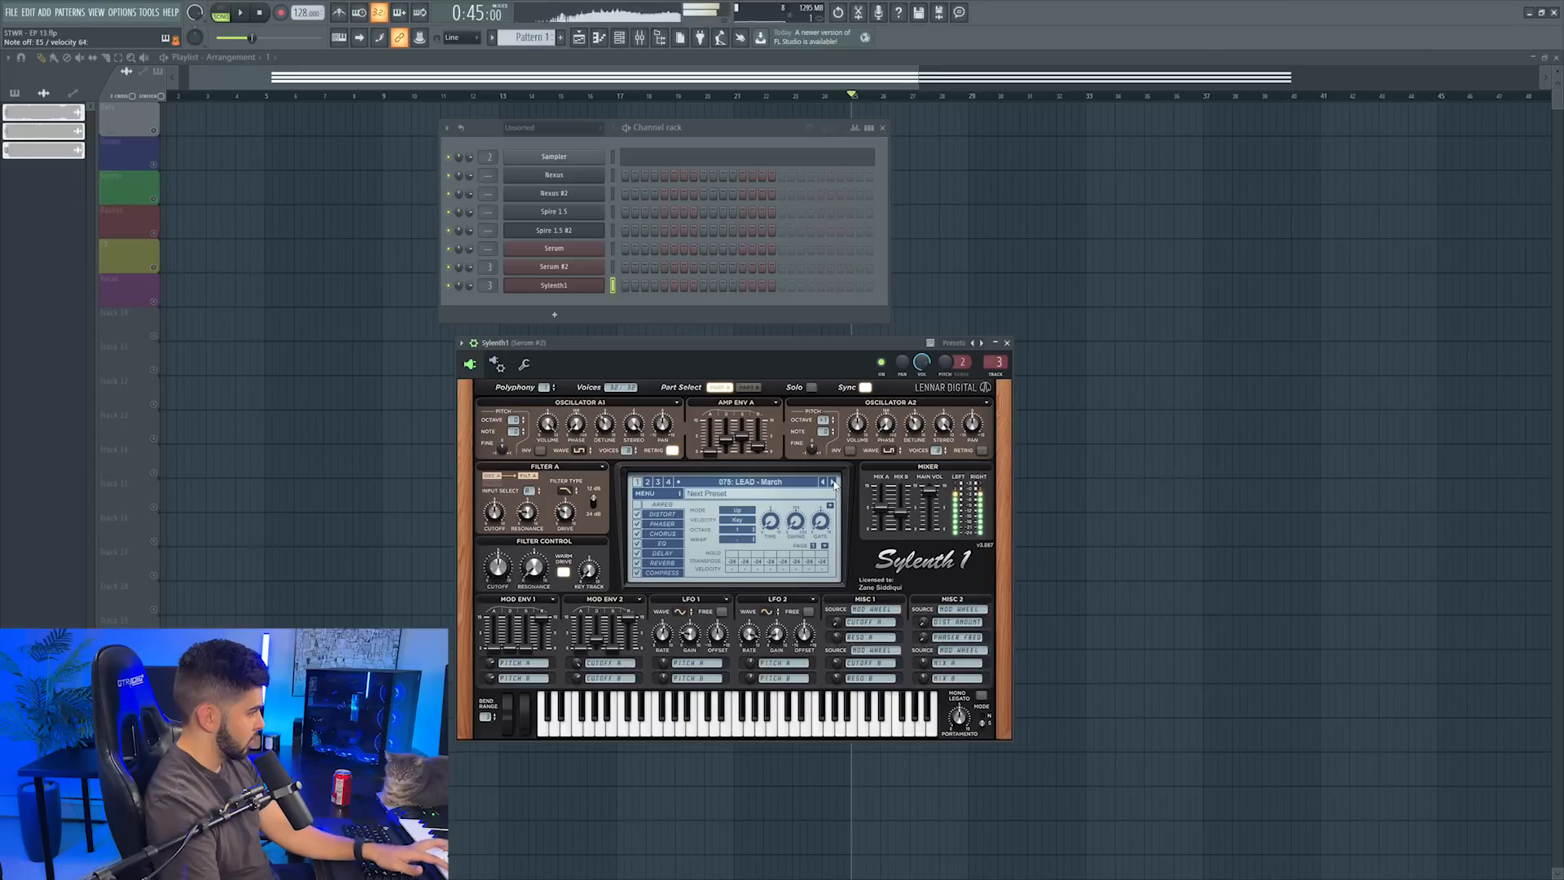
Clone the Sylenth1 channel and open the copy
{"action": "right_click", "coordinate": [587, 285]}
{"action": "left_click", "coordinate": [624, 389]}
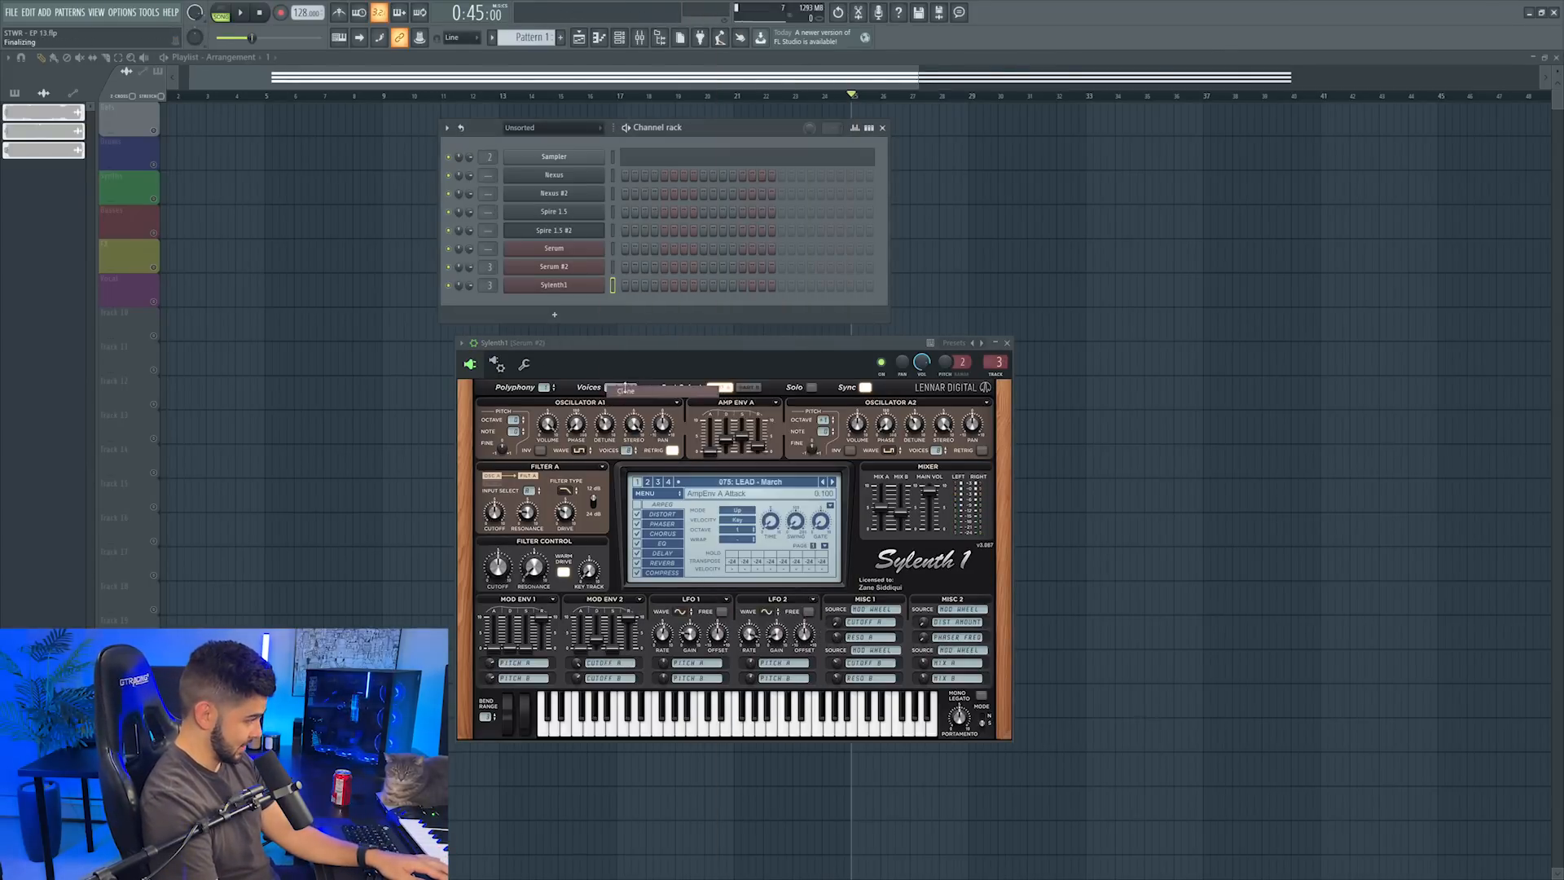
{"action": "left_click", "coordinate": [551, 308]}
{"action": "left_click", "coordinate": [555, 305]}
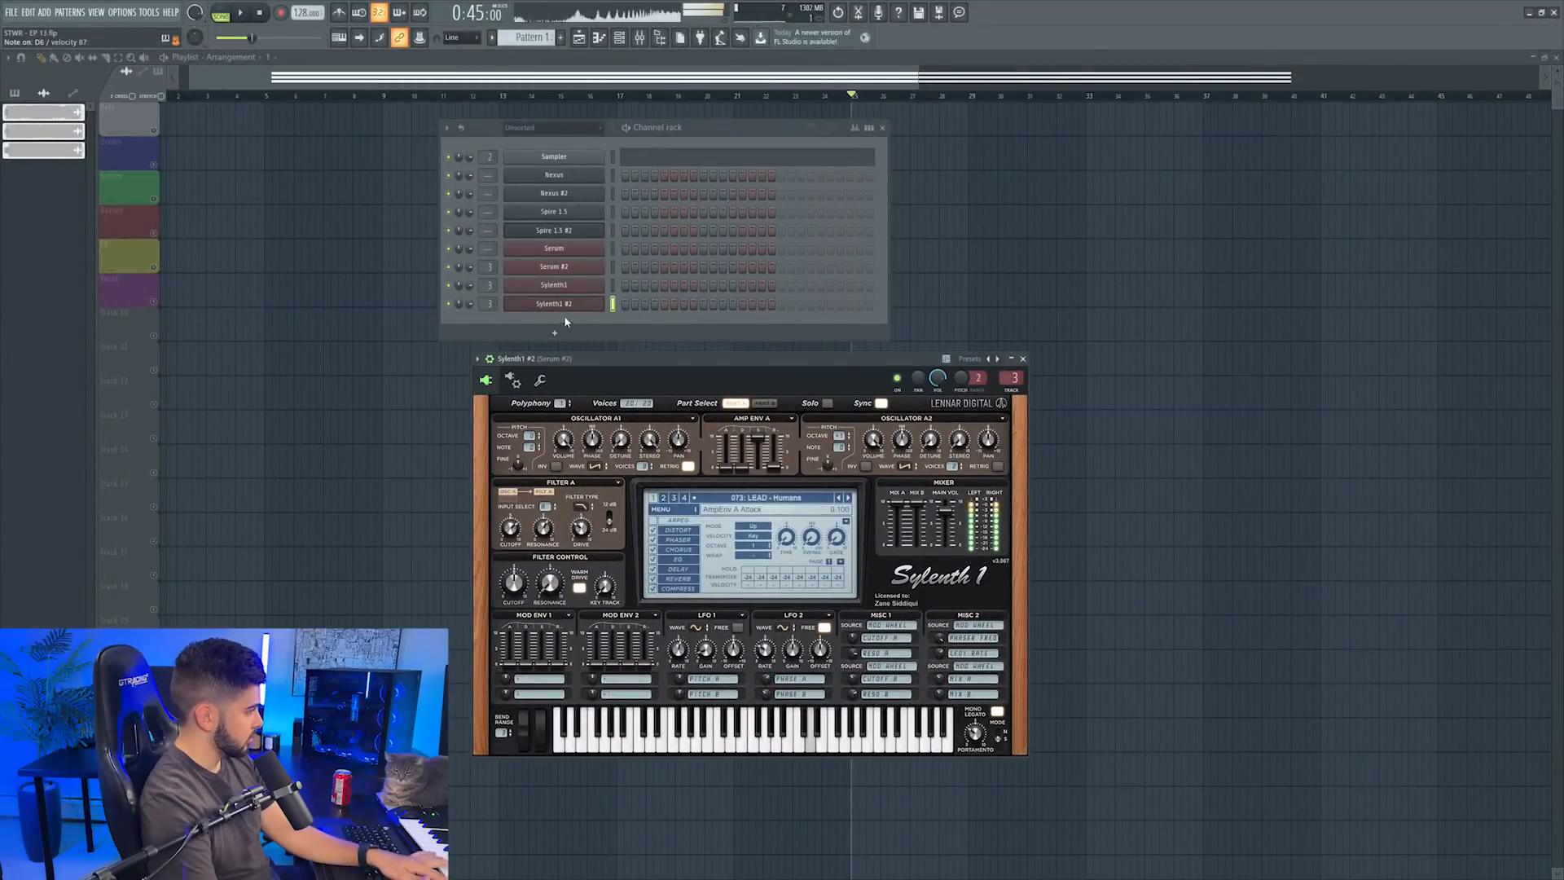
Clone the second Sylenth1 channel, switch the copy to LEAD preset 084, and clone that channel as well
{"action": "right_click", "coordinate": [599, 303]}
{"action": "left_click", "coordinate": [638, 413]}
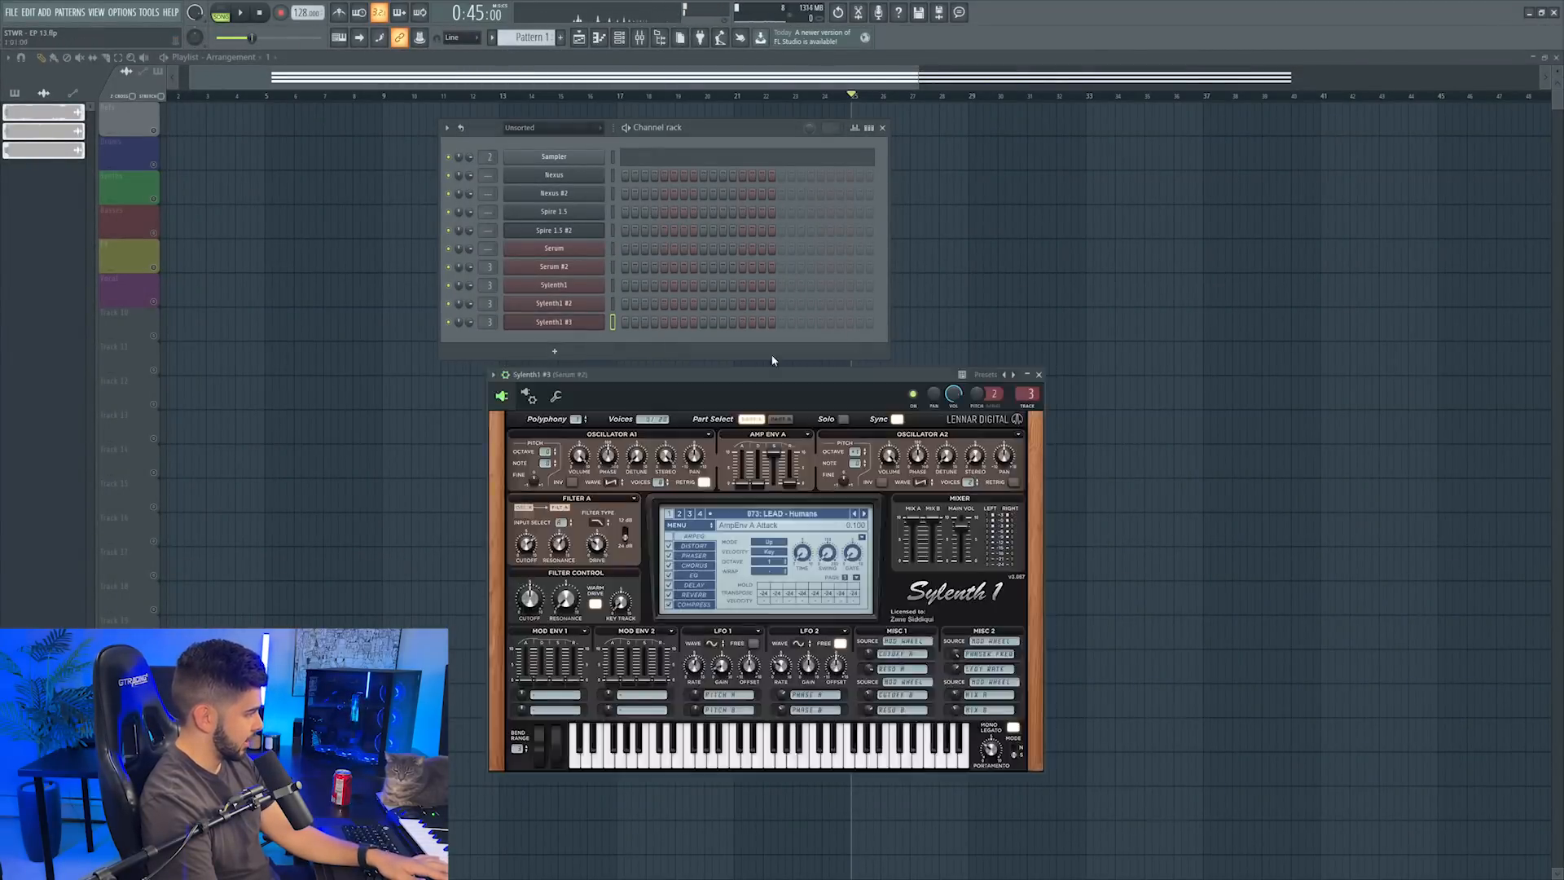
{"action": "left_click", "coordinate": [864, 513]}
{"action": "right_click", "coordinate": [559, 334]}
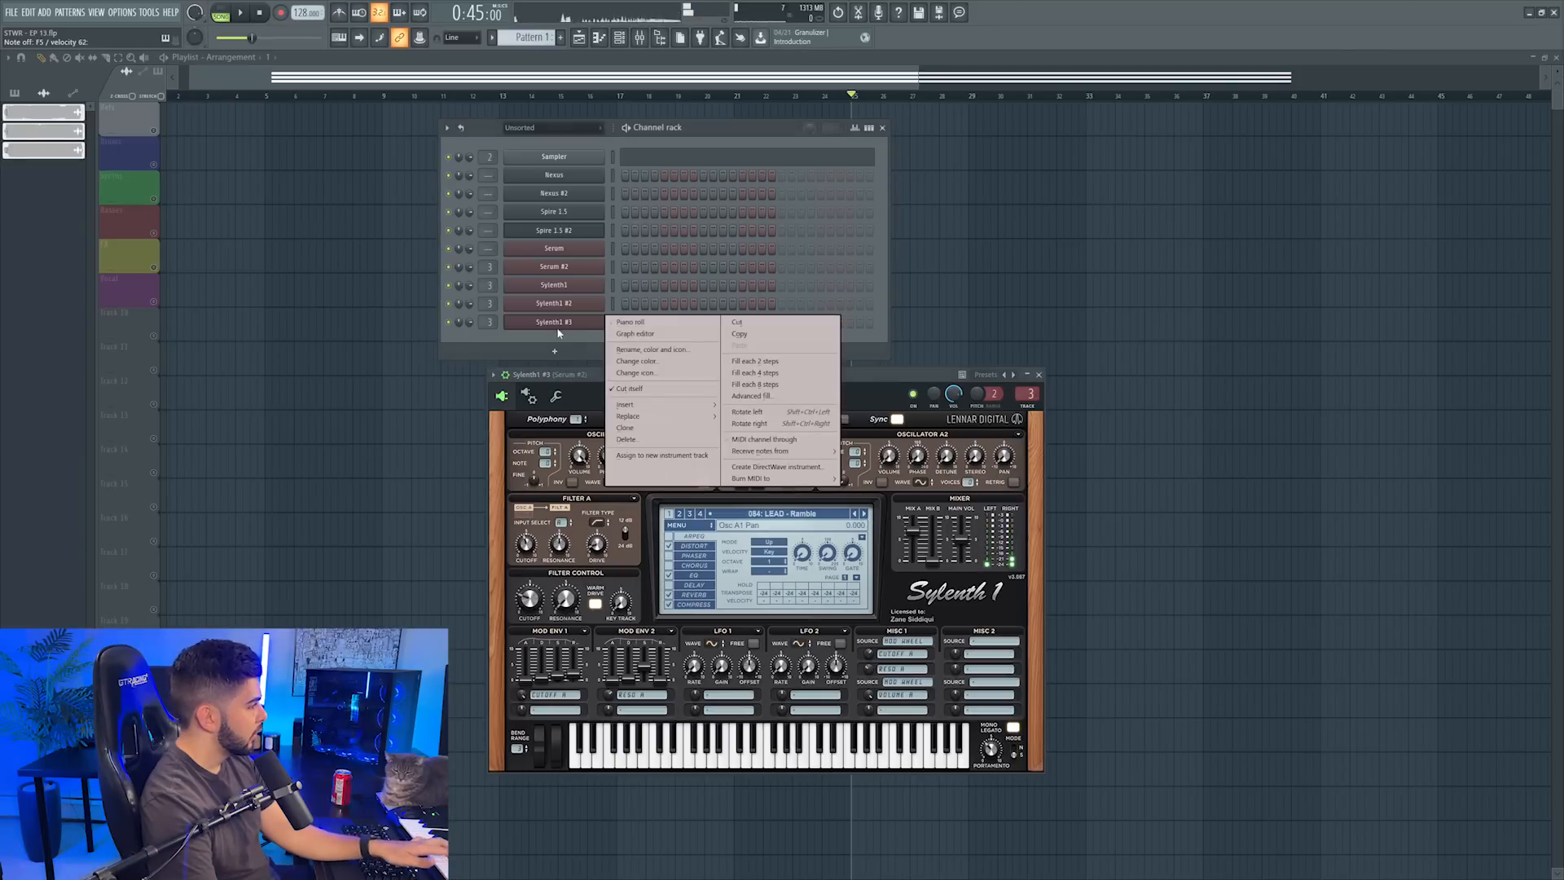
{"action": "left_click", "coordinate": [626, 428]}
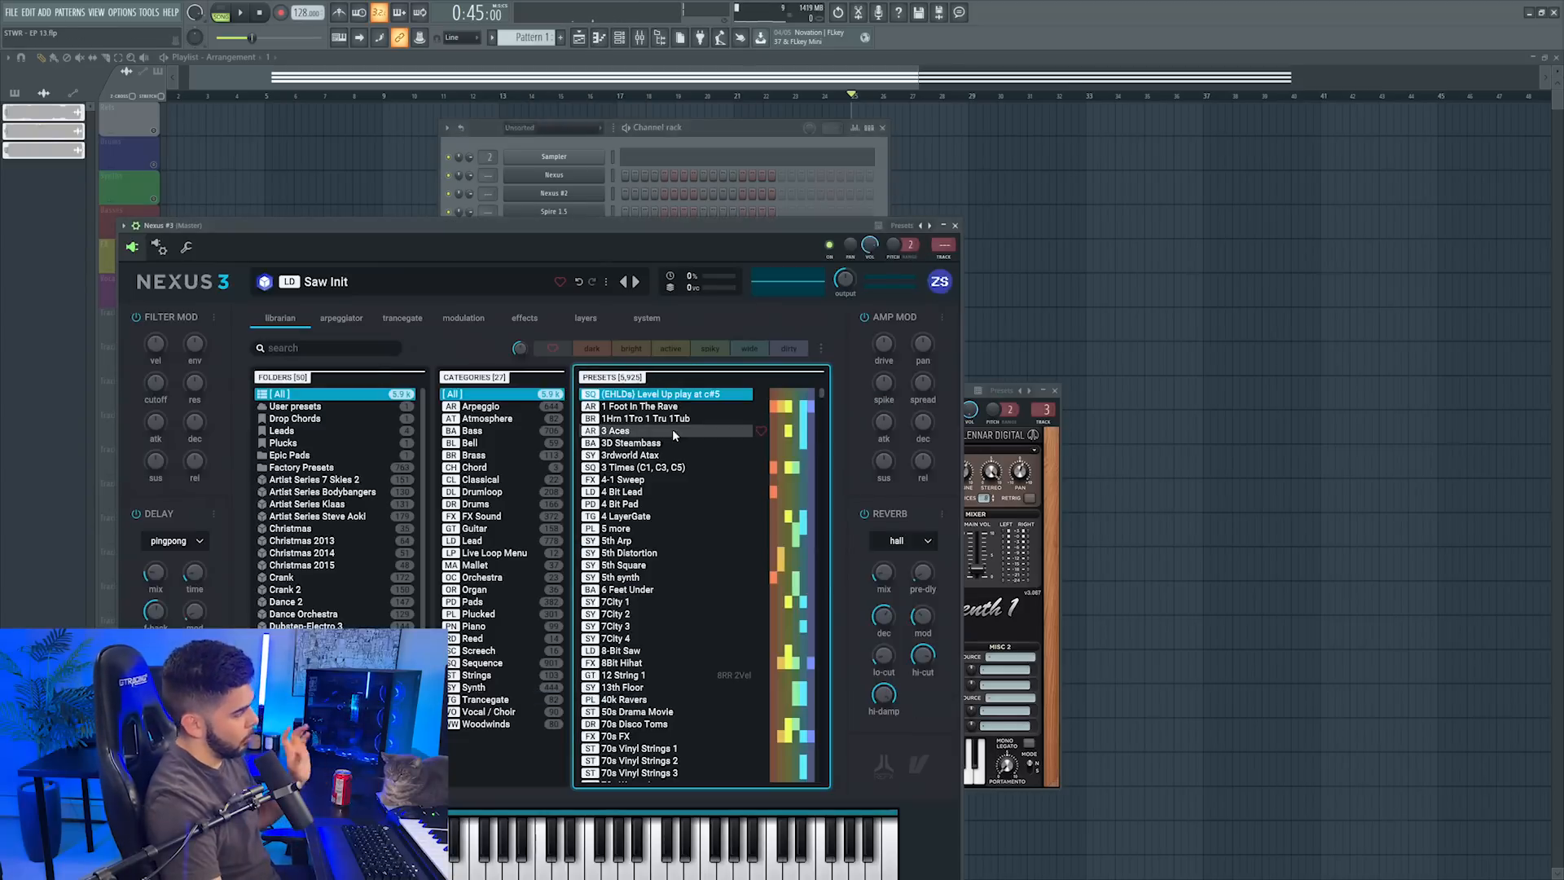
Search the Nexus library for "BIGROO", choose the Bigroom 1 lead preset and close the plugin
{"action": "left_click", "coordinate": [259, 351]}
{"action": "type", "text": "BIGR"}
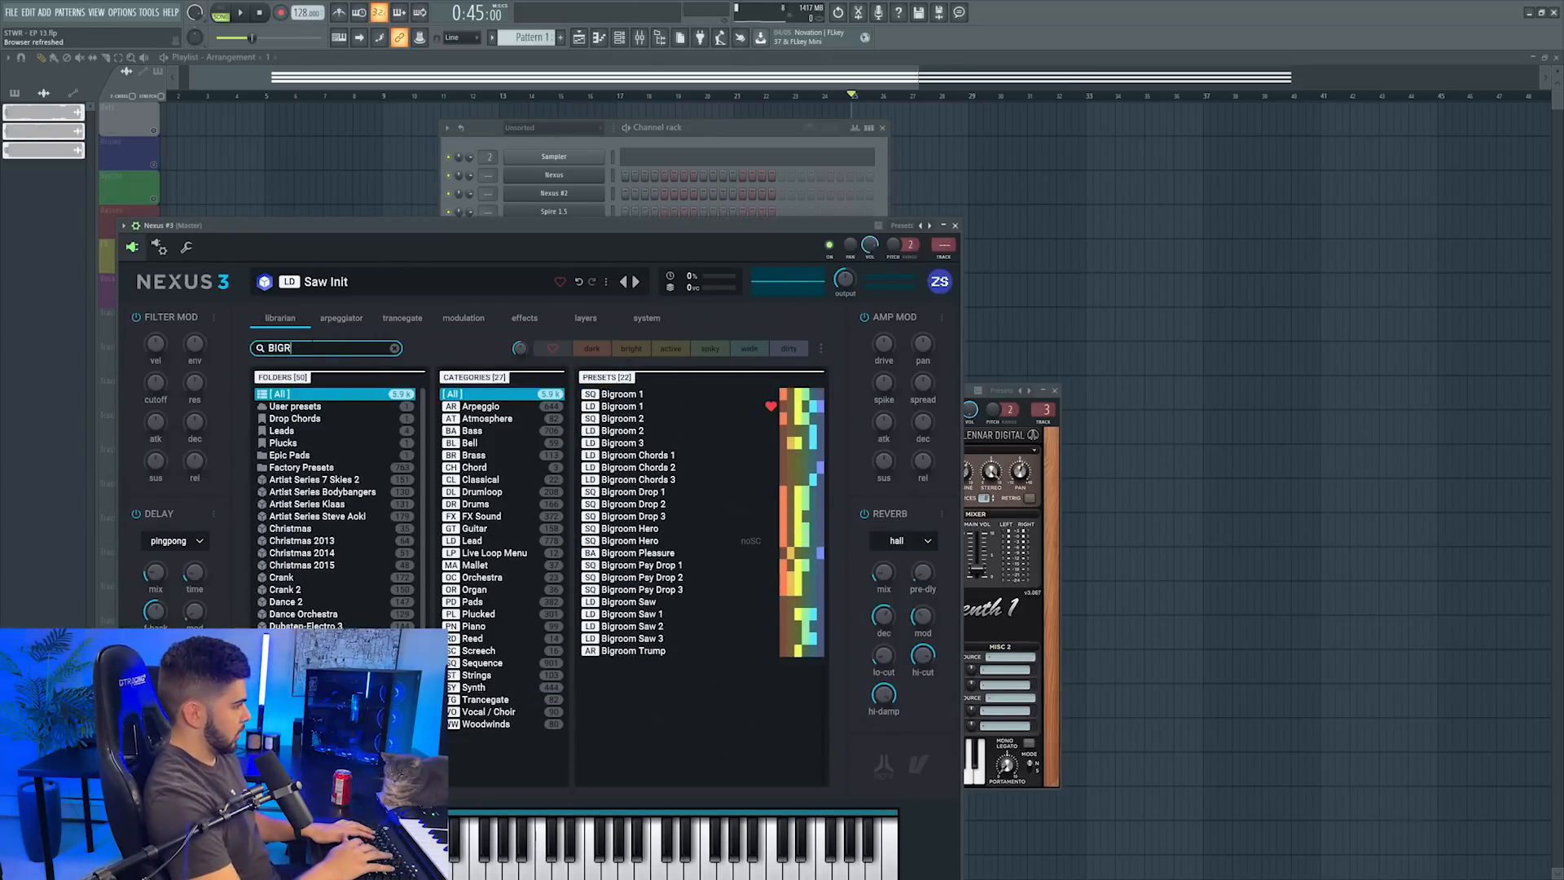
{"action": "type", "text": "OO"}
{"action": "left_click", "coordinate": [676, 406]}
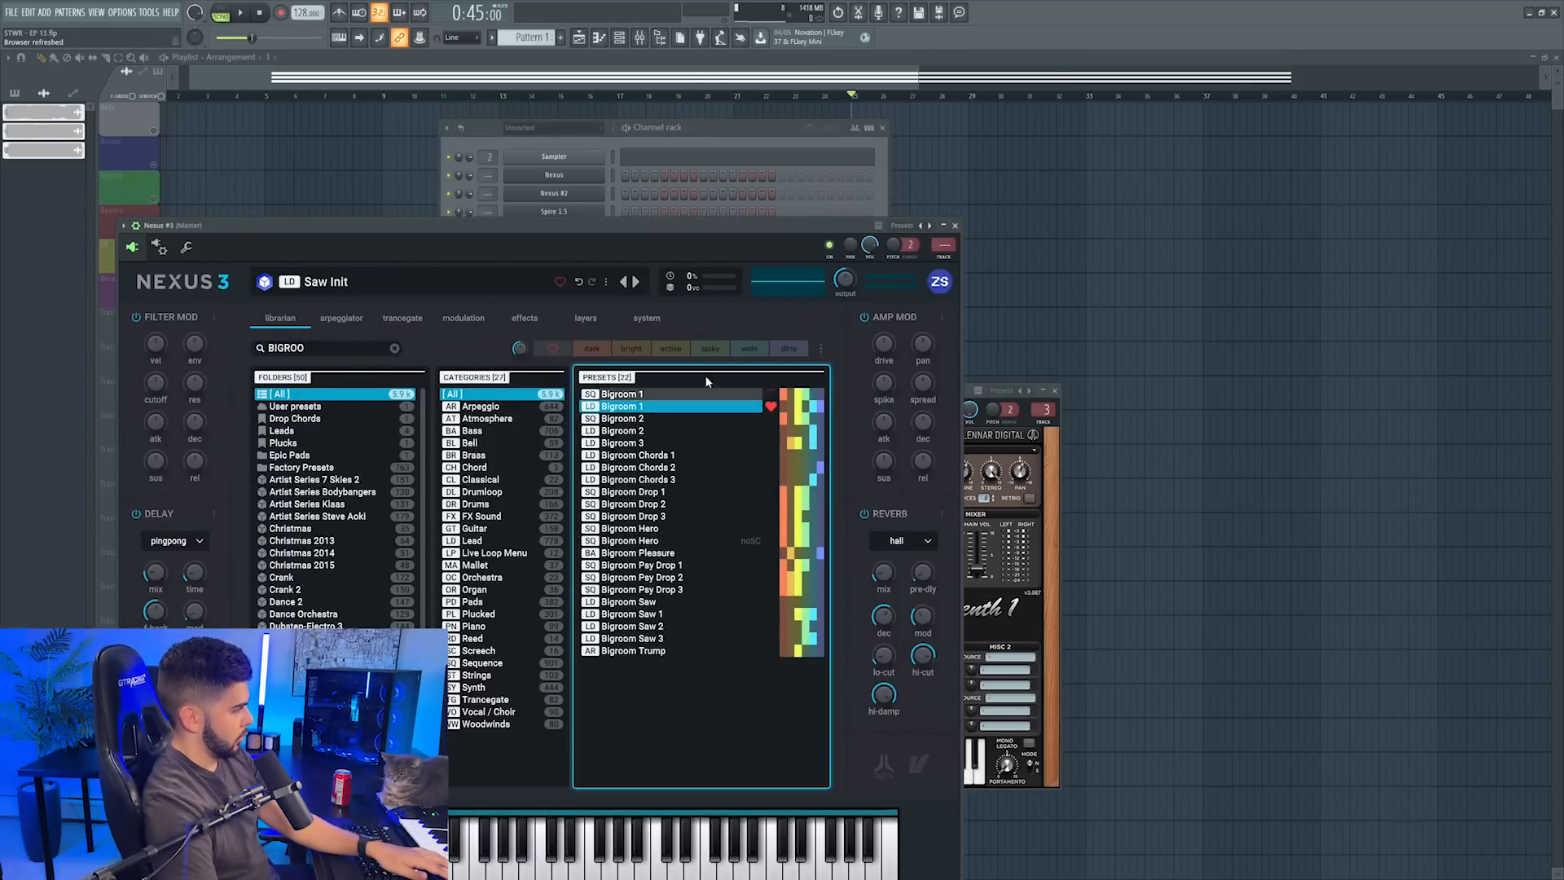
{"action": "left_click", "coordinate": [955, 225]}
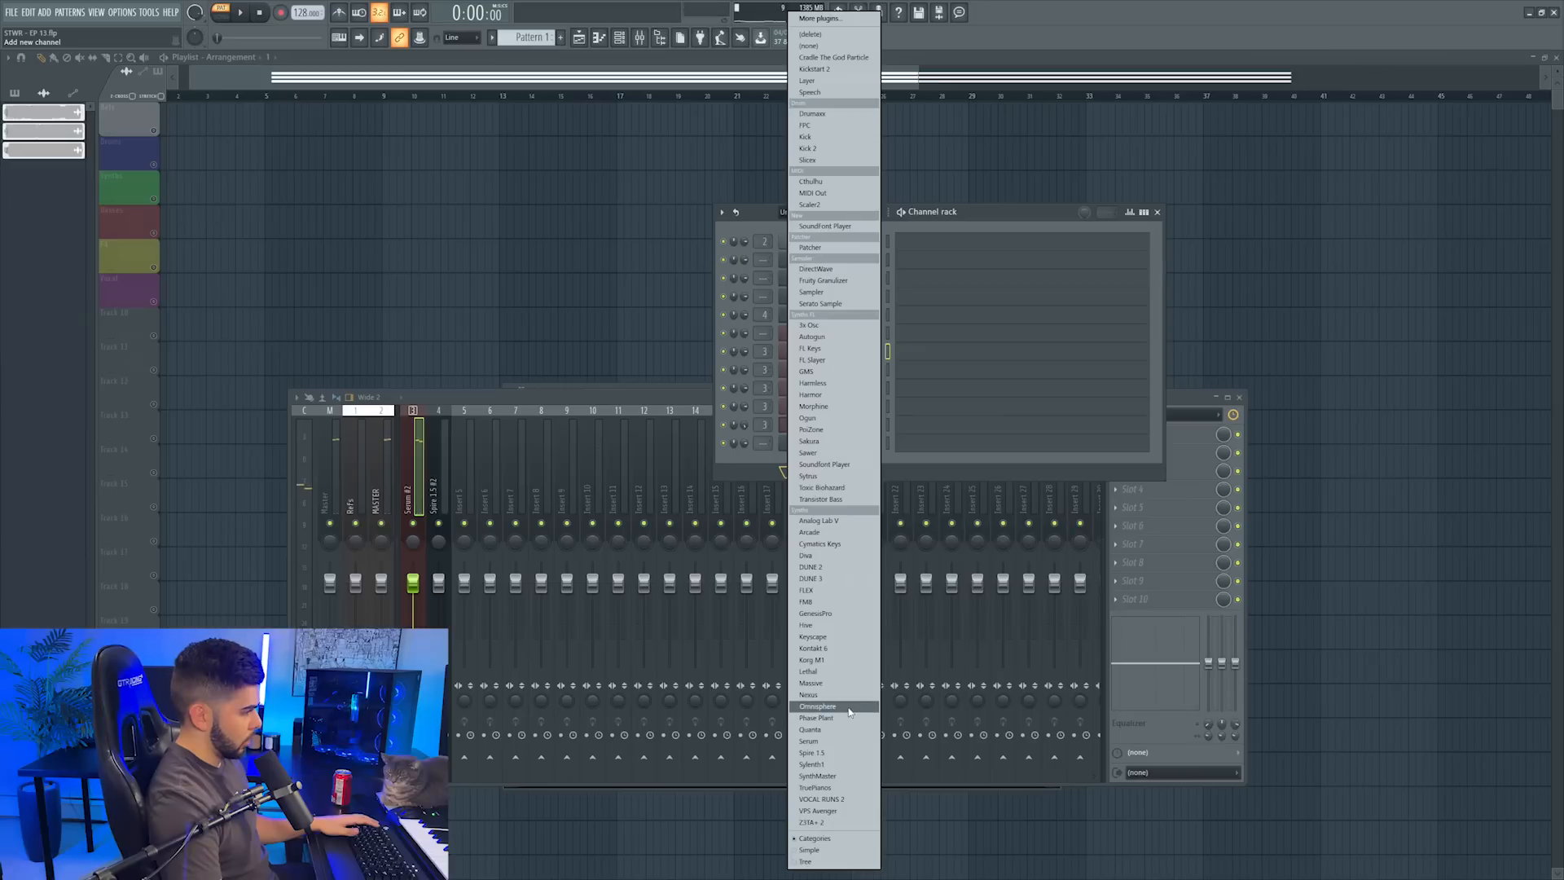
Add a TruePianos channel and enter one-bar root notes F#3, G#3, A#3 and C#4 in its piano roll
{"action": "left_click", "coordinate": [829, 789]}
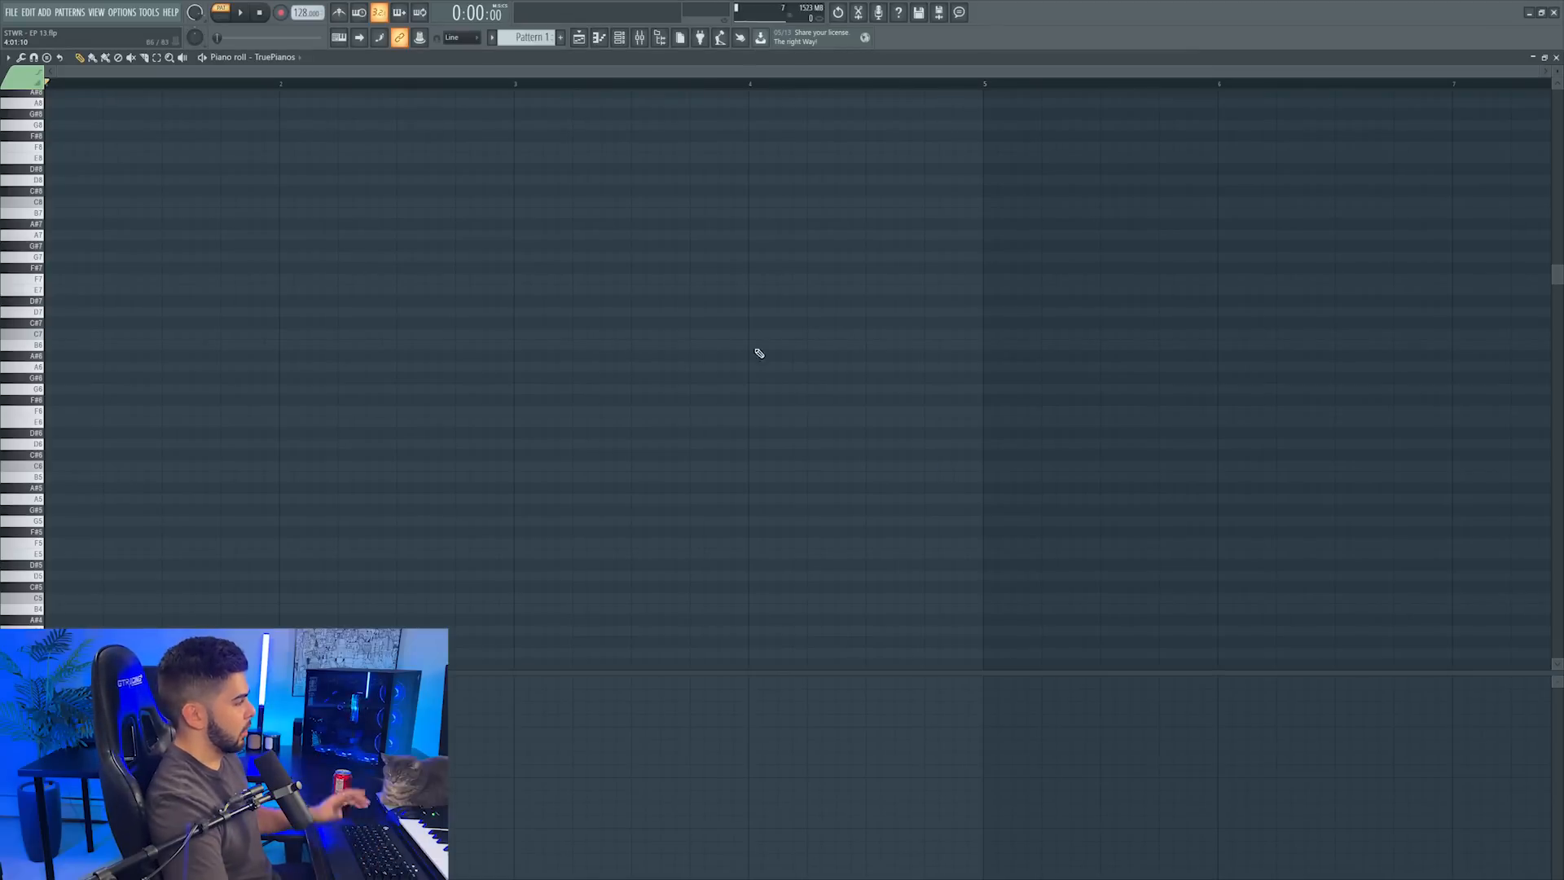
{"action": "scroll", "coordinate": [178, 446], "scroll_direction": "down", "scroll_amount": 3}
{"action": "scroll", "coordinate": [65, 384], "scroll_direction": "down", "scroll_amount": 2}
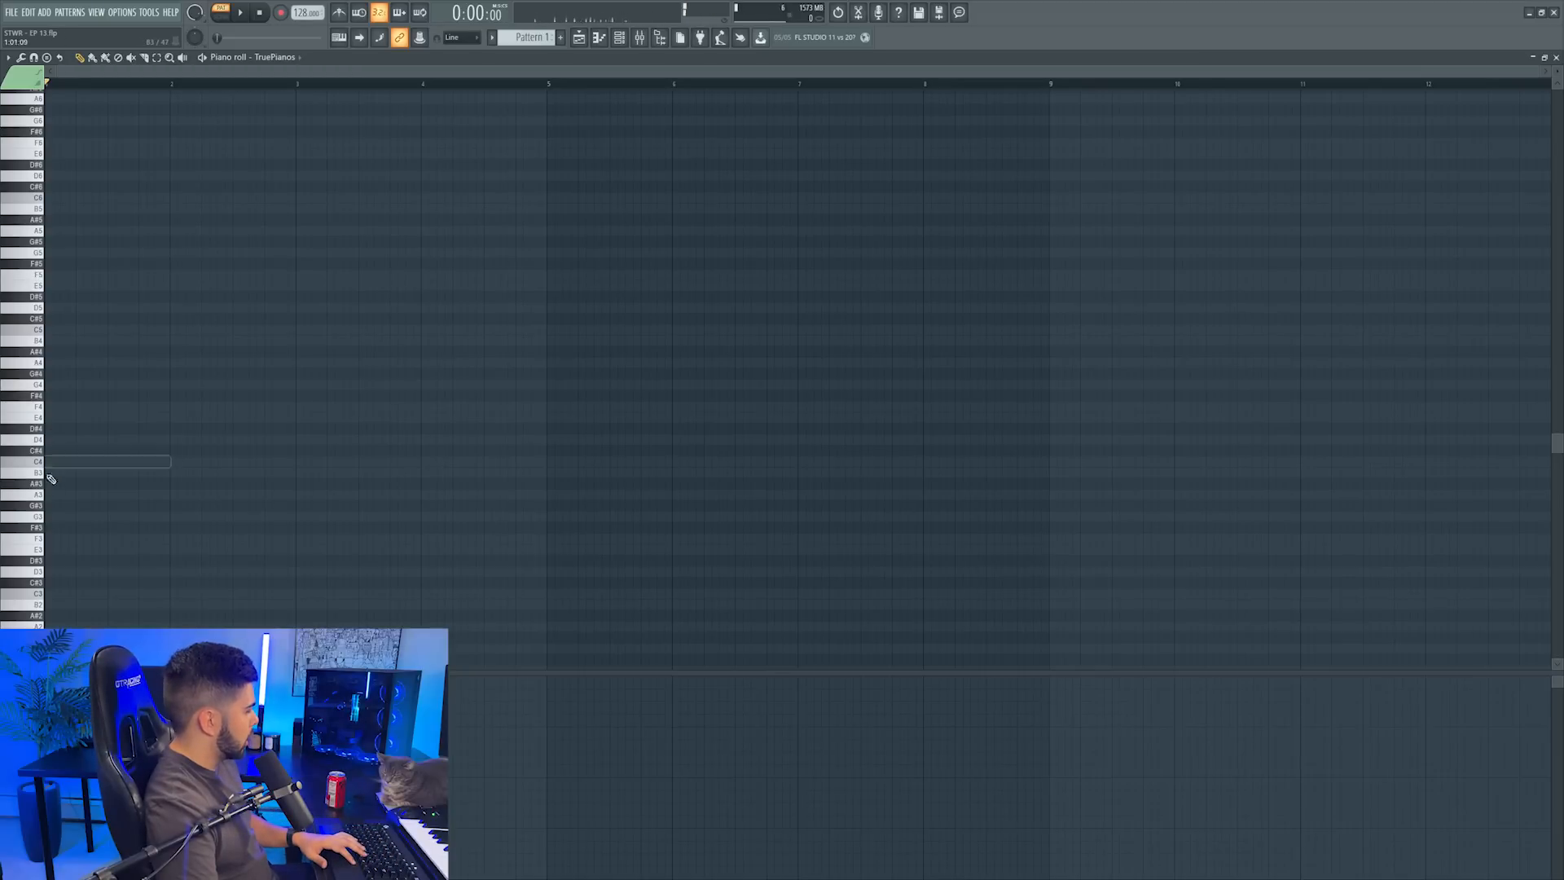
{"action": "scroll", "coordinate": [47, 456], "scroll_direction": "down", "scroll_amount": 2}
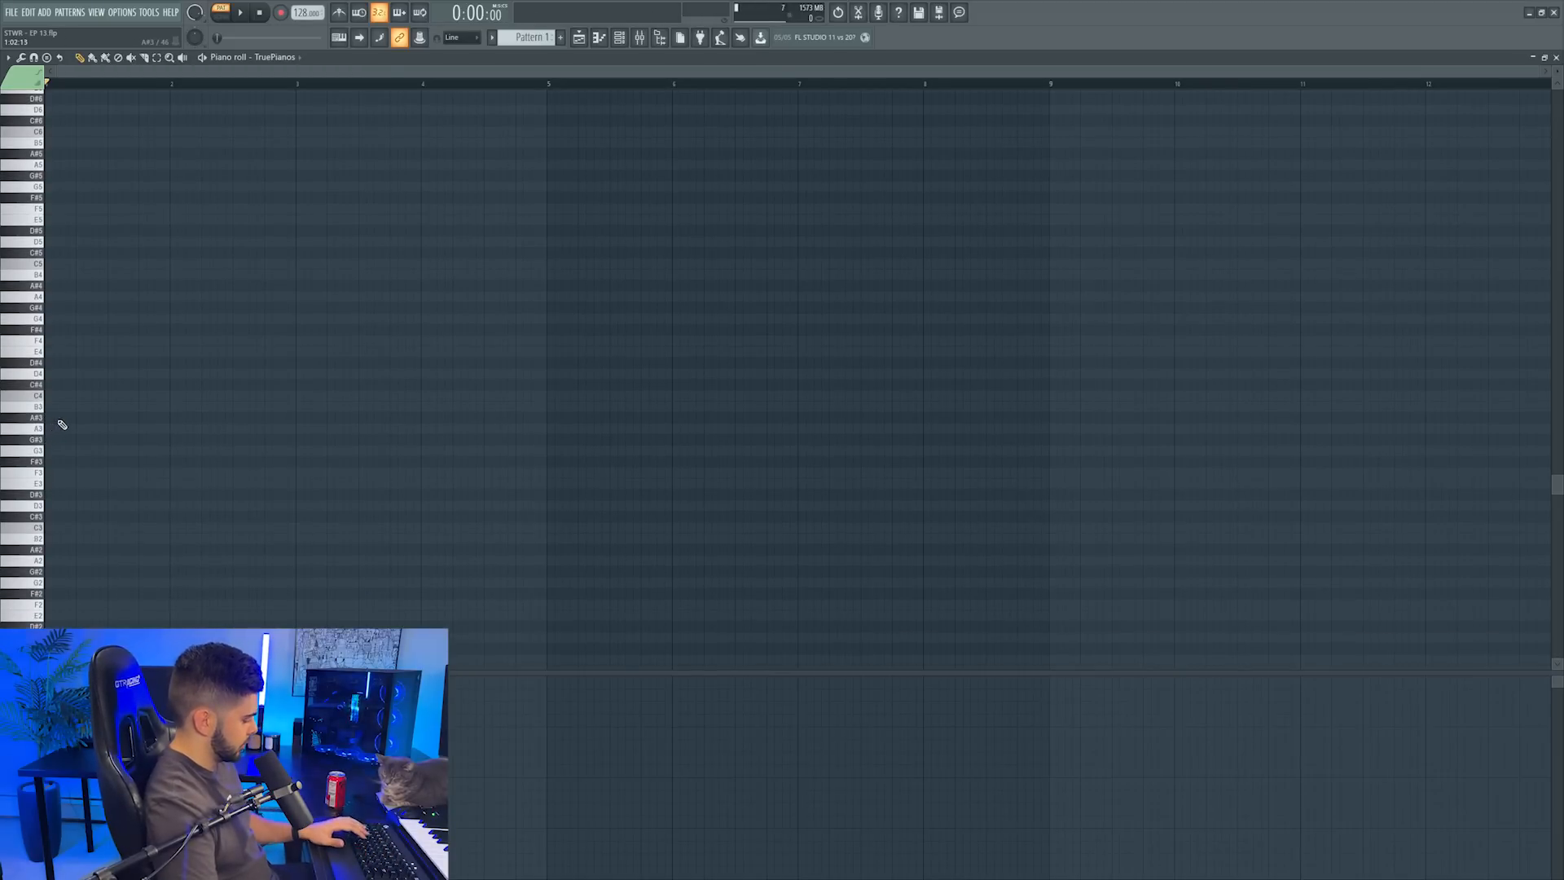
{"action": "key", "text": "space"}
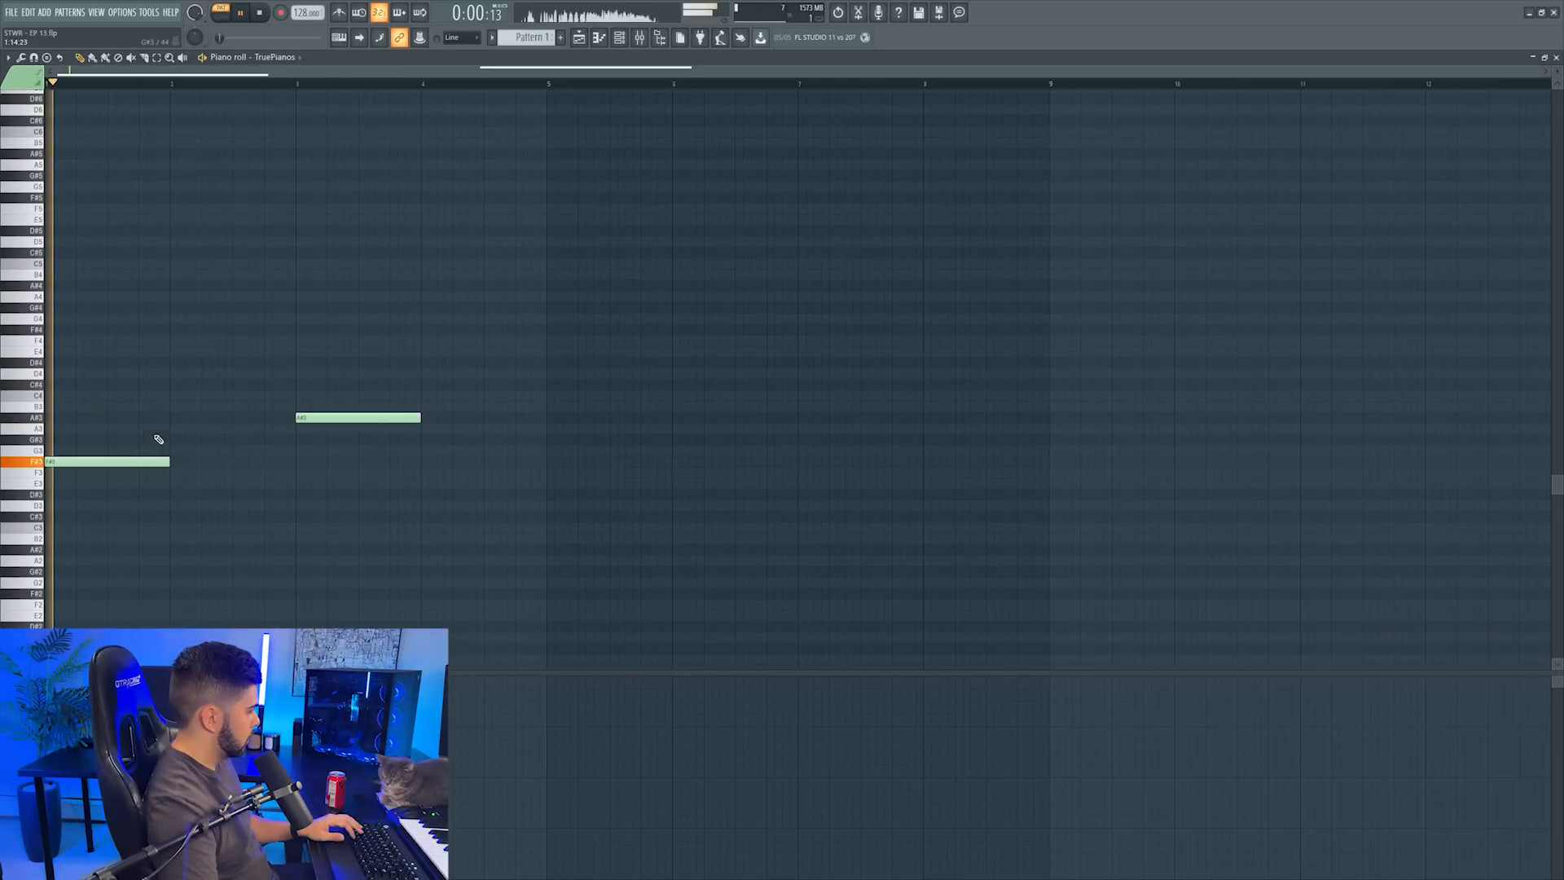
{"action": "left_click", "coordinate": [175, 440]}
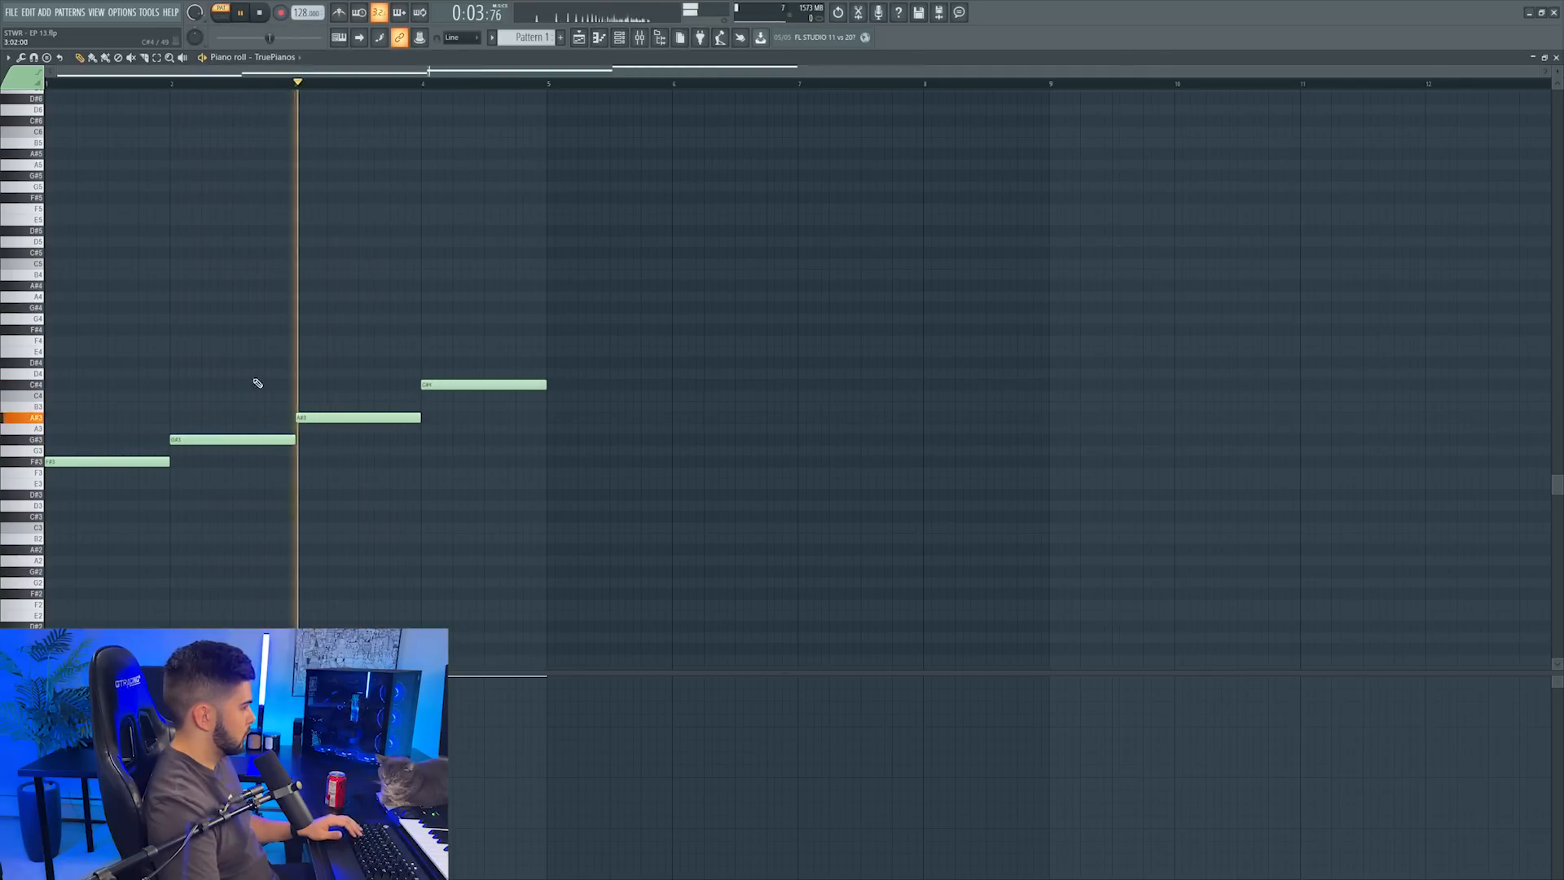
{"action": "key", "text": "space"}
Stack copies of the root notes above as octaves, fifths and thirds, and lower the D6 in bar 3 to C#6
{"action": "left_click_drag", "start_coordinate": [76, 337], "coordinate": [488, 483]}
{"action": "scroll", "coordinate": [408, 489], "scroll_direction": "up", "scroll_amount": 3}
{"action": "left_click_drag", "start_coordinate": [51, 592], "coordinate": [69, 385]}
{"action": "left_click_drag", "start_coordinate": [70, 385], "coordinate": [69, 329]}
{"action": "left_click_drag", "start_coordinate": [69, 329], "coordinate": [69, 252]}
{"action": "left_click_drag", "start_coordinate": [69, 253], "coordinate": [70, 286]}
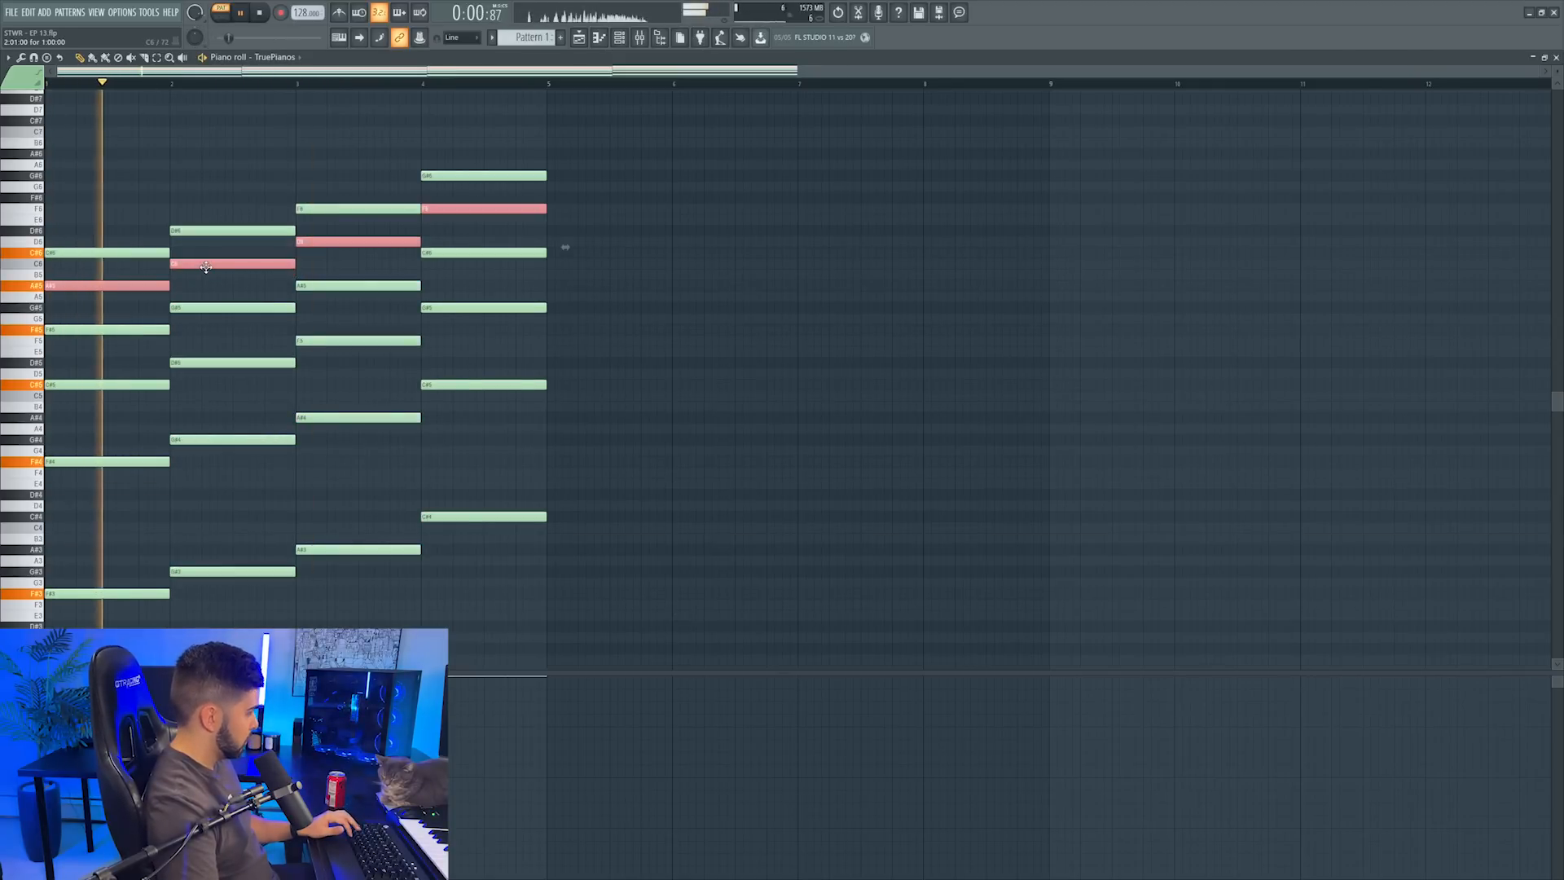
{"action": "left_click", "coordinate": [342, 243], "text": "ctrl"}
{"action": "left_click_drag", "start_coordinate": [344, 243], "coordinate": [352, 254]}
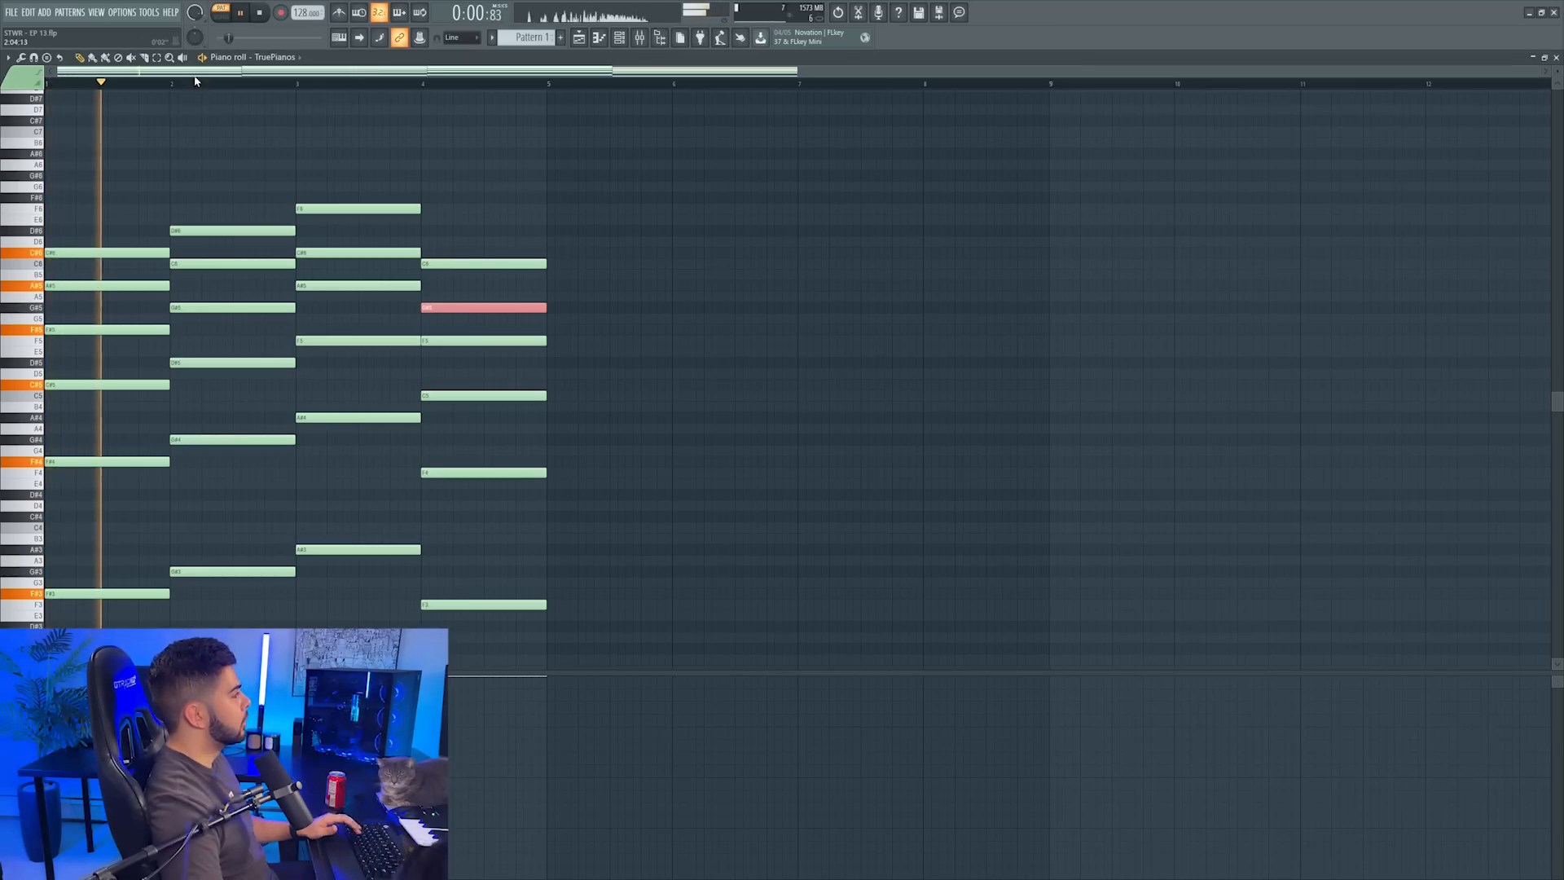
Play the chord progression from the second, third and fourth bars
{"action": "left_click", "coordinate": [172, 86]}
{"action": "key", "text": "space"}
{"action": "left_click", "coordinate": [302, 84]}
{"action": "left_click", "coordinate": [422, 85]}
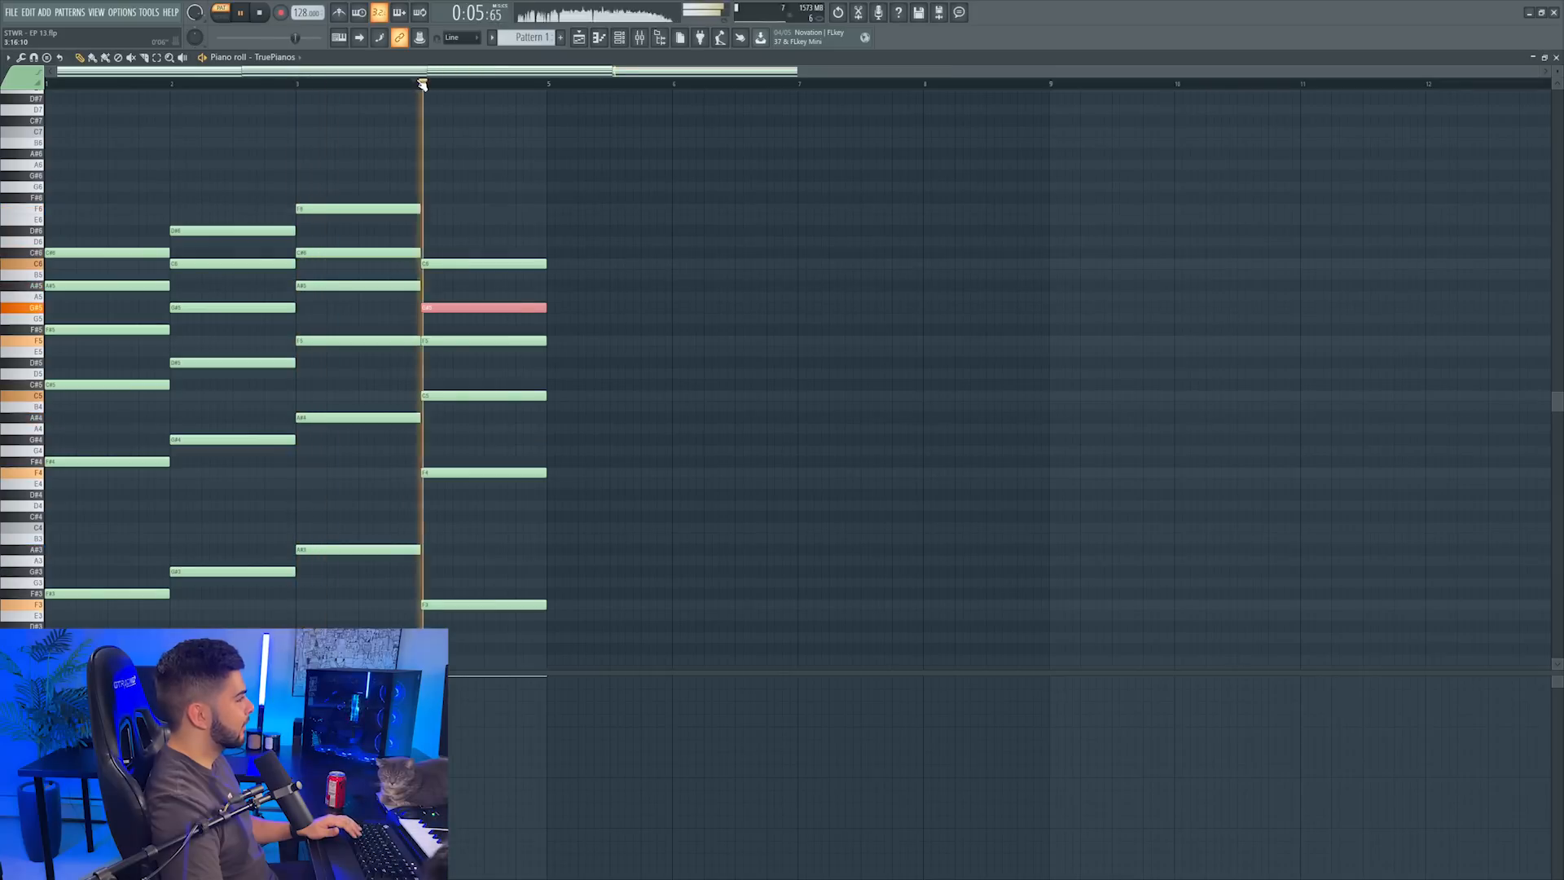
{"action": "key", "text": "space"}
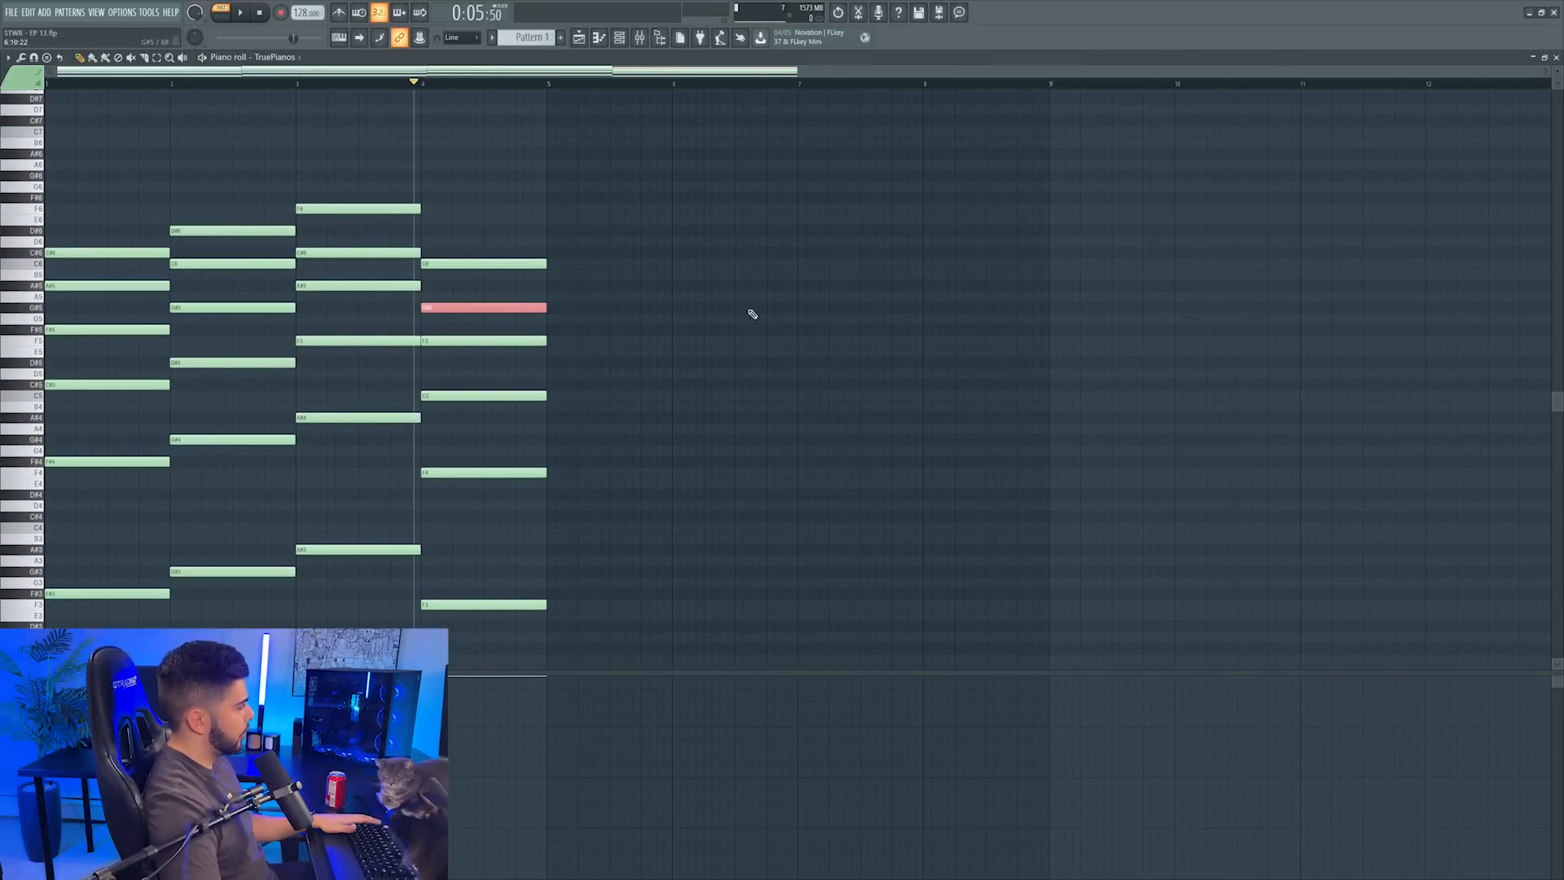
Leave the TruePianos piano roll, open the Serum #2 instrument and bring up its piano roll
{"action": "key", "text": "Escape"}
{"action": "right_click", "coordinate": [843, 467]}
{"action": "left_click", "coordinate": [1010, 473]}
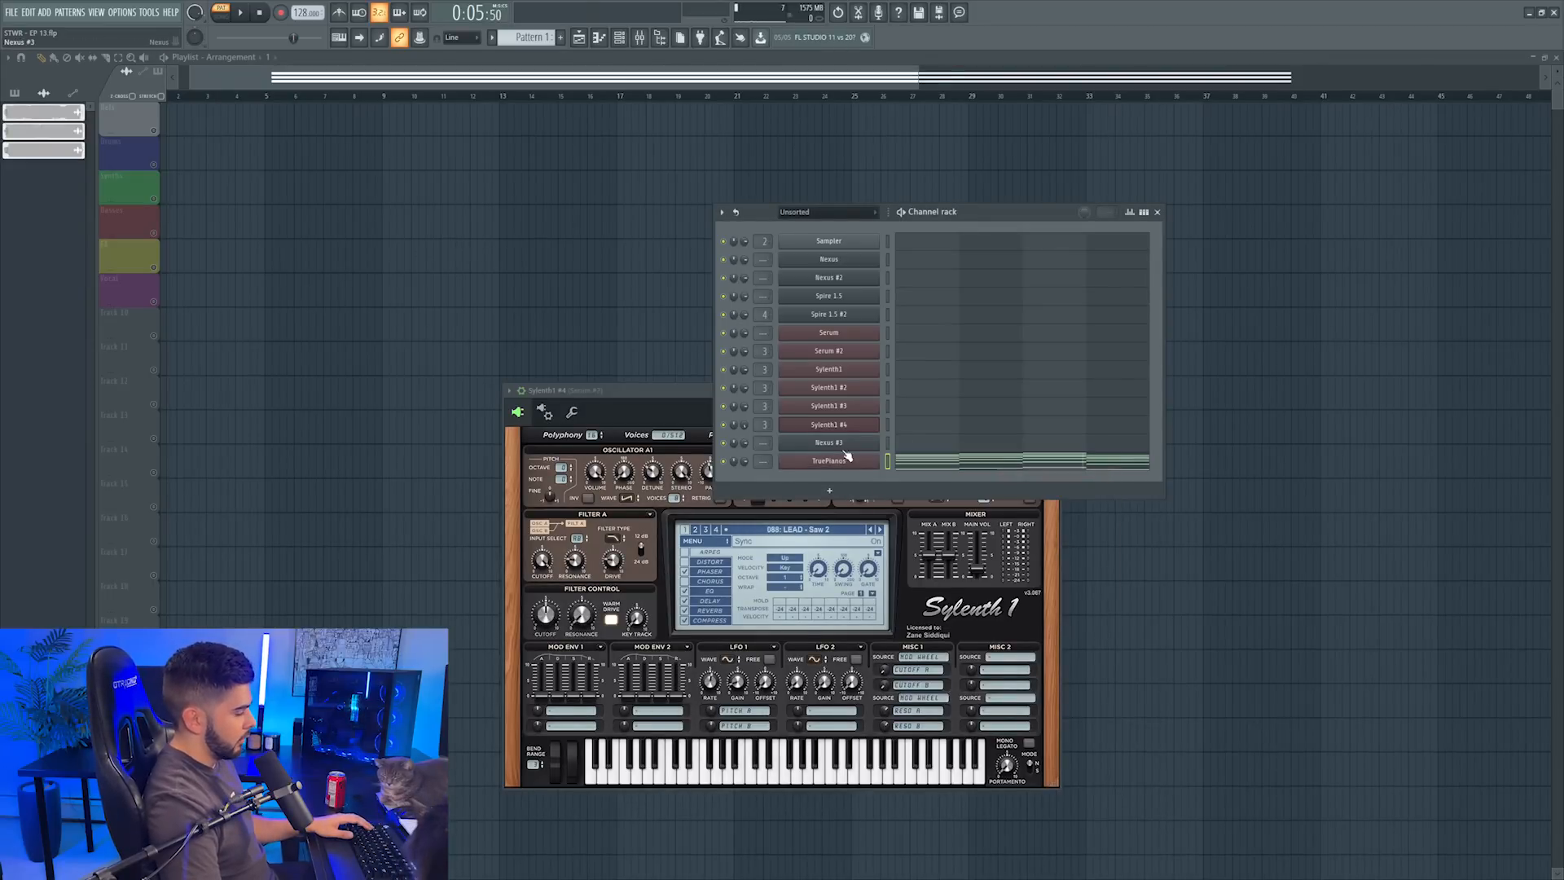
{"action": "left_click", "coordinate": [888, 351]}
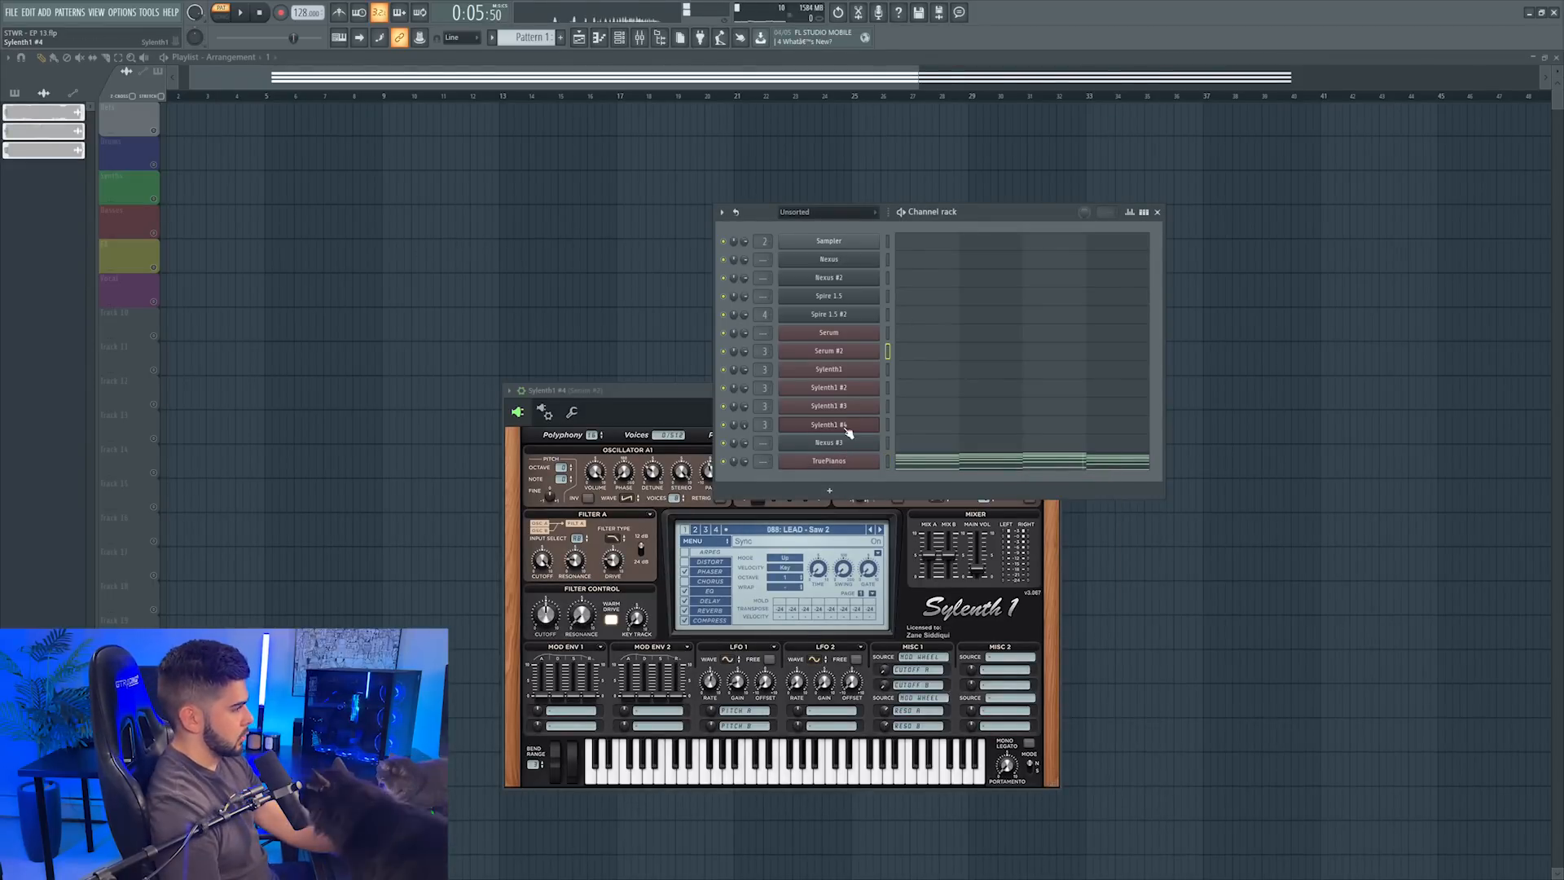
{"action": "left_click", "coordinate": [830, 356]}
{"action": "left_click", "coordinate": [992, 209]}
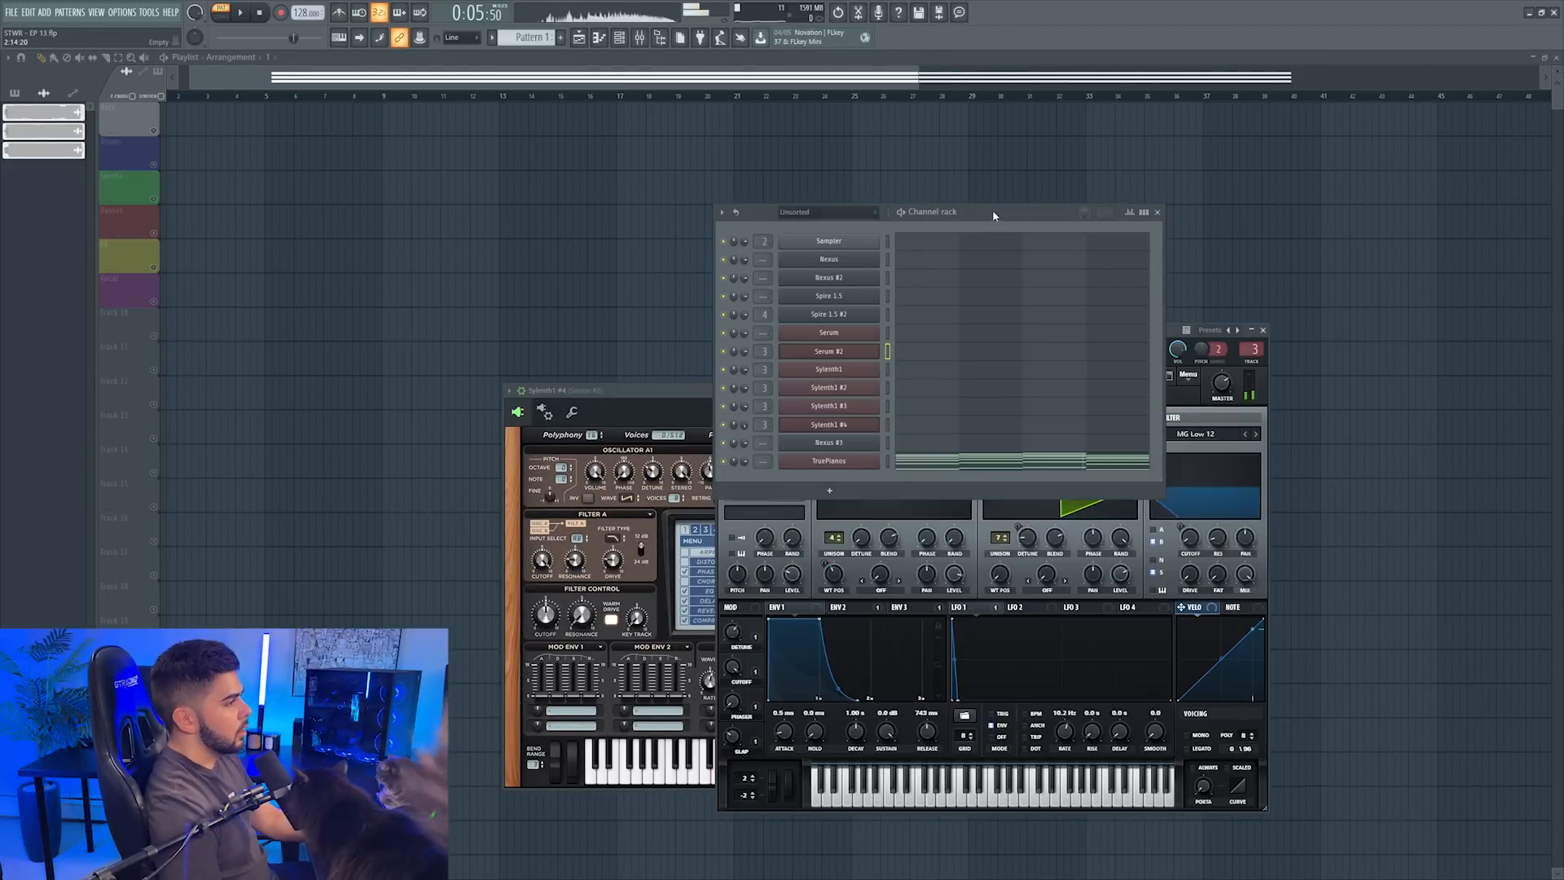
{"action": "key", "text": "F7"}
Write the first two bars of the Serum #2 melody with short C#7, F#6, C7, G#6 and D#7 notes
{"action": "key", "text": "space"}
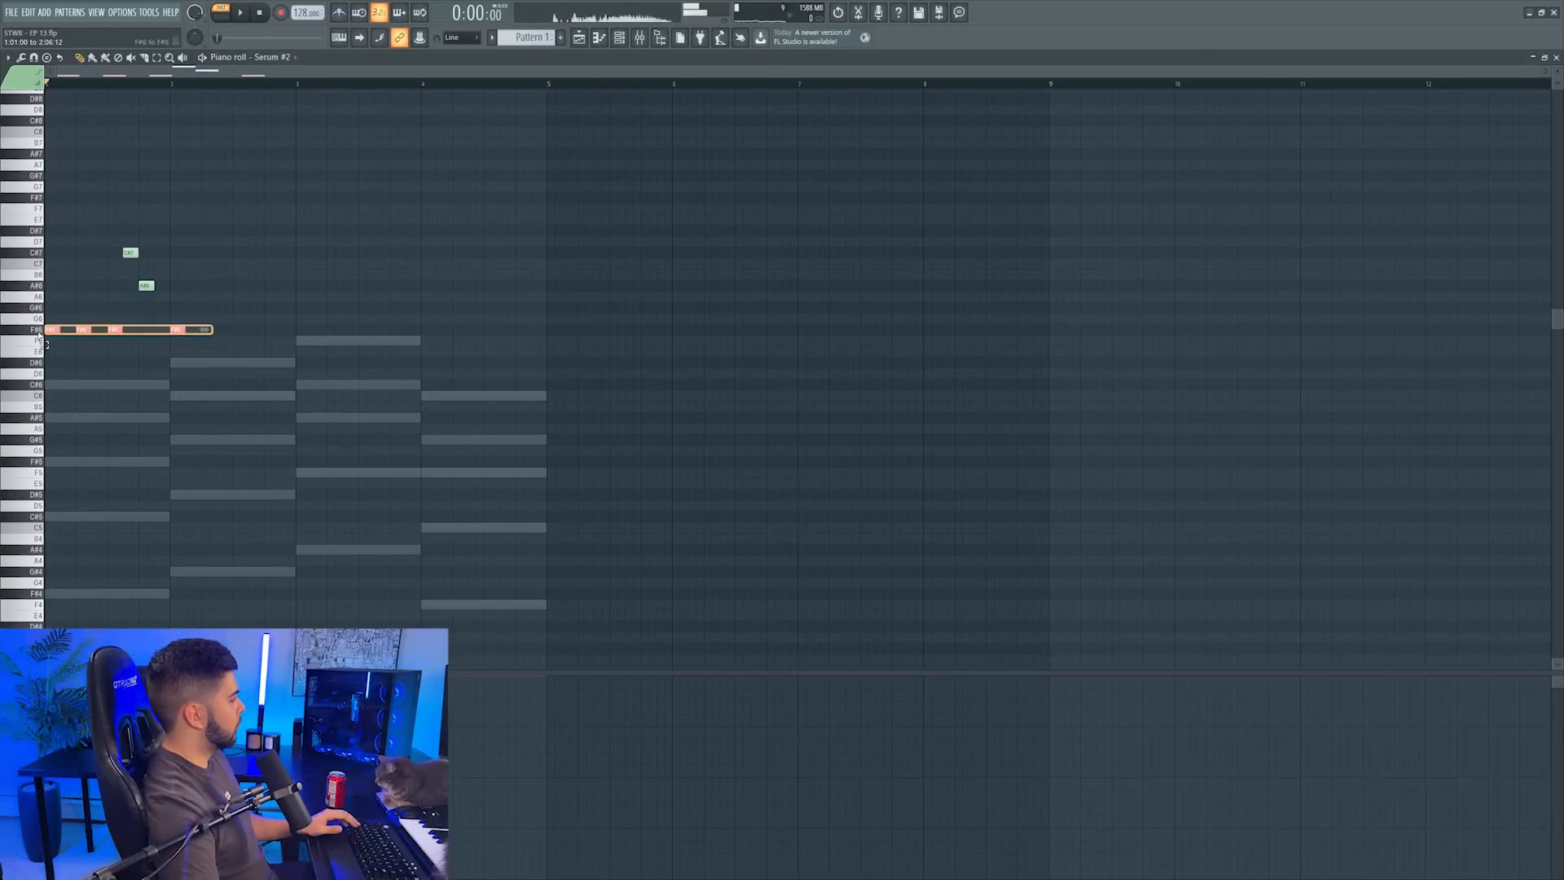
{"action": "key", "text": "space"}
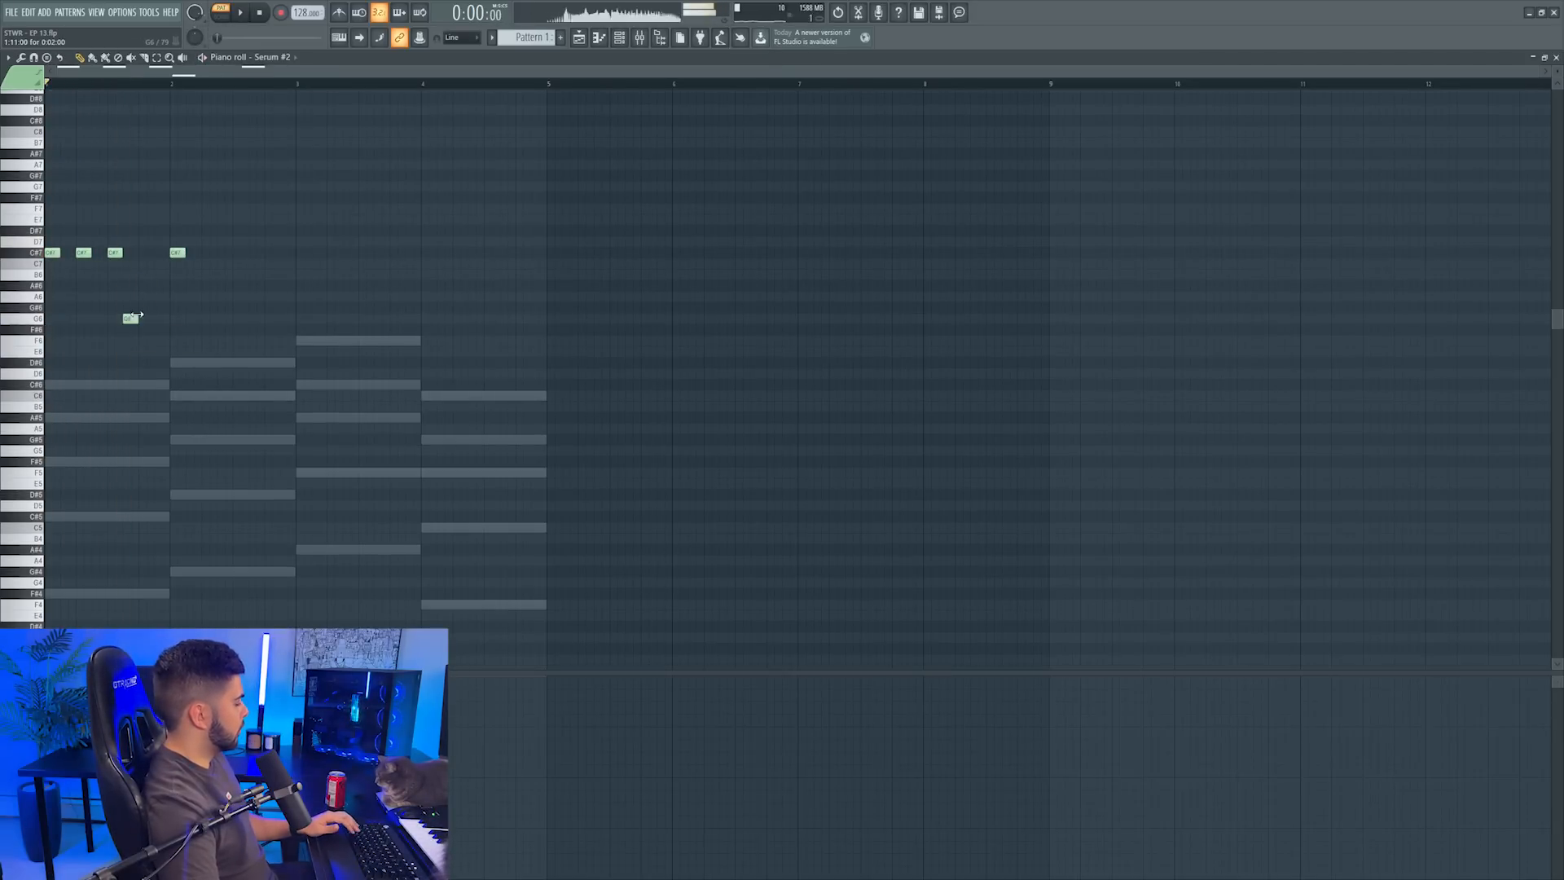
{"action": "left_click_drag", "start_coordinate": [178, 253], "coordinate": [176, 263]}
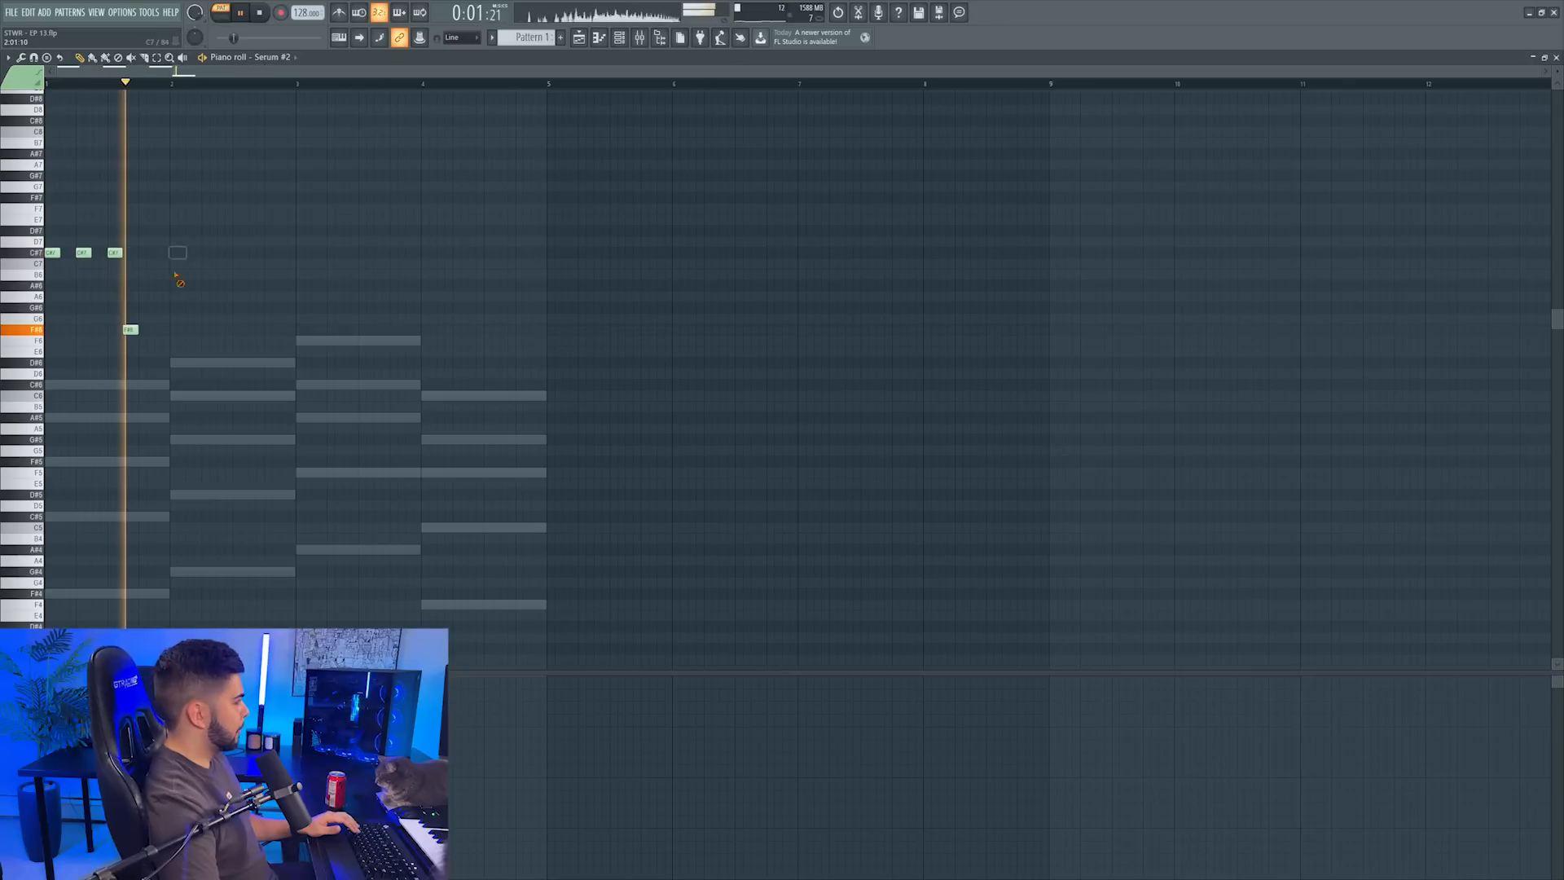
{"action": "left_click", "coordinate": [209, 263]}
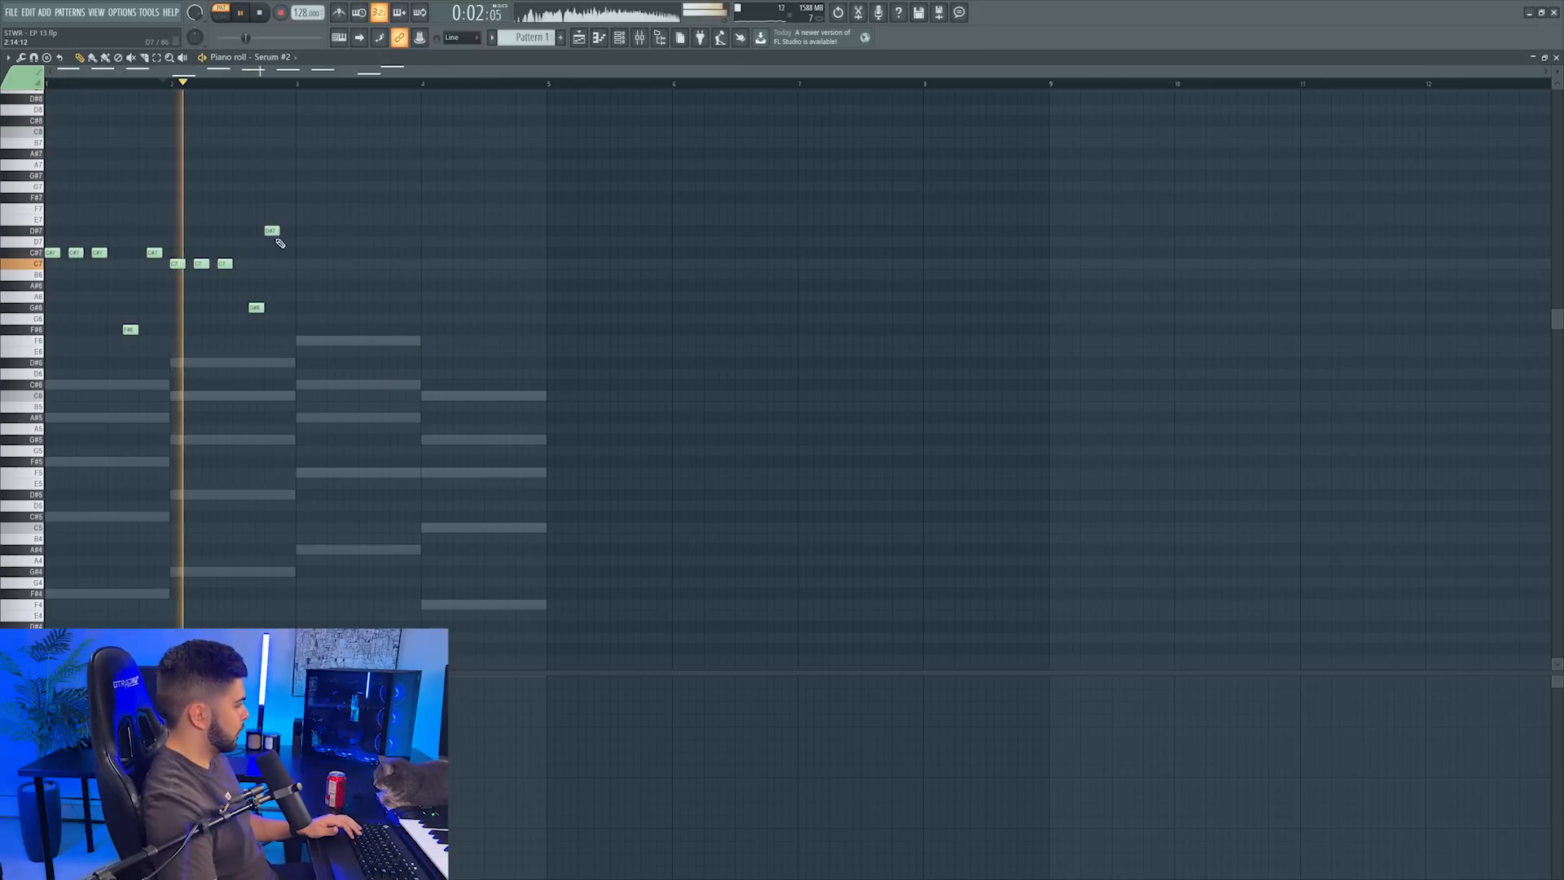
{"action": "key", "text": "space"}
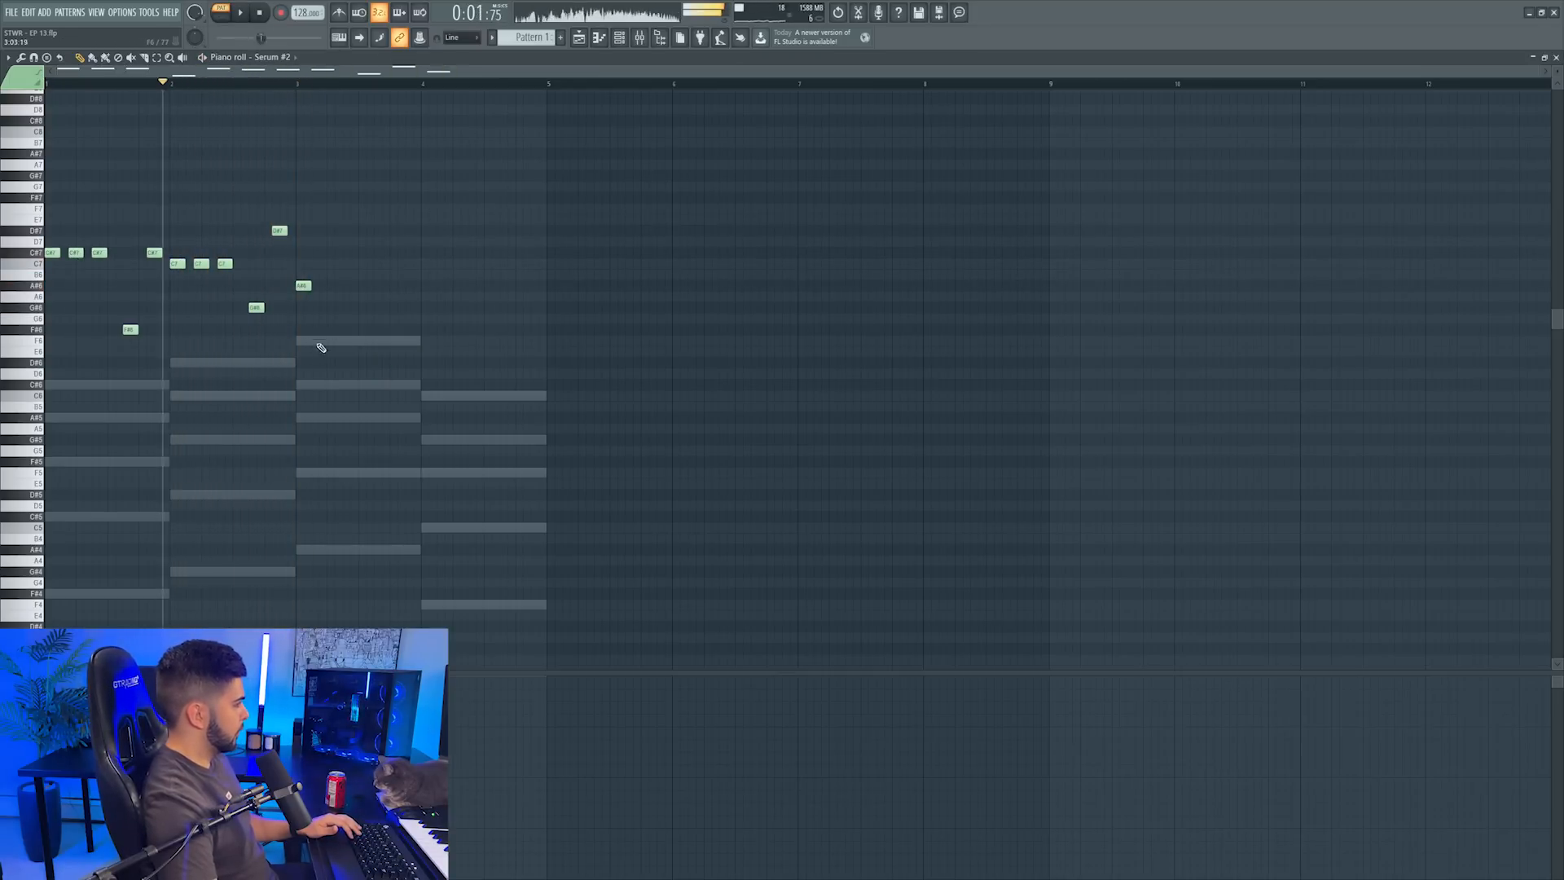
Continue the Serum #2 melody through bars 3 and 4 with short A#6, F6, G#6 and C7 notes
{"action": "left_click", "coordinate": [327, 286]}
{"action": "left_click", "coordinate": [350, 286]}
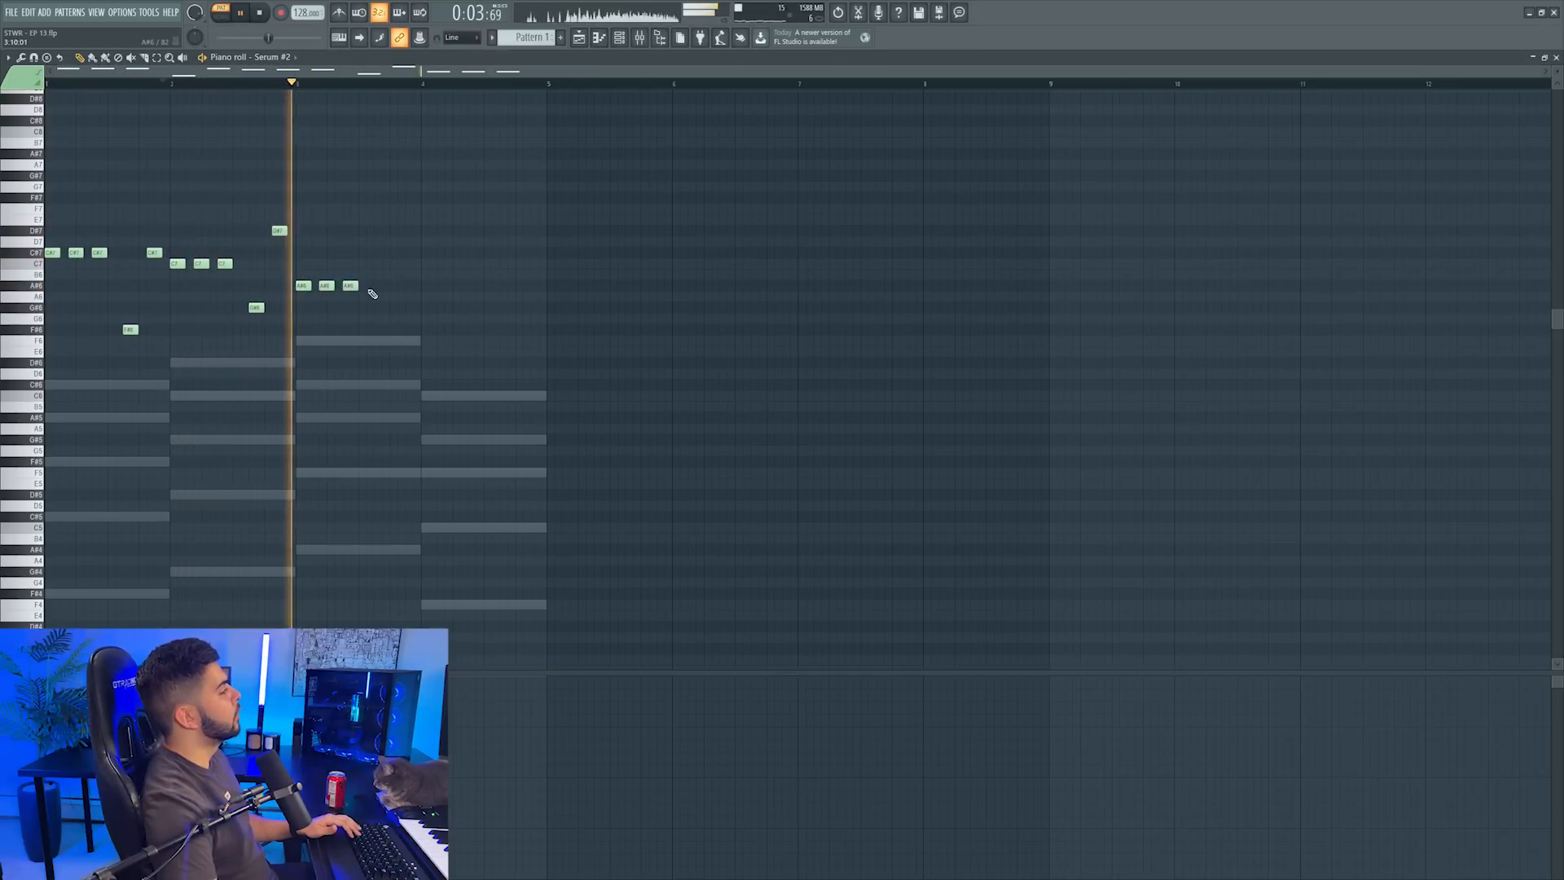
{"action": "left_click", "coordinate": [381, 285]}
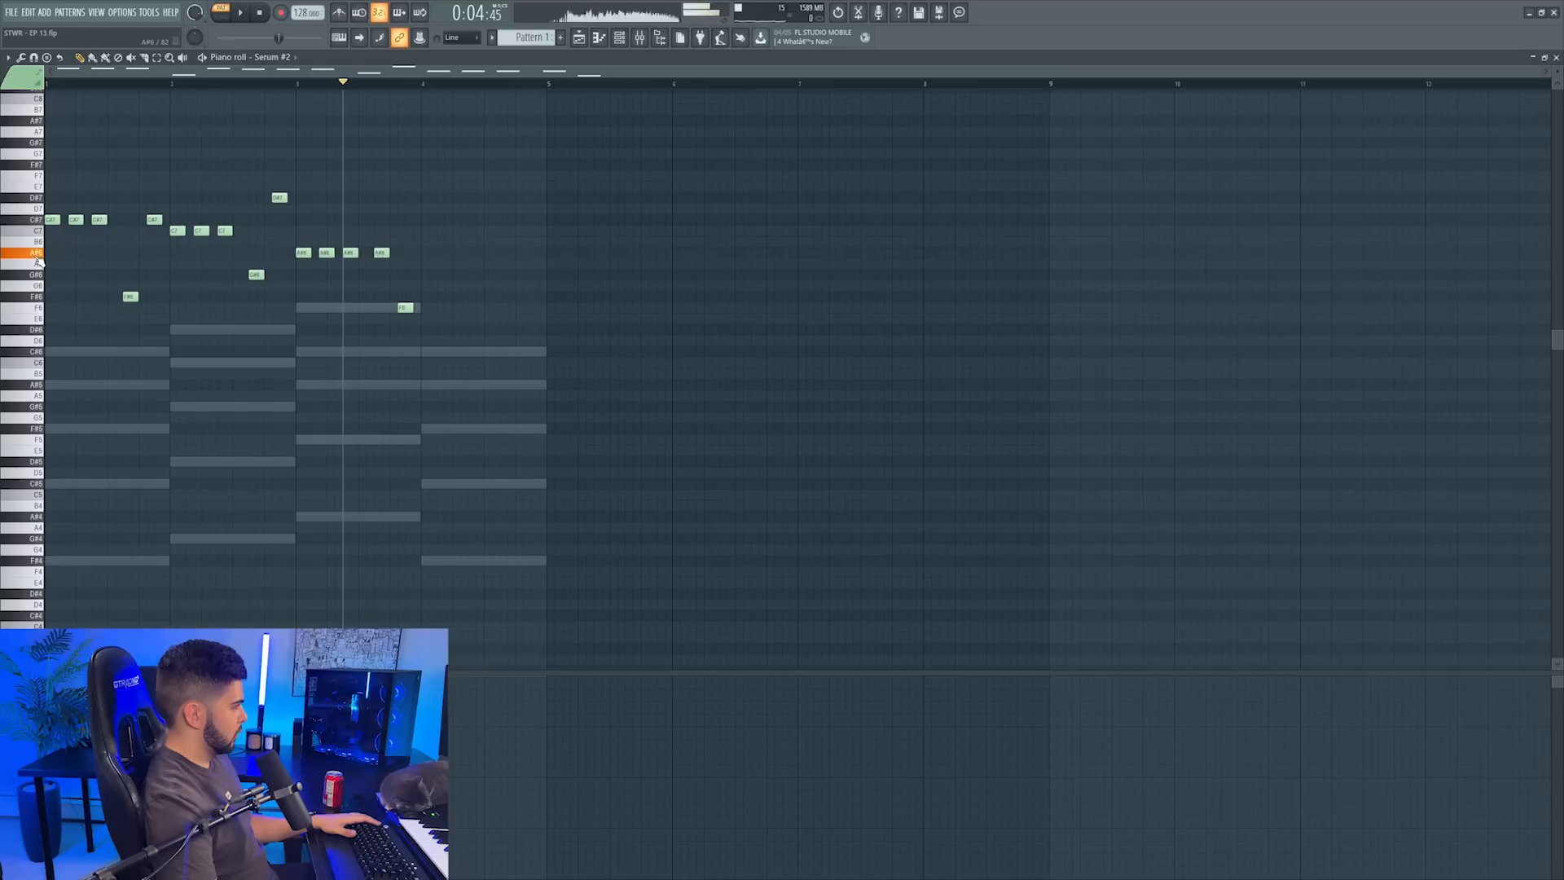
{"action": "left_click", "coordinate": [429, 275]}
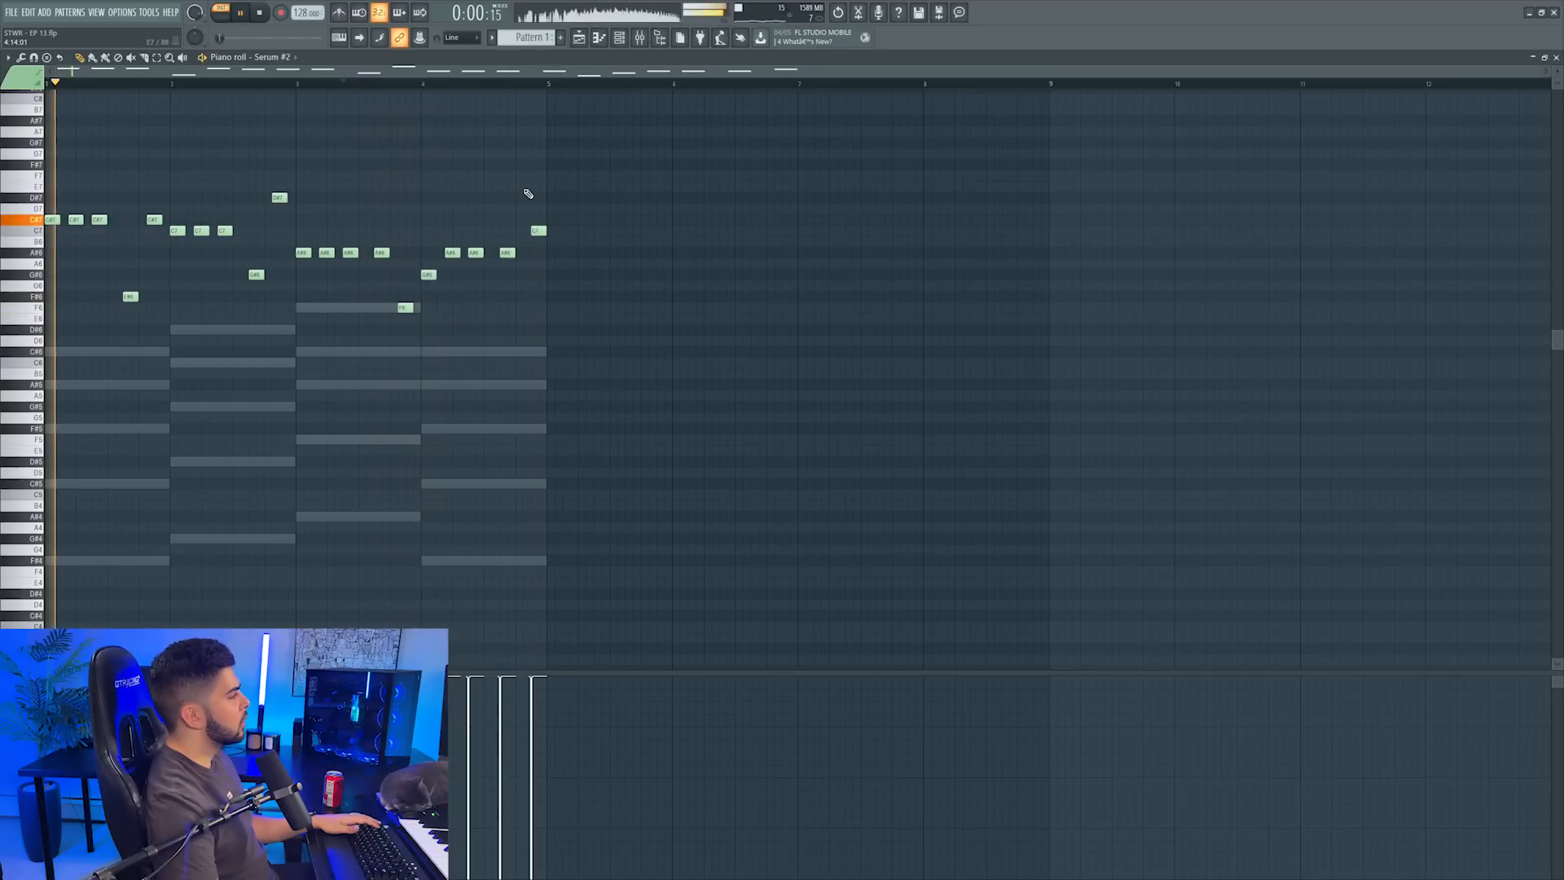
{"action": "left_click_drag", "start_coordinate": [538, 231], "coordinate": [530, 232]}
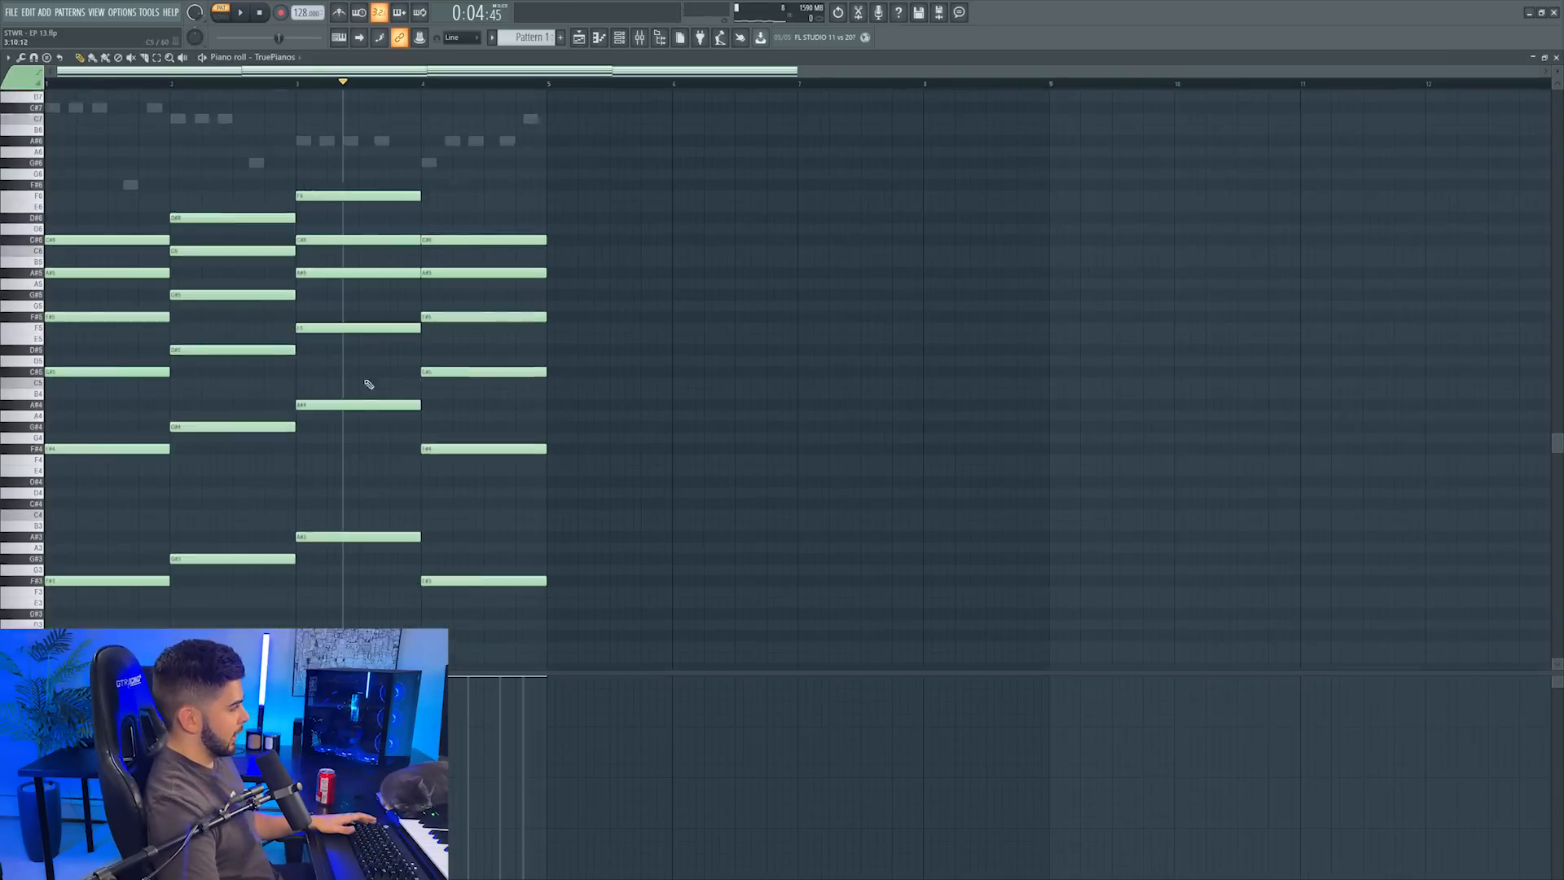
Compare the first-bar and fourth-bar chords in the TruePianos piano roll
{"action": "scroll", "coordinate": [369, 384], "scroll_direction": "down", "scroll_amount": 3}
{"action": "scroll", "coordinate": [385, 268], "scroll_direction": "up", "scroll_amount": 2}
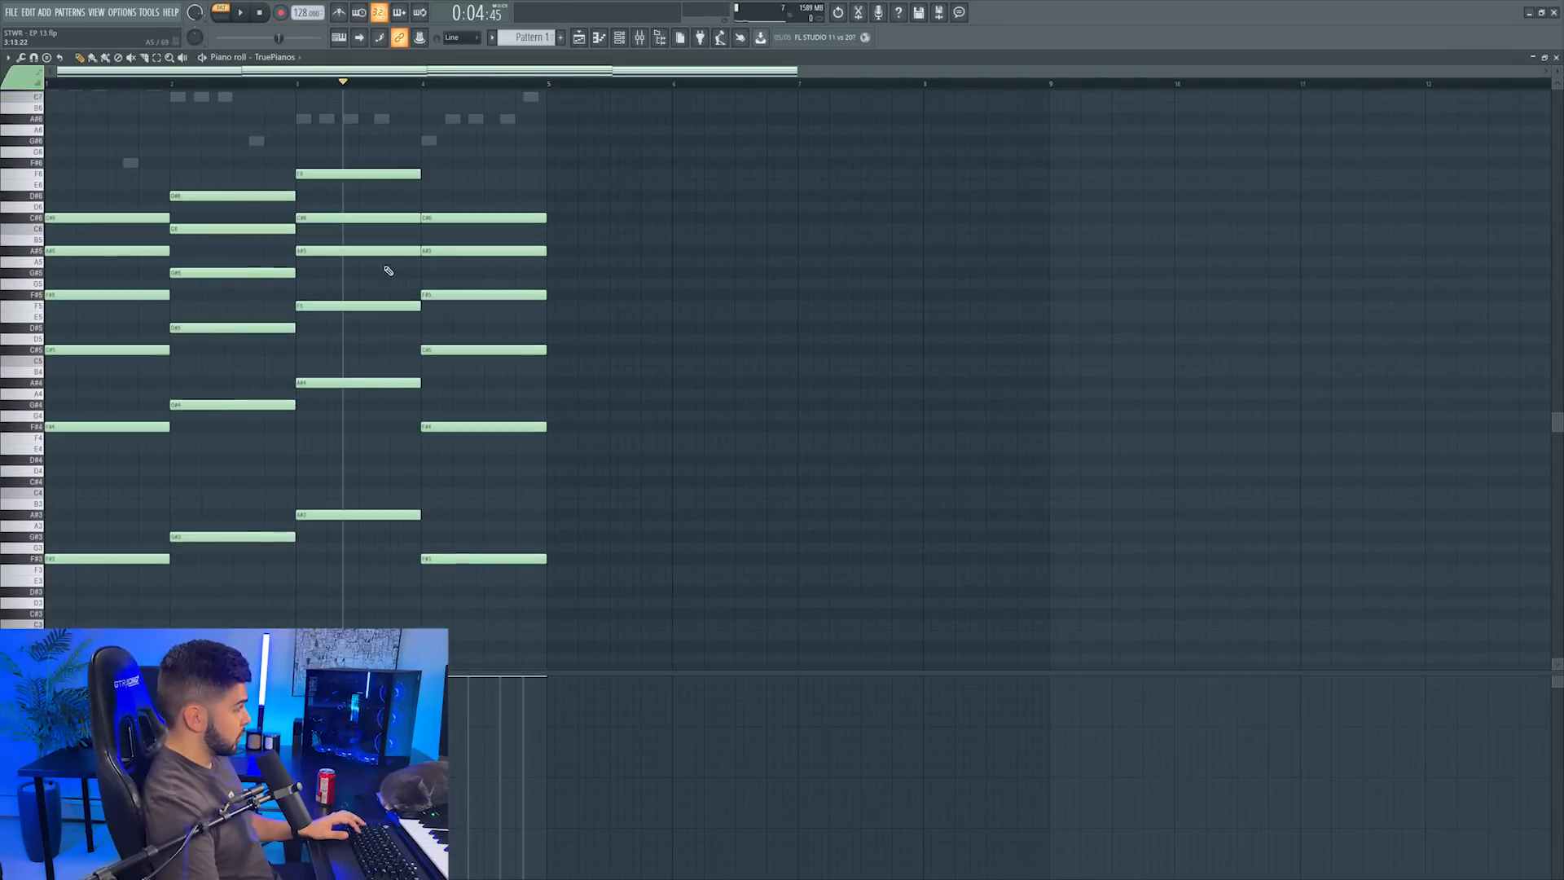
{"action": "left_click_drag", "start_coordinate": [100, 184], "coordinate": [72, 623]}
{"action": "left_click_drag", "start_coordinate": [454, 167], "coordinate": [427, 548]}
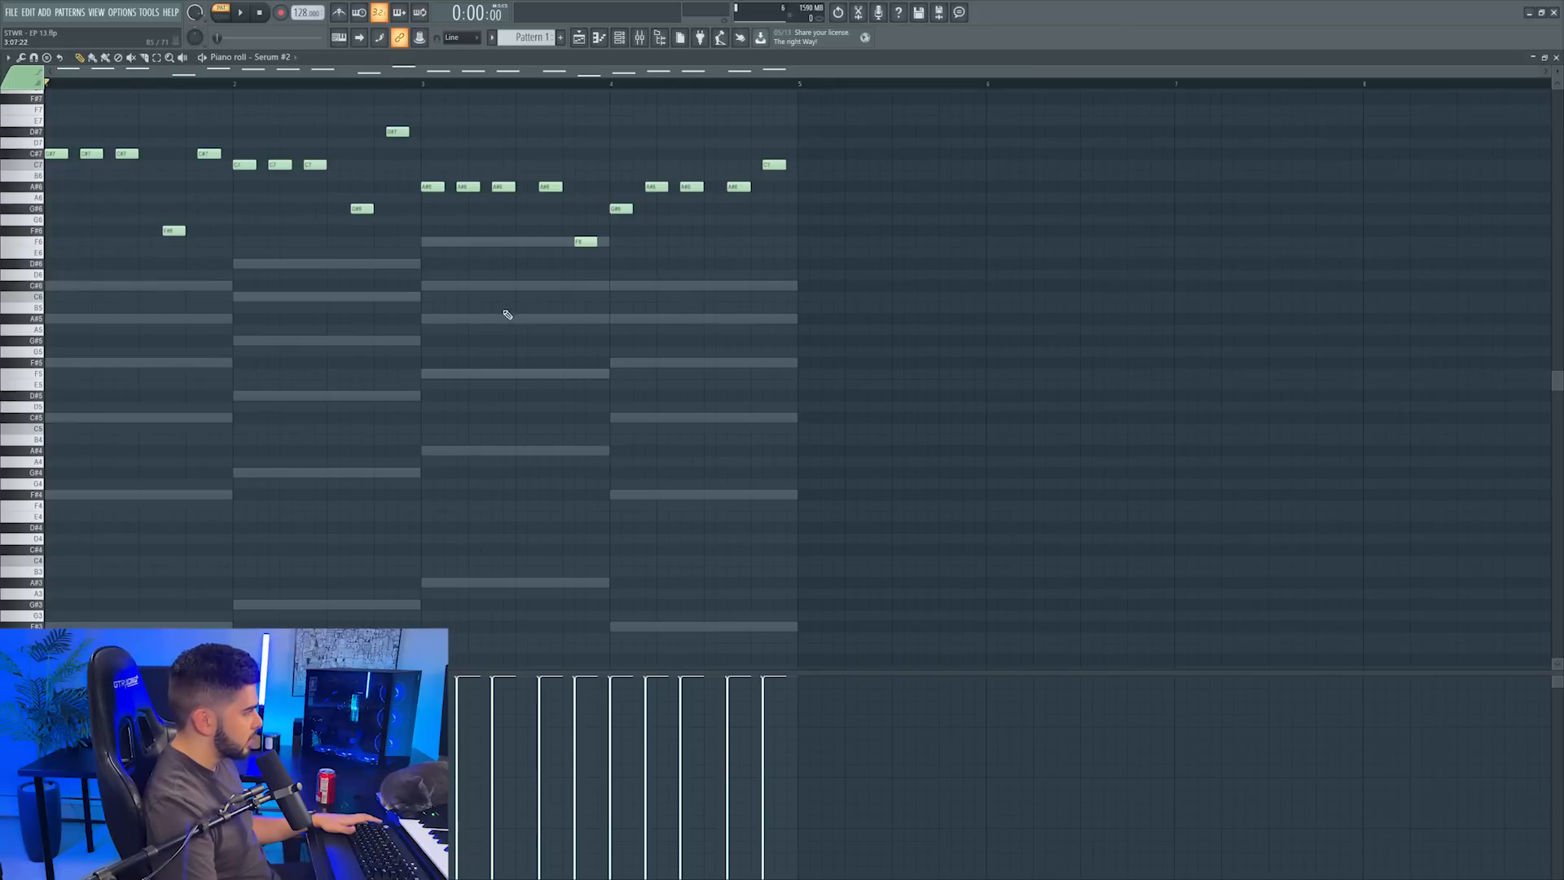
Shift the second C7 in bar 2 and second A#6 in bar 3 slightly later, and remove bar 3's third A#6
{"action": "scroll", "coordinate": [507, 315], "scroll_direction": "up", "scroll_amount": 2}
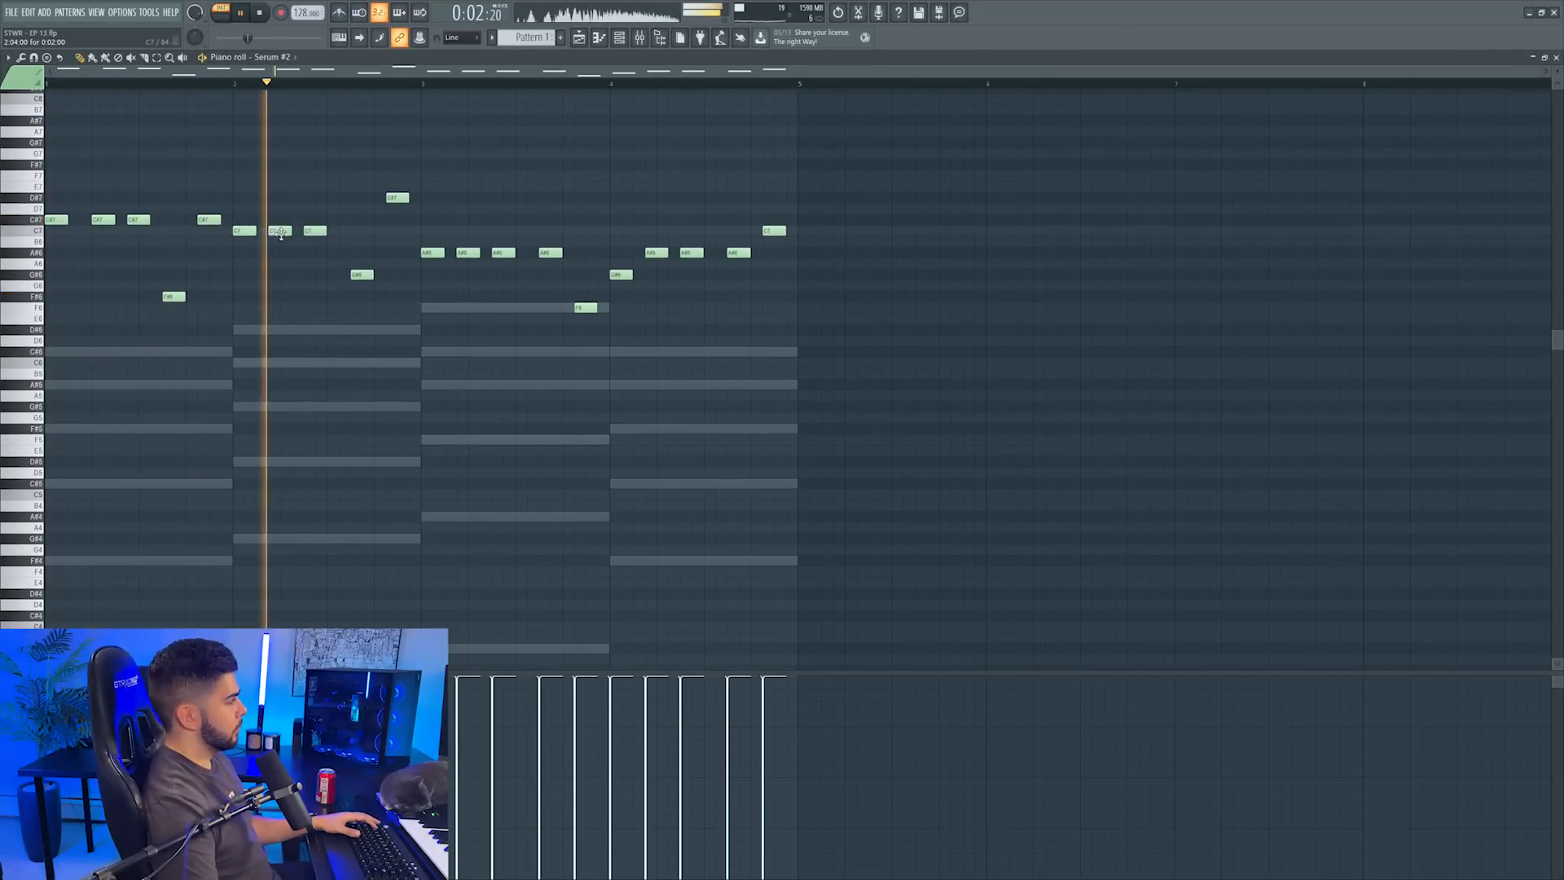
{"action": "key", "text": "space"}
{"action": "left_click_drag", "start_coordinate": [280, 233], "coordinate": [292, 233]}
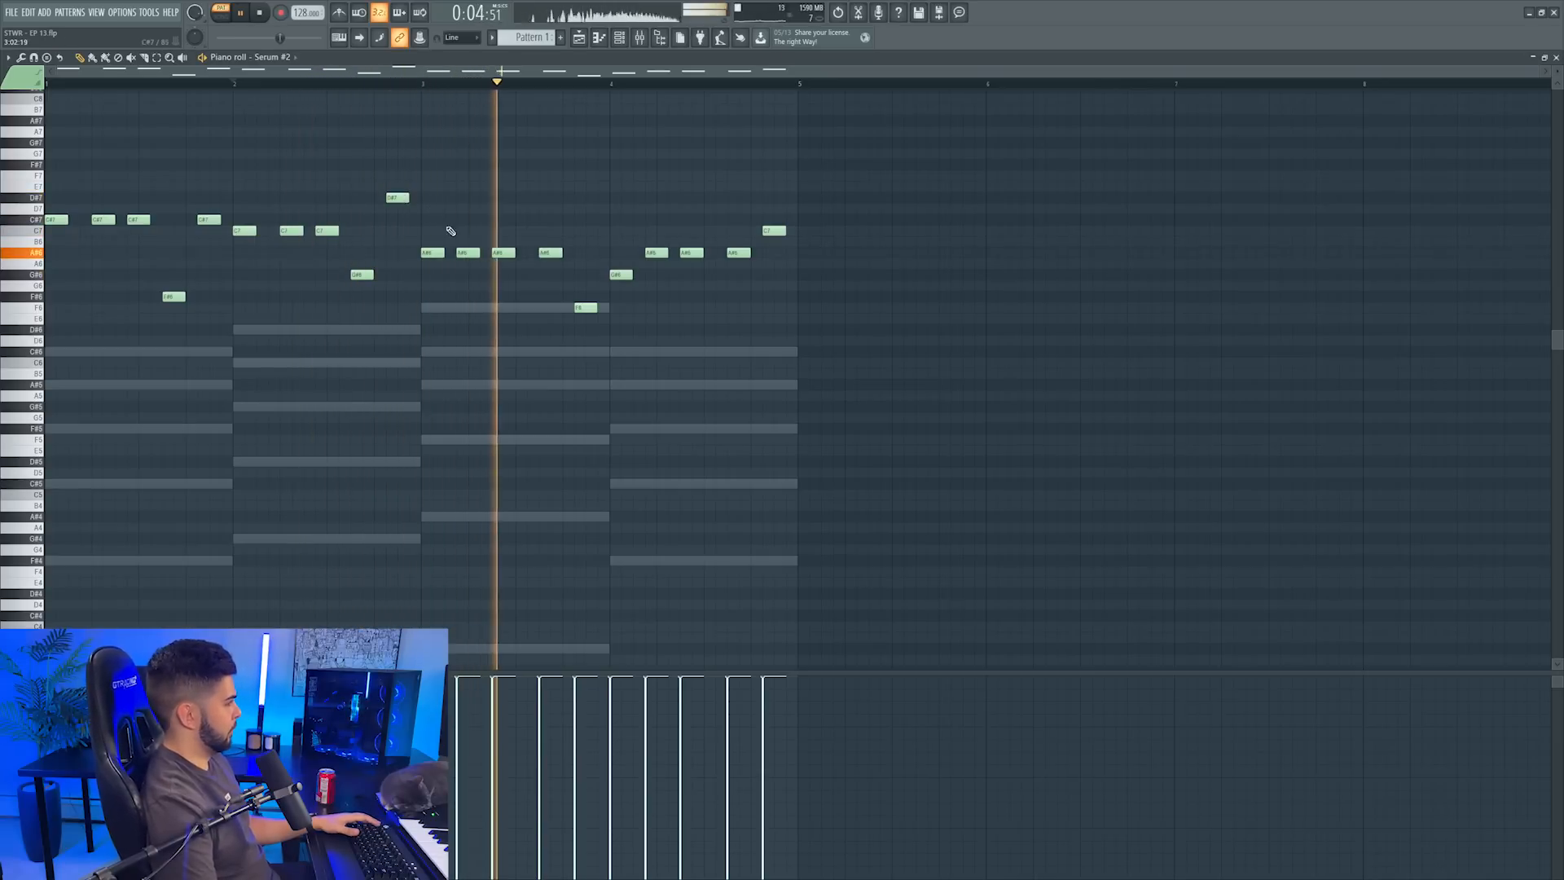
{"action": "key", "text": "space"}
{"action": "right_click", "coordinate": [504, 252]}
{"action": "left_click_drag", "start_coordinate": [461, 254], "coordinate": [472, 254]}
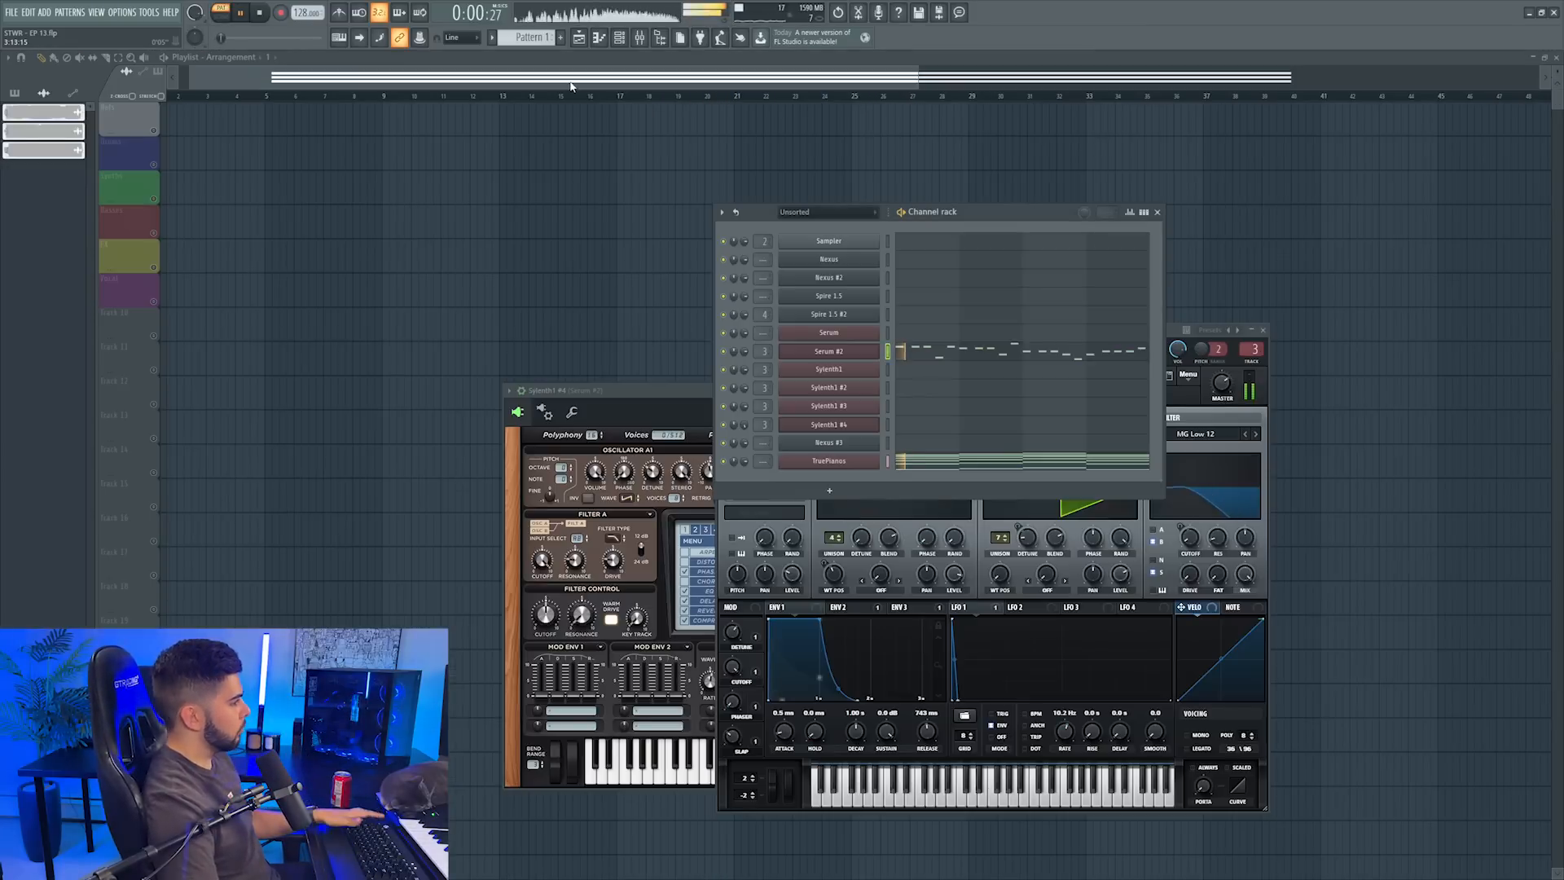
Copy the Serum #2 melody into the Sylenth1 channel and close the Sylenth1 plugin window
{"action": "right_click", "coordinate": [890, 340]}
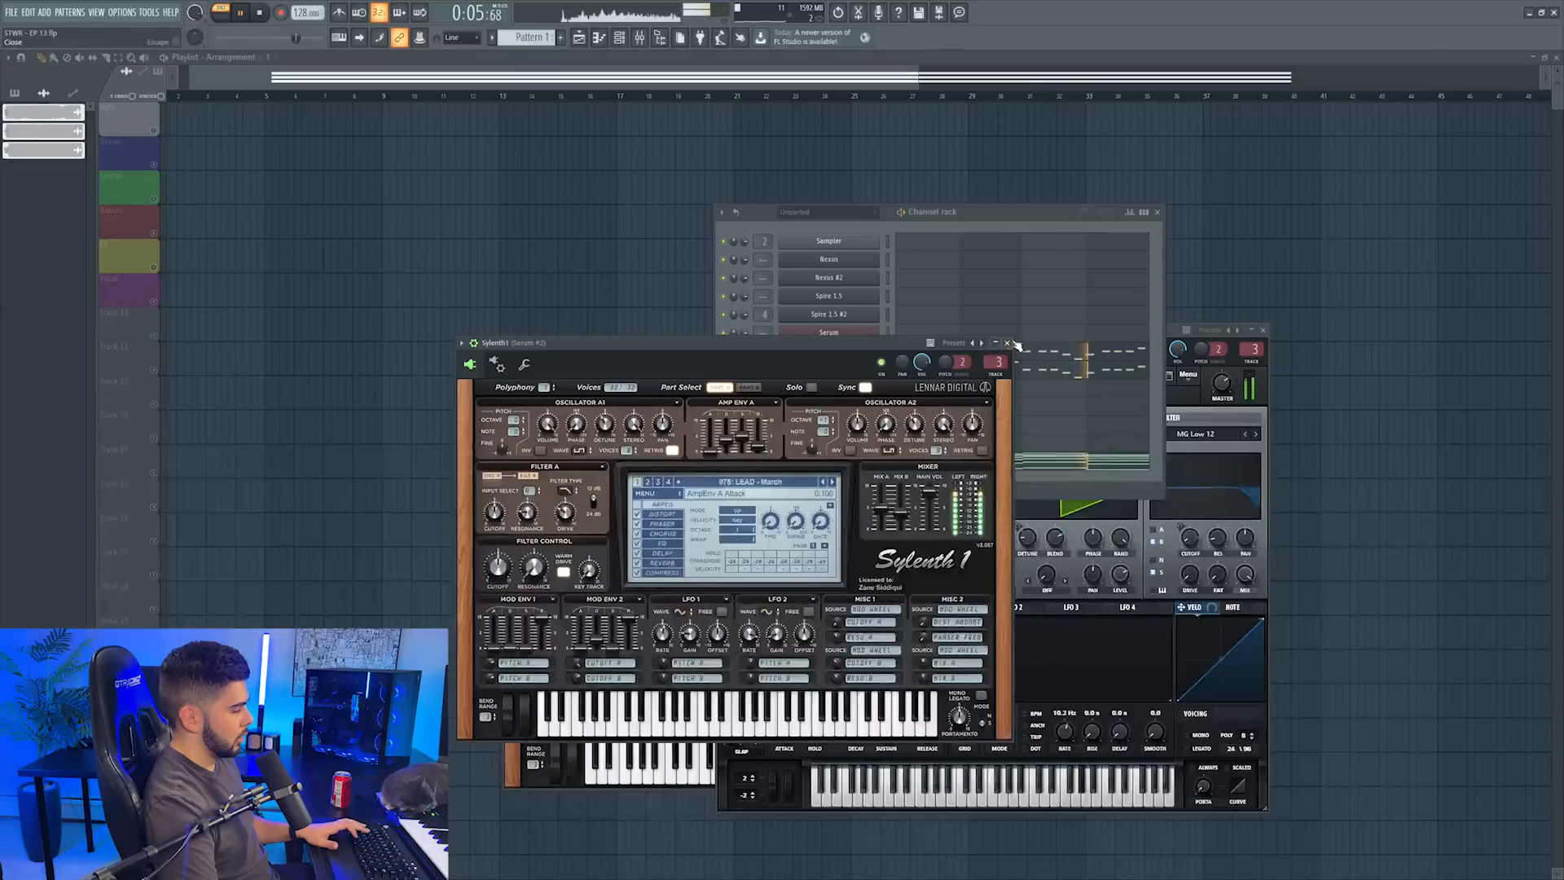
{"action": "left_click", "coordinate": [1016, 343]}
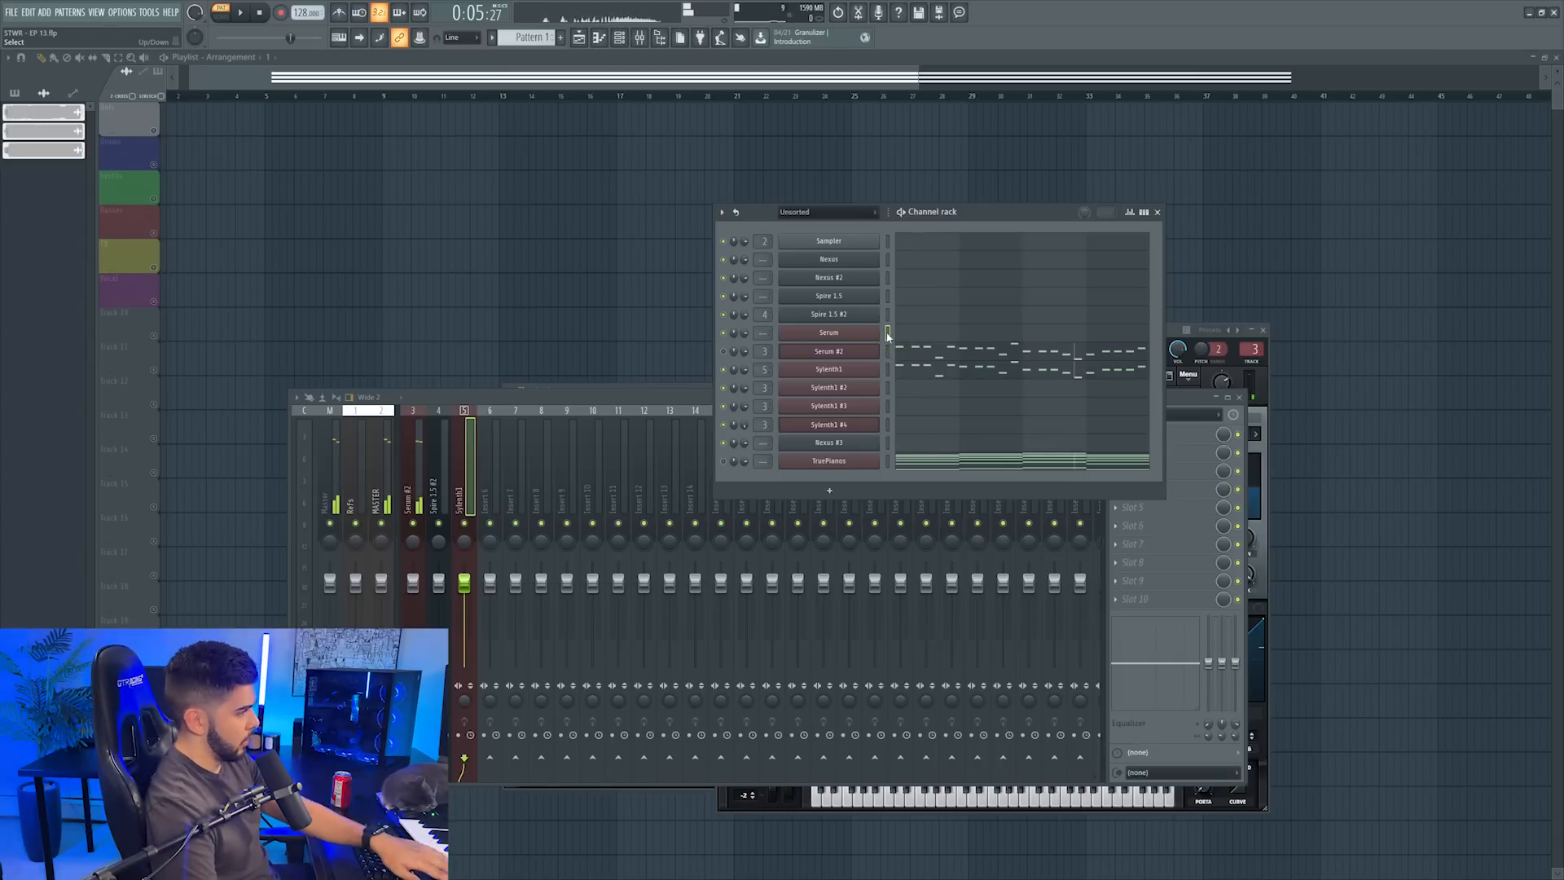
Paste the copied melody into the Serum channel and transpose it down an octave
{"action": "right_click", "coordinate": [839, 332]}
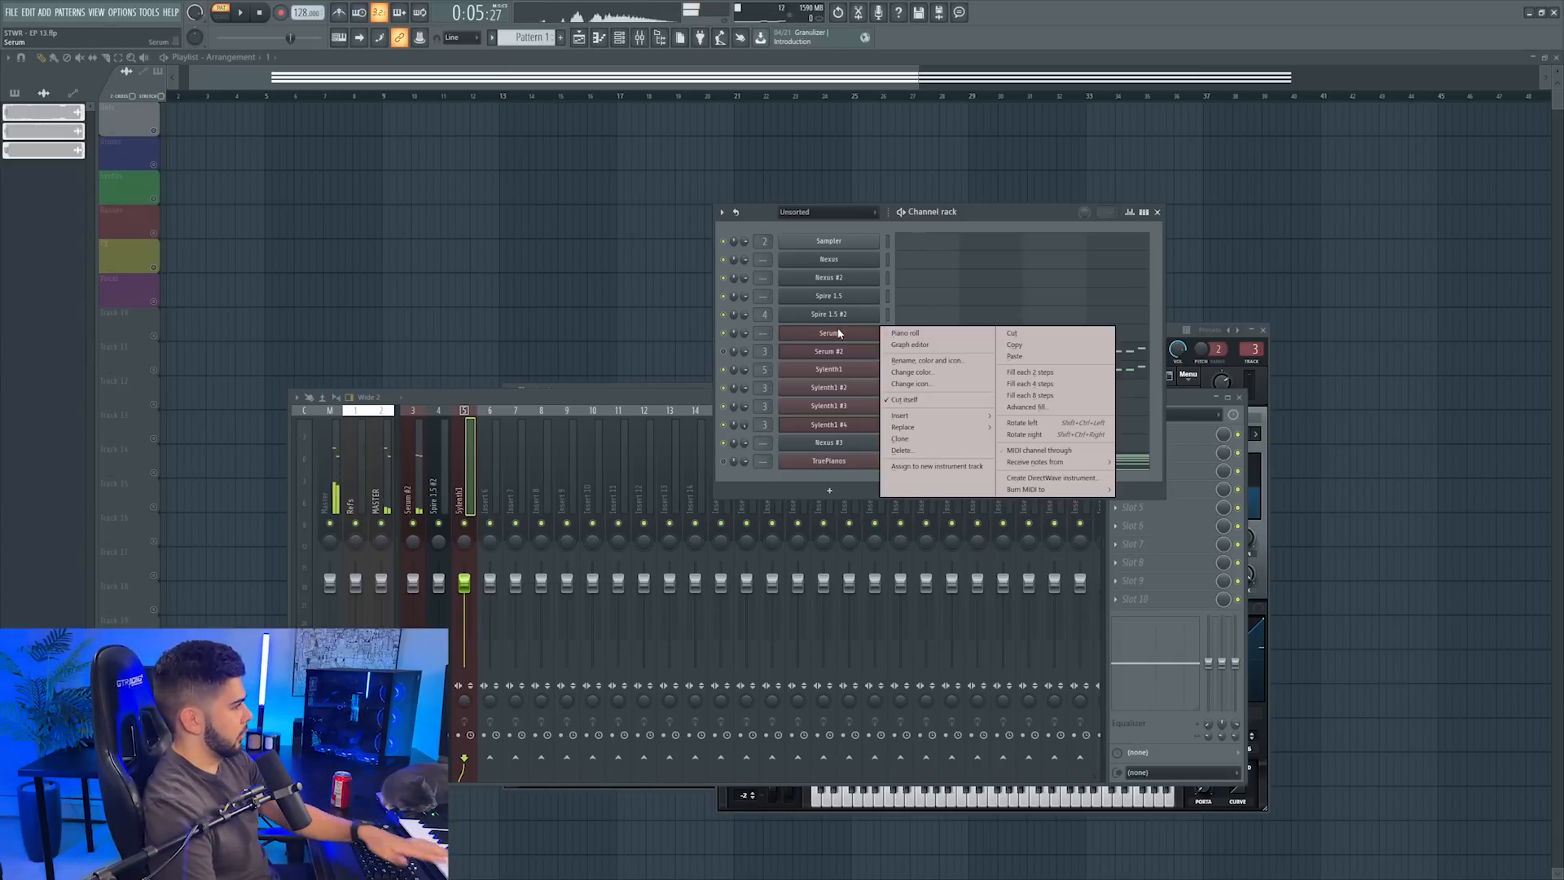
{"action": "left_click", "coordinate": [1015, 356]}
{"action": "key", "text": "space"}
{"action": "left_click", "coordinate": [937, 337]}
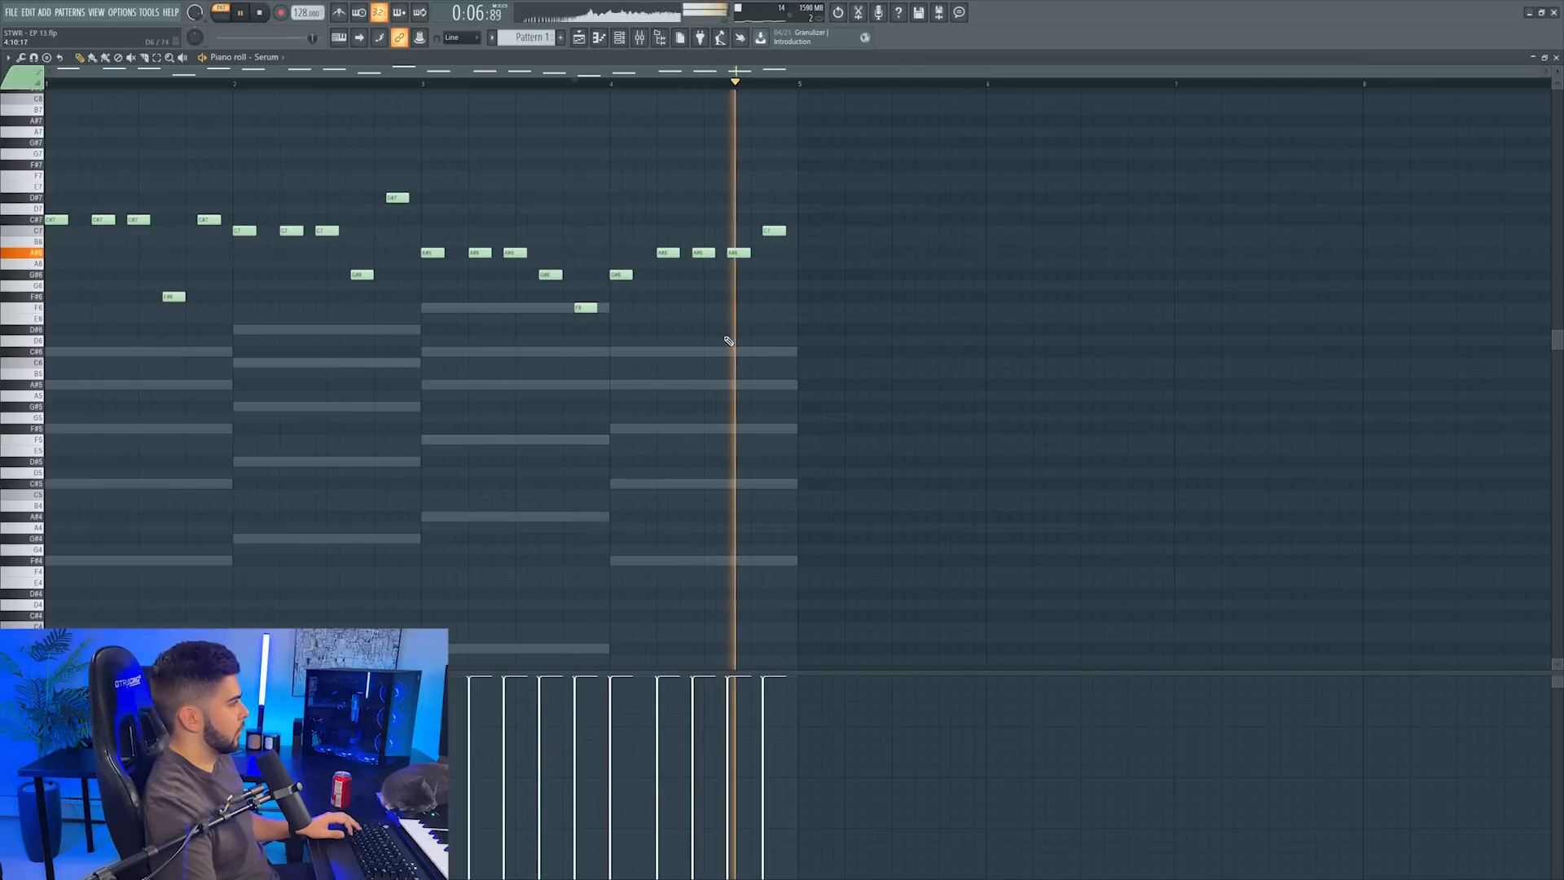
{"action": "key", "text": "ctrl+Down"}
{"action": "key", "text": "Escape"}
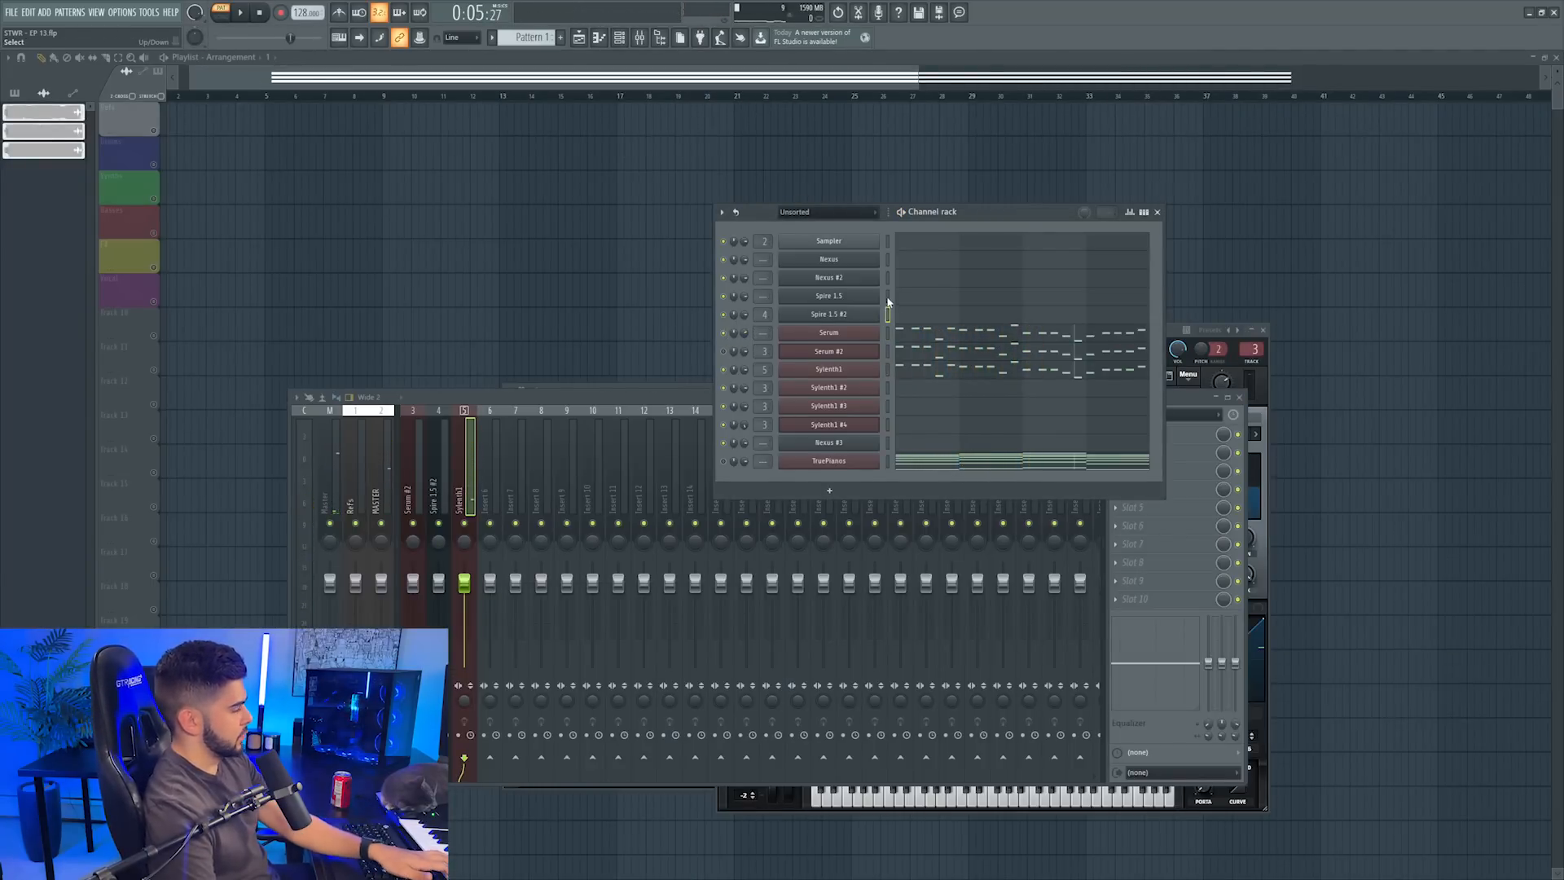
Paste the melody into the Spire 1.5 #2 channel and check its notes in the piano roll
{"action": "right_click", "coordinate": [833, 318]}
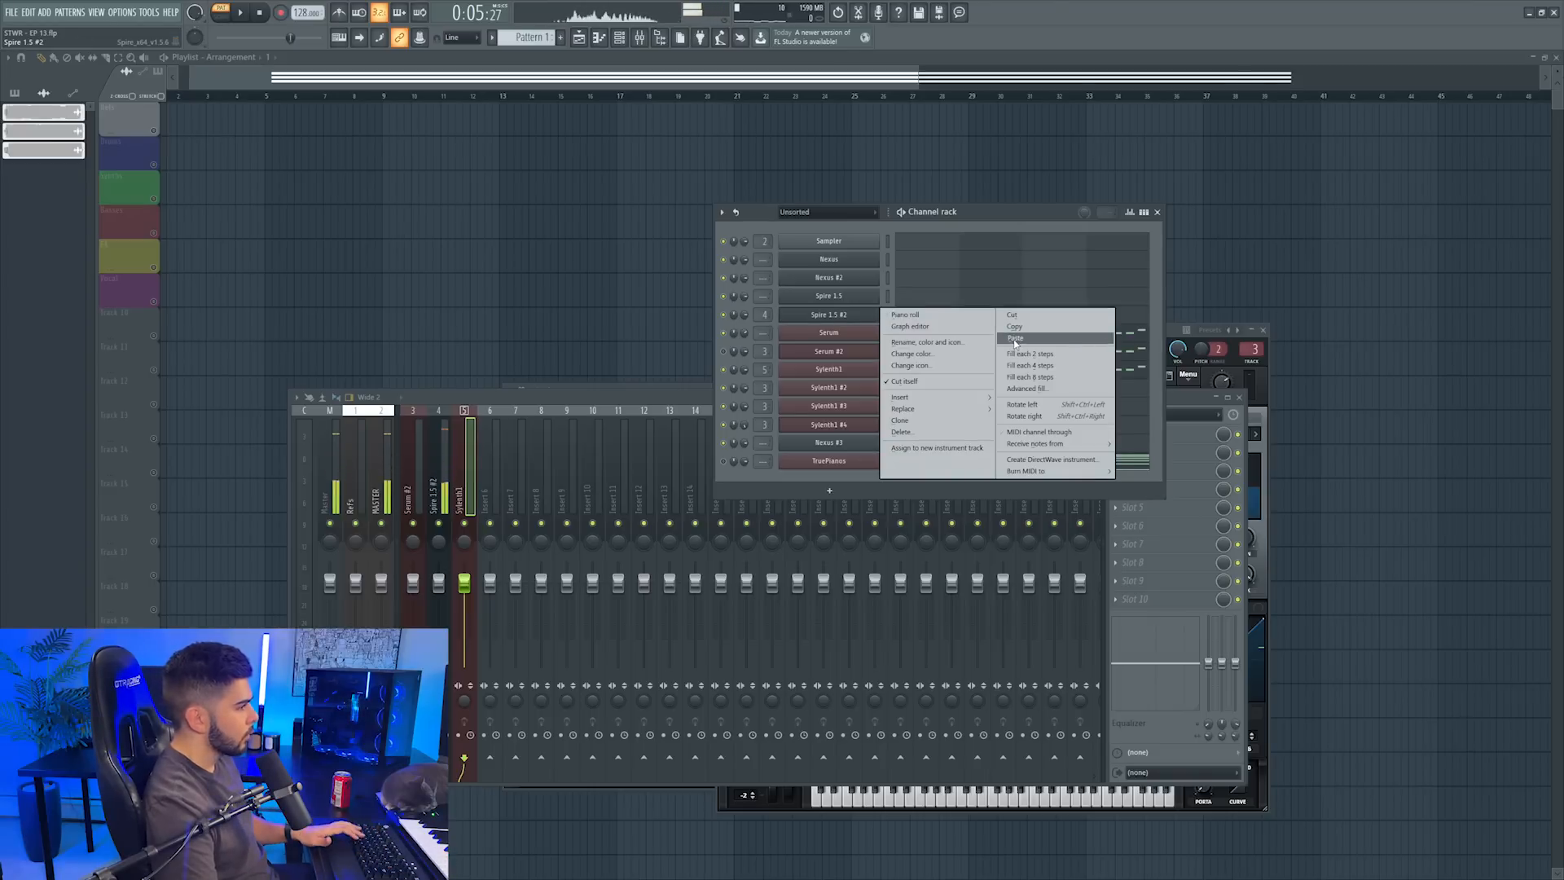
{"action": "left_click", "coordinate": [1015, 338]}
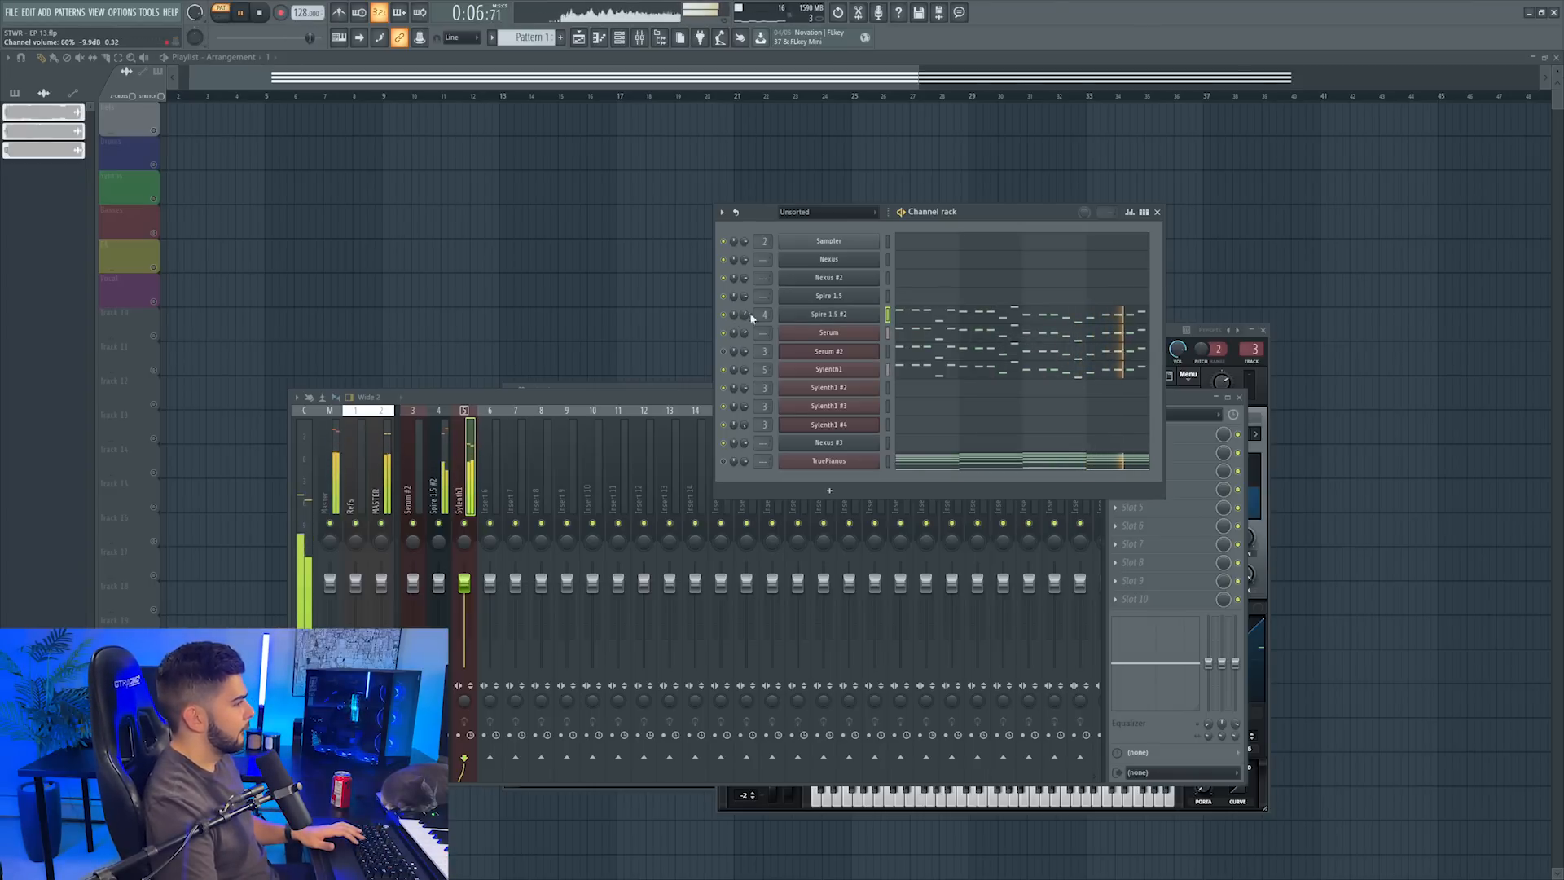
{"action": "left_click", "coordinate": [932, 314]}
{"action": "key", "text": "F7"}
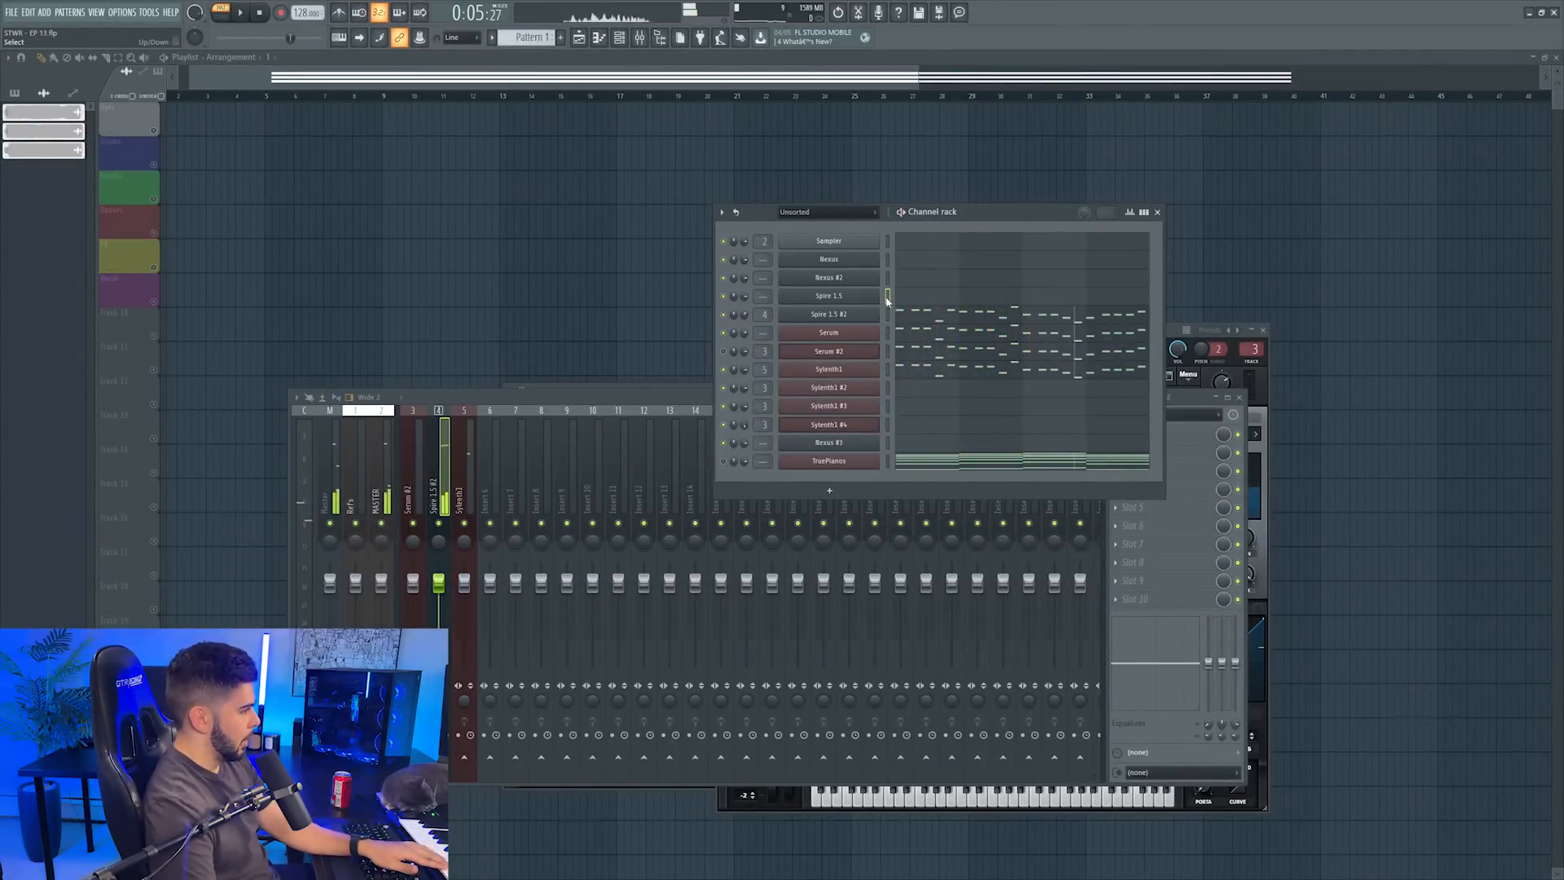
Check the Spire 1.5 sound and delete its channel from the channel rack
{"action": "left_click", "coordinate": [853, 299]}
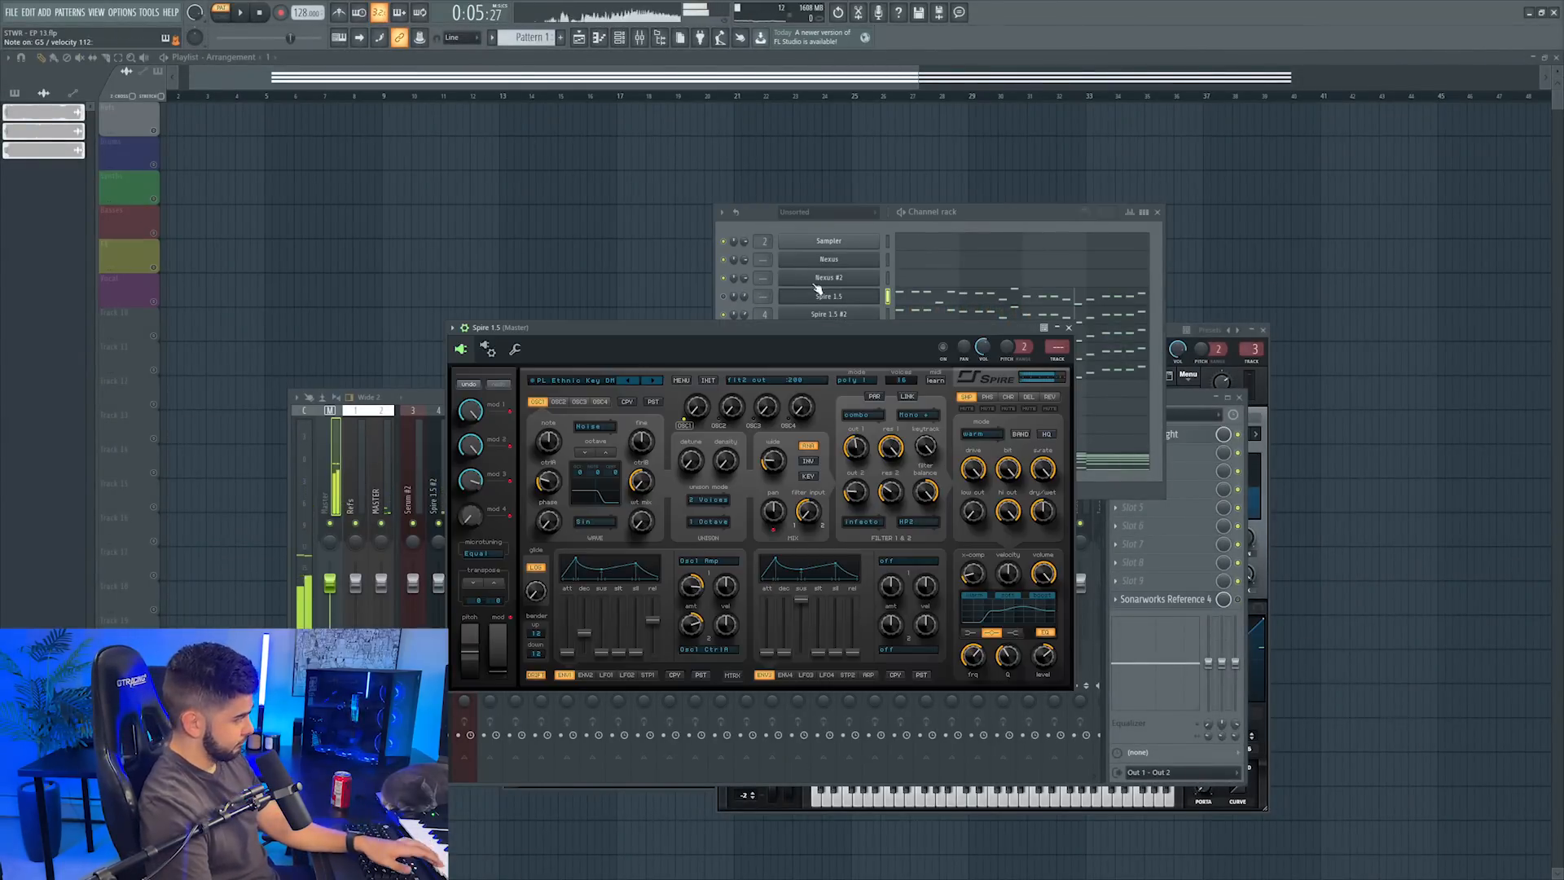
{"action": "right_click", "coordinate": [878, 295]}
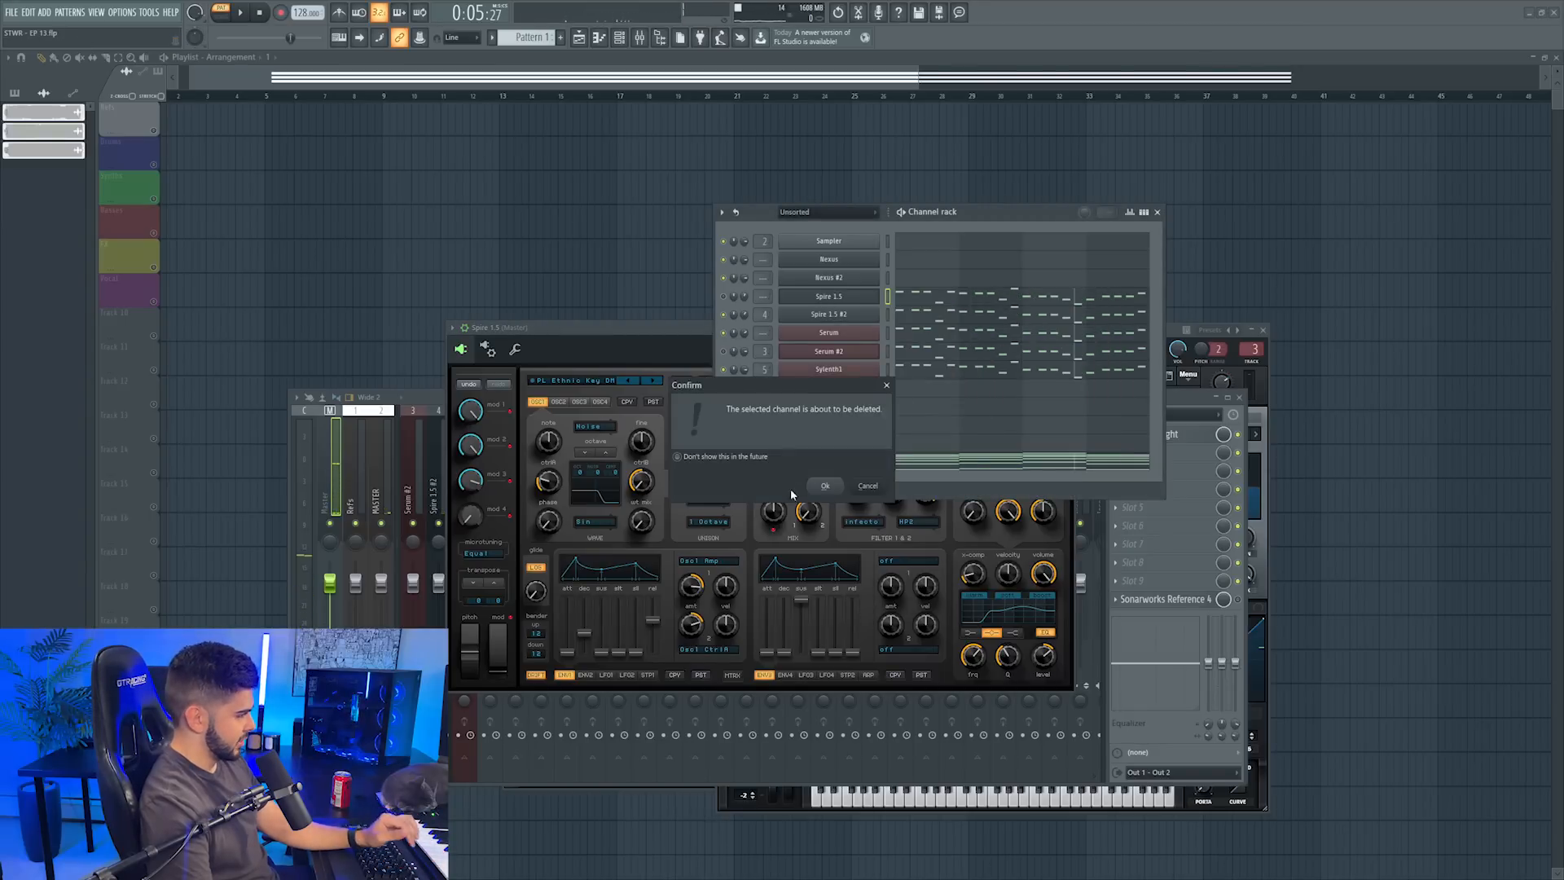
{"action": "left_click", "coordinate": [824, 486]}
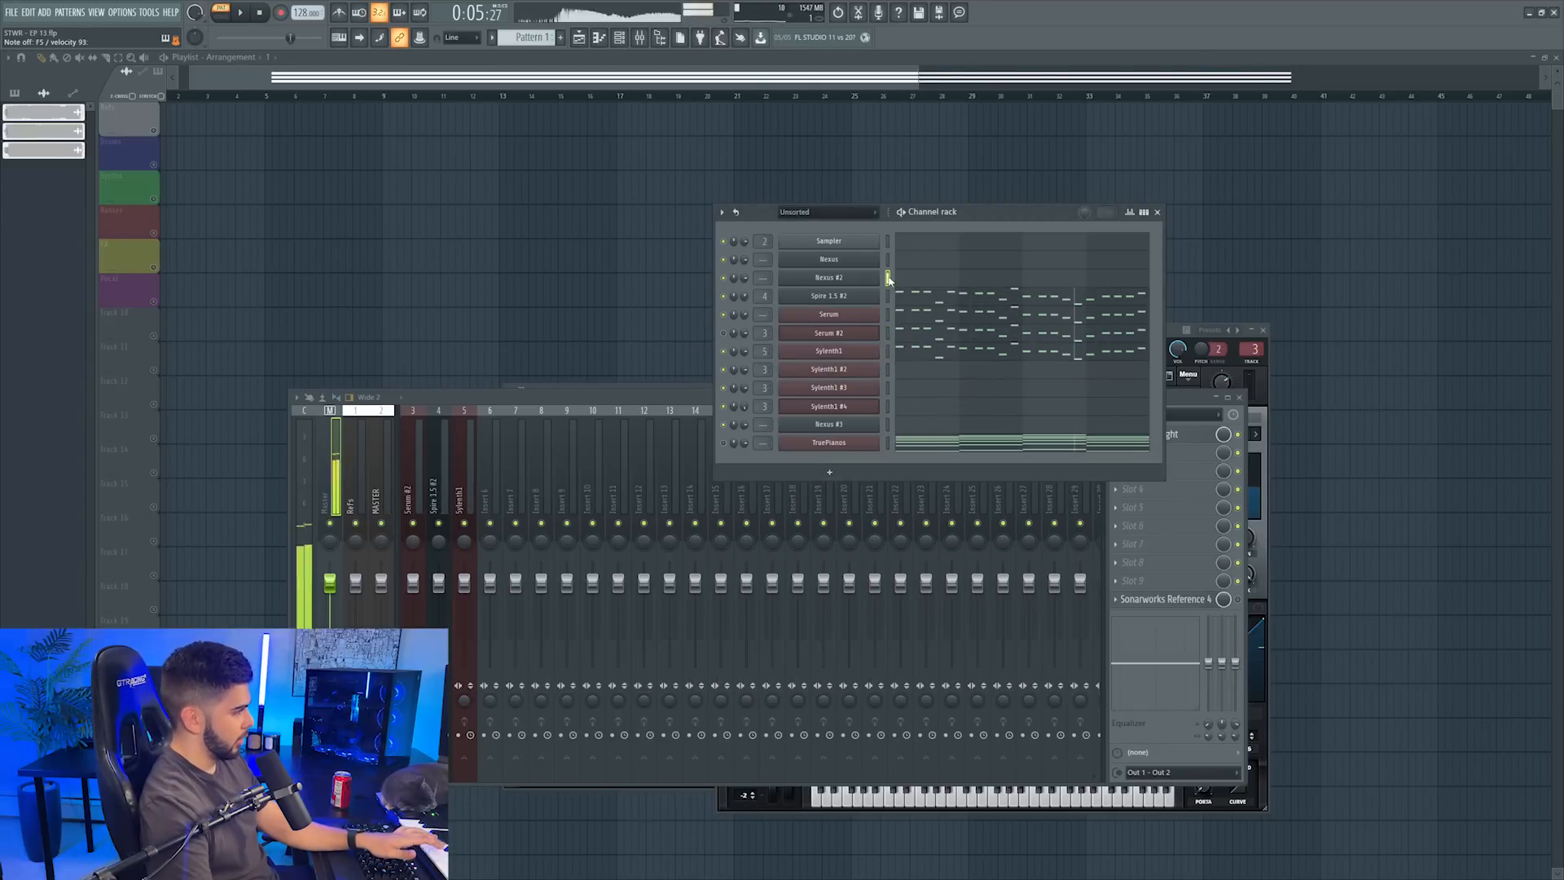
Try the melody on Nexus #2, auditioning it an octave lower and at the original octave starting on C#7
{"action": "right_click", "coordinate": [853, 277]}
{"action": "left_click", "coordinate": [1027, 301]}
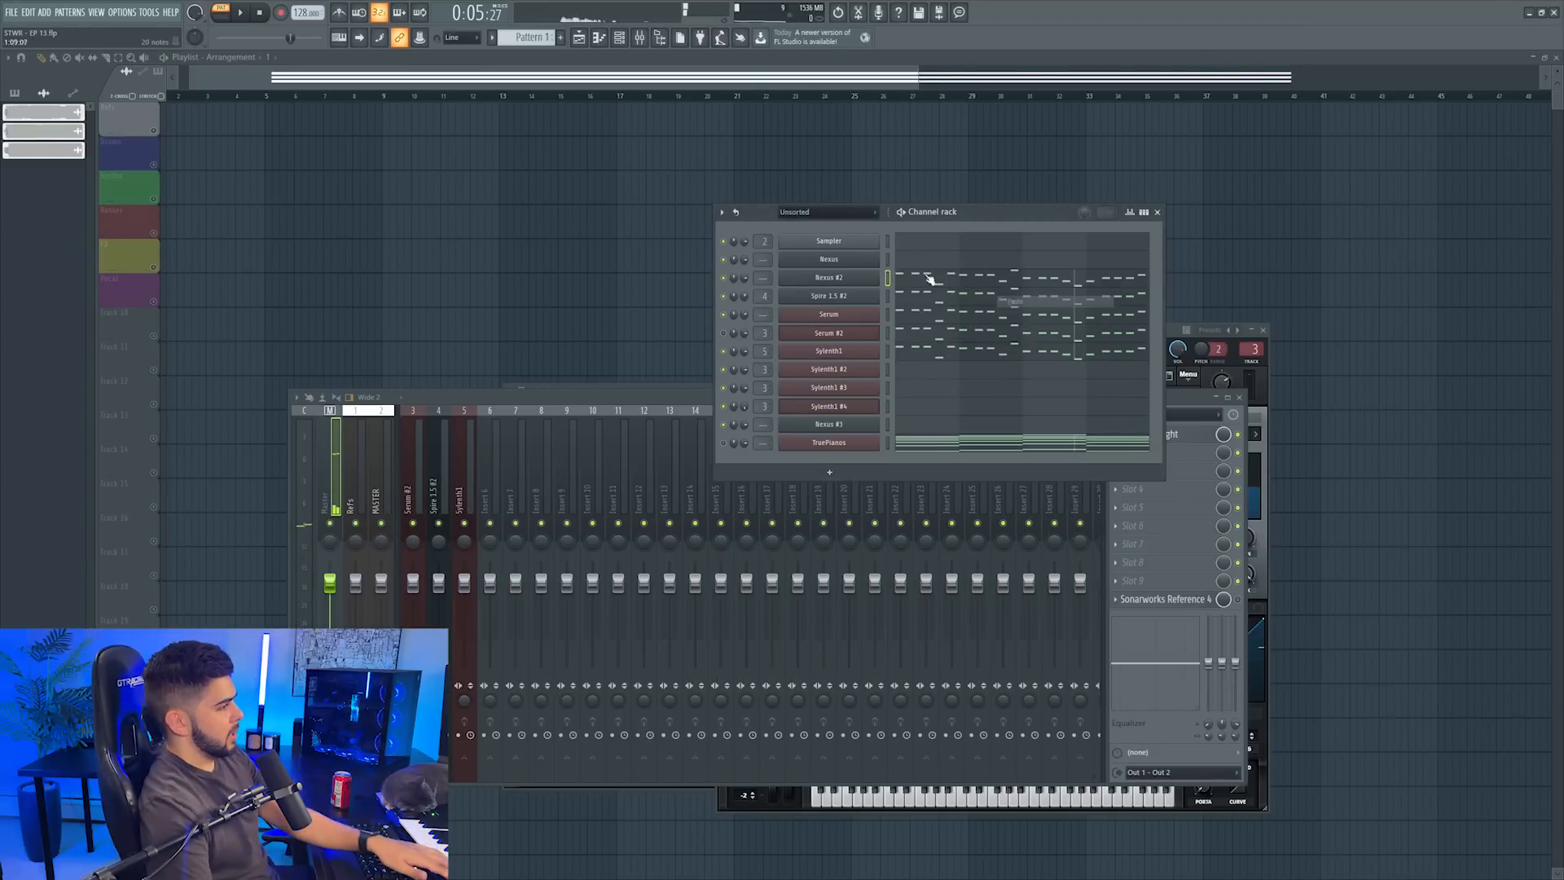
{"action": "left_click", "coordinate": [923, 278]}
{"action": "scroll", "coordinate": [913, 275], "scroll_direction": "down", "scroll_amount": 5}
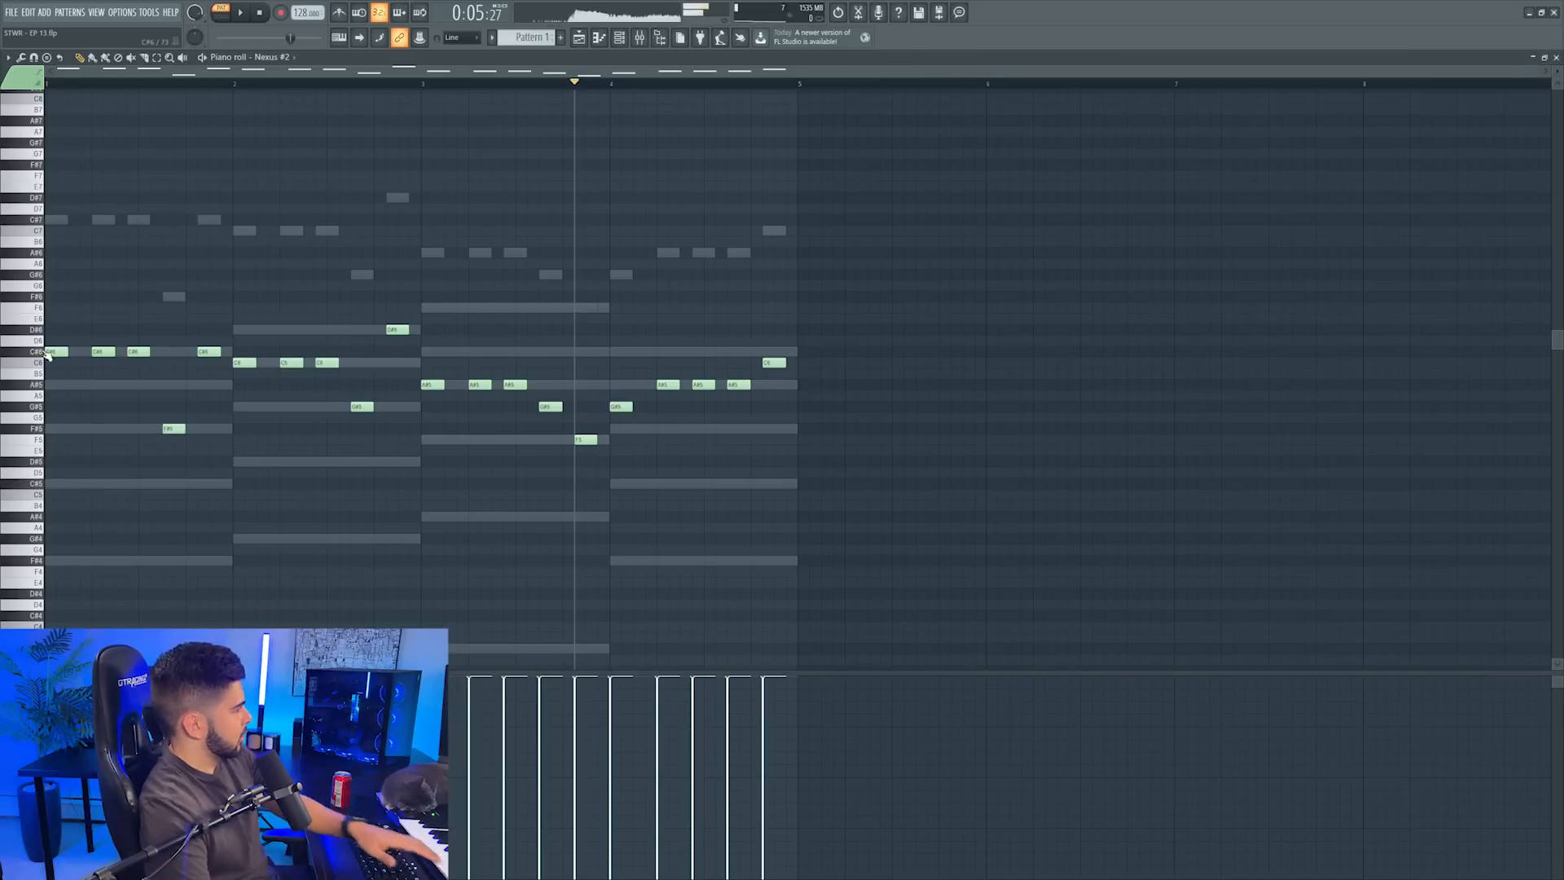
{"action": "key", "text": "space"}
{"action": "key", "text": "ctrl+Up"}
{"action": "key", "text": "F7"}
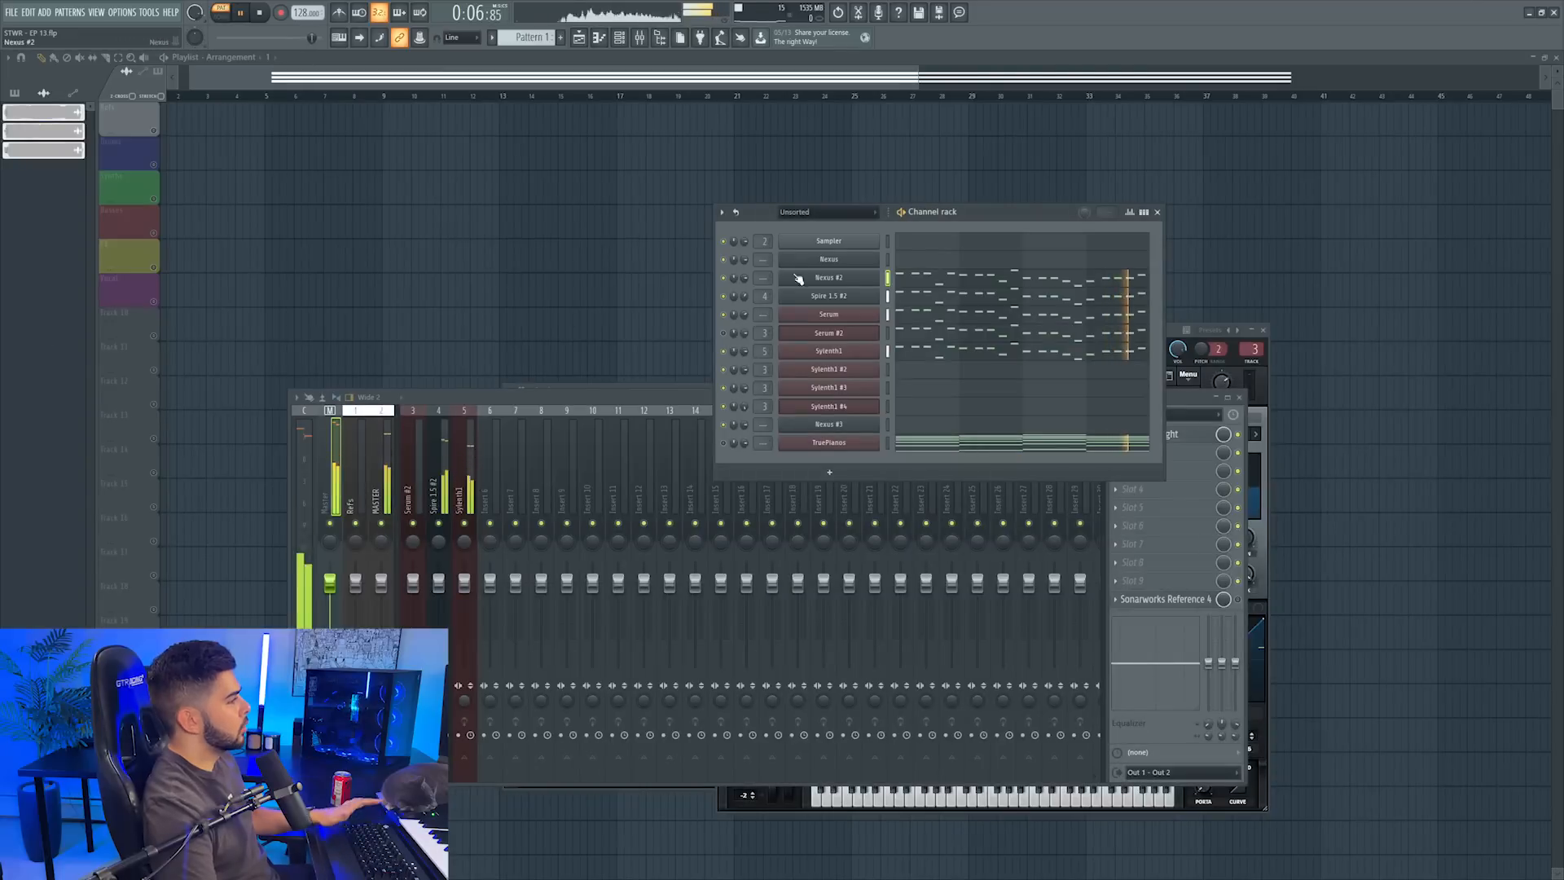
{"action": "key", "text": "space"}
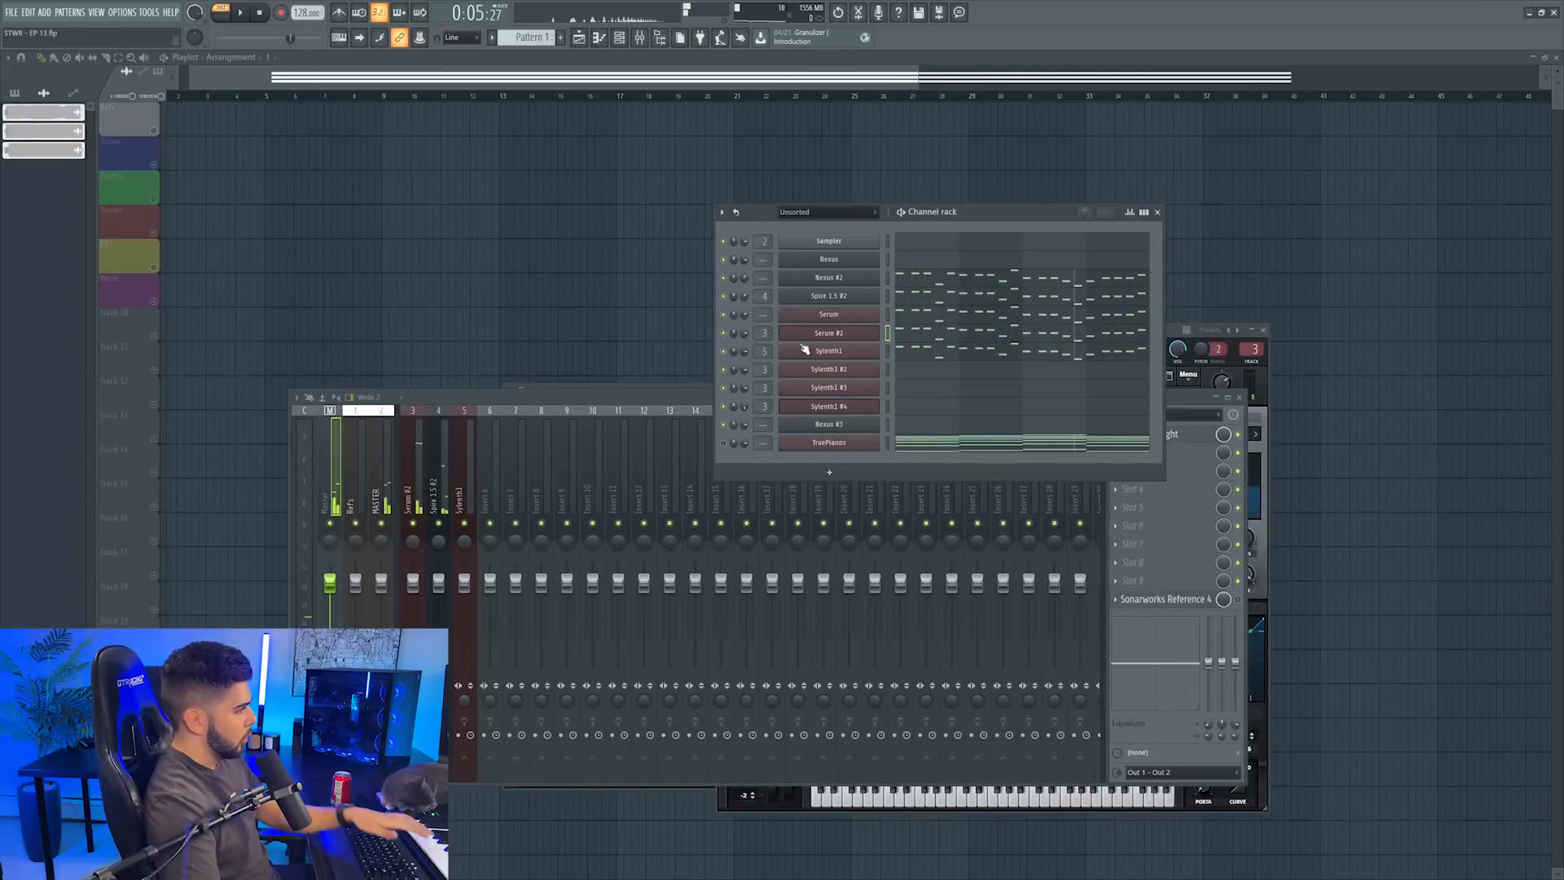
Examine the Serum #2 melody in the piano roll and audition it with the other lead layers
{"action": "left_click", "coordinate": [926, 337]}
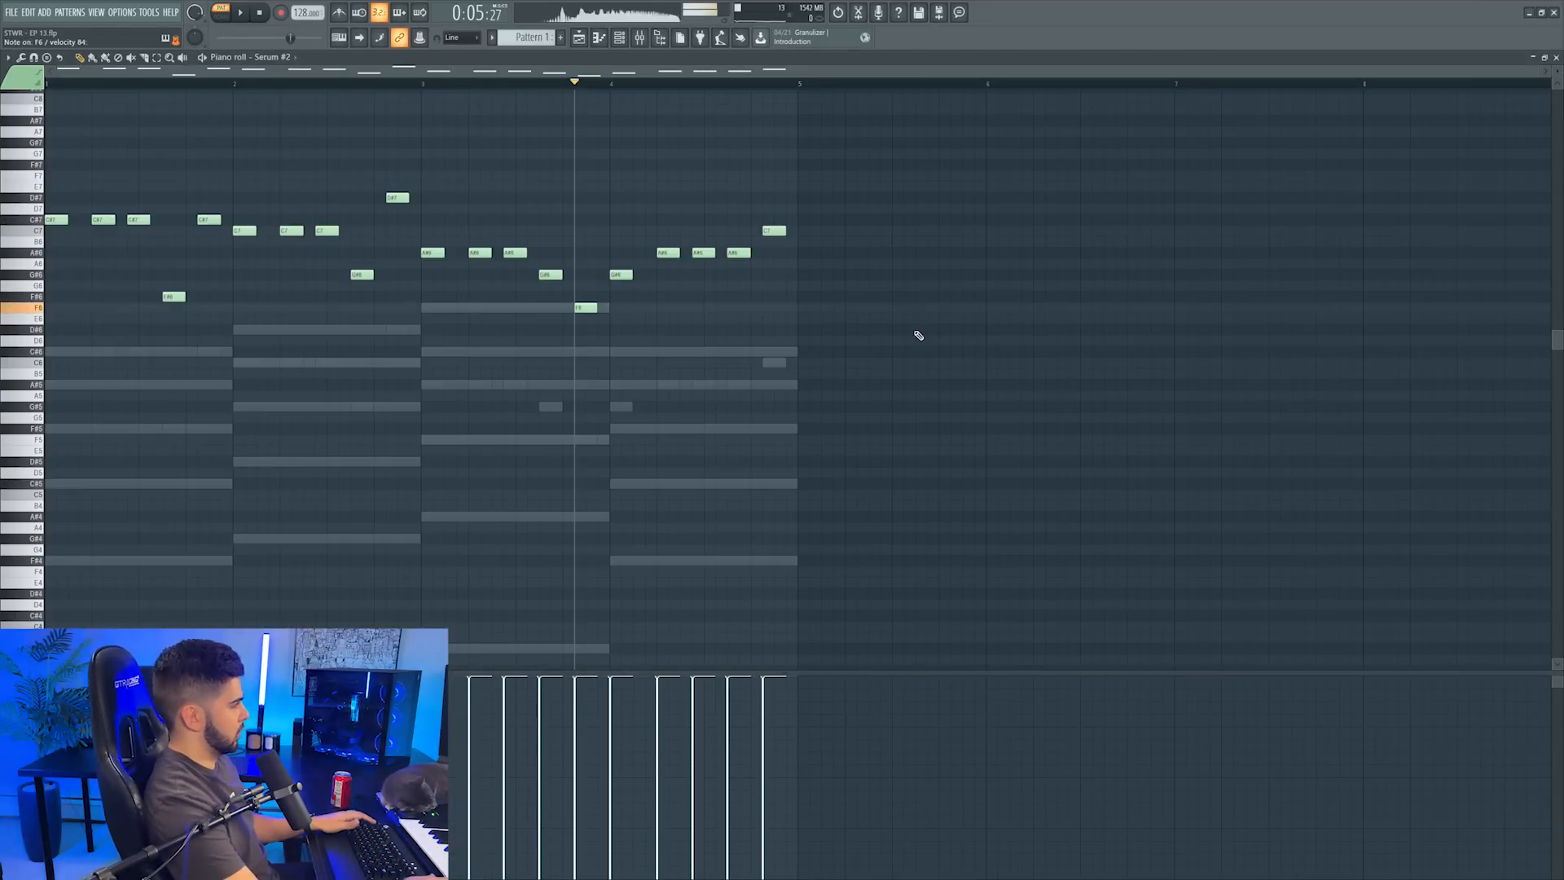
{"action": "scroll", "coordinate": [919, 336], "scroll_direction": "up", "scroll_amount": 3}
{"action": "key", "text": "F7"}
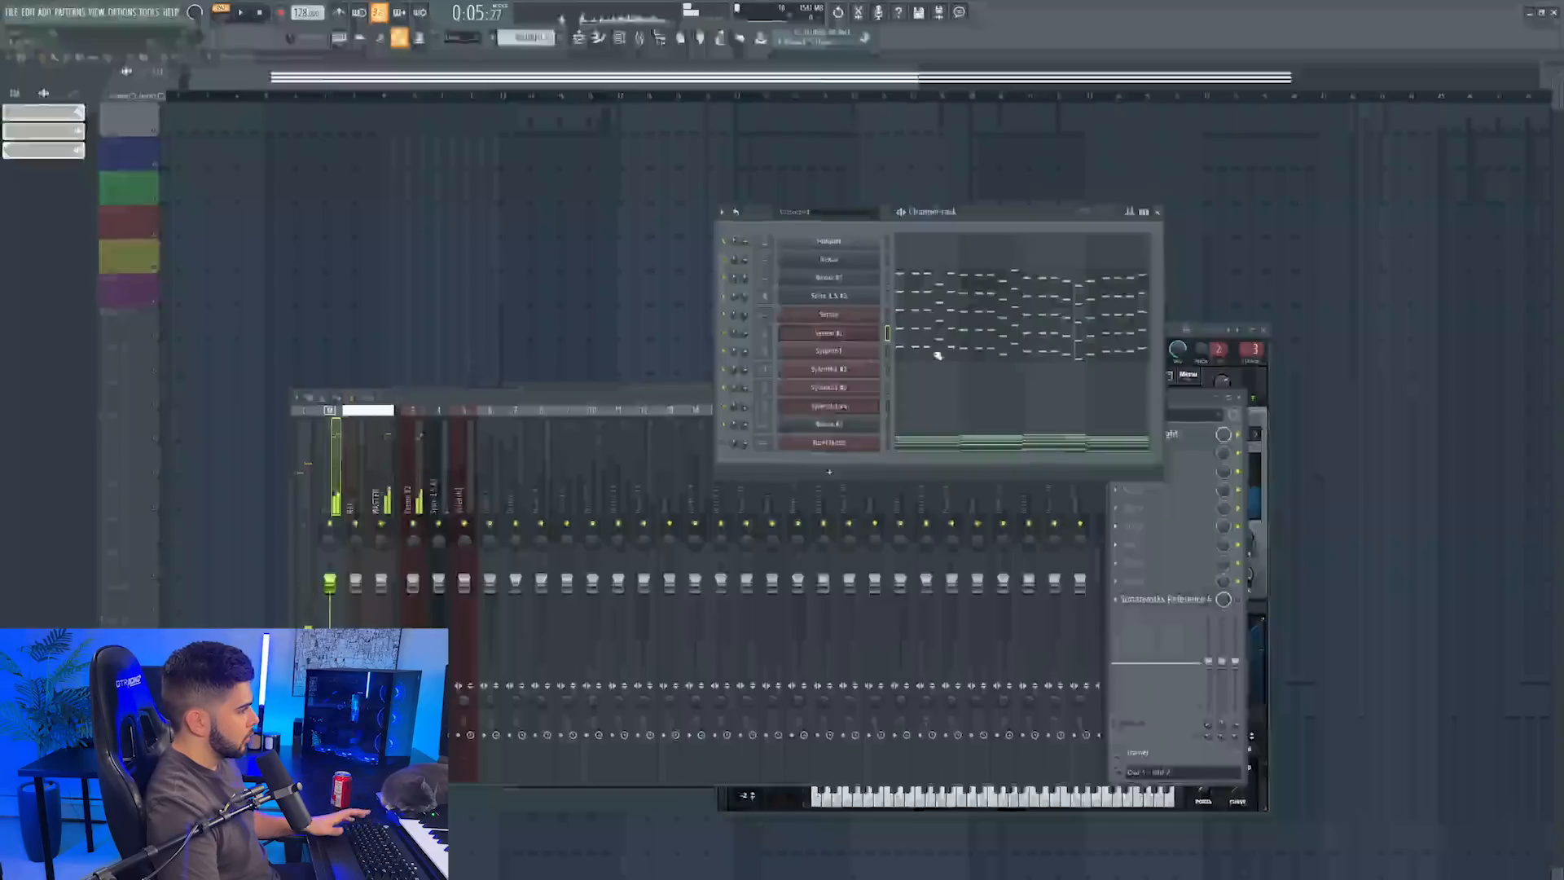
{"action": "key", "text": "F7"}
{"action": "scroll", "coordinate": [928, 334], "scroll_direction": "down", "scroll_amount": 4}
{"action": "key", "text": "space"}
{"action": "key", "text": "F7"}
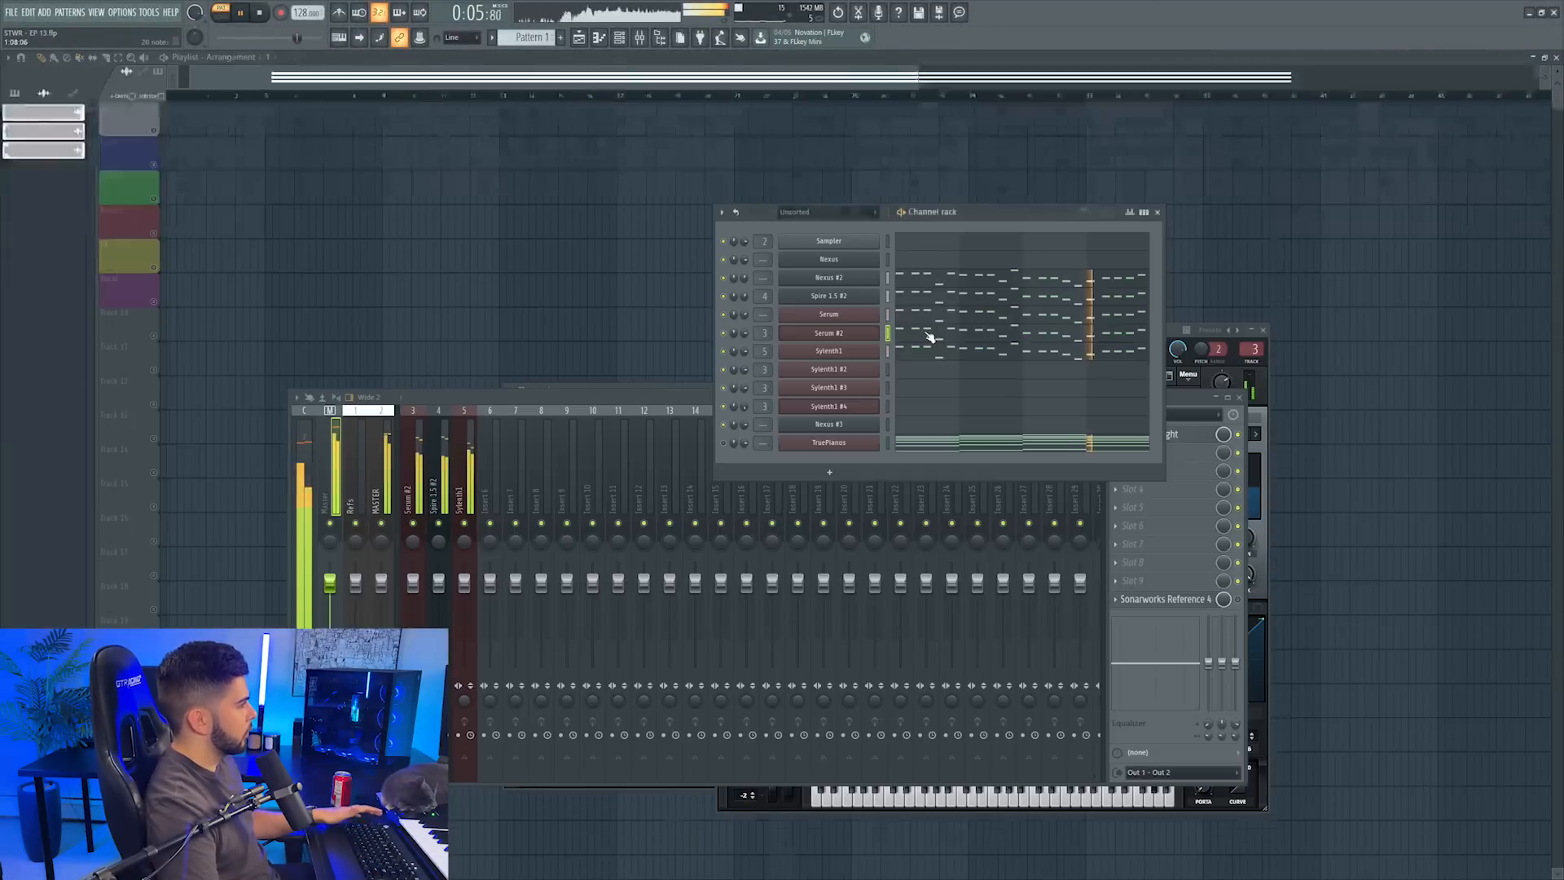
{"action": "key", "text": "space"}
Delete the Serum #2 channel from the channel rack
{"action": "right_click", "coordinate": [863, 334]}
{"action": "left_click", "coordinate": [900, 451]}
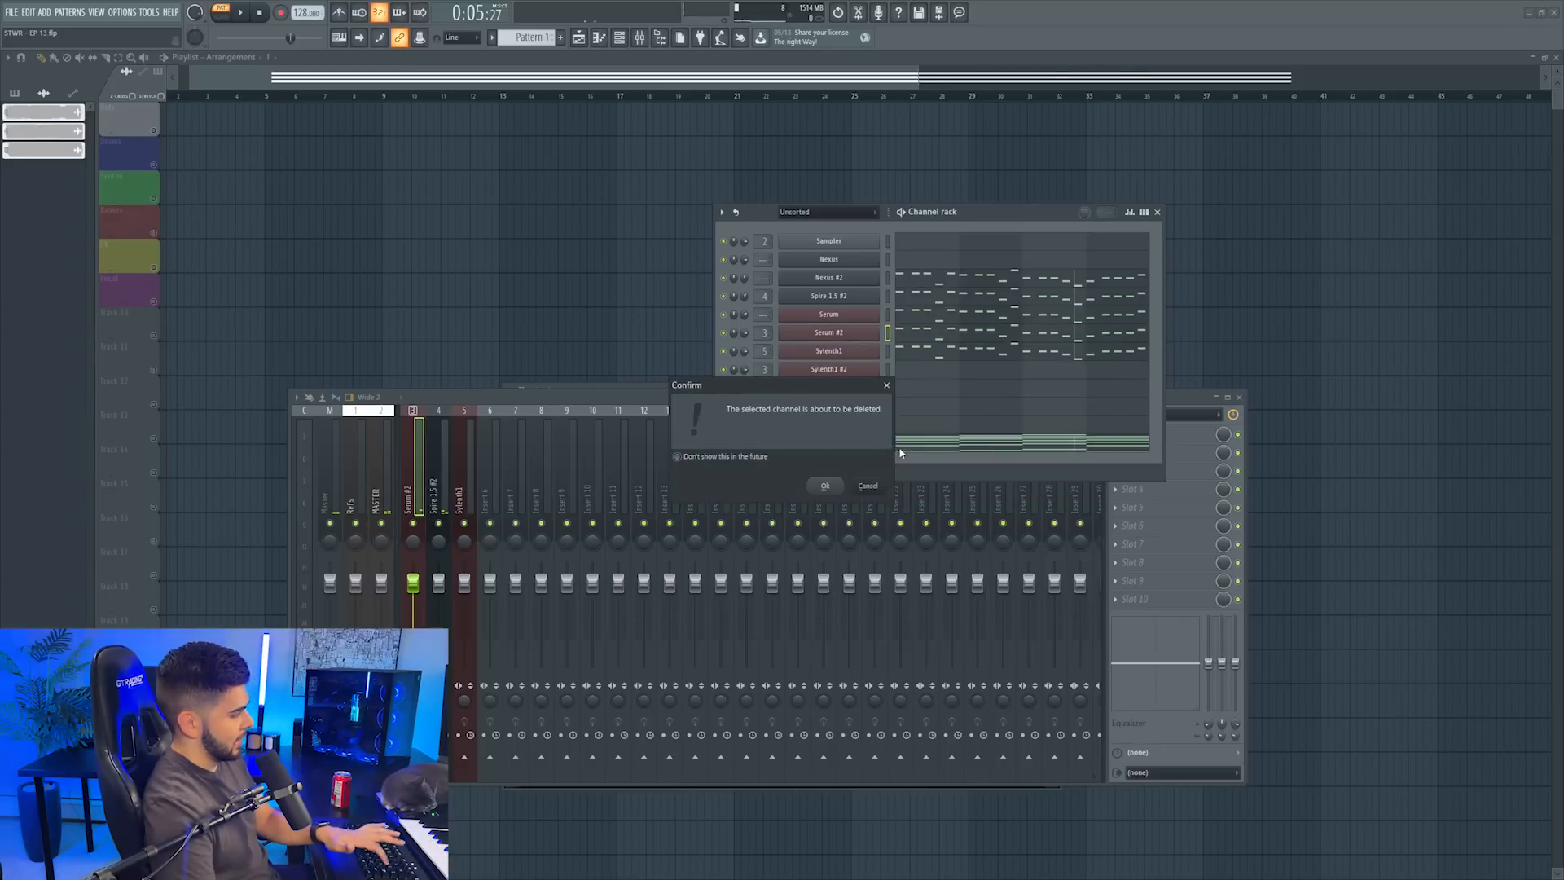
{"action": "key", "text": "Return"}
Review the Nexus #2 melody notes in the piano roll and delete the Nexus #2 channel
{"action": "left_click", "coordinate": [916, 282]}
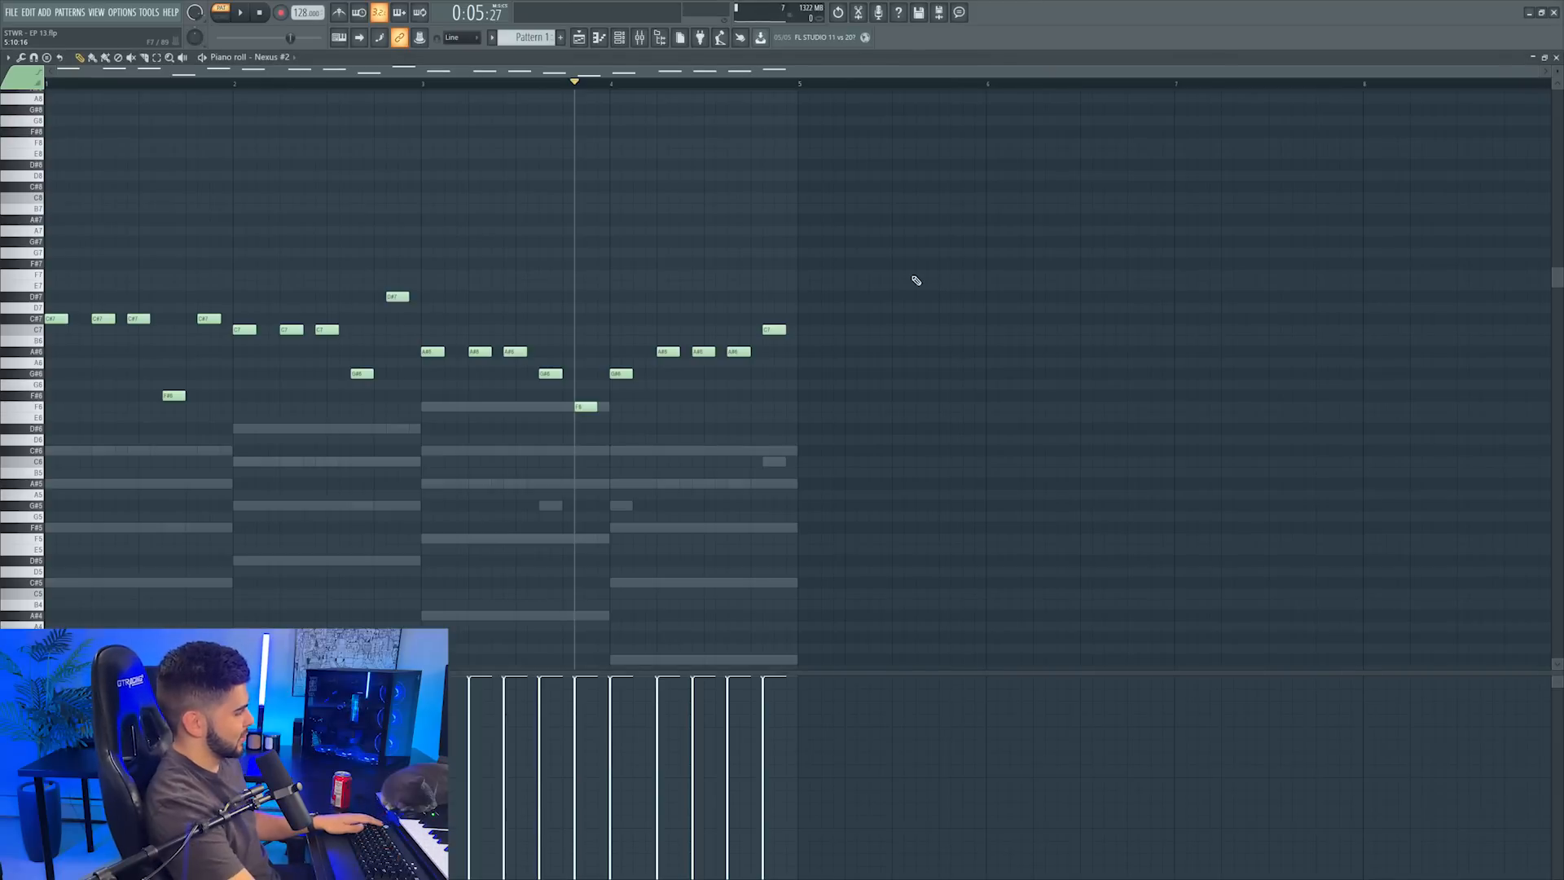
{"action": "key", "text": "F7"}
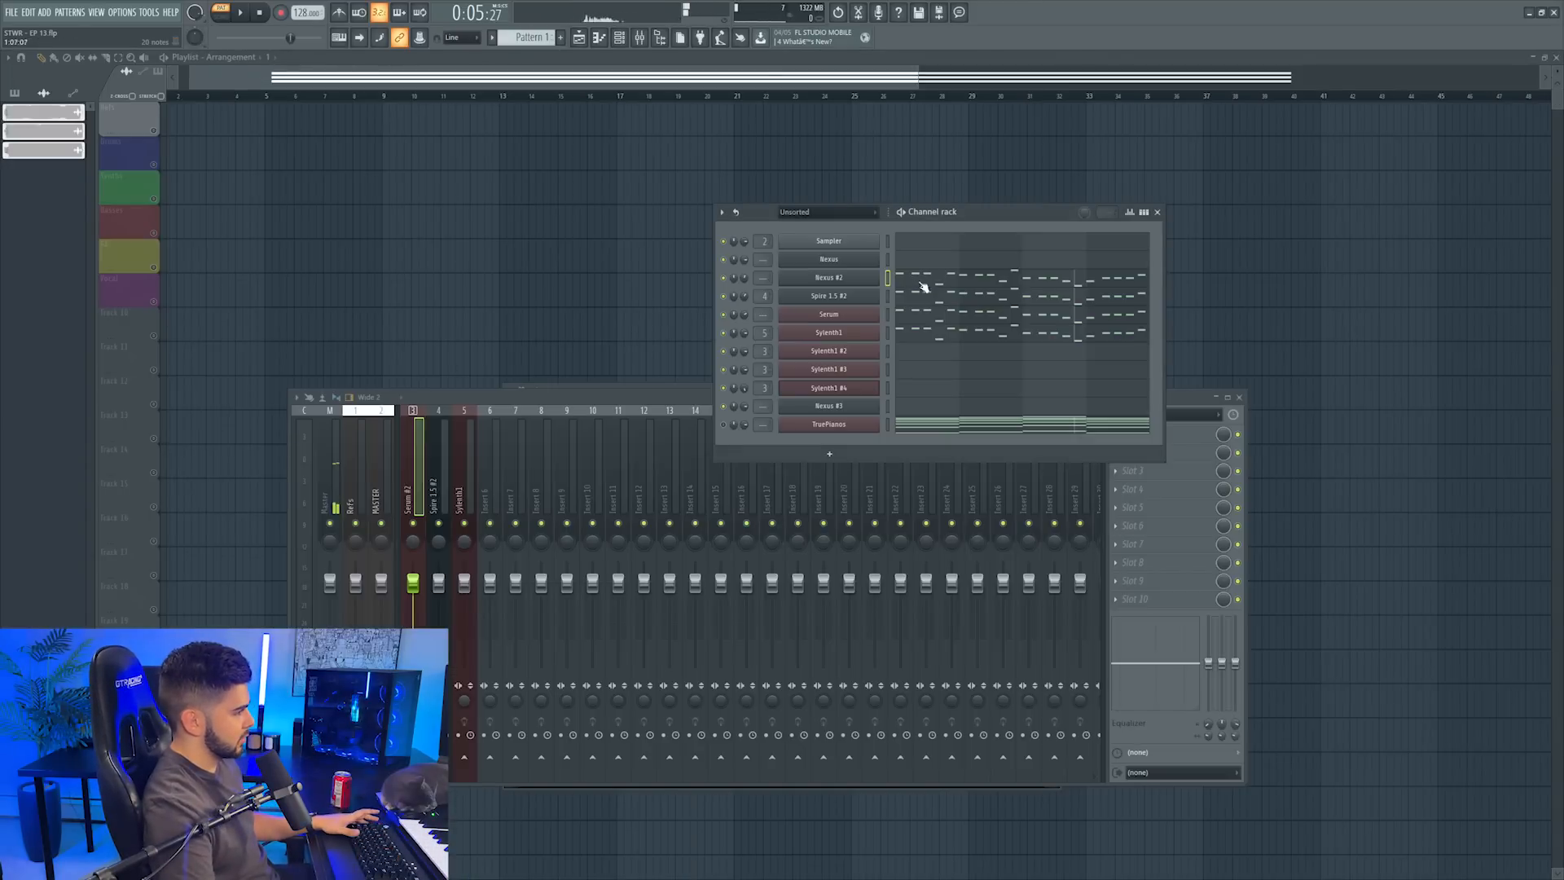
{"action": "left_click", "coordinate": [924, 286]}
{"action": "key", "text": "F7"}
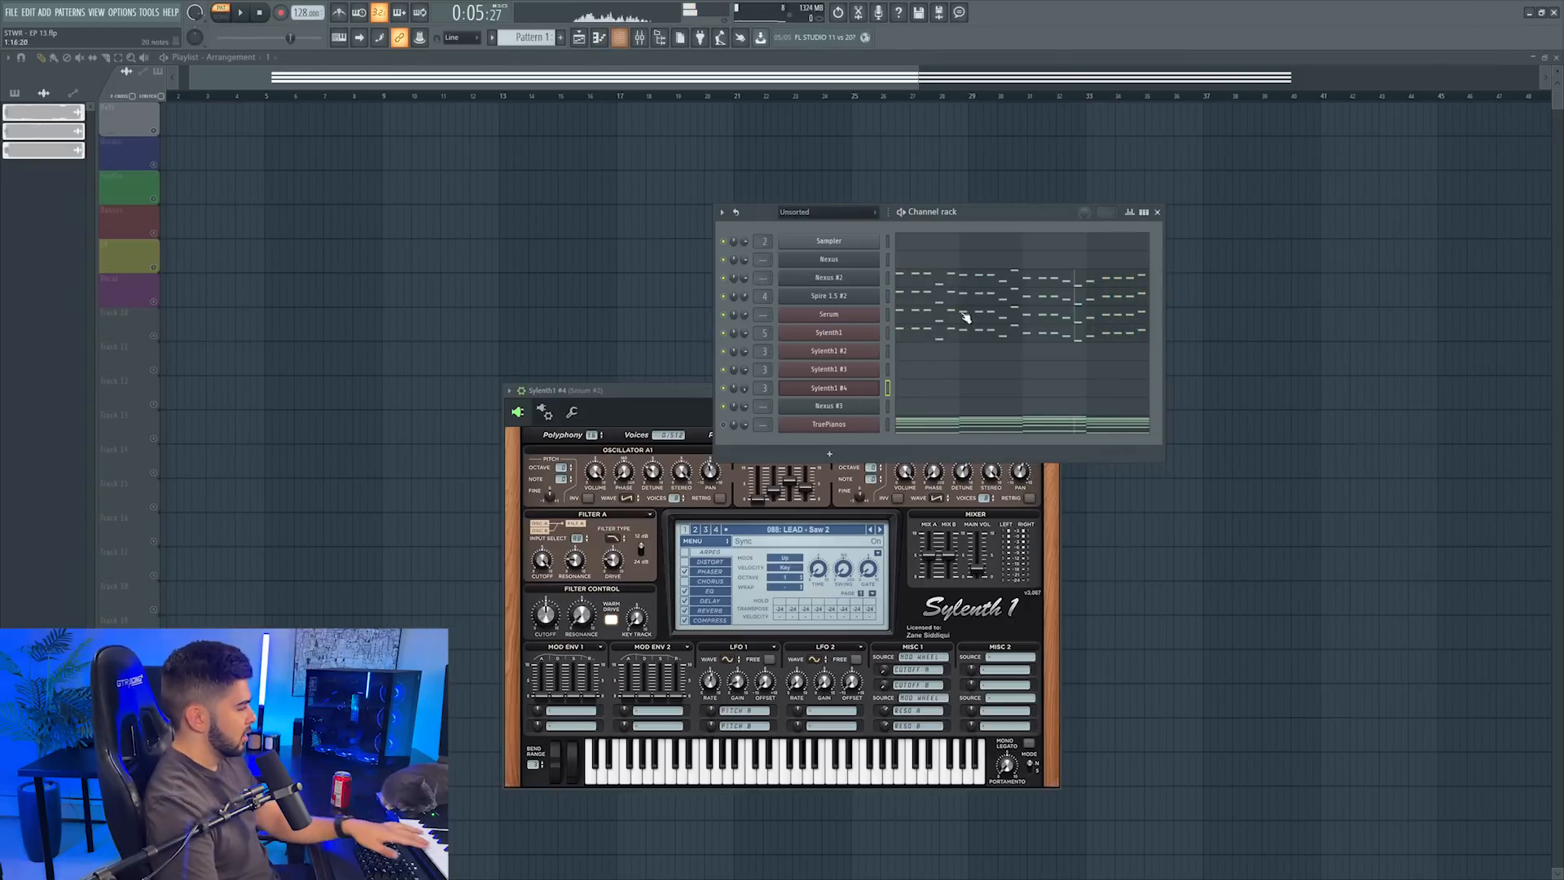
{"action": "right_click", "coordinate": [829, 277]}
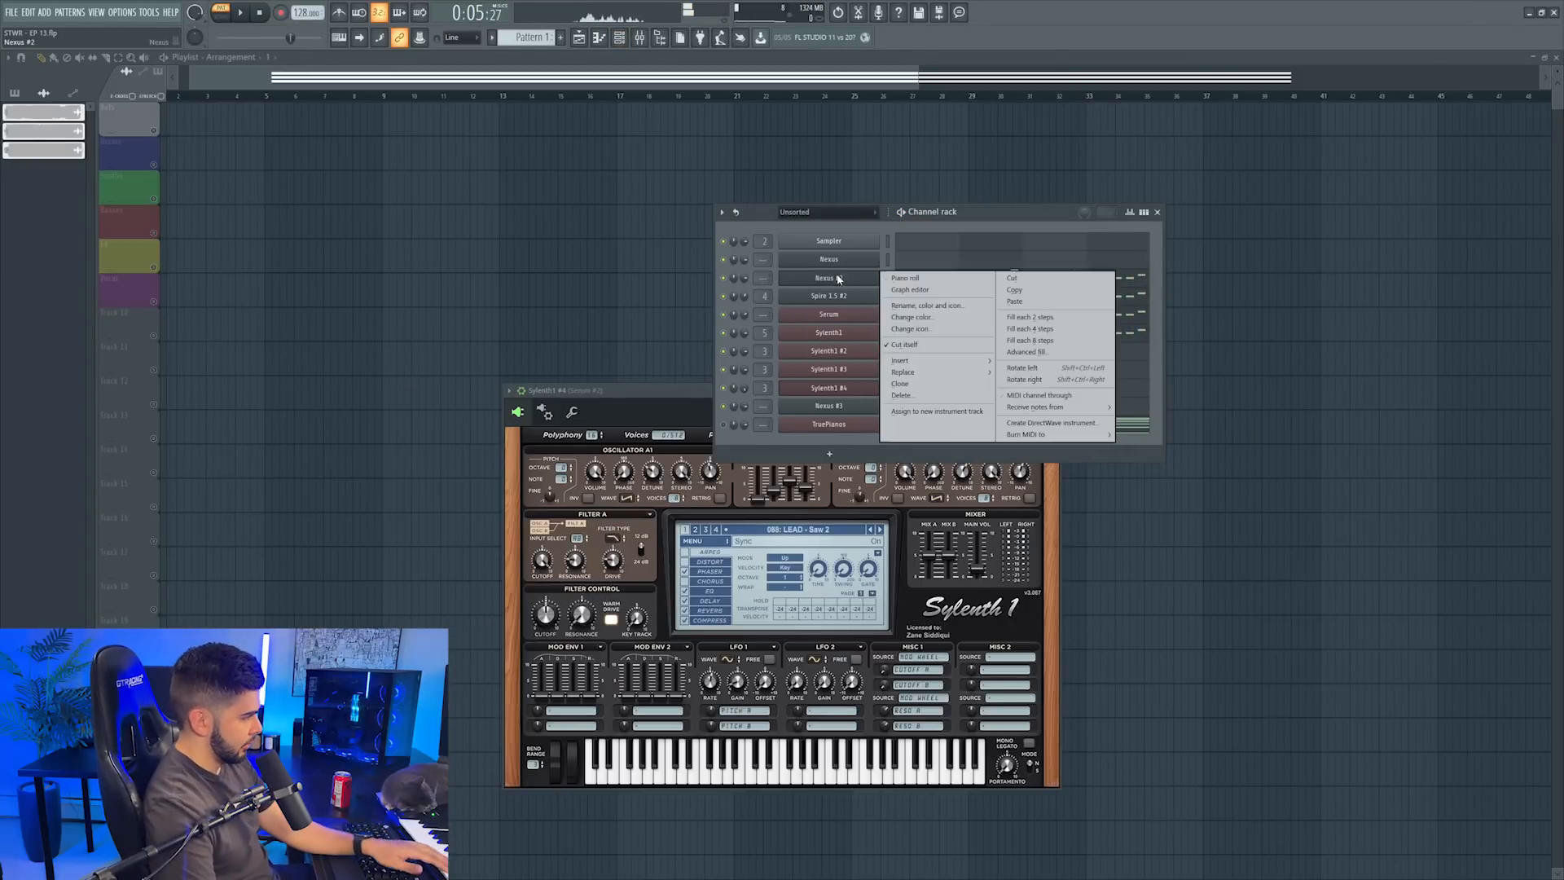
{"action": "left_click", "coordinate": [914, 395]}
{"action": "key", "text": "Return"}
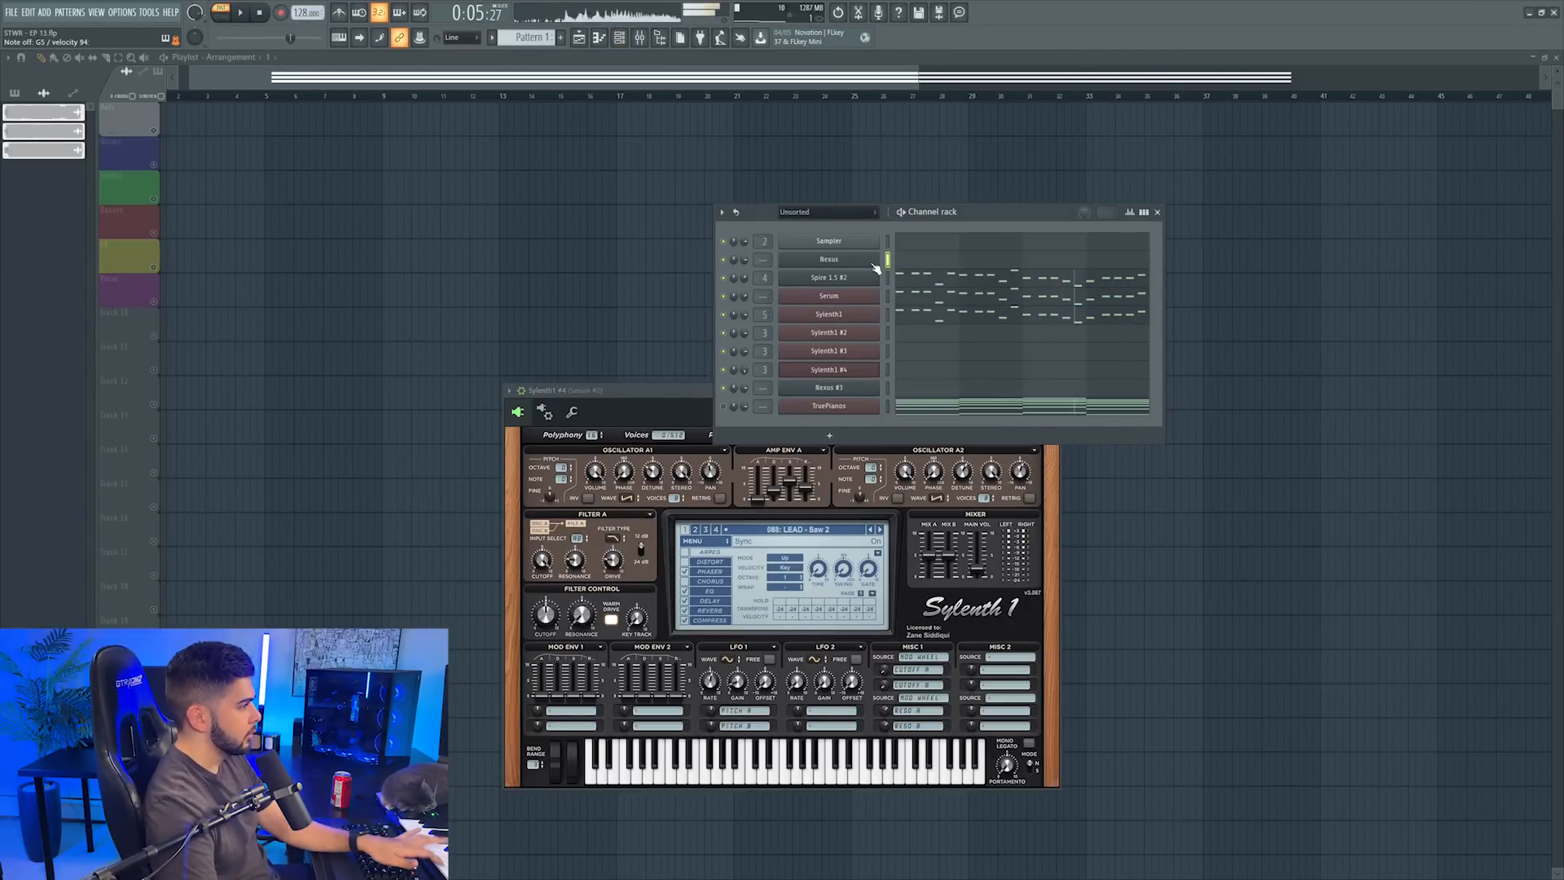
Paste the melody into the Nexus channel and audition it together with the other lead layers
{"action": "right_click", "coordinate": [866, 263]}
{"action": "left_click", "coordinate": [1009, 284]}
{"action": "key", "text": "space"}
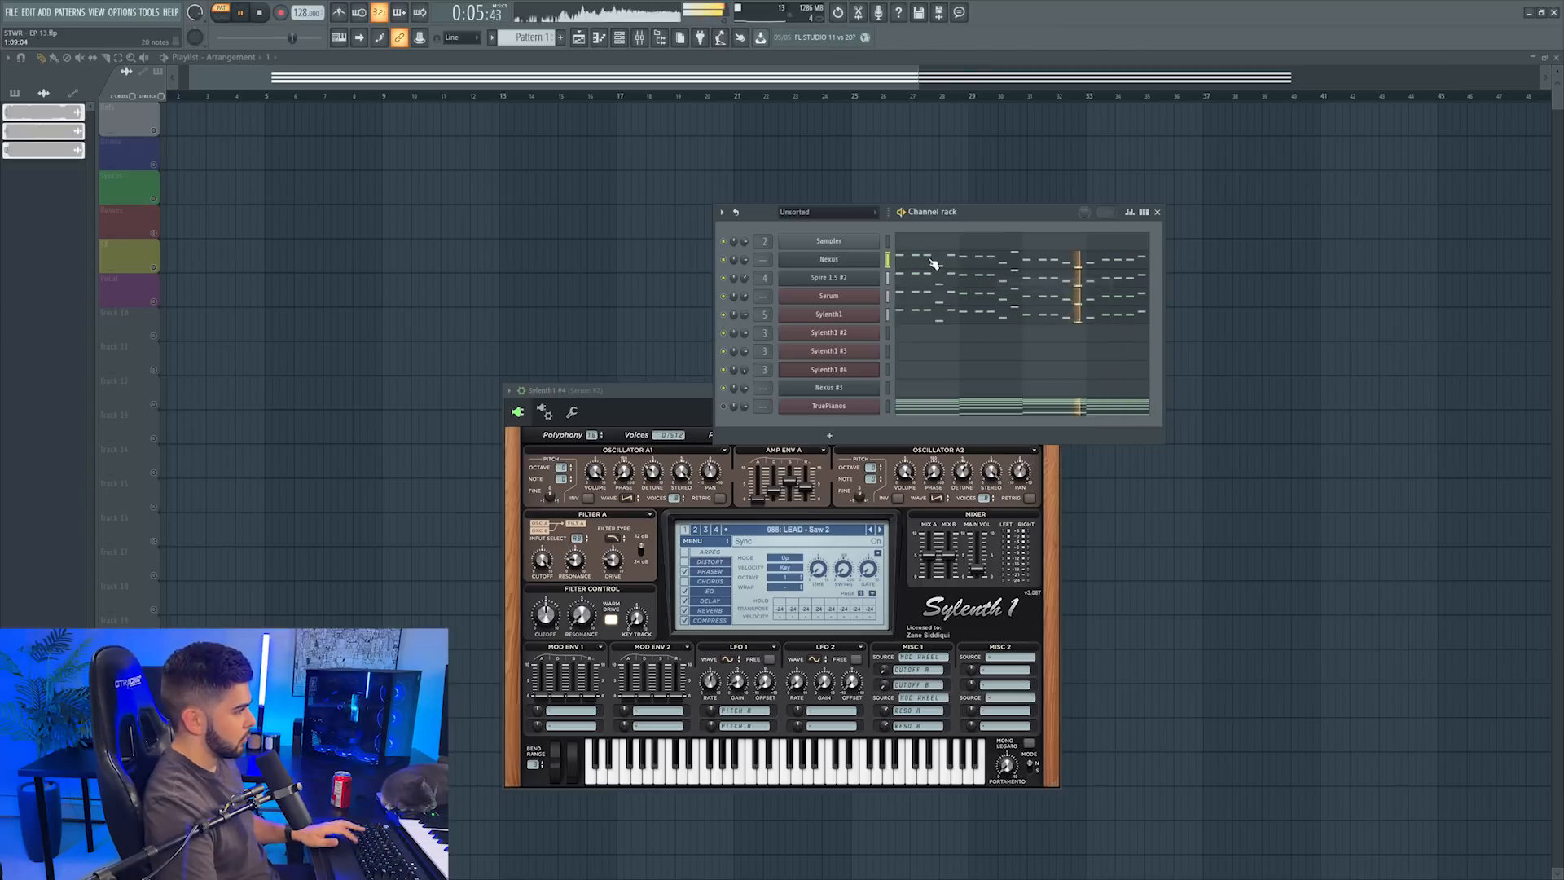
{"action": "left_click", "coordinate": [933, 263]}
{"action": "key", "text": "F7"}
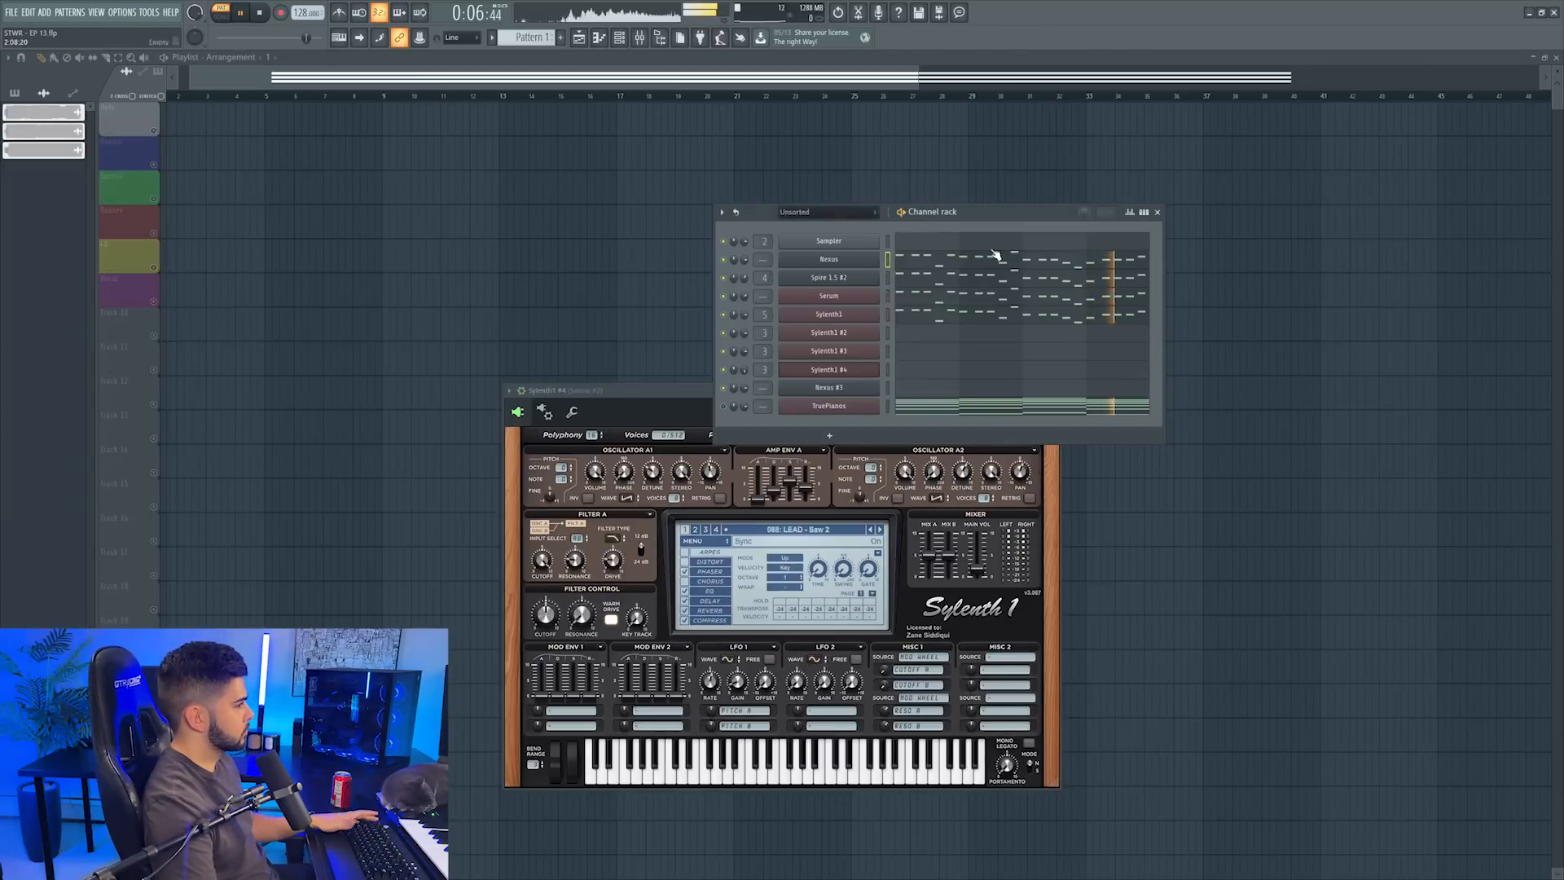
{"action": "left_click", "coordinate": [933, 263]}
{"action": "key", "text": "F7"}
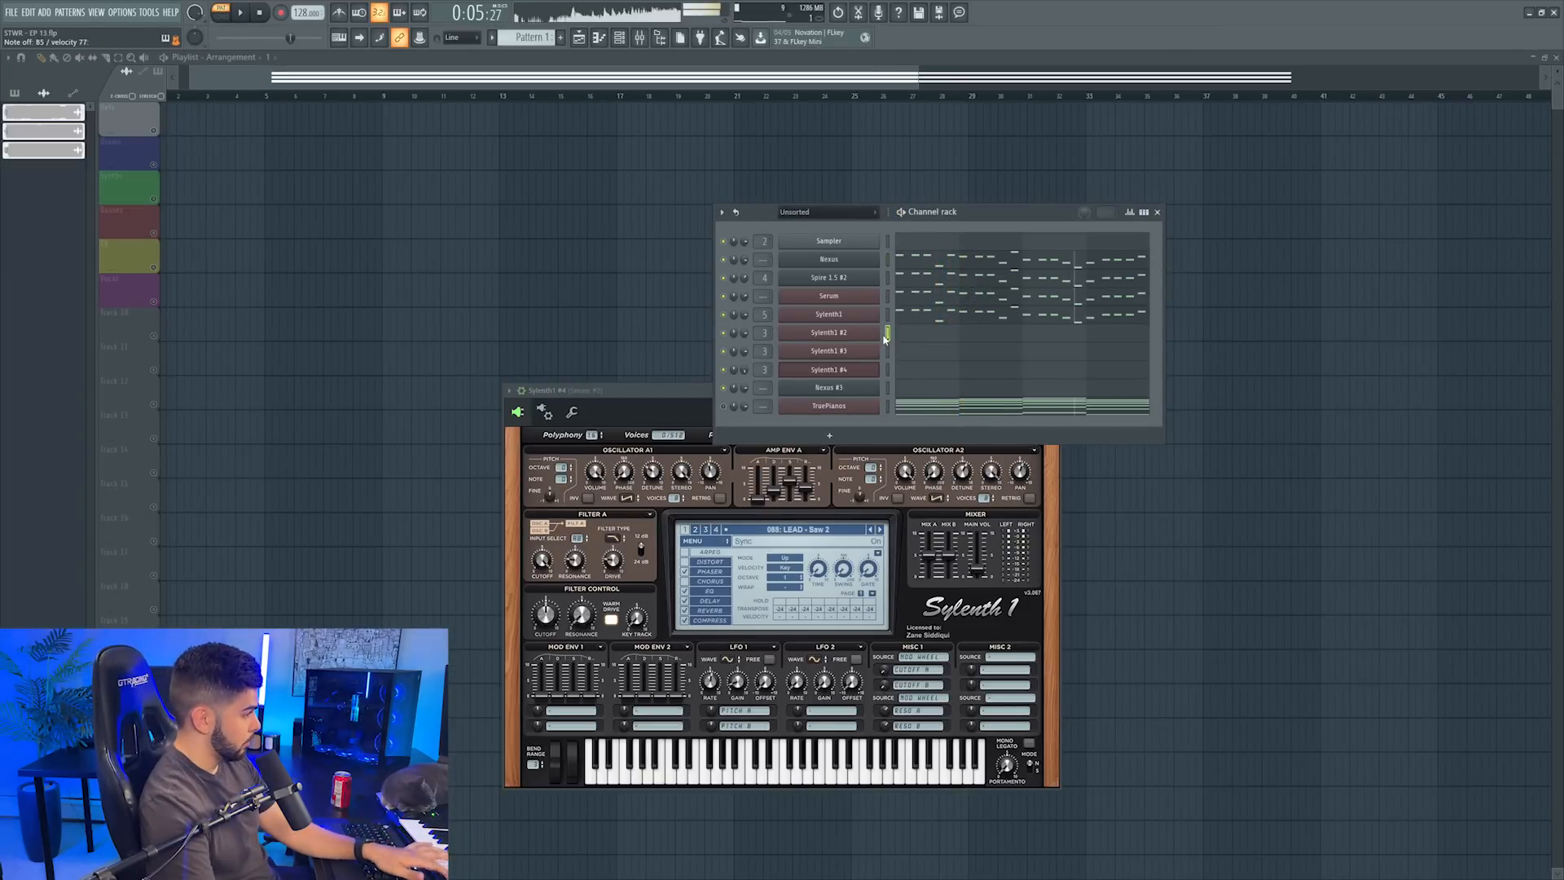
Try the melody on Sylenth1 #2 an octave lower, starting on C#6, and audition it with the other layers
{"action": "right_click", "coordinate": [844, 339]}
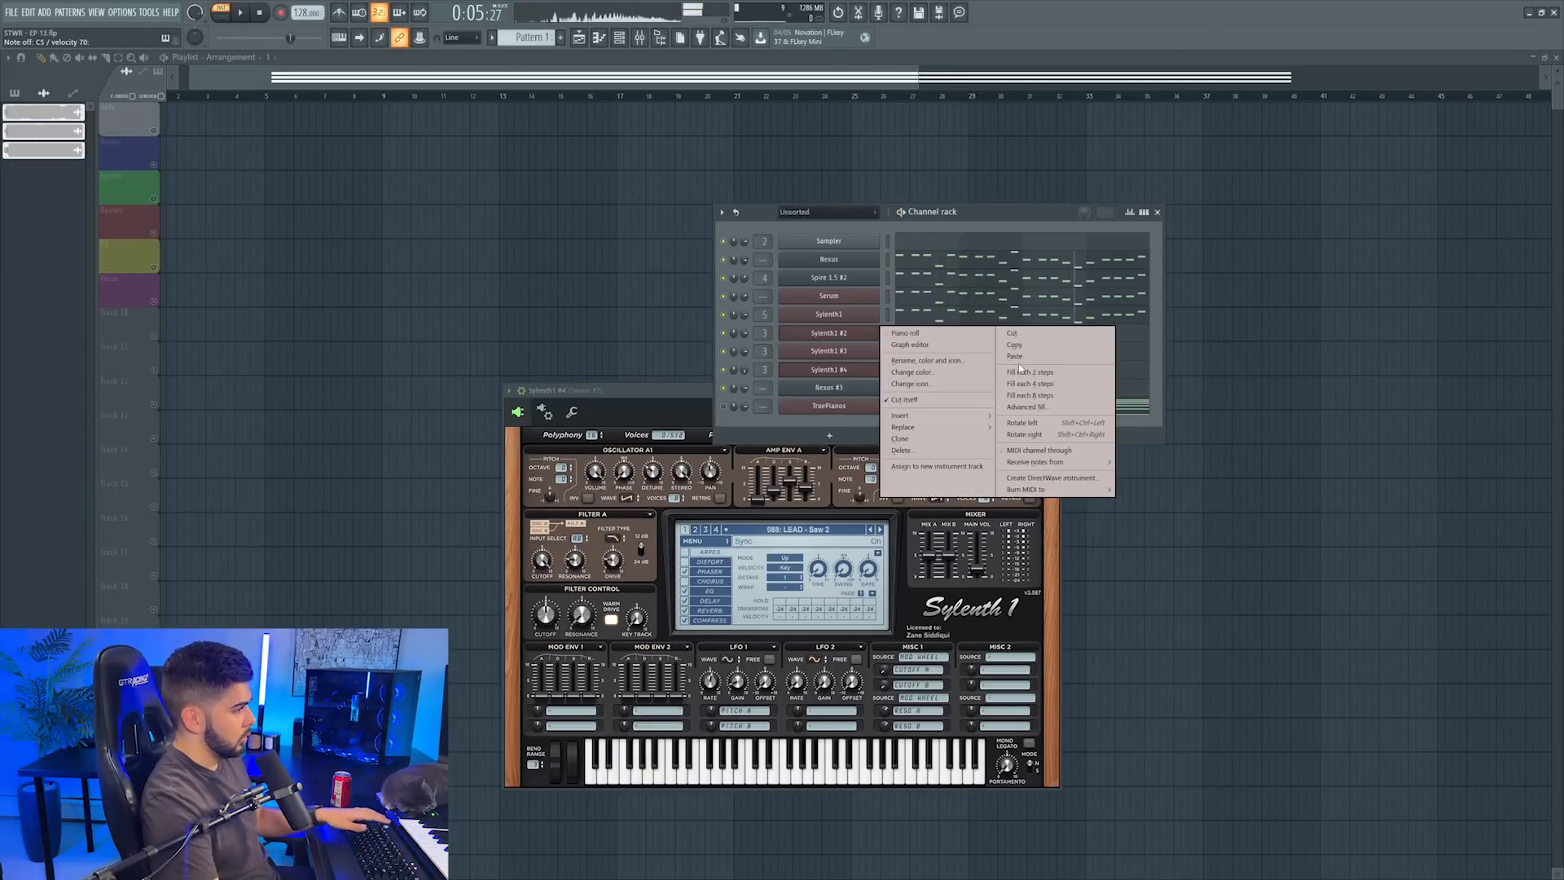
{"action": "left_click", "coordinate": [990, 362]}
{"action": "left_click", "coordinate": [902, 335]}
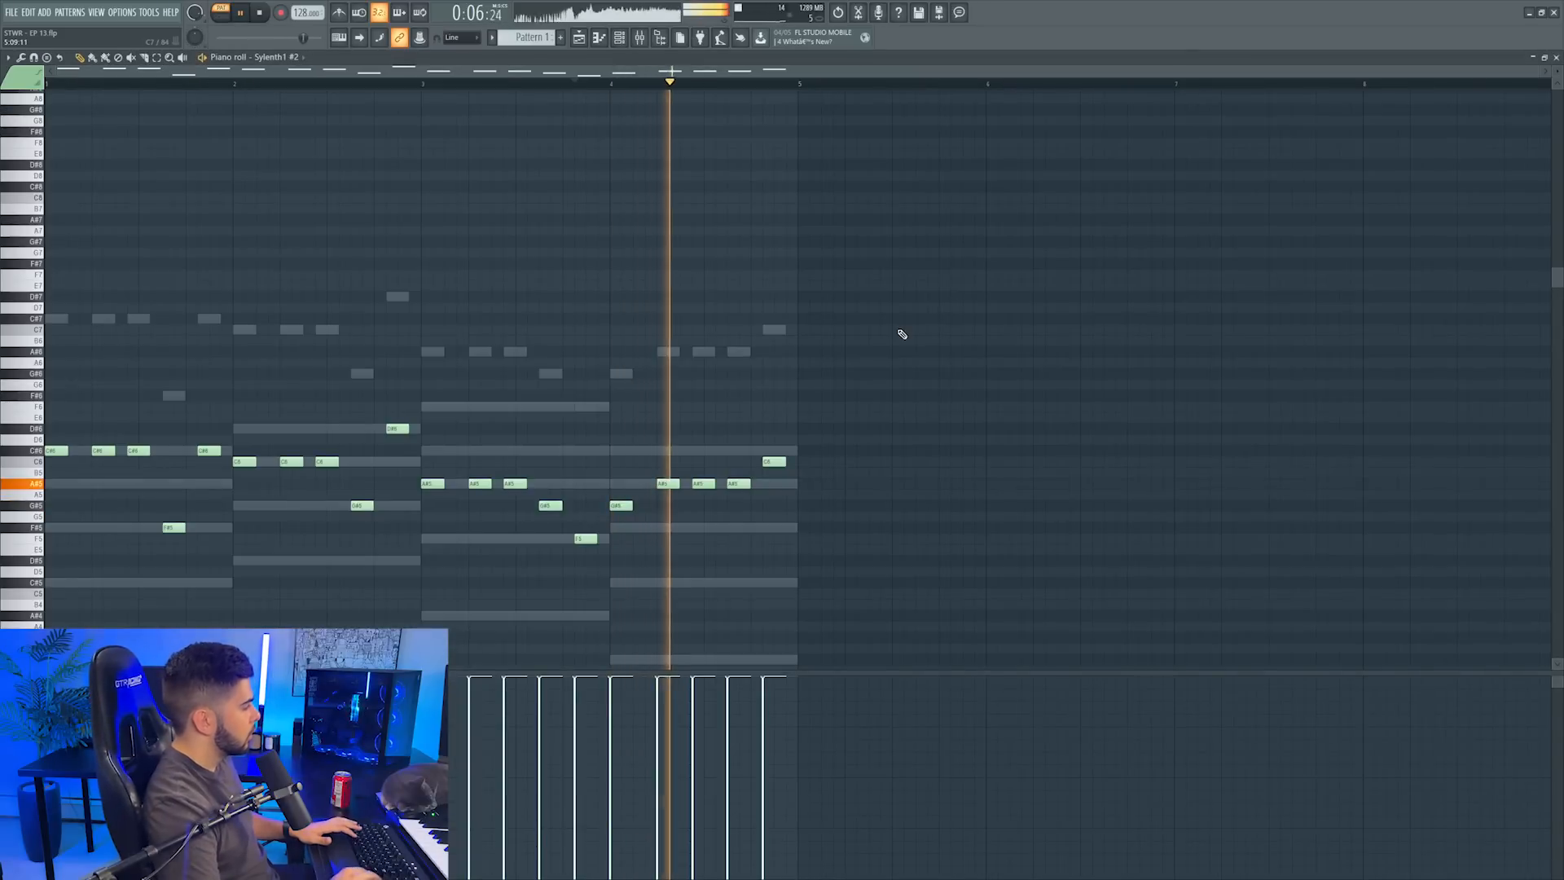
{"action": "key", "text": "ctrl+Down"}
{"action": "key", "text": "F7"}
{"action": "left_click", "coordinate": [917, 336]}
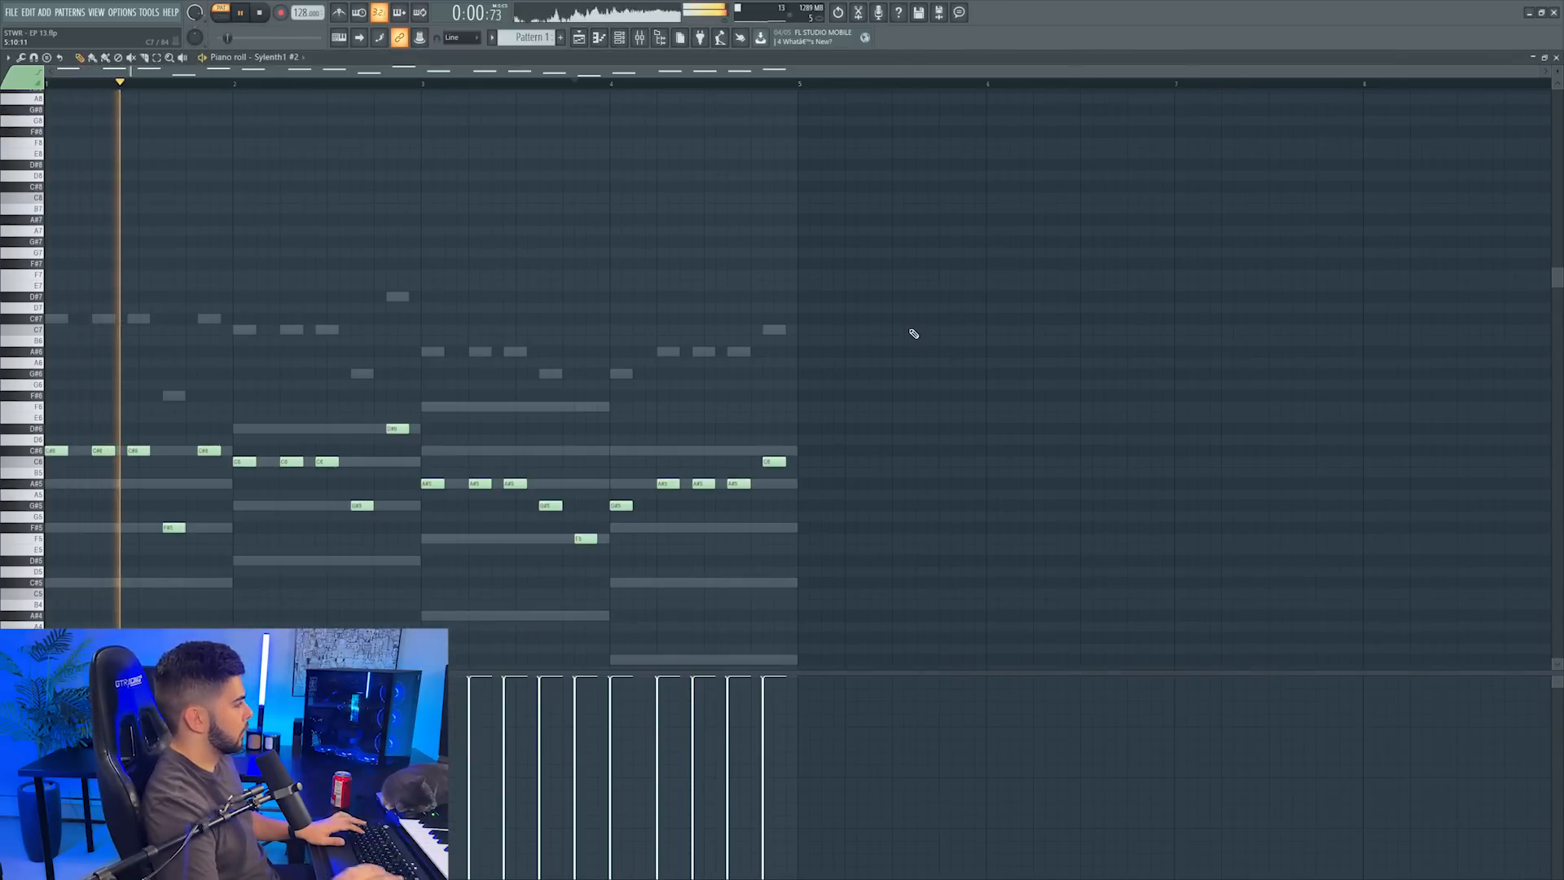
Delete the Sylenth1 #2 channel from the channel rack
{"action": "key", "text": "F7"}
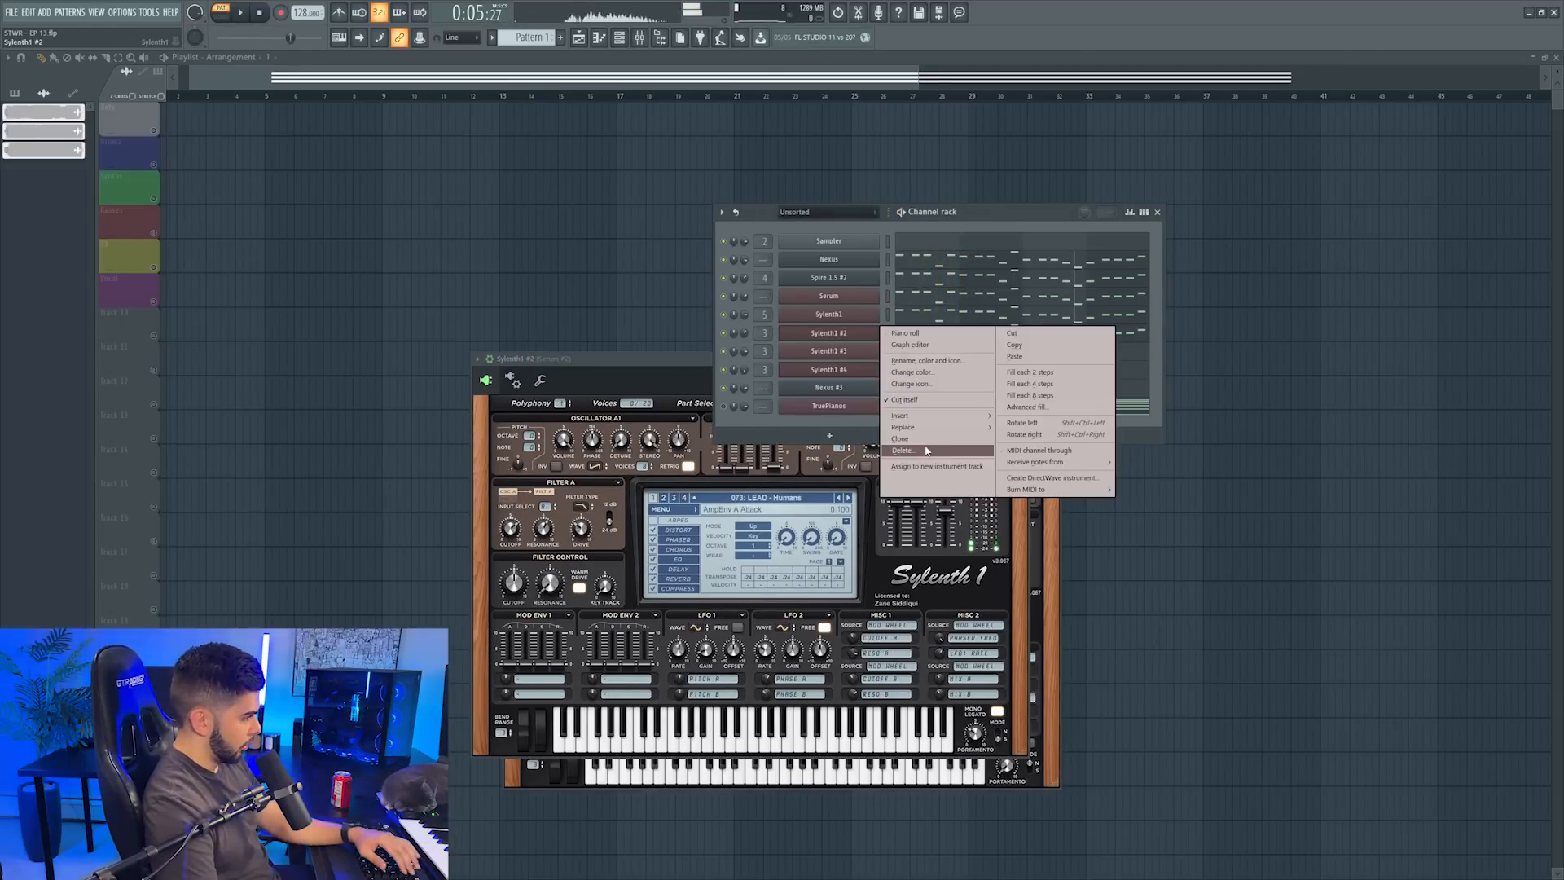
{"action": "left_click", "coordinate": [925, 449]}
{"action": "key", "text": "Return"}
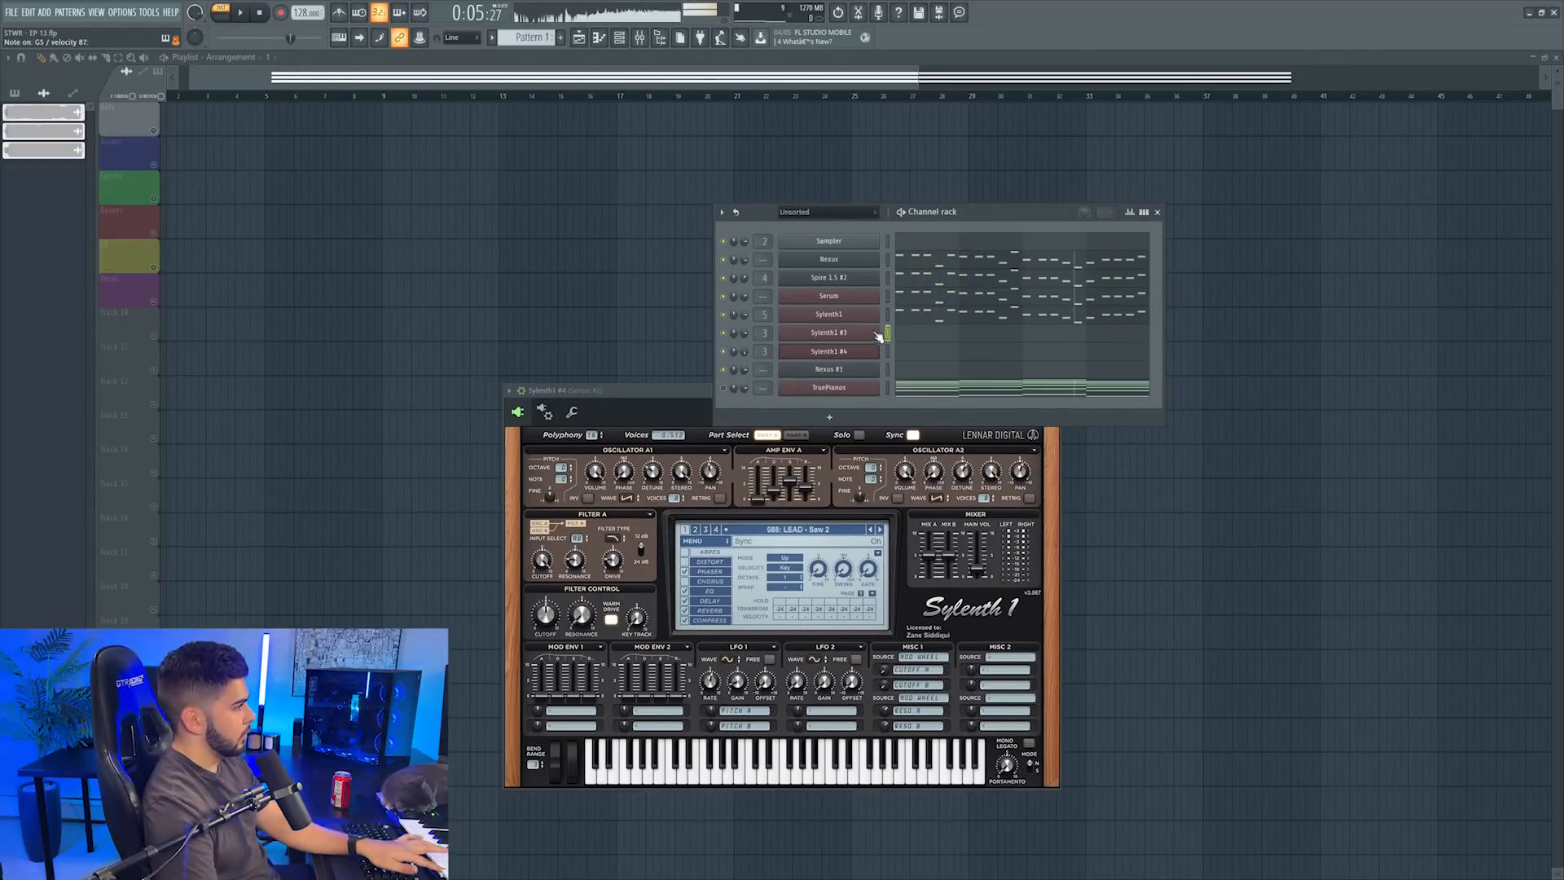
Paste the melody into Sylenth1 #3, audition it an octave lower, and set it to the higher octave starting on C#7
{"action": "left_click", "coordinate": [888, 333]}
{"action": "left_click", "coordinate": [917, 343]}
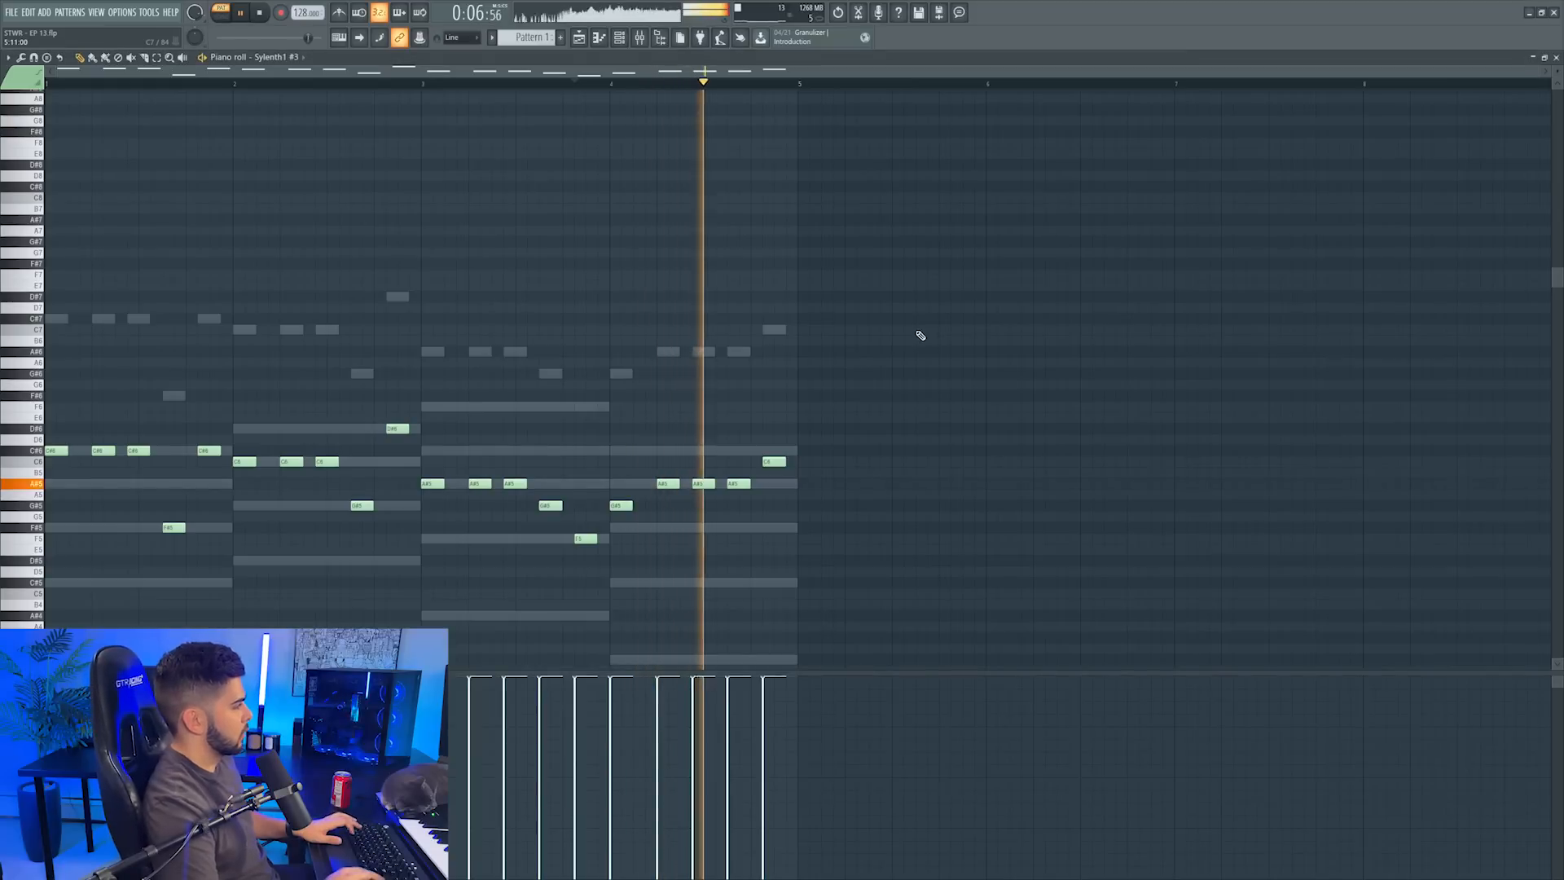
{"action": "key", "text": "Escape"}
{"action": "left_click", "coordinate": [918, 332]}
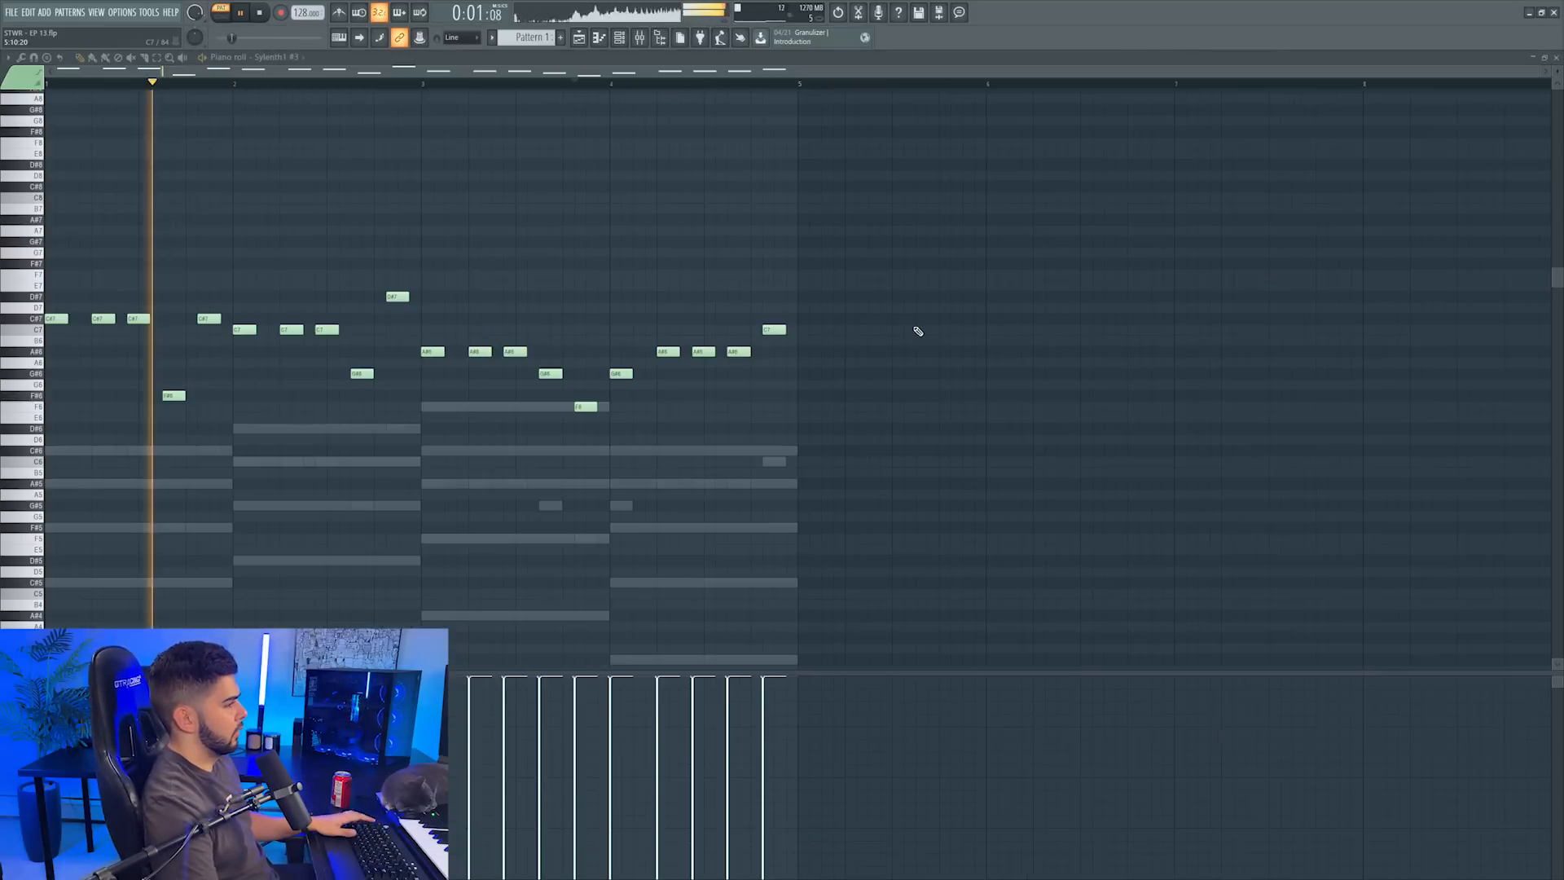
{"action": "key", "text": "Escape"}
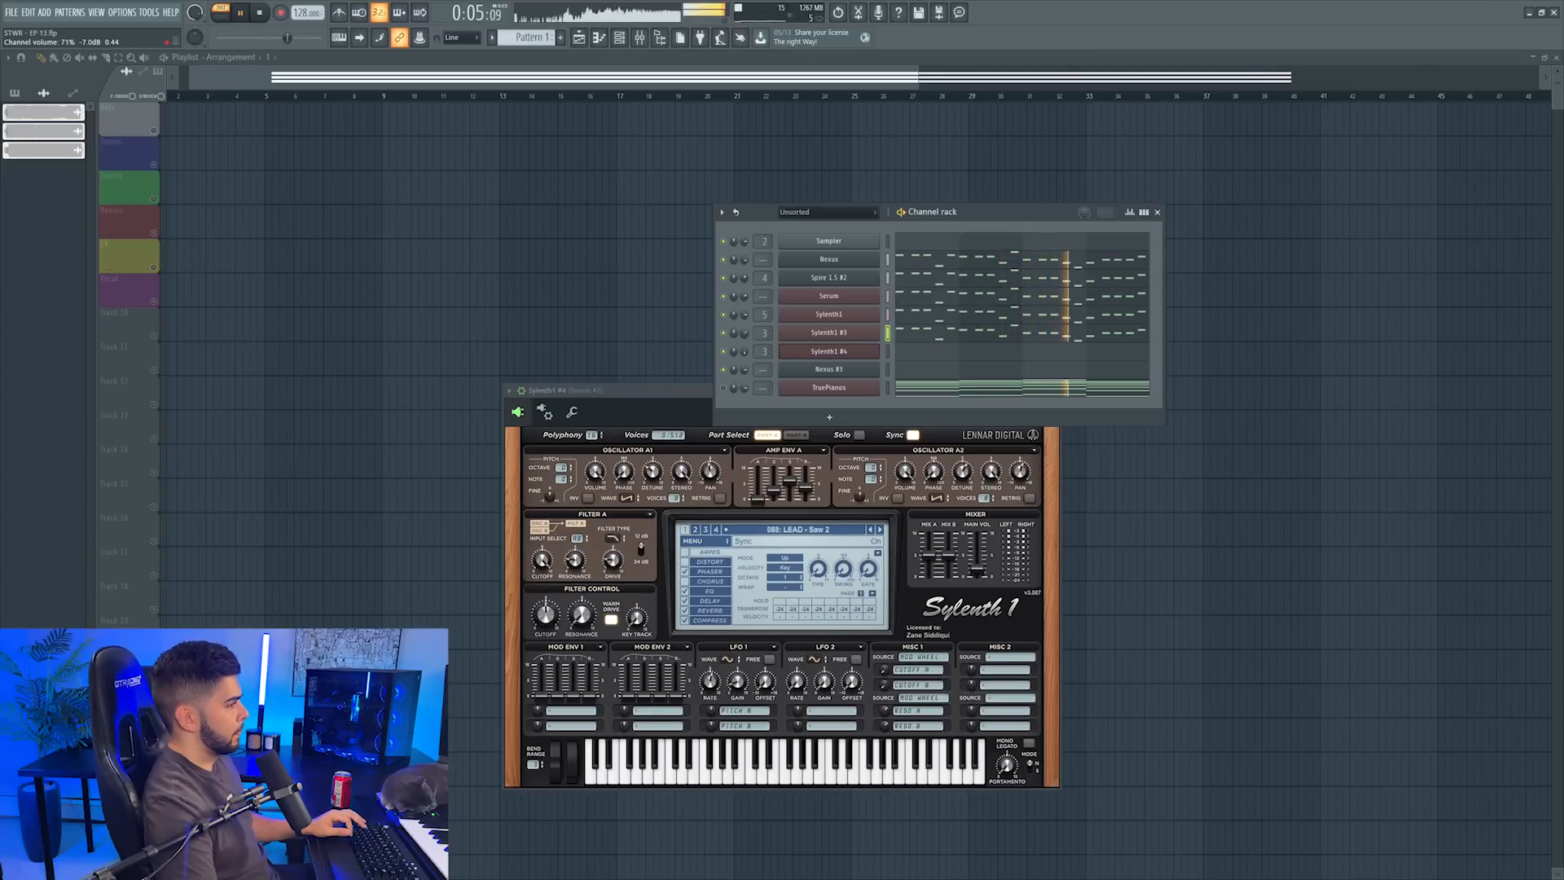
Load the LD Belong 3 preset on Sylenth1 #3 and audition it soloed and with the other leads
{"action": "left_click", "coordinate": [804, 335]}
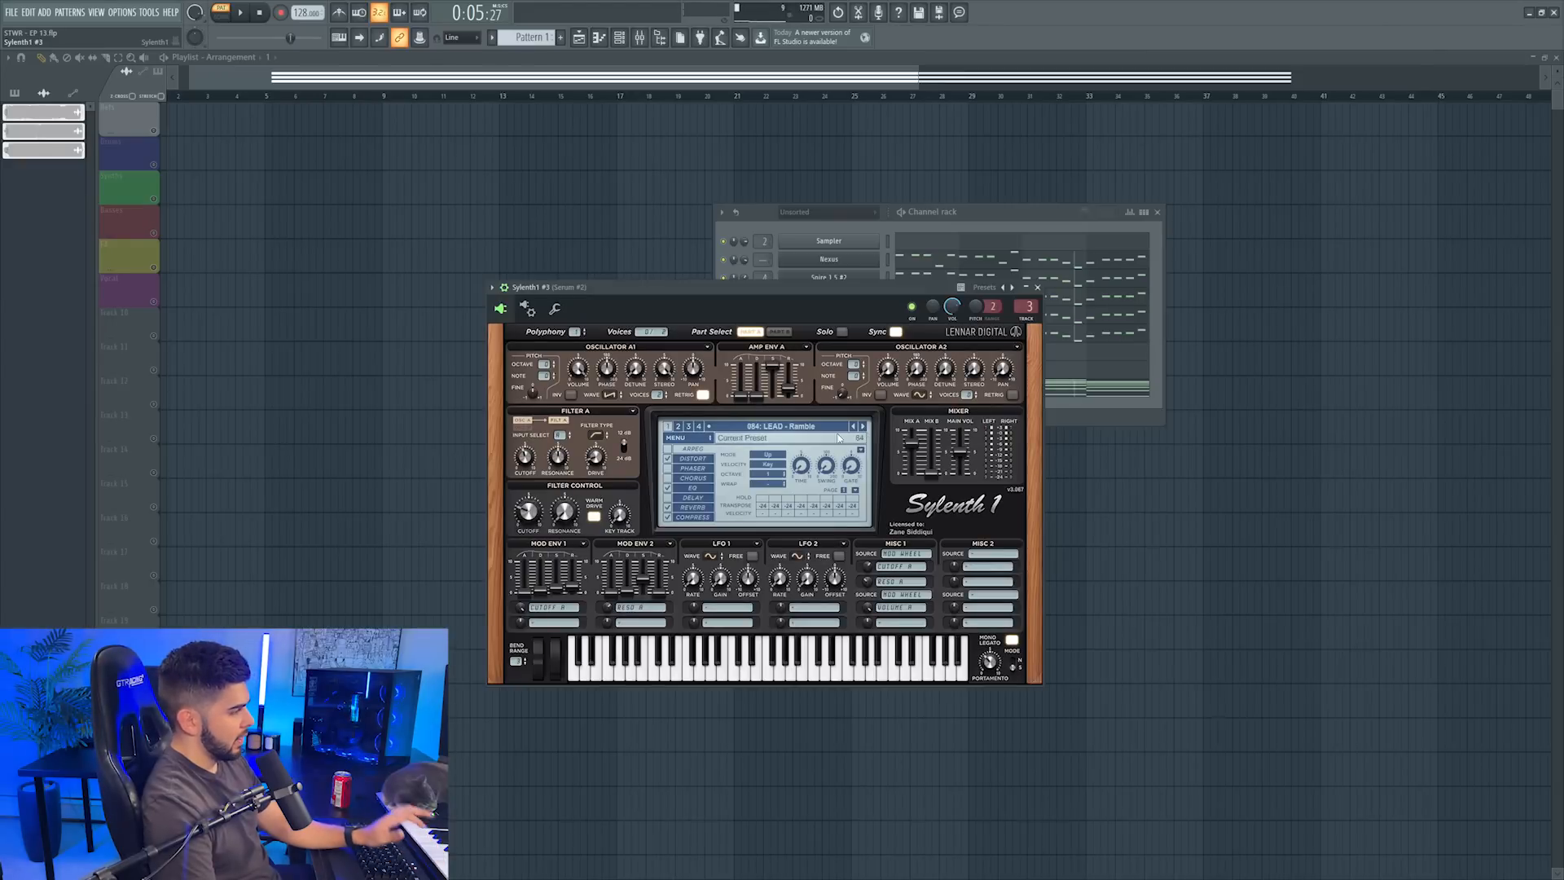
{"action": "left_click", "coordinate": [680, 437]}
{"action": "mouse_move", "coordinate": [754, 463]}
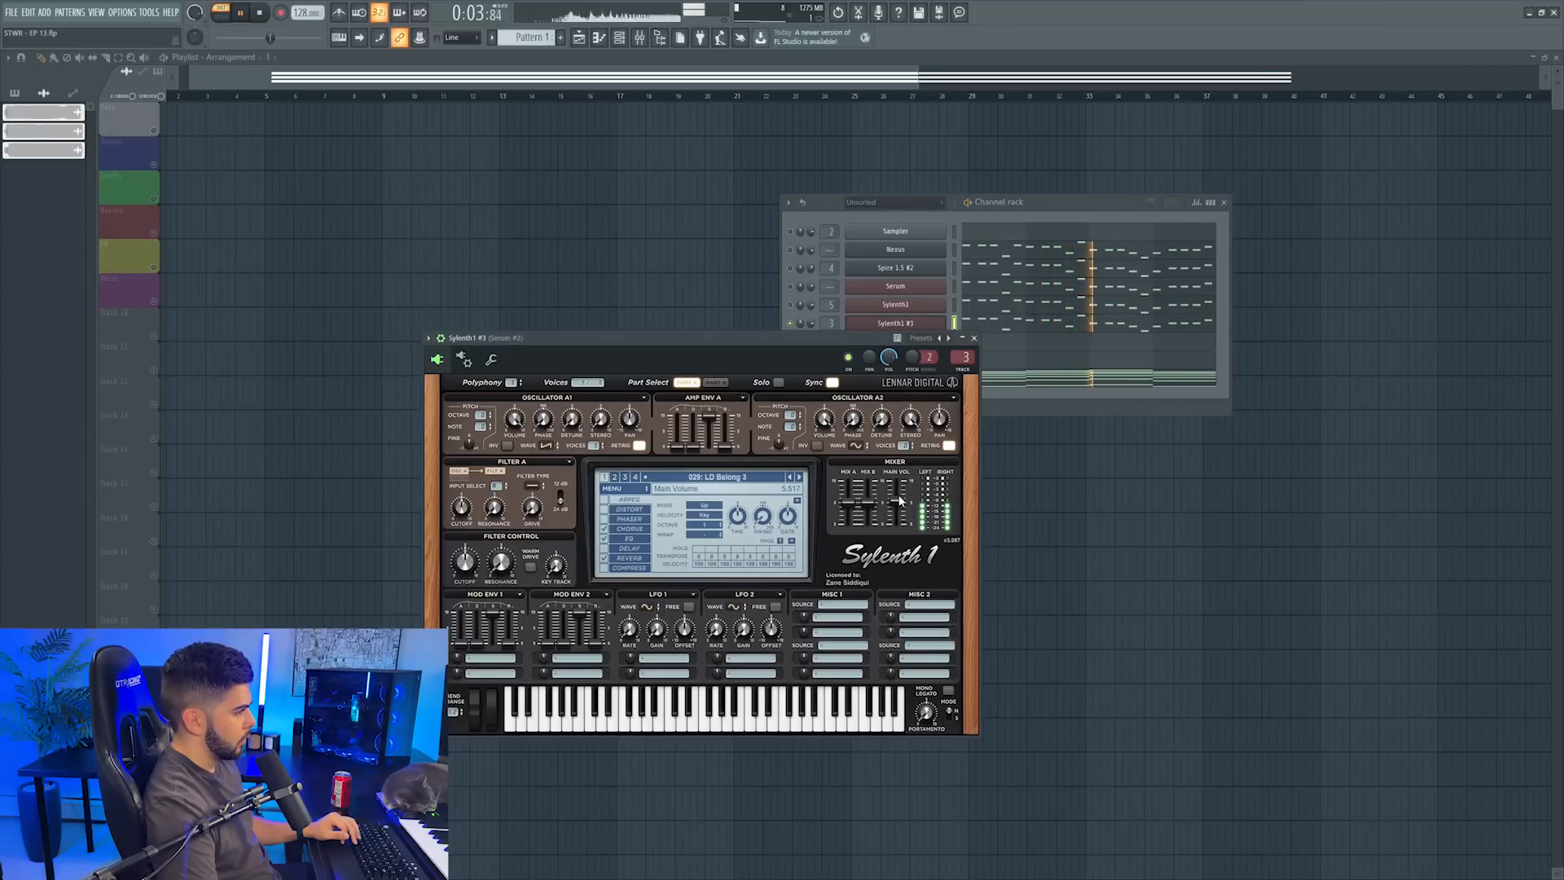
{"action": "left_click", "coordinate": [974, 338]}
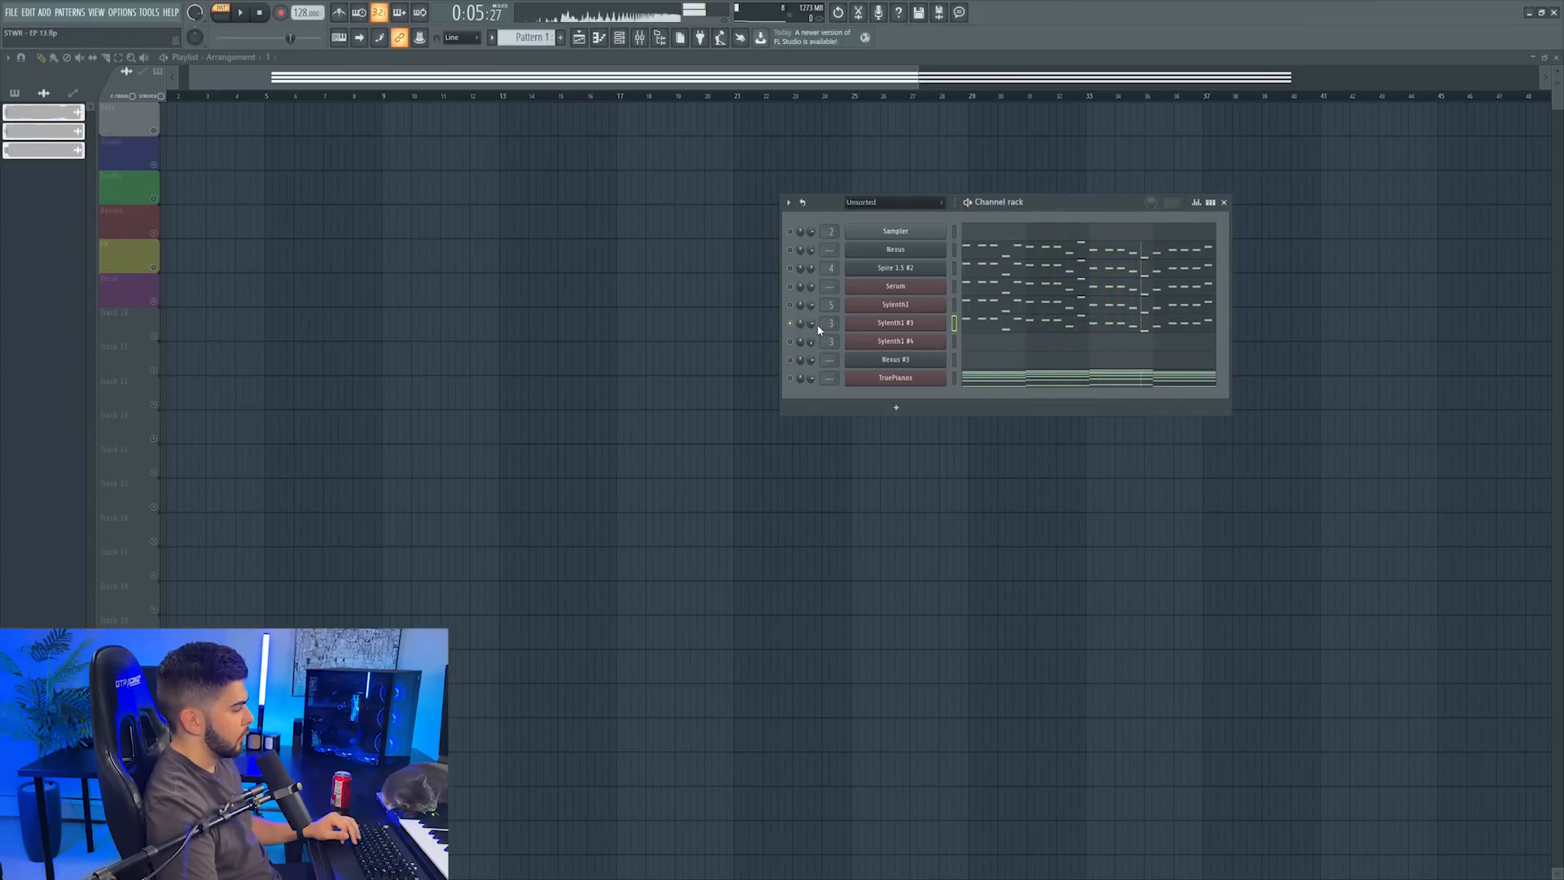
{"action": "right_click", "coordinate": [788, 329]}
{"action": "left_click", "coordinate": [796, 336]}
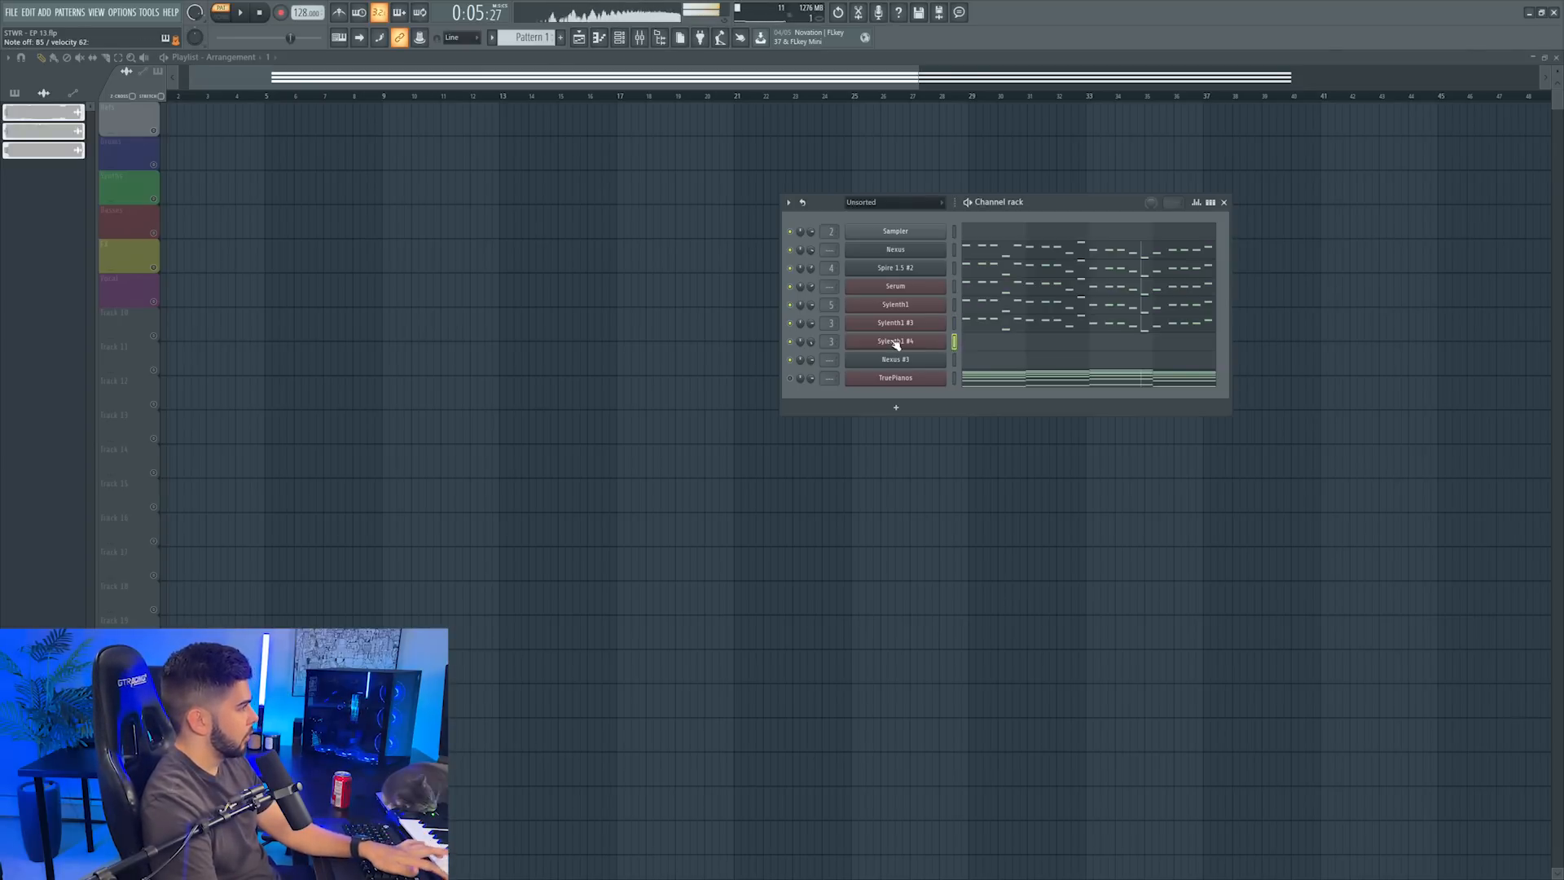
Paste the melody into Sylenth1 #4 and audition it with the other lead layers
{"action": "right_click", "coordinate": [933, 344]}
{"action": "left_click", "coordinate": [1124, 364]}
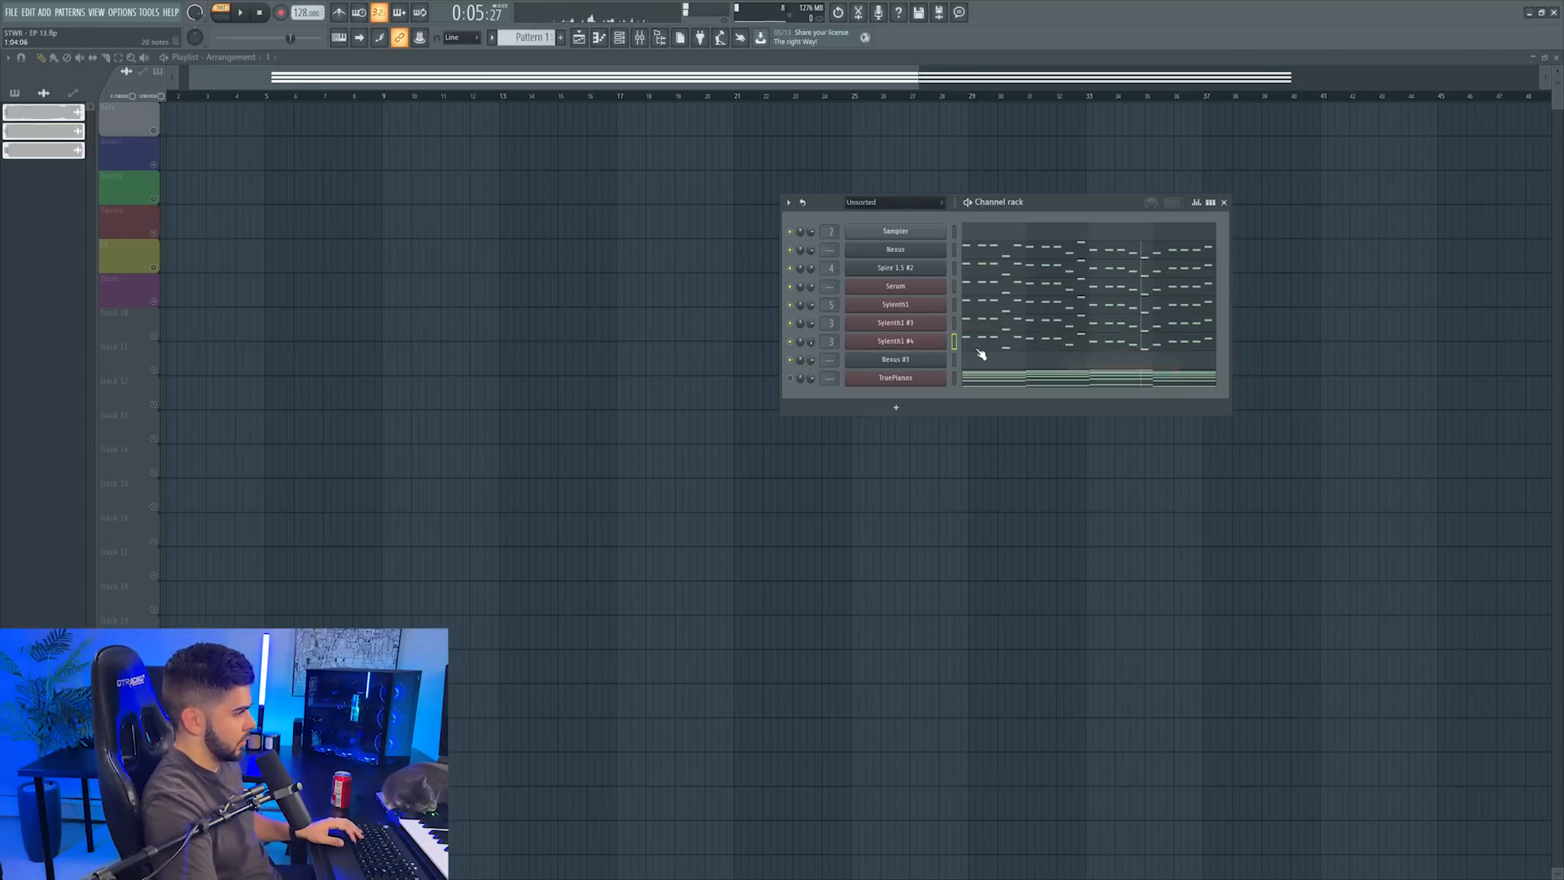
{"action": "left_click", "coordinate": [979, 349]}
{"action": "key", "text": "space"}
{"action": "key", "text": "Escape"}
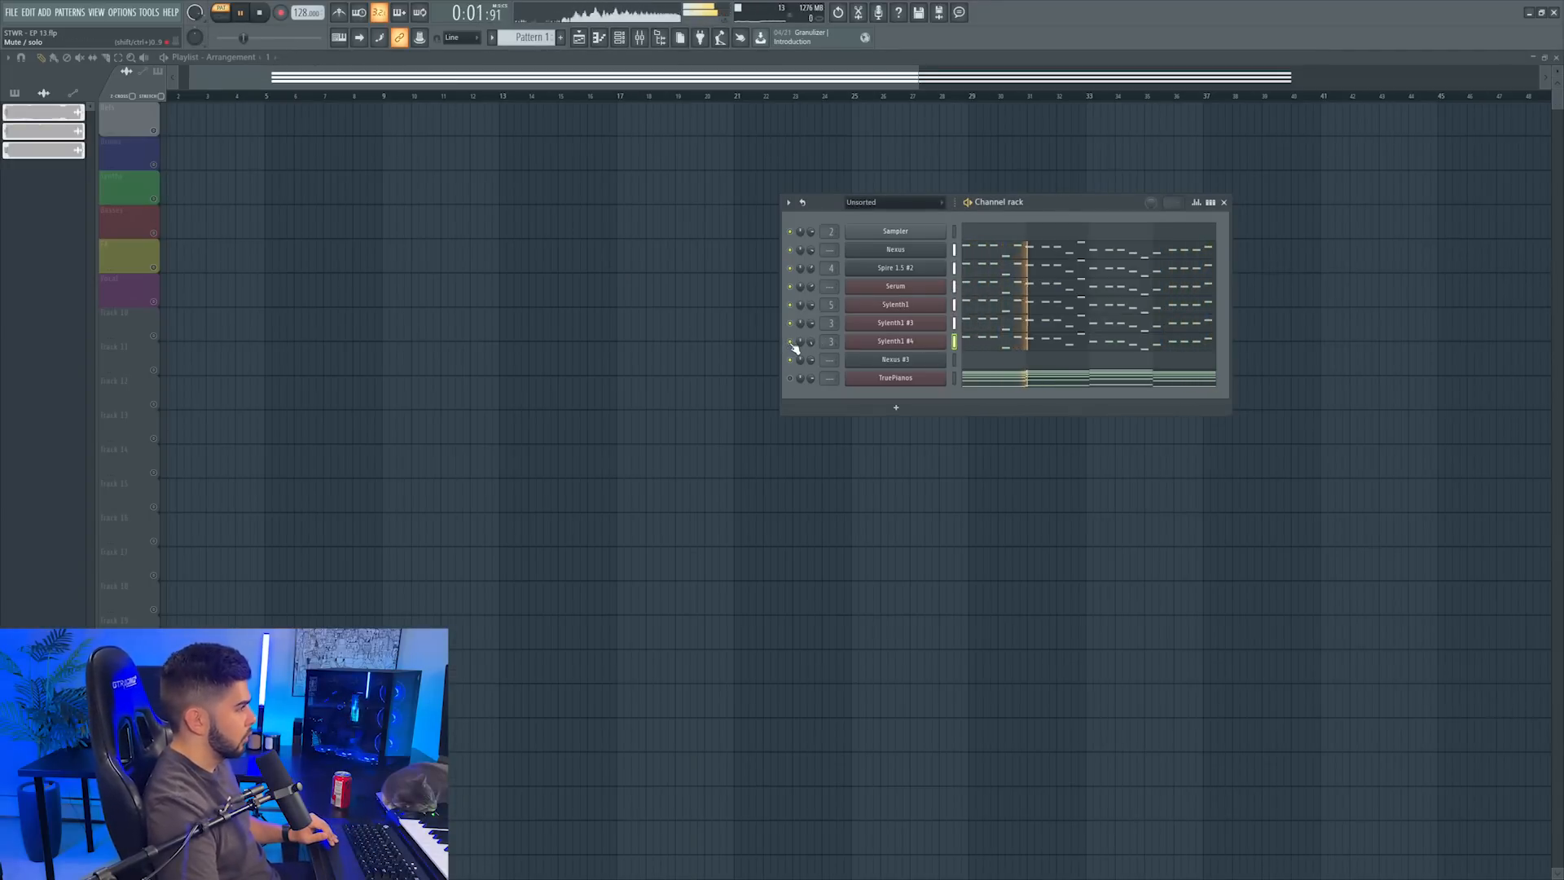
Paste the melody into Nexus #3, raise it one octave, and audition it
{"action": "right_click", "coordinate": [945, 355]}
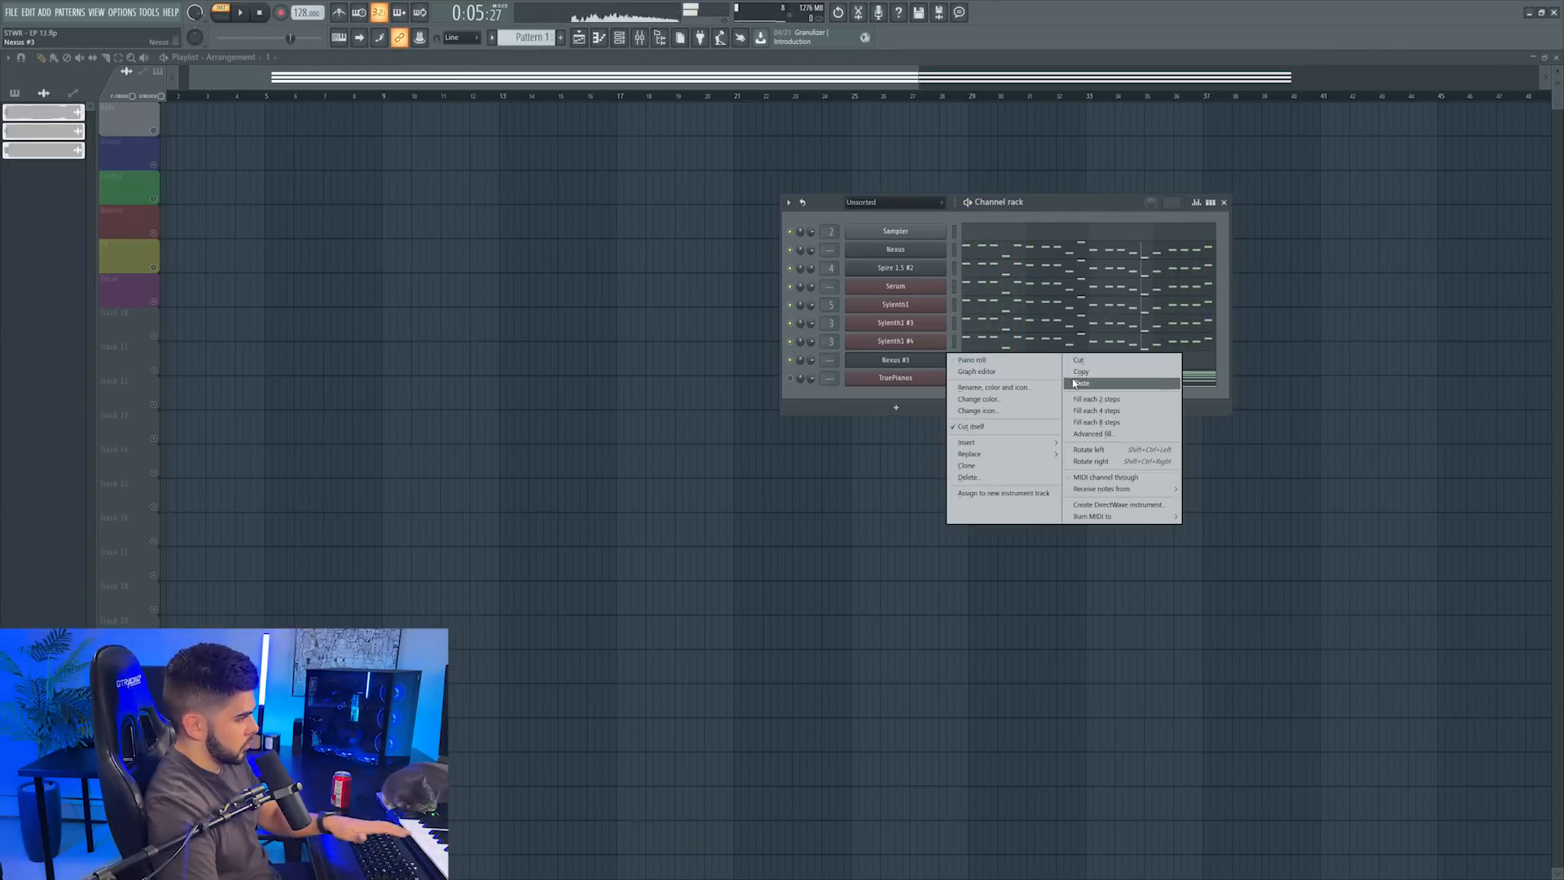
{"action": "left_click", "coordinate": [1082, 383]}
{"action": "left_click", "coordinate": [982, 361]}
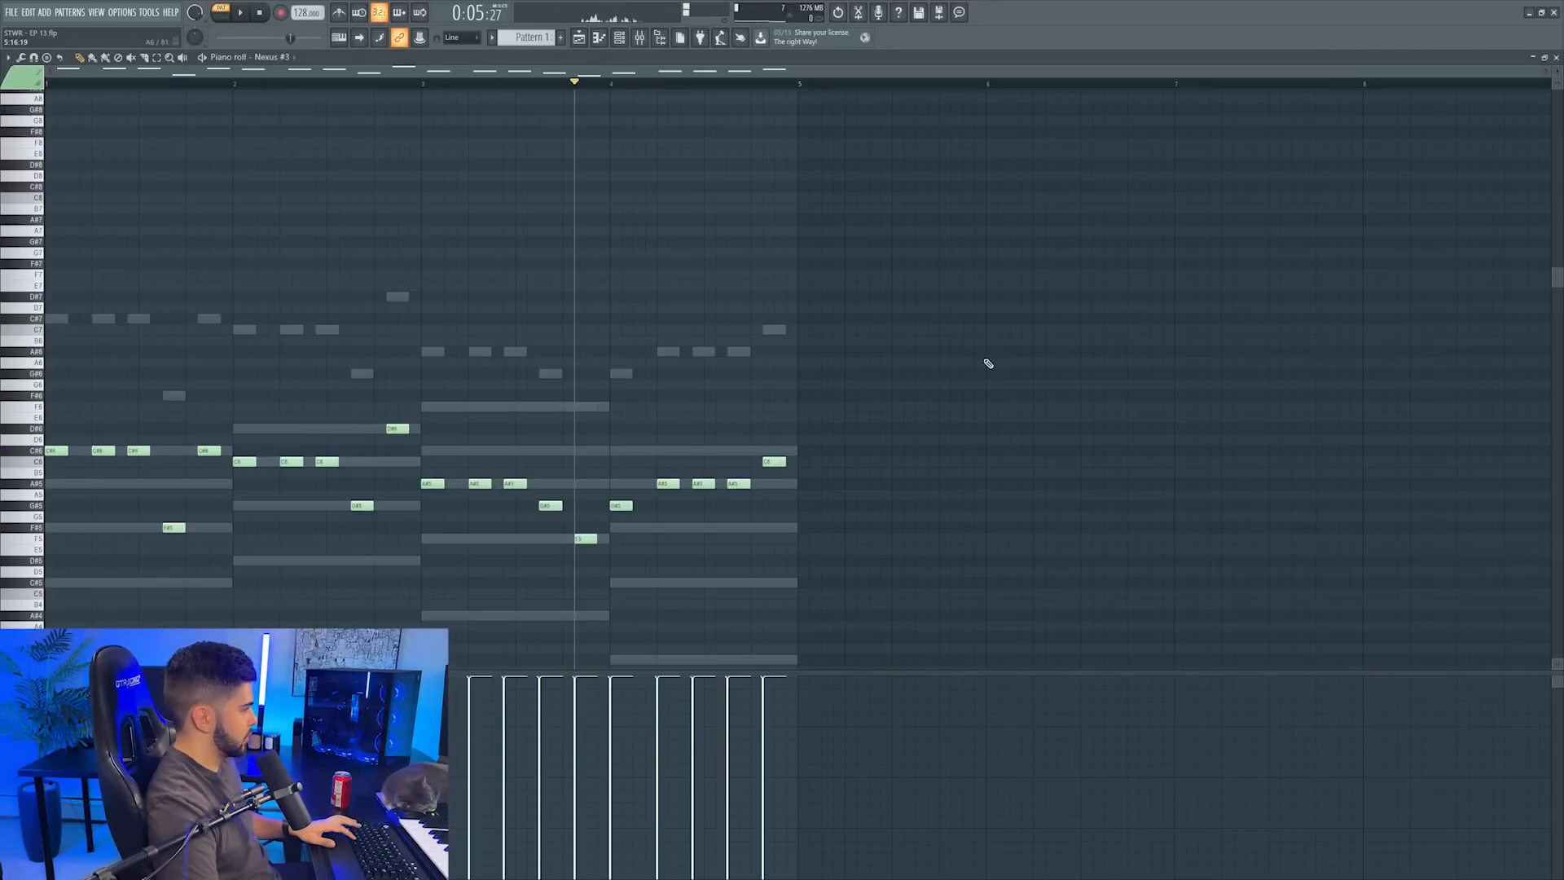
{"action": "key", "text": "ctrl+Up"}
{"action": "key", "text": "Escape"}
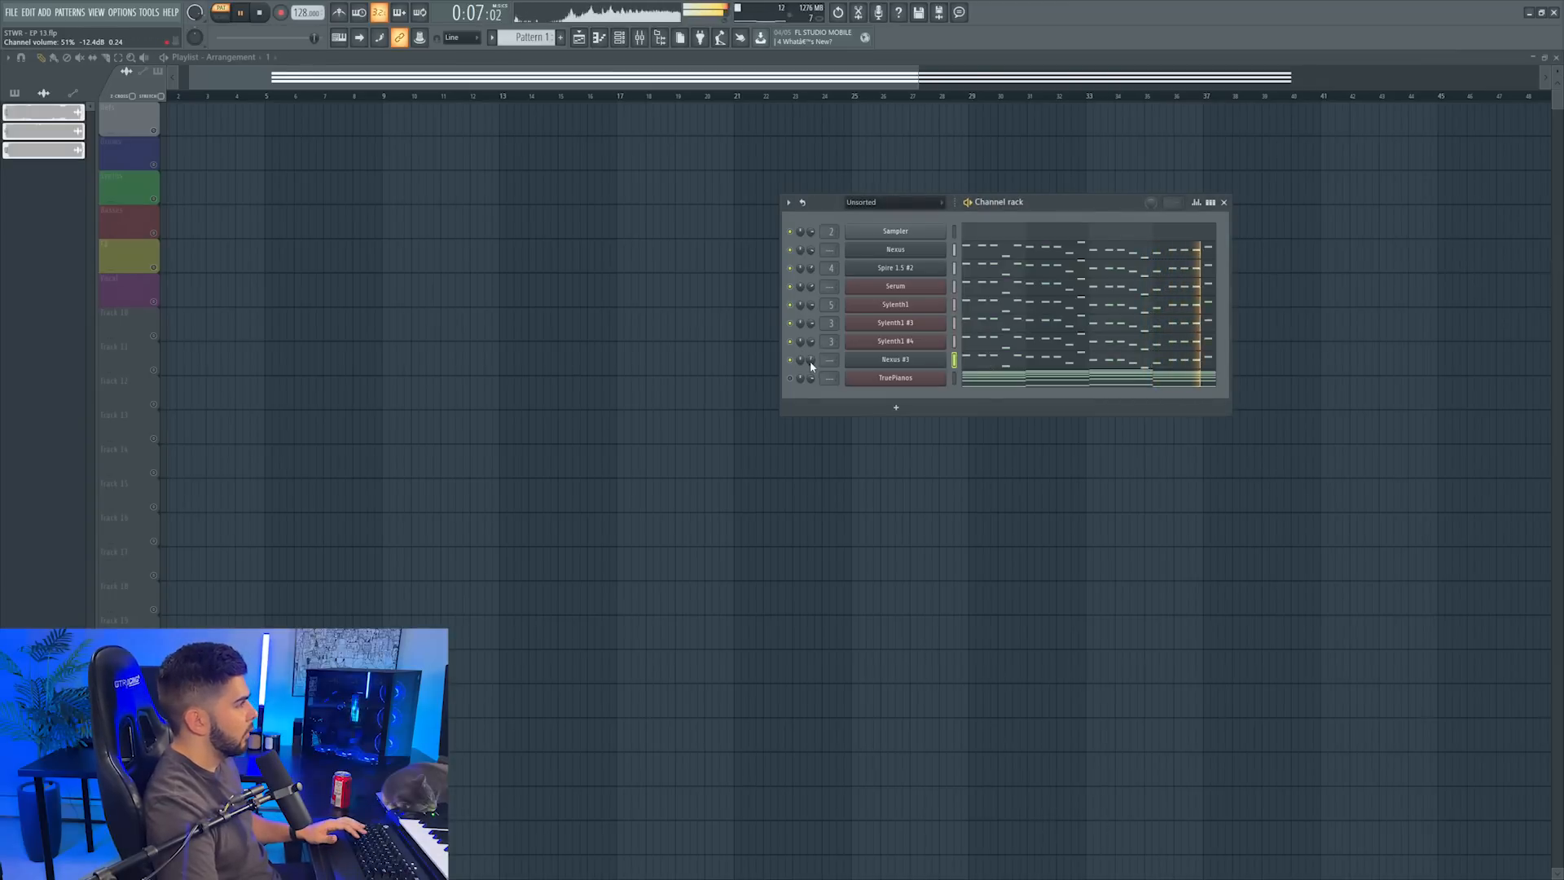
{"action": "left_click", "coordinate": [982, 375]}
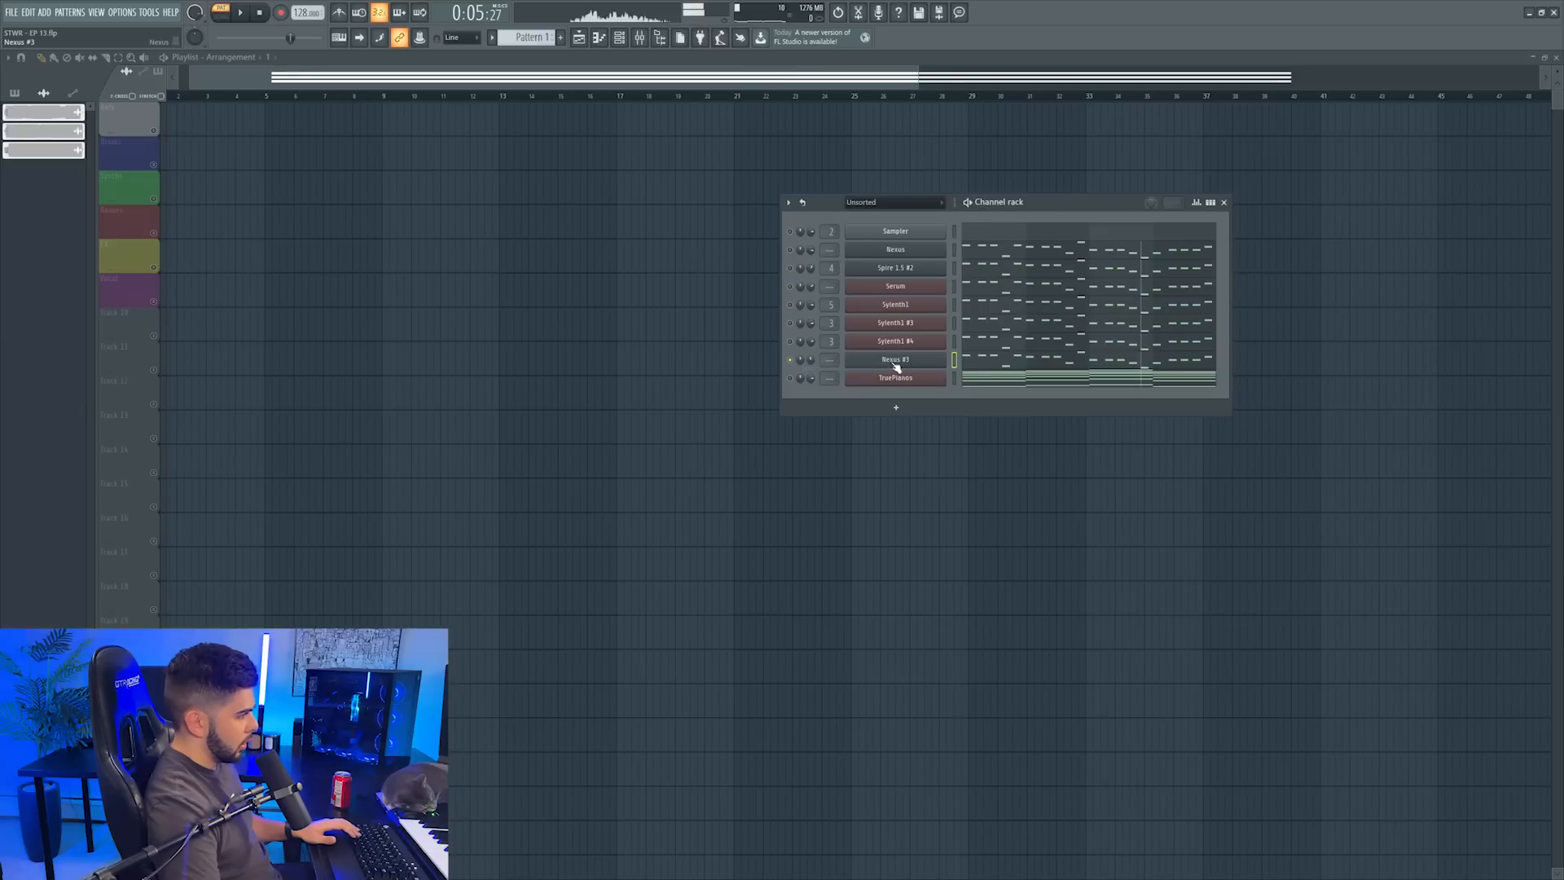
Filter the Nexus #3 preset library to the Lead category of the Dance 2 folder
{"action": "left_click", "coordinate": [894, 362]}
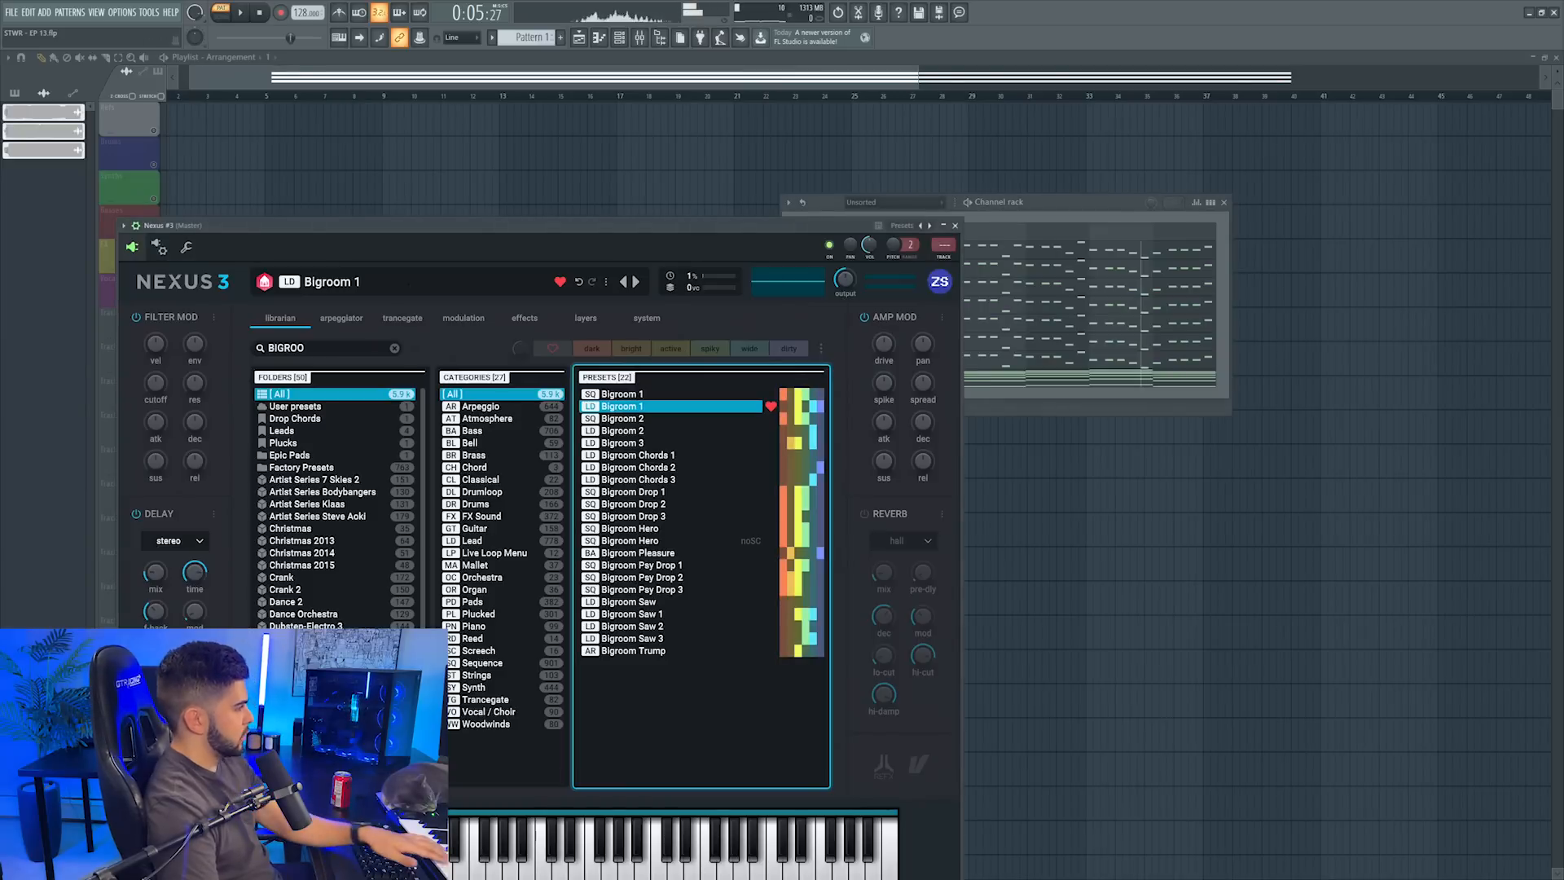
{"action": "left_click_drag", "start_coordinate": [461, 242], "coordinate": [732, 217]}
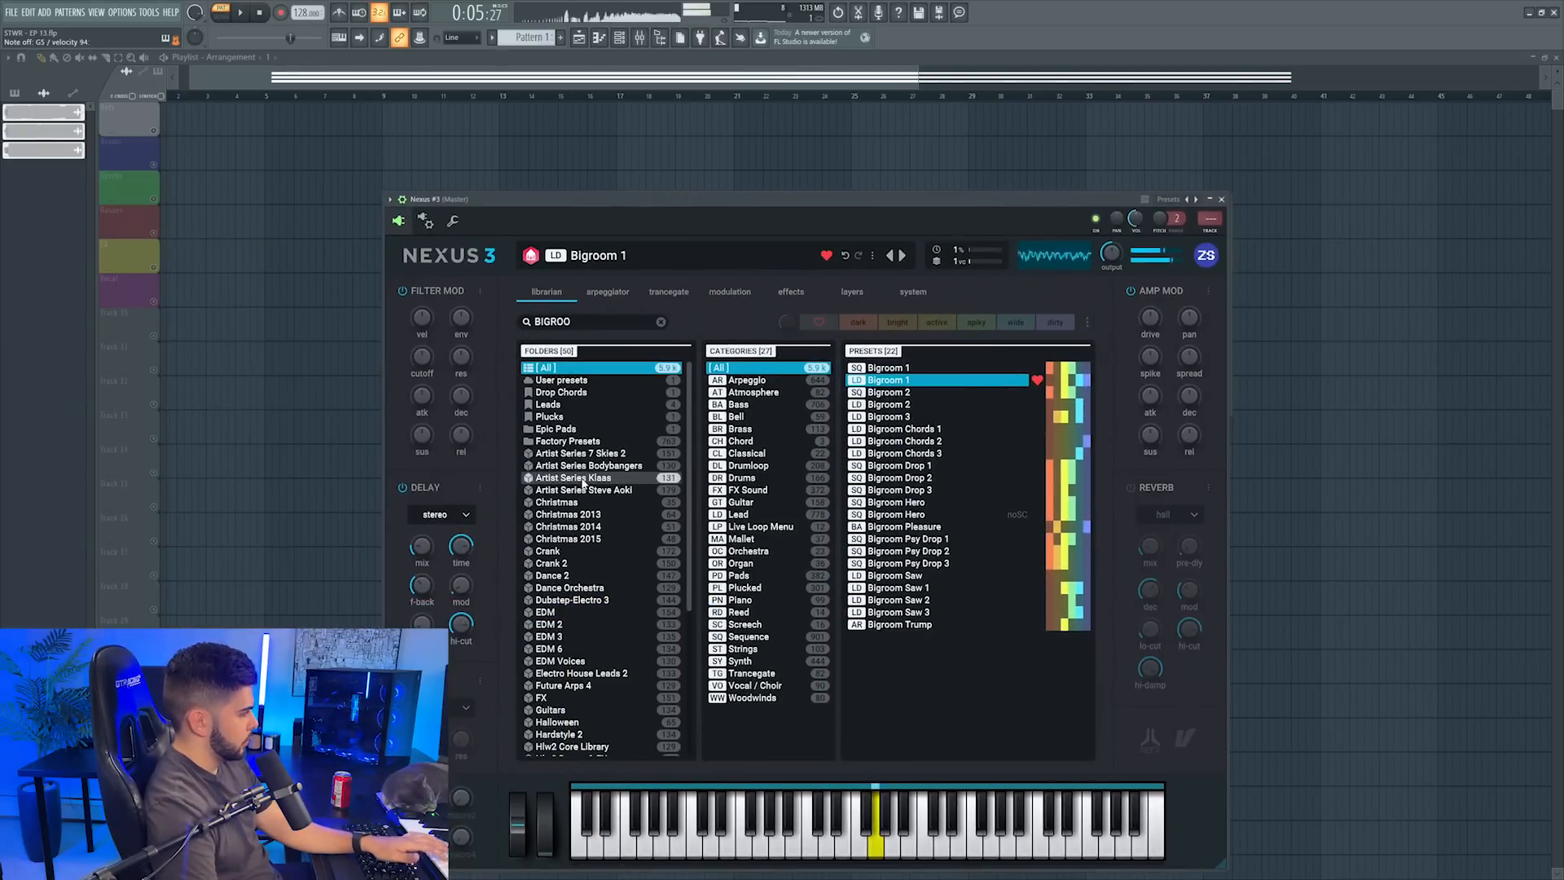
{"action": "left_click", "coordinate": [599, 575]}
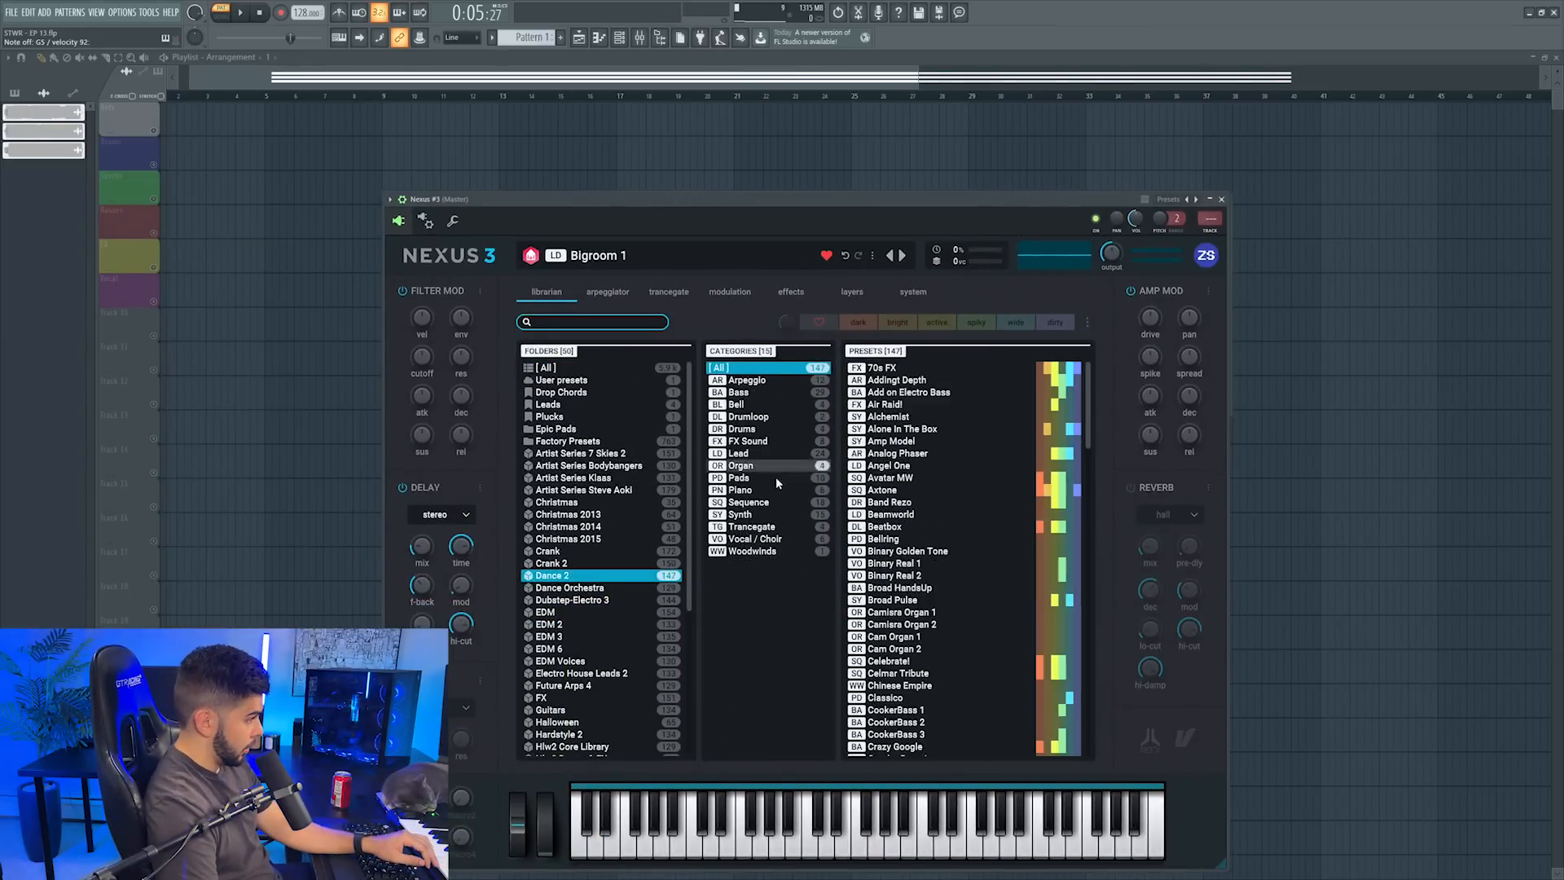
{"action": "left_click", "coordinate": [760, 453]}
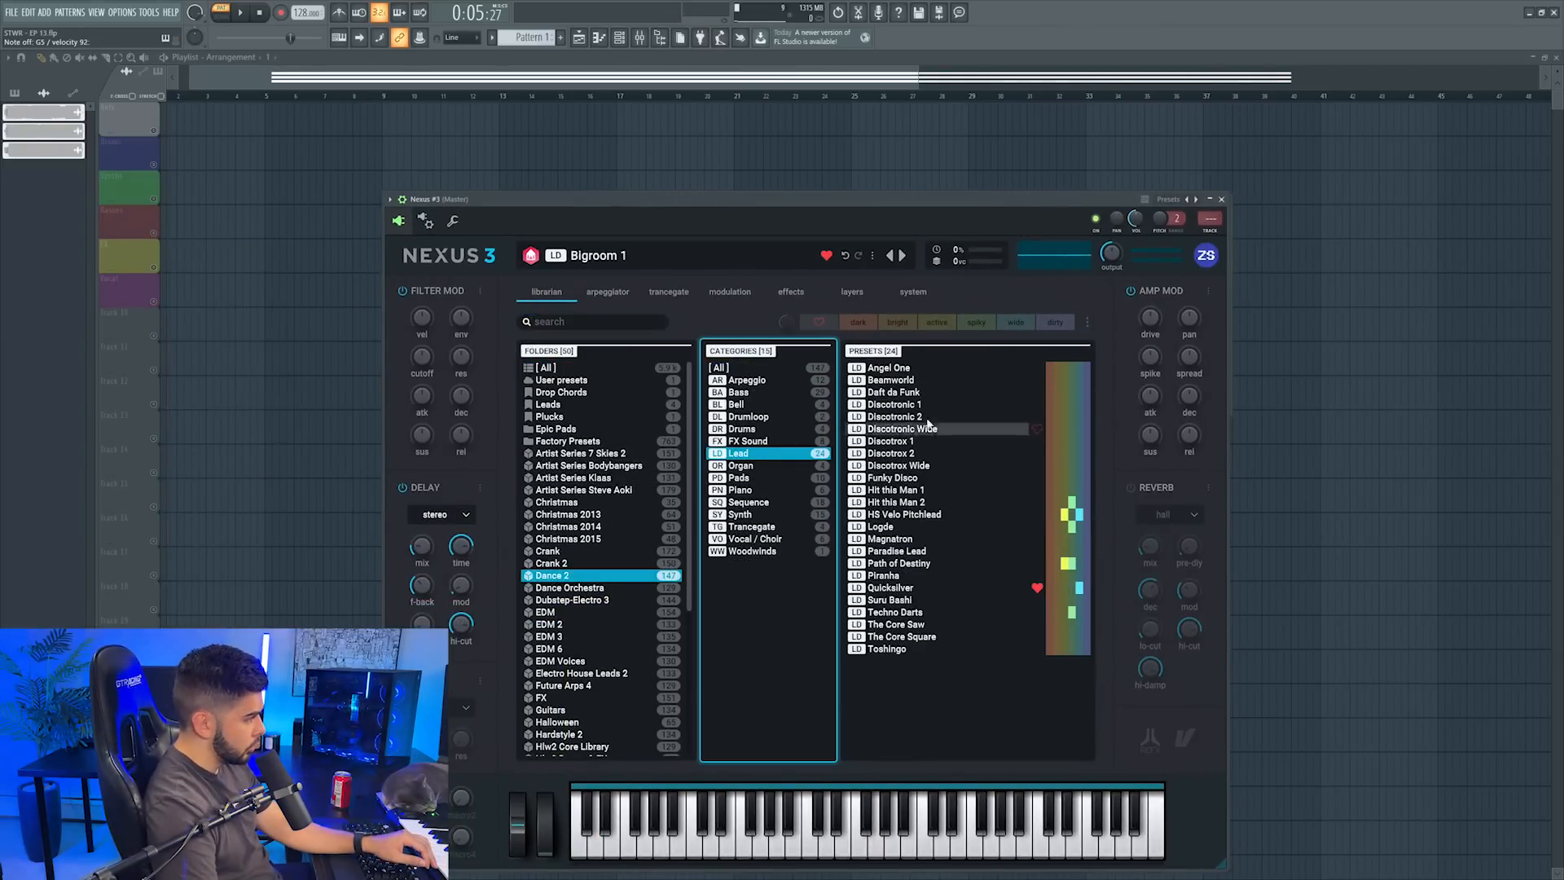
Try the Angel One preset on Nexus #3 and compare it soloed and together with the other leads
{"action": "left_click", "coordinate": [918, 372]}
{"action": "left_click_drag", "start_coordinate": [851, 204], "coordinate": [590, 169]}
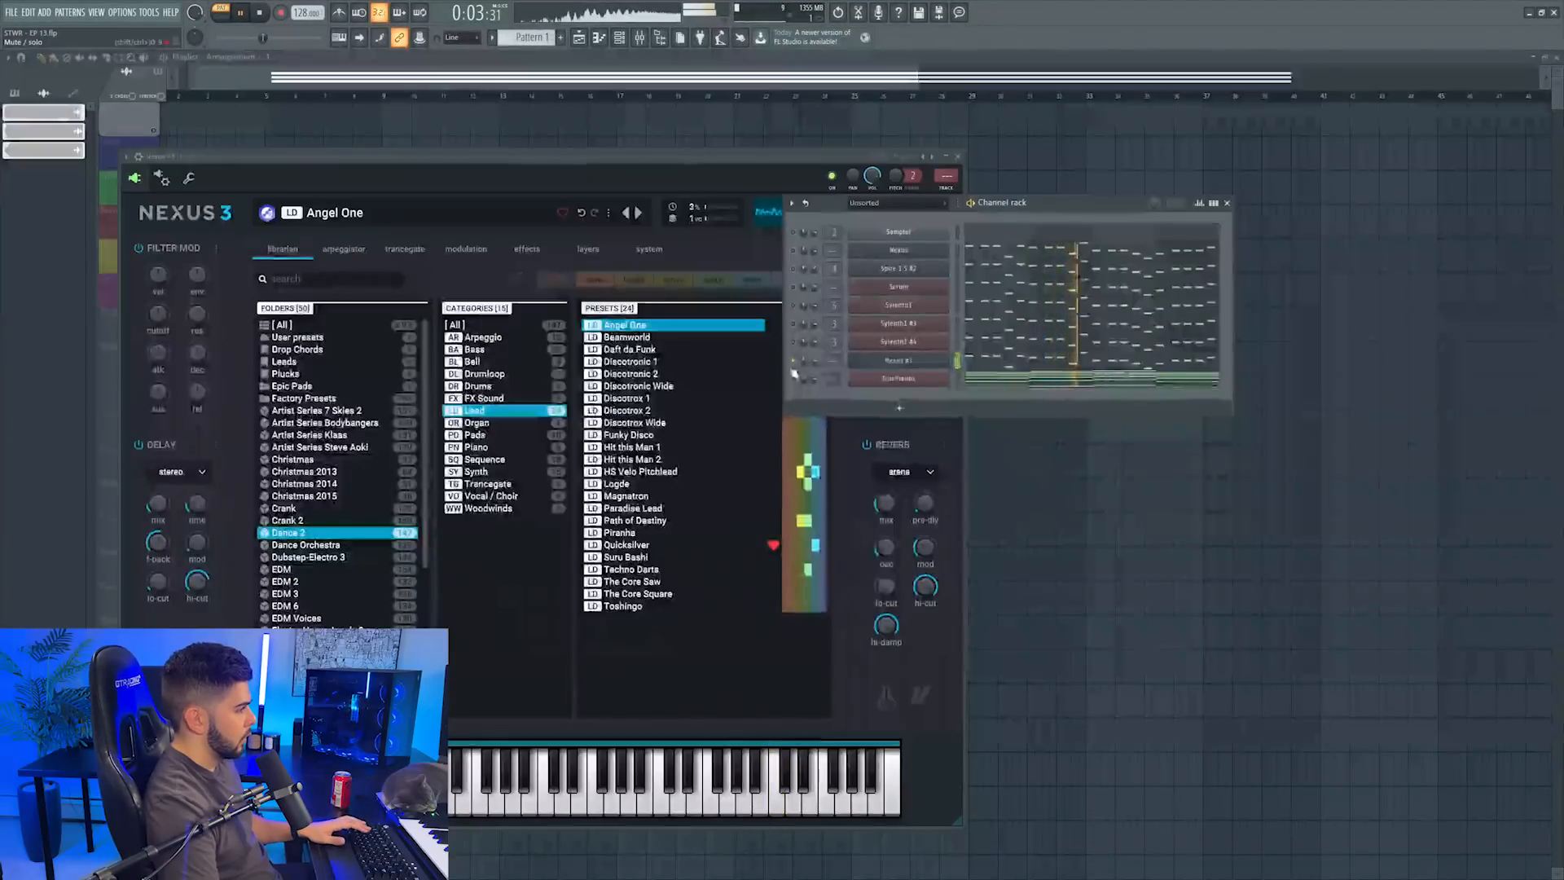
{"action": "right_click", "coordinate": [794, 363]}
{"action": "left_click", "coordinate": [800, 370]}
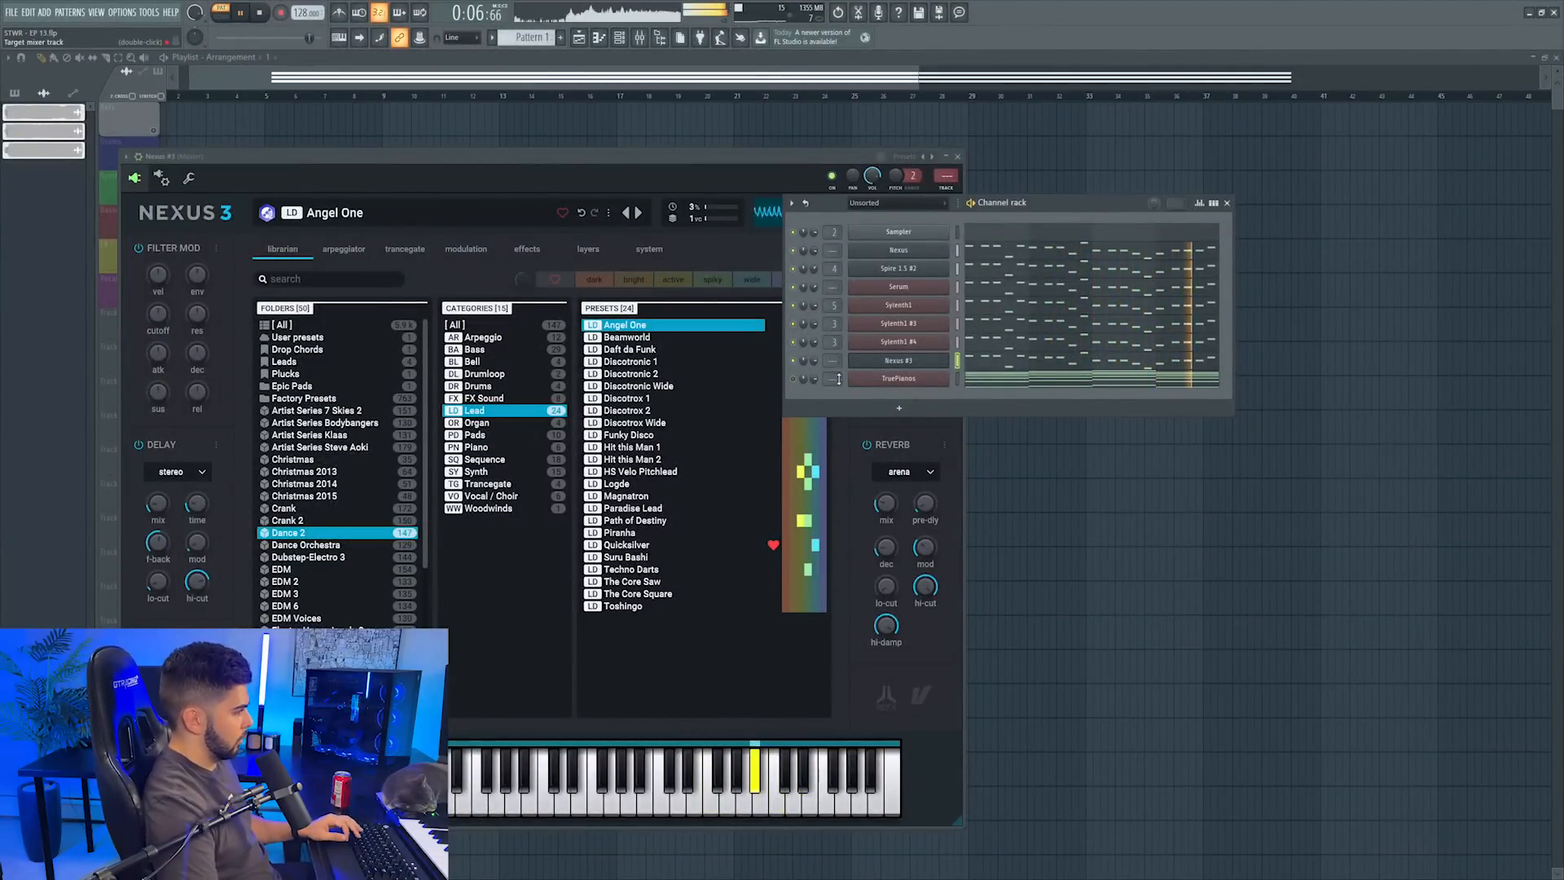
{"action": "right_click", "coordinate": [798, 360]}
{"action": "right_click", "coordinate": [791, 359]}
{"action": "left_click", "coordinate": [799, 369]}
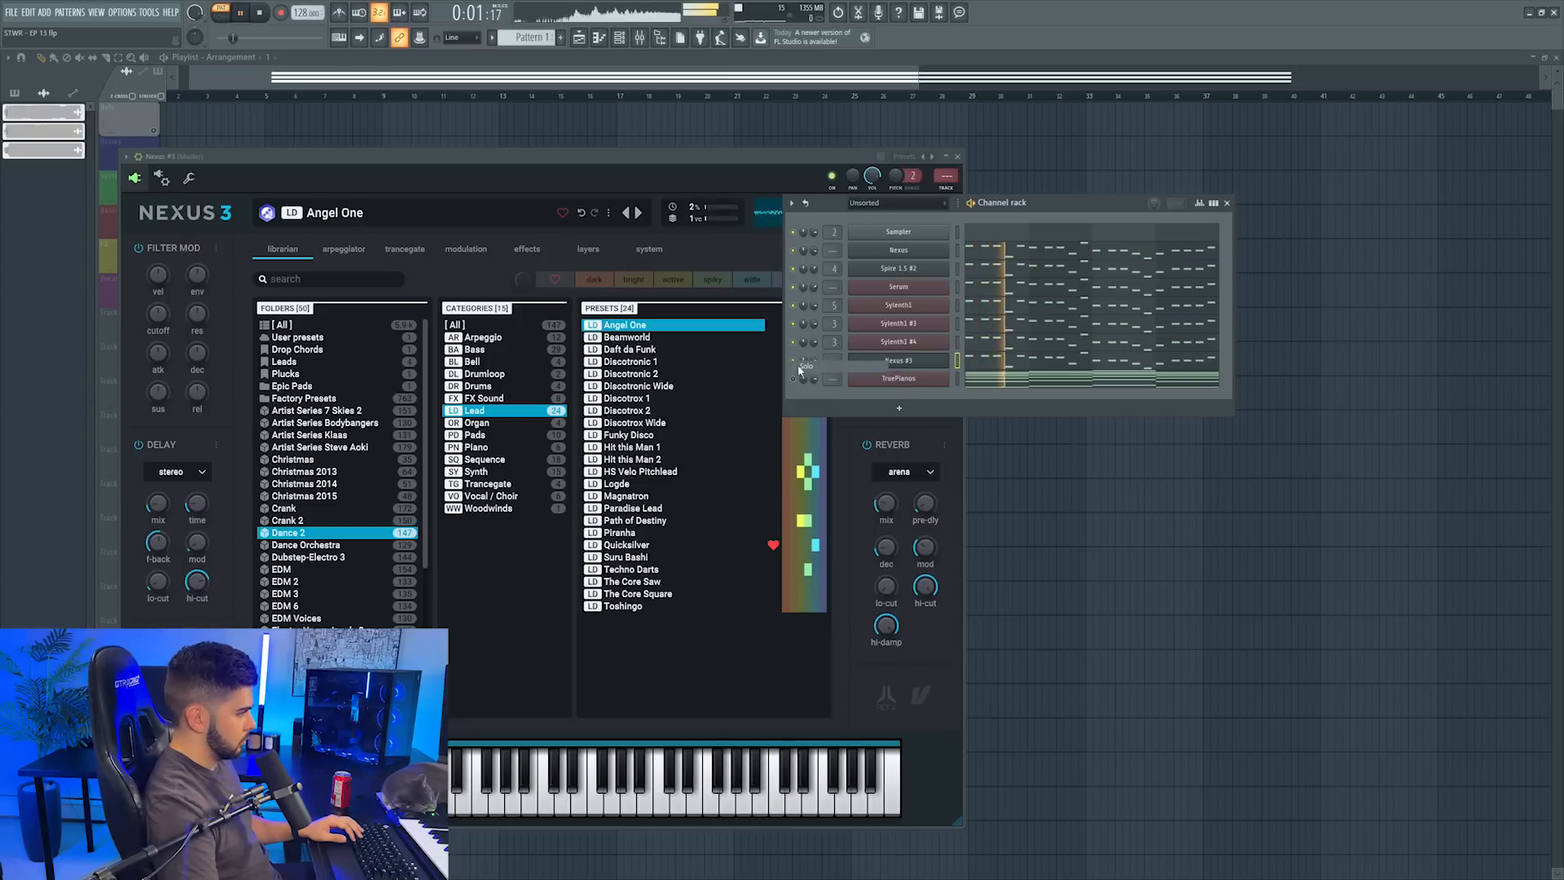
Load the Paradise Lead preset on Nexus #3 and audition it with all the lead layers
{"action": "left_click", "coordinate": [645, 509]}
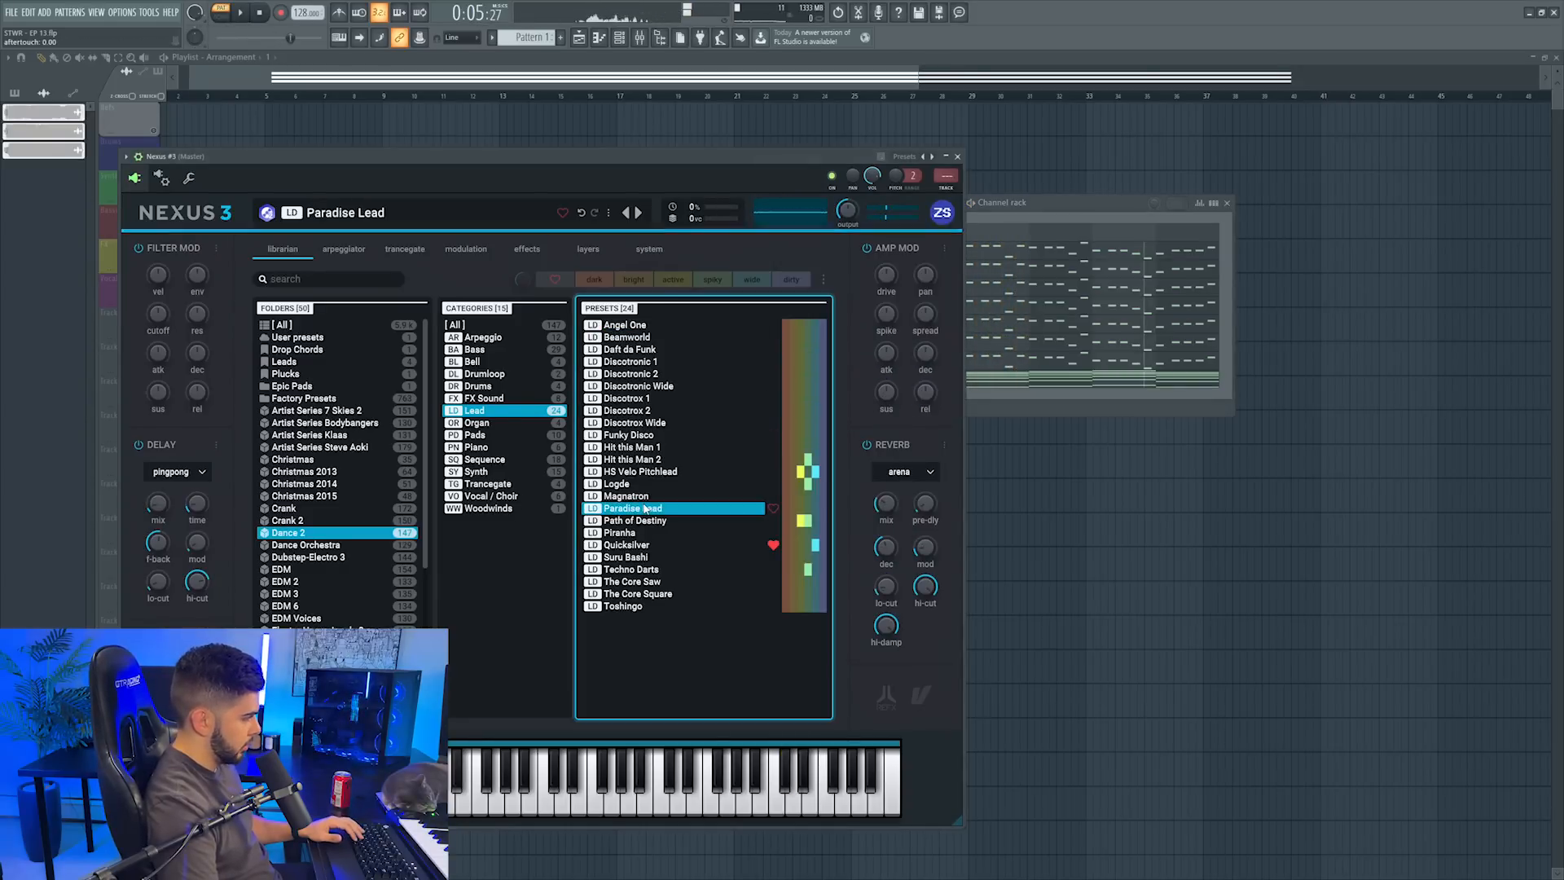
{"action": "key", "text": "F6"}
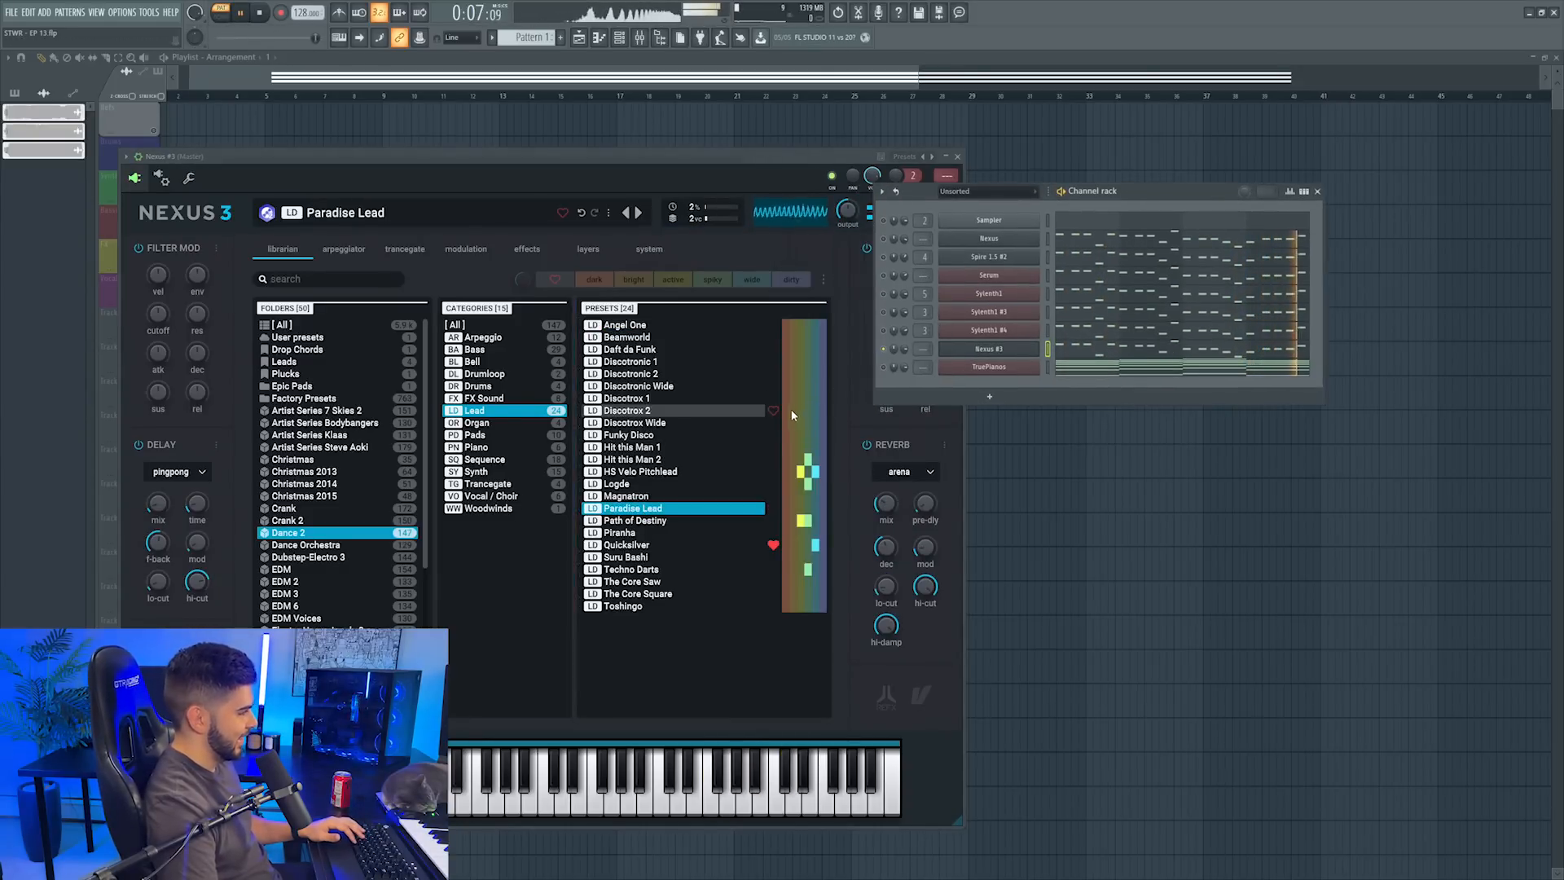
{"action": "left_click", "coordinate": [673, 491]}
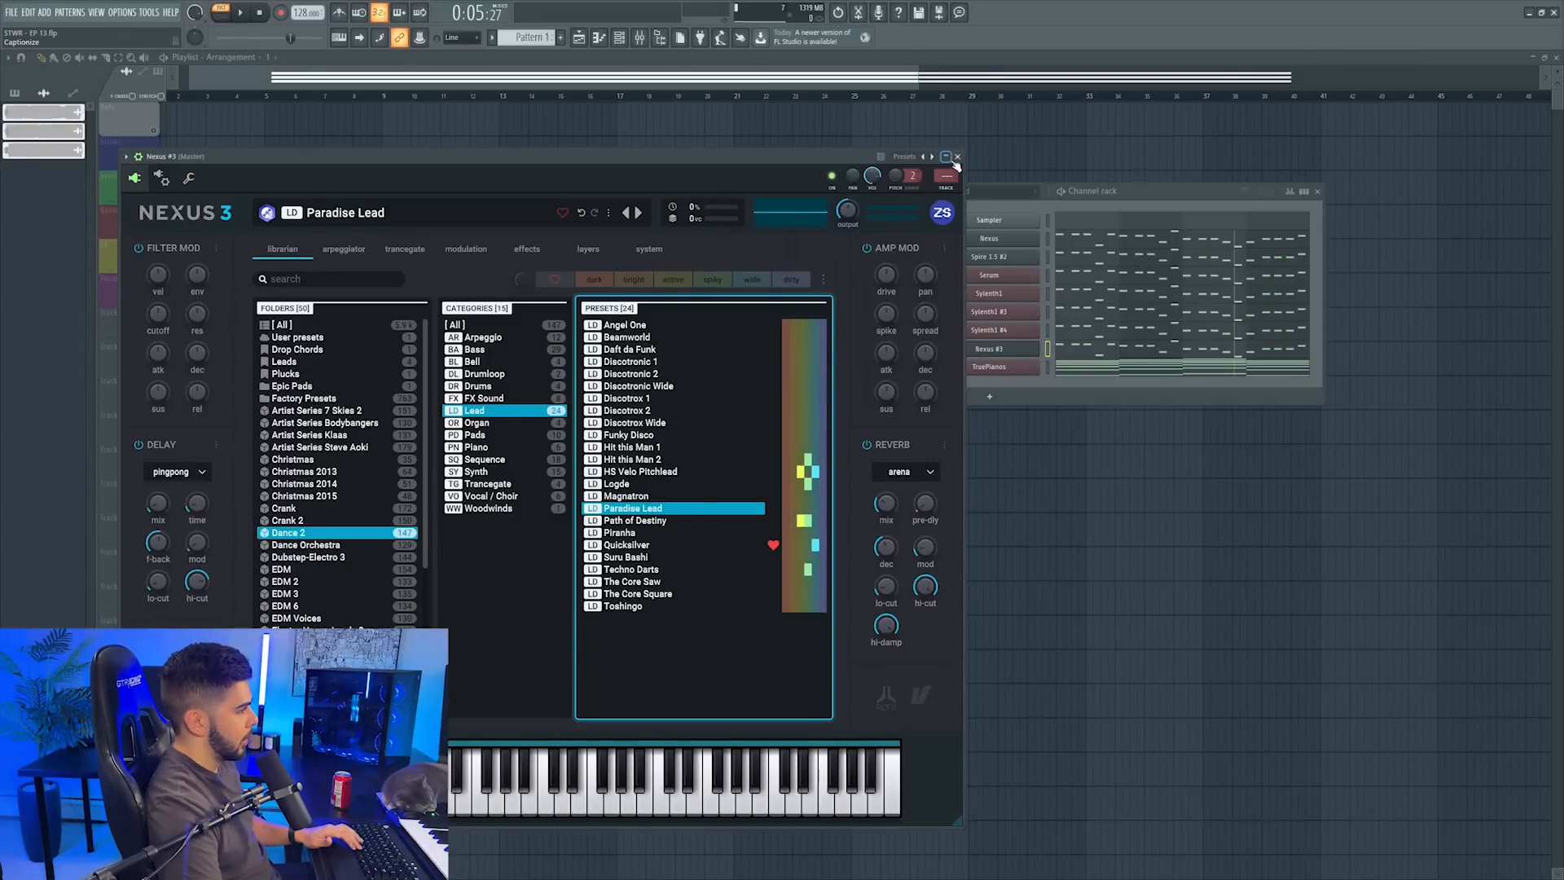
{"action": "left_click", "coordinate": [957, 157]}
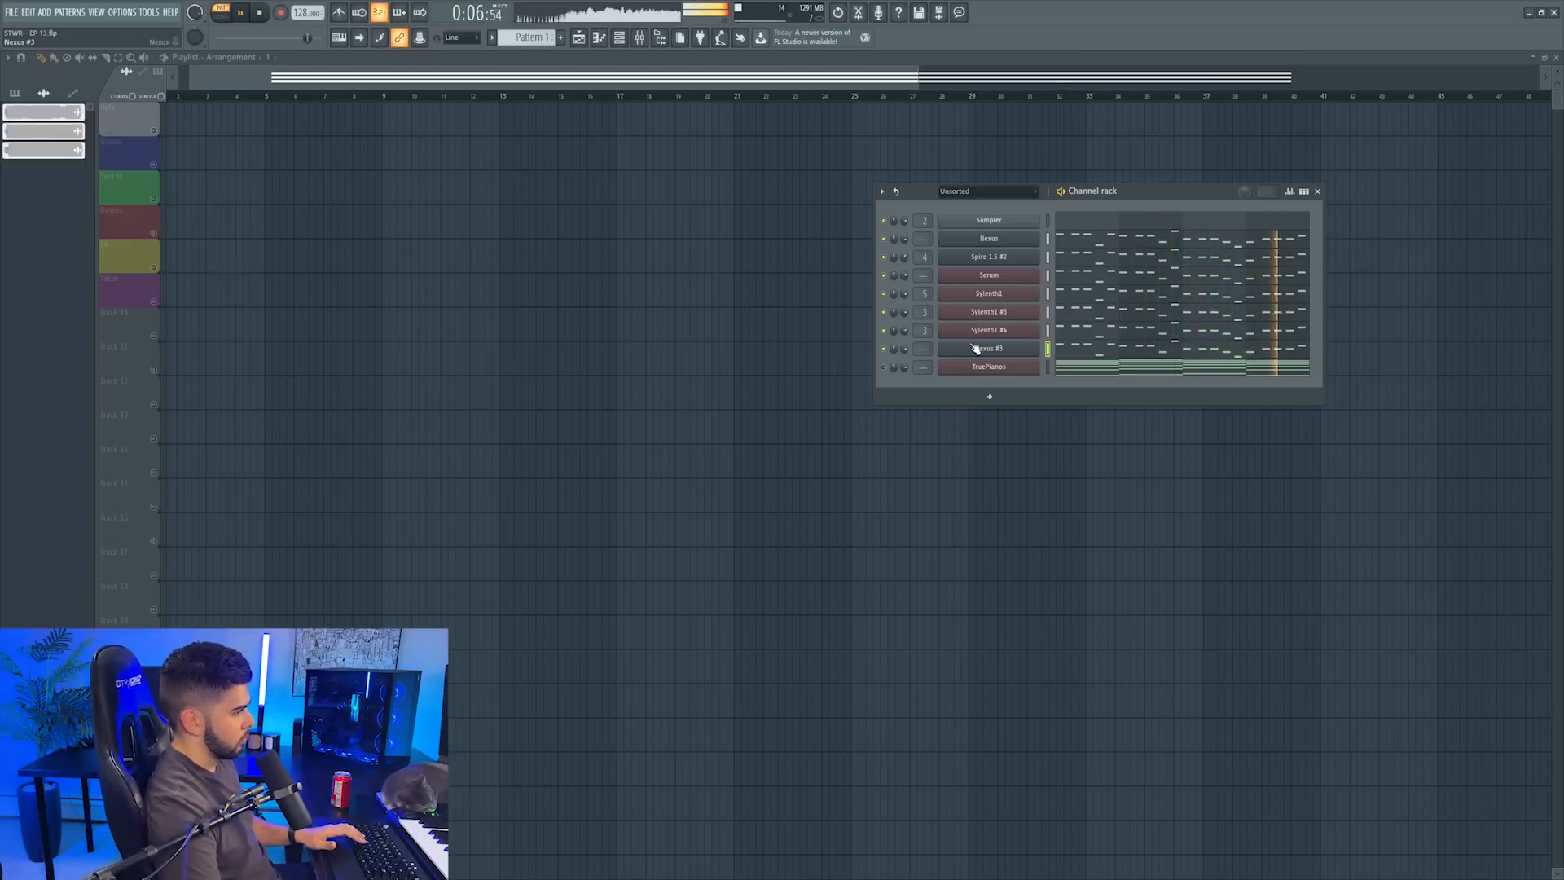
{"action": "key", "text": "space"}
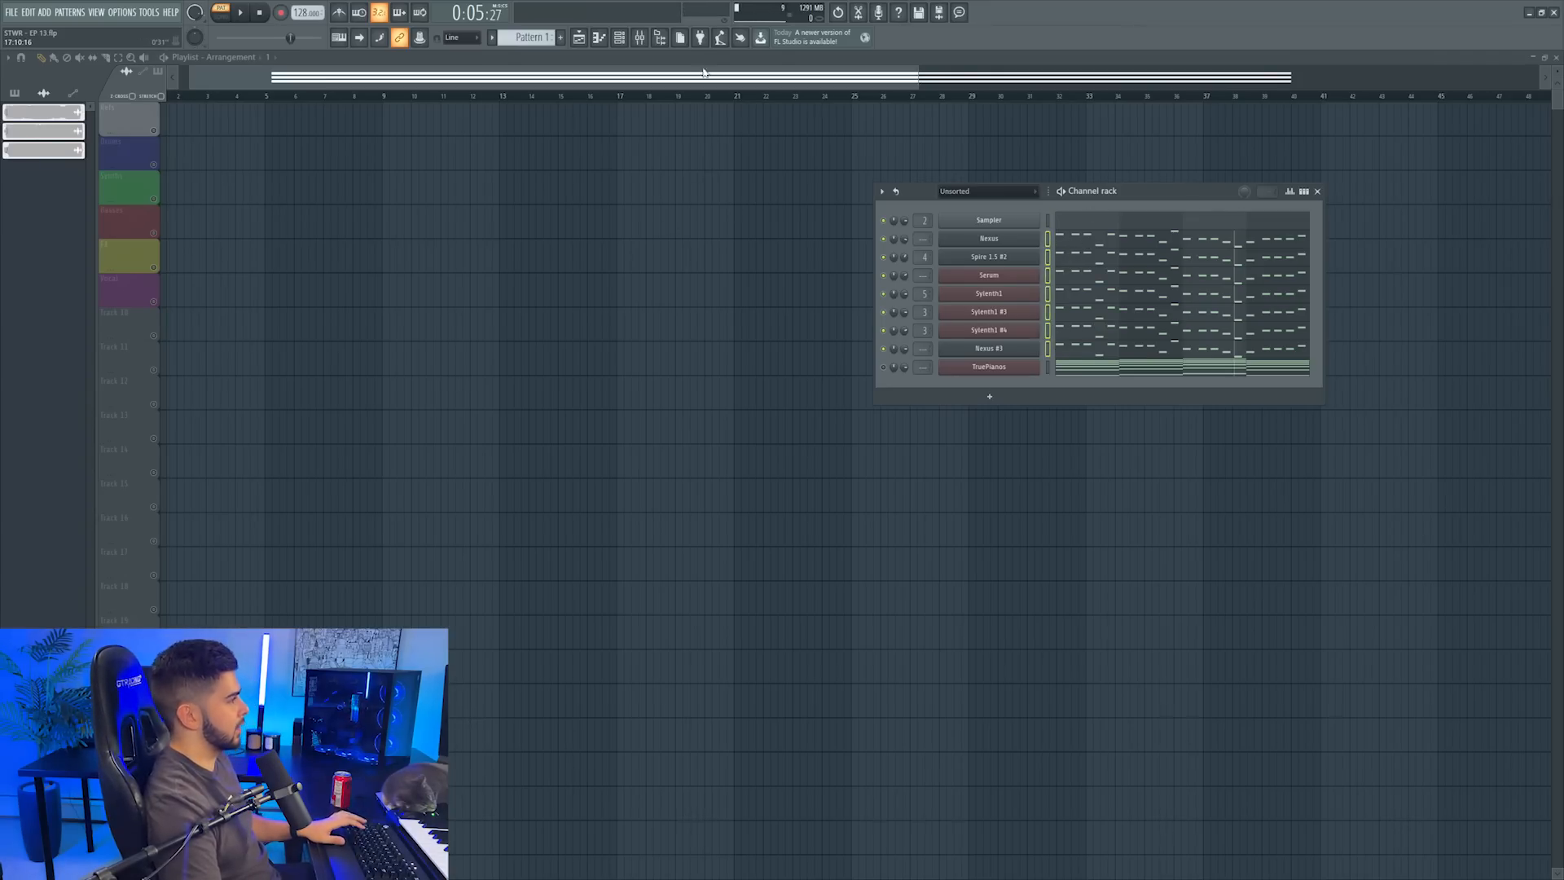
Reset the old synth tracks in the mixer to default, starting with Serum #2
{"action": "left_click", "coordinate": [638, 45]}
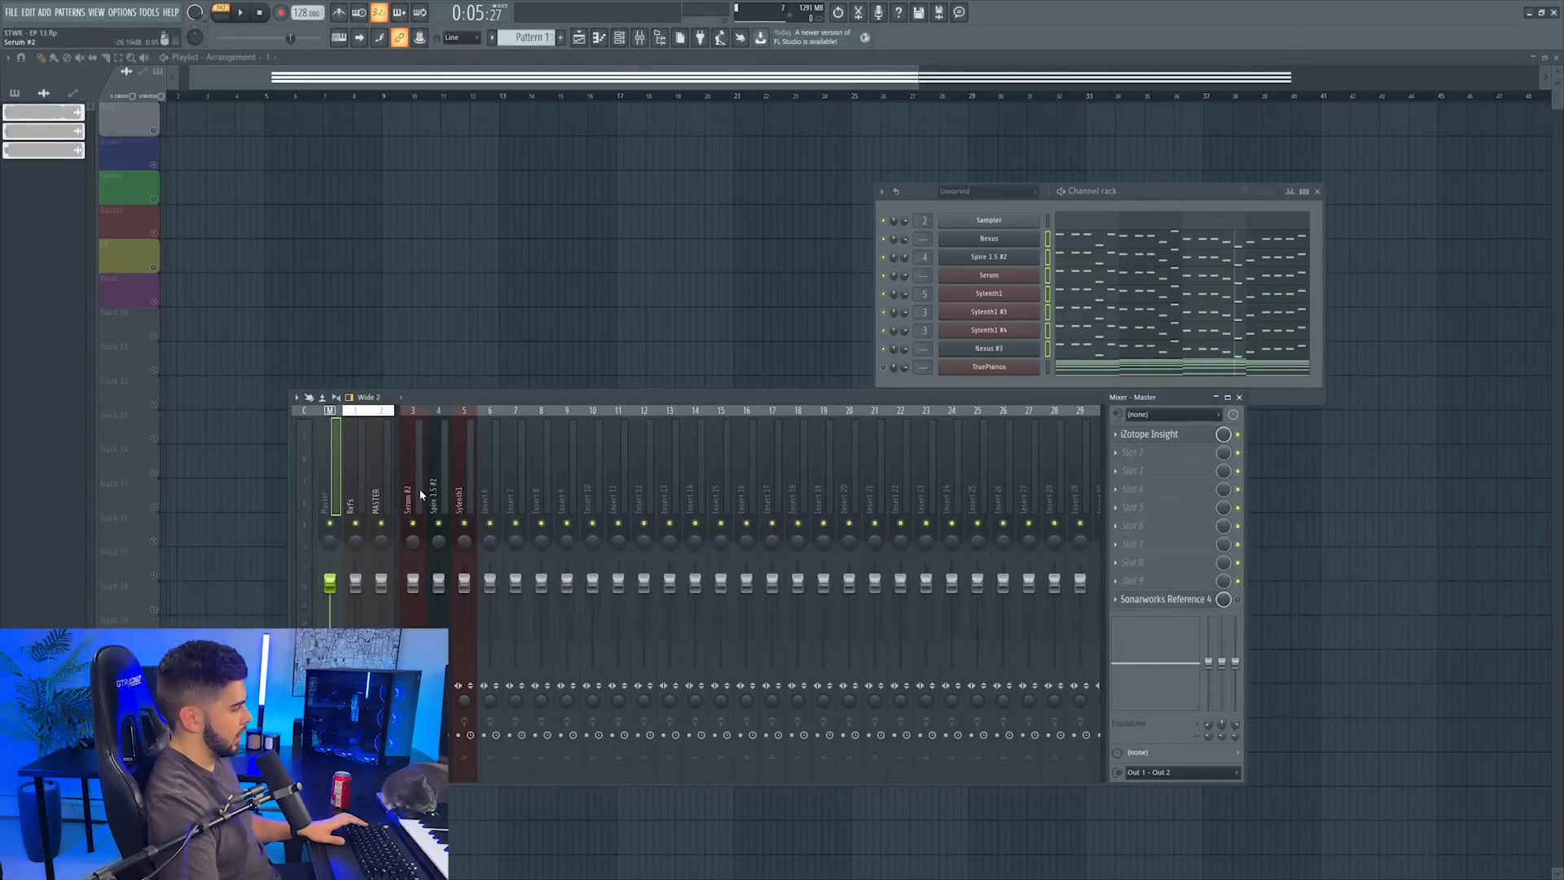
{"action": "right_click", "coordinate": [419, 493]}
{"action": "left_click", "coordinate": [476, 522]}
{"action": "right_click", "coordinate": [448, 489]}
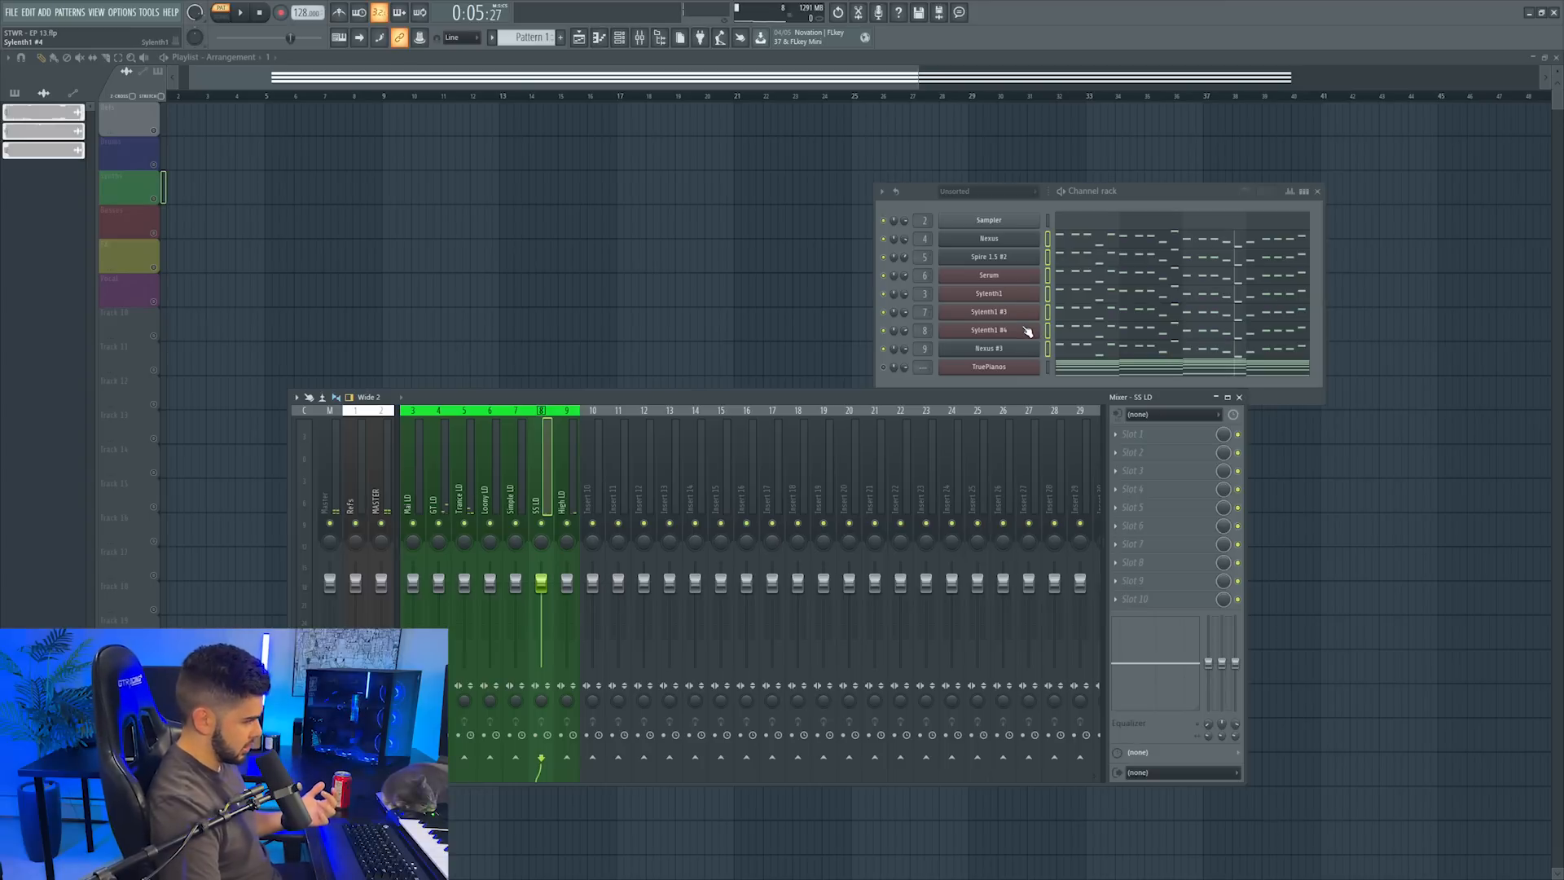
Delete the Sylenth1 #4 channel and restore its SS LD mixer track to the Default state
{"action": "right_click", "coordinate": [1028, 331]}
{"action": "left_click", "coordinate": [1067, 450]}
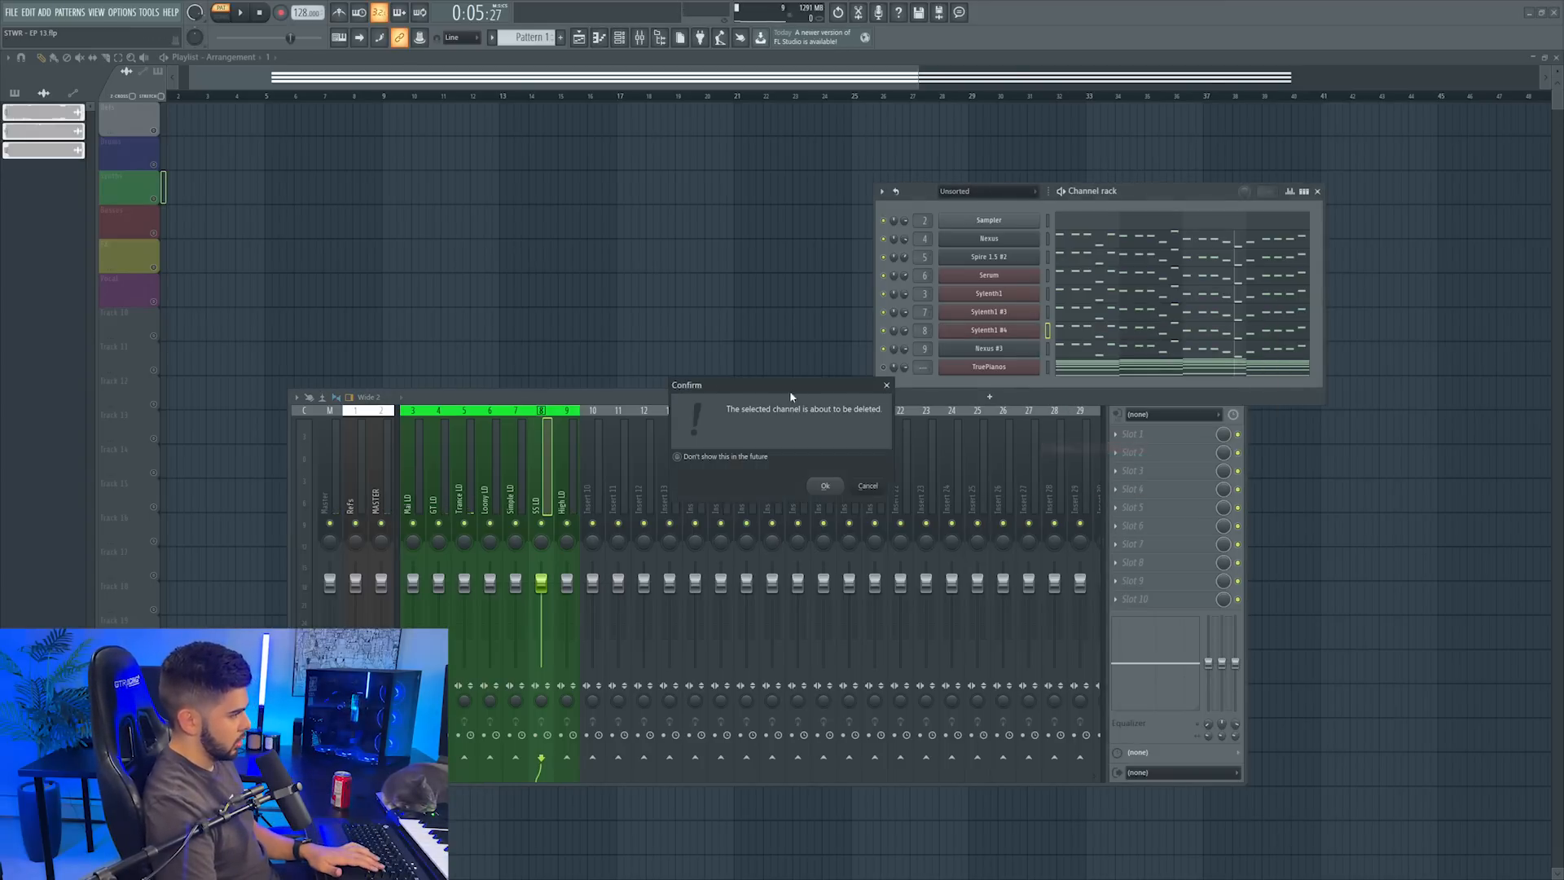
{"action": "key", "text": "Return"}
{"action": "right_click", "coordinate": [541, 489]}
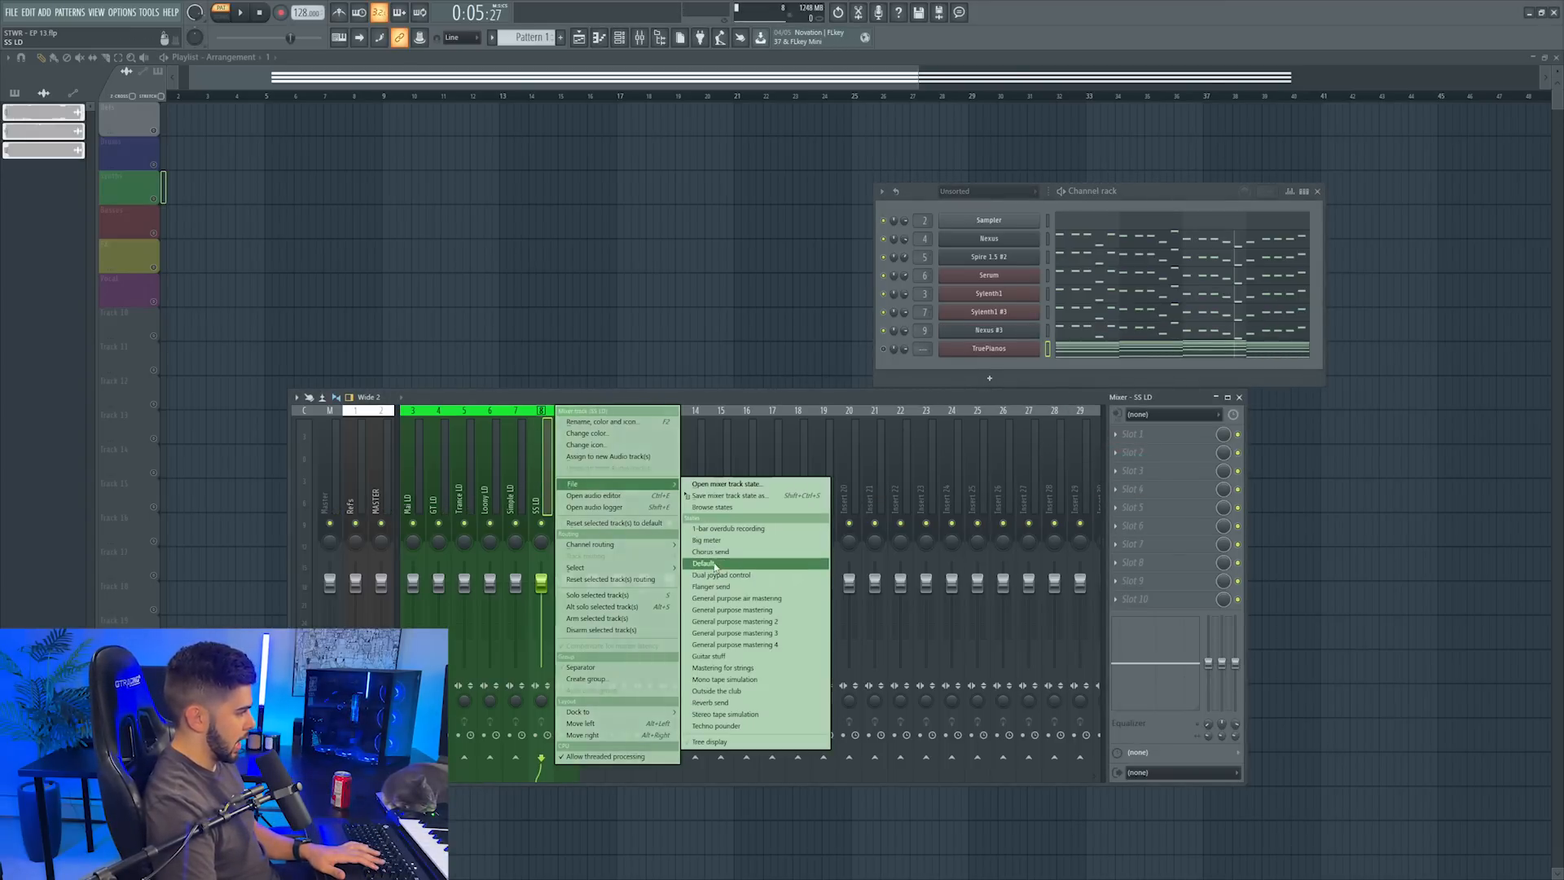
{"action": "left_click", "coordinate": [733, 562]}
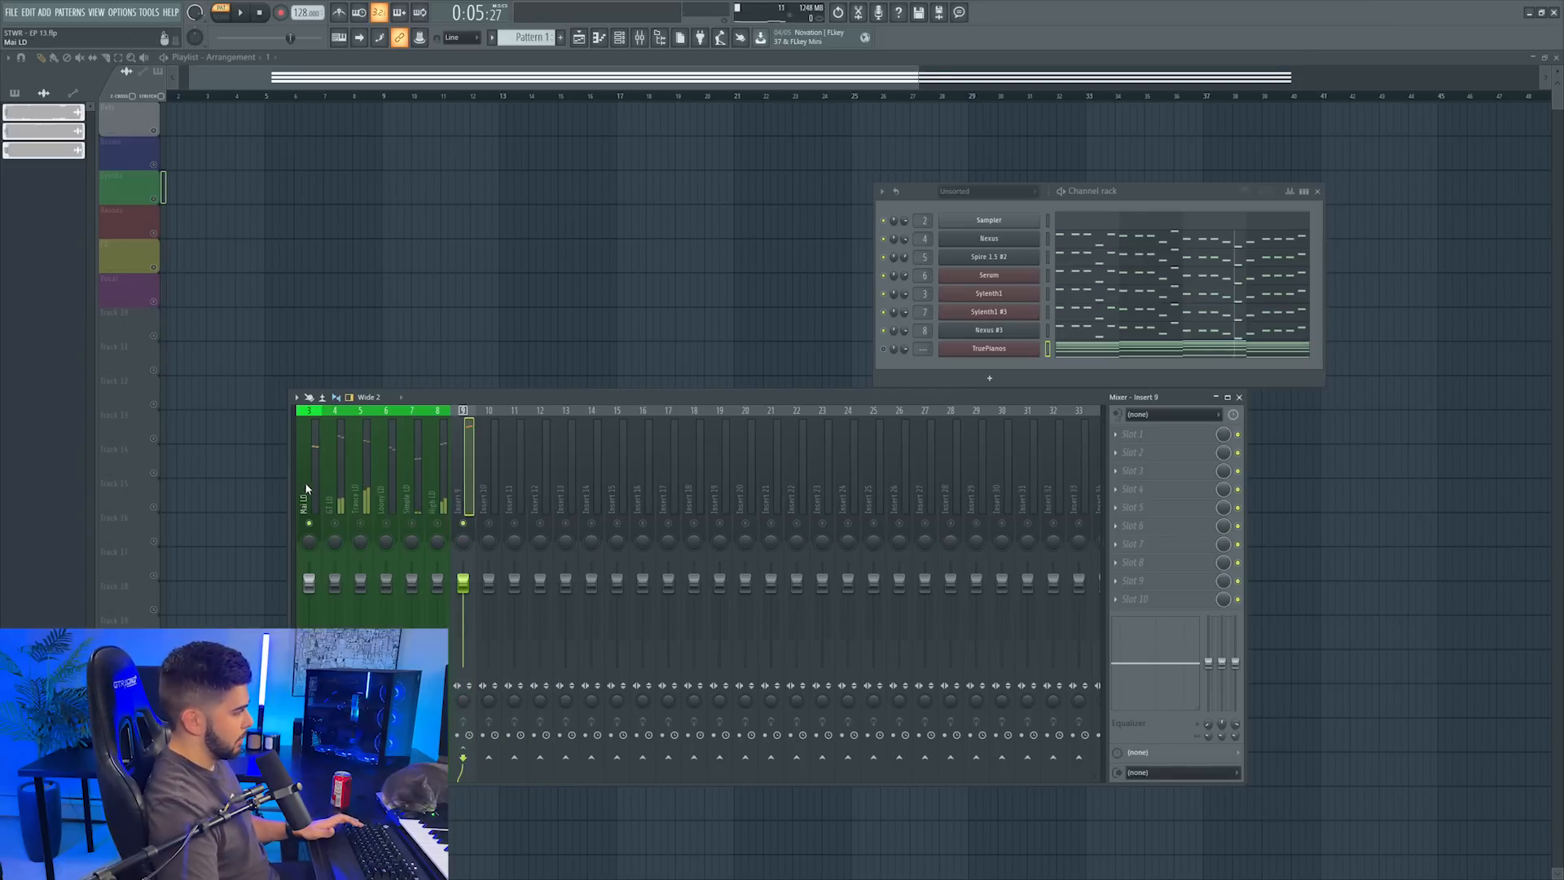
Select the Mai LD track in the mixer and audition the lead
{"action": "scroll", "coordinate": [305, 485], "scroll_direction": "up", "scroll_amount": 4}
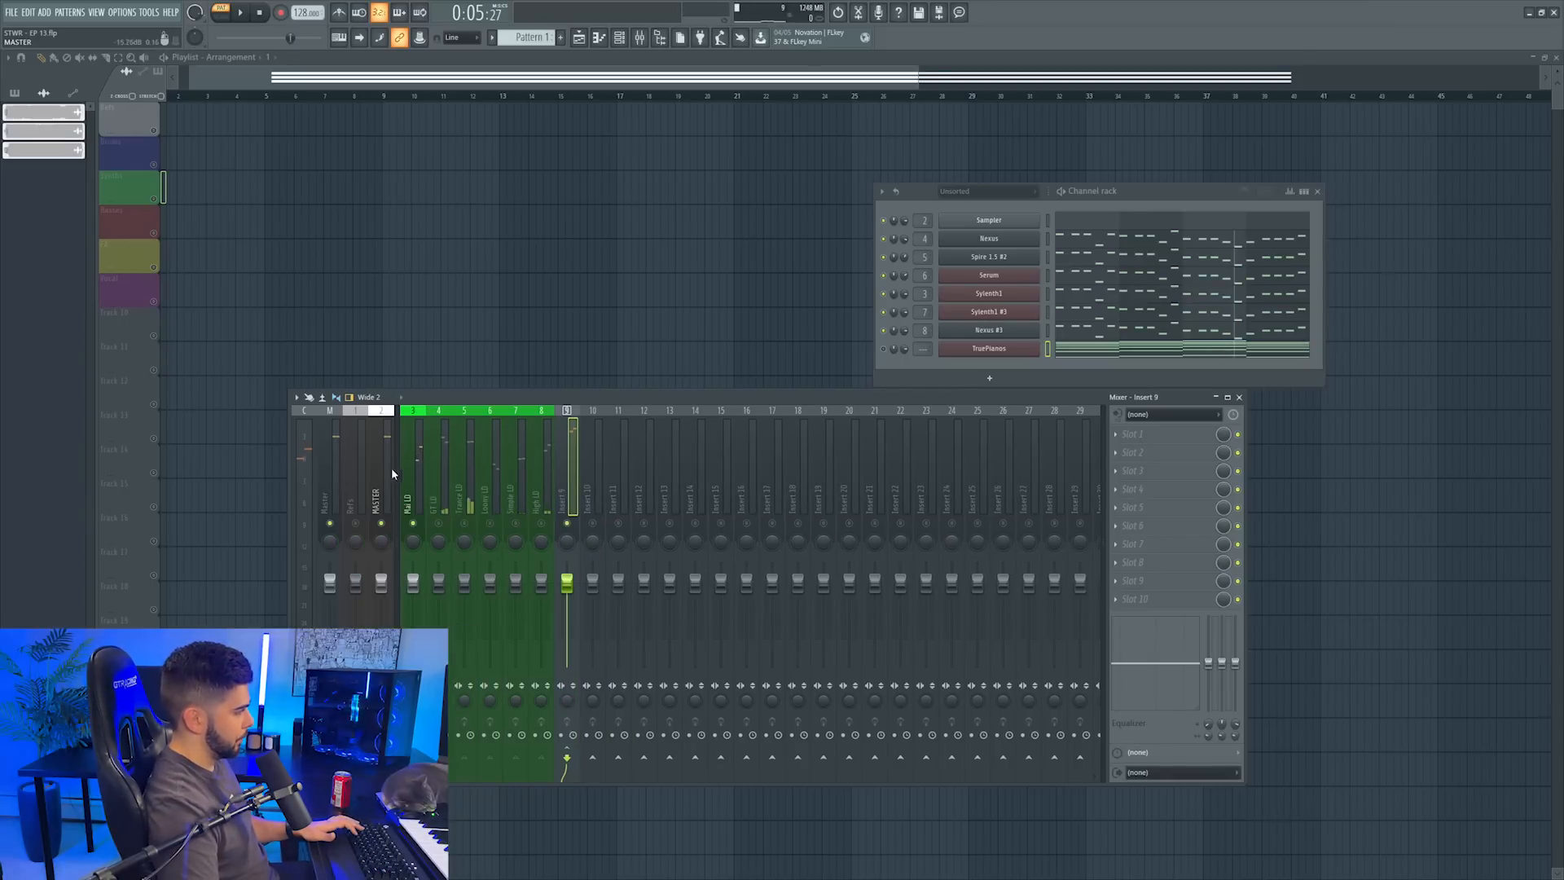
{"action": "scroll", "coordinate": [383, 474], "scroll_direction": "down", "scroll_amount": 4}
{"action": "left_click", "coordinate": [299, 477]}
{"action": "scroll", "coordinate": [295, 471], "scroll_direction": "up", "scroll_amount": 4}
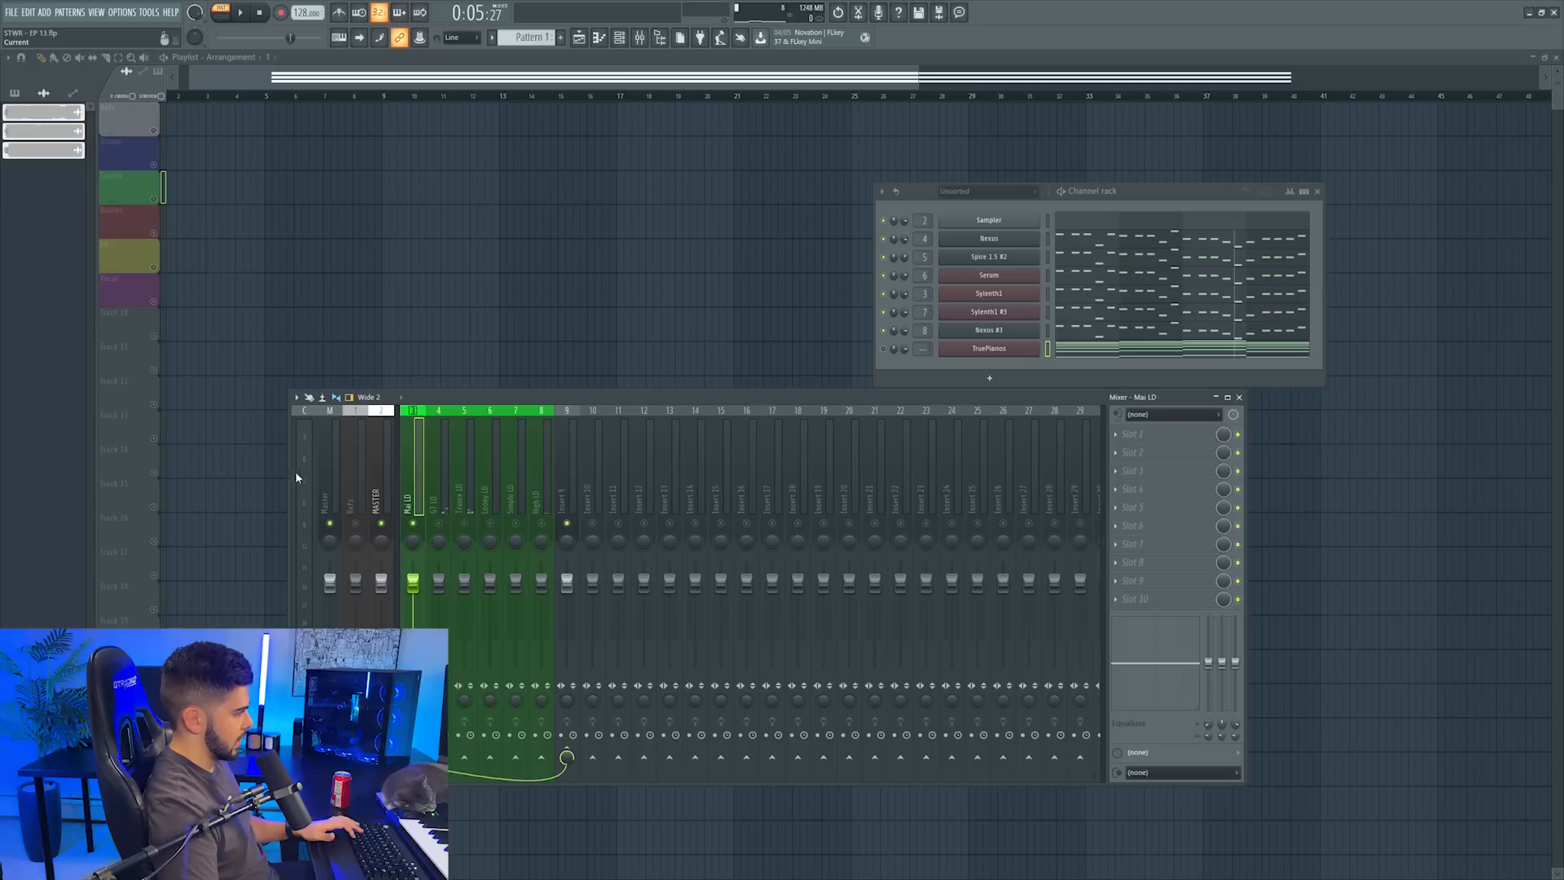
{"action": "key", "text": "space"}
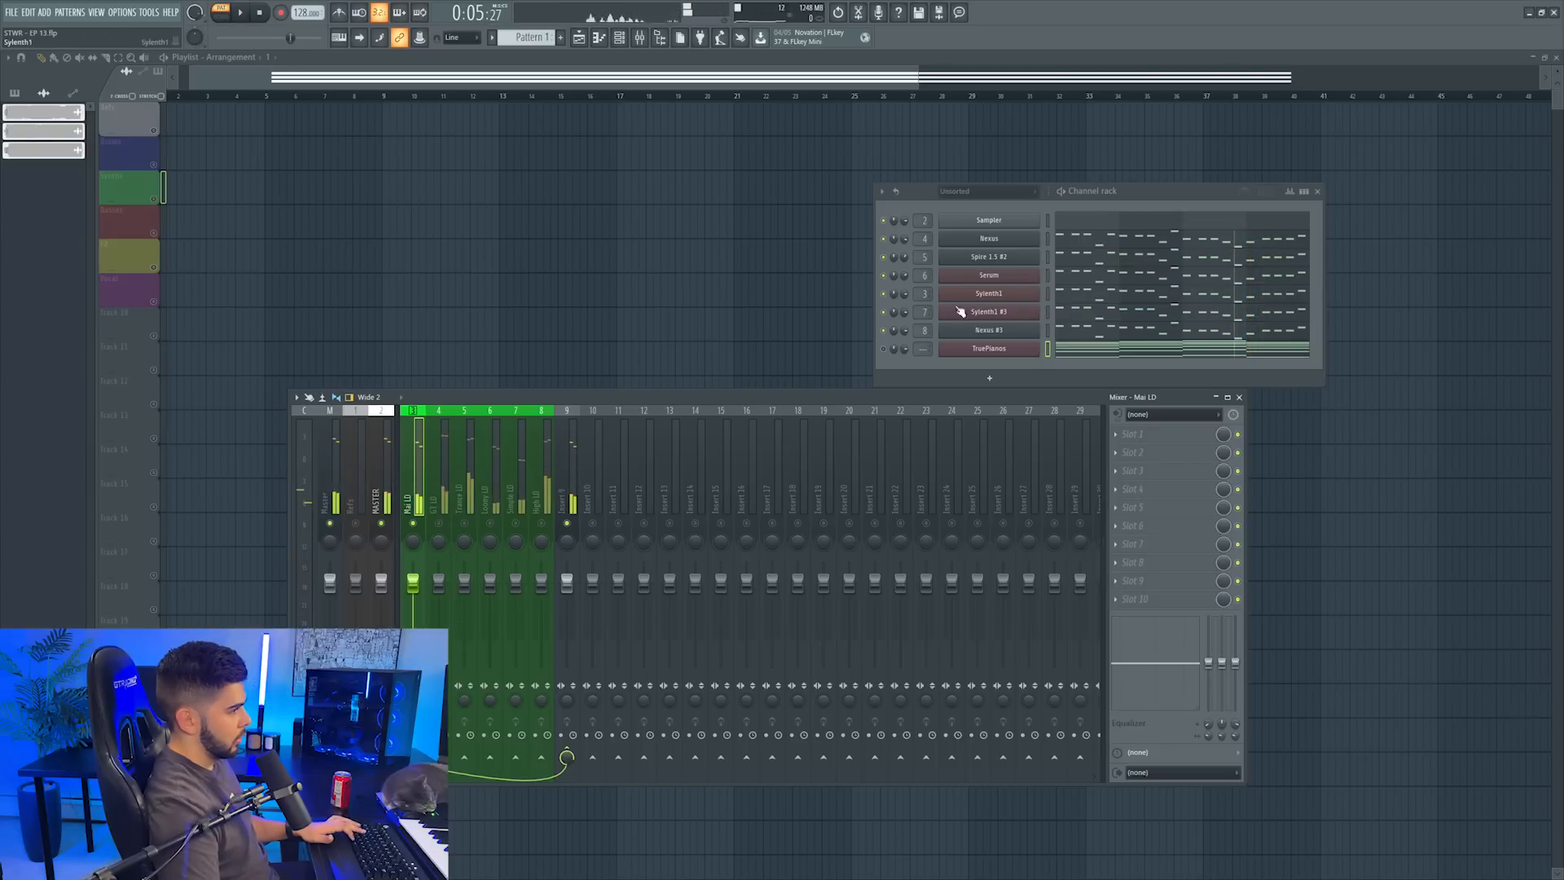
Adjust the Amp Env A release of Sylenth1 to about 5.27 while the melody plays
{"action": "left_click", "coordinate": [1007, 297]}
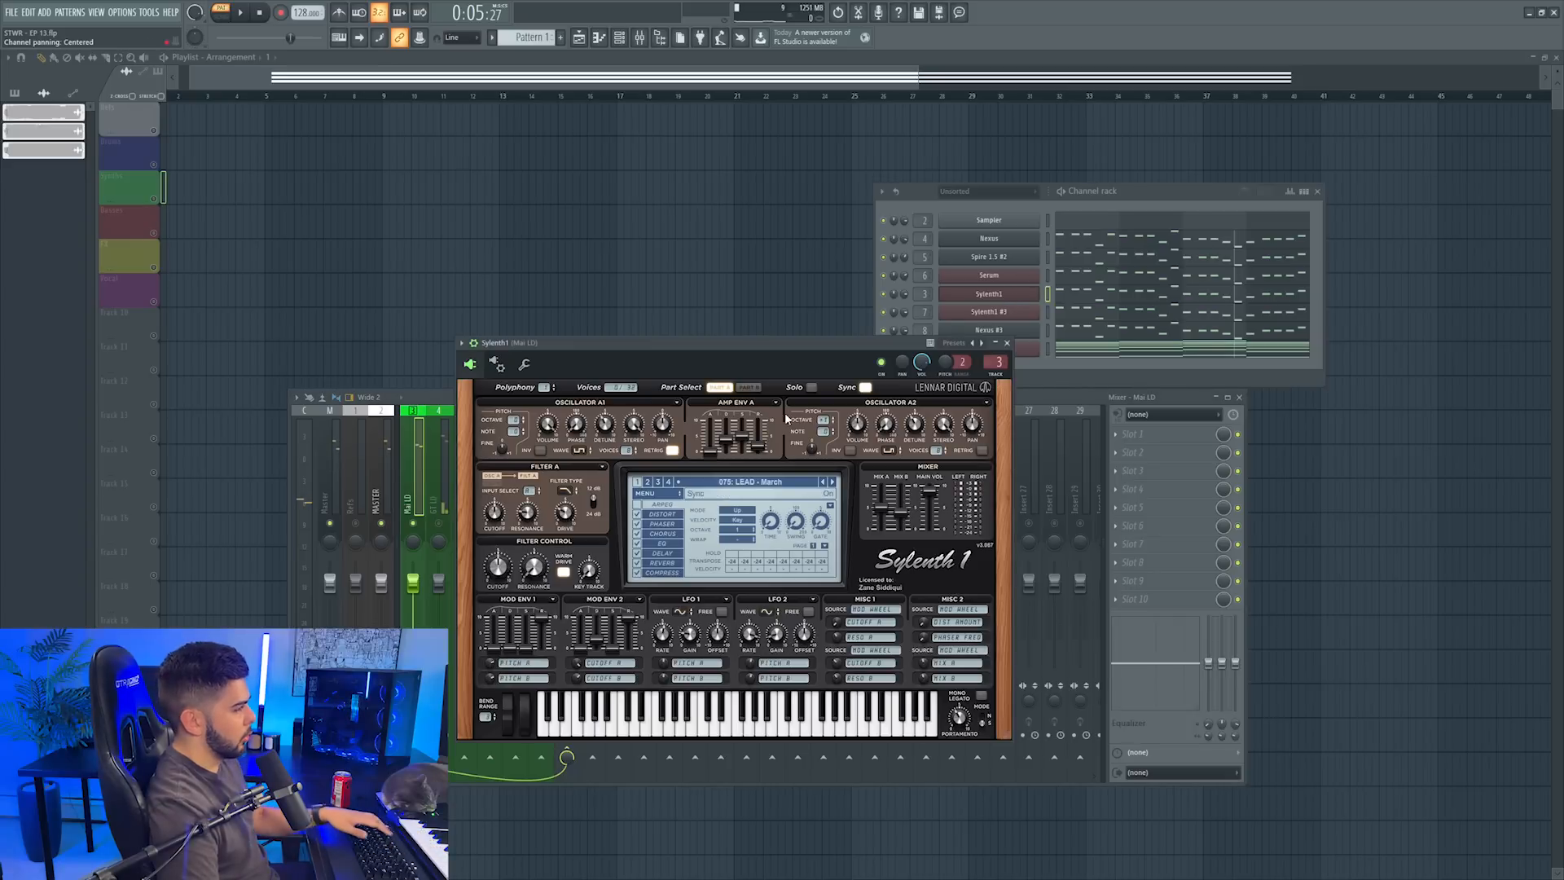
{"action": "left_click_drag", "start_coordinate": [758, 451], "coordinate": [765, 443]}
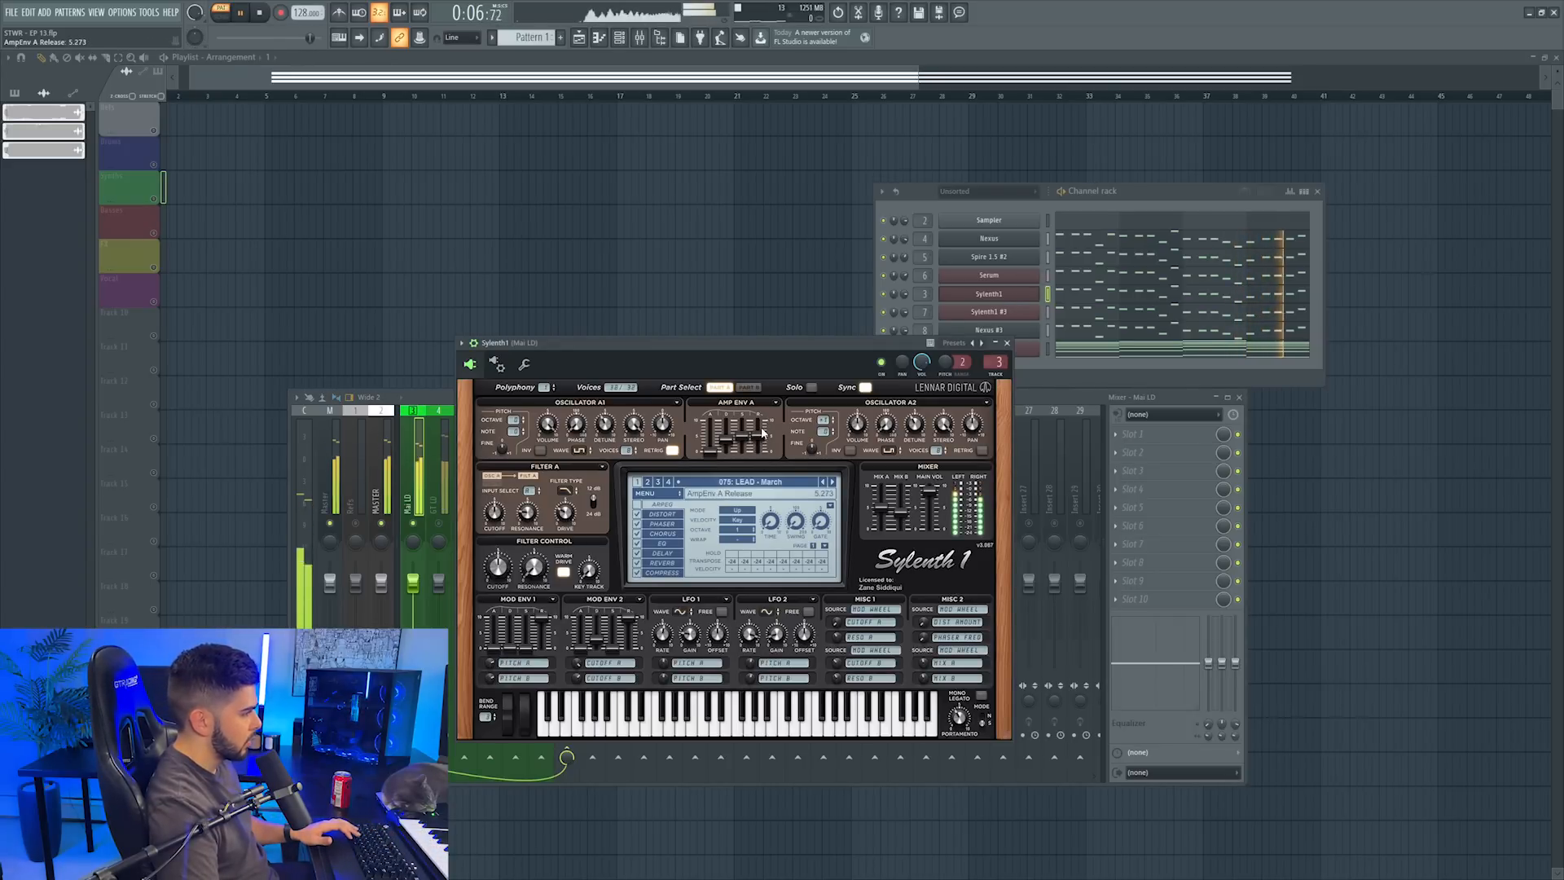
{"action": "key", "text": "Escape"}
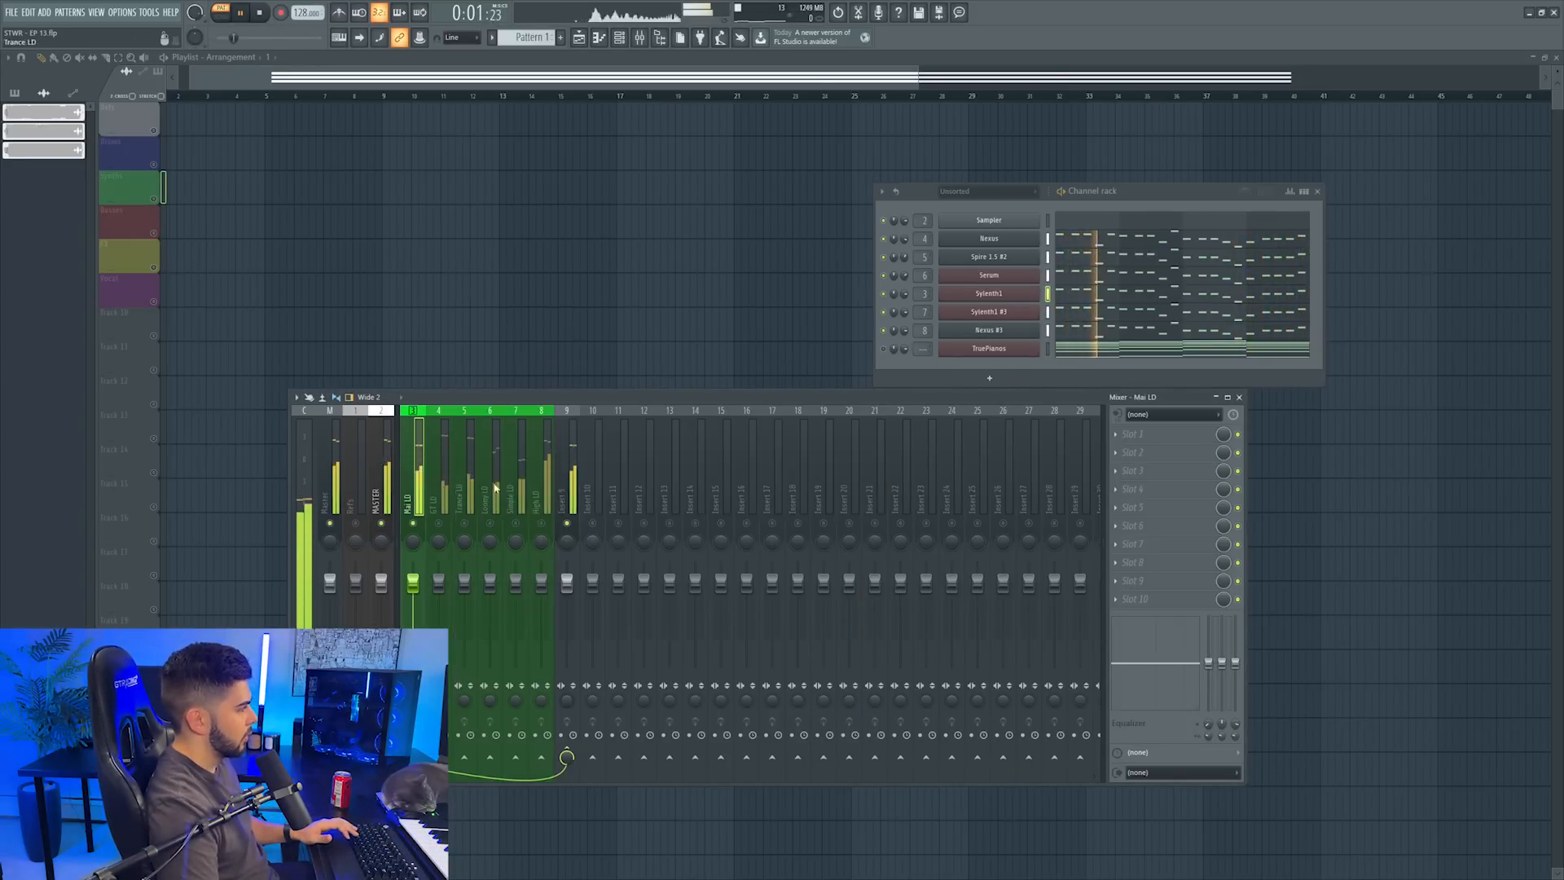
{"action": "key", "text": "space"}
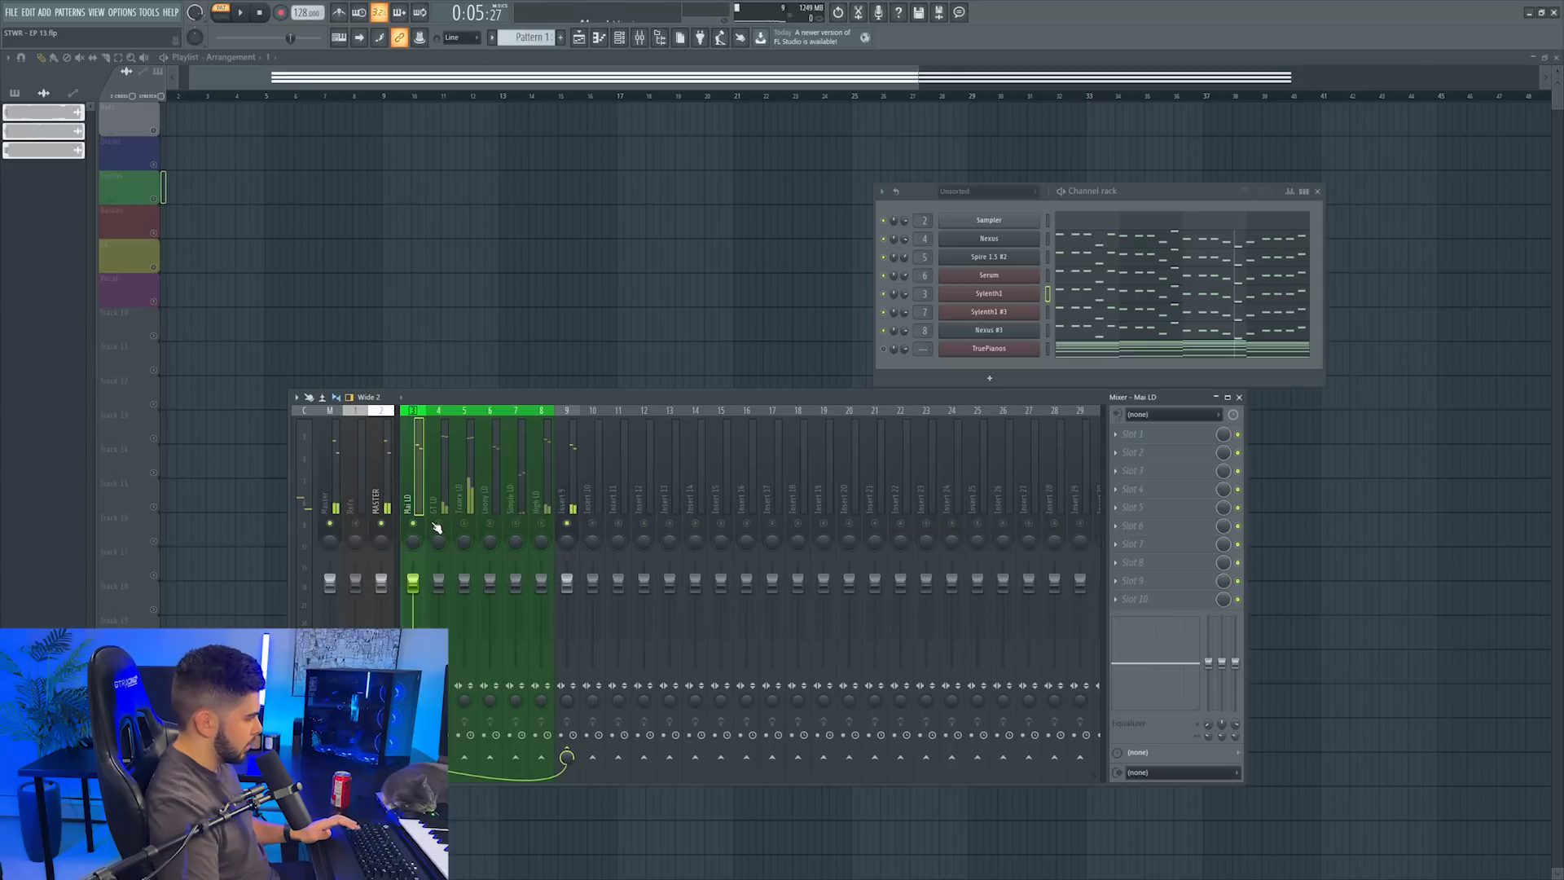
Move the High LD mixer track to position 4, directly beside the Mai LD track
{"action": "left_click", "coordinate": [544, 501]}
{"action": "key", "text": "alt+Left"}
{"action": "key", "text": "alt+Left"}
{"action": "key", "text": "alt+Left"}
{"action": "key", "text": "alt+Left"}
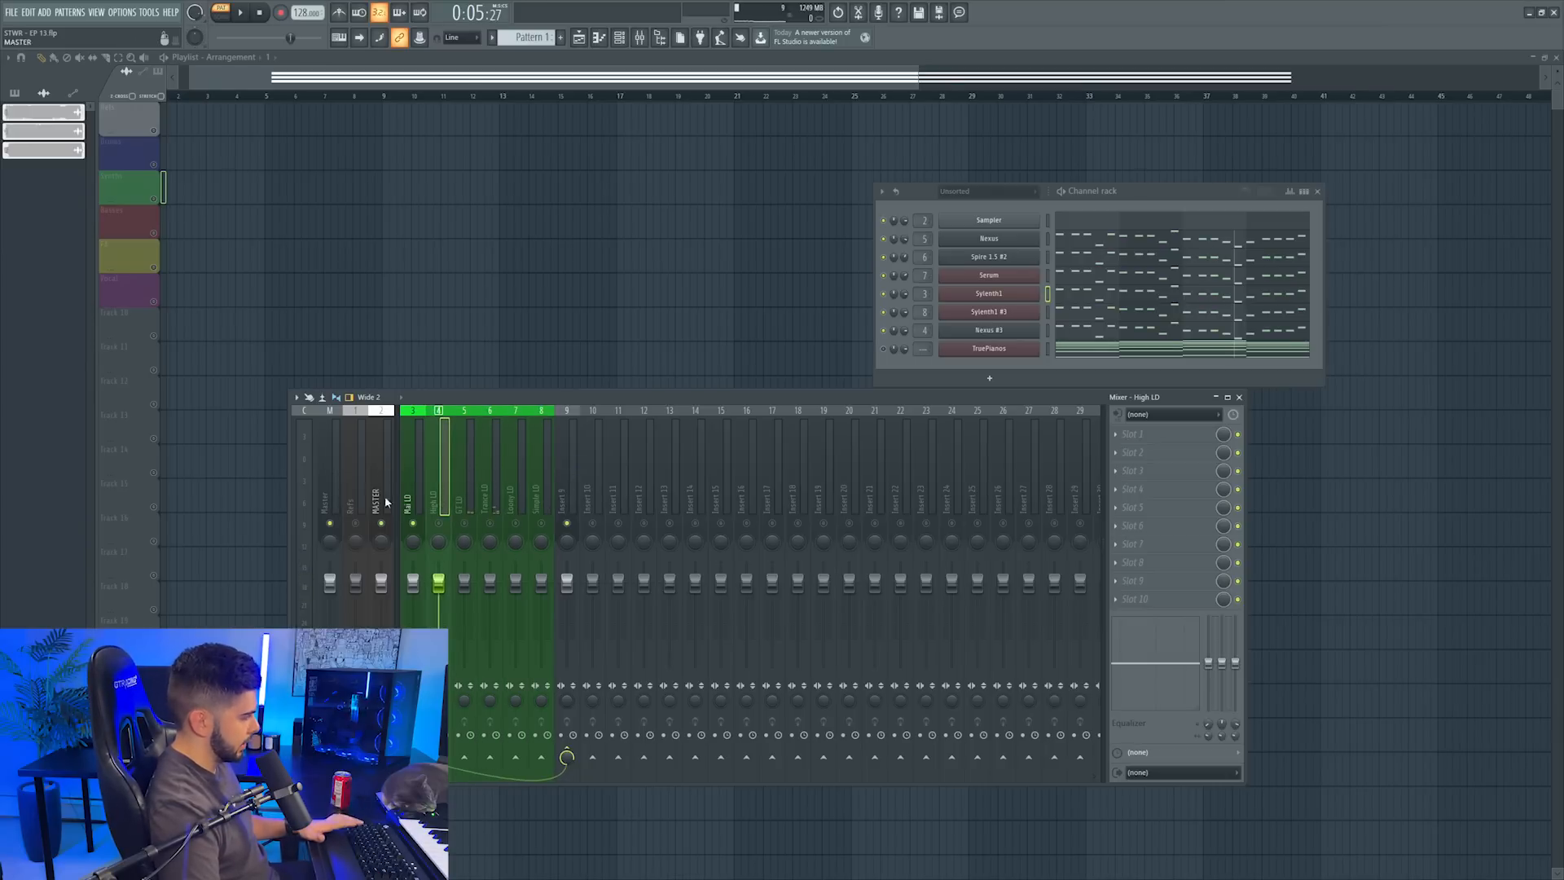
Lower the High LD mixer fader while the lead melody plays, toggling the track to compare the balance
{"action": "key", "text": "space"}
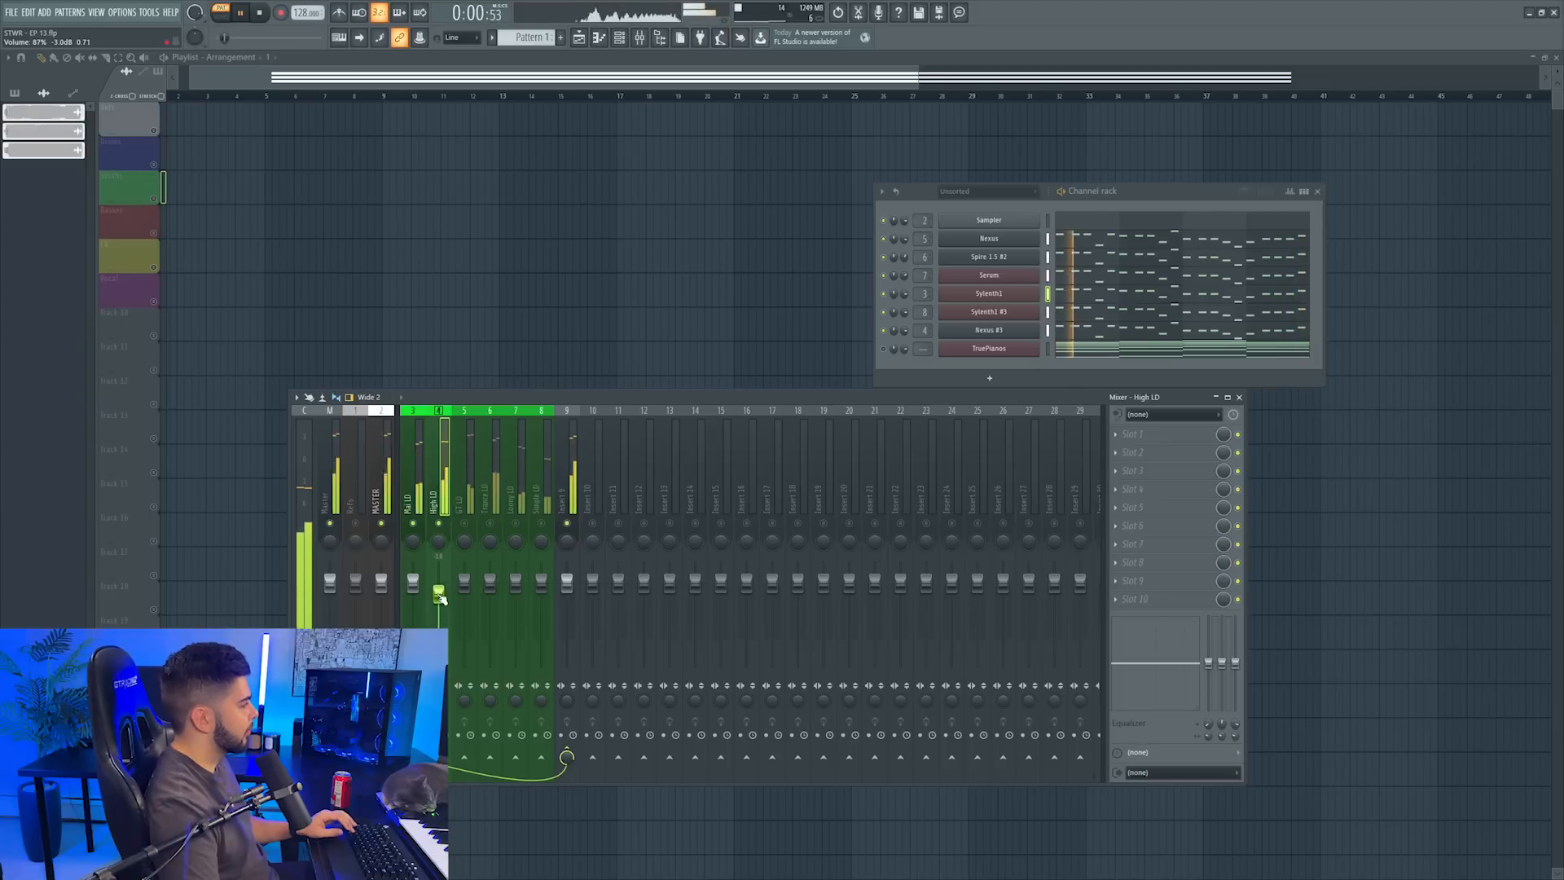
{"action": "scroll", "coordinate": [440, 591], "scroll_direction": "up", "scroll_amount": 3}
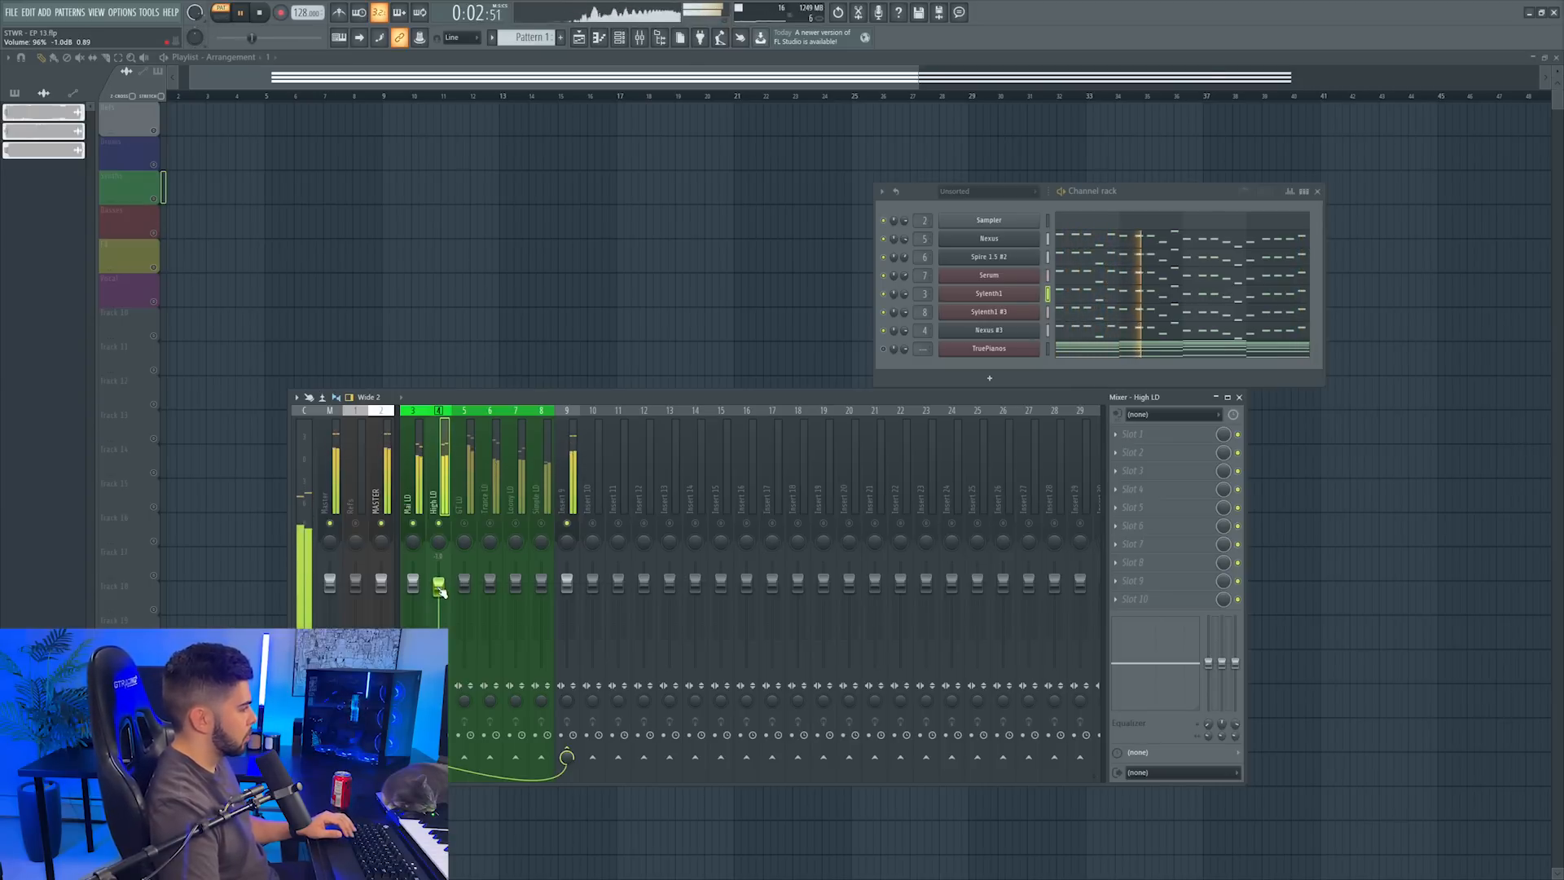
{"action": "left_click", "coordinate": [441, 528]}
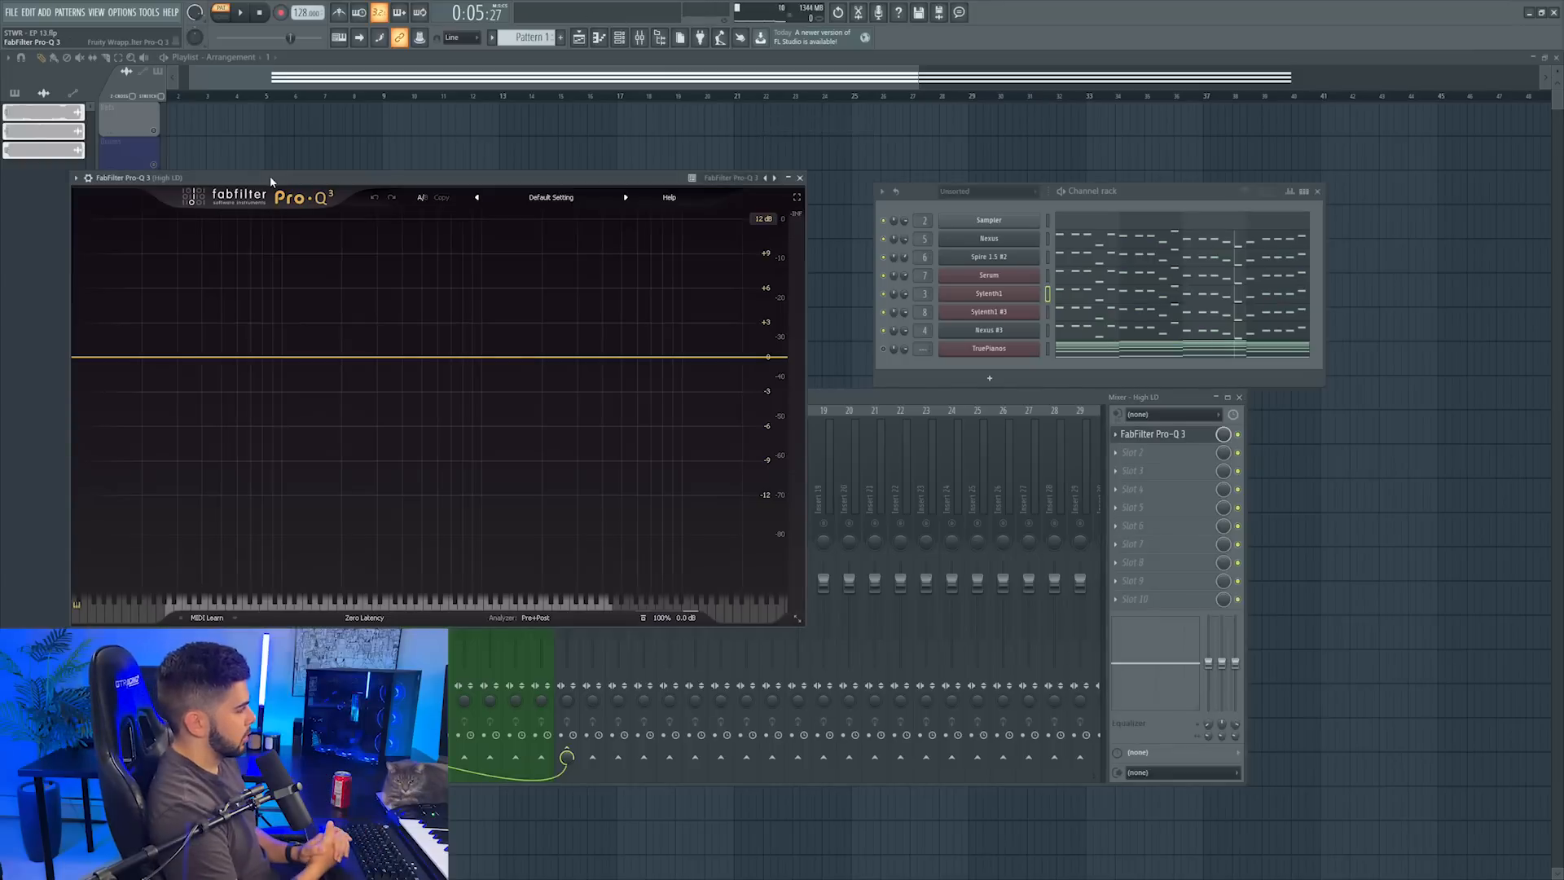
Add an 18 dB/oct High Cut band to High LD's FabFilter Pro-Q 3 and move its cutoff into the upper treble
{"action": "left_click_drag", "start_coordinate": [262, 174], "coordinate": [628, 195]}
{"action": "key", "text": "space"}
{"action": "left_click", "coordinate": [1035, 377]}
{"action": "left_click", "coordinate": [900, 577]}
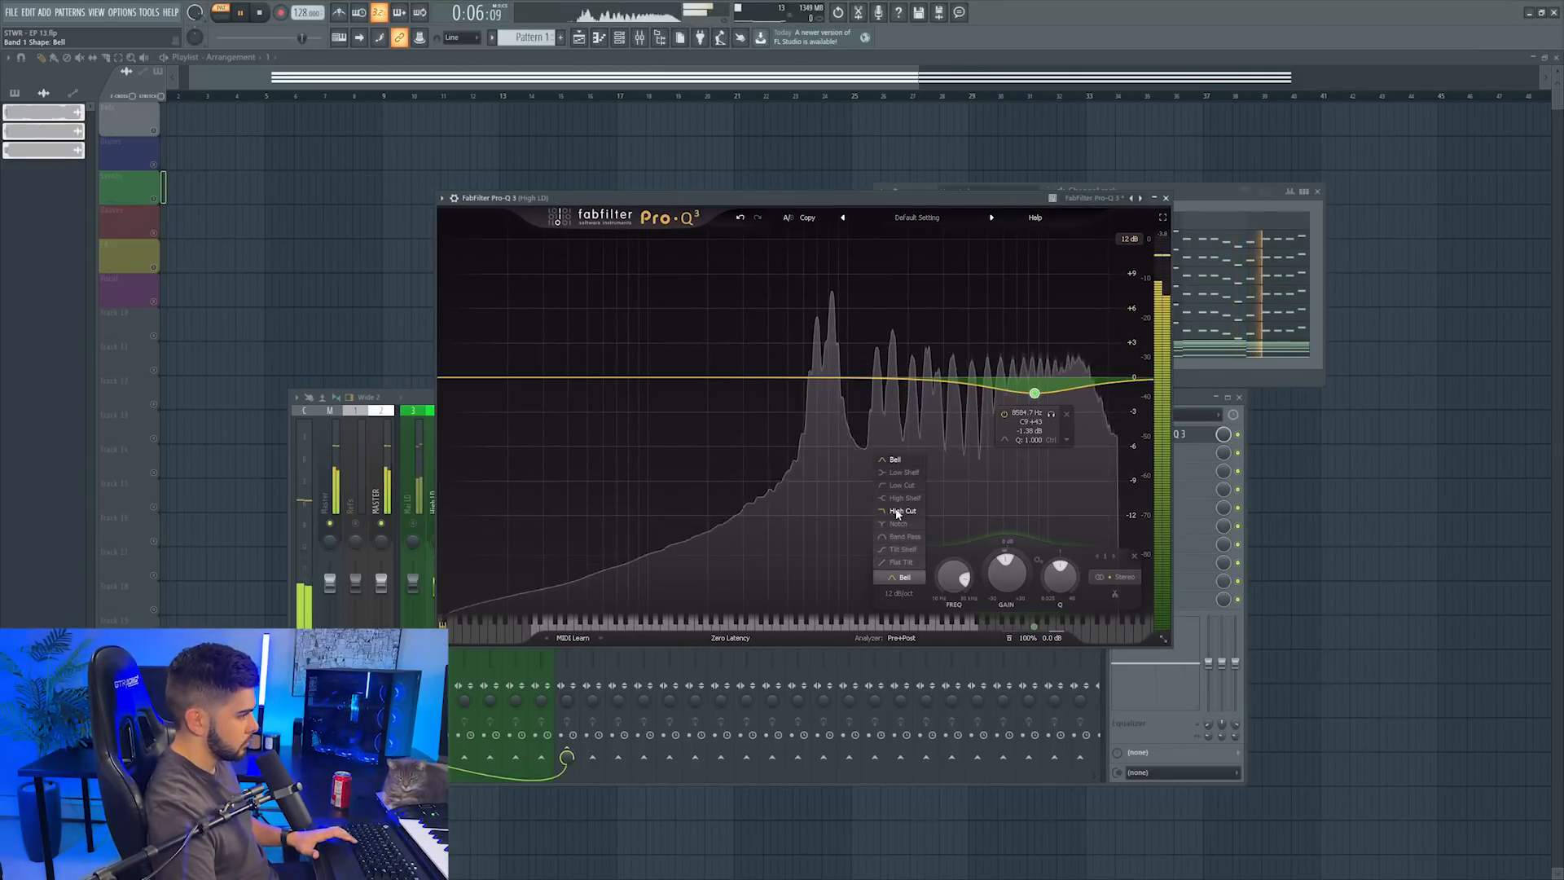
{"action": "left_click", "coordinate": [900, 515]}
{"action": "left_click", "coordinate": [901, 594]}
{"action": "left_click", "coordinate": [914, 635]}
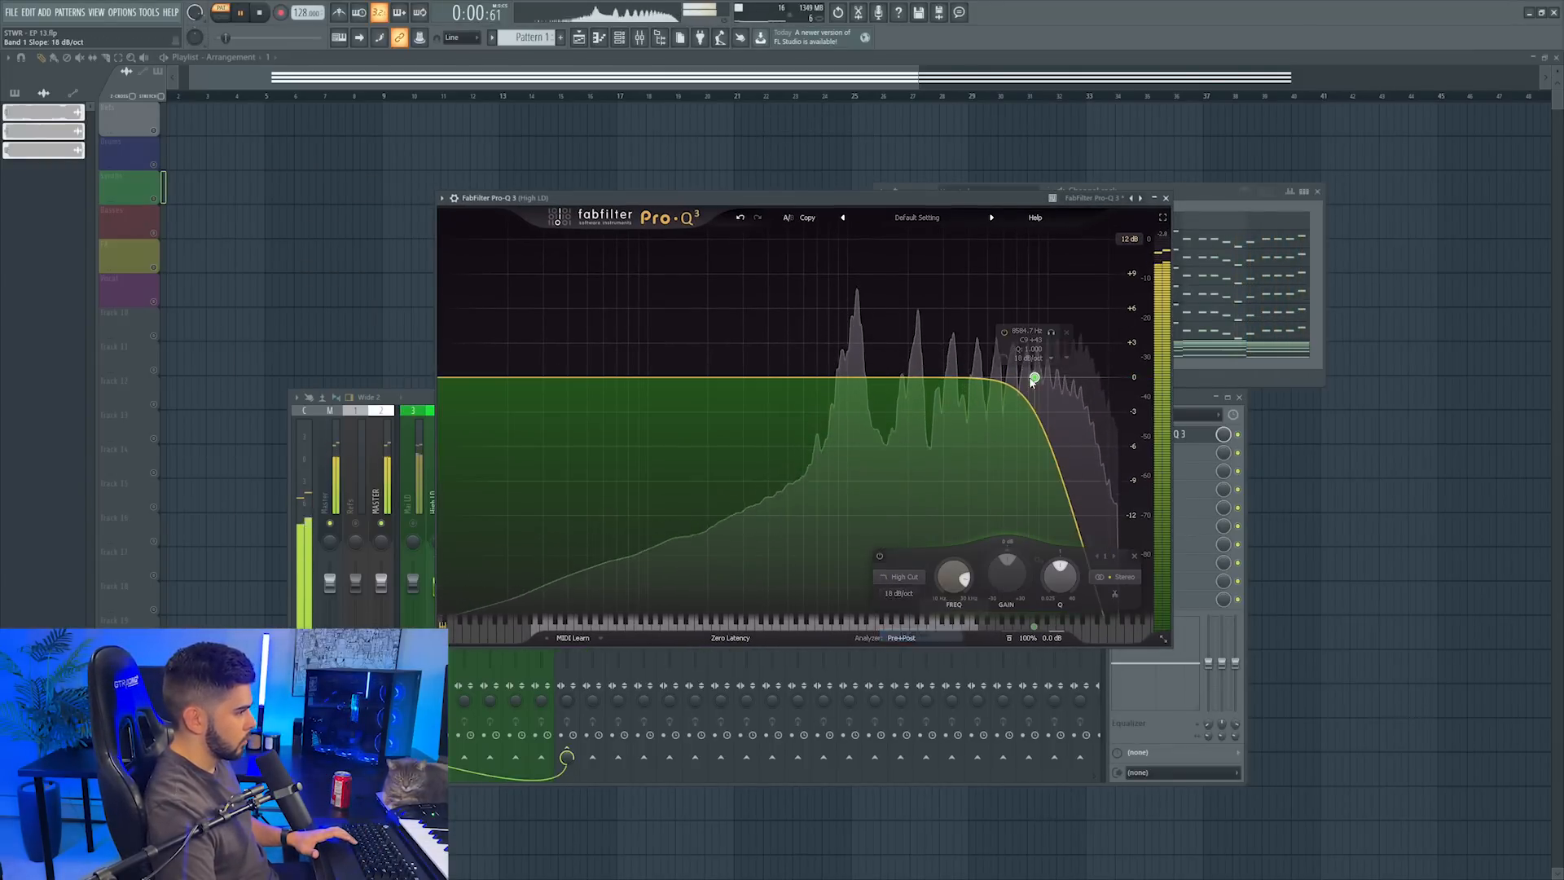
{"action": "left_click_drag", "start_coordinate": [1034, 378], "coordinate": [1100, 334]}
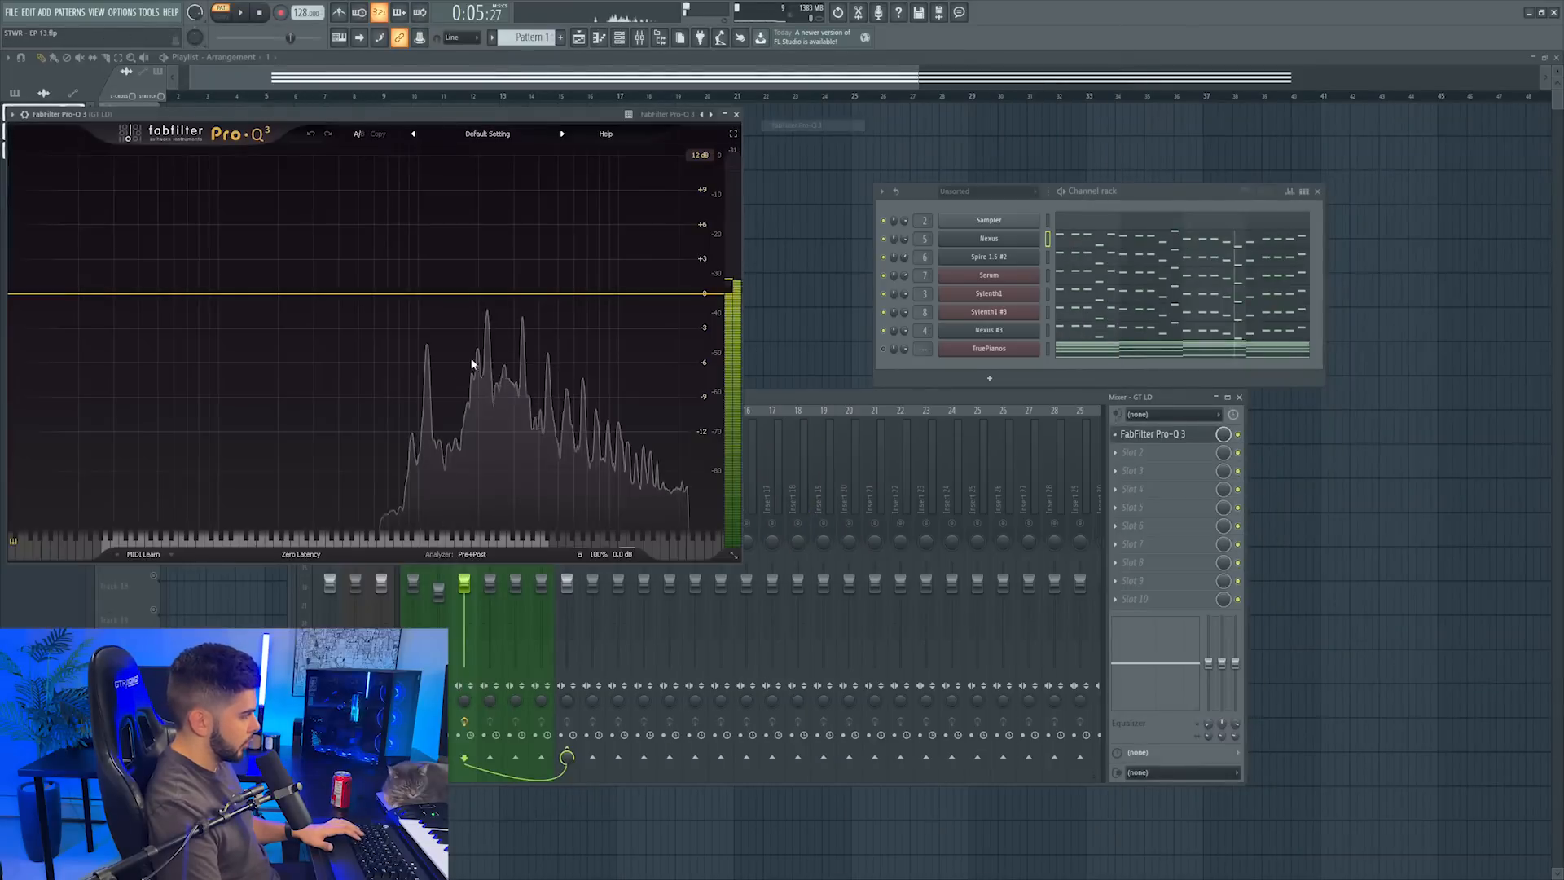
Add a Low Cut at about 240 Hz in GT LD's FabFilter Pro-Q 3 and sweep a narrow soloed bell band through the highs
{"action": "left_click_drag", "start_coordinate": [370, 114], "coordinate": [687, 216]}
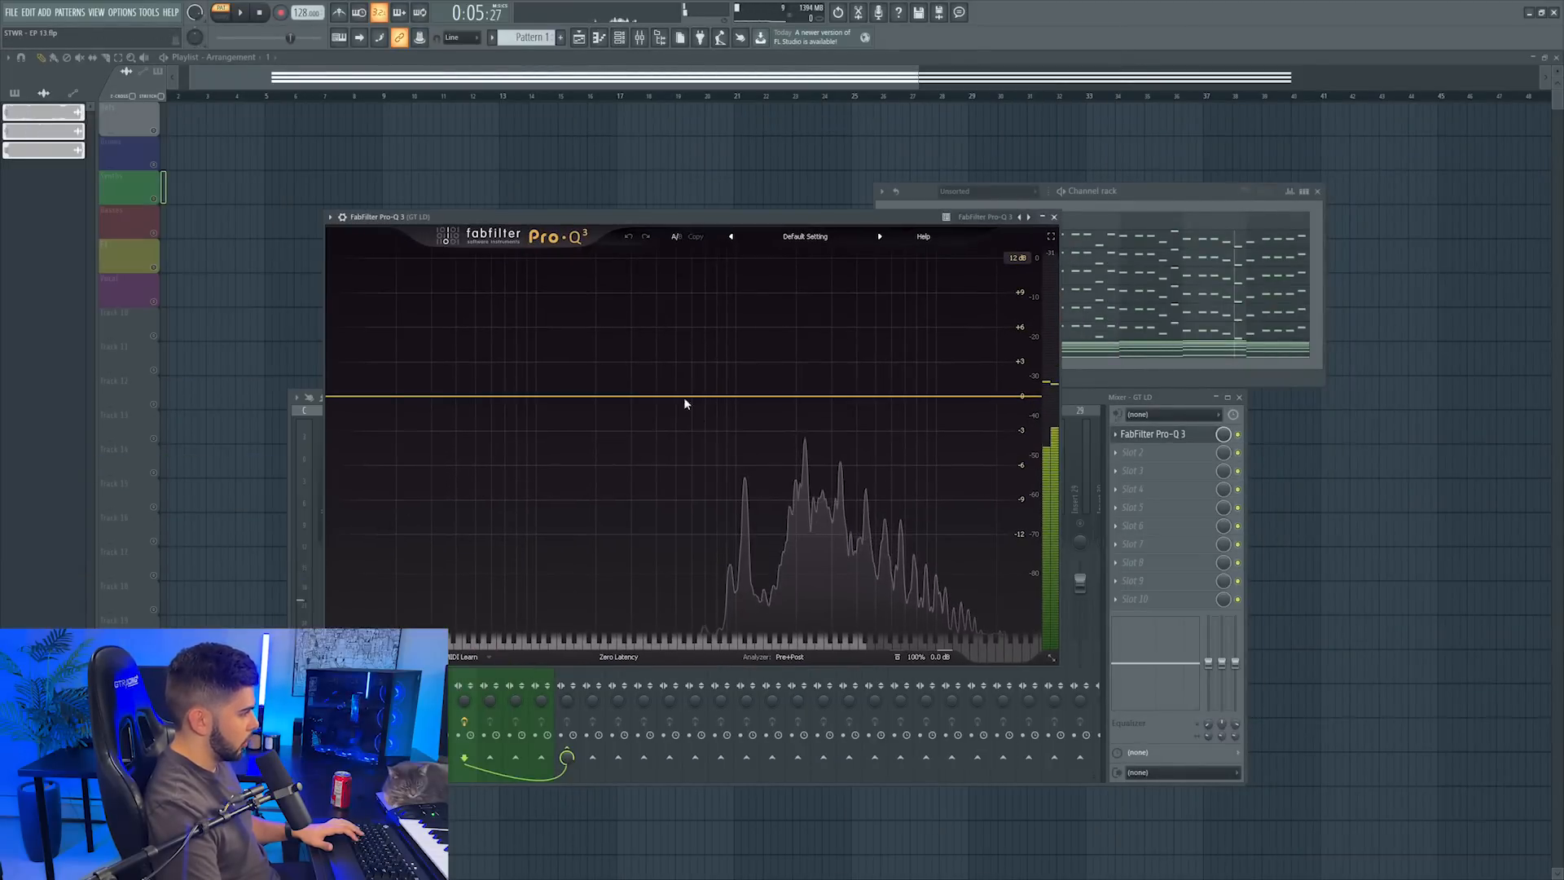
{"action": "double_click", "coordinate": [615, 429]}
{"action": "left_click", "coordinate": [510, 597]}
{"action": "left_click", "coordinate": [491, 506]}
{"action": "key", "text": "space"}
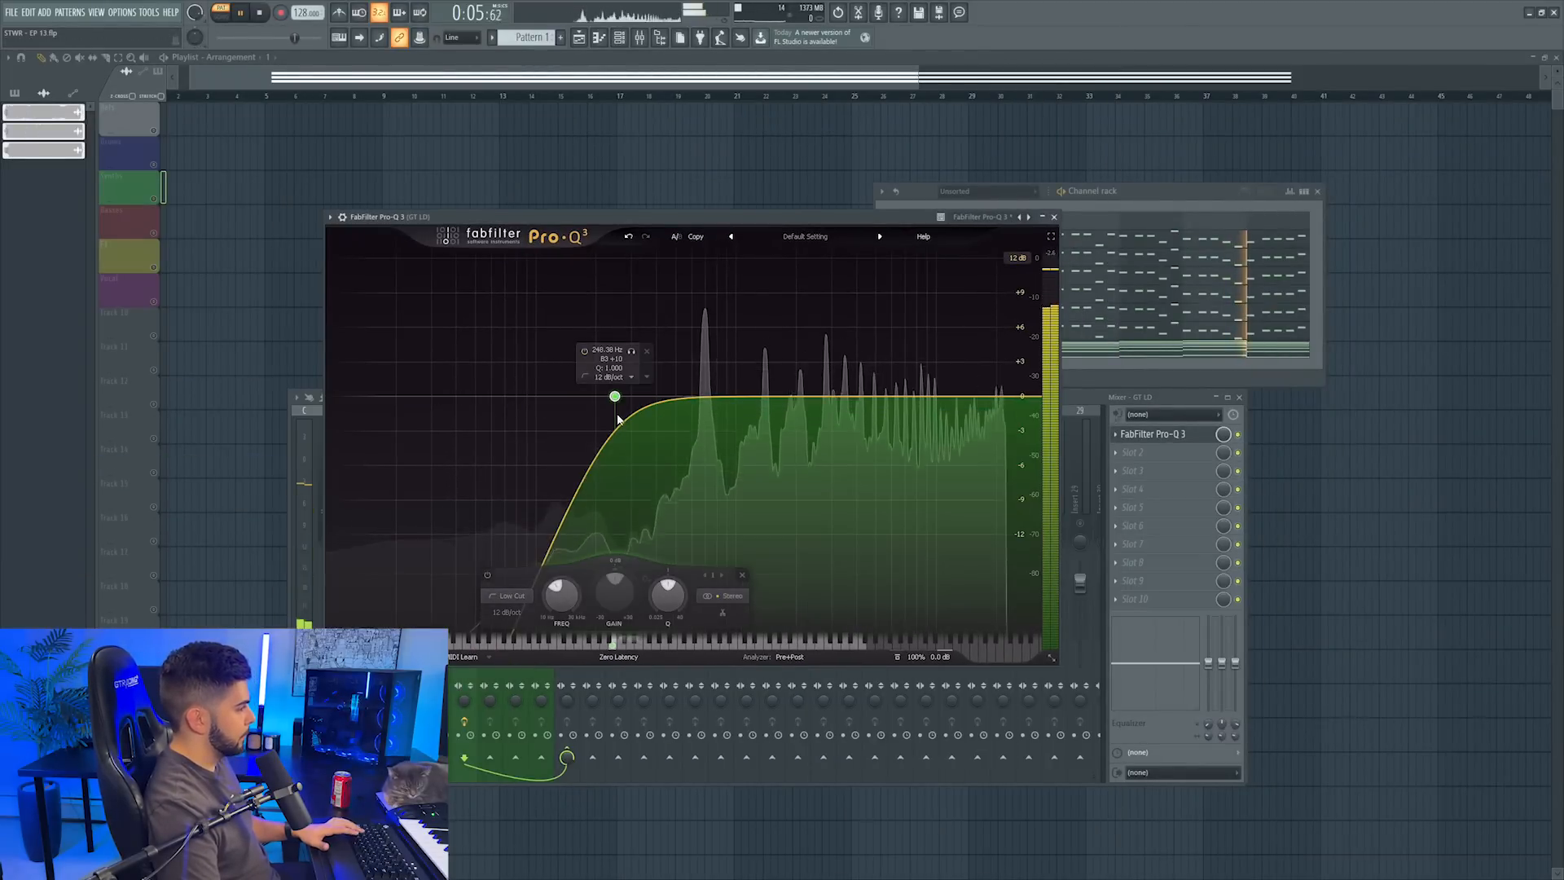
{"action": "left_click", "coordinate": [507, 613]}
{"action": "left_click", "coordinate": [526, 667]}
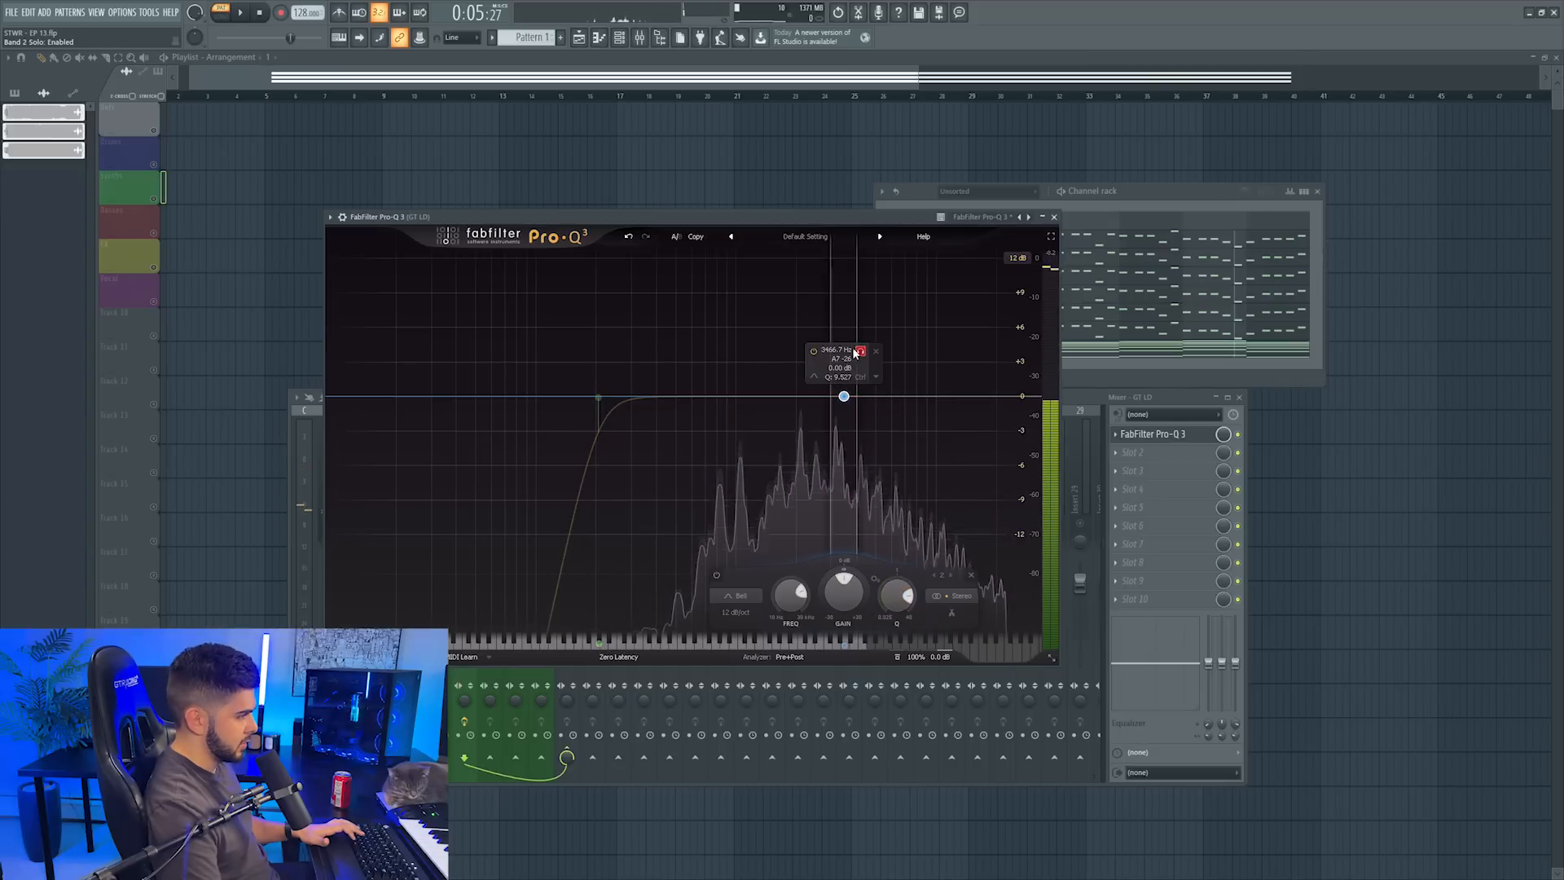
{"action": "key", "text": "space"}
{"action": "left_click_drag", "start_coordinate": [854, 350], "coordinate": [909, 344]}
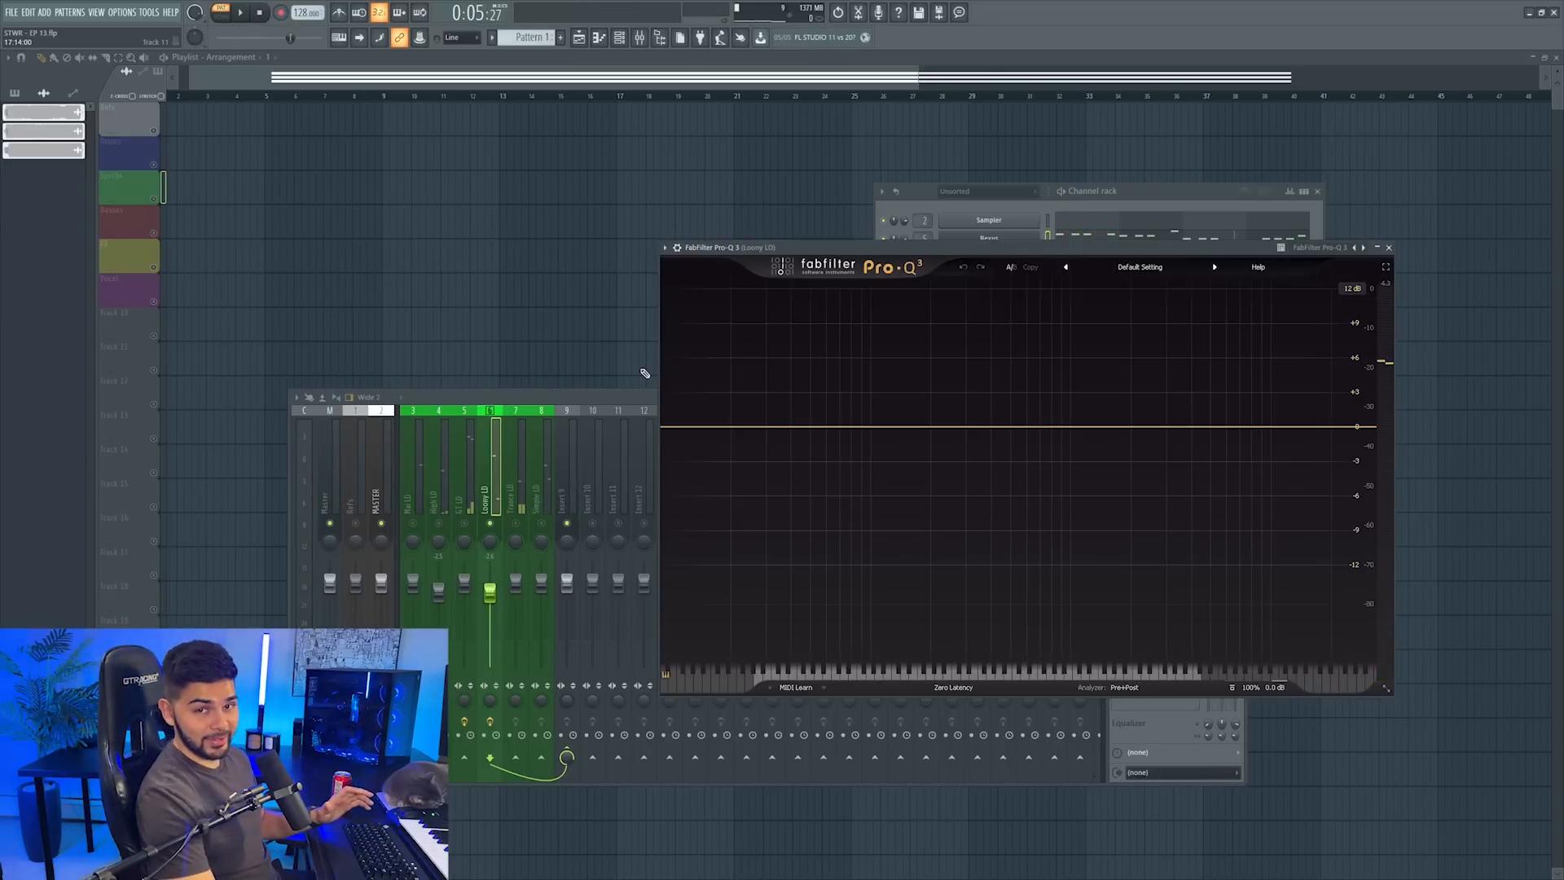
Add a High Cut band in mixer track 6's FabFilter Pro-Q 3 and raise its cutoff well above 1 kHz
{"action": "left_click_drag", "start_coordinate": [942, 247], "coordinate": [795, 232]}
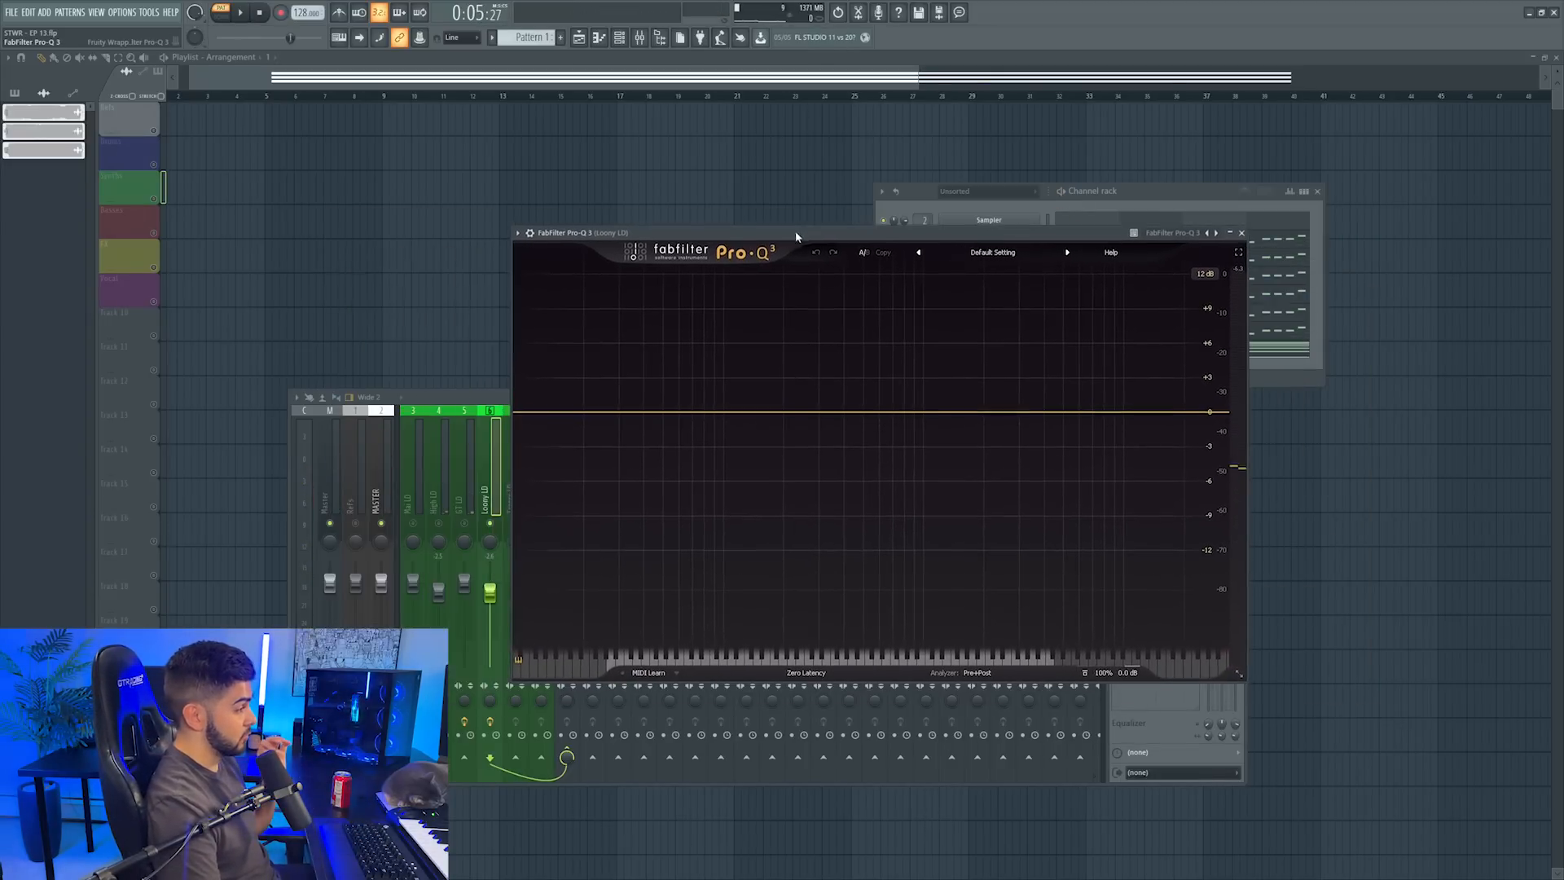
{"action": "left_click_drag", "start_coordinate": [926, 413], "coordinate": [935, 422]}
{"action": "left_click", "coordinate": [828, 611]}
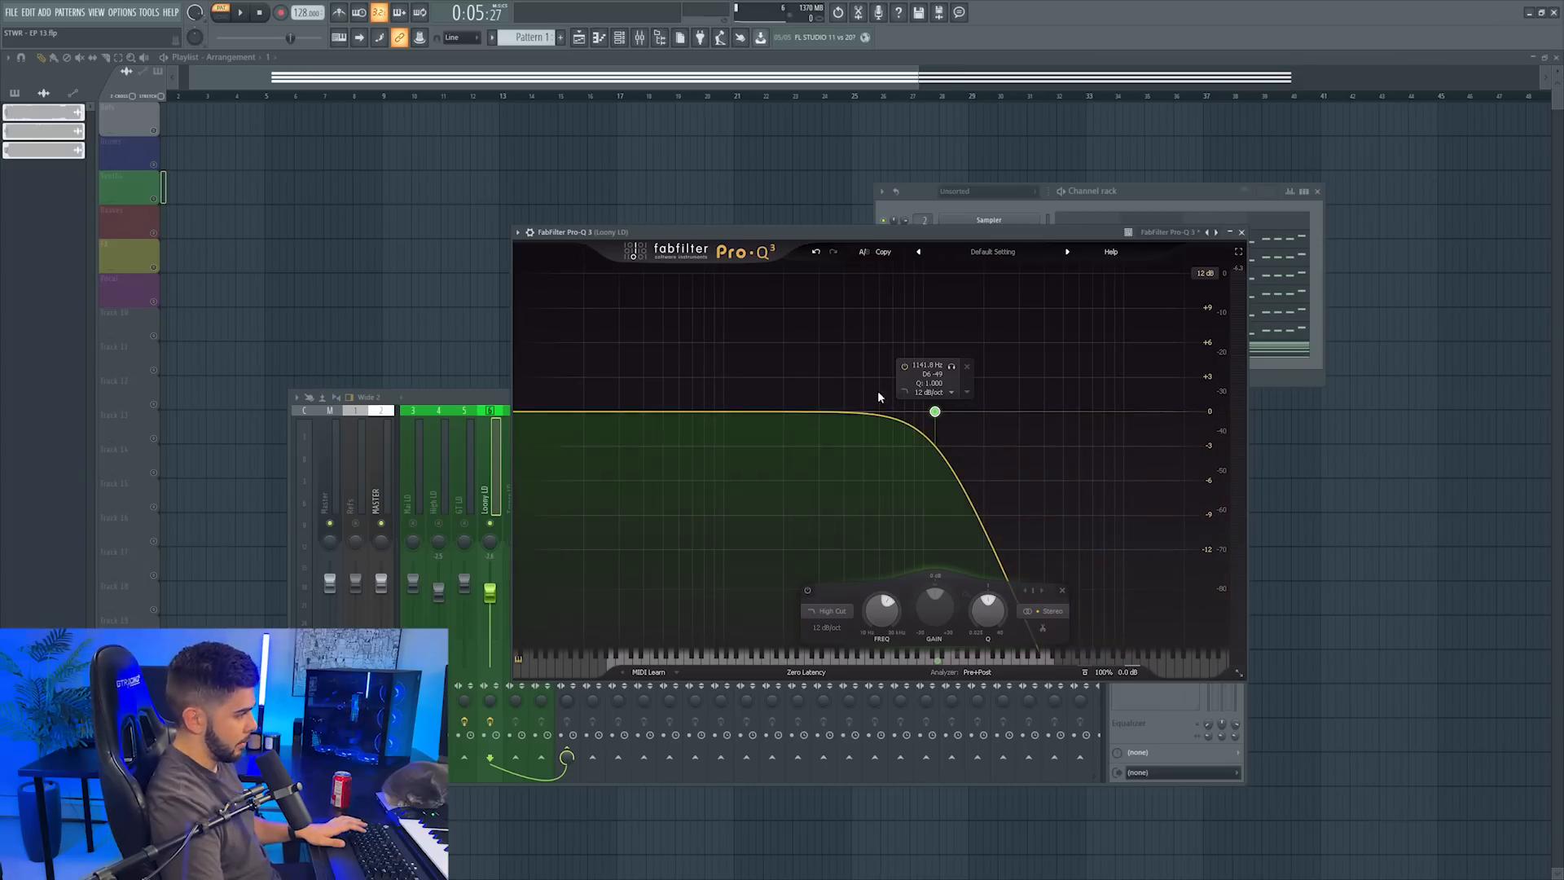
{"action": "left_click_drag", "start_coordinate": [935, 412], "coordinate": [1043, 412]}
{"action": "key", "text": "space"}
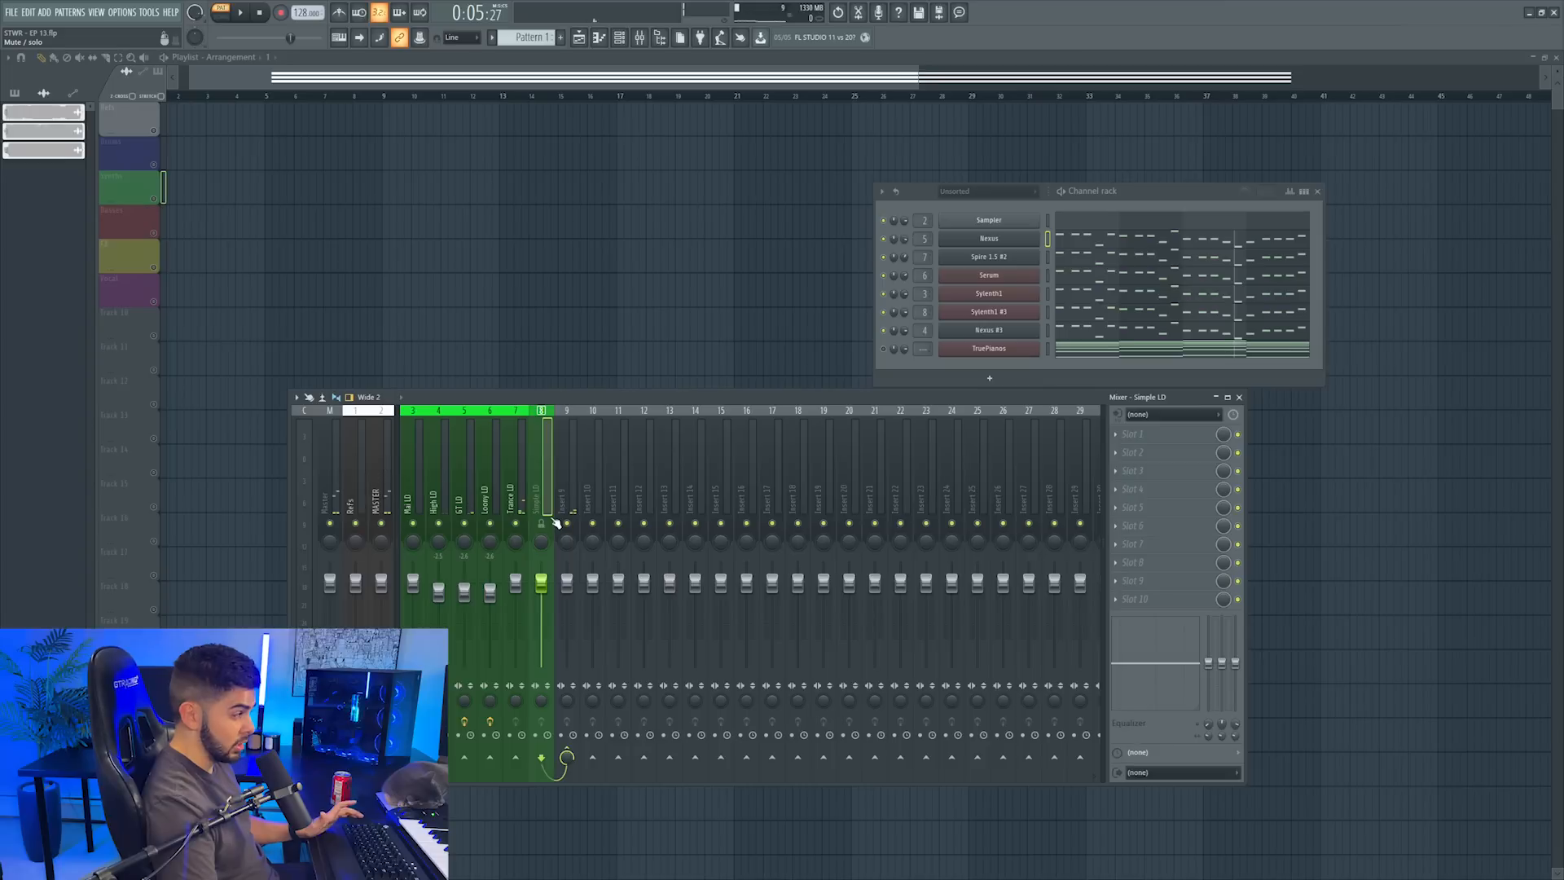
Compare the lead stack with and without Trance LD, then lower that track's mixer fader
{"action": "left_click", "coordinate": [483, 501]}
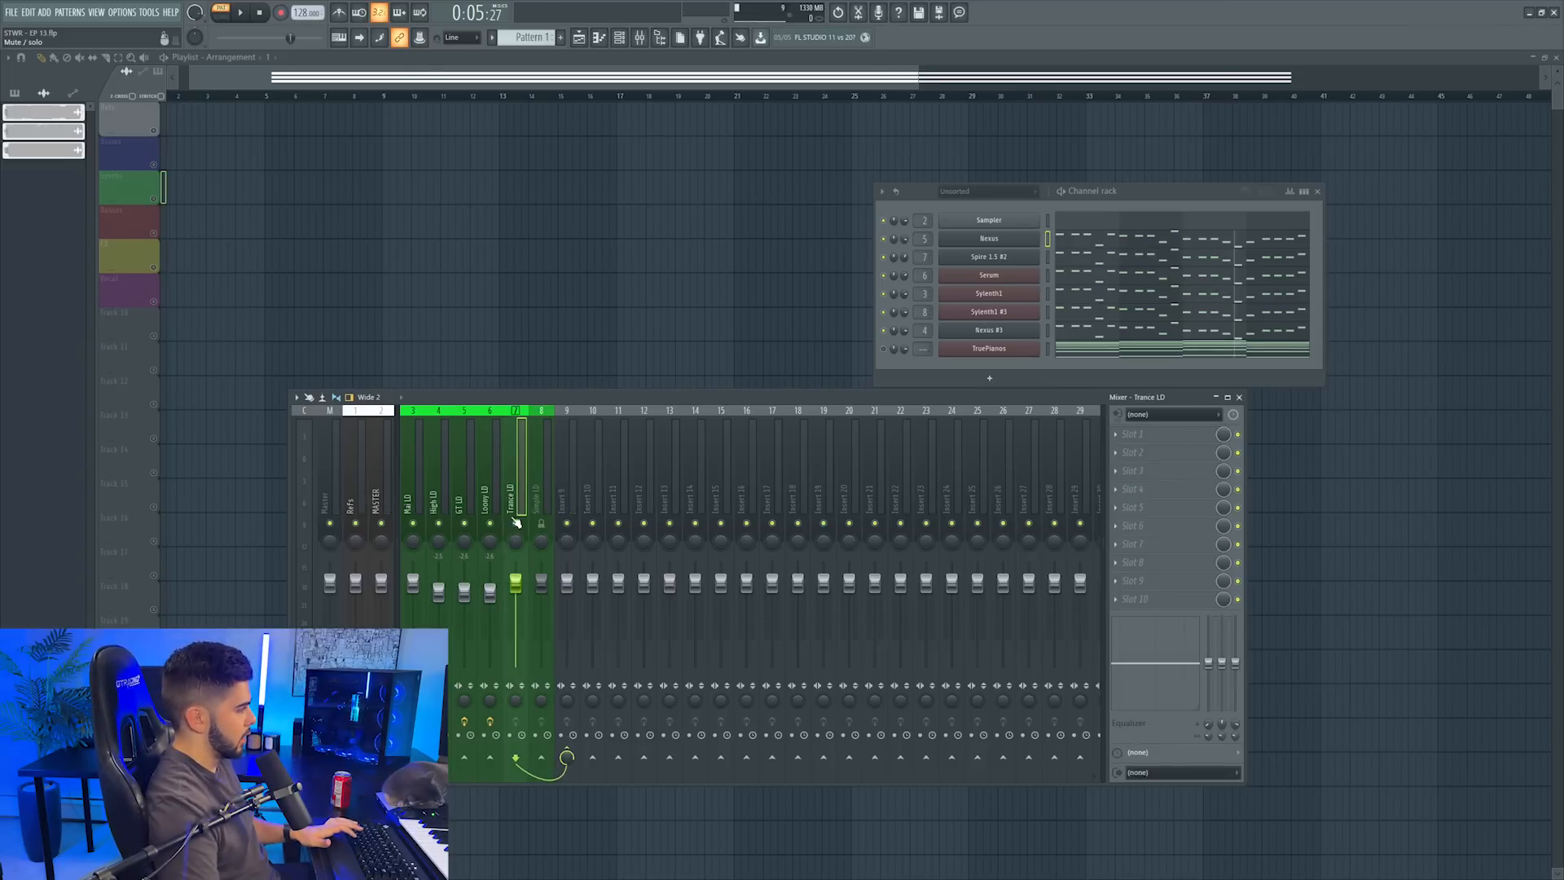
{"action": "left_click", "coordinate": [516, 523], "text": "ctrl"}
{"action": "key", "text": "space"}
{"action": "key", "text": "space"}
{"action": "left_click", "coordinate": [519, 522], "text": "ctrl"}
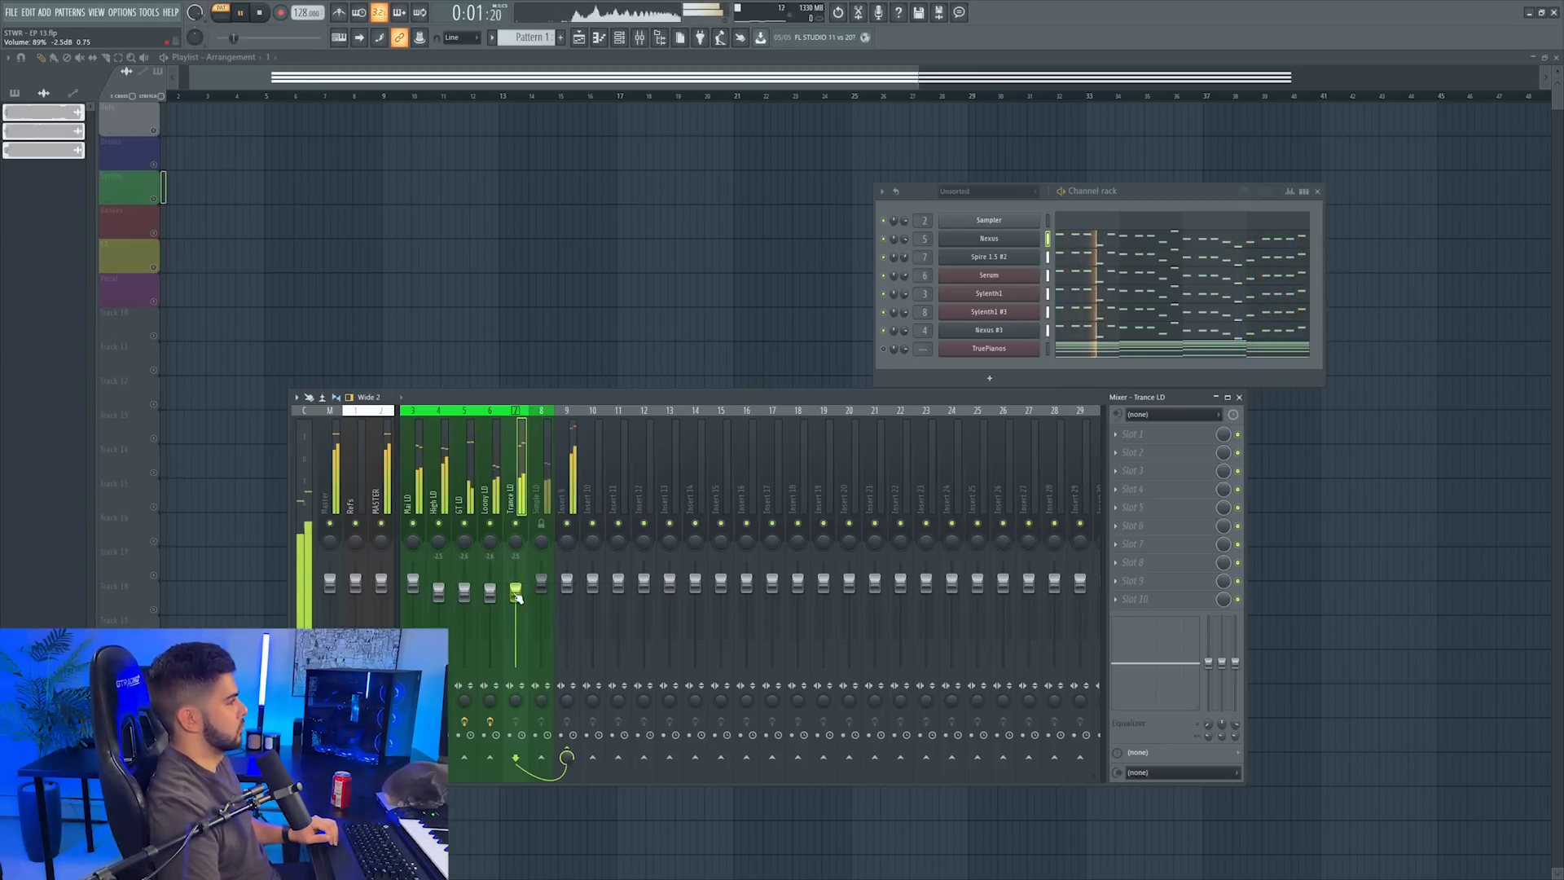
{"action": "key", "text": "space"}
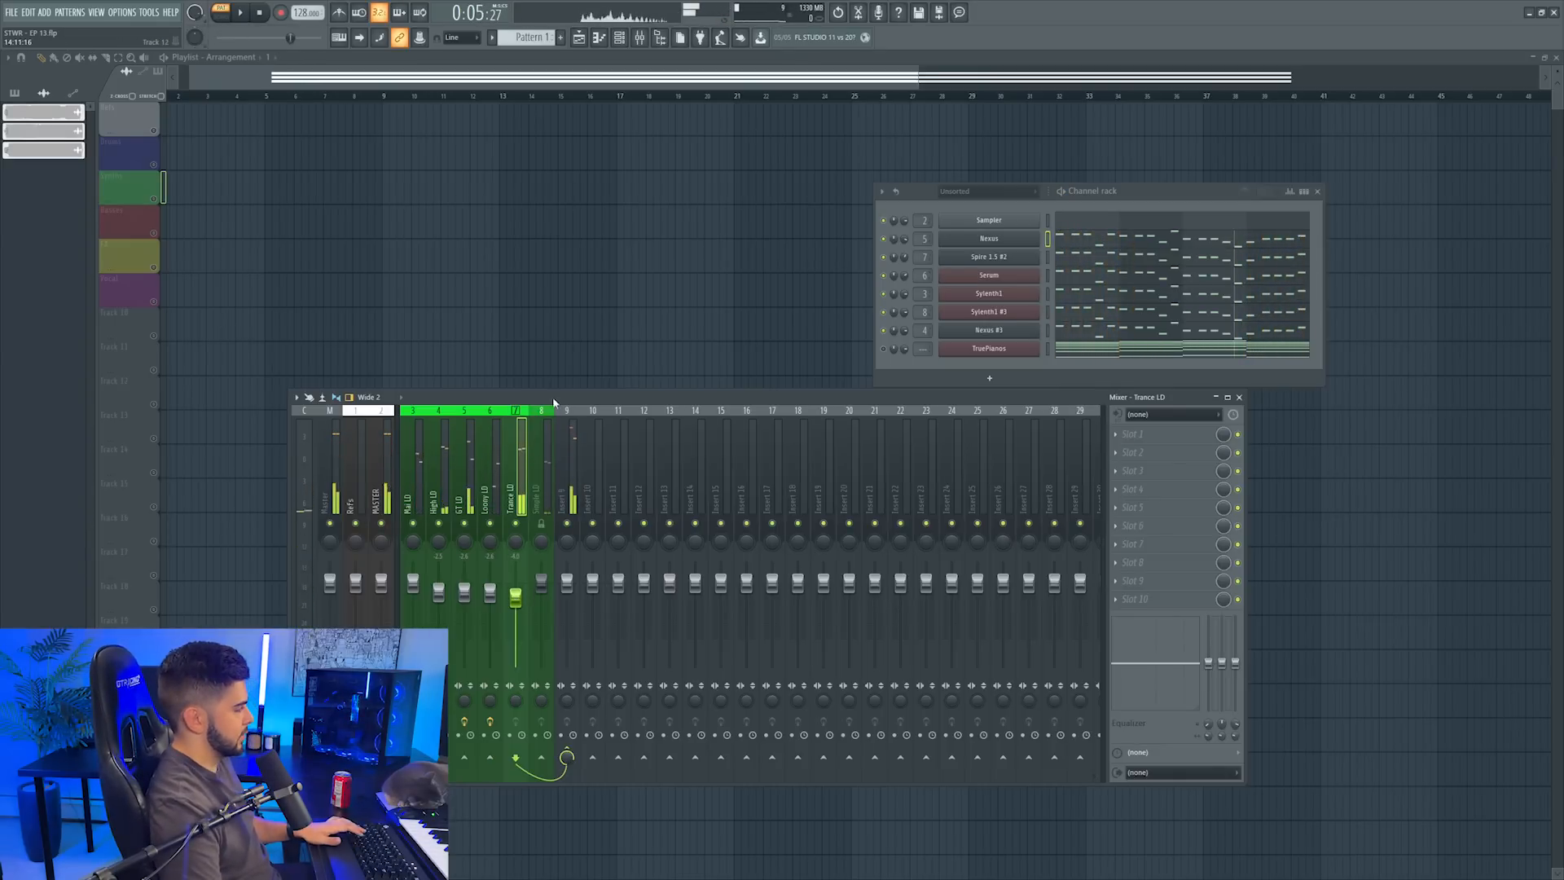
Rename mixer track 9 as LEAD GRP and color it green like the lead tracks
{"action": "left_click", "coordinate": [818, 701]}
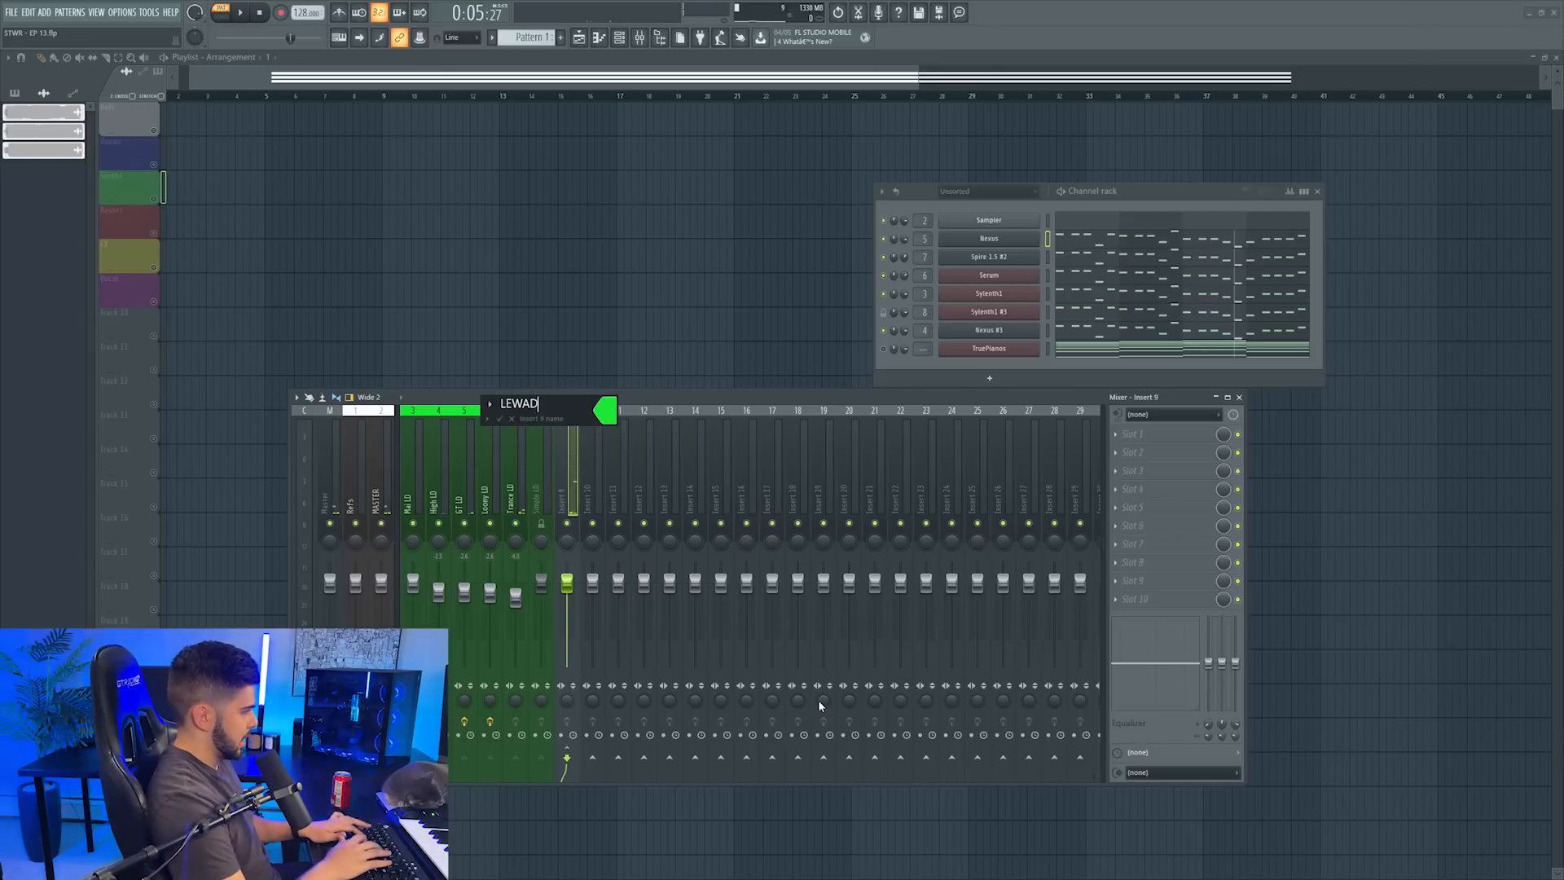
{"action": "type", "text": "LEAD GRP"}
{"action": "key", "text": "Return"}
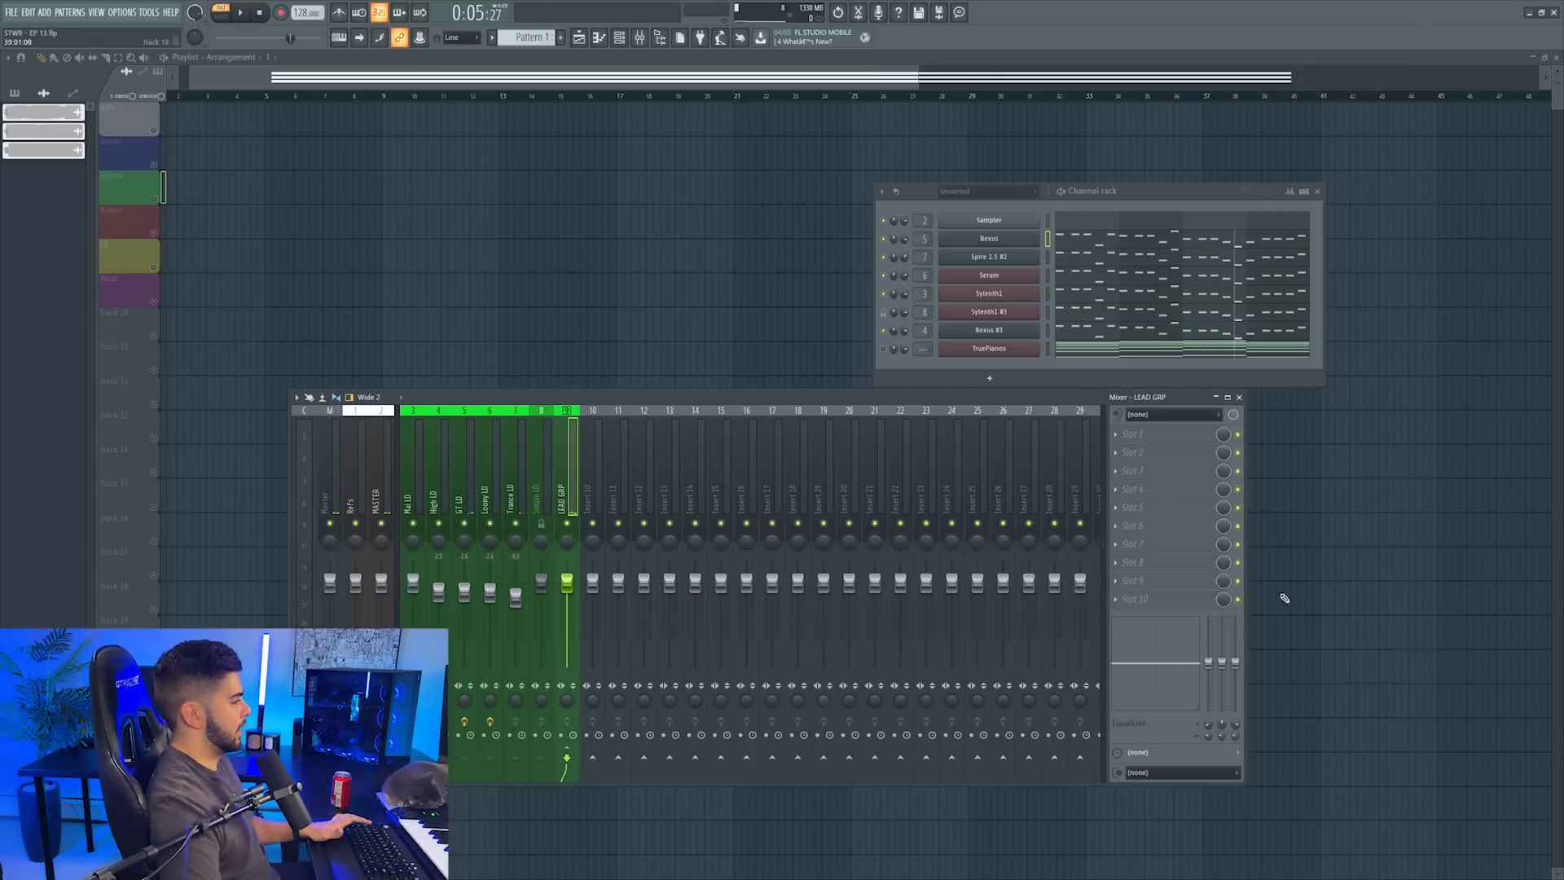
Load Supercharger, Maserati GTi Stereo and Noveltech Character in that order on the LEAD GRP track
{"action": "left_click", "coordinate": [1156, 440]}
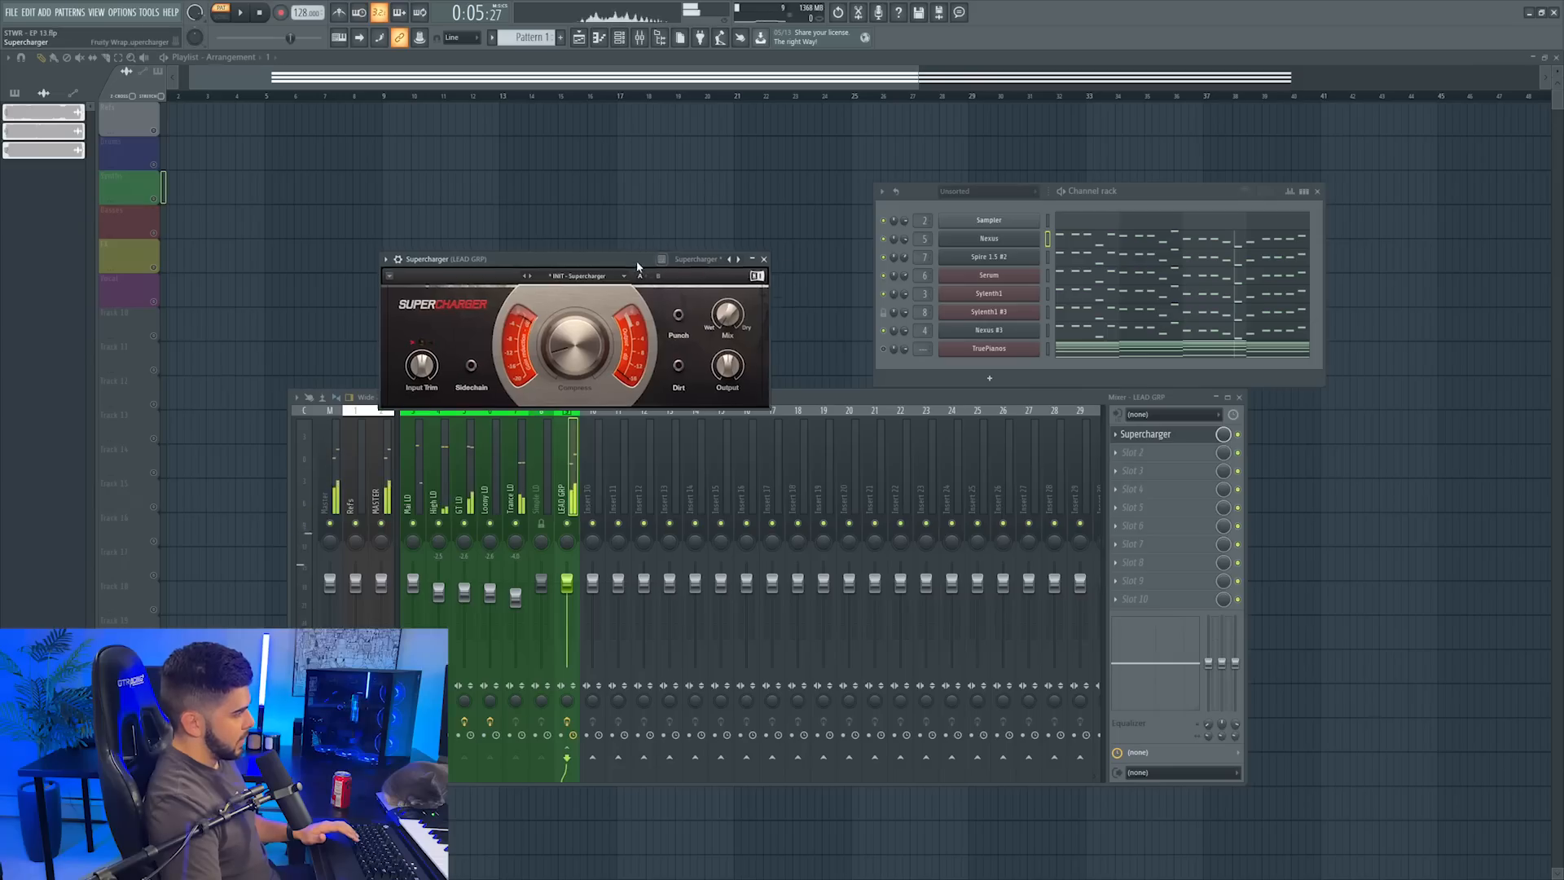
{"action": "left_click_drag", "start_coordinate": [744, 260], "coordinate": [910, 366]}
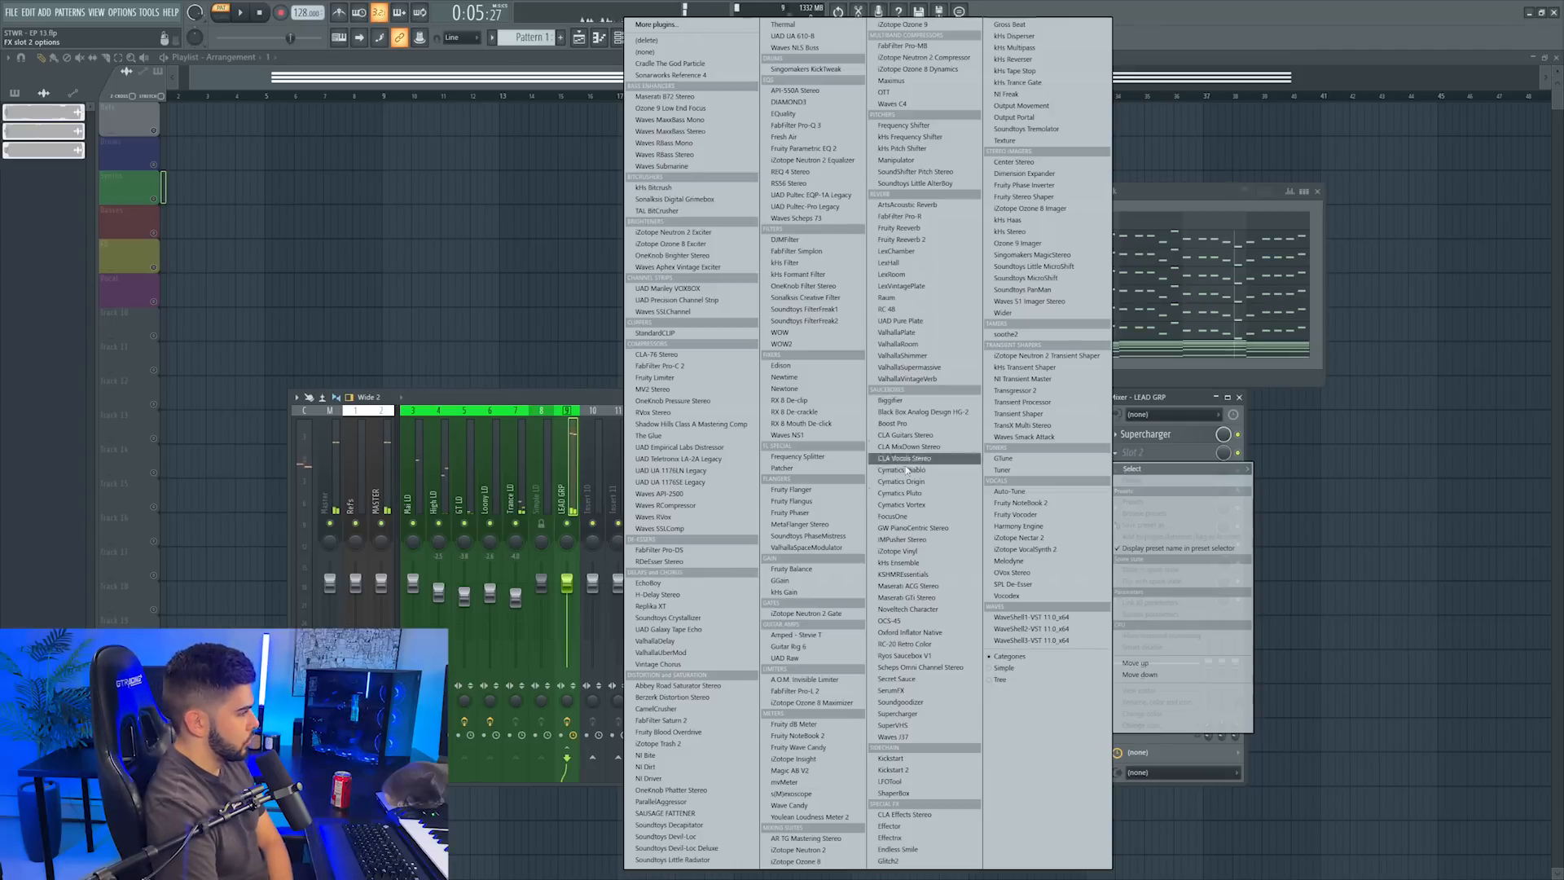
{"action": "left_click", "coordinate": [948, 611]}
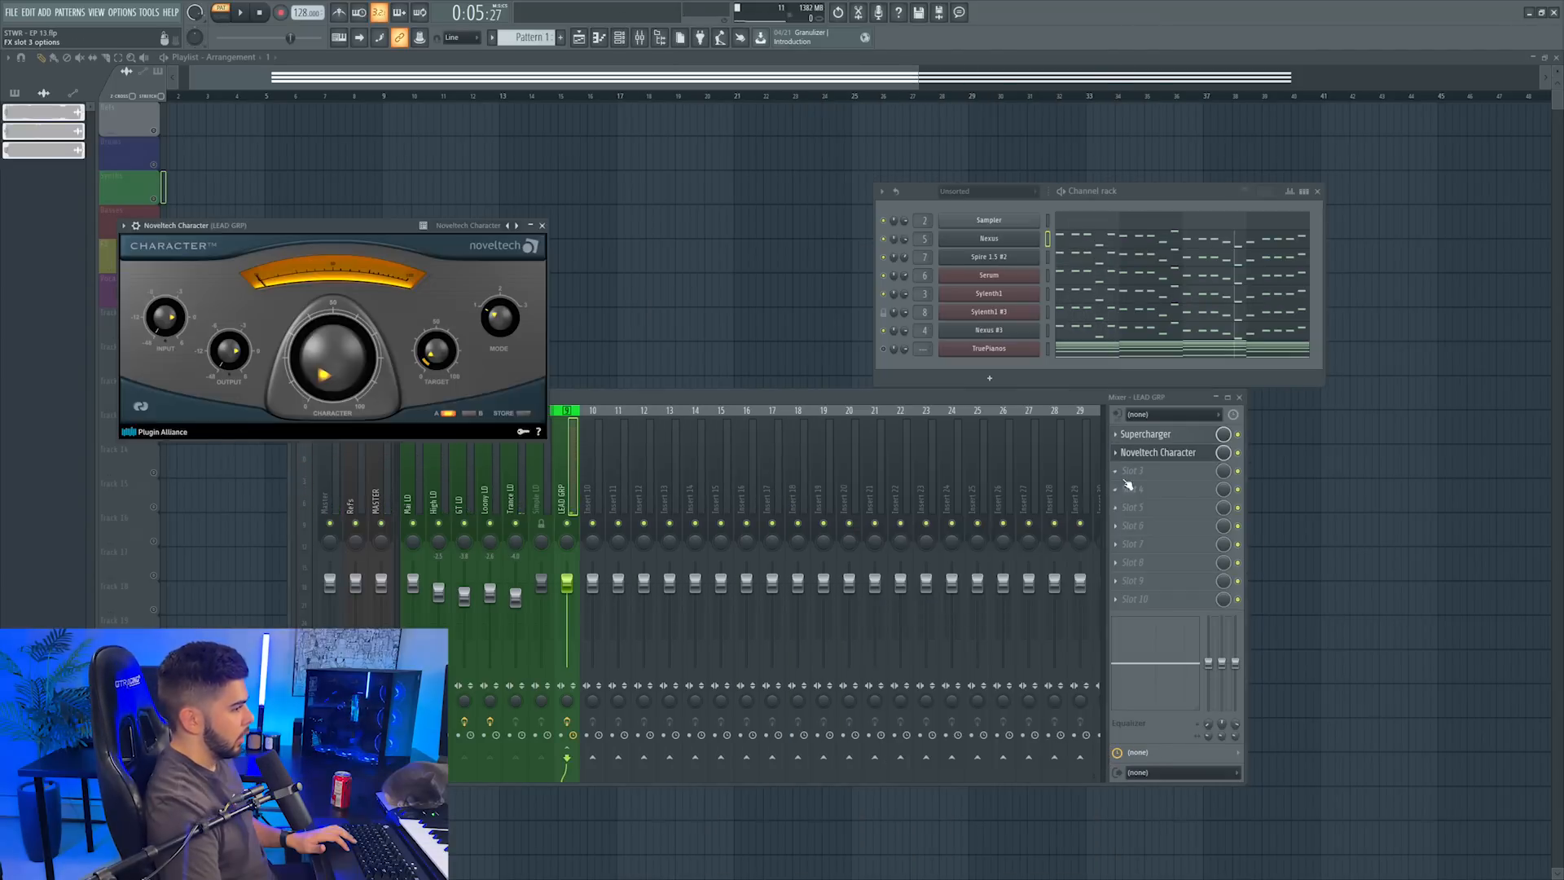
{"action": "left_click", "coordinate": [1133, 470]}
{"action": "left_click", "coordinate": [931, 599]}
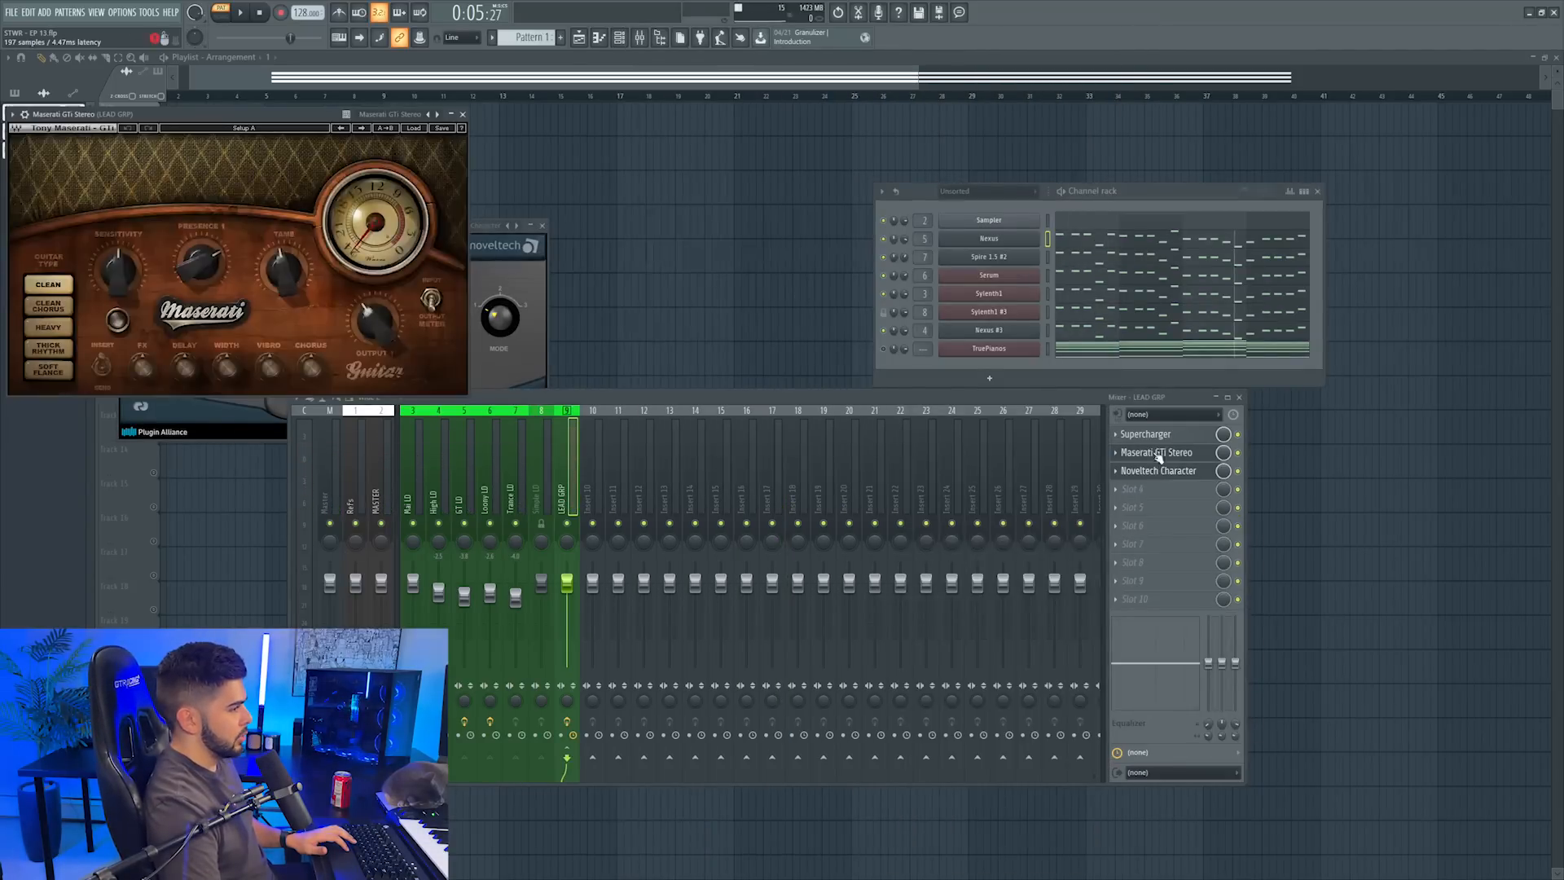
Turn down Presence in Maserati GTi Stereo to about -28.7 while the lead melody plays, and close the plugin
{"action": "left_click_drag", "start_coordinate": [243, 115], "coordinate": [911, 325]}
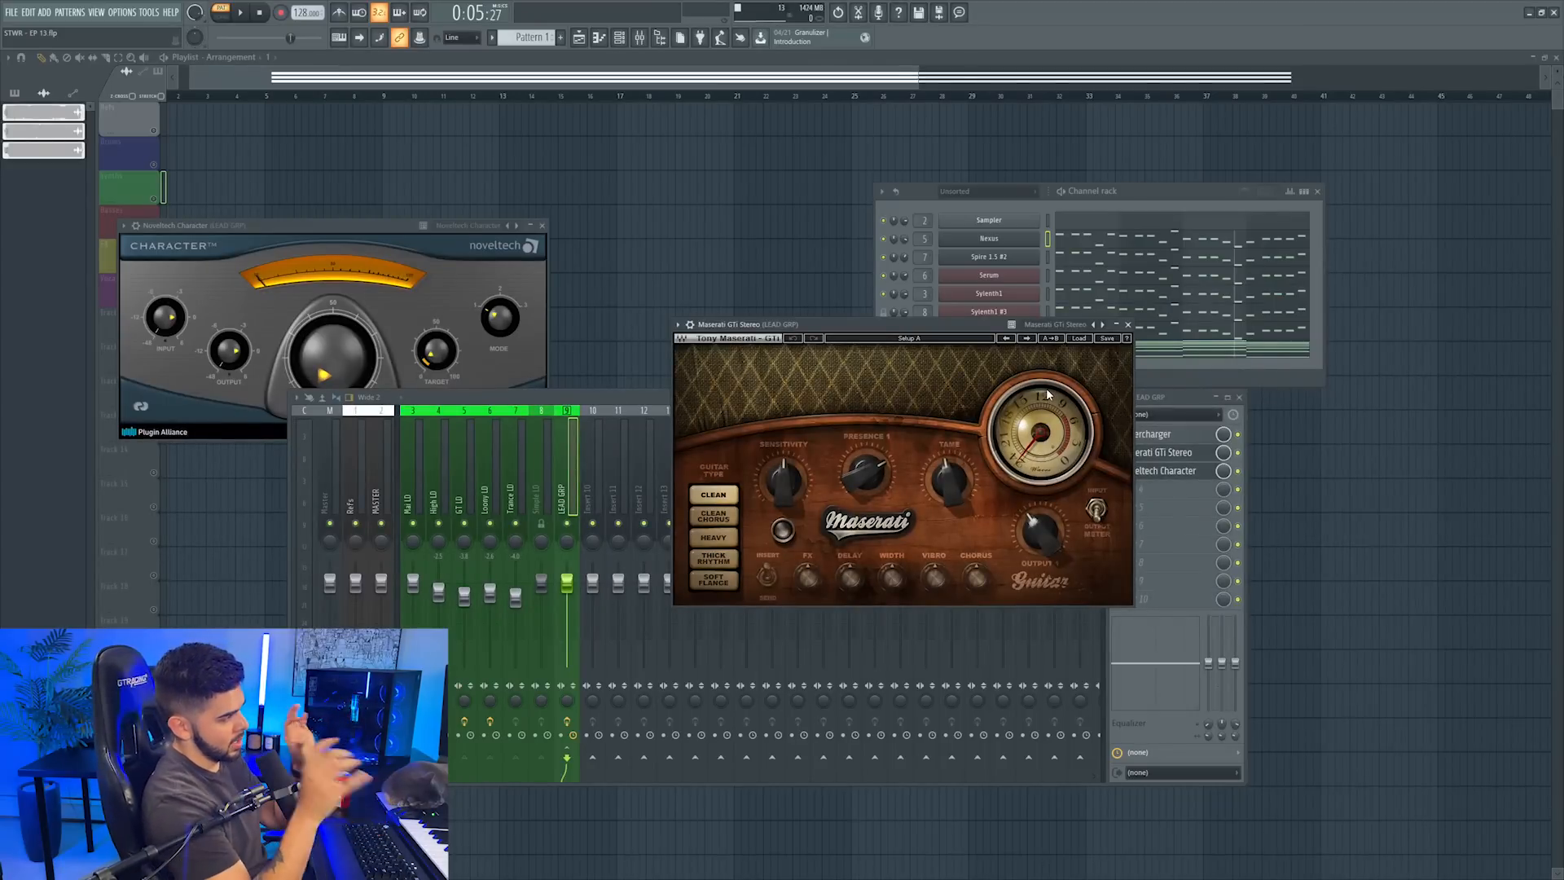
{"action": "key", "text": "space"}
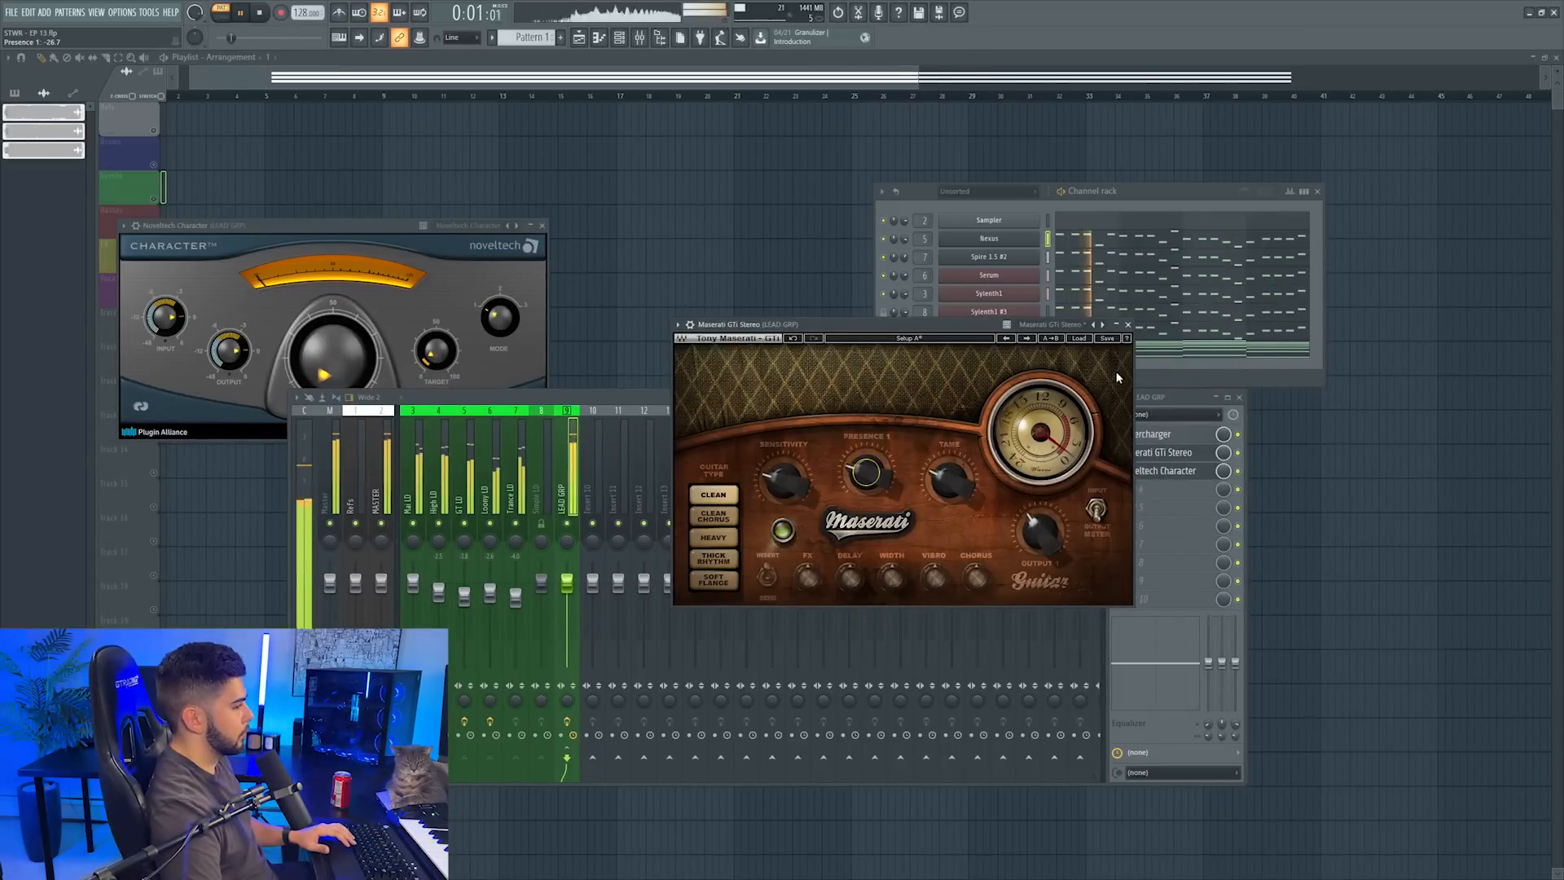
{"action": "left_click", "coordinate": [1128, 325]}
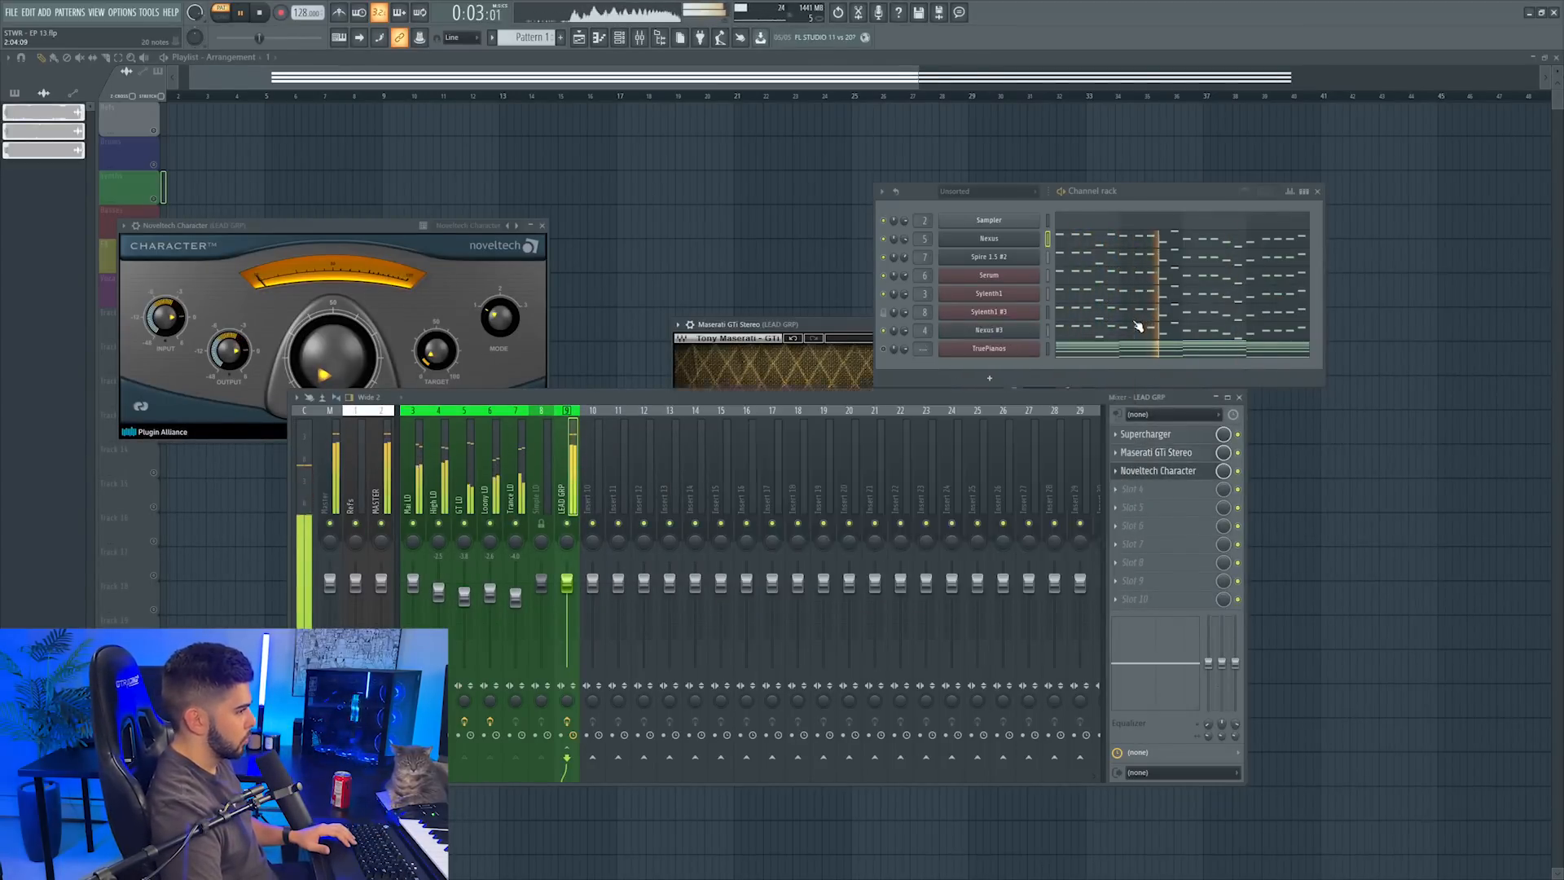
{"action": "key", "text": "space"}
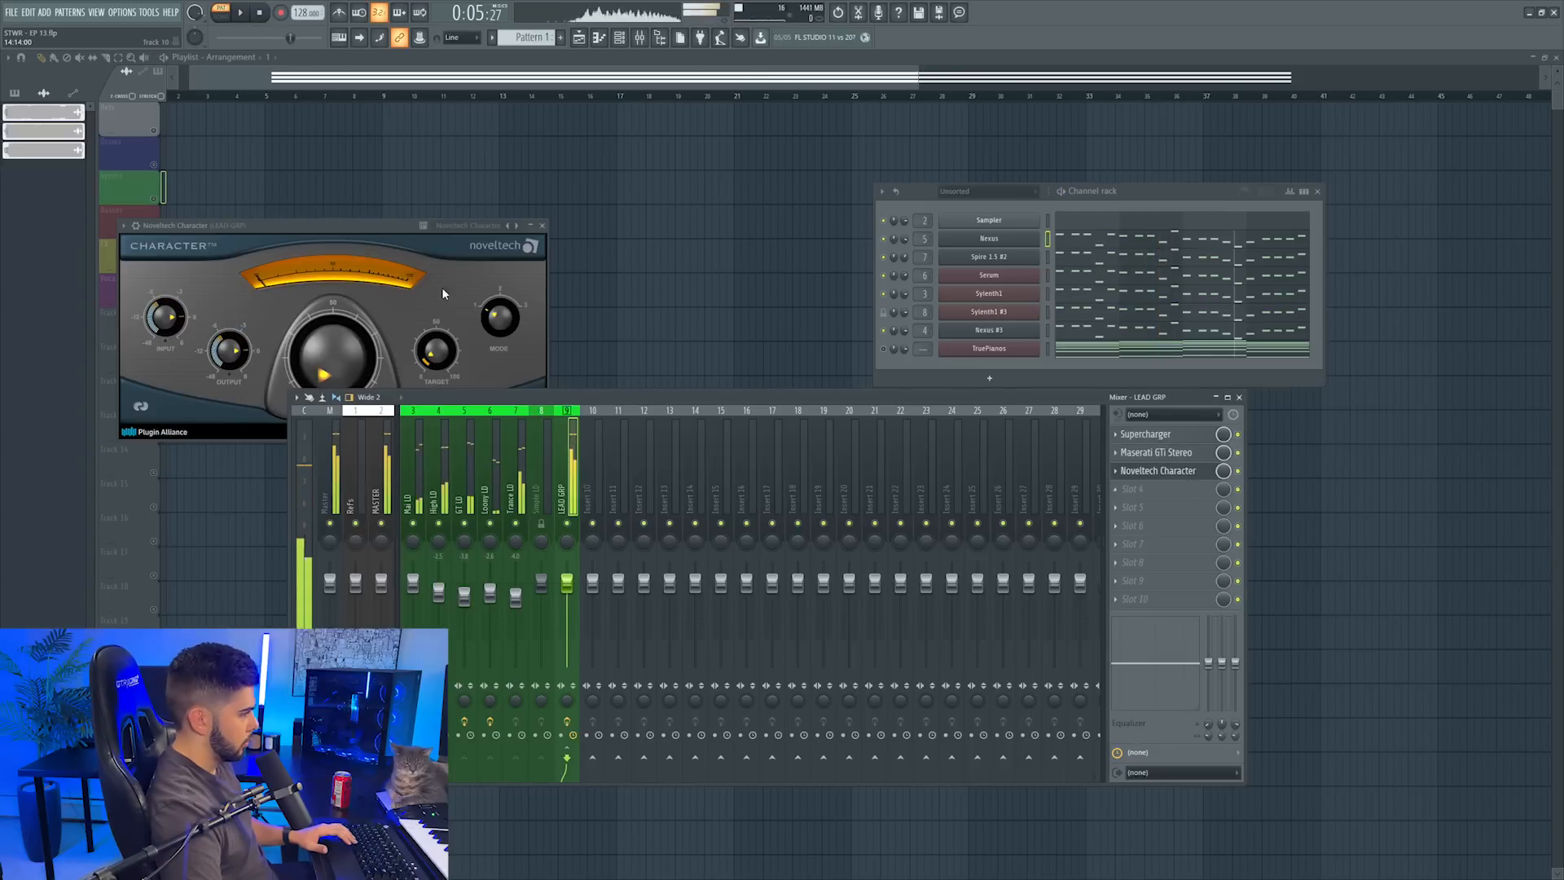
Load the BassGuitar preset in Noveltech Character and set the Character amount to about 15.4
{"action": "left_click", "coordinate": [468, 224]}
{"action": "left_click", "coordinate": [506, 253]}
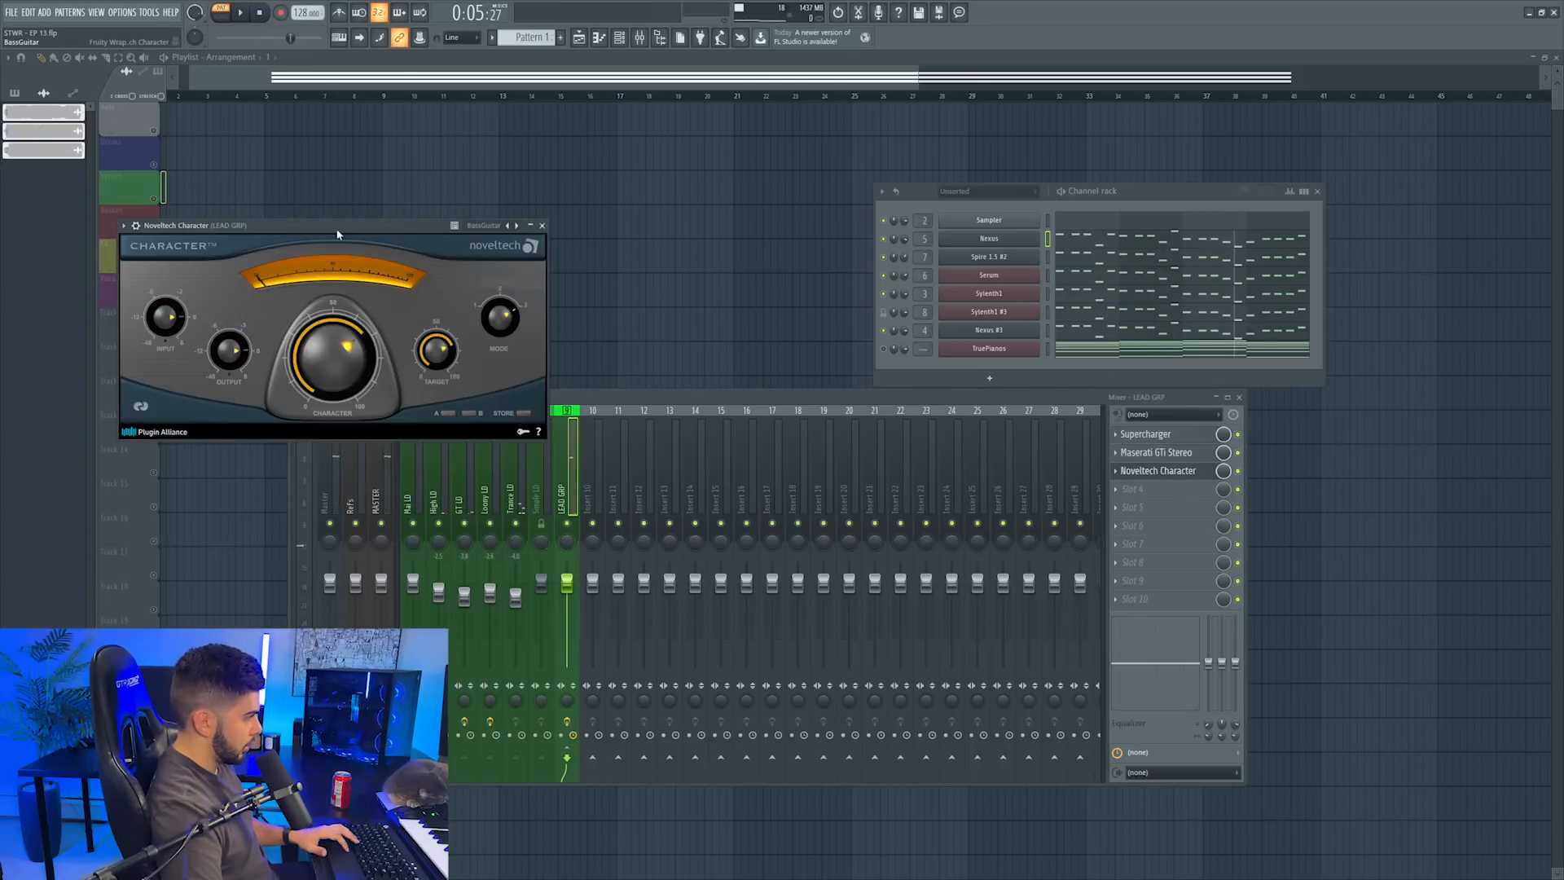
{"action": "left_click_drag", "start_coordinate": [297, 226], "coordinate": [636, 284]}
{"action": "left_click", "coordinate": [824, 290]}
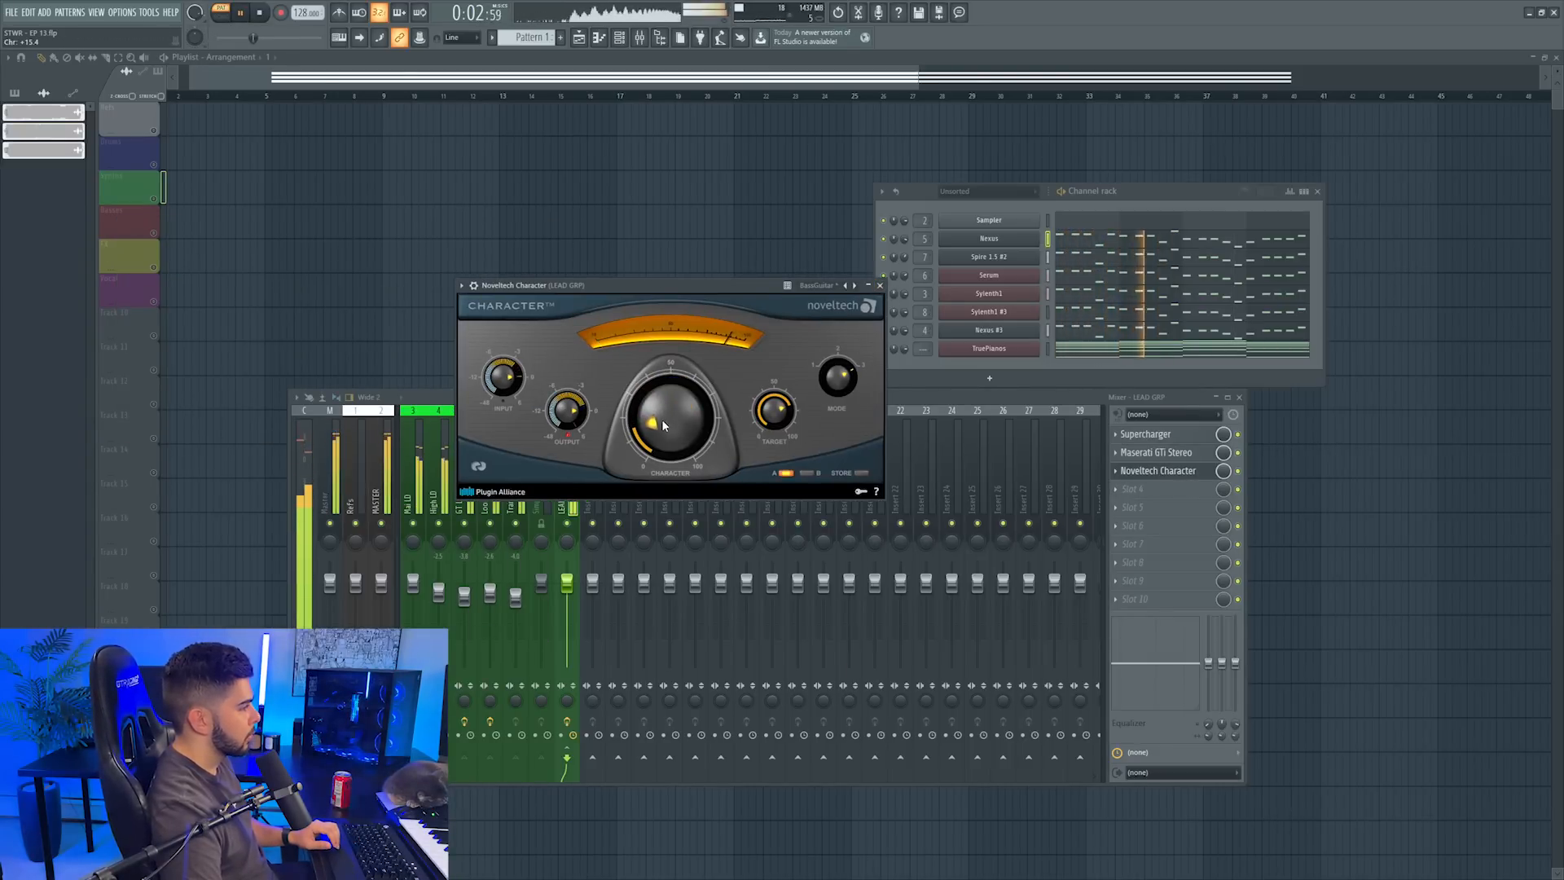
{"action": "left_click", "coordinate": [879, 285]}
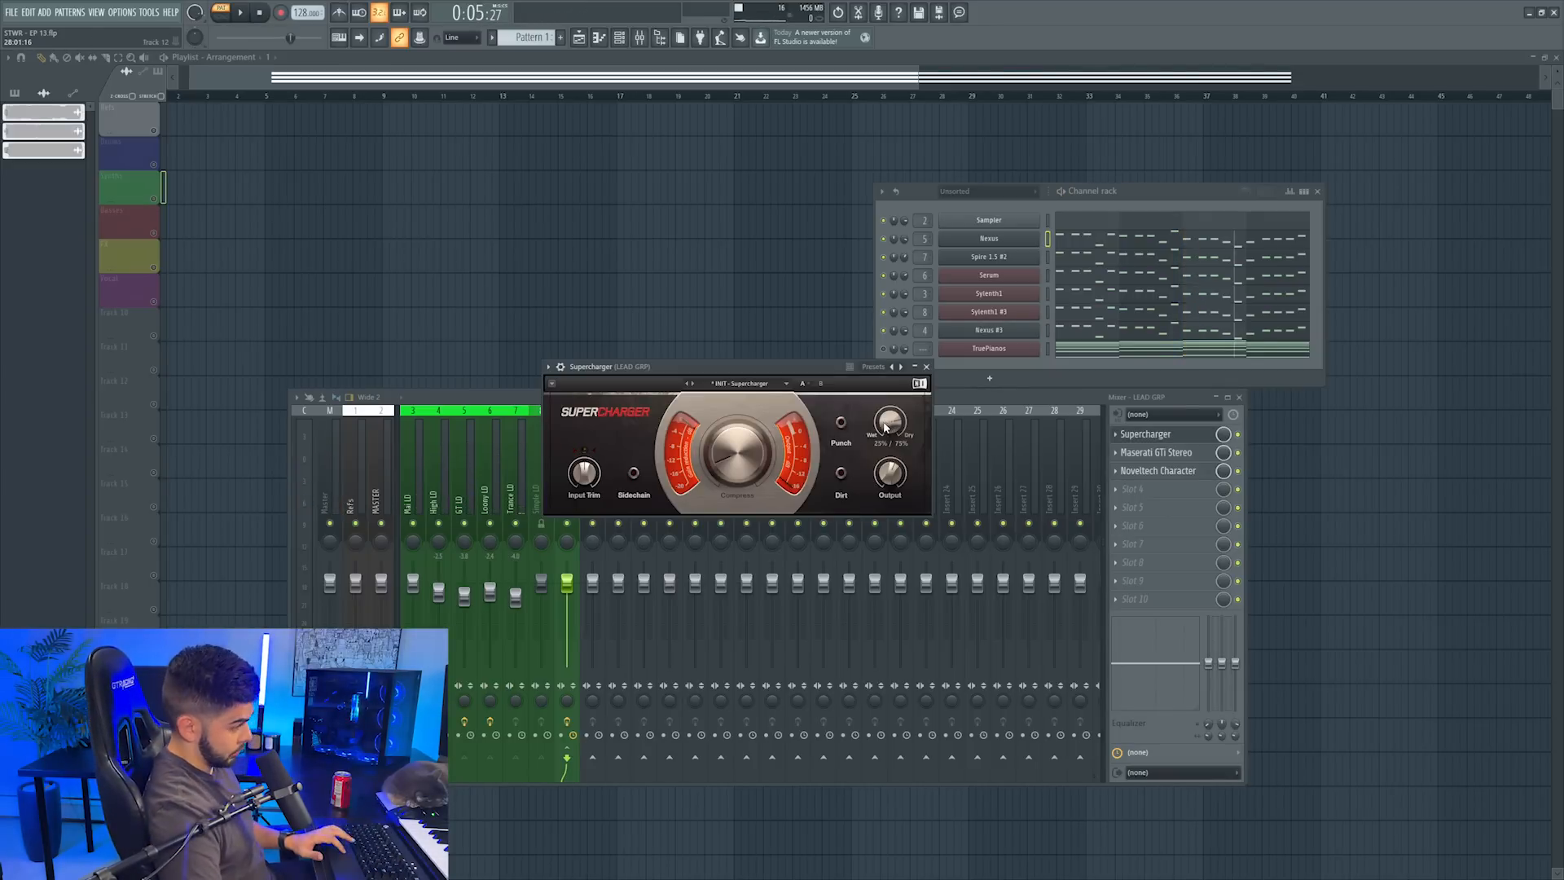
Set Supercharger's Mix to 17% / 83% on LEAD GRP while the lead plays, and close the plugin
{"action": "left_click_drag", "start_coordinate": [754, 369], "coordinate": [852, 457]}
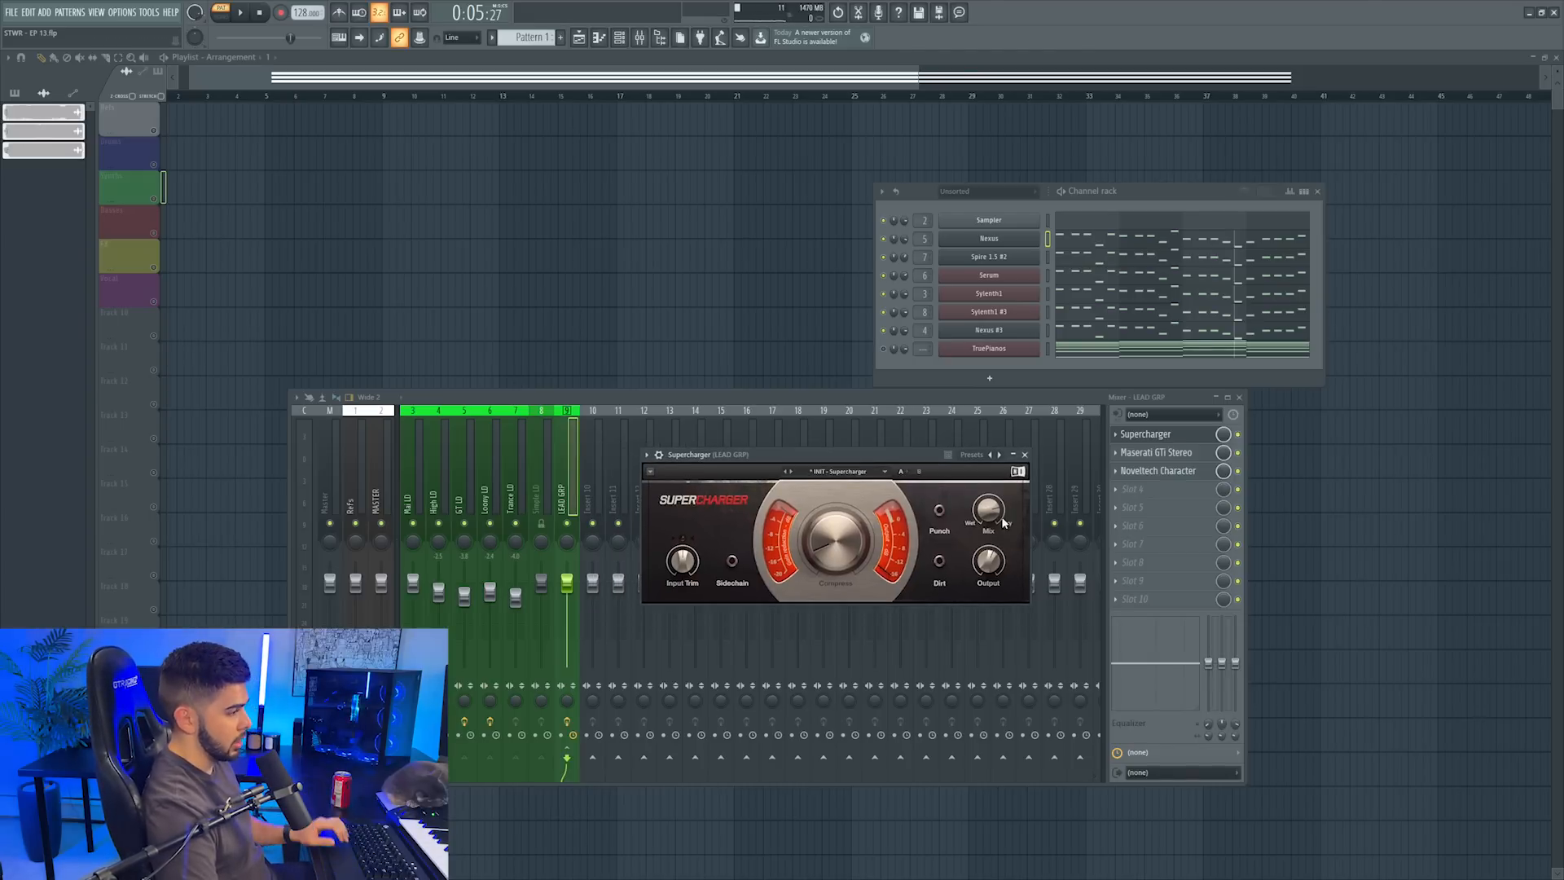
{"action": "left_click_drag", "start_coordinate": [893, 447], "coordinate": [952, 458]}
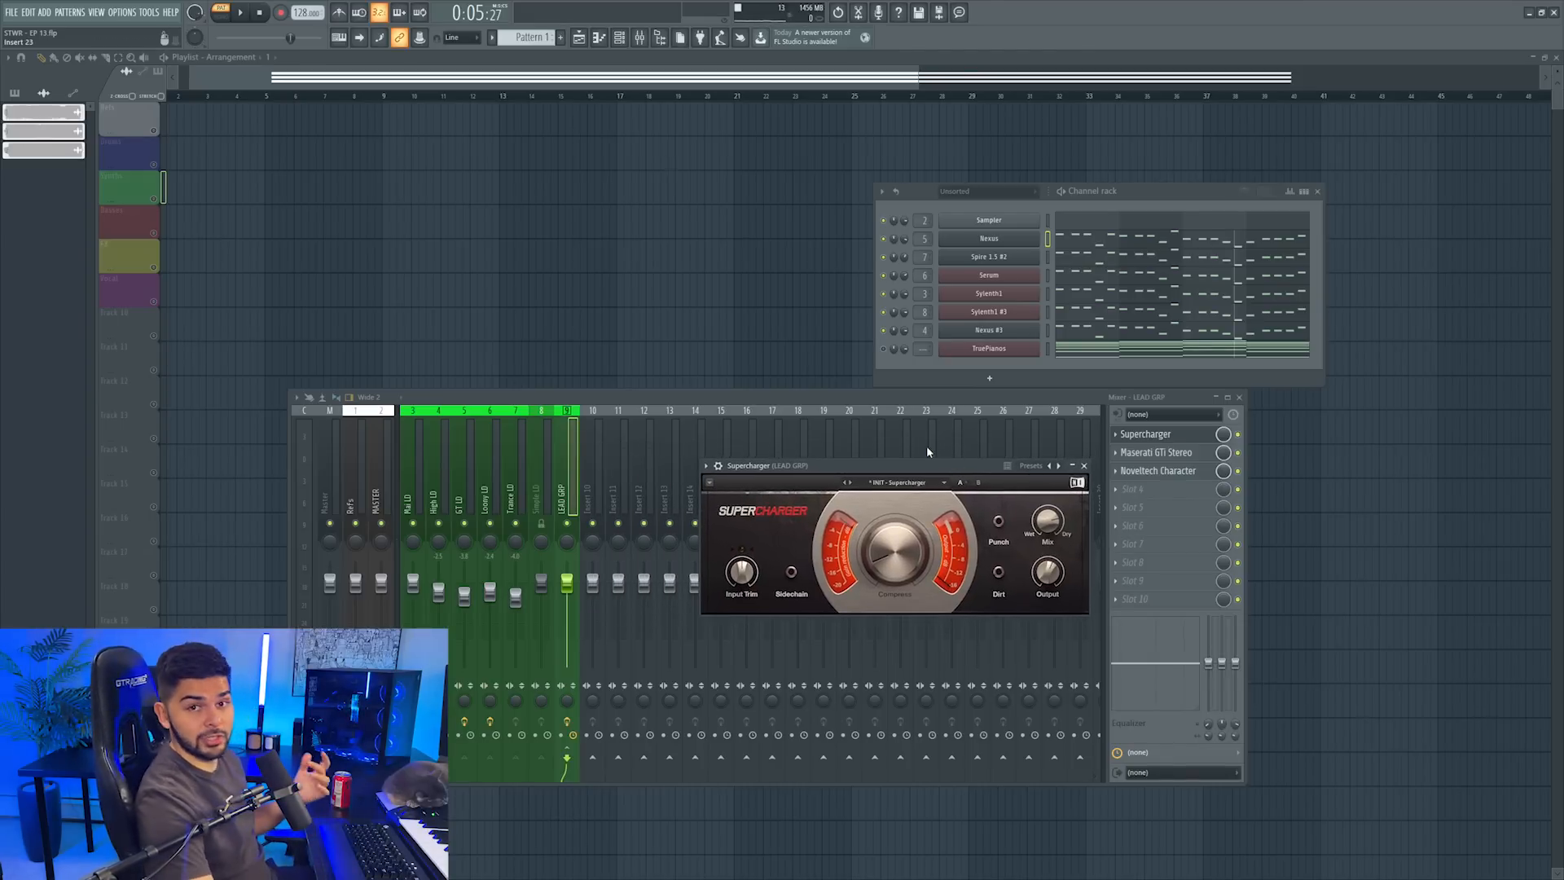
{"action": "left_click_drag", "start_coordinate": [1048, 521], "coordinate": [1060, 532]}
{"action": "key", "text": "space"}
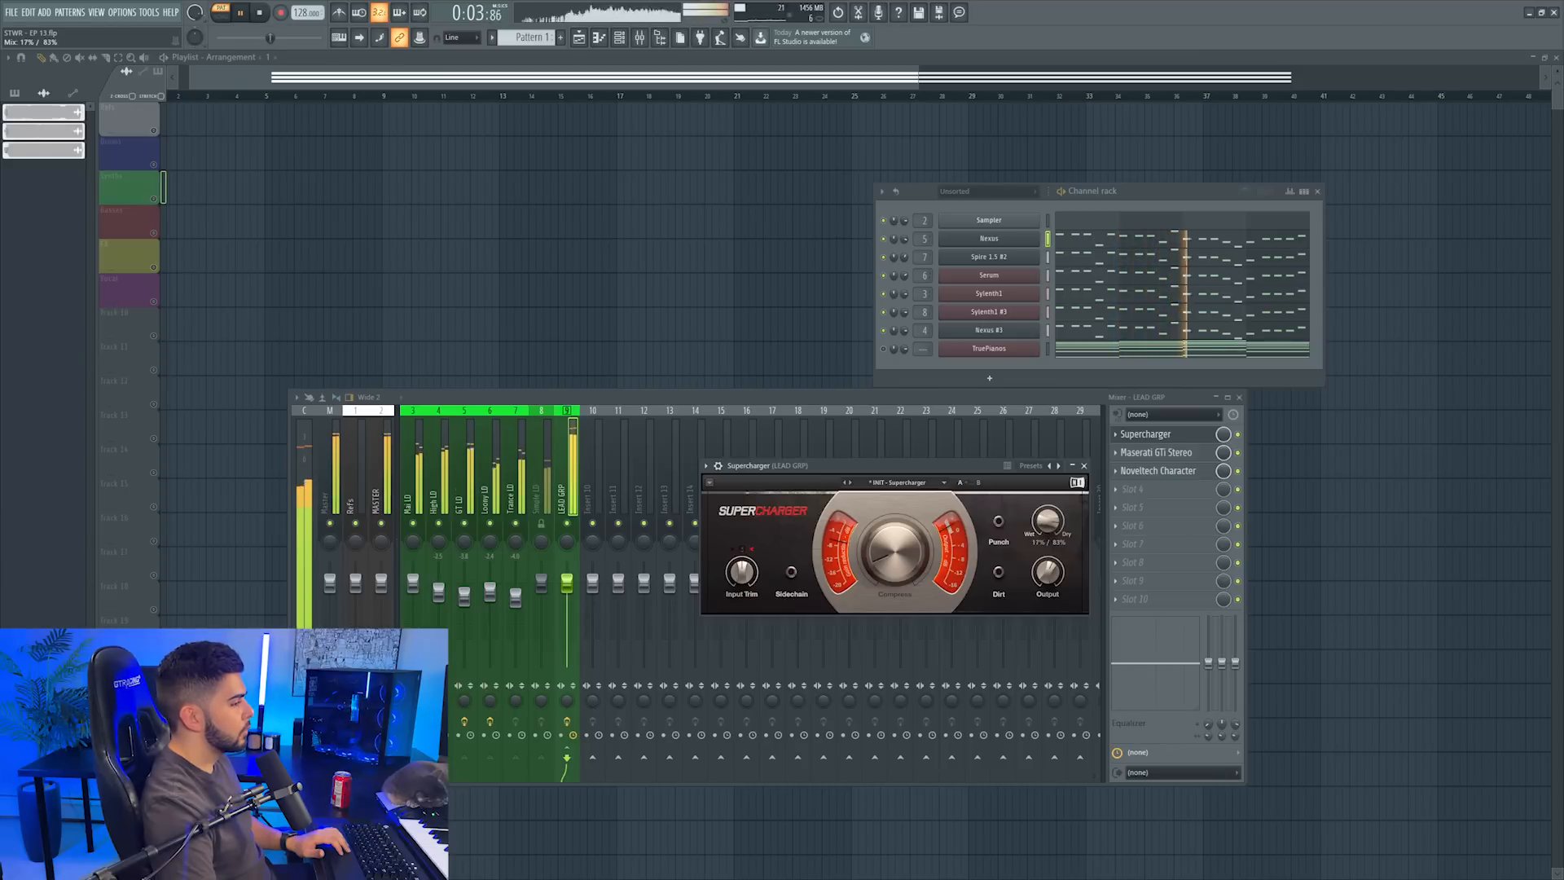
{"action": "left_click", "coordinate": [1084, 466]}
Add Raum with its Mix at 16.5% to LEAD GRP, followed by ValhallaDelay in slot 5
{"action": "left_click", "coordinate": [1132, 489]}
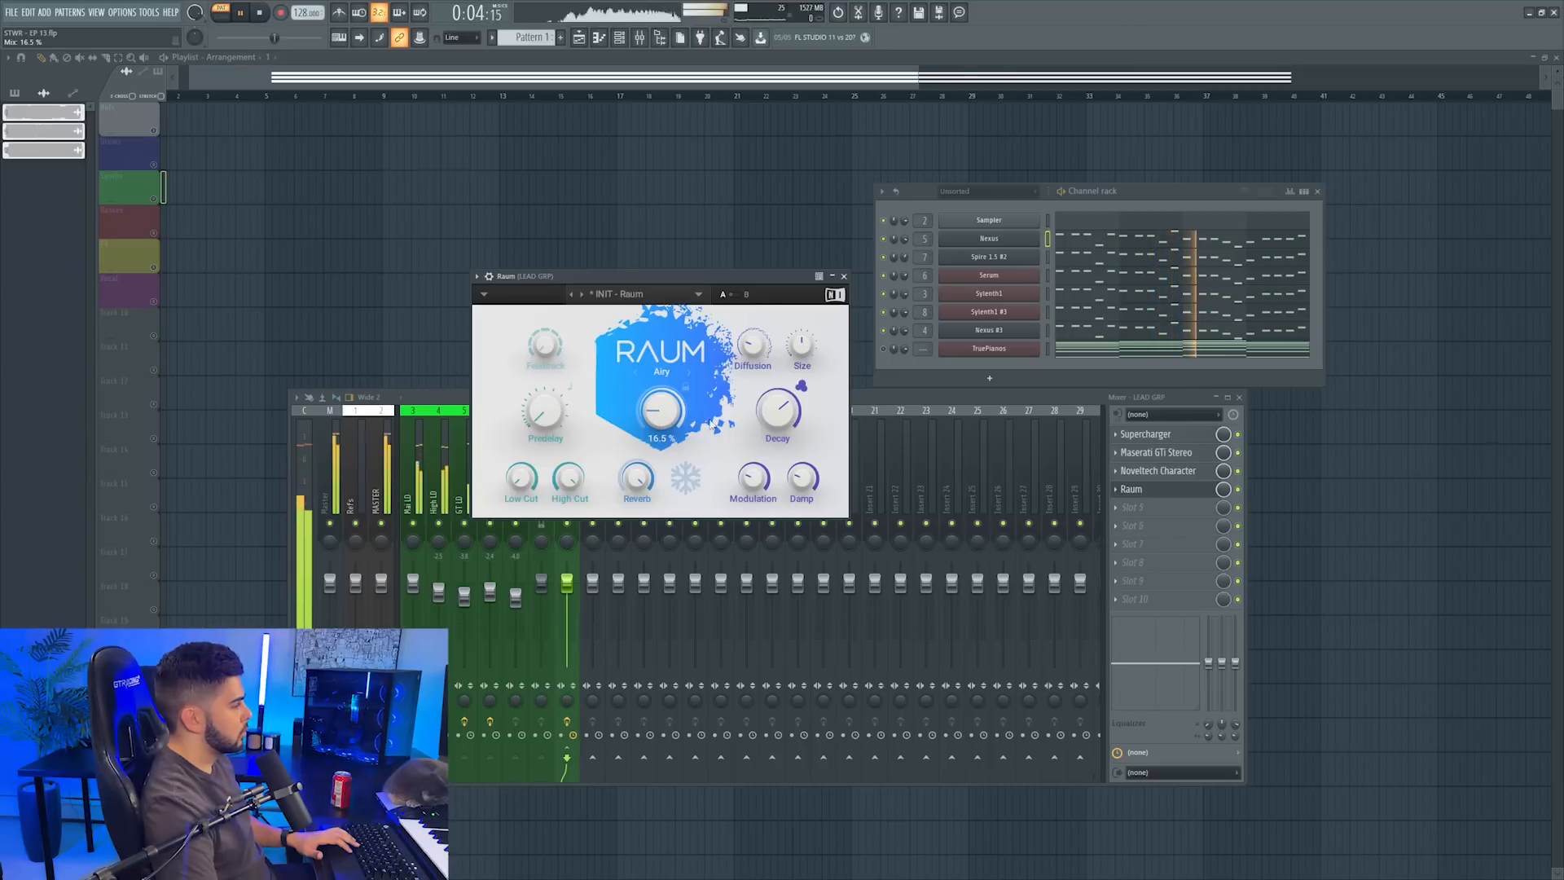
{"action": "left_click", "coordinate": [1134, 505]}
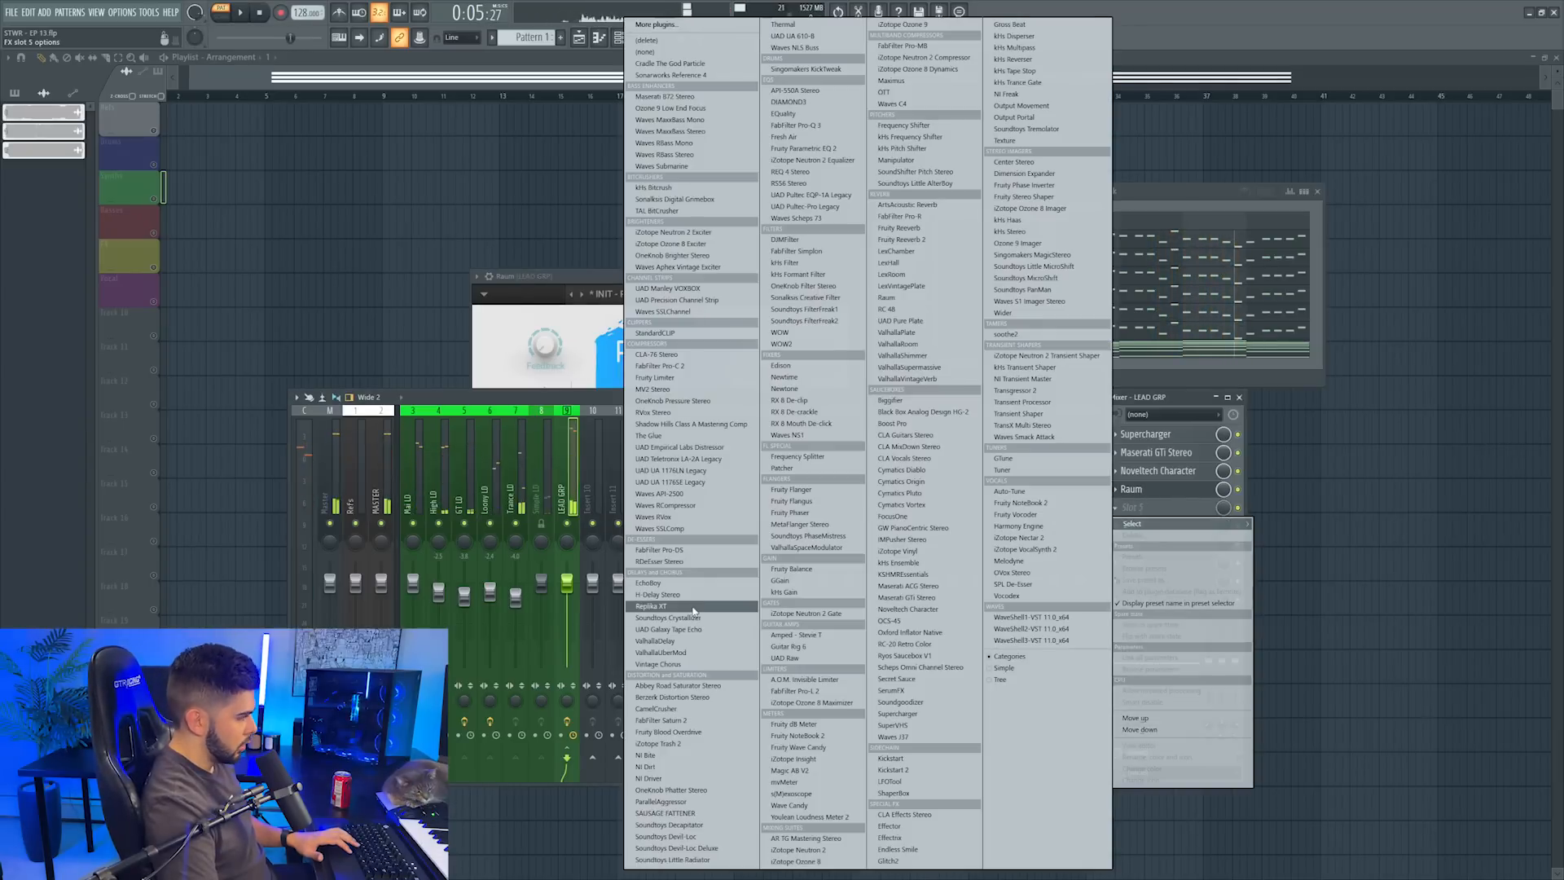
{"action": "left_click", "coordinate": [660, 640]}
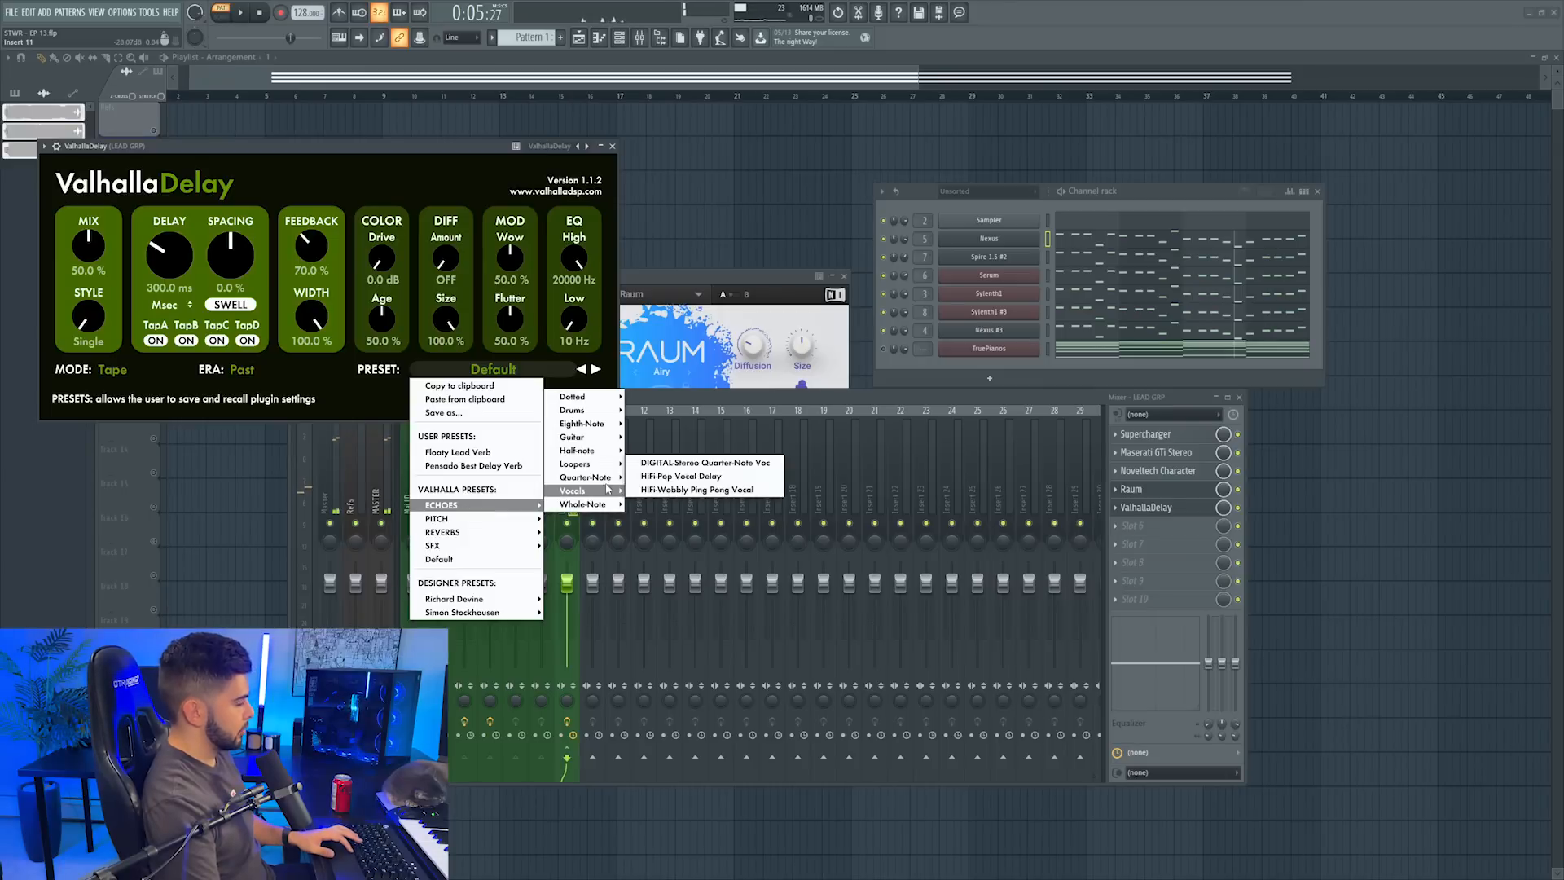
Load the DIGITAL-Mono Quarter-Note Vocal preset from the Quarter-Note echoes in ValhallaDelay on LEAD GRP
{"action": "mouse_move", "coordinate": [584, 478]}
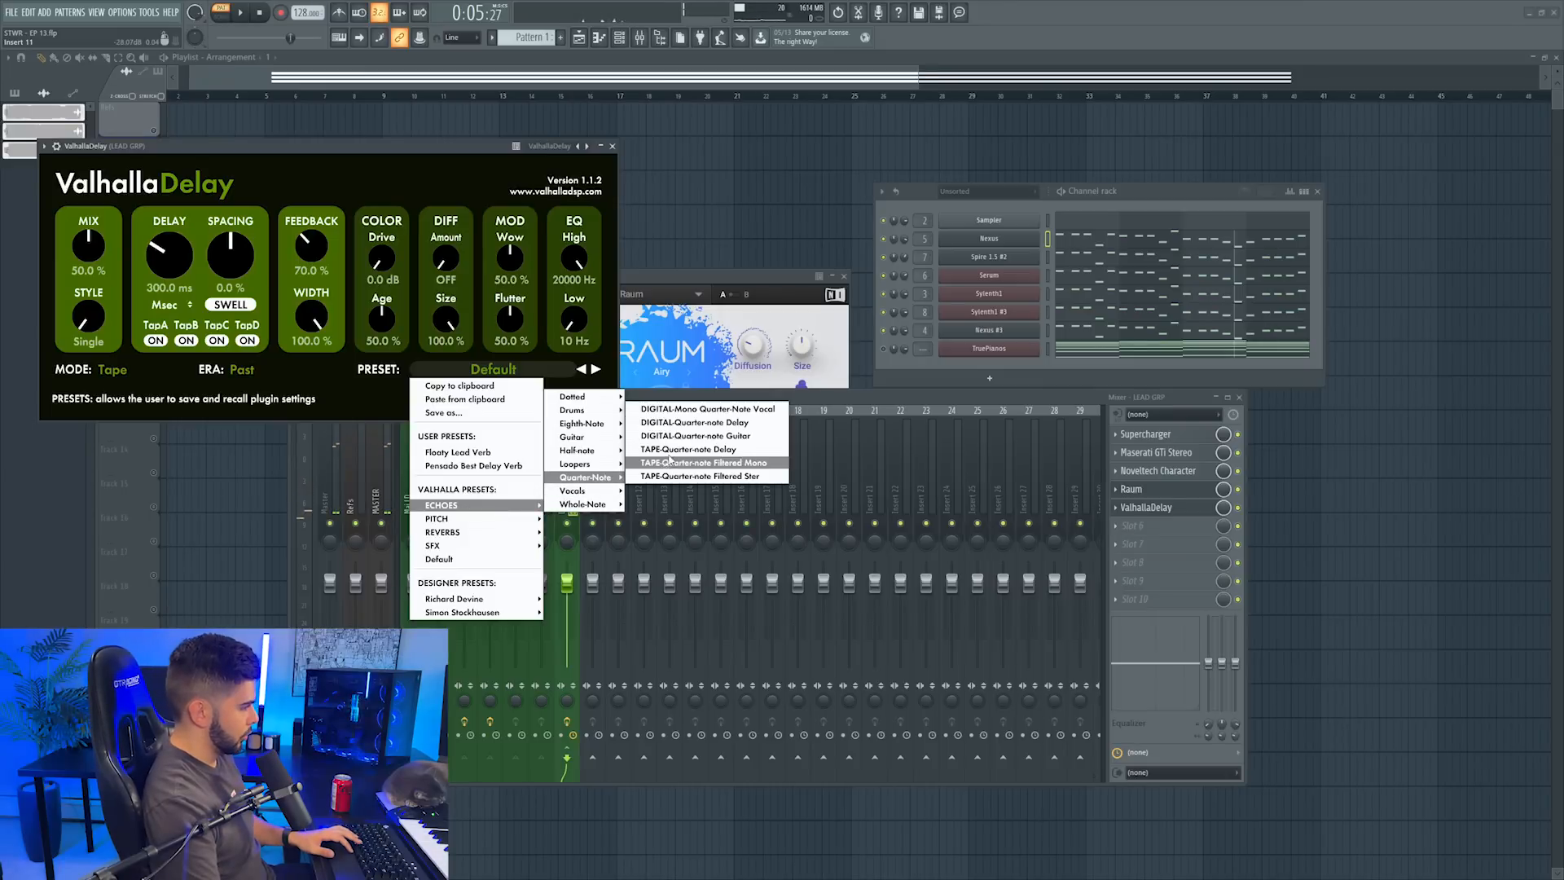
{"action": "left_click", "coordinate": [685, 412]}
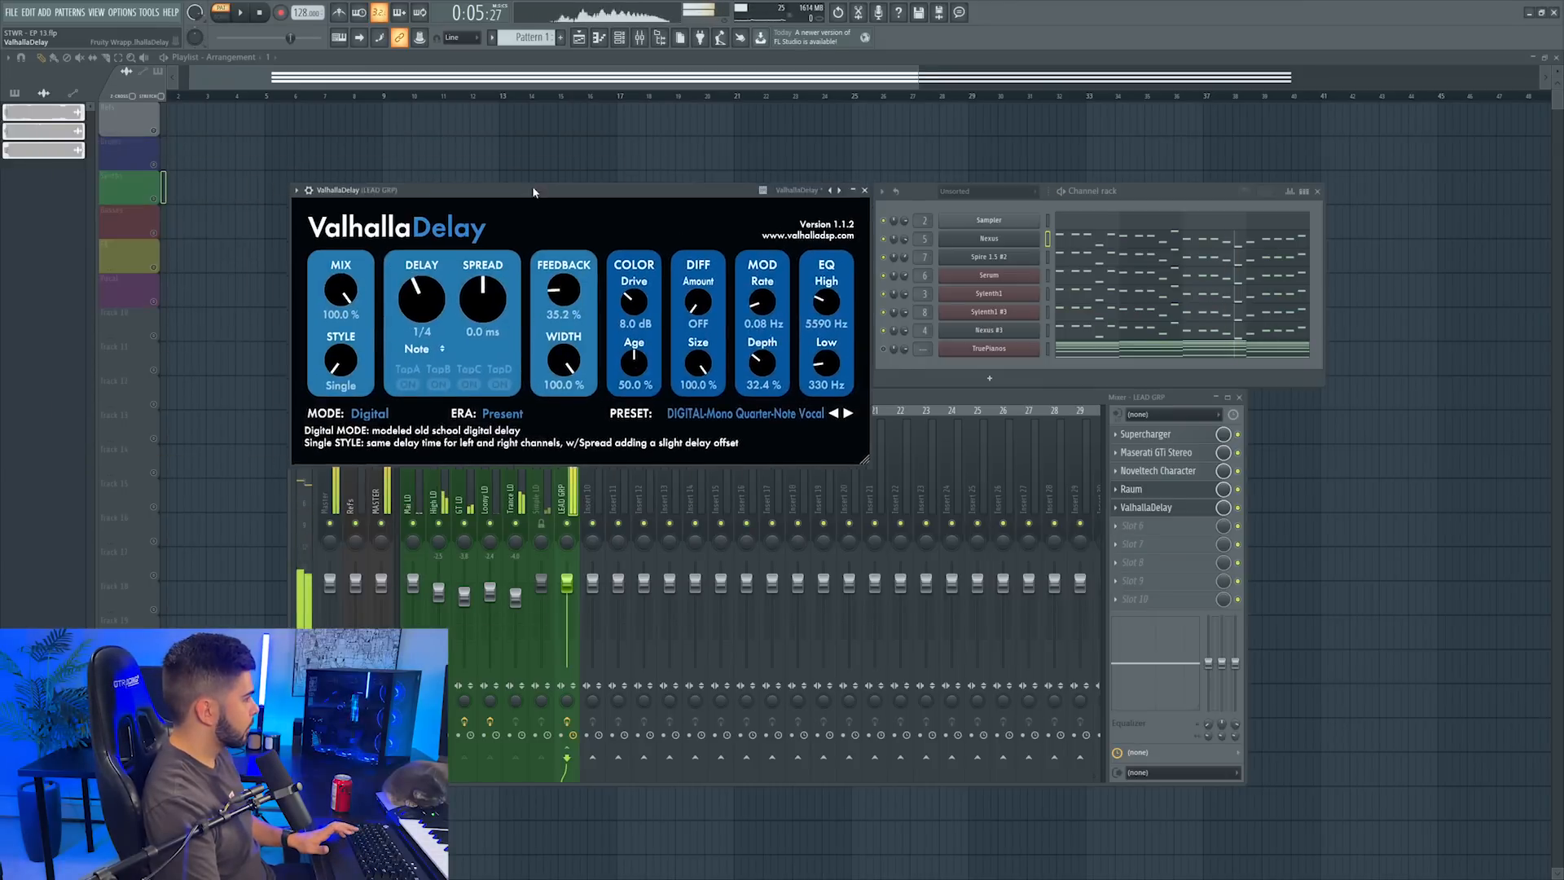
{"action": "left_click_drag", "start_coordinate": [531, 186], "coordinate": [575, 196]}
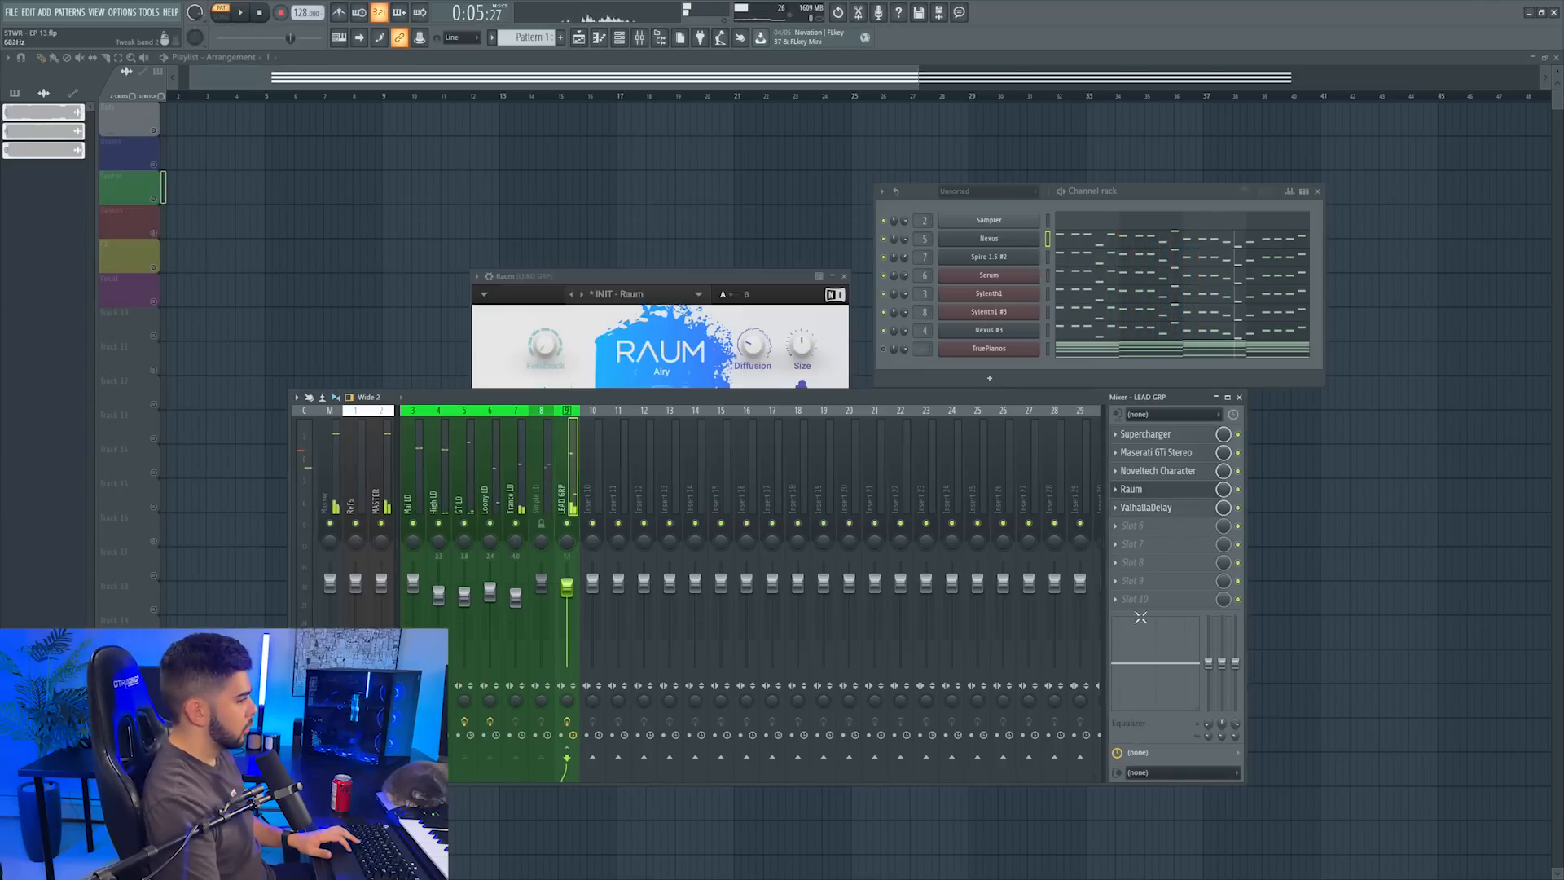
Add Kickstart 2 to effect slot 10 of the LEAD GRP mixer track
{"action": "left_click", "coordinate": [1136, 603]}
{"action": "mouse_move", "coordinate": [1135, 605]}
{"action": "left_click", "coordinate": [918, 771]}
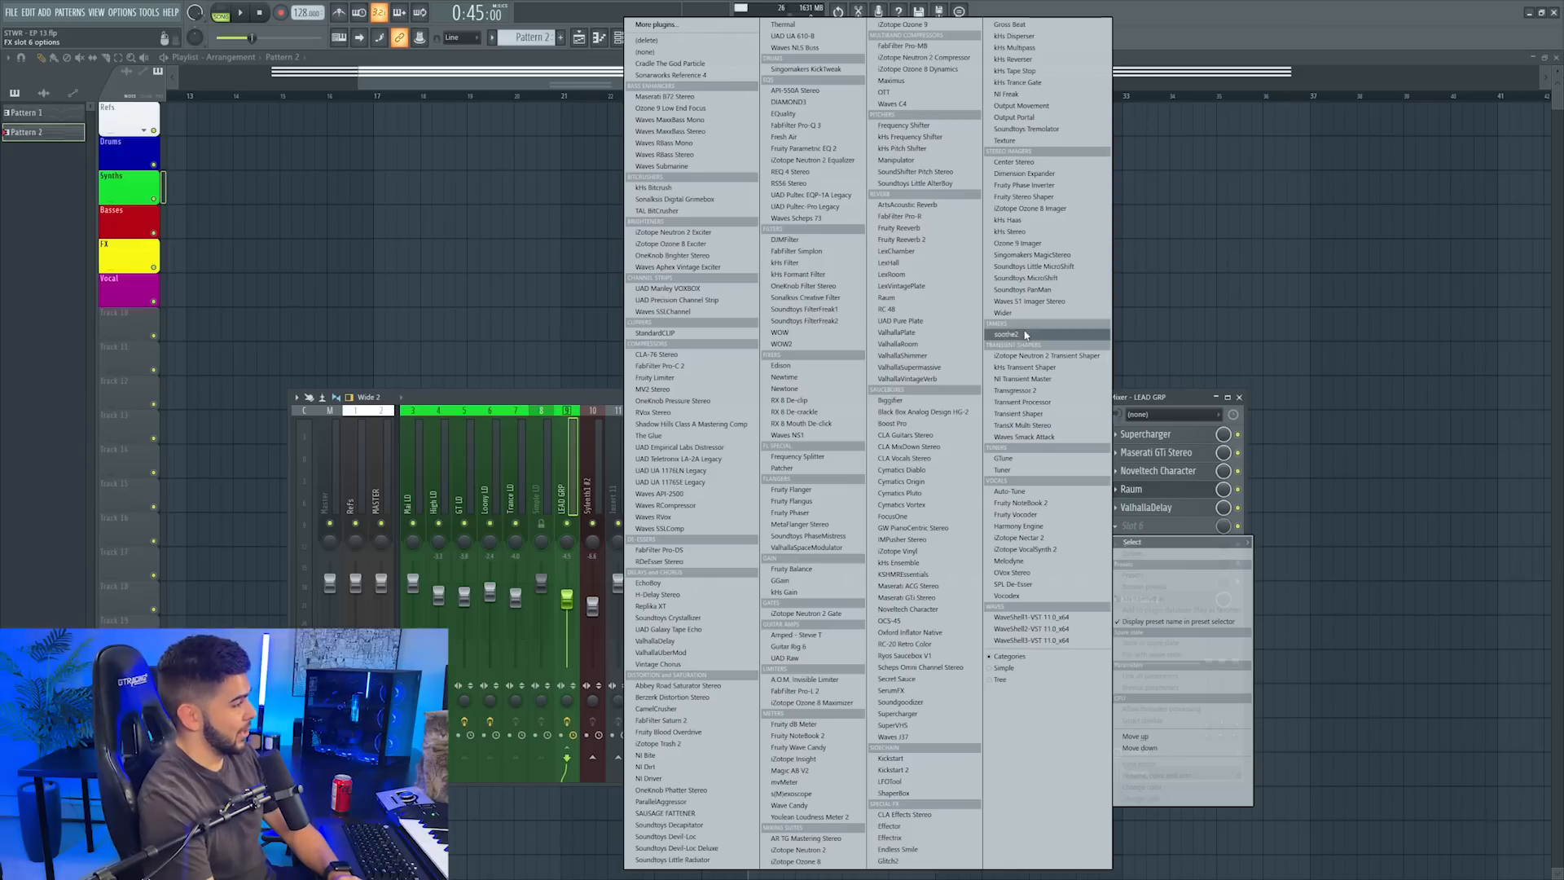
Add soothe2 to slot 6 of LEAD GRP and set its depth to -1.9 during playback
{"action": "left_click", "coordinate": [1025, 334]}
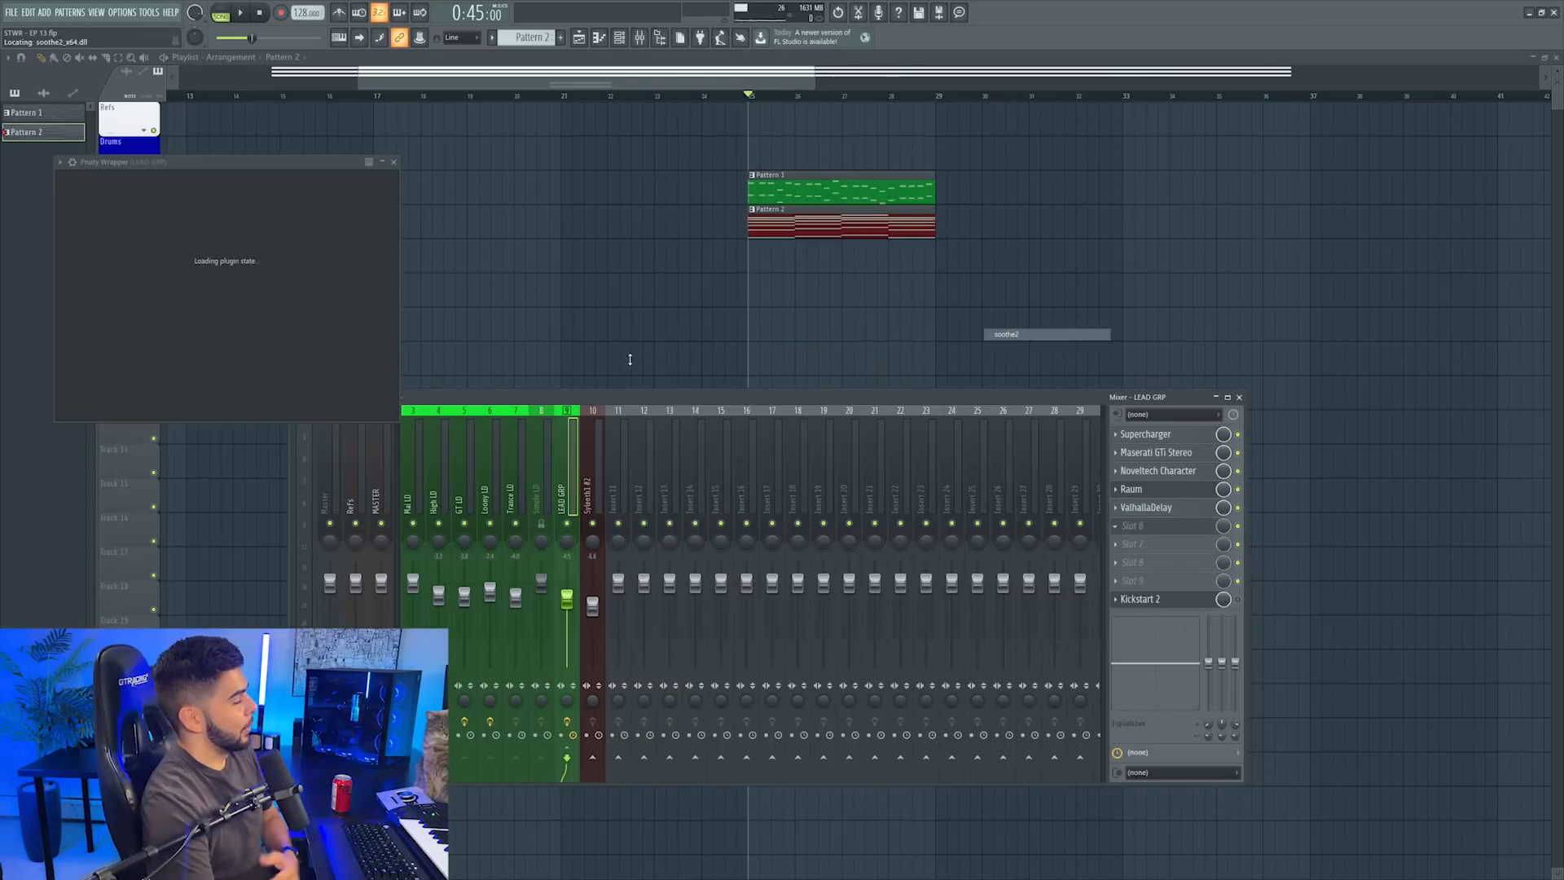
{"action": "key", "text": "space"}
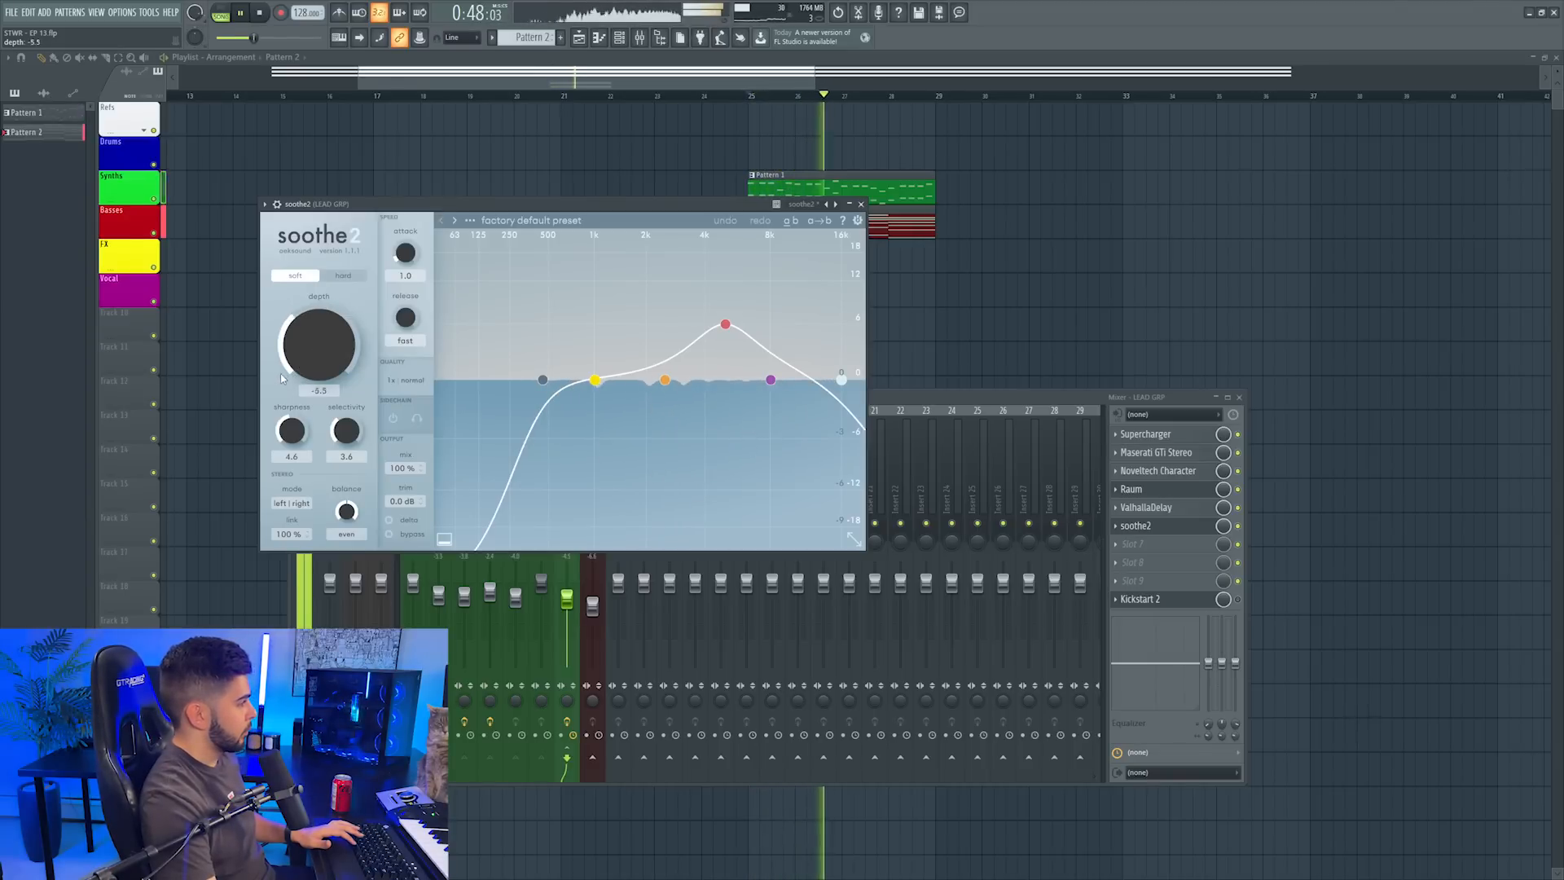
{"action": "left_click_drag", "start_coordinate": [282, 378], "coordinate": [301, 349]}
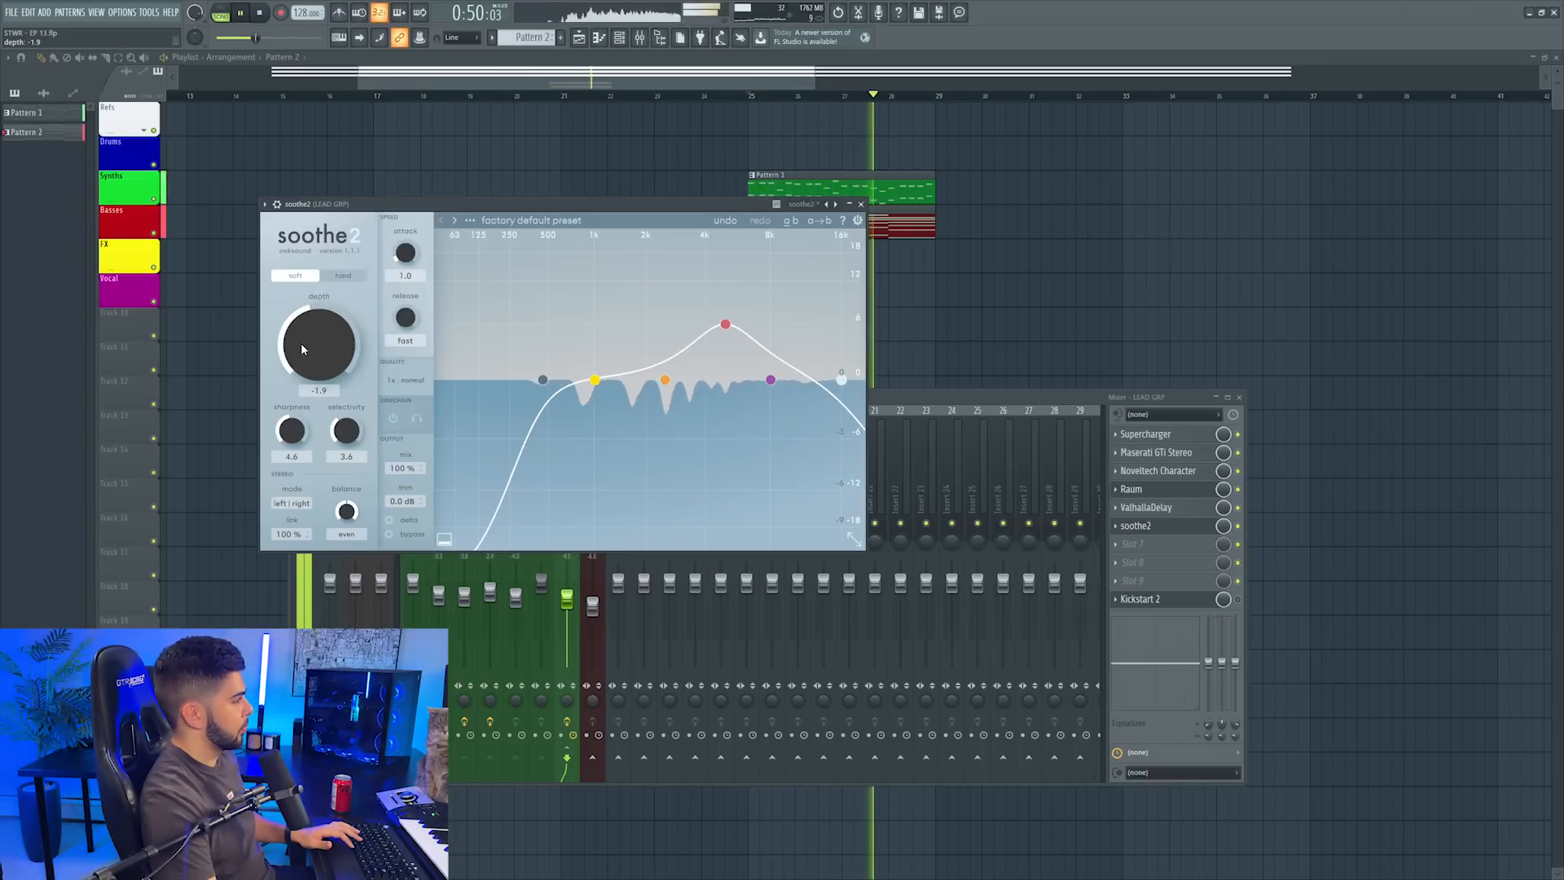
{"action": "left_click", "coordinate": [860, 203]}
{"action": "key", "text": "space"}
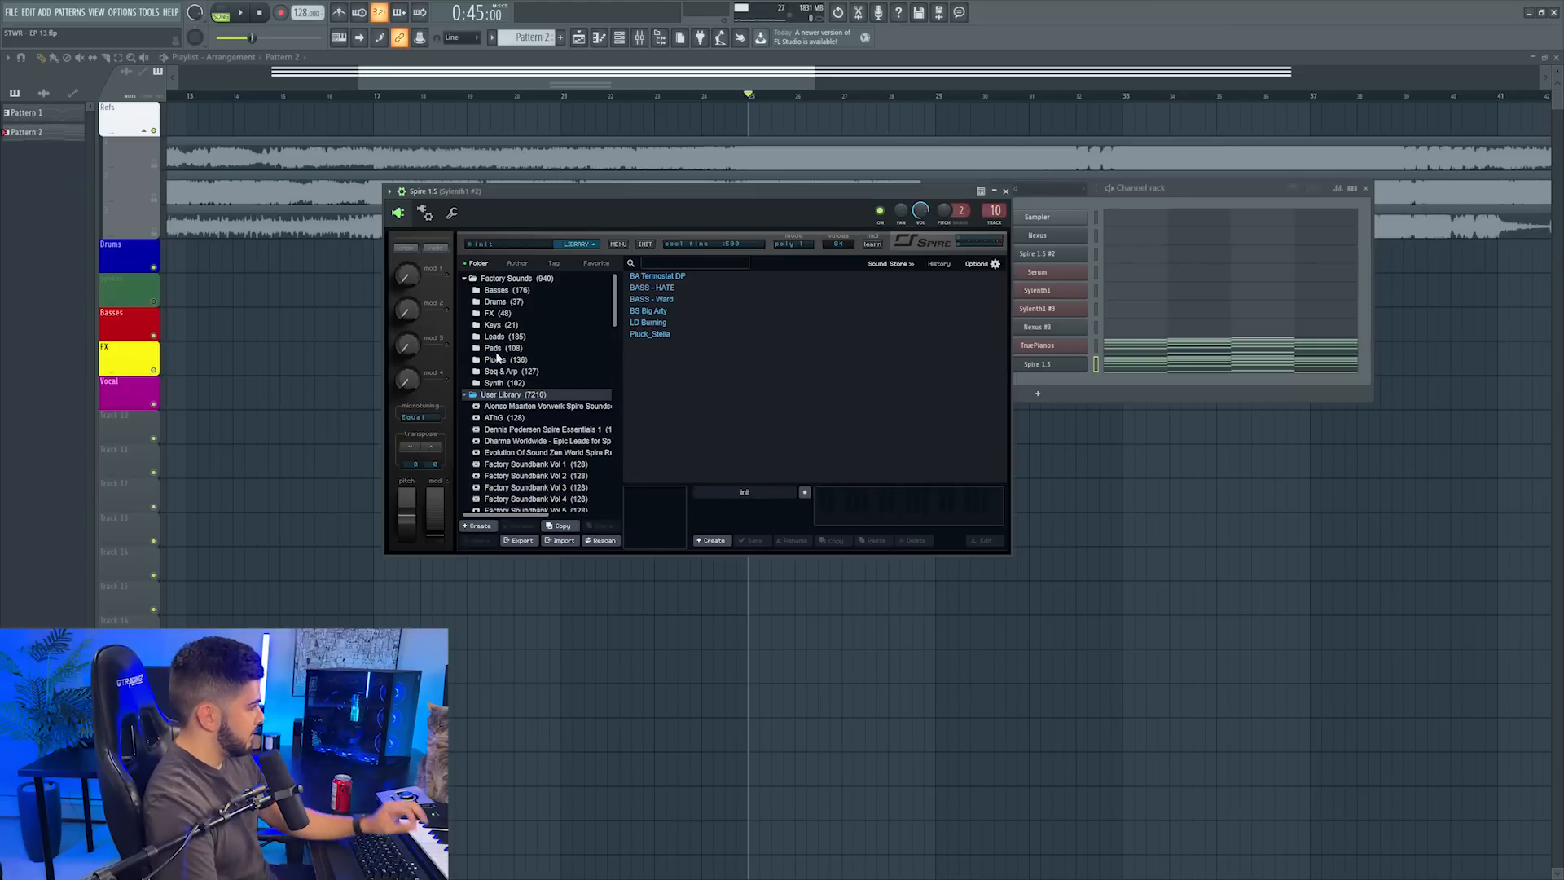
Load a Voicepad preset in Spire 1.5, play it with the arrangement, and close the plugin
{"action": "left_click", "coordinate": [496, 351]}
{"action": "scroll", "coordinate": [941, 438], "scroll_direction": "down", "scroll_amount": 3}
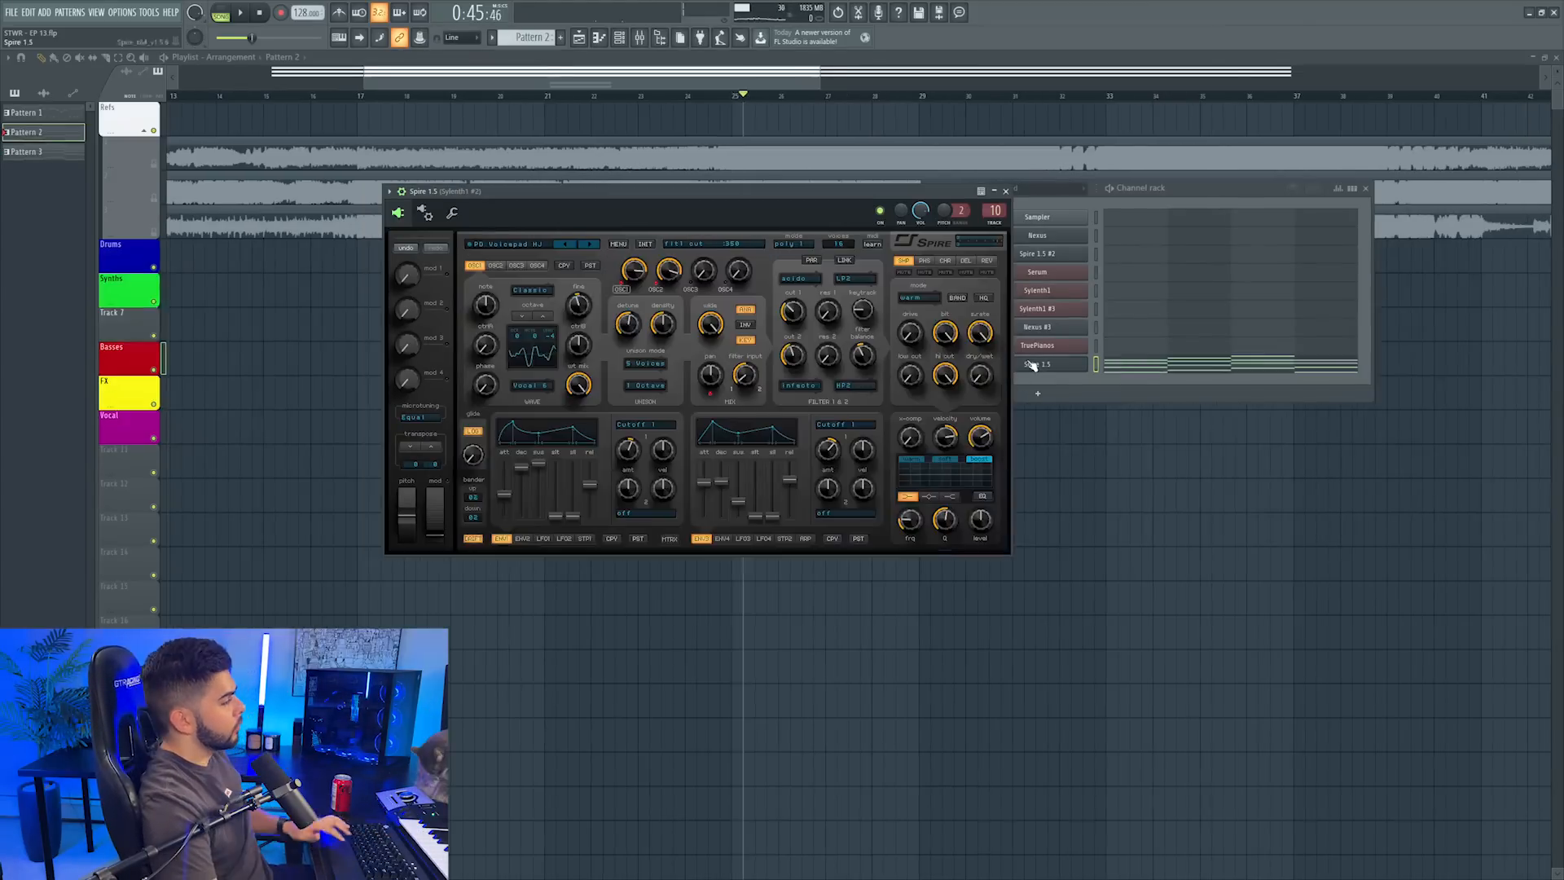
{"action": "key", "text": "space"}
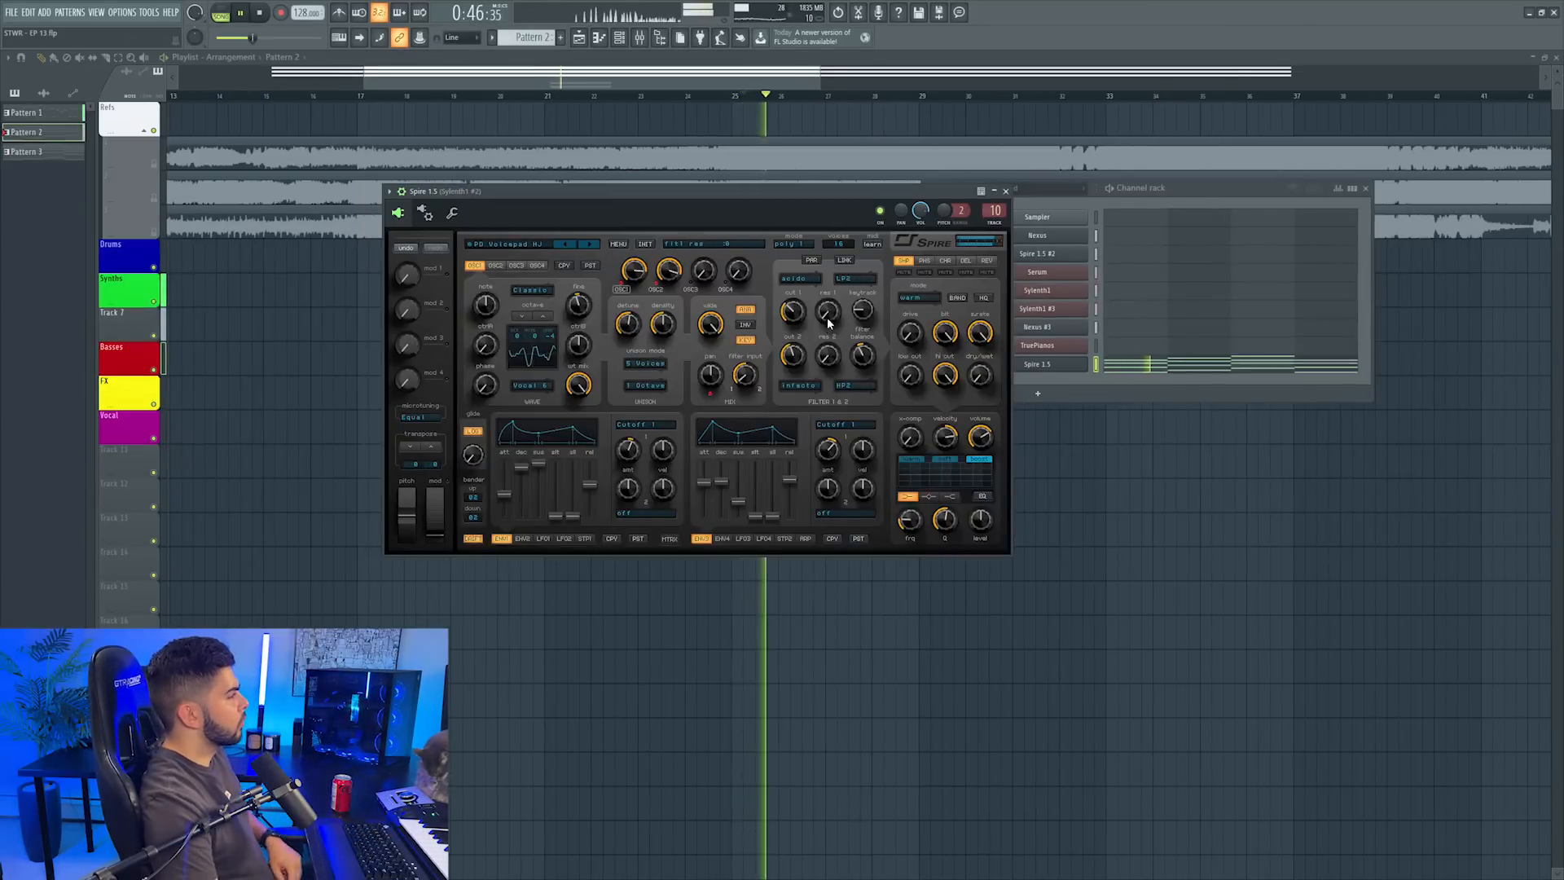
{"action": "left_click", "coordinate": [1006, 191]}
{"action": "key", "text": "space"}
Add FabFilter Pro-Q 3 to slot 1 of the Sylenth1 #2 mixer track with a 12 dB/oct high cut near 5100 Hz
{"action": "left_click", "coordinate": [641, 39]}
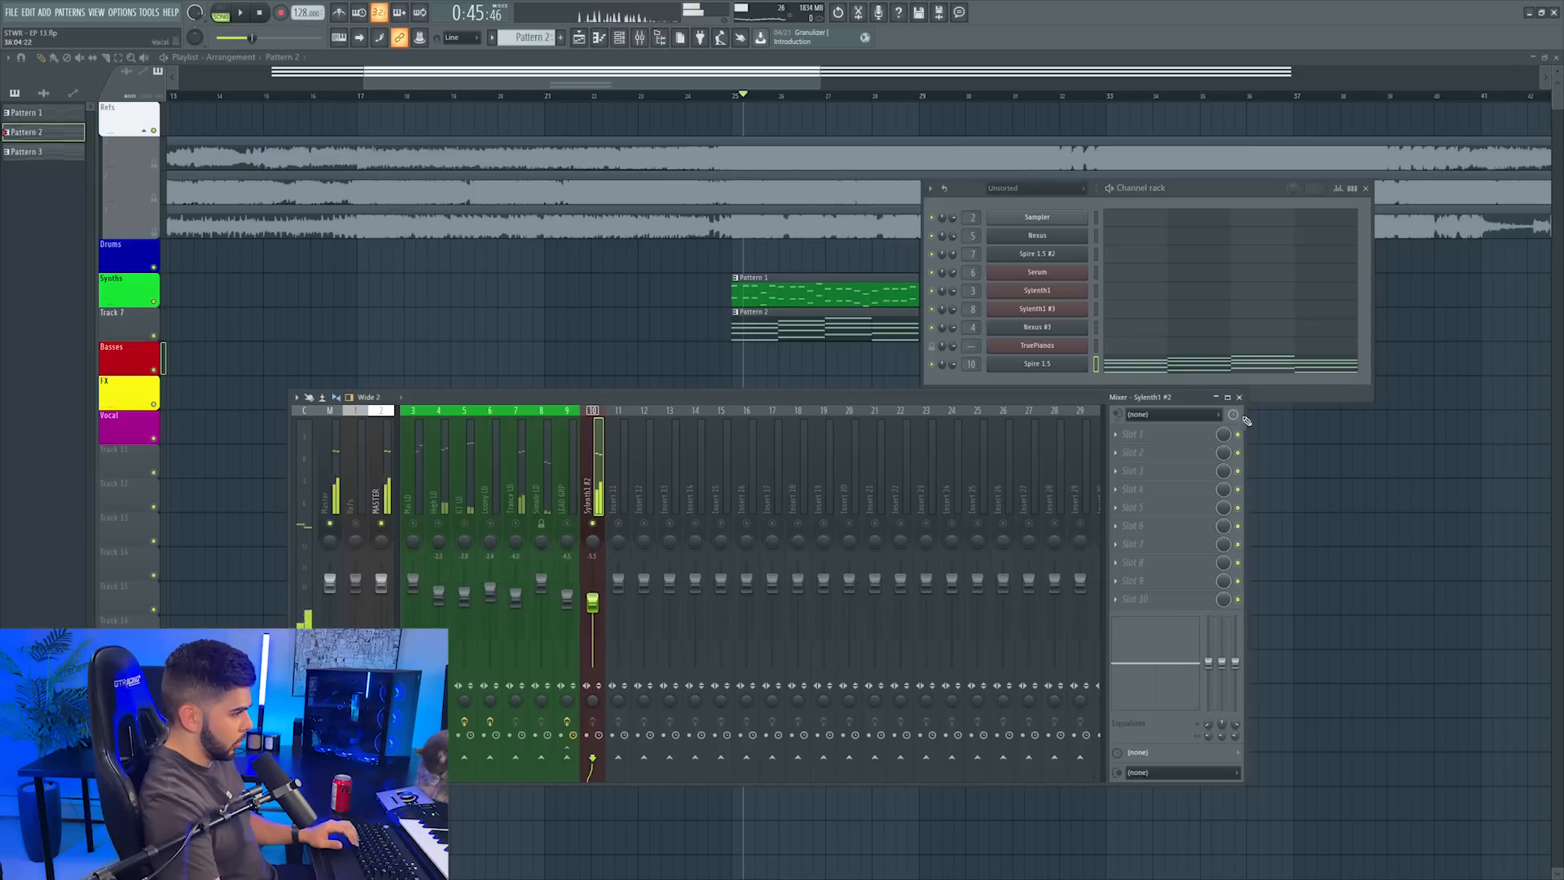
{"action": "left_click", "coordinate": [1140, 436]}
{"action": "left_click", "coordinate": [660, 318]}
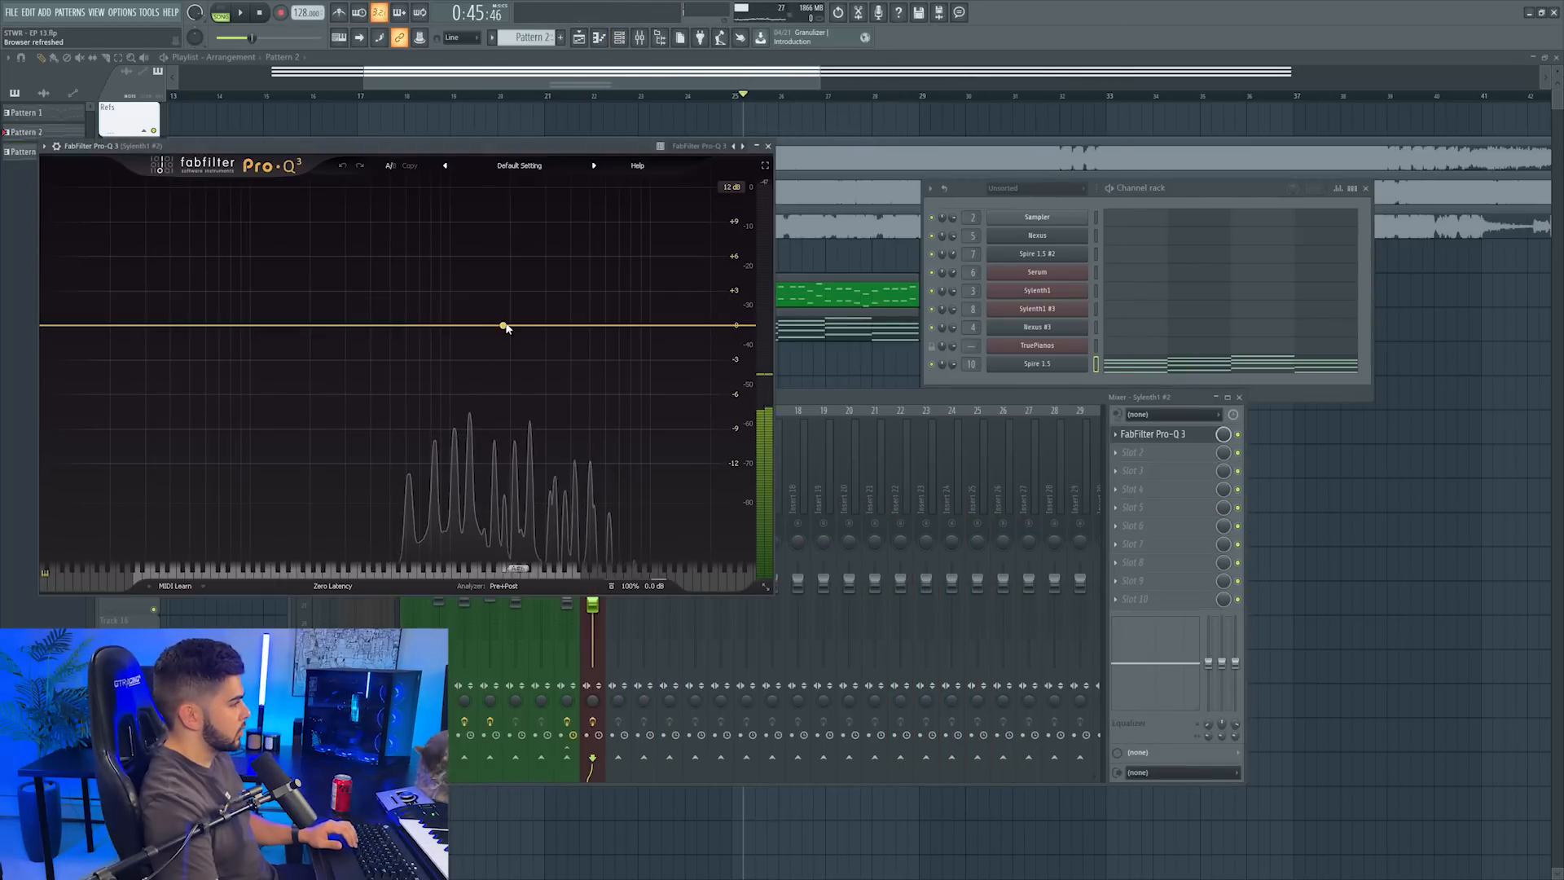
{"action": "key", "text": "space"}
{"action": "left_click_drag", "start_coordinate": [505, 327], "coordinate": [594, 325]}
{"action": "left_click", "coordinate": [405, 525]}
{"action": "left_click", "coordinate": [403, 459]}
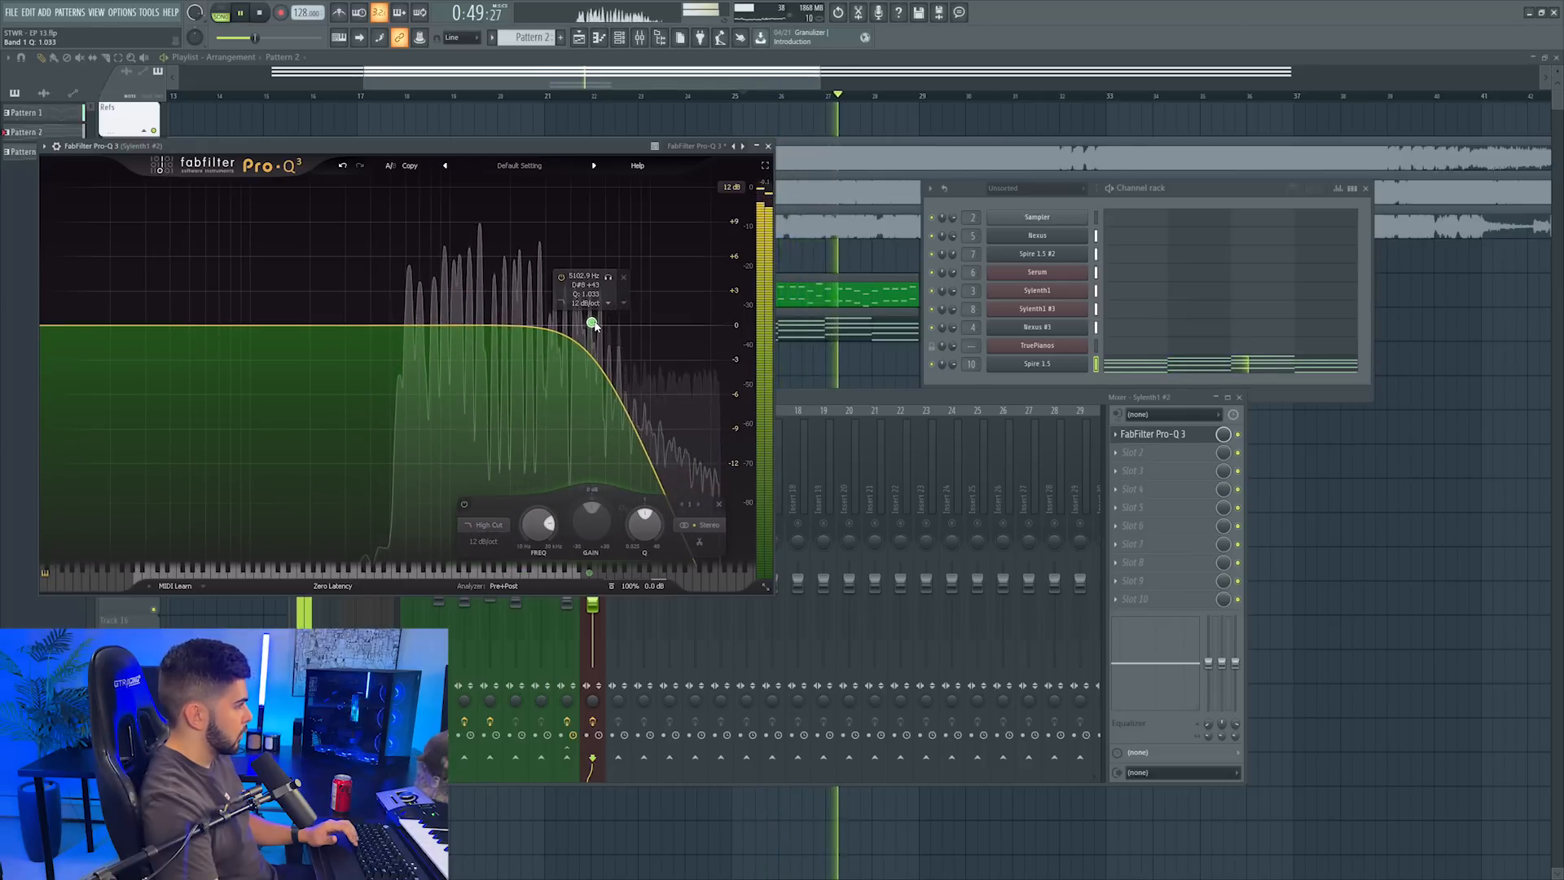
{"action": "left_click", "coordinate": [778, 429]}
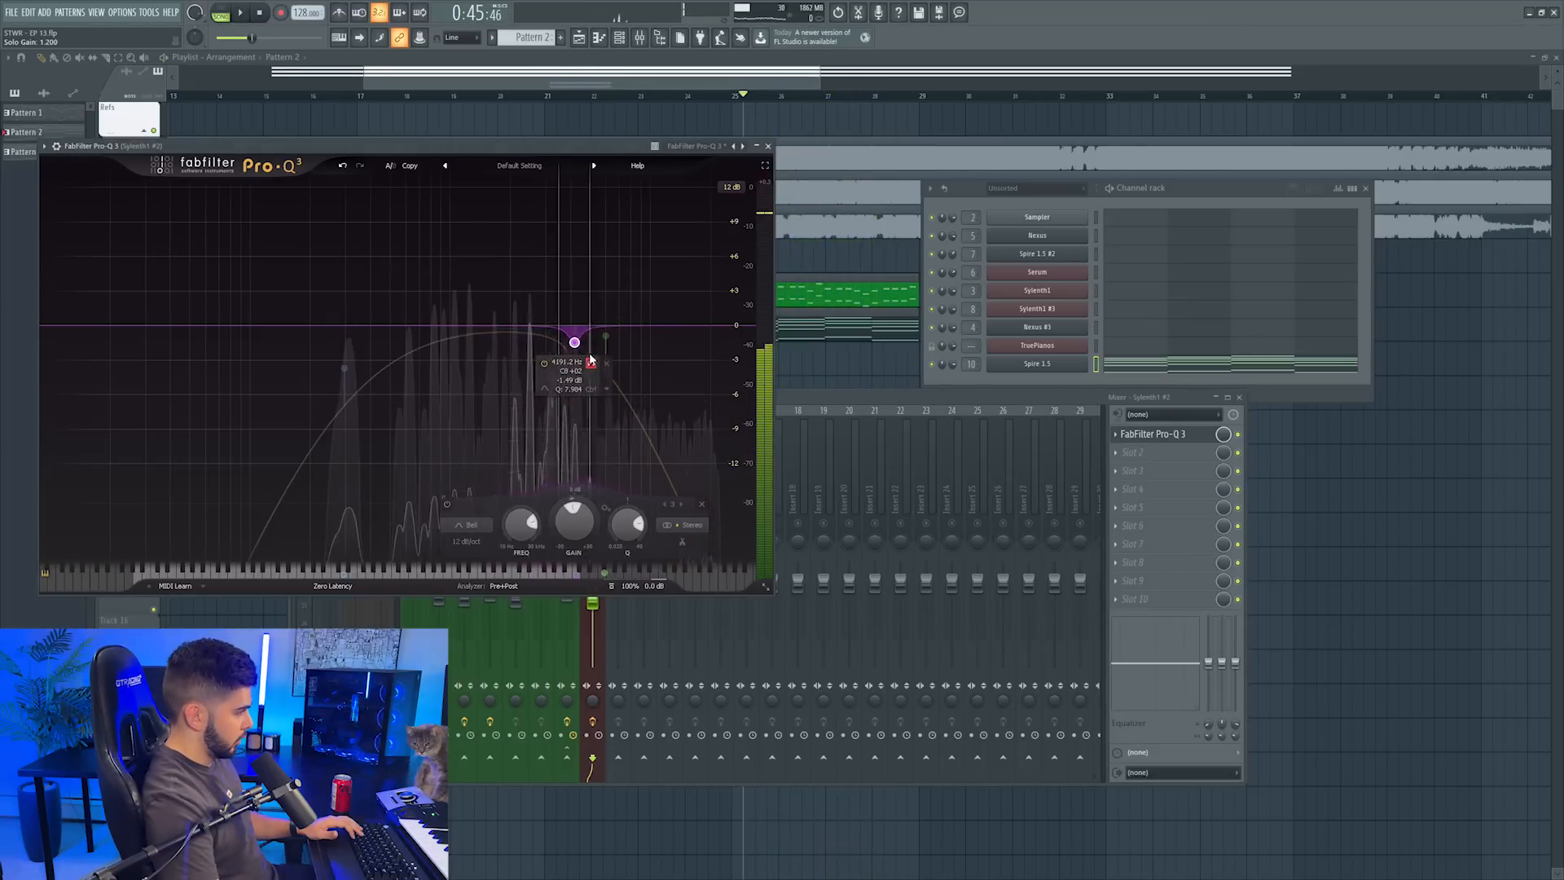
Sweep the narrow bell cut on the Sylenth1 #2 EQ during playback, then place it lower in frequency with a deeper cut
{"action": "left_click_drag", "start_coordinate": [590, 356], "coordinate": [599, 357]}
{"action": "key", "text": "F12"}
{"action": "left_click_drag", "start_coordinate": [799, 85], "coordinate": [798, 85]}
{"action": "left_click", "coordinate": [784, 96]}
{"action": "key", "text": "F9"}
{"action": "left_click", "coordinate": [1158, 434]}
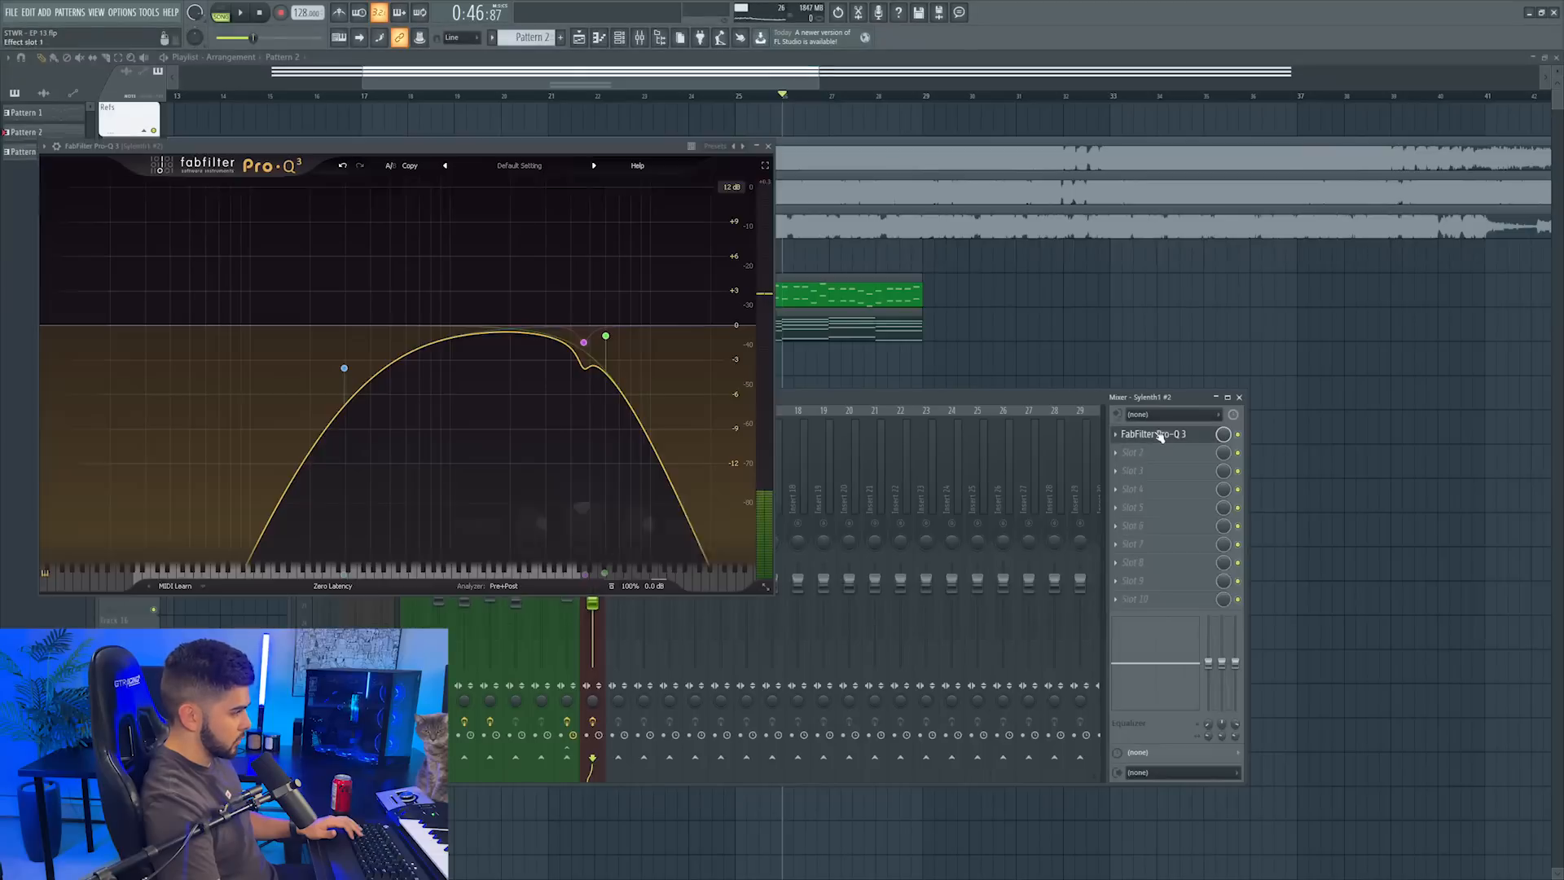
{"action": "key", "text": "space"}
{"action": "left_click", "coordinate": [606, 364]}
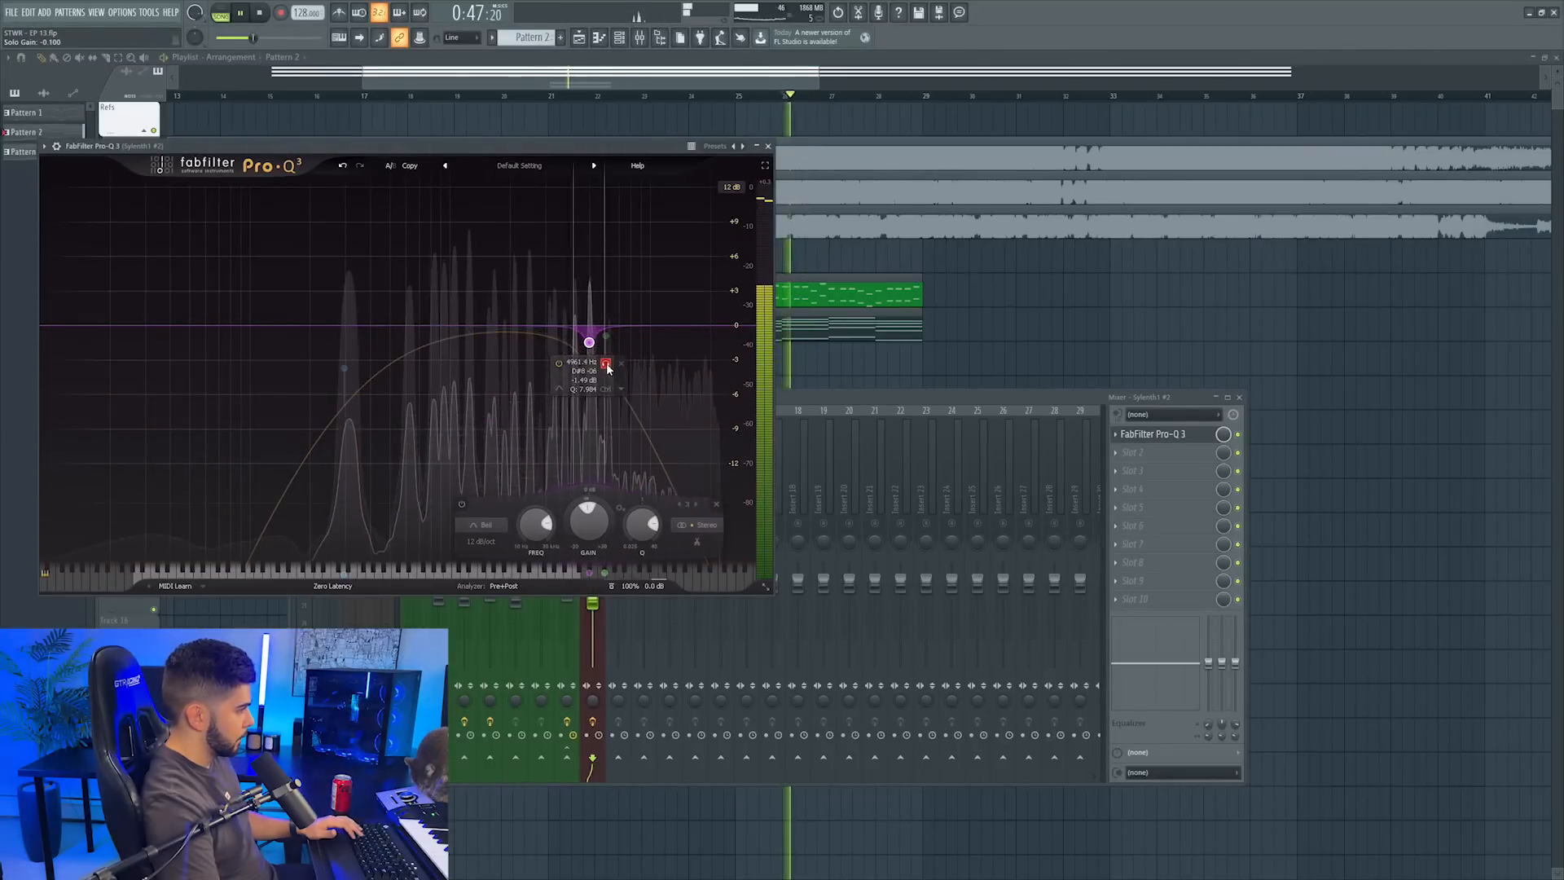
{"action": "left_click_drag", "start_coordinate": [607, 368], "coordinate": [530, 366]}
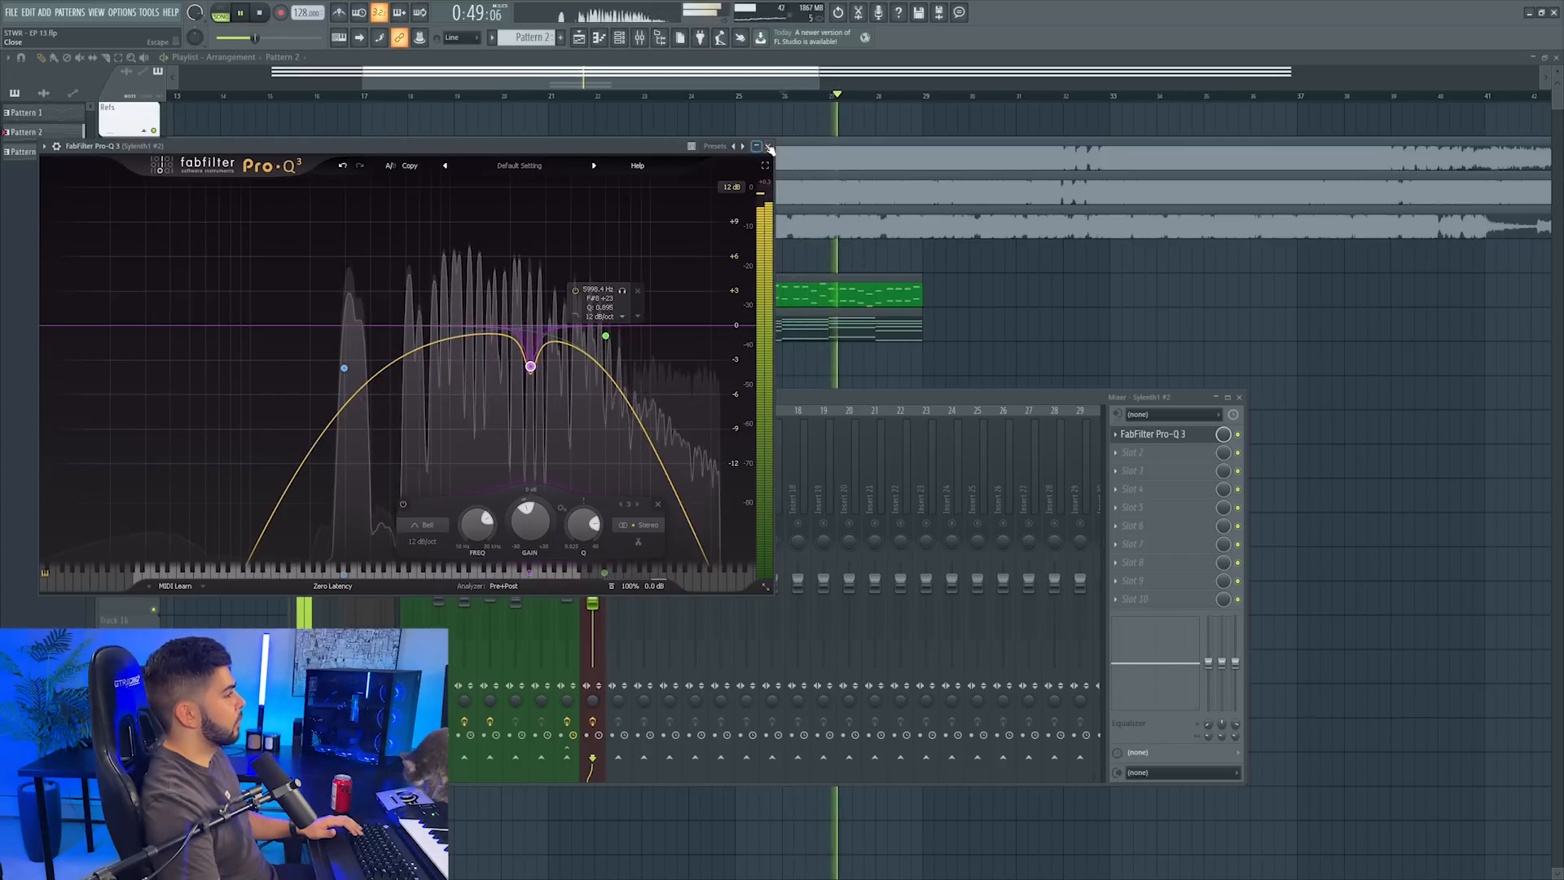
{"action": "left_click", "coordinate": [768, 146]}
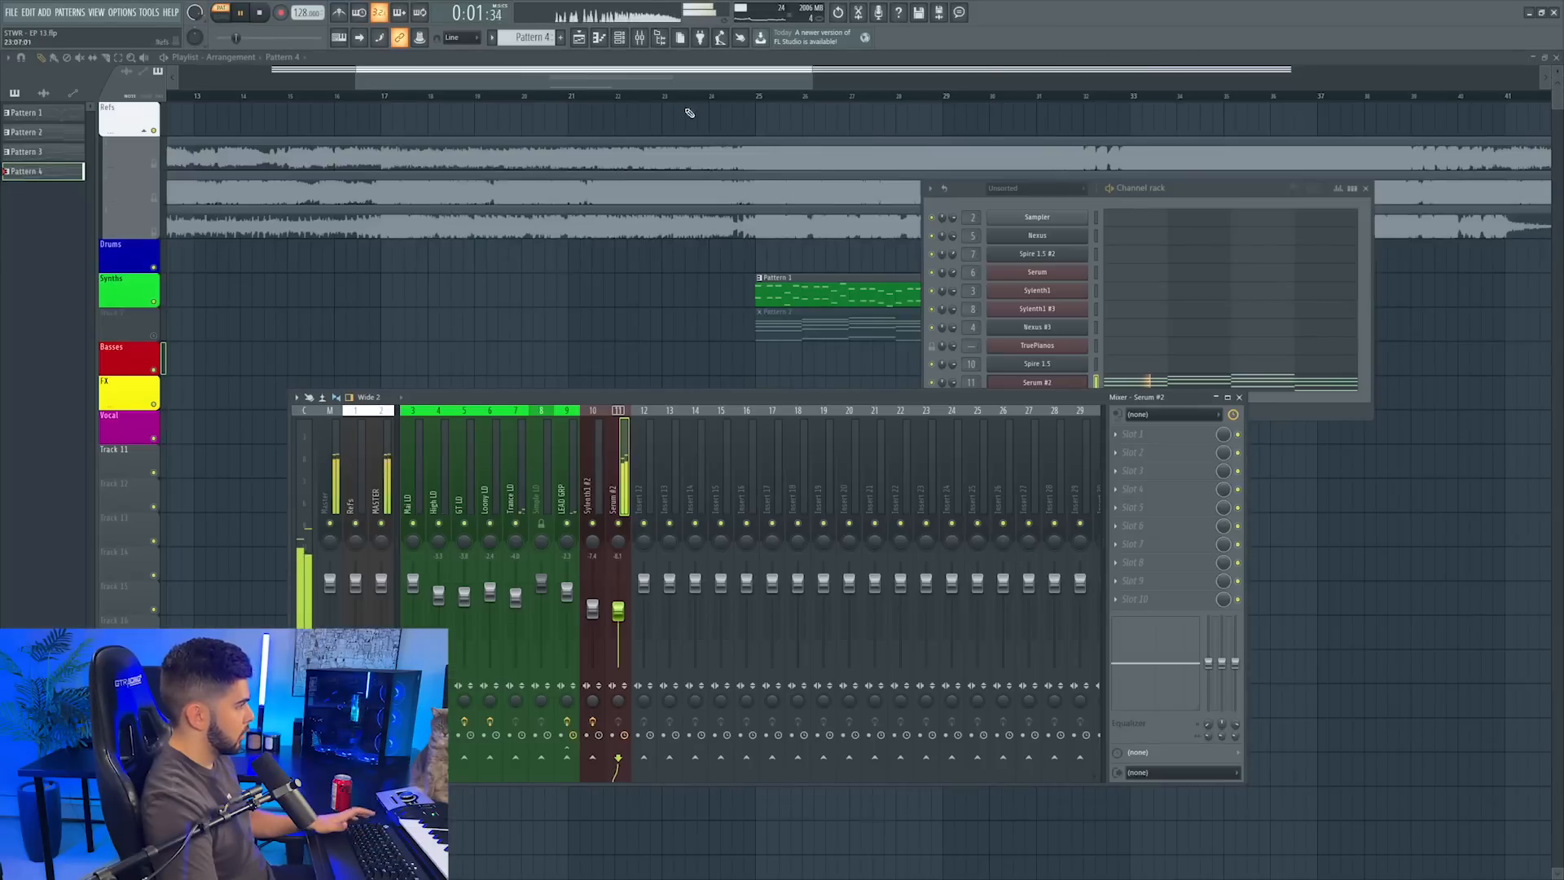
Play the arrangement from bar 25 and move the Pattern 4 track up to just below the Pattern 2 track
{"action": "key", "text": "F12"}
{"action": "left_click", "coordinate": [758, 96]}
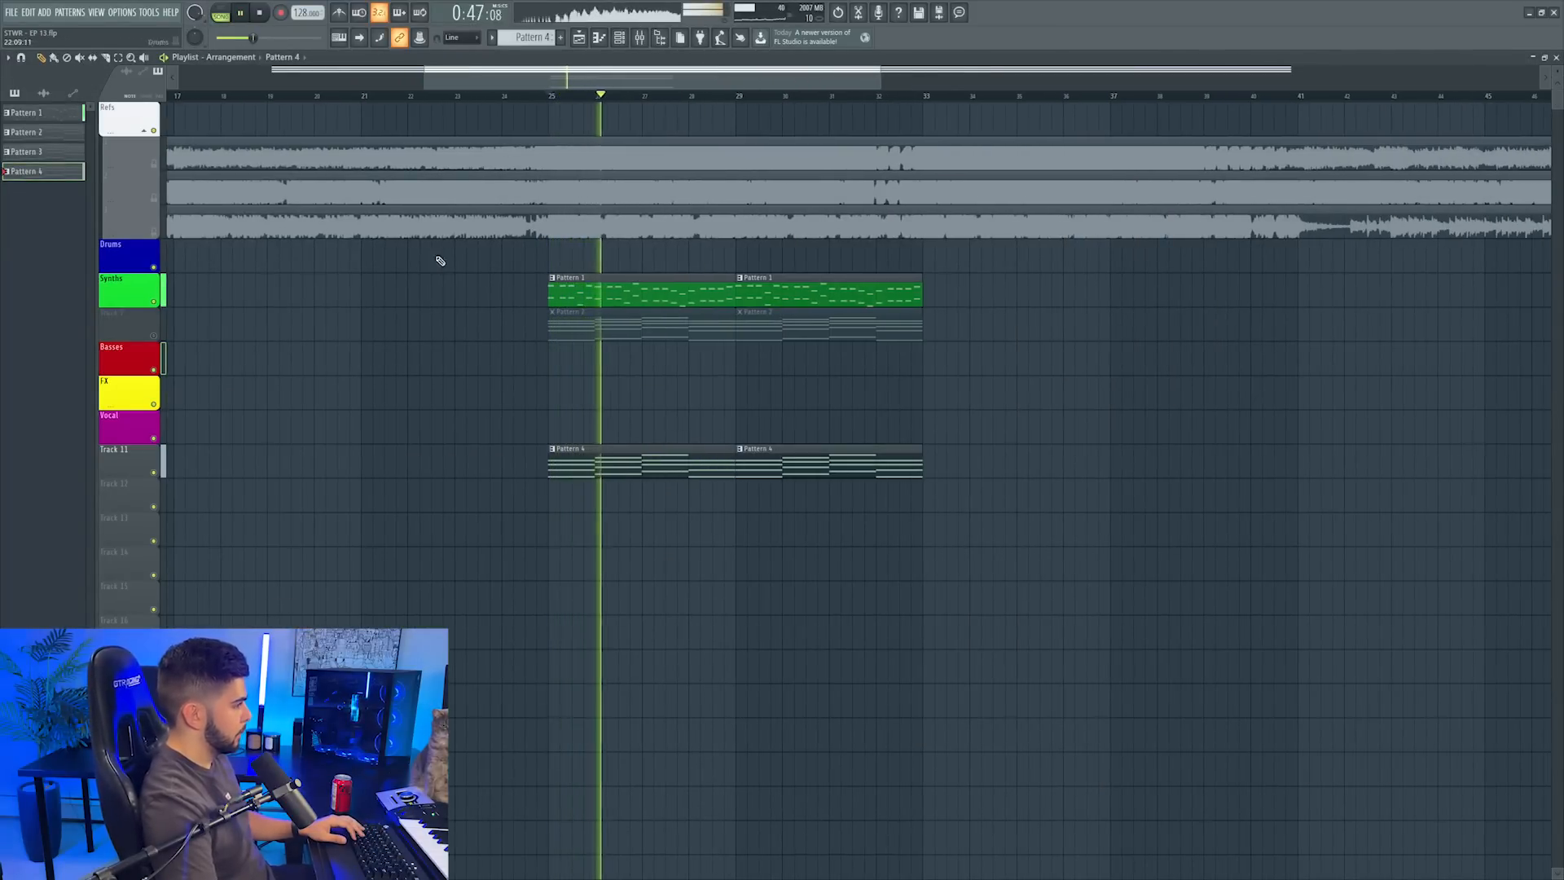
{"action": "key", "text": "F9"}
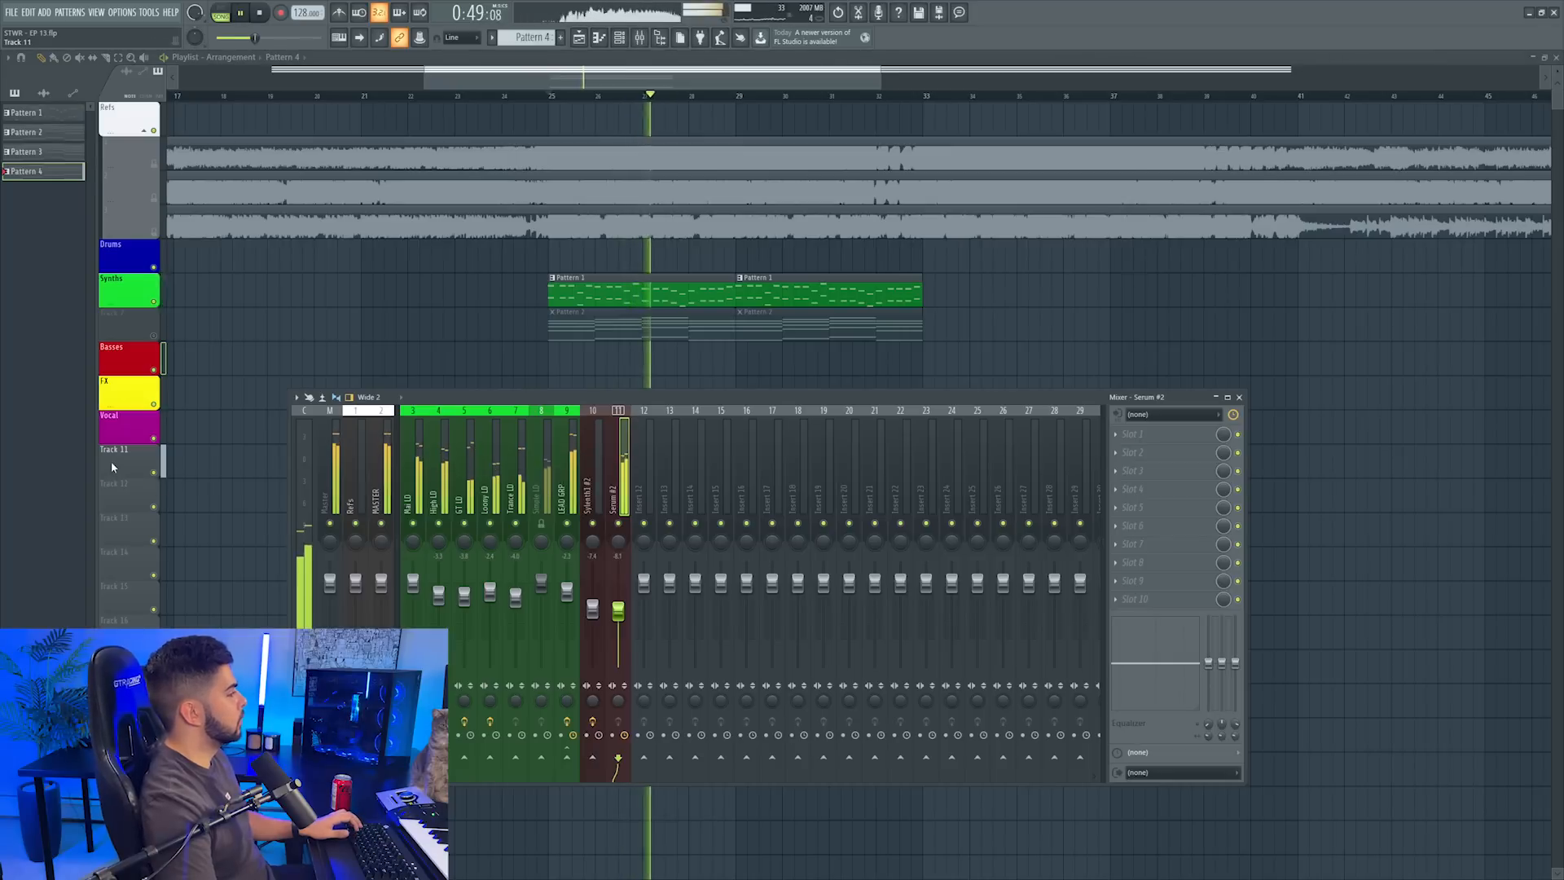
{"action": "scroll", "coordinate": [114, 466], "scroll_direction": "up", "scroll_amount": 3}
{"action": "key", "text": "F9"}
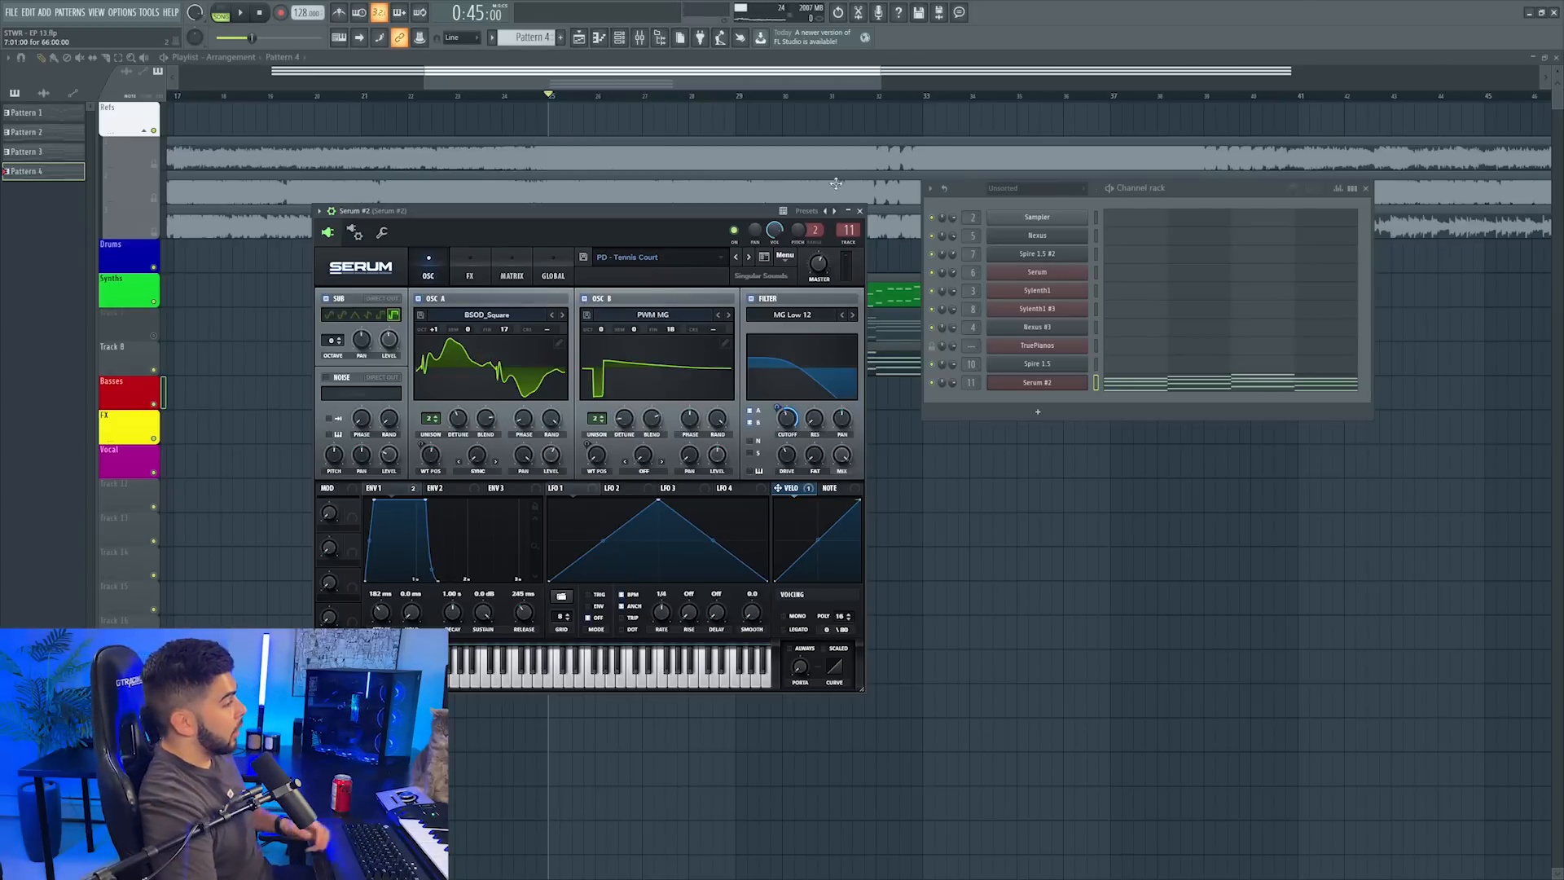
Move the Pattern 4 track directly beneath the lead track, and name the two tracks Leads and Tennis CT Chord in green
{"action": "left_click", "coordinate": [859, 211]}
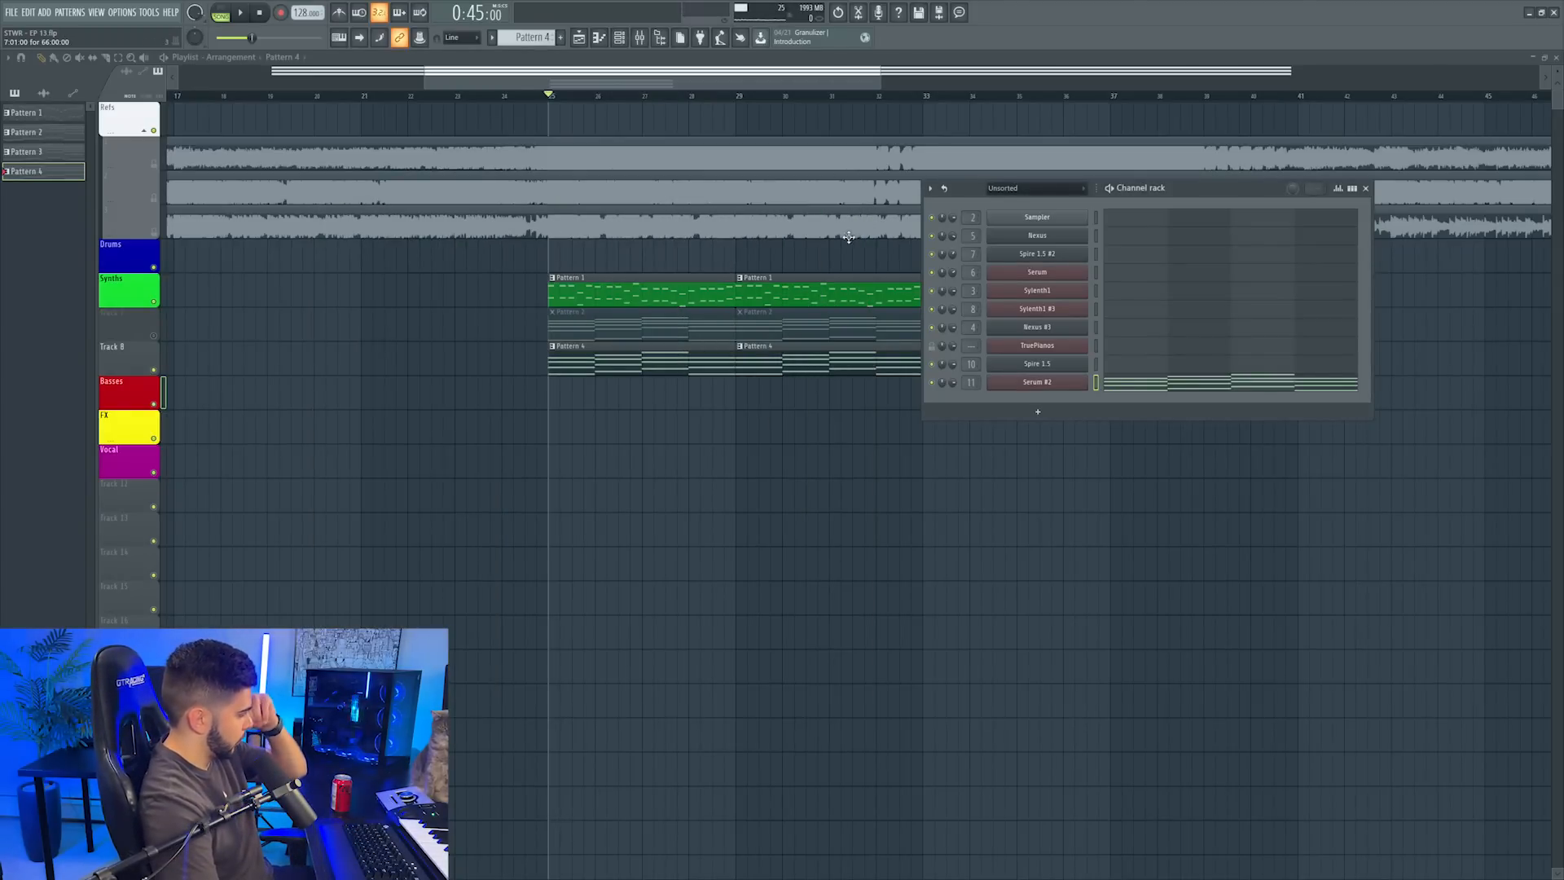
{"action": "scroll", "coordinate": [144, 361], "scroll_direction": "up", "scroll_amount": 2}
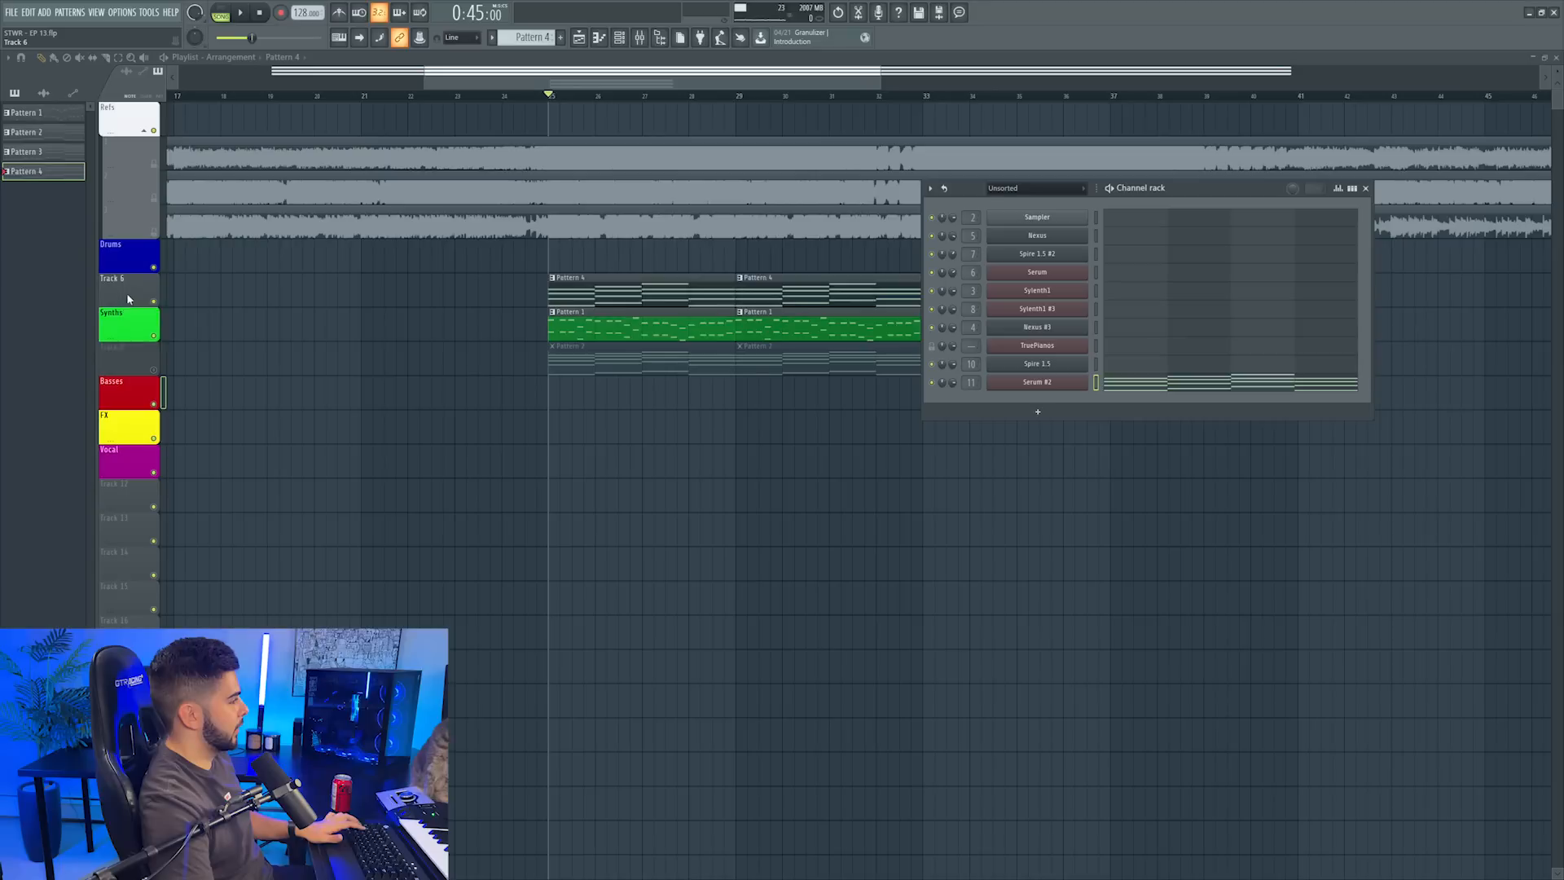
{"action": "scroll", "coordinate": [127, 297], "scroll_direction": "down", "scroll_amount": 1}
{"action": "right_click", "coordinate": [128, 309]}
{"action": "left_click", "coordinate": [151, 314]}
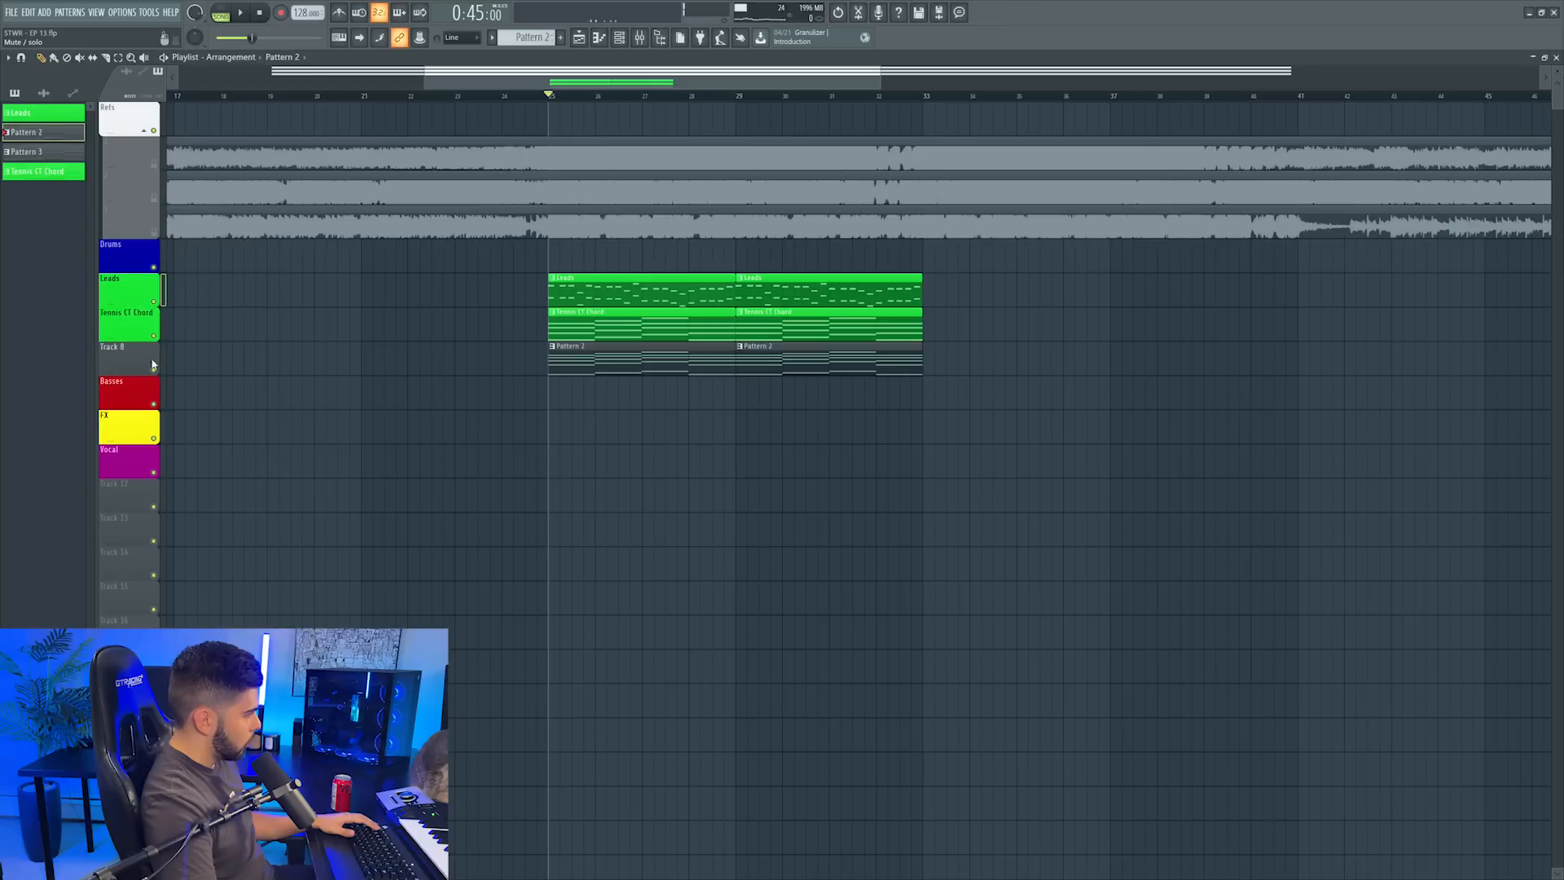
Solo the Tennis CT Chord track, re-enable Track 8 and Leads alongside it, and play the three layers
{"action": "right_click", "coordinate": [155, 307]}
{"action": "left_click", "coordinate": [162, 372]}
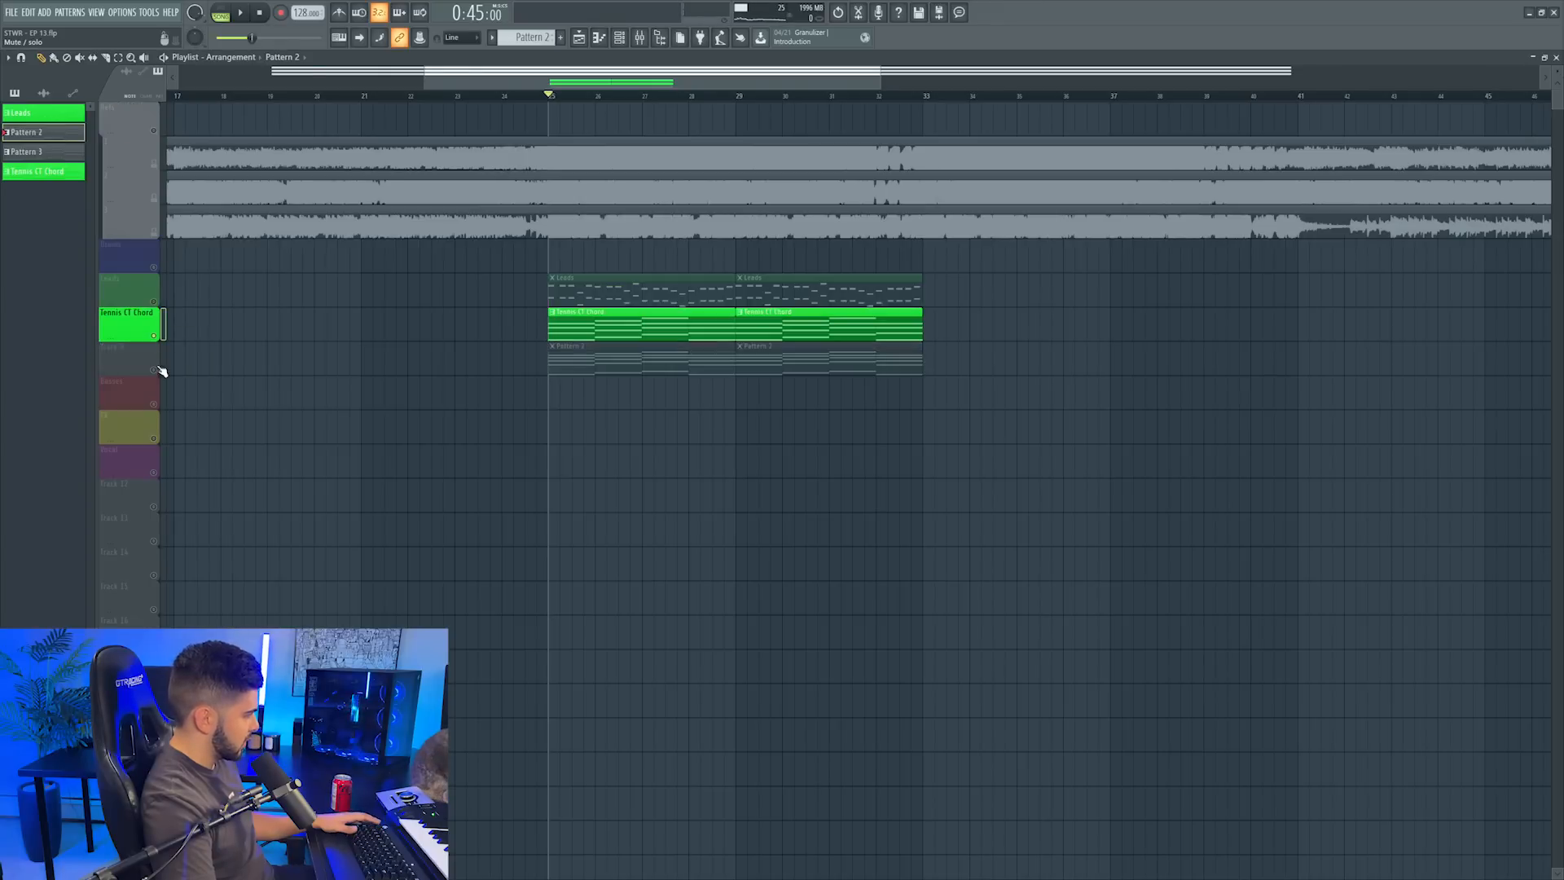
{"action": "left_click", "coordinate": [157, 371]}
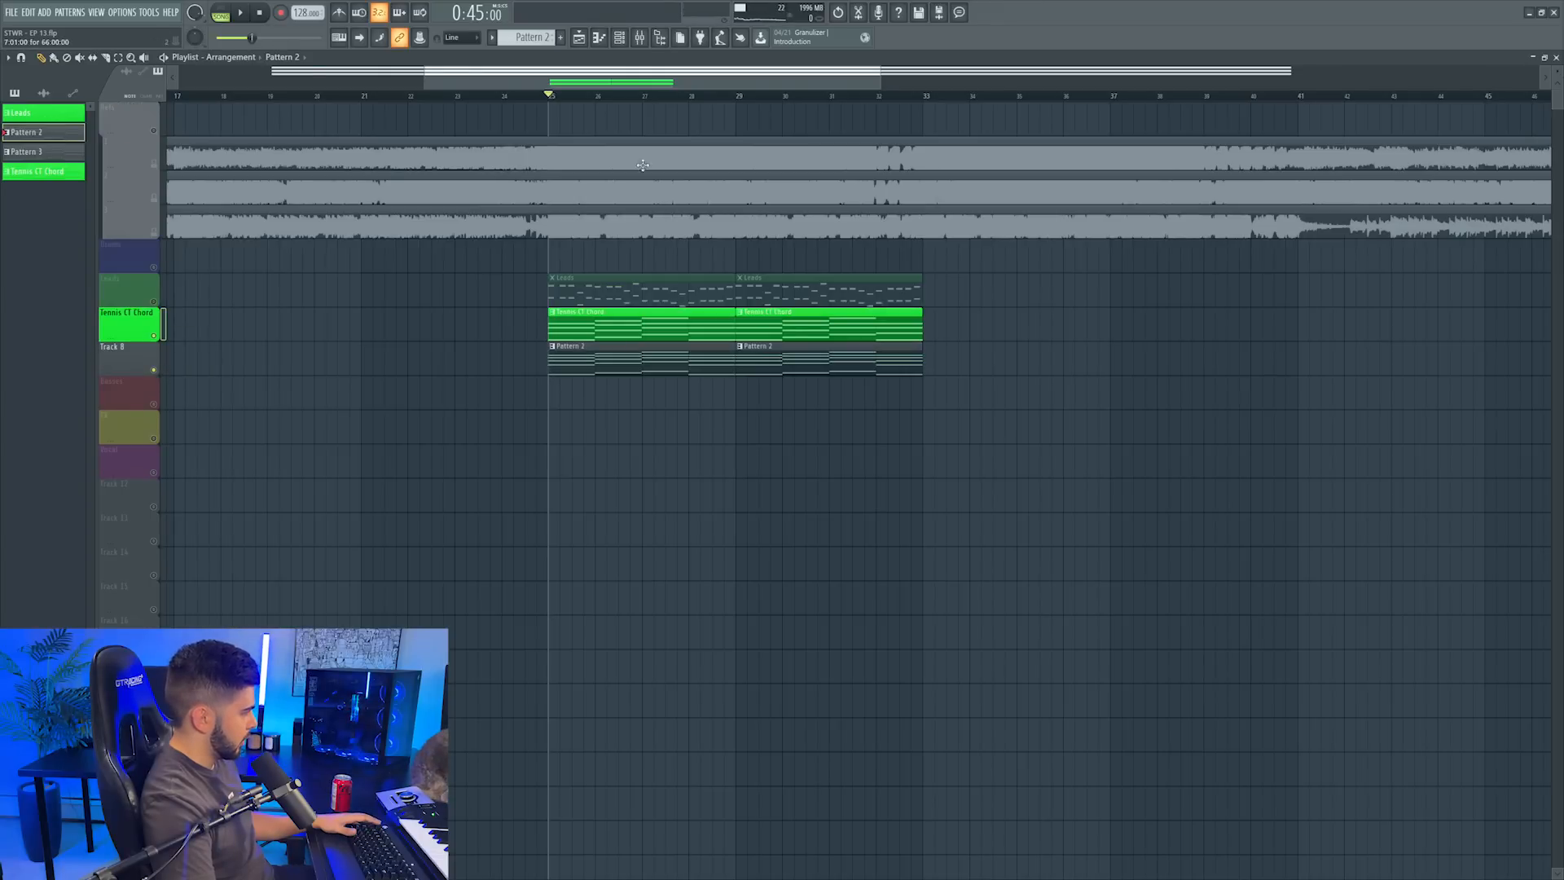
{"action": "left_click", "coordinate": [153, 302]}
{"action": "key", "text": "space"}
{"action": "key", "text": "space"}
Audition the Sylenth1 #2 mixer track in solo, and compare the arrangement with playlist Track 8 muted and soloed
{"action": "left_click", "coordinate": [642, 37]}
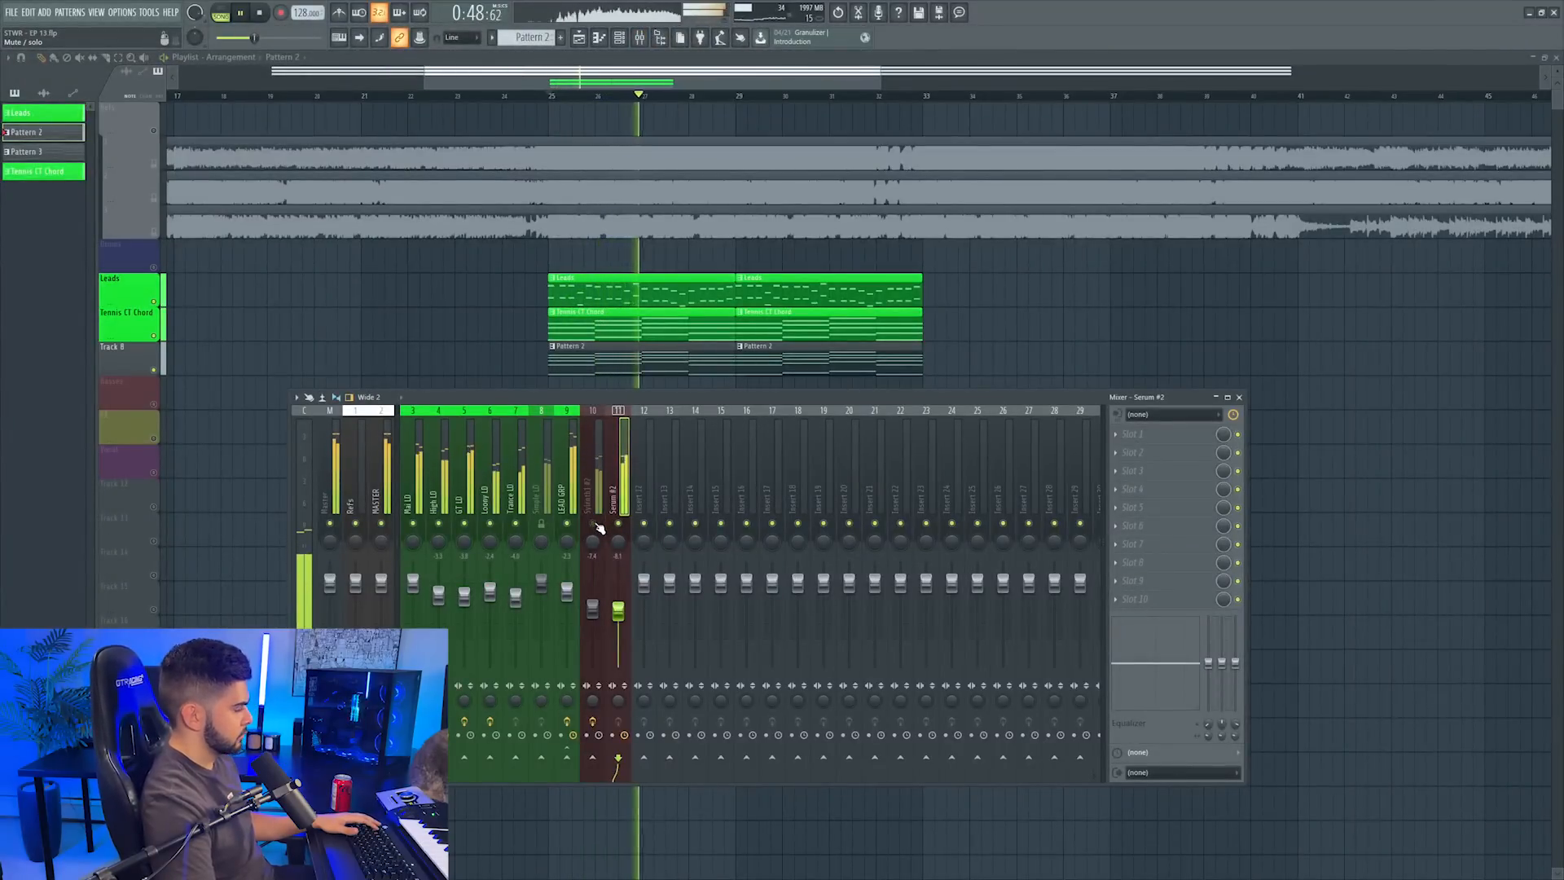
{"action": "right_click", "coordinate": [596, 524]}
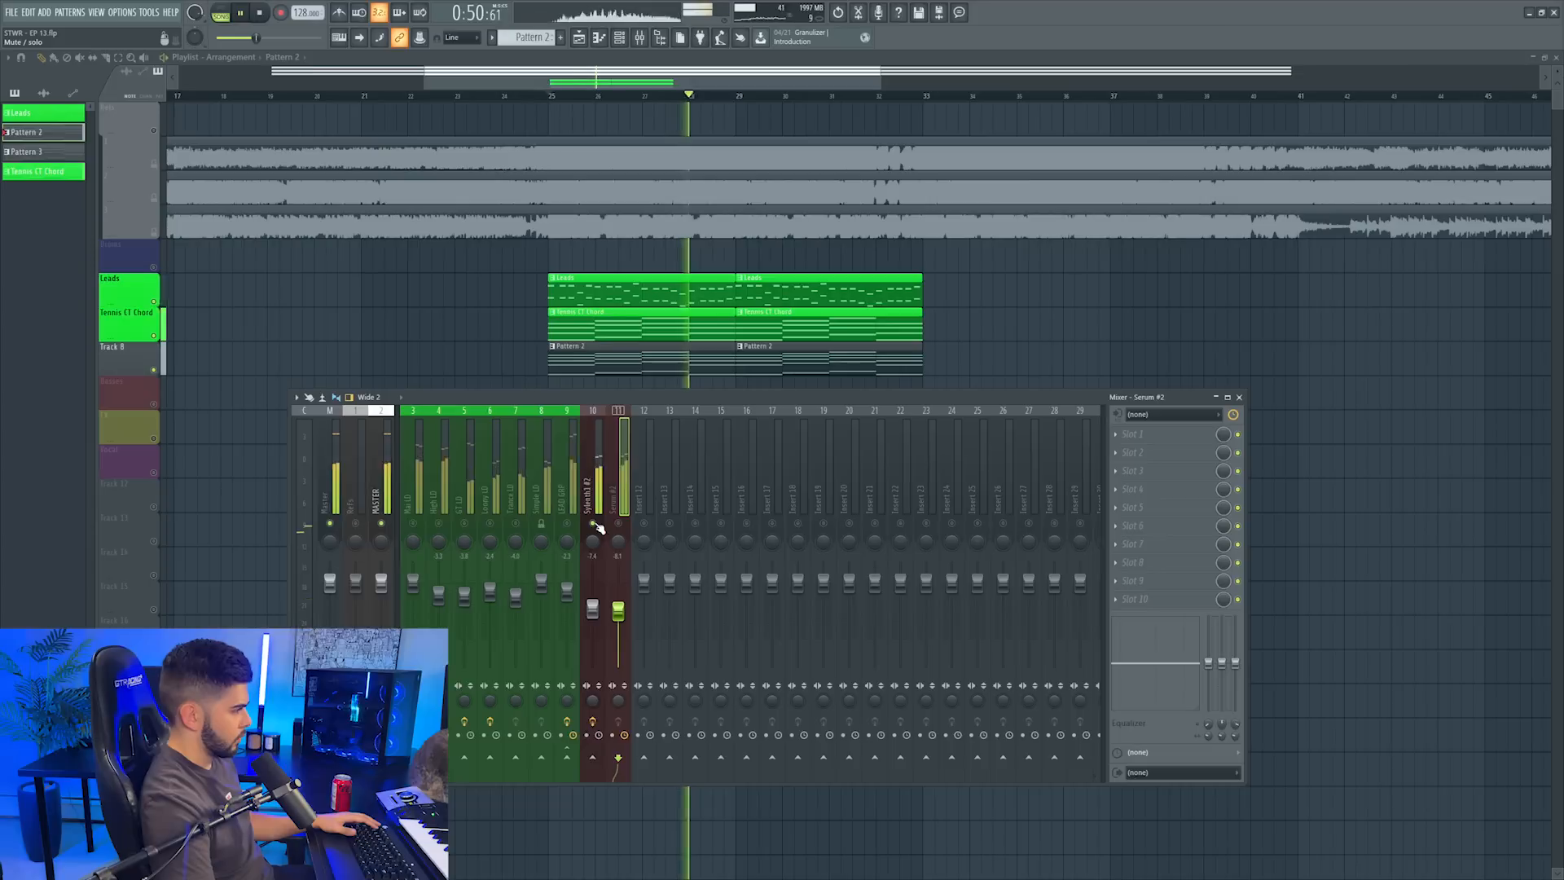
{"action": "left_click", "coordinate": [155, 372]}
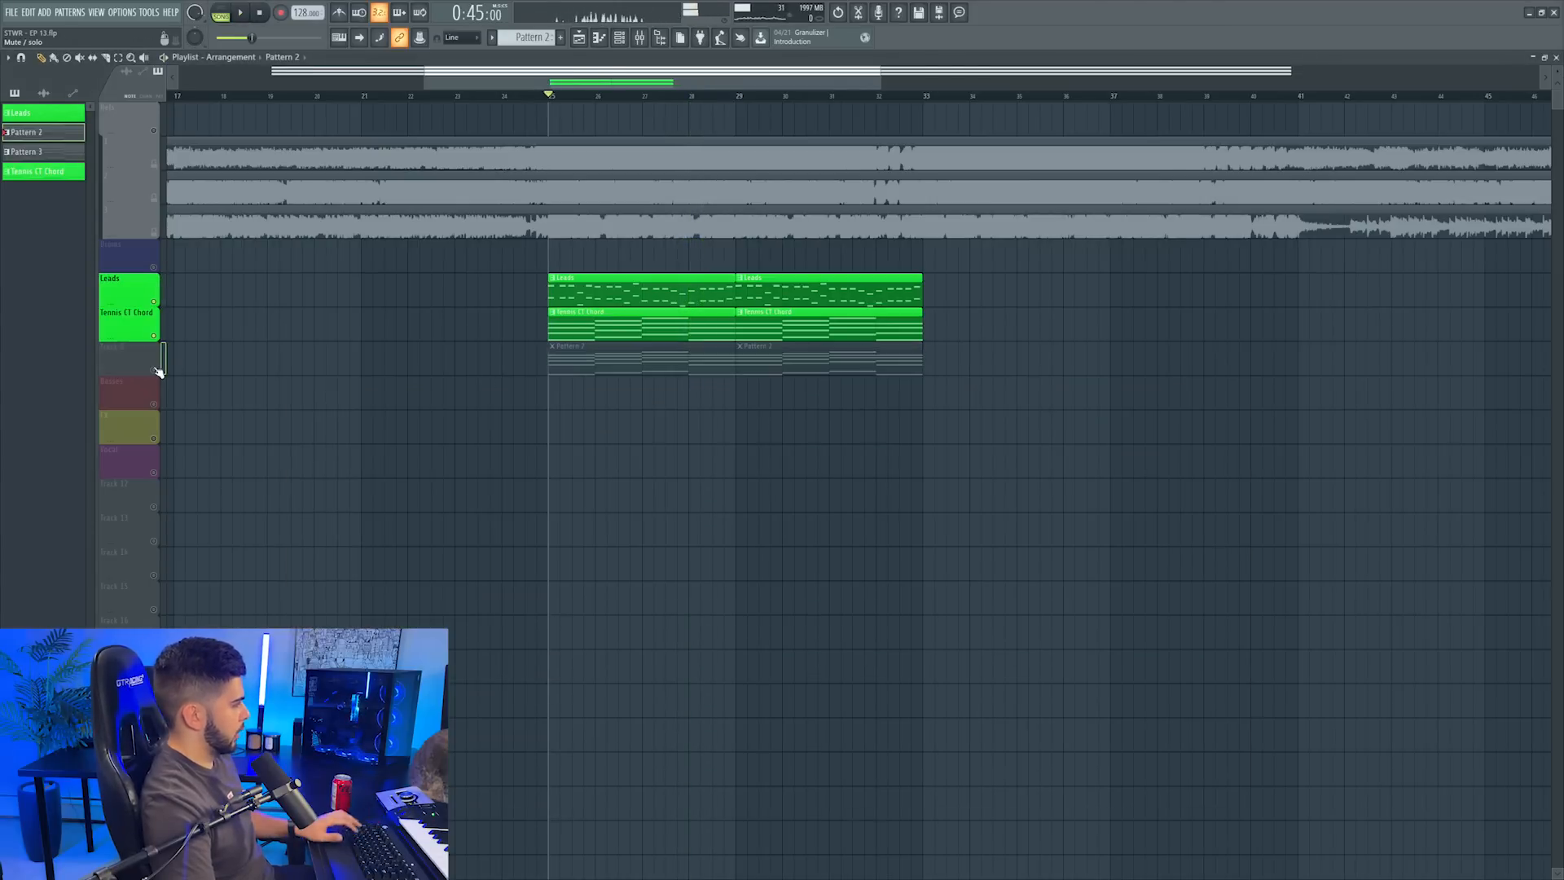
{"action": "right_click", "coordinate": [155, 372]}
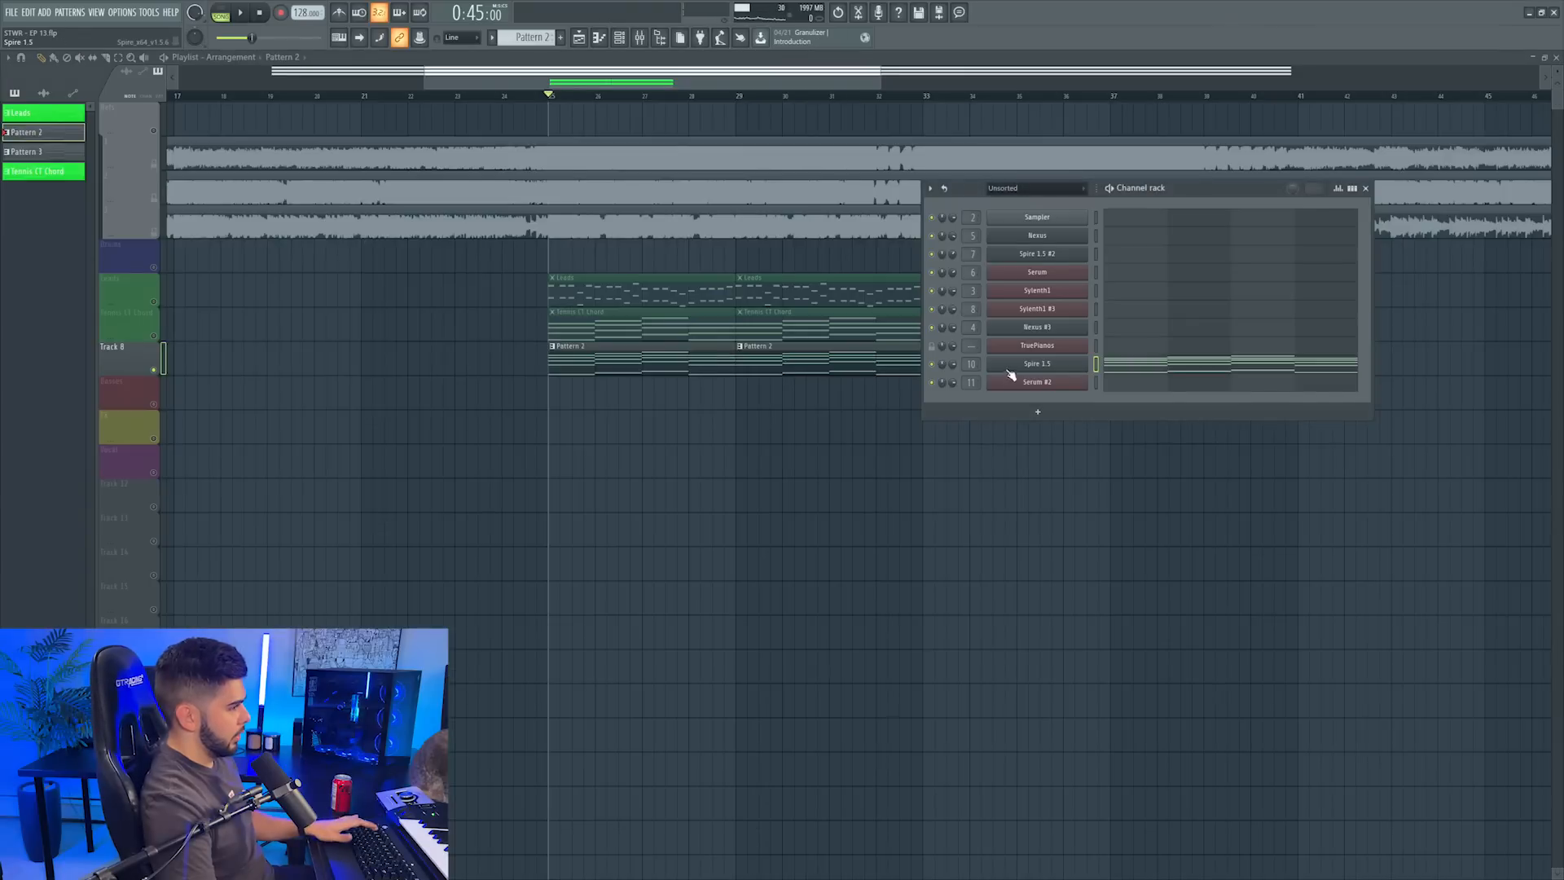
Load the CH Pineapple Pan preset from the Hy2rogen Future Bass Soundbank in Spire 1.5
{"action": "right_click", "coordinate": [1059, 362]}
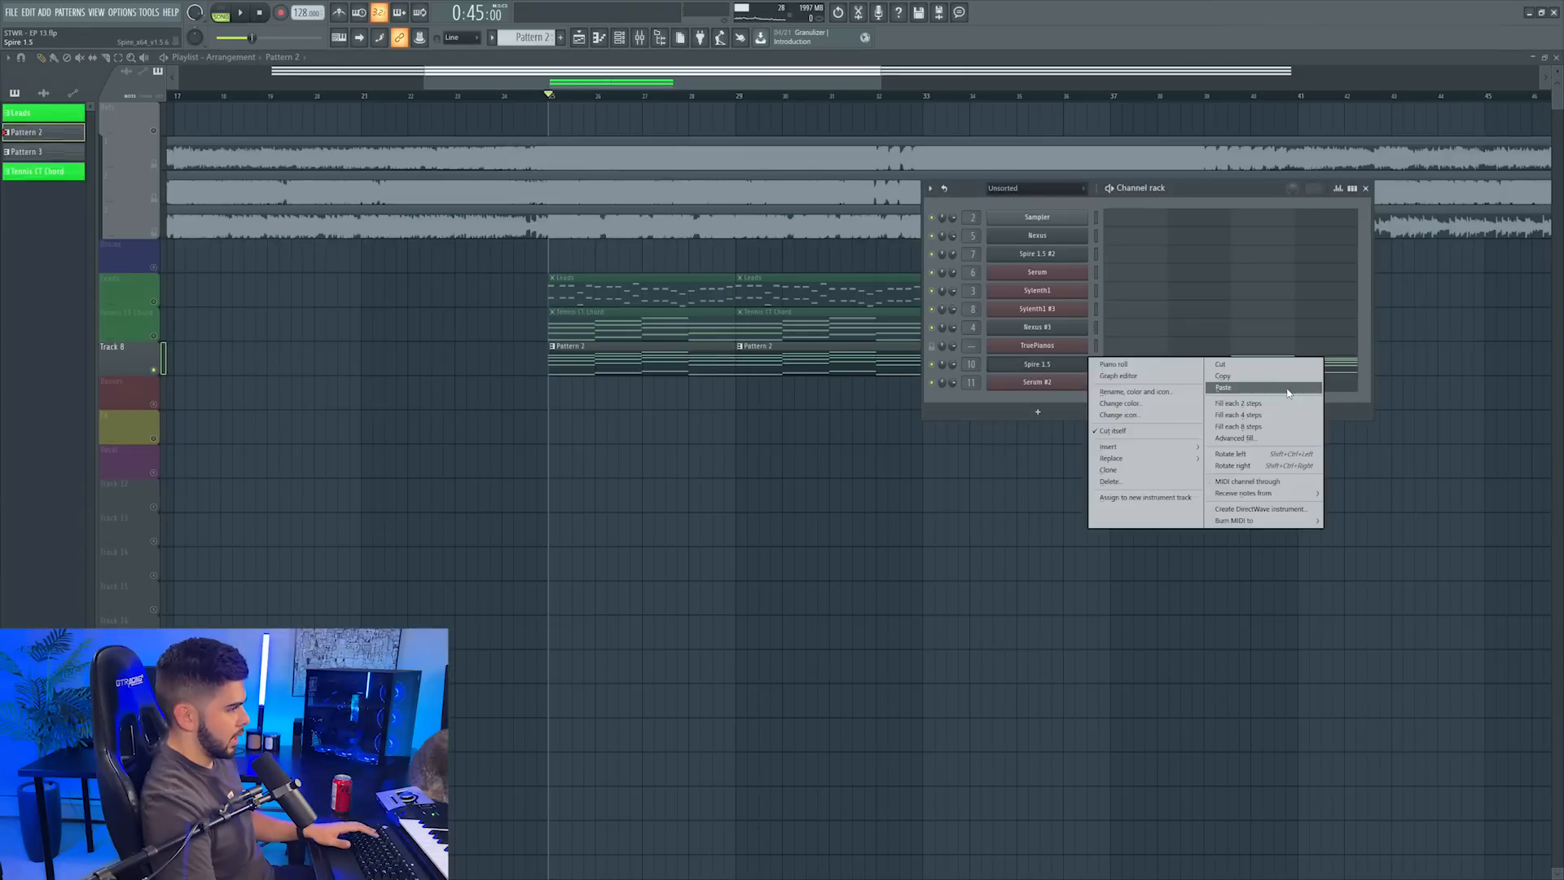
{"action": "key", "text": "Escape"}
{"action": "left_click", "coordinate": [1064, 368]}
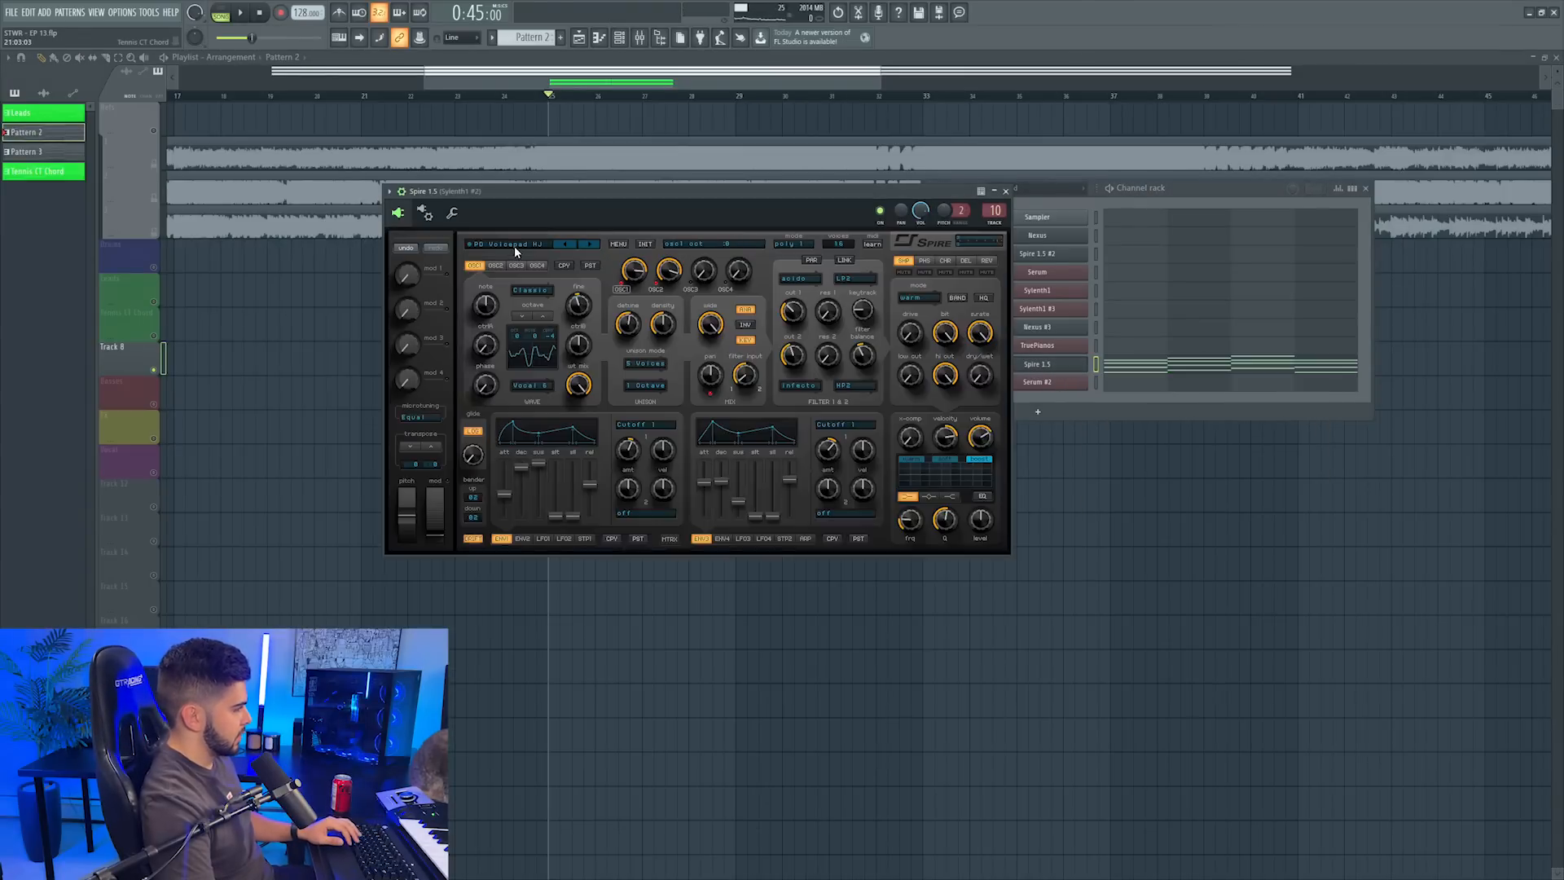
{"action": "left_click", "coordinate": [499, 238]}
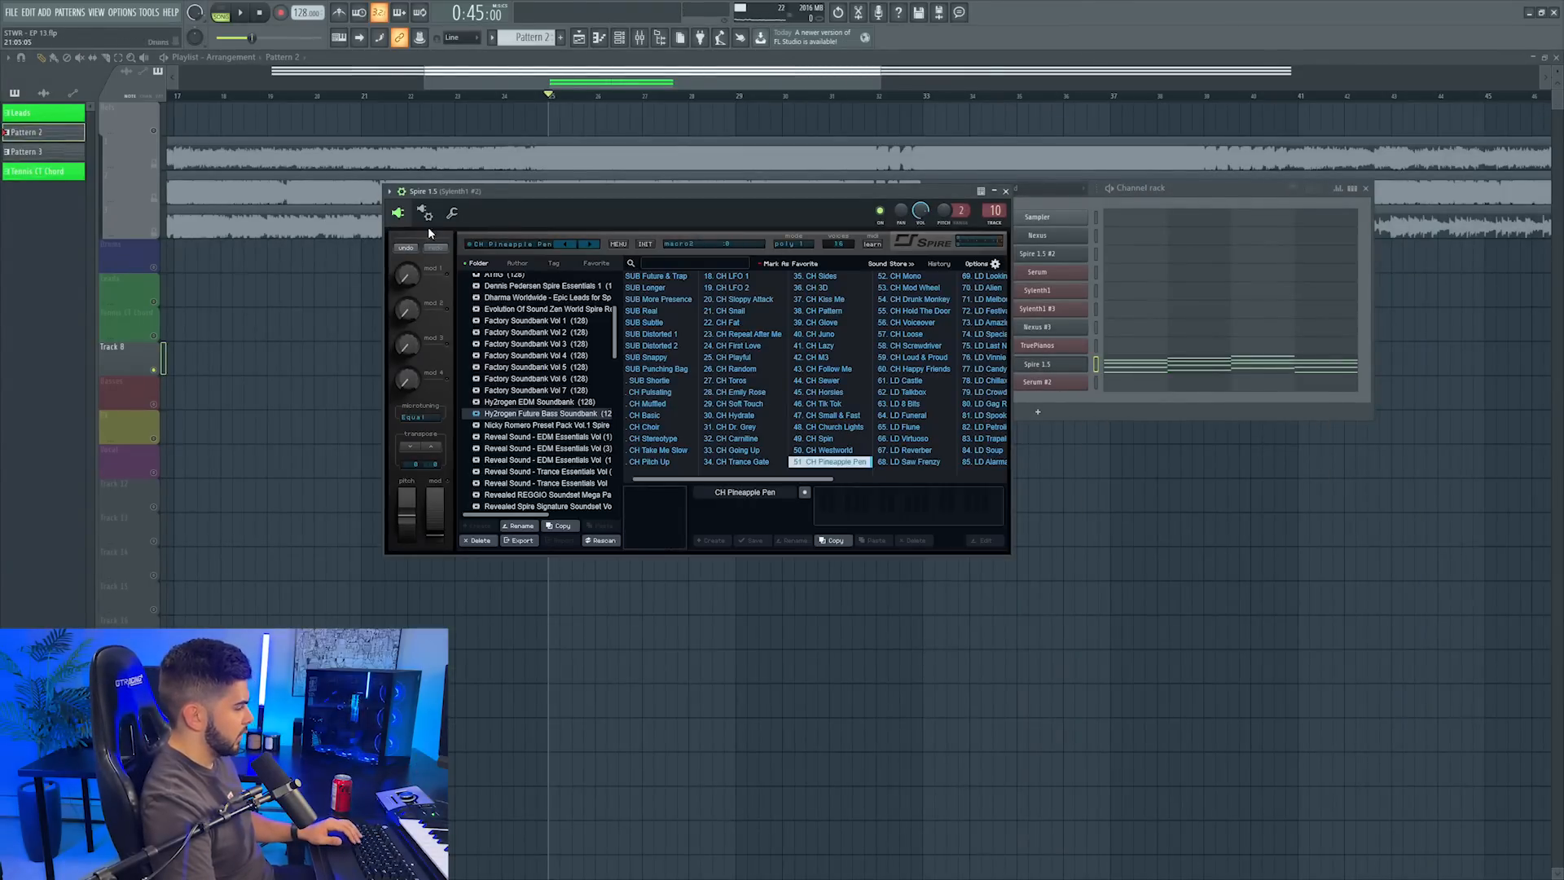
Play the layers together, place the Sylenth1 #2 mixer track after Serum #2, and set its volume to -11.9 dB
{"action": "key", "text": "space"}
{"action": "key", "text": "F12"}
{"action": "key", "text": "F9"}
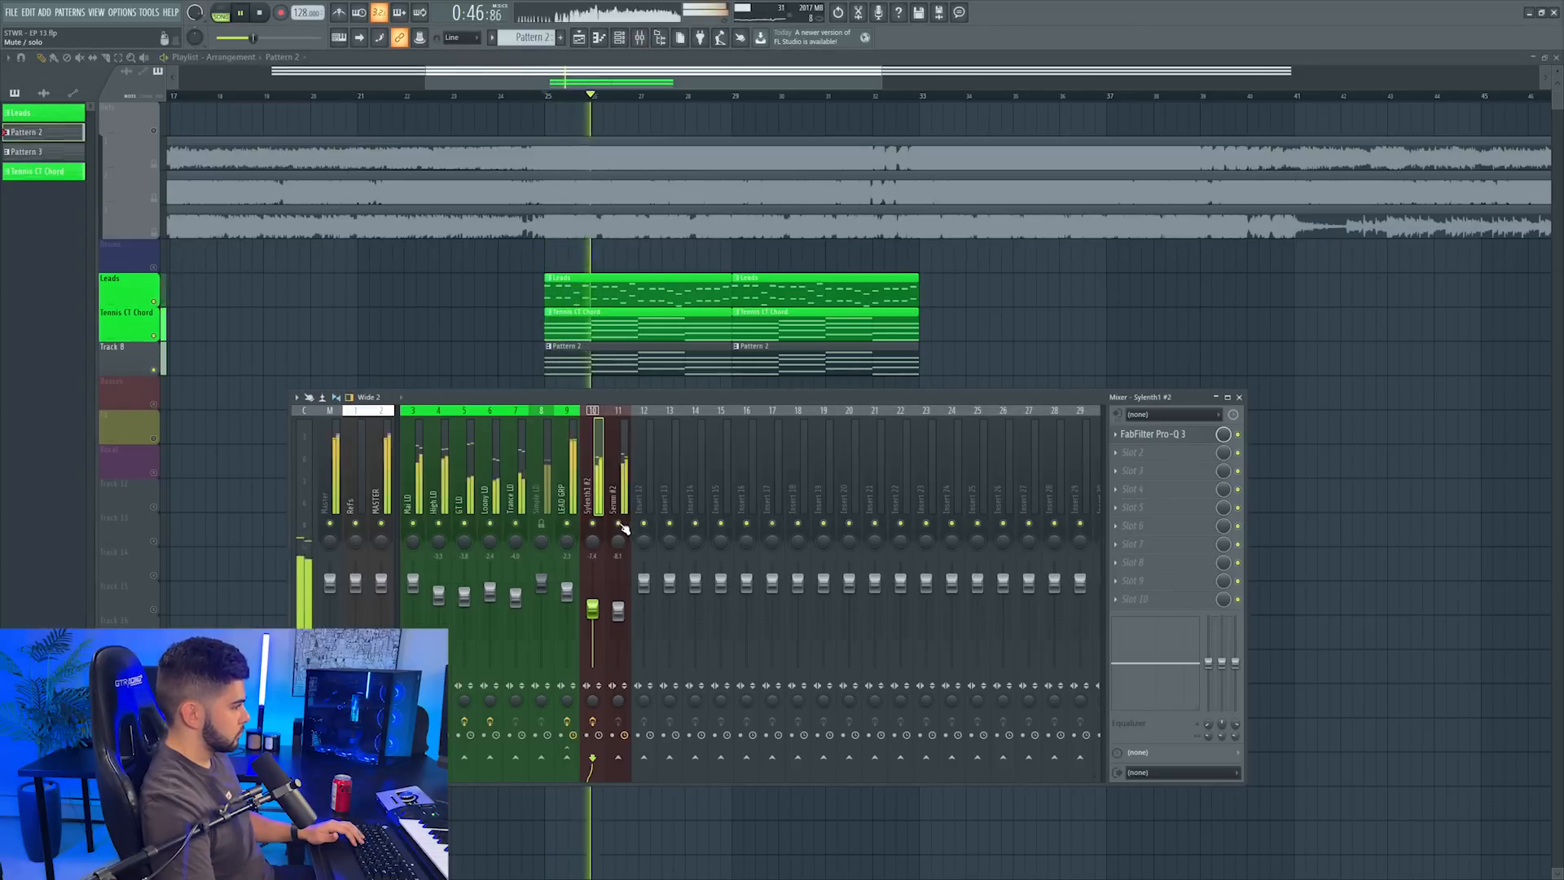
{"action": "left_click", "coordinate": [638, 485]}
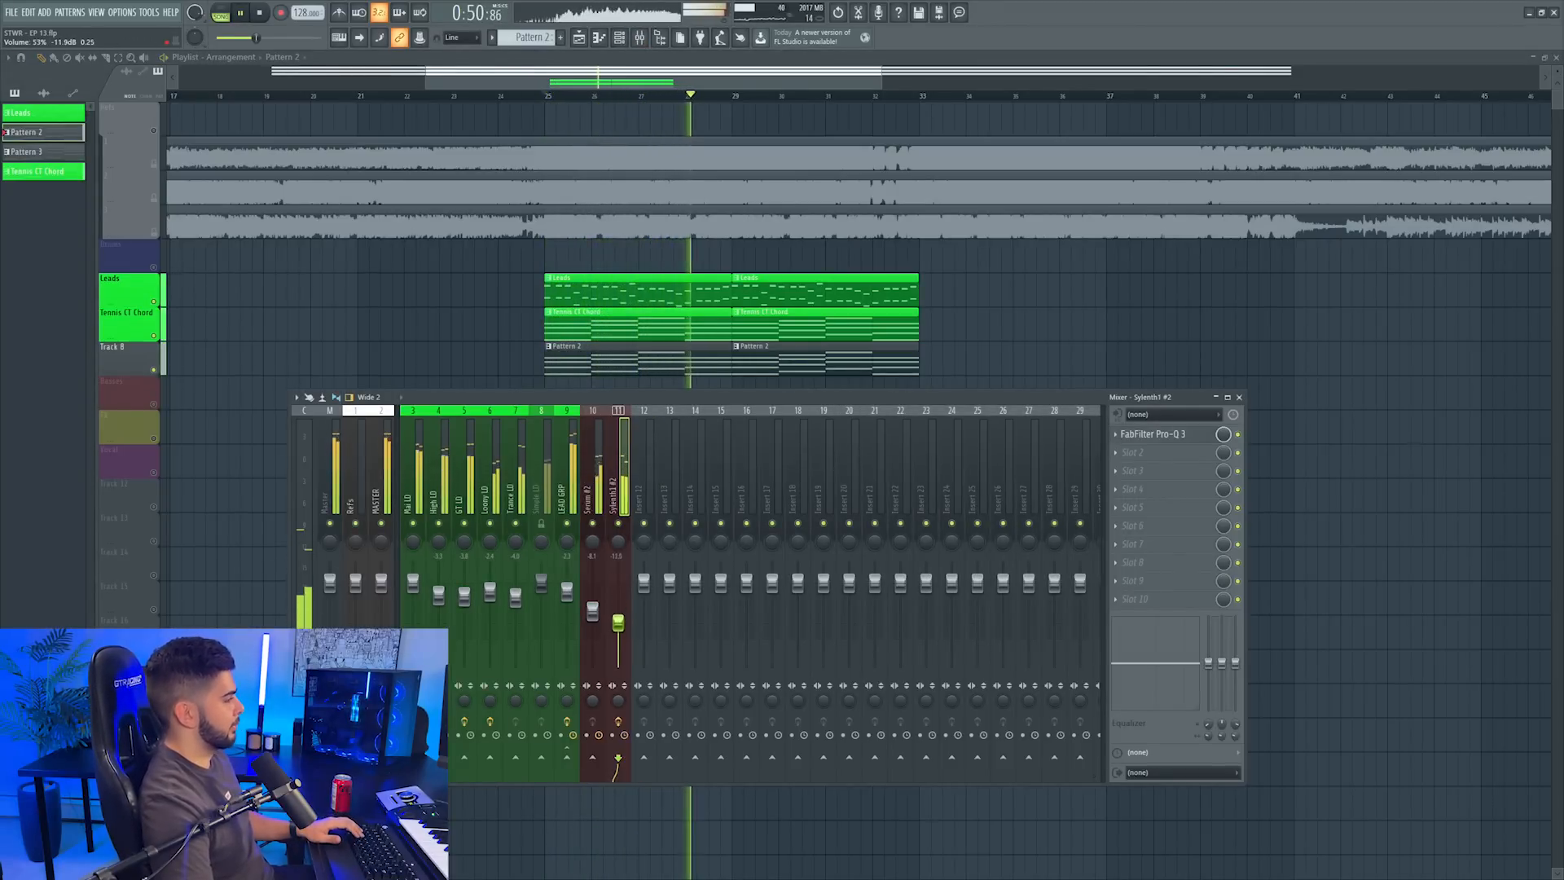
Stop playback, then rename the two chord mixer tracks Tennis Chord and Mush Chord and colour them green
{"action": "key", "text": "space"}
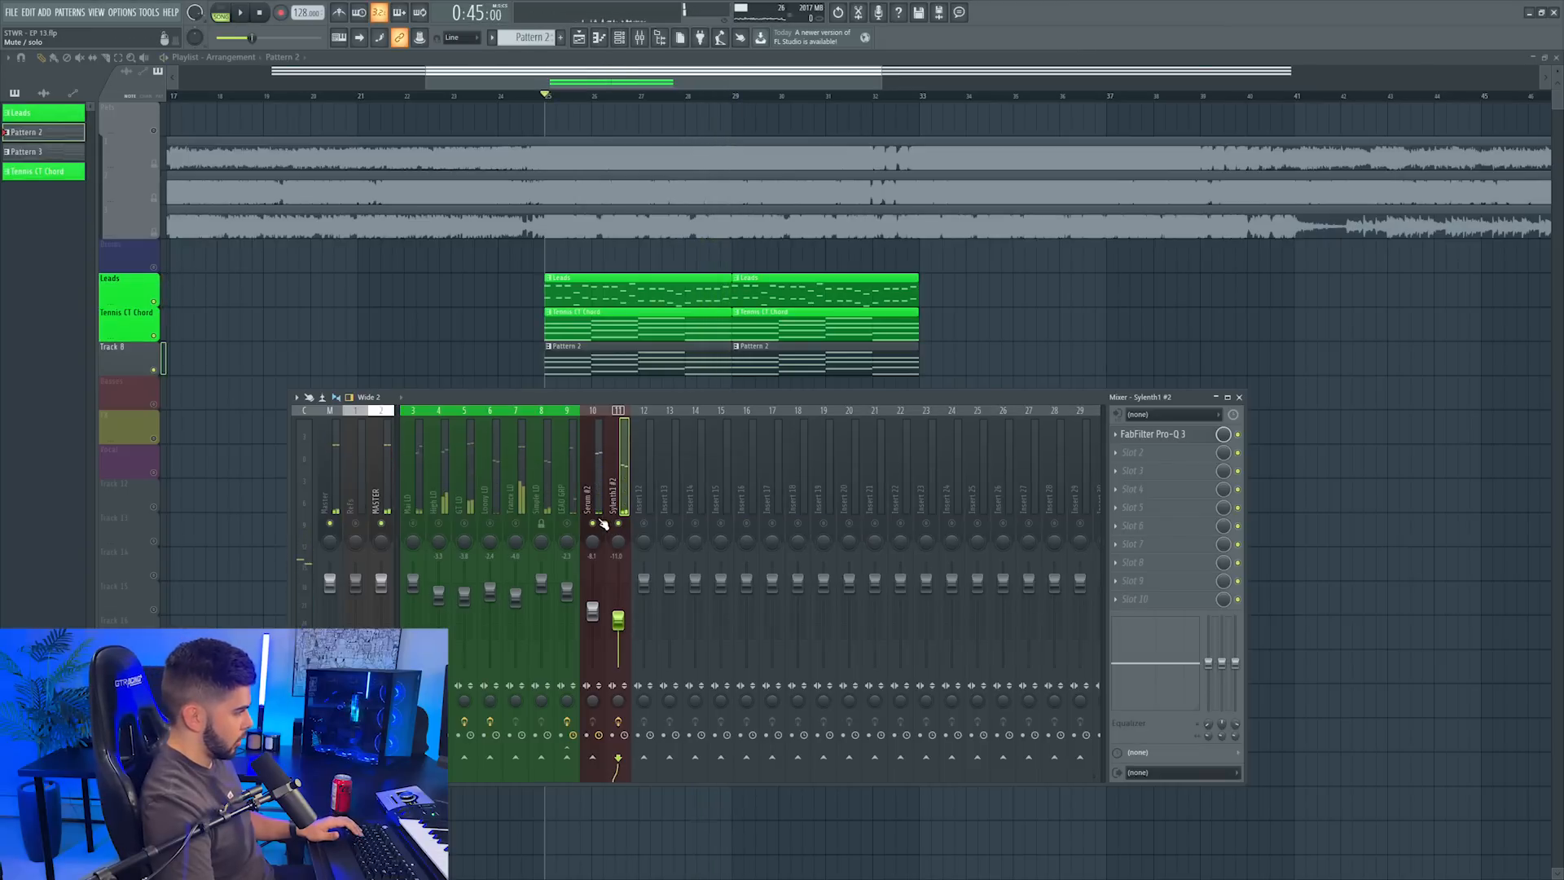
{"action": "right_click", "coordinate": [597, 420]}
{"action": "left_click", "coordinate": [629, 423]}
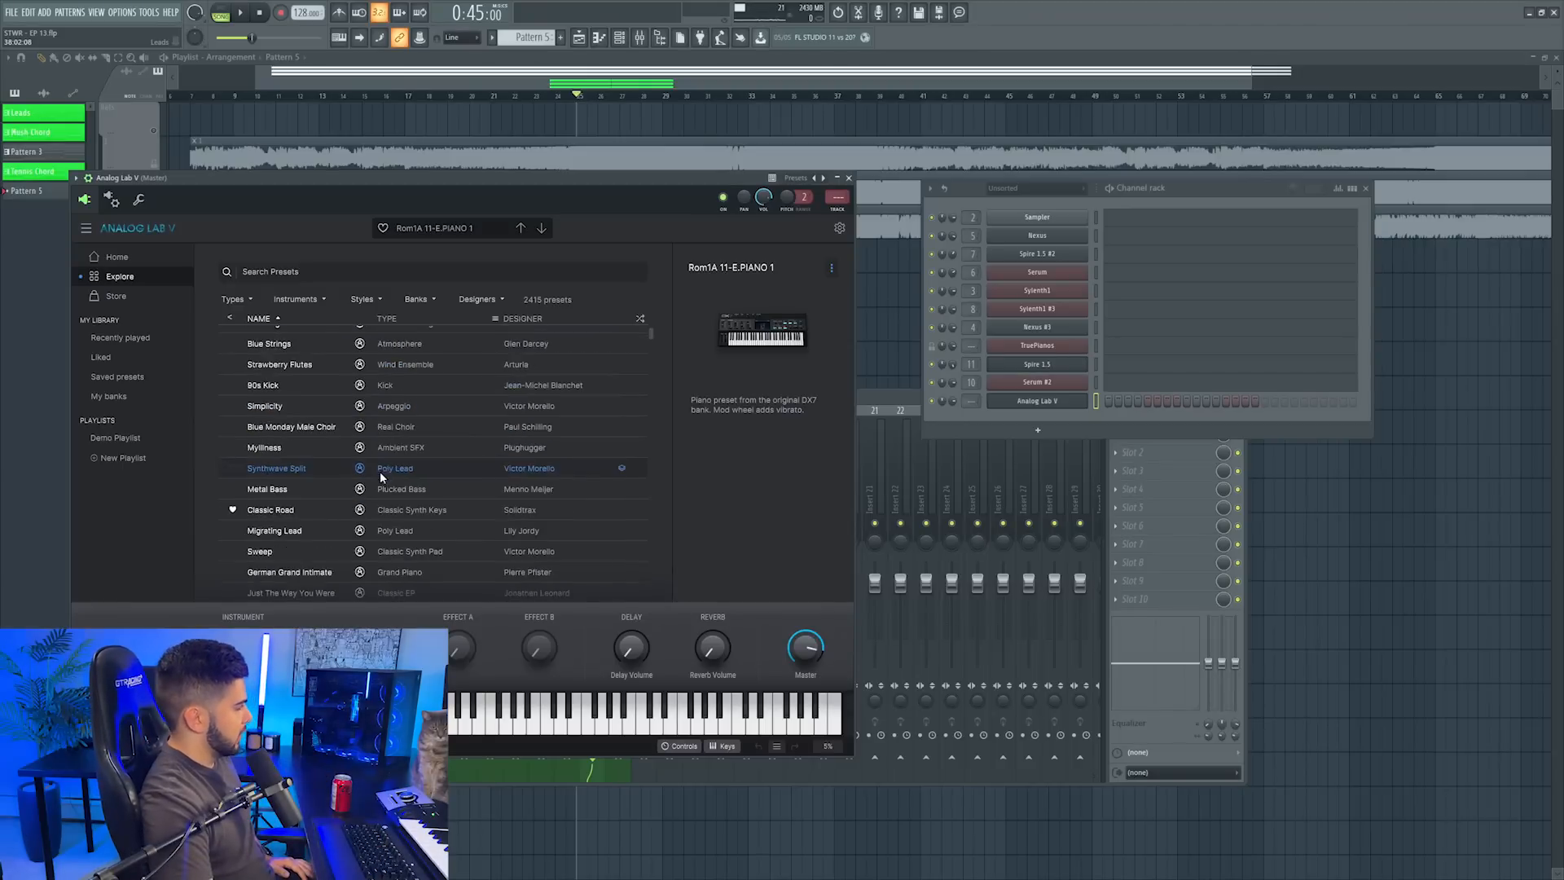
Browse the Analog Lab V presets, then reduce the part's first two chords to C#7 and C7 and raise the pattern one octave
{"action": "scroll", "coordinate": [380, 471], "scroll_direction": "down", "scroll_amount": 5}
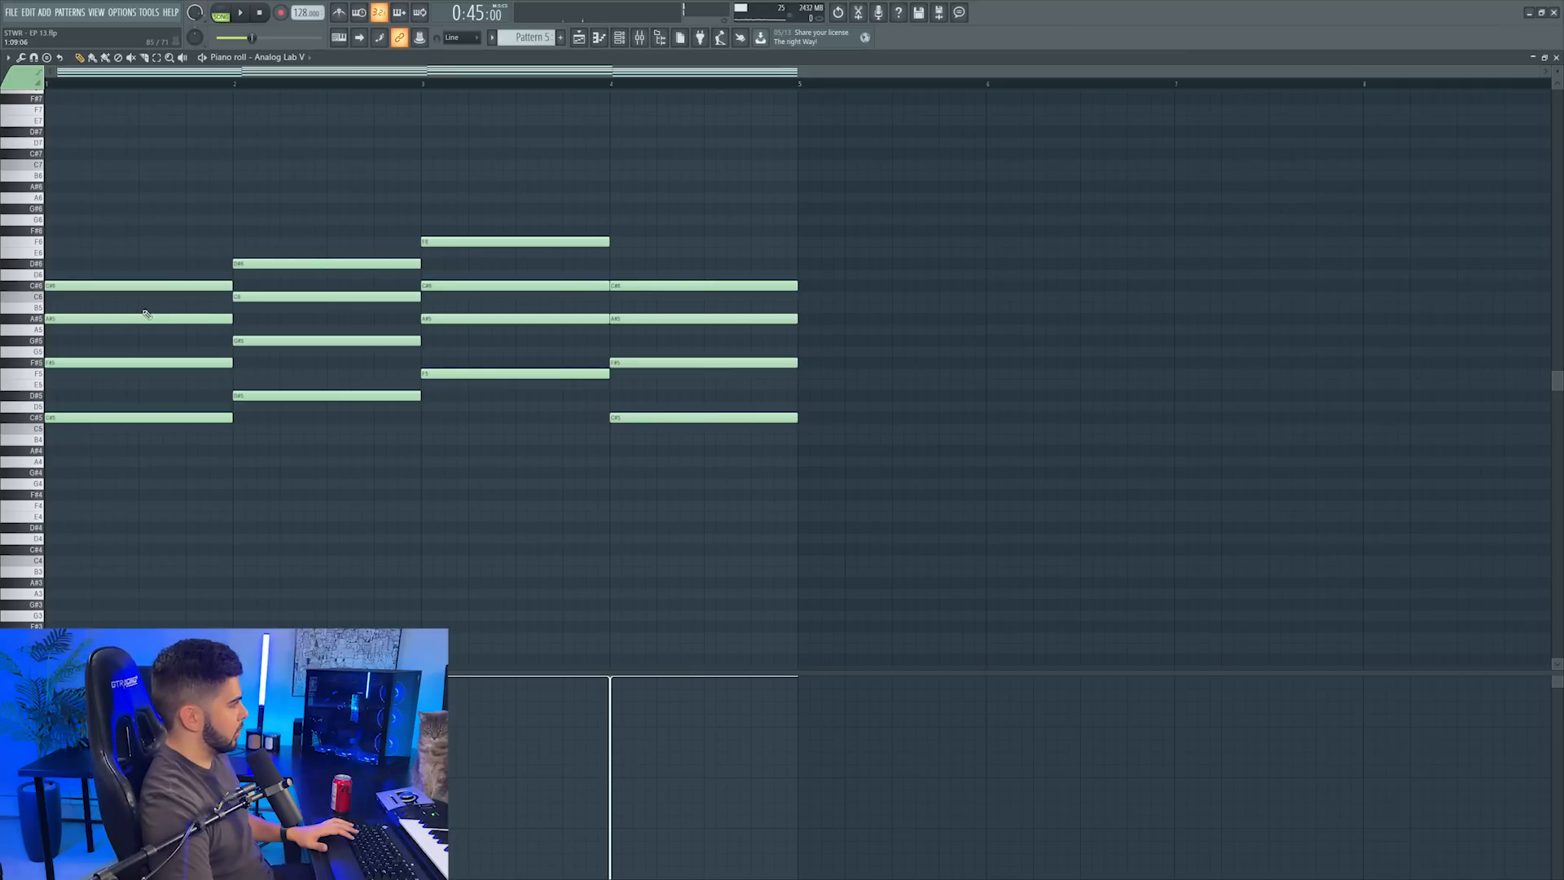
{"action": "right_click", "coordinate": [130, 319]}
{"action": "right_click", "coordinate": [142, 363]}
{"action": "right_click", "coordinate": [171, 417]}
{"action": "right_click", "coordinate": [293, 396]}
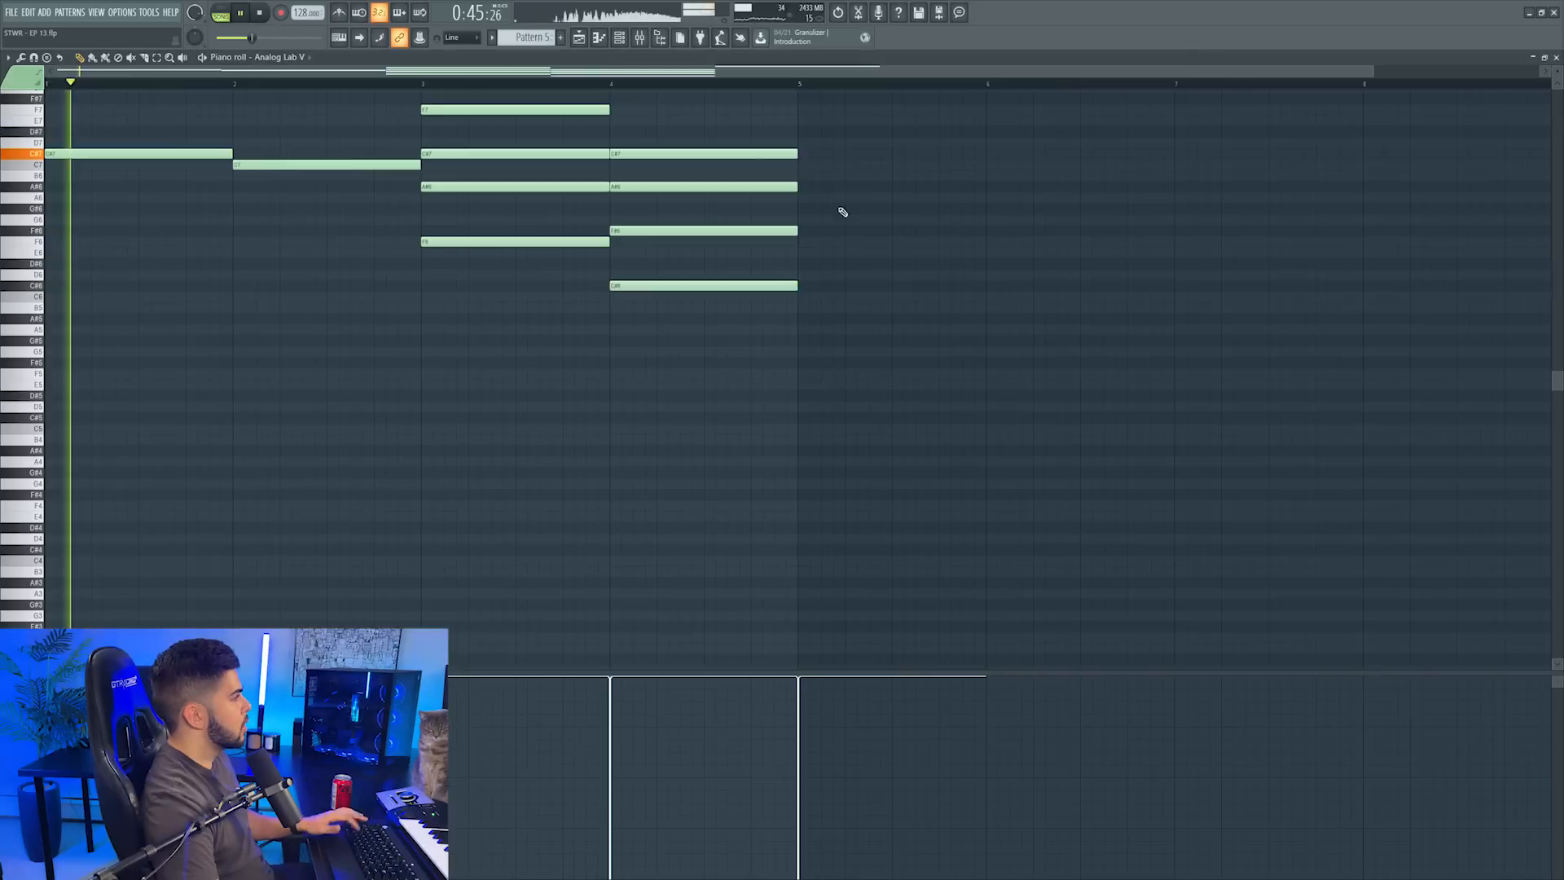
{"action": "scroll", "coordinate": [839, 215], "scroll_direction": "up", "scroll_amount": 3}
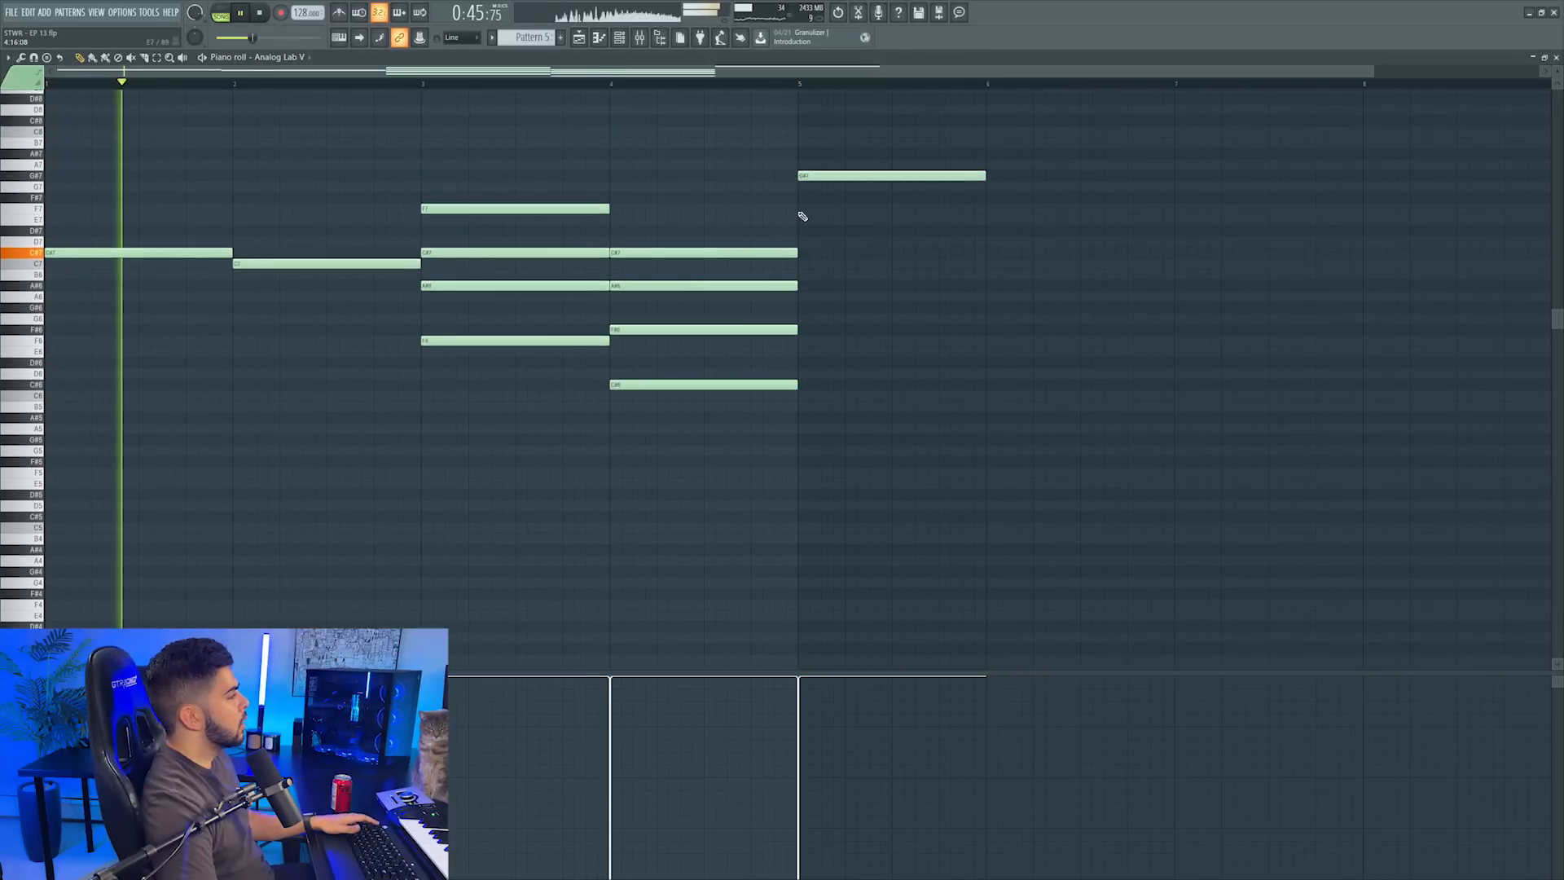
Reduce the third and fourth chords of the Analog Lab V part to a single A#6 note each
{"action": "right_click", "coordinate": [461, 253]}
{"action": "right_click", "coordinate": [464, 210]}
{"action": "right_click", "coordinate": [481, 340]}
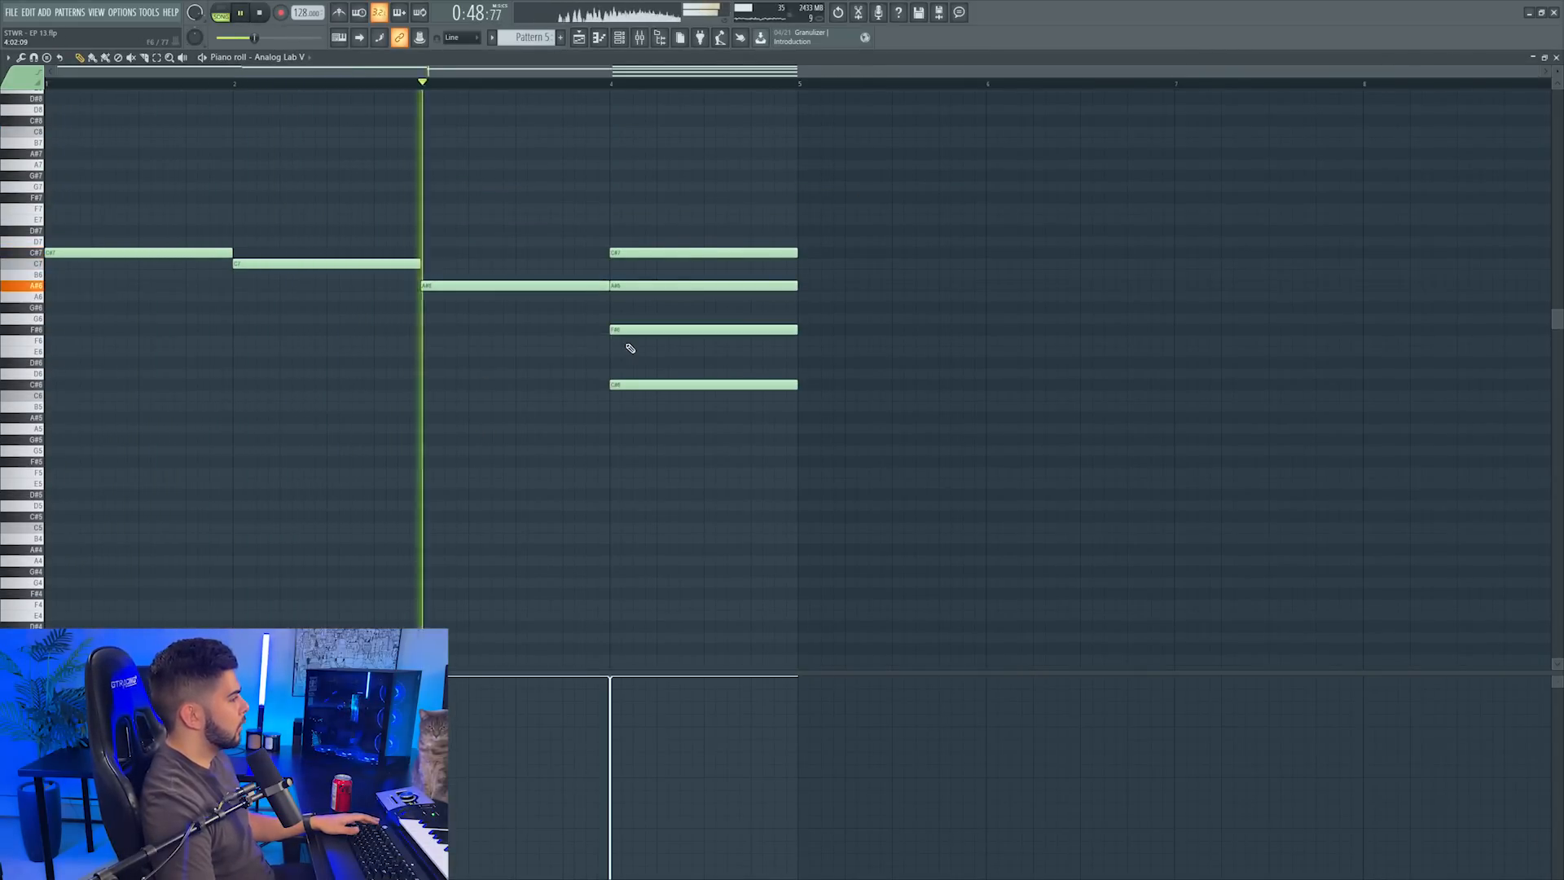
{"action": "right_click", "coordinate": [652, 330]}
{"action": "right_click", "coordinate": [656, 384]}
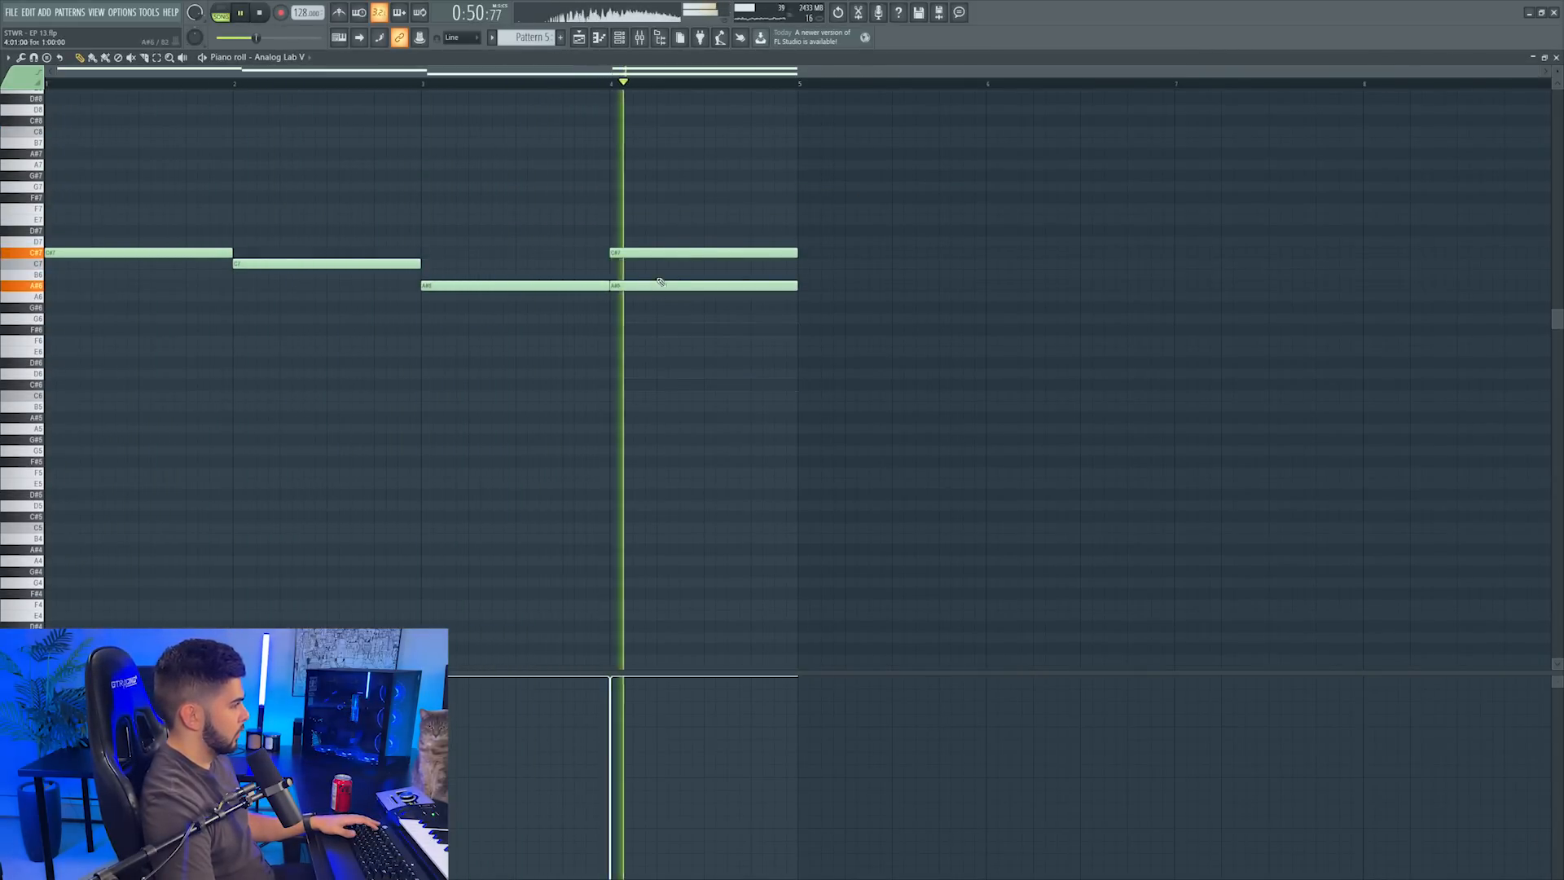
{"action": "right_click", "coordinate": [662, 253]}
{"action": "left_click", "coordinate": [640, 39]}
{"action": "left_click", "coordinate": [639, 39]}
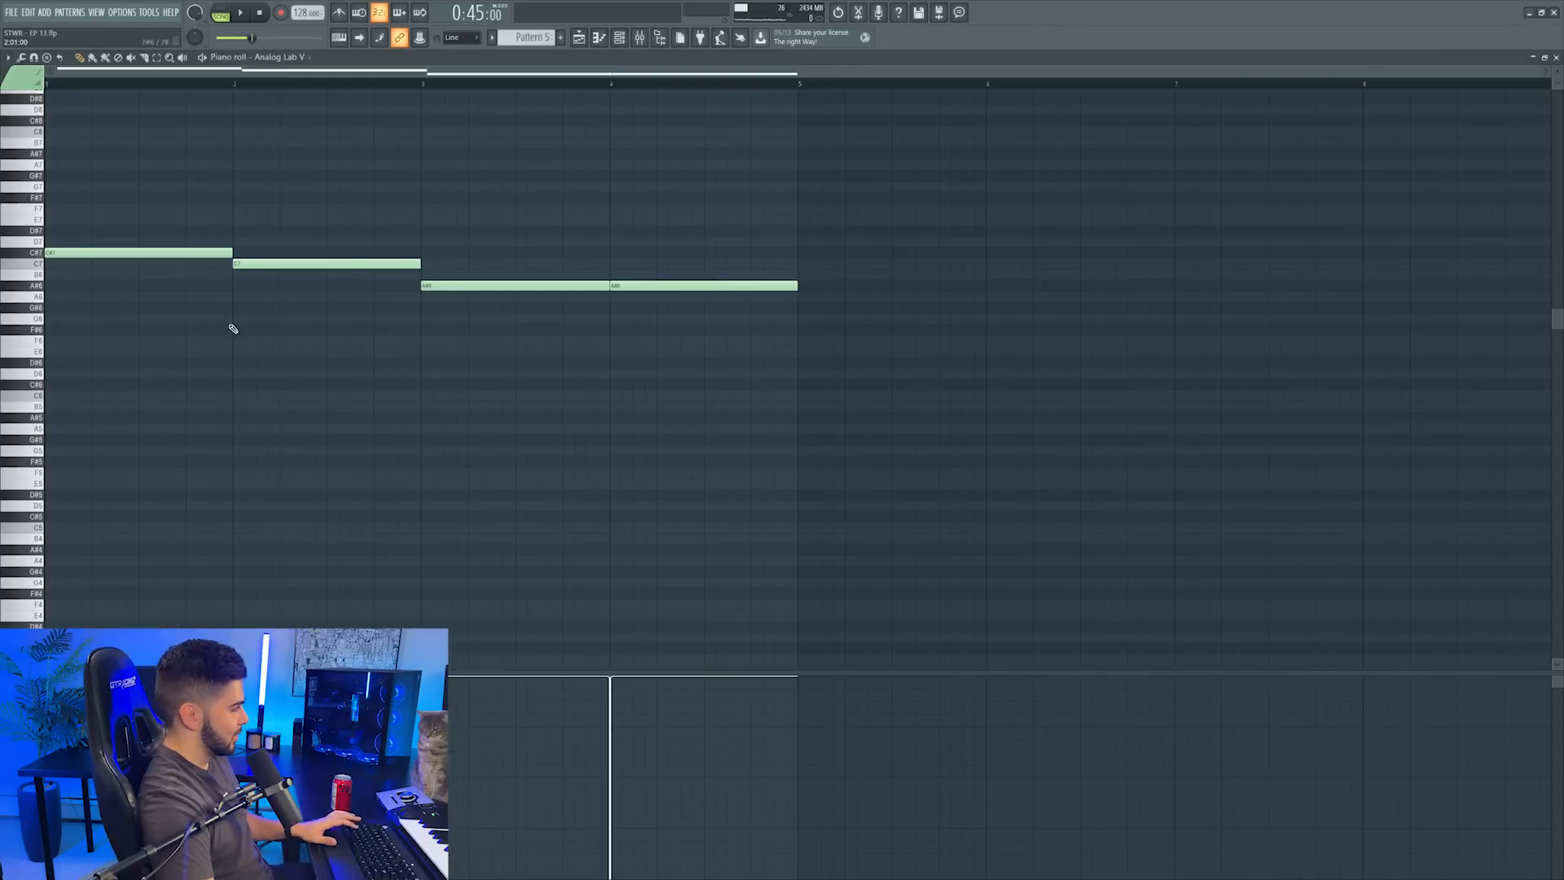
{"action": "left_click_drag", "start_coordinate": [154, 213], "coordinate": [819, 421]}
Colour the Analog Lab V mixer track lime green and rename it Accentuize Synth
{"action": "right_click", "coordinate": [654, 413]}
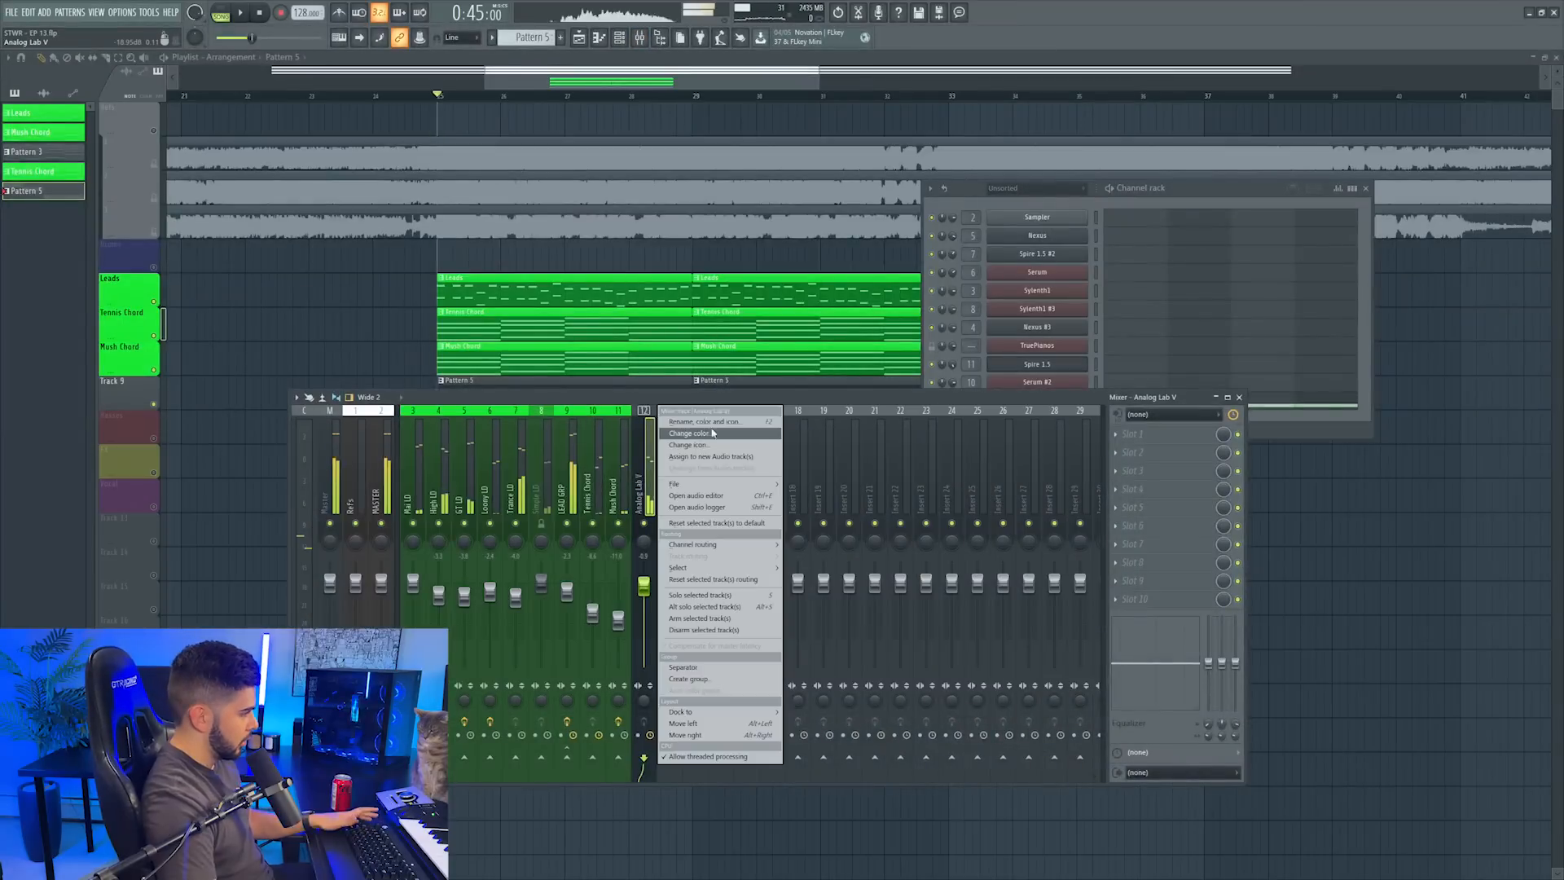
{"action": "left_click", "coordinate": [716, 433]}
{"action": "left_click", "coordinate": [701, 416]}
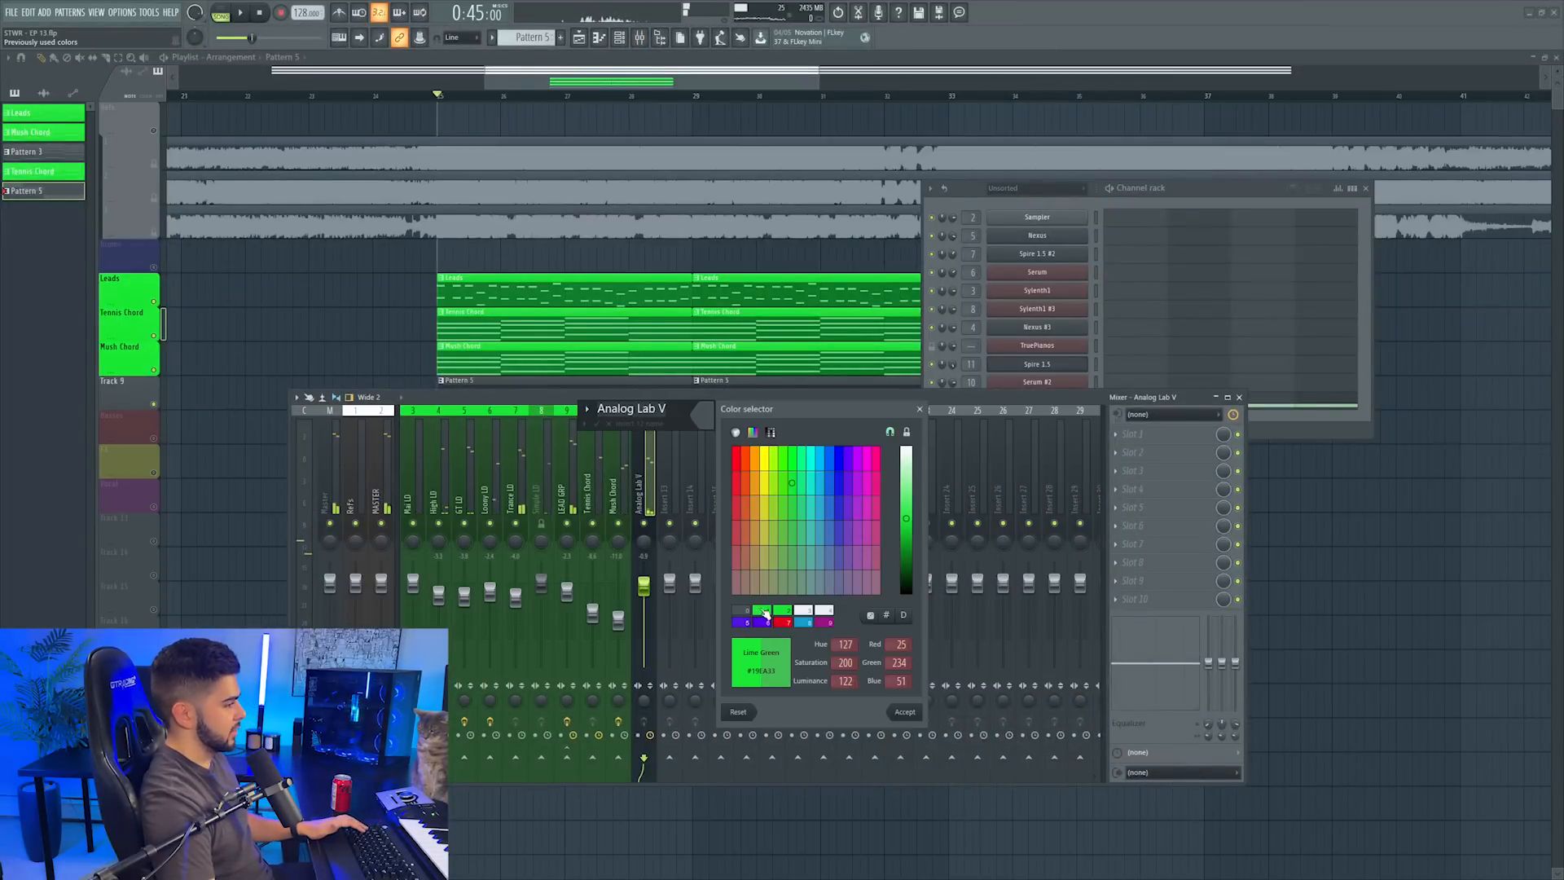
{"action": "left_click", "coordinate": [904, 714]}
{"action": "type", "text": "Accen"}
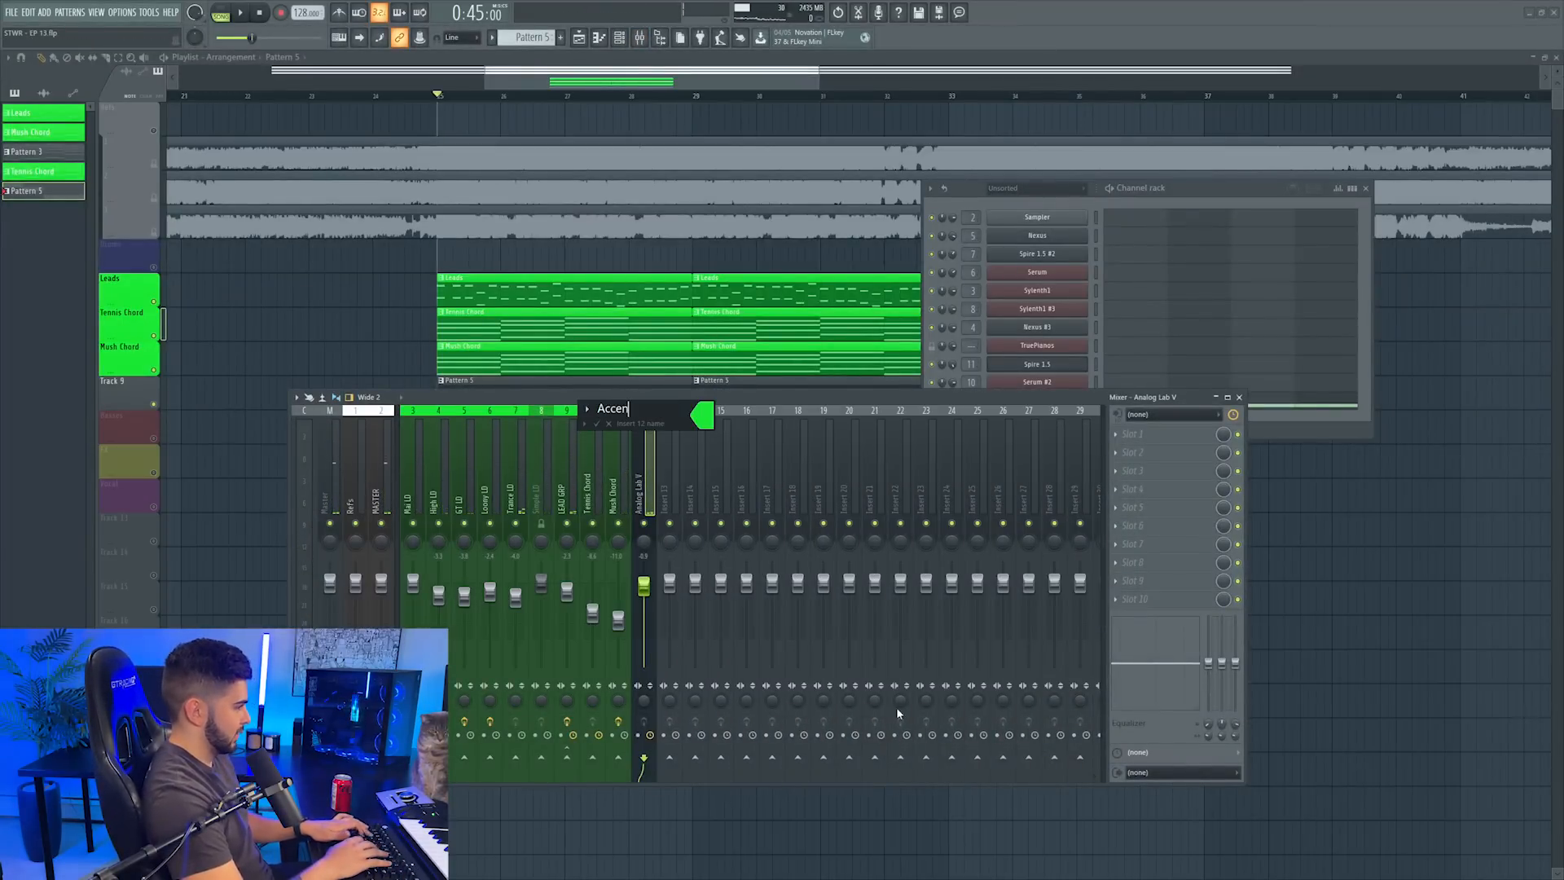
{"action": "type", "text": "tuate Synth"}
{"action": "key", "text": "Return"}
Load the Sararr pad preset in Analog Lab V and add RC-20 Retro Color with the No More Boring Pads preset to its mixer track
{"action": "left_click", "coordinate": [1101, 368]}
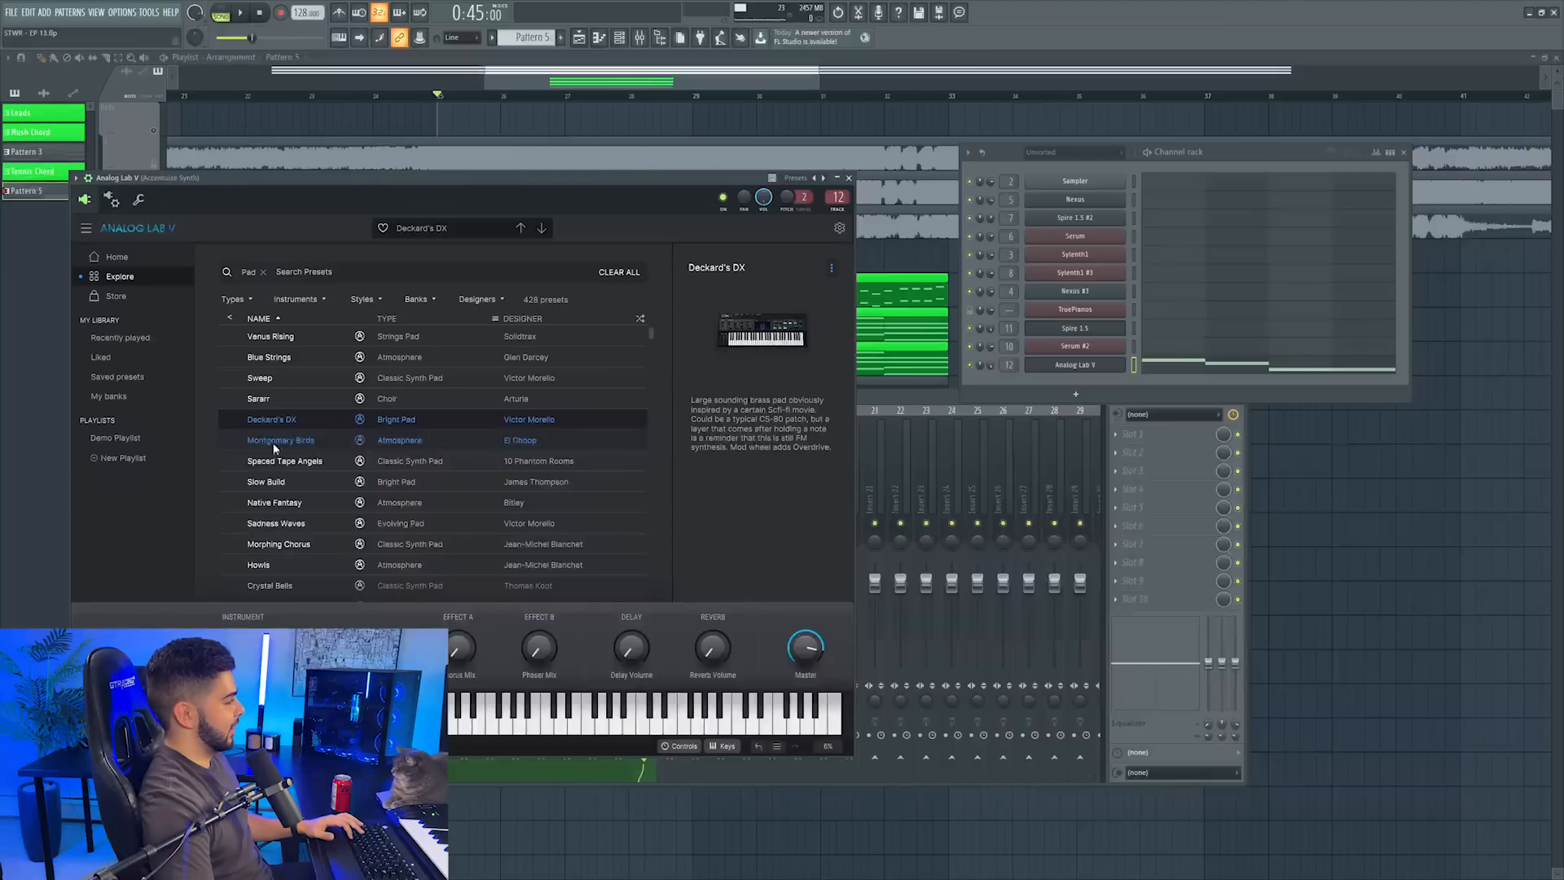
{"action": "right_click", "coordinate": [644, 523]}
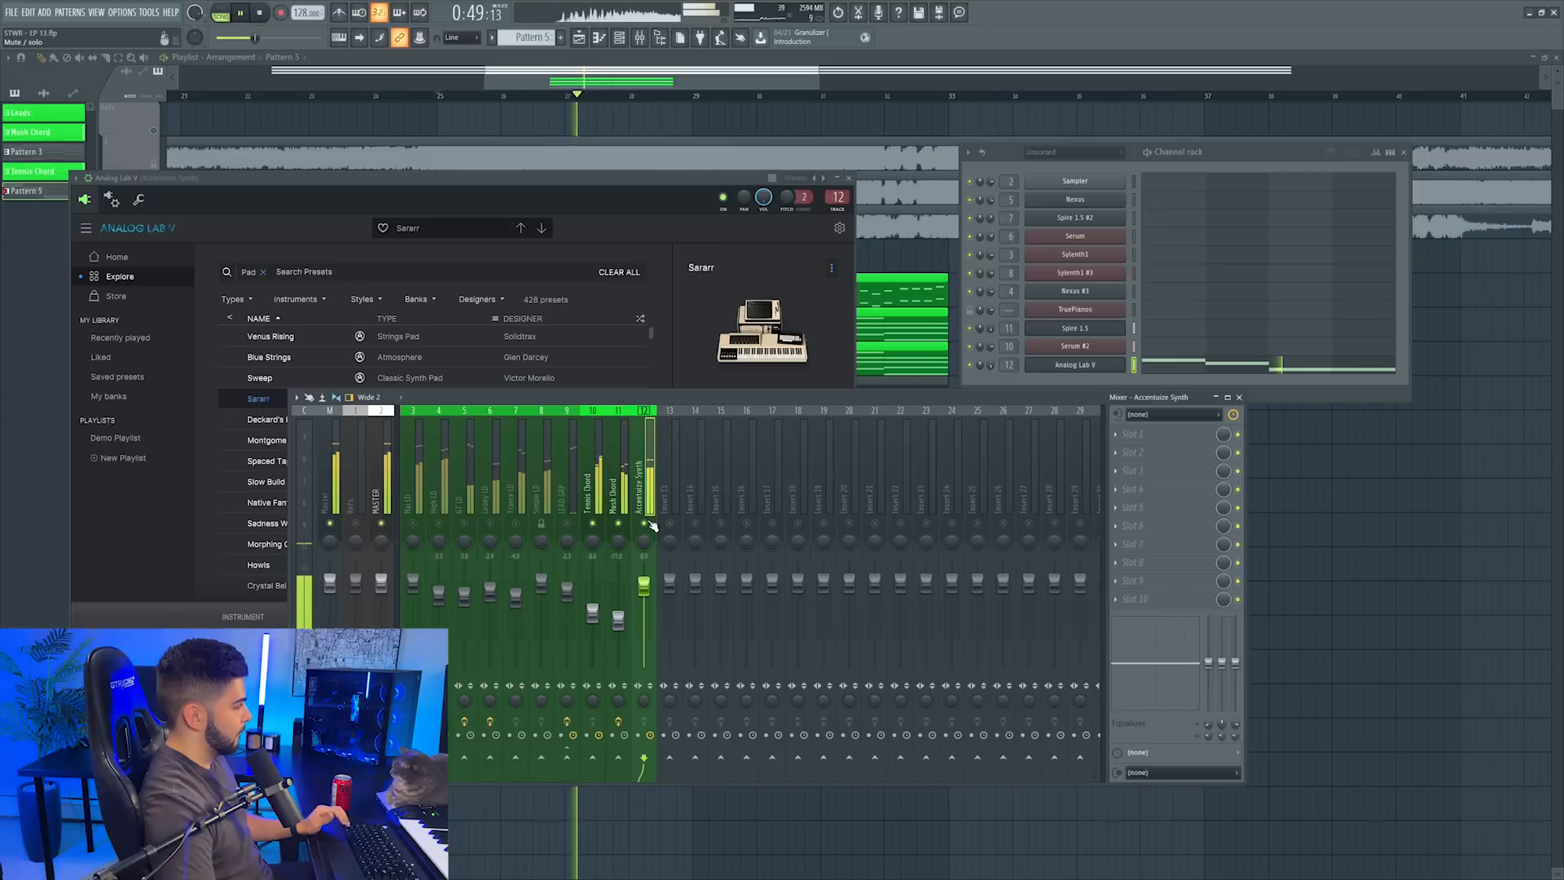
{"action": "left_click", "coordinate": [1157, 434]}
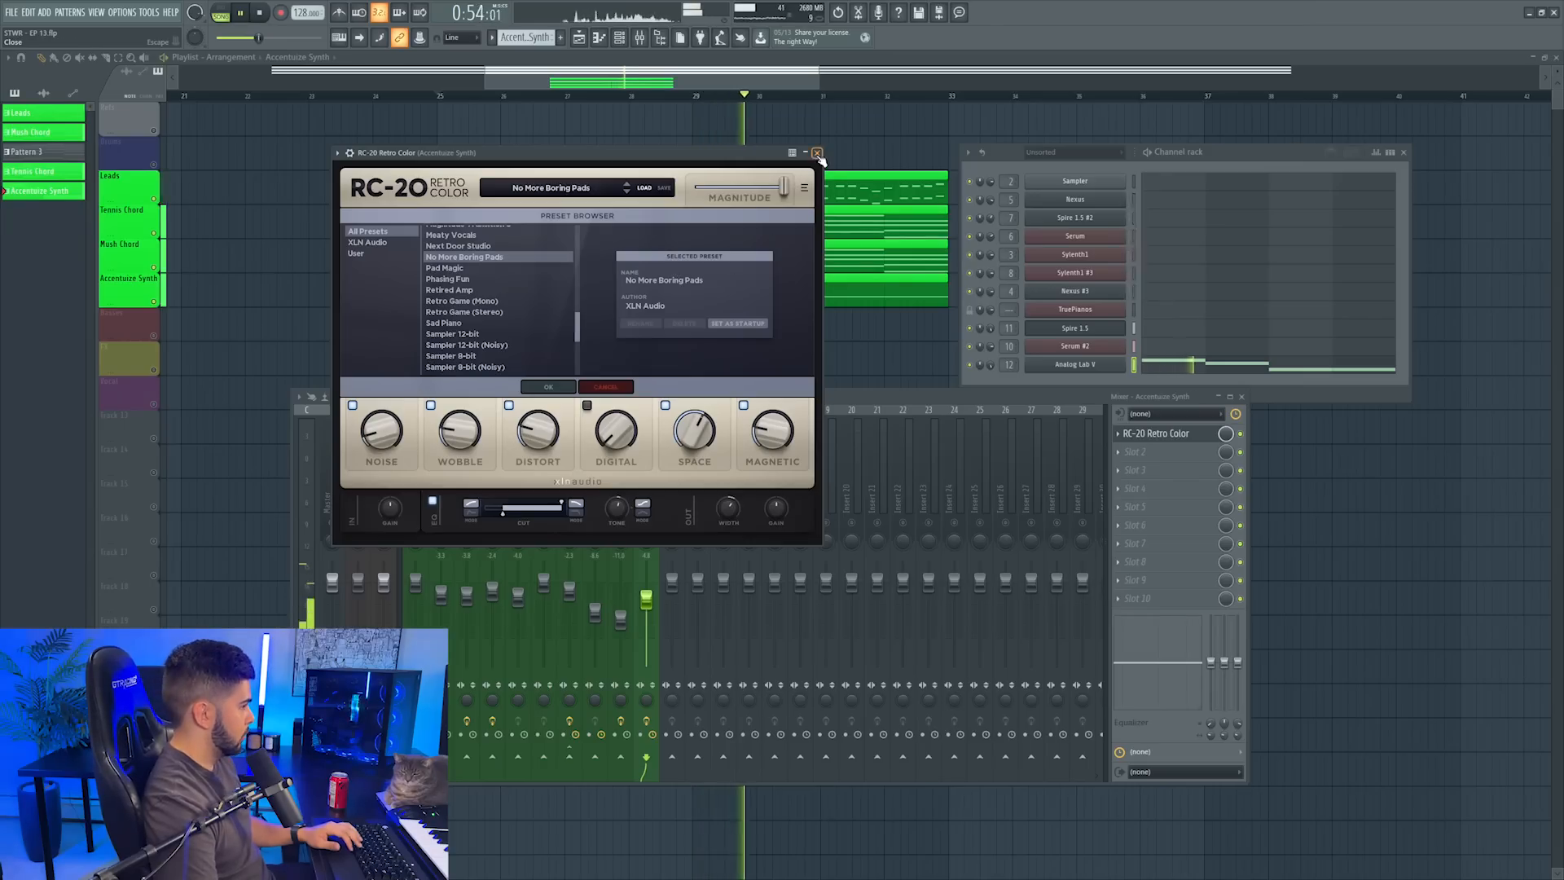
{"action": "left_click", "coordinate": [817, 153]}
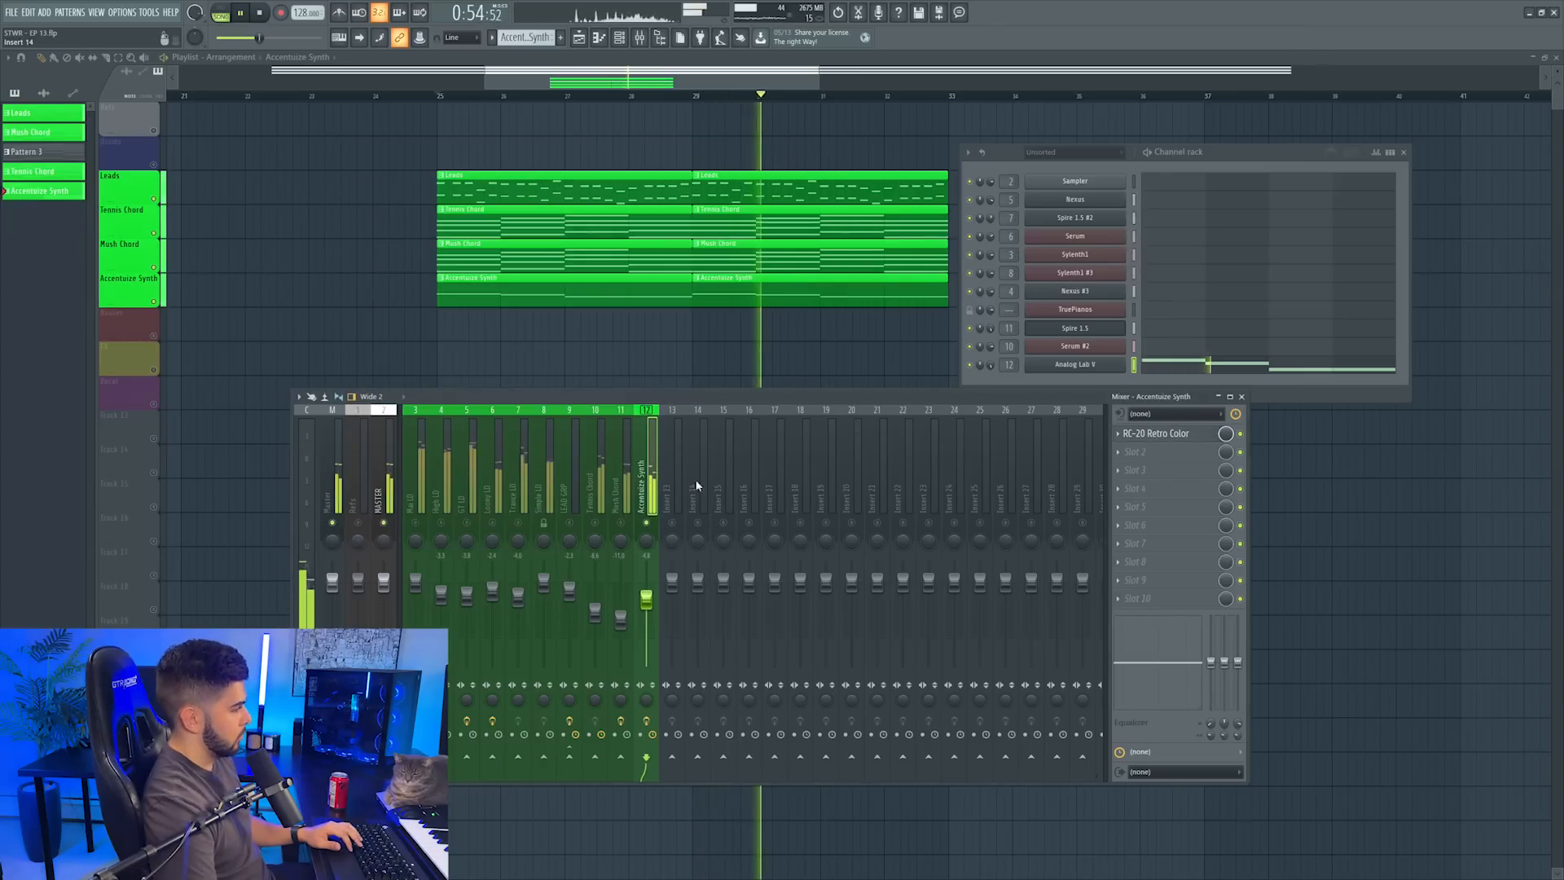
{"action": "right_click", "coordinate": [646, 522]}
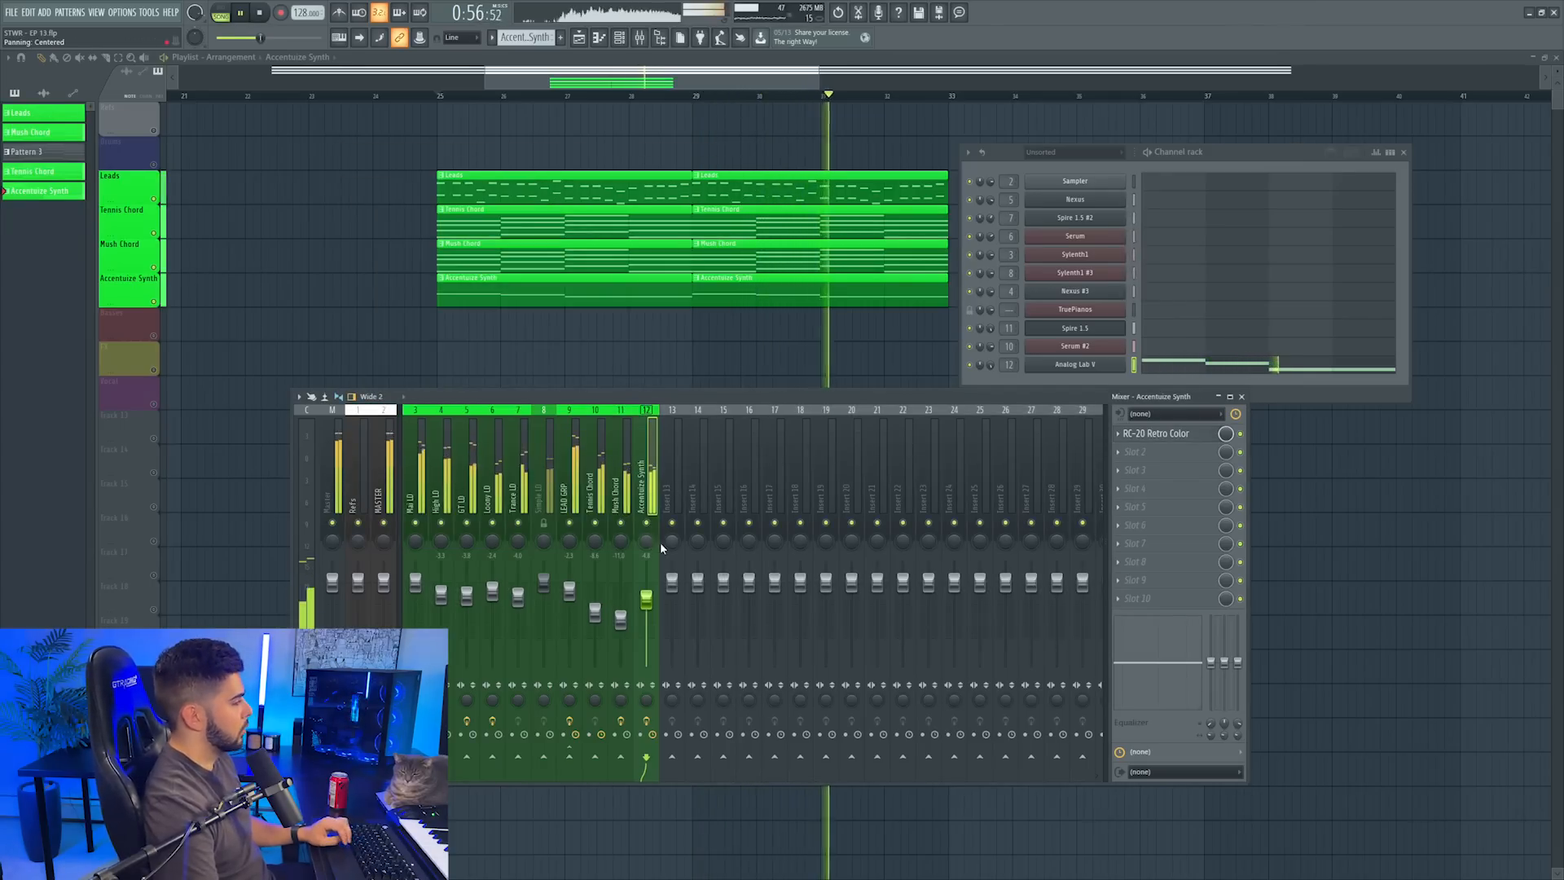
Copy the chord notes and paste them into the TruePianos channel in a new pattern
{"action": "right_click", "coordinate": [1078, 366]}
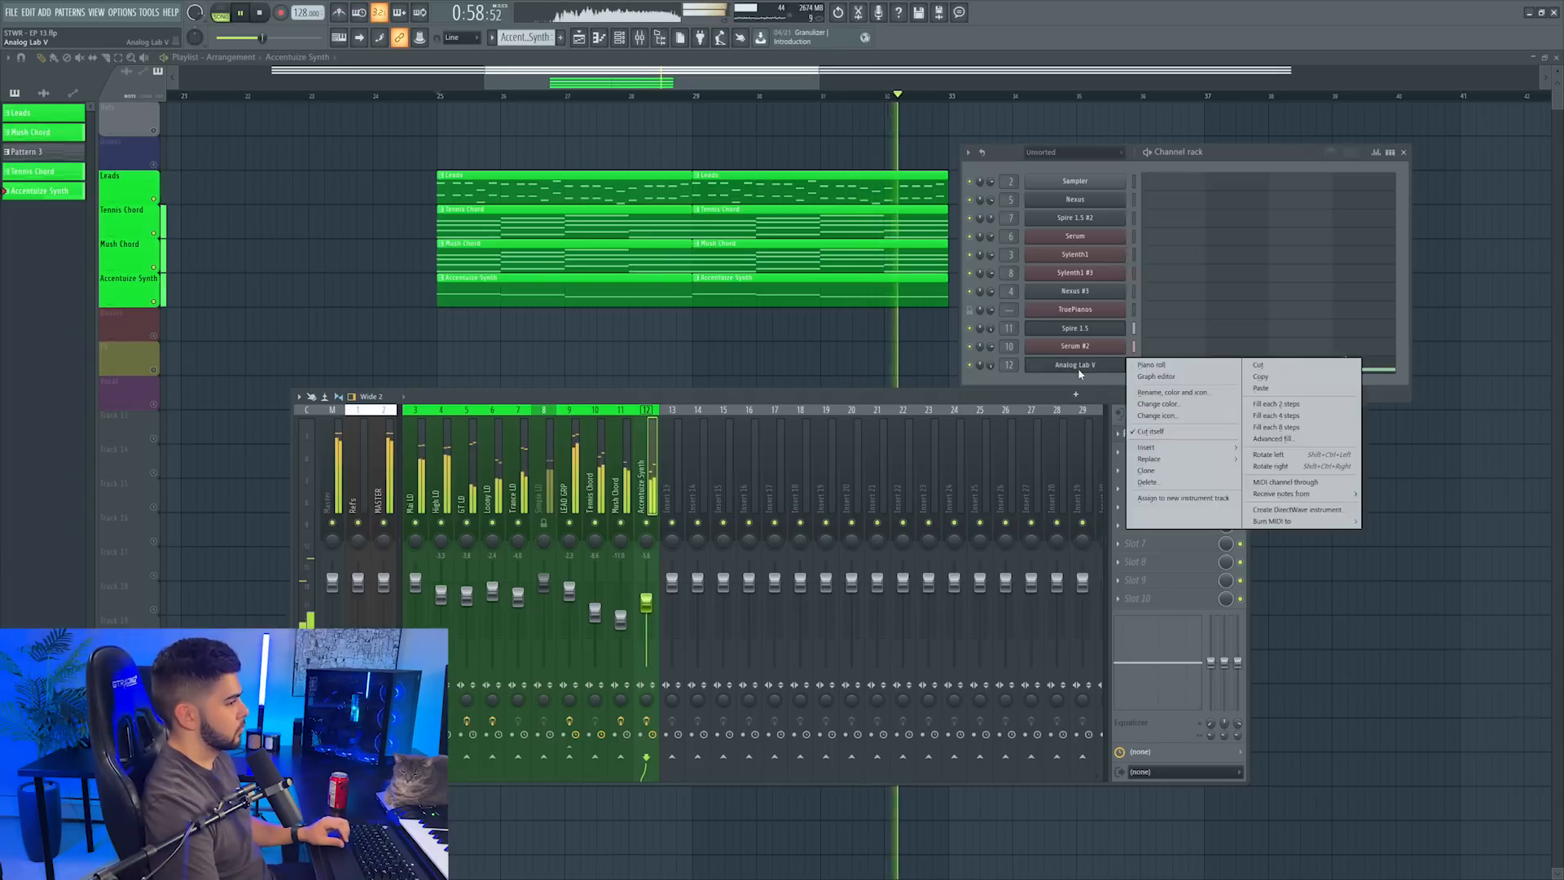
{"action": "left_click", "coordinate": [1261, 379]}
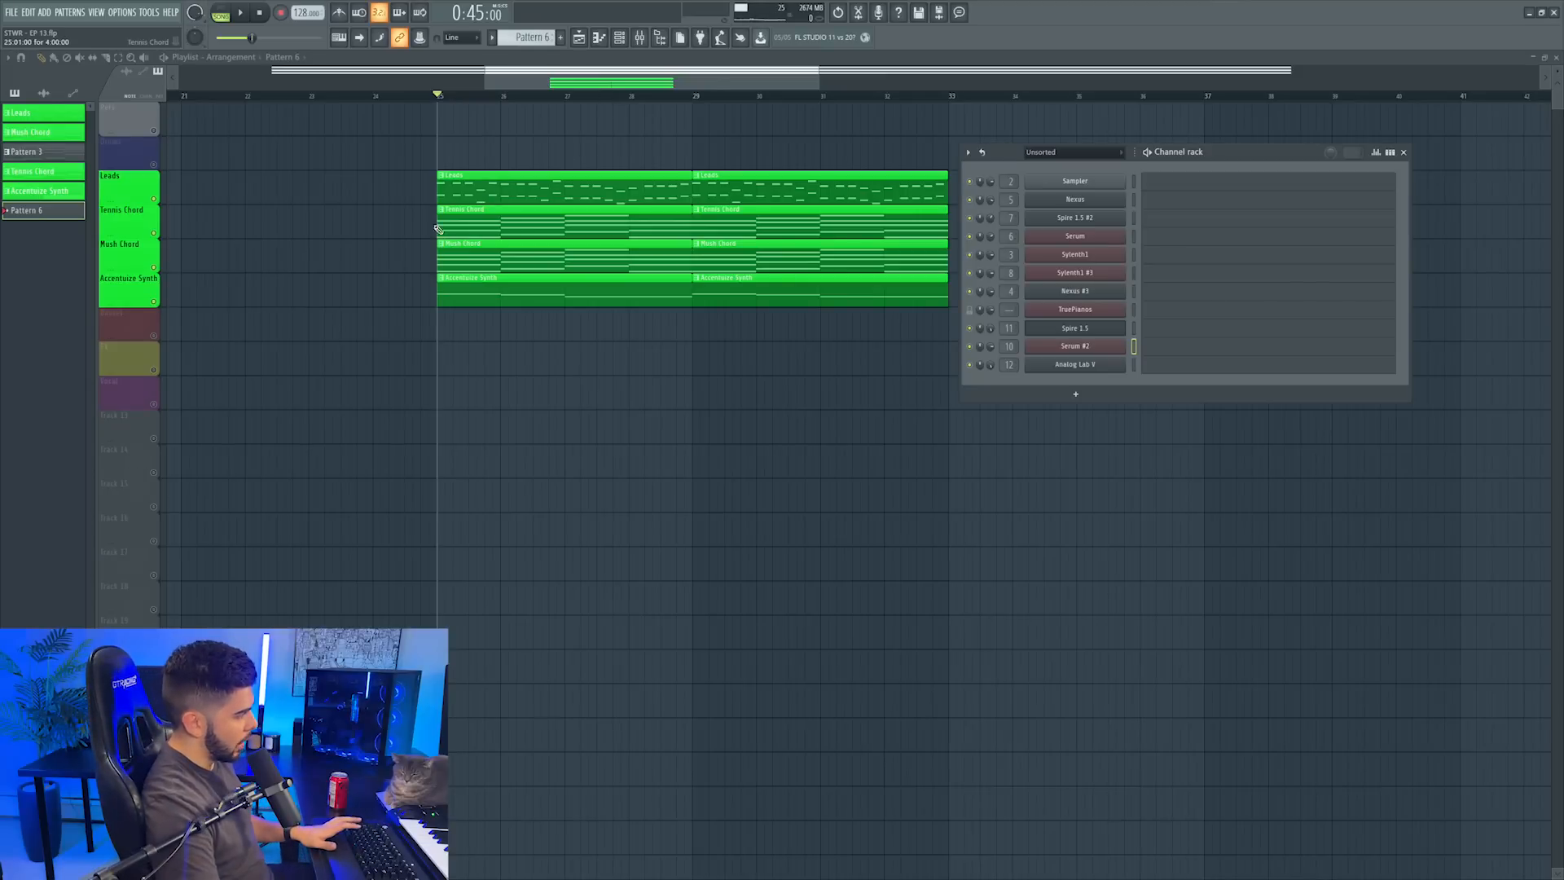
{"action": "key", "text": "F6"}
{"action": "left_click_drag", "start_coordinate": [414, 204], "coordinate": [963, 233]}
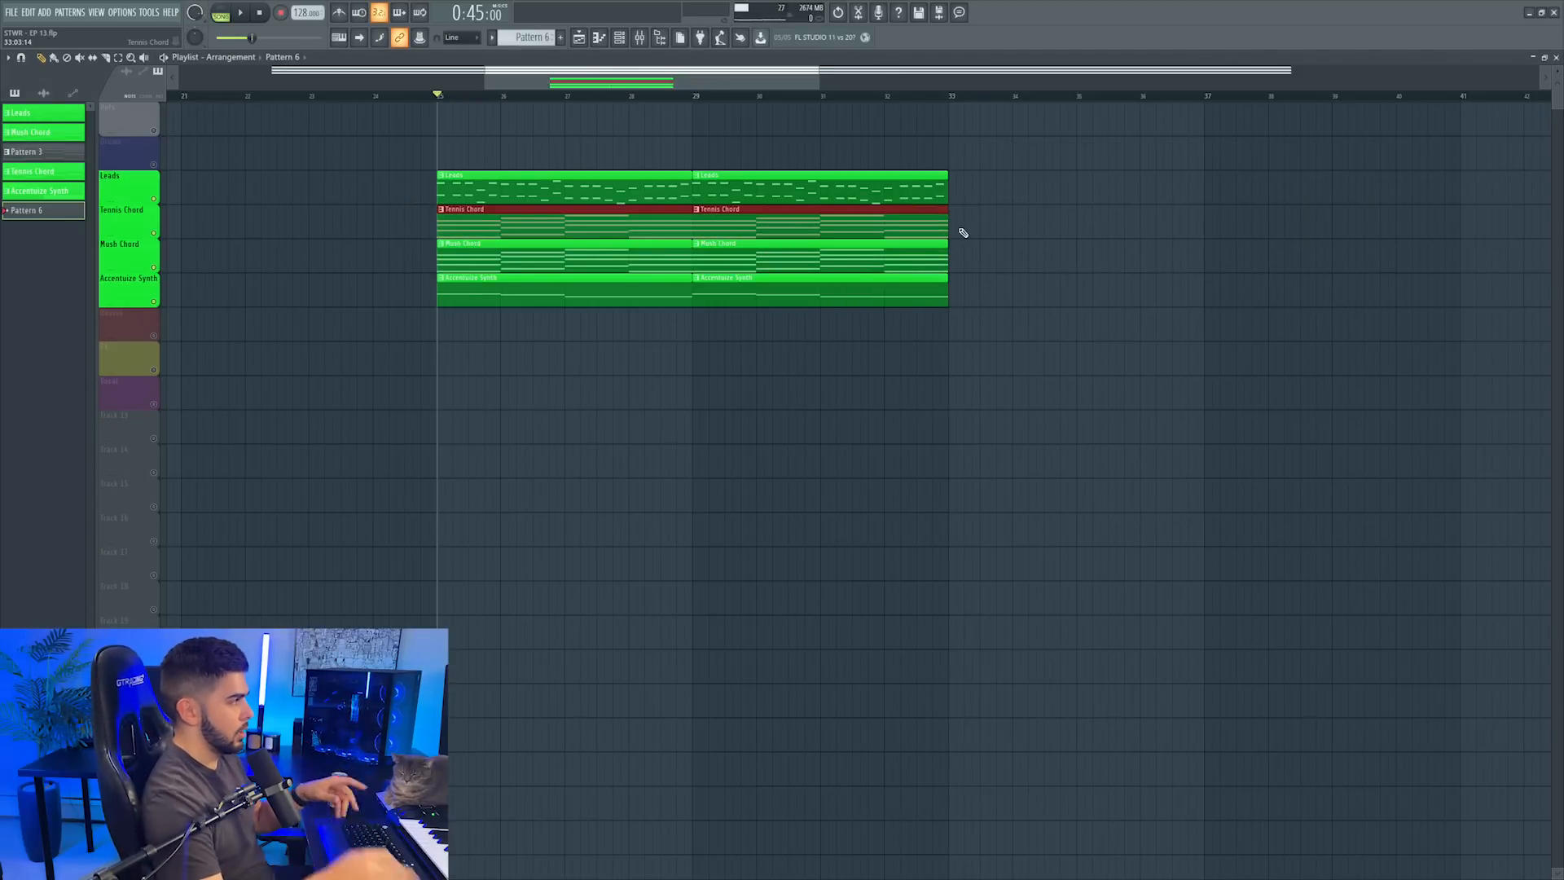
{"action": "left_click", "coordinate": [620, 38]}
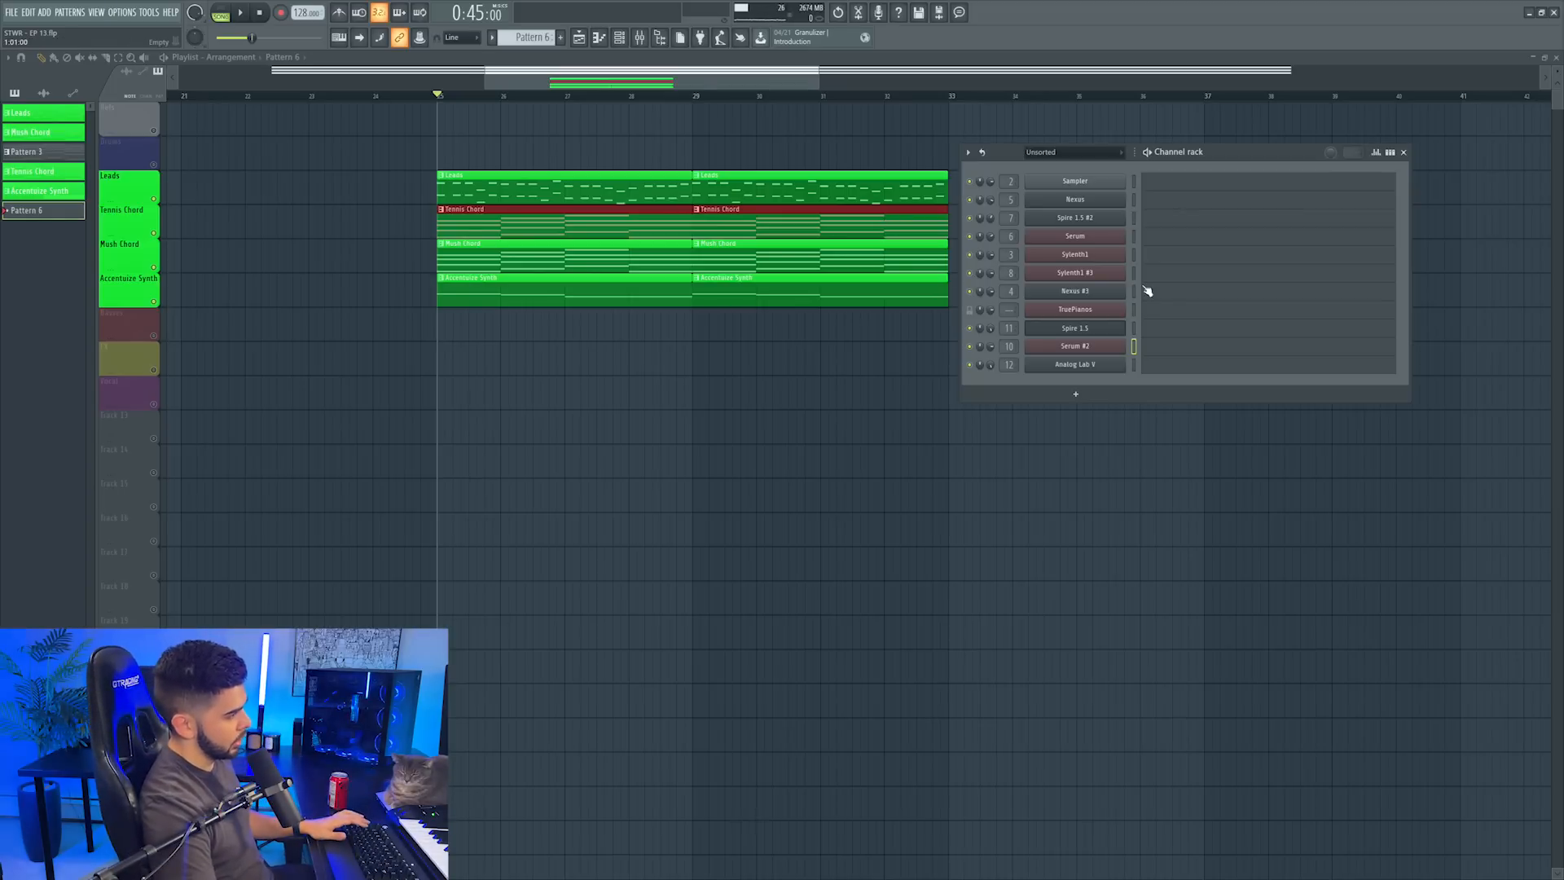
{"action": "right_click", "coordinate": [1103, 314]}
{"action": "left_click", "coordinate": [1106, 320]}
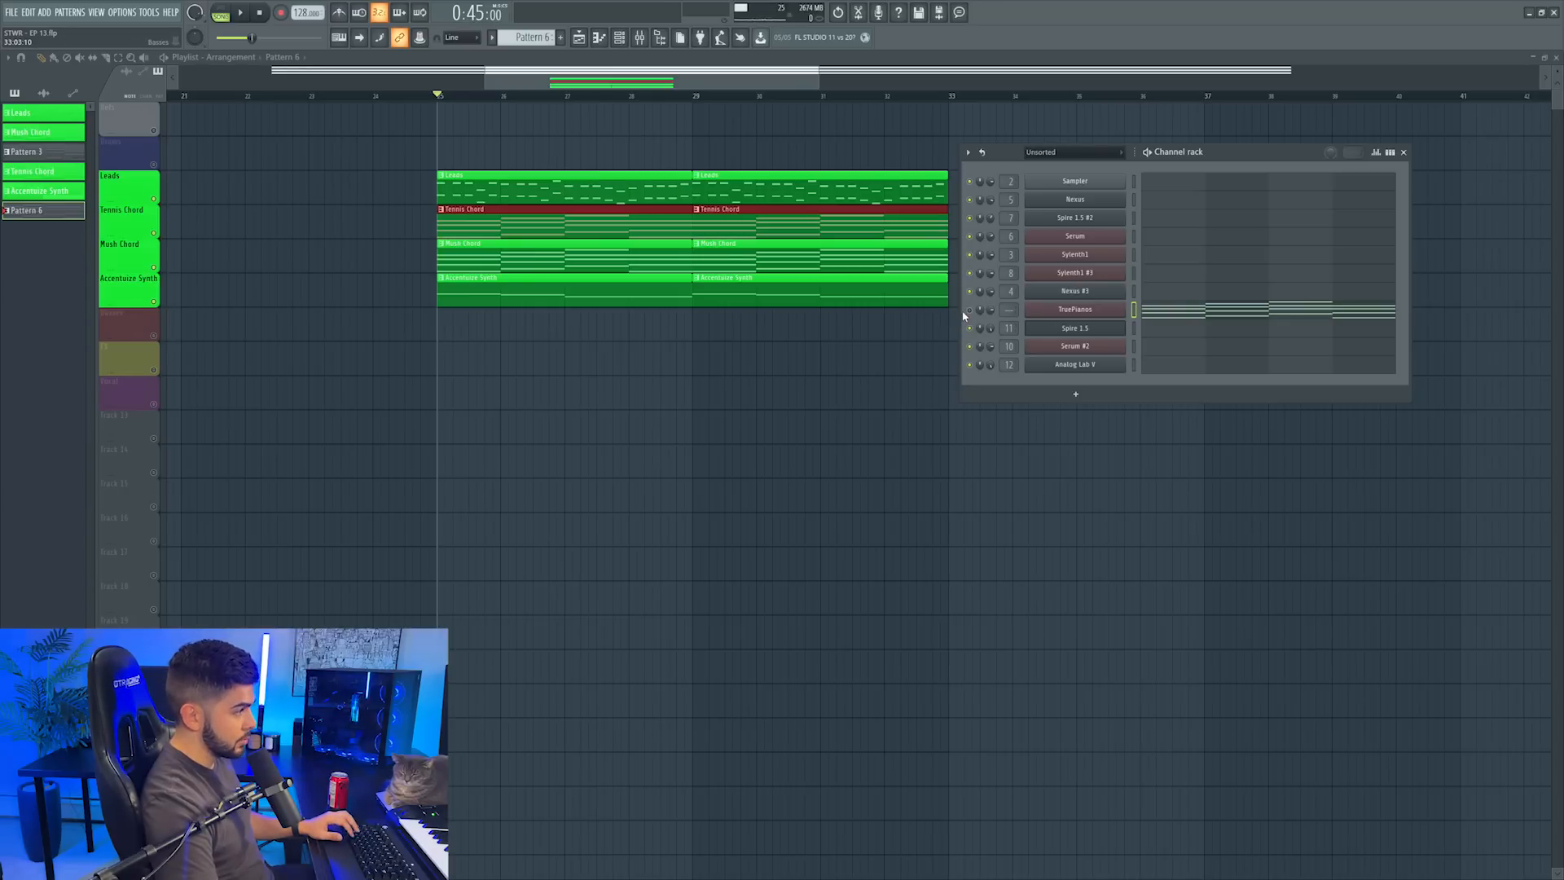
Lengthen the first chord hit of every bar in the TruePianos part so it meets the following hit
{"action": "left_click", "coordinate": [1051, 309]}
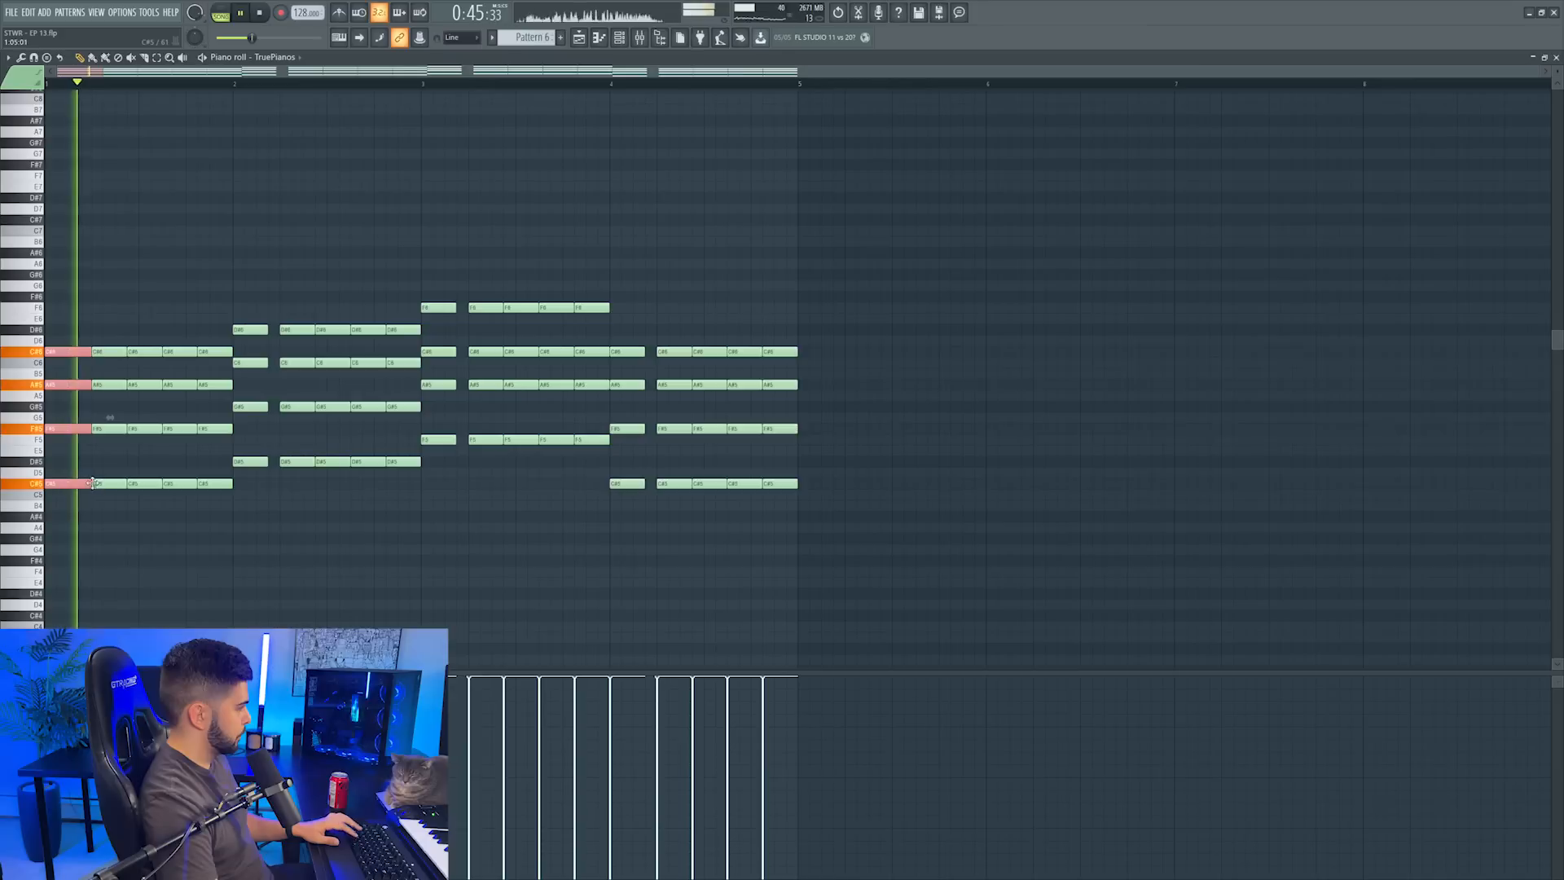
{"action": "left_click_drag", "start_coordinate": [237, 291], "coordinate": [265, 488]}
{"action": "left_click_drag", "start_coordinate": [265, 406], "coordinate": [287, 395]}
{"action": "left_click_drag", "start_coordinate": [440, 272], "coordinate": [450, 457]}
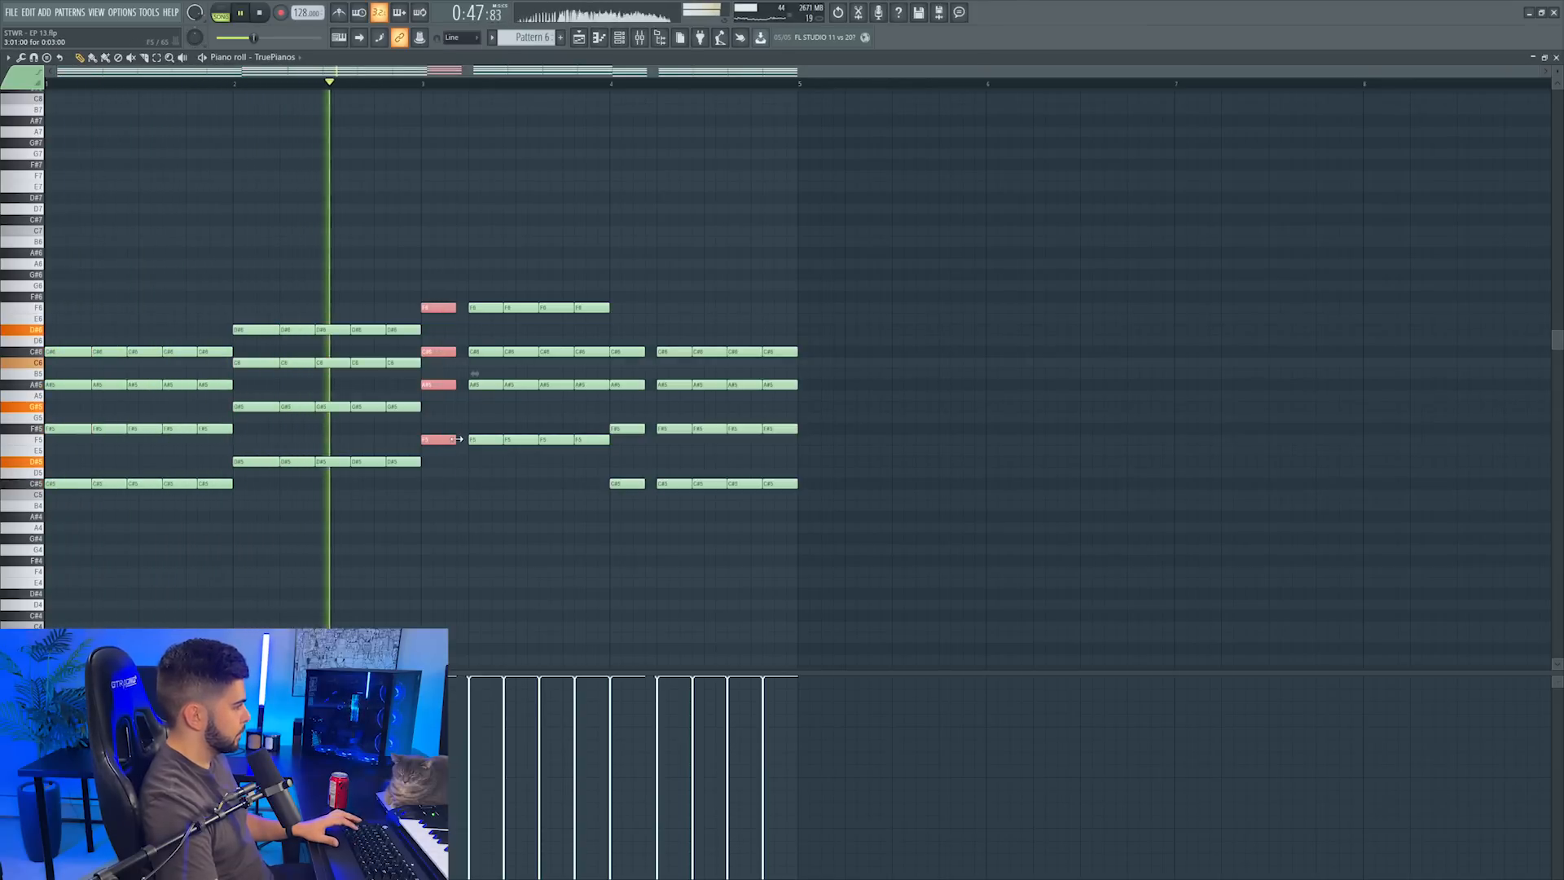
{"action": "left_click_drag", "start_coordinate": [453, 384], "coordinate": [487, 374]}
{"action": "left_click_drag", "start_coordinate": [634, 325], "coordinate": [674, 419]}
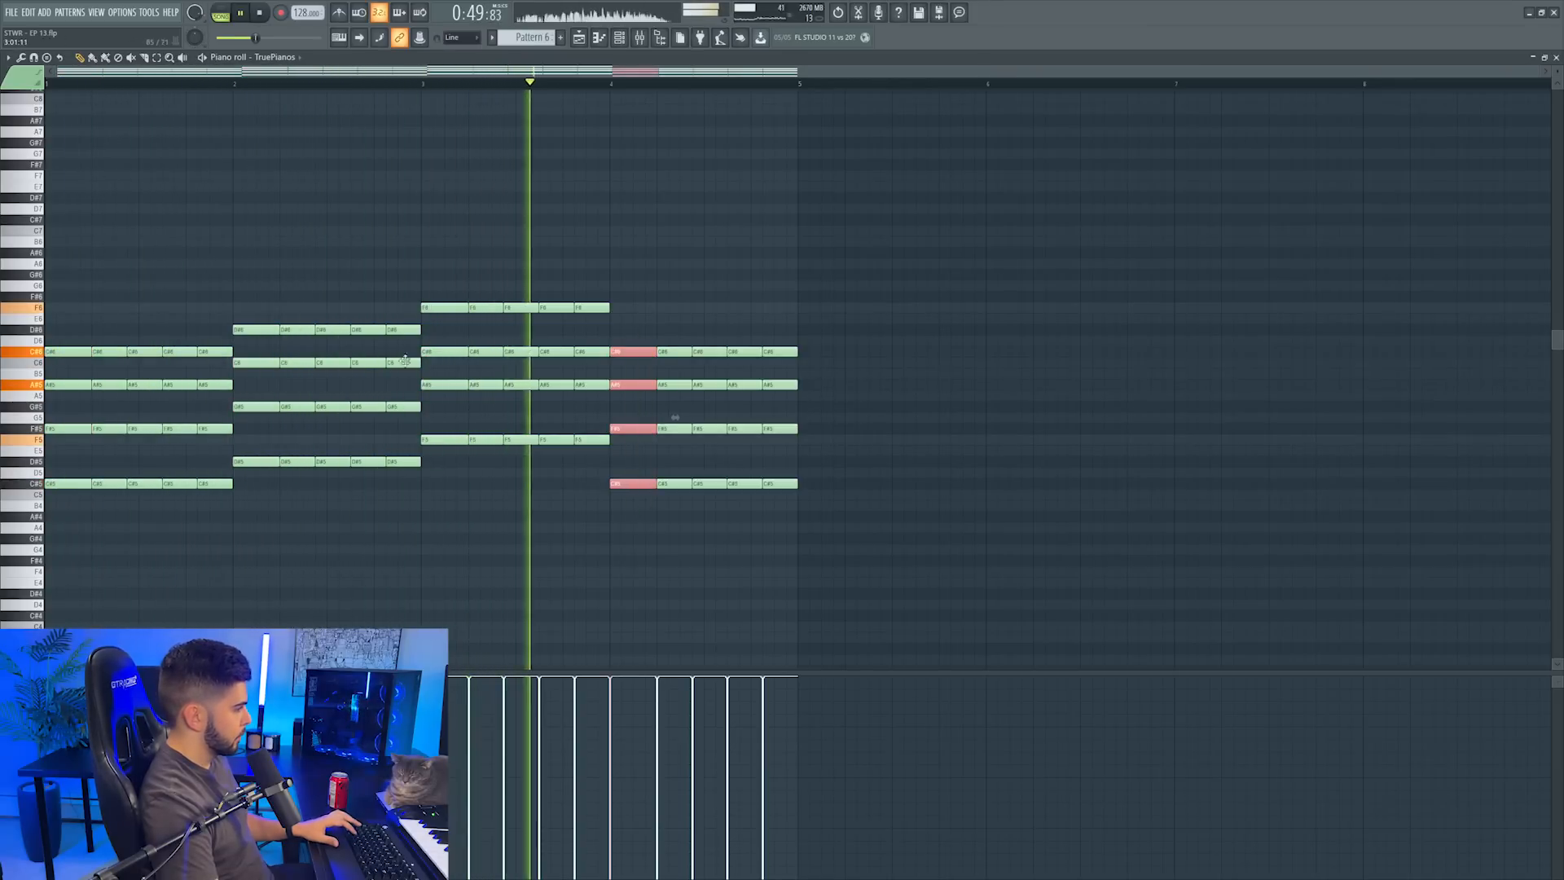
Shorten all TruePianos notes slightly together, leaving a small gap between the chord hits
{"action": "left_click_drag", "start_coordinate": [54, 270], "coordinate": [825, 539]}
{"action": "left_click_drag", "start_coordinate": [796, 385], "coordinate": [792, 385]}
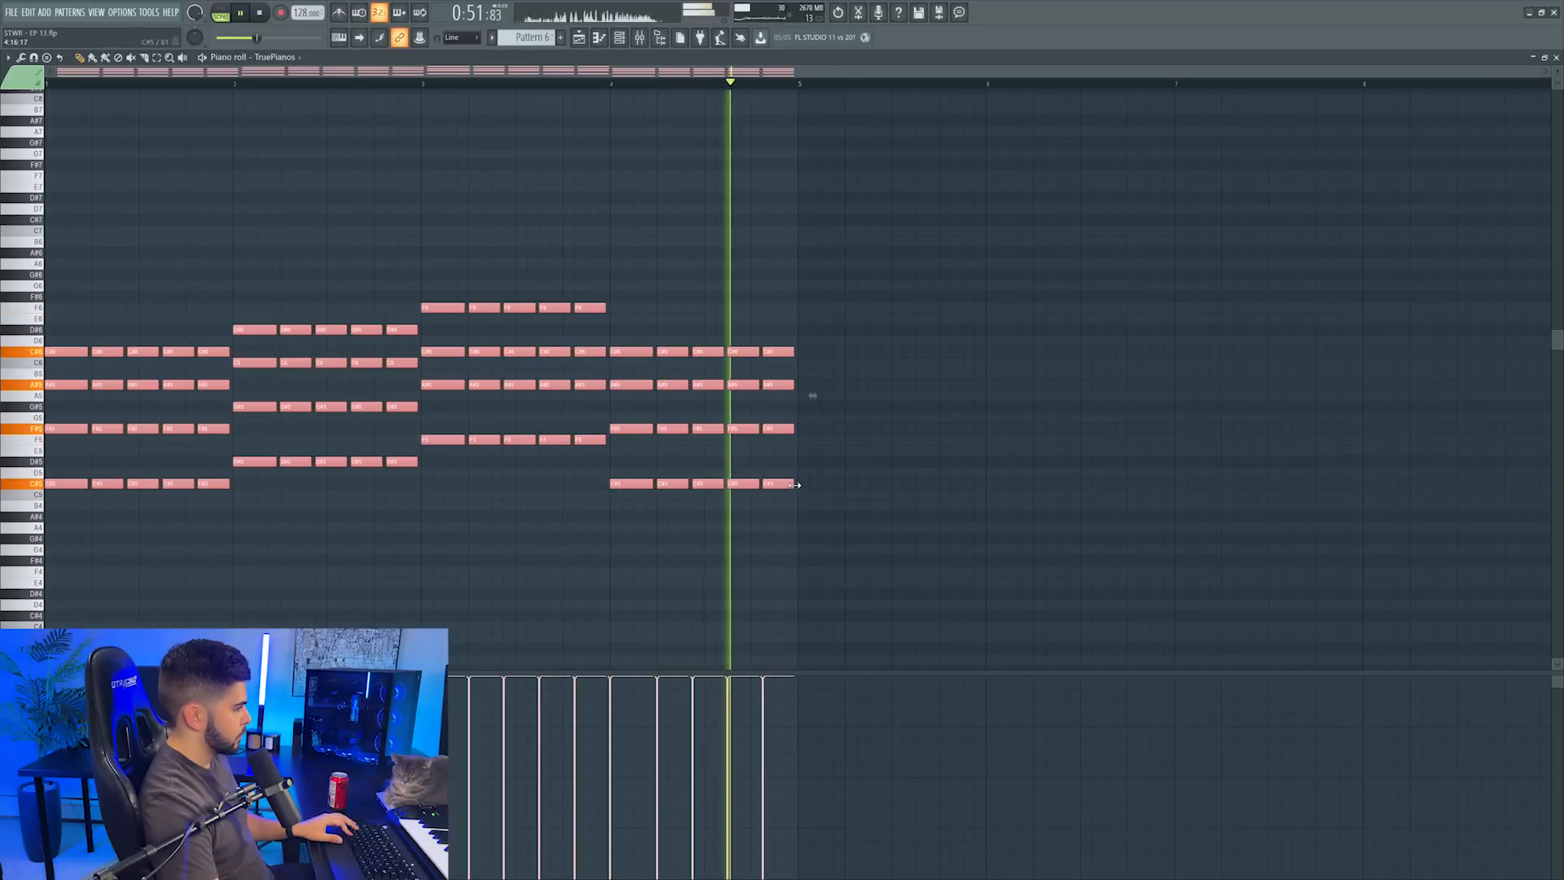
{"action": "left_click", "coordinate": [888, 486]}
{"action": "right_click", "coordinate": [888, 485]}
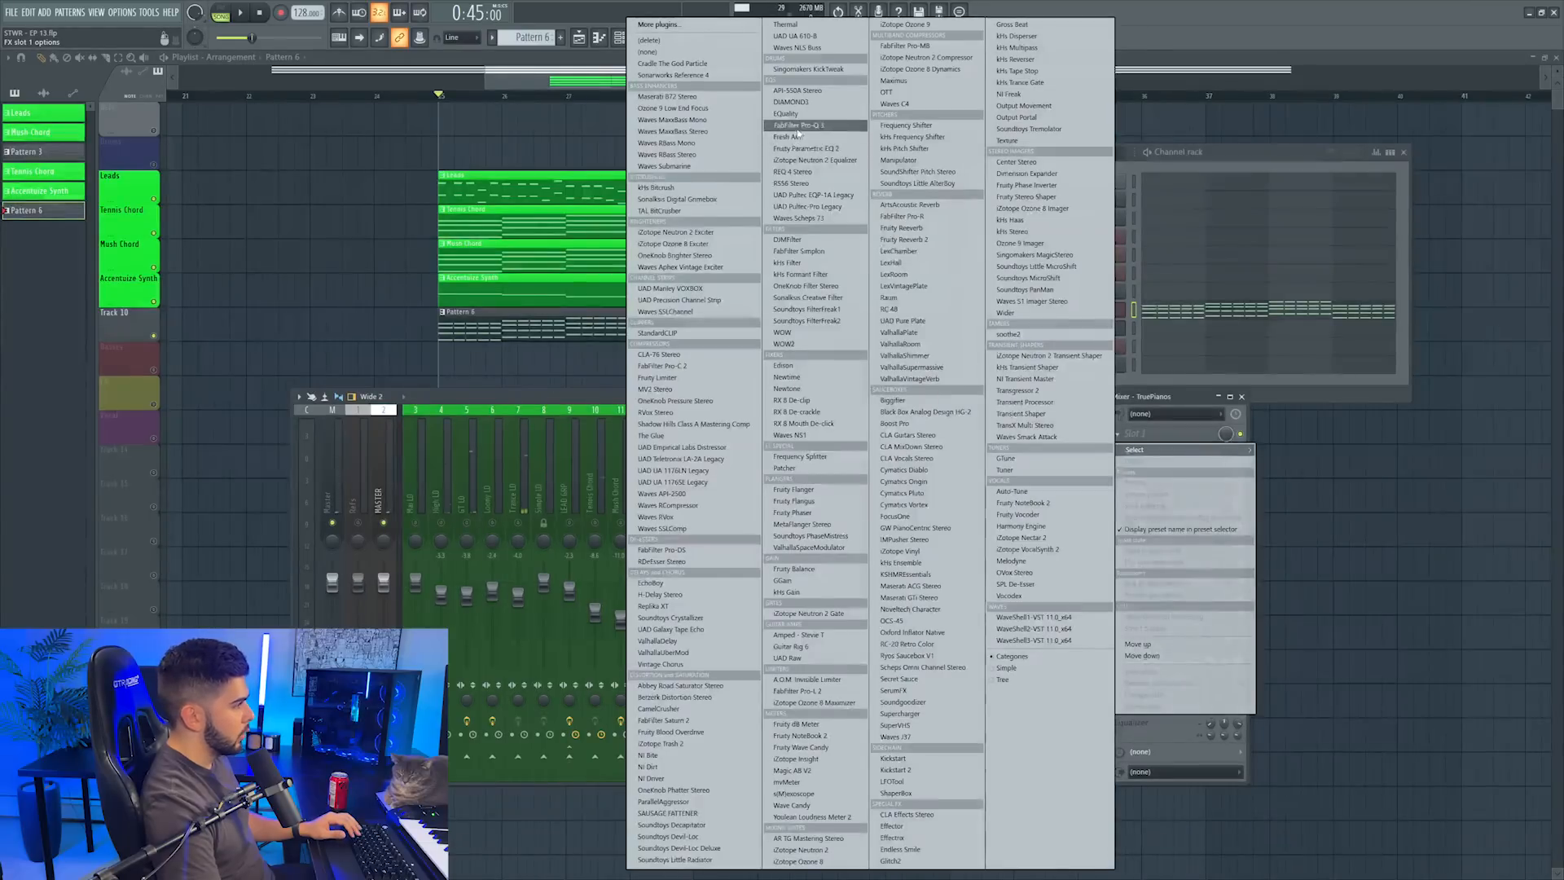
Add FabFilter Pro-Q 3 to the TruePianos mixer track with a 12 dB/oct low cut at about 182 Hz and play it
{"action": "left_click", "coordinate": [797, 127]}
{"action": "mouse_move", "coordinate": [333, 357]}
{"action": "left_mouse_down"}
{"action": "mouse_move", "coordinate": [332, 381]}
{"action": "mouse_move", "coordinate": [397, 375]}
{"action": "mouse_move", "coordinate": [334, 381]}
{"action": "left_mouse_up"}
{"action": "left_click", "coordinate": [227, 465]}
{"action": "key", "text": "space"}
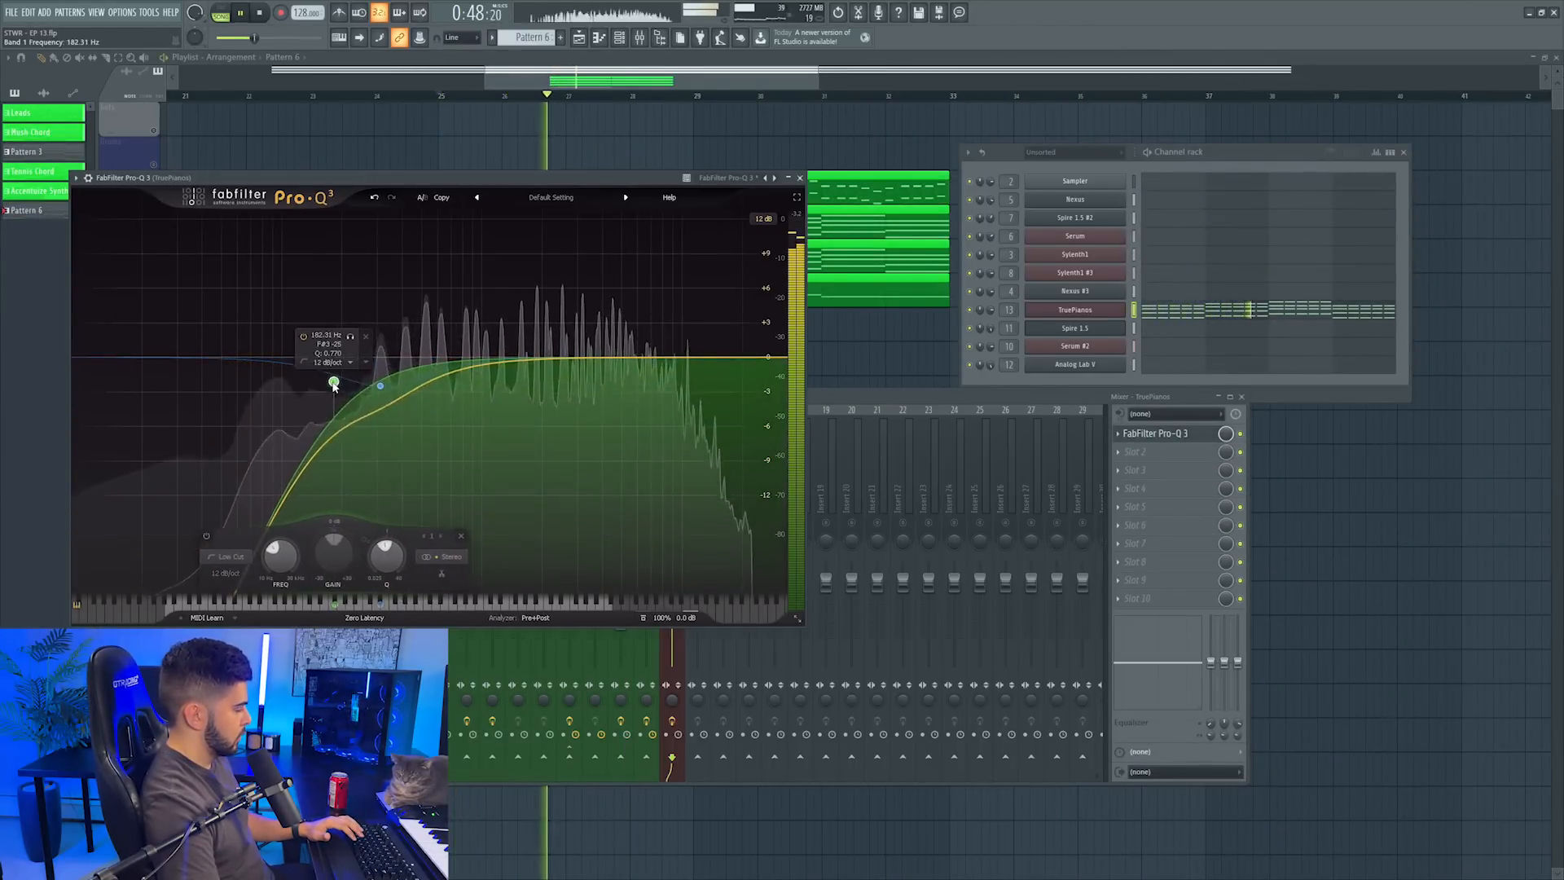
{"action": "left_click", "coordinate": [798, 177]}
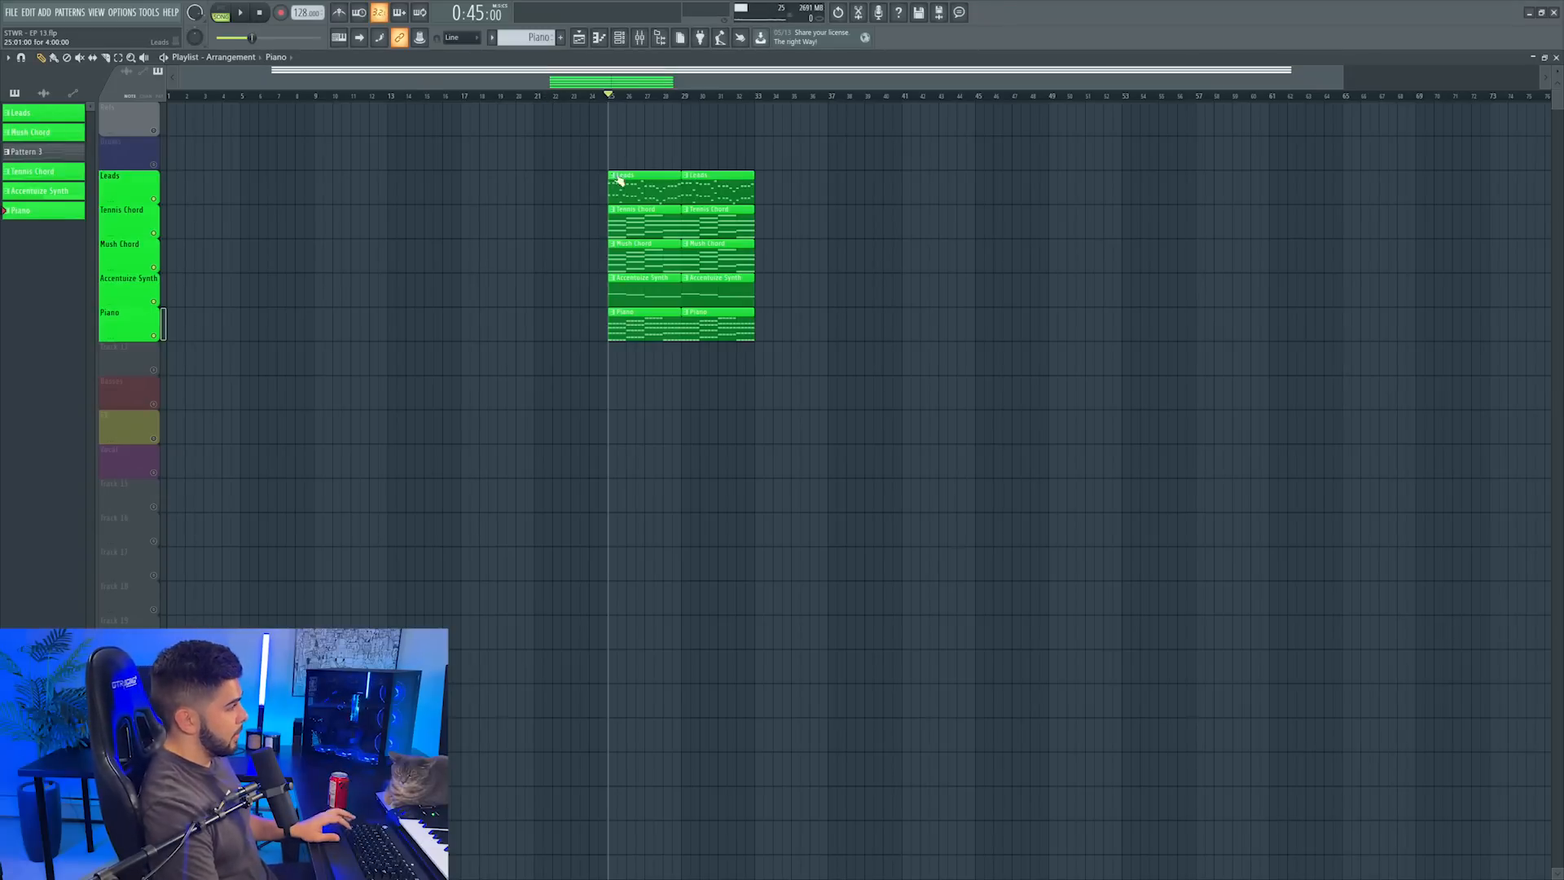
Move all playlist clips to start at bar 17 and duplicate them directly behind, from bar 25
{"action": "key", "text": "ctrl+a"}
{"action": "left_click_drag", "start_coordinate": [626, 321], "coordinate": [469, 312]}
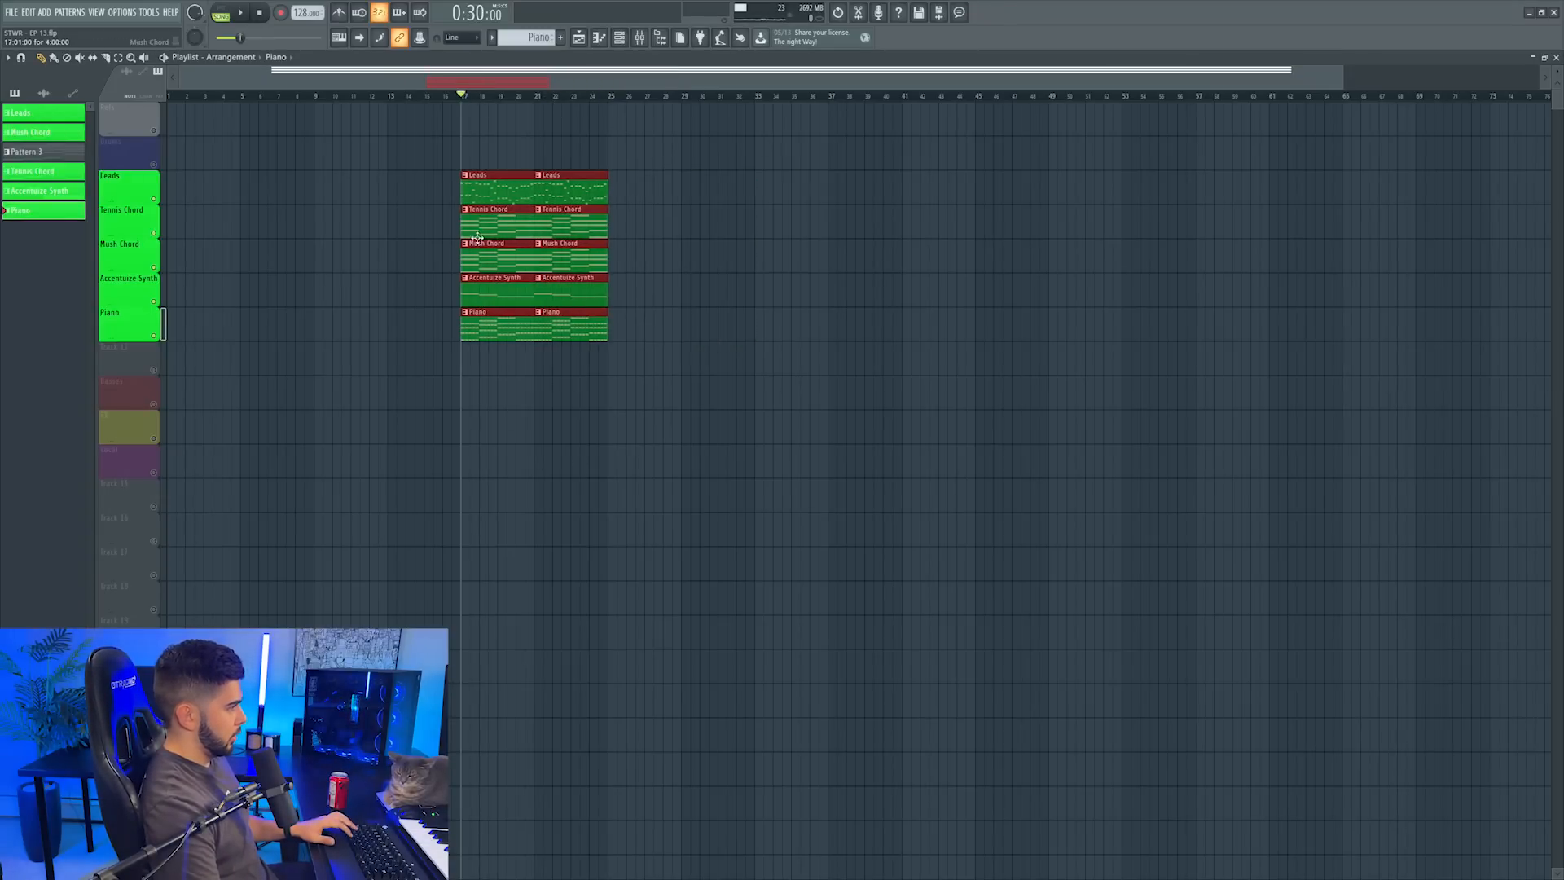
{"action": "left_click_drag", "start_coordinate": [477, 237], "coordinate": [615, 187], "text": "shift"}
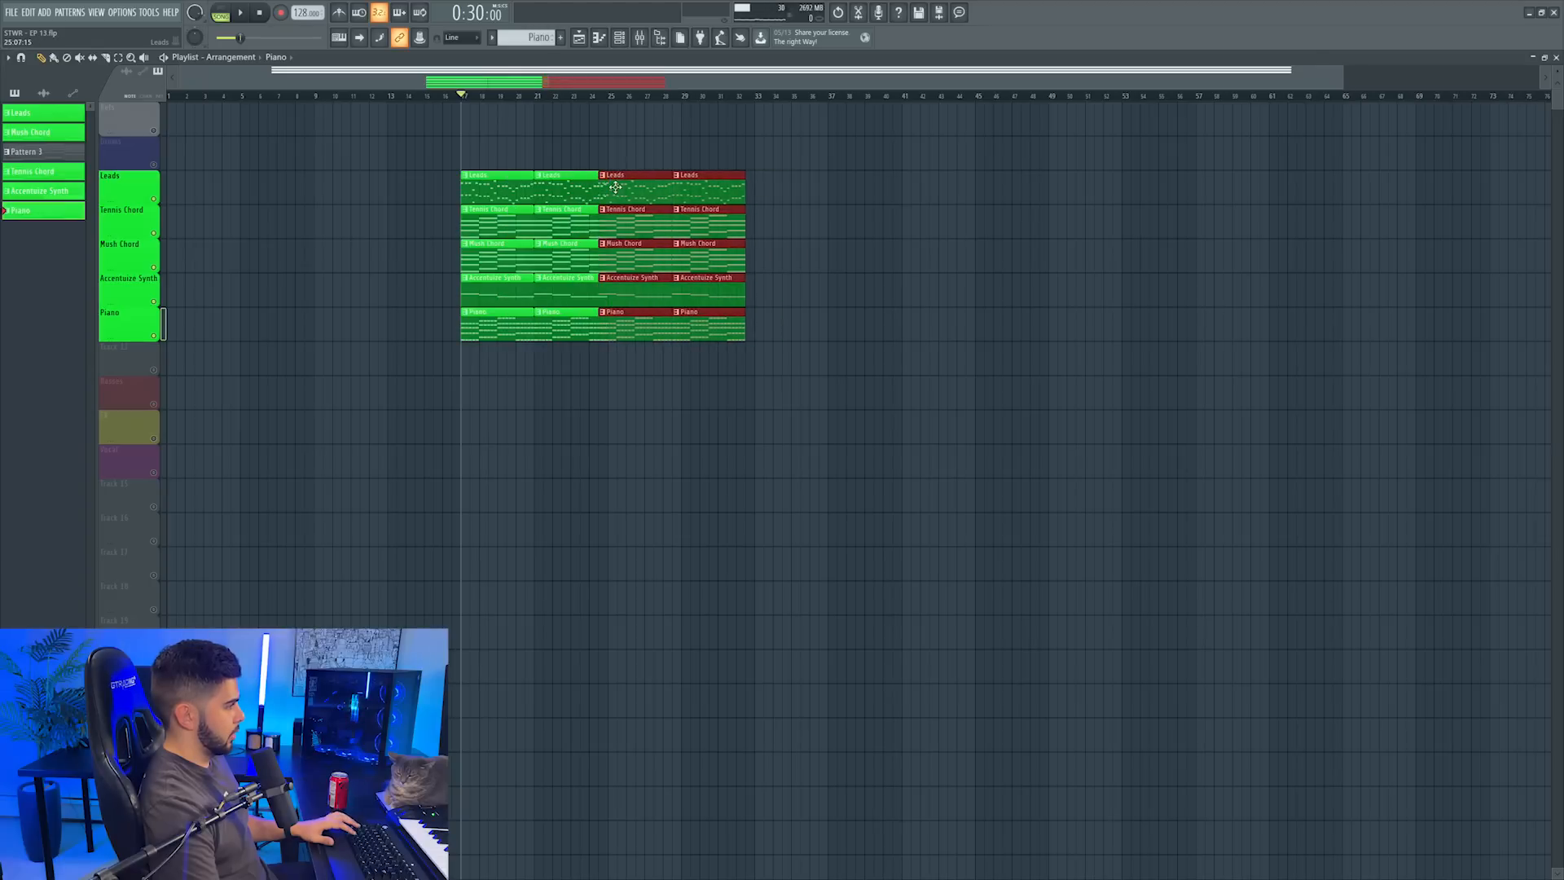
Add a Build time marker at bar 17 of the playlist
{"action": "right_click", "coordinate": [471, 104]}
{"action": "left_click", "coordinate": [521, 166]}
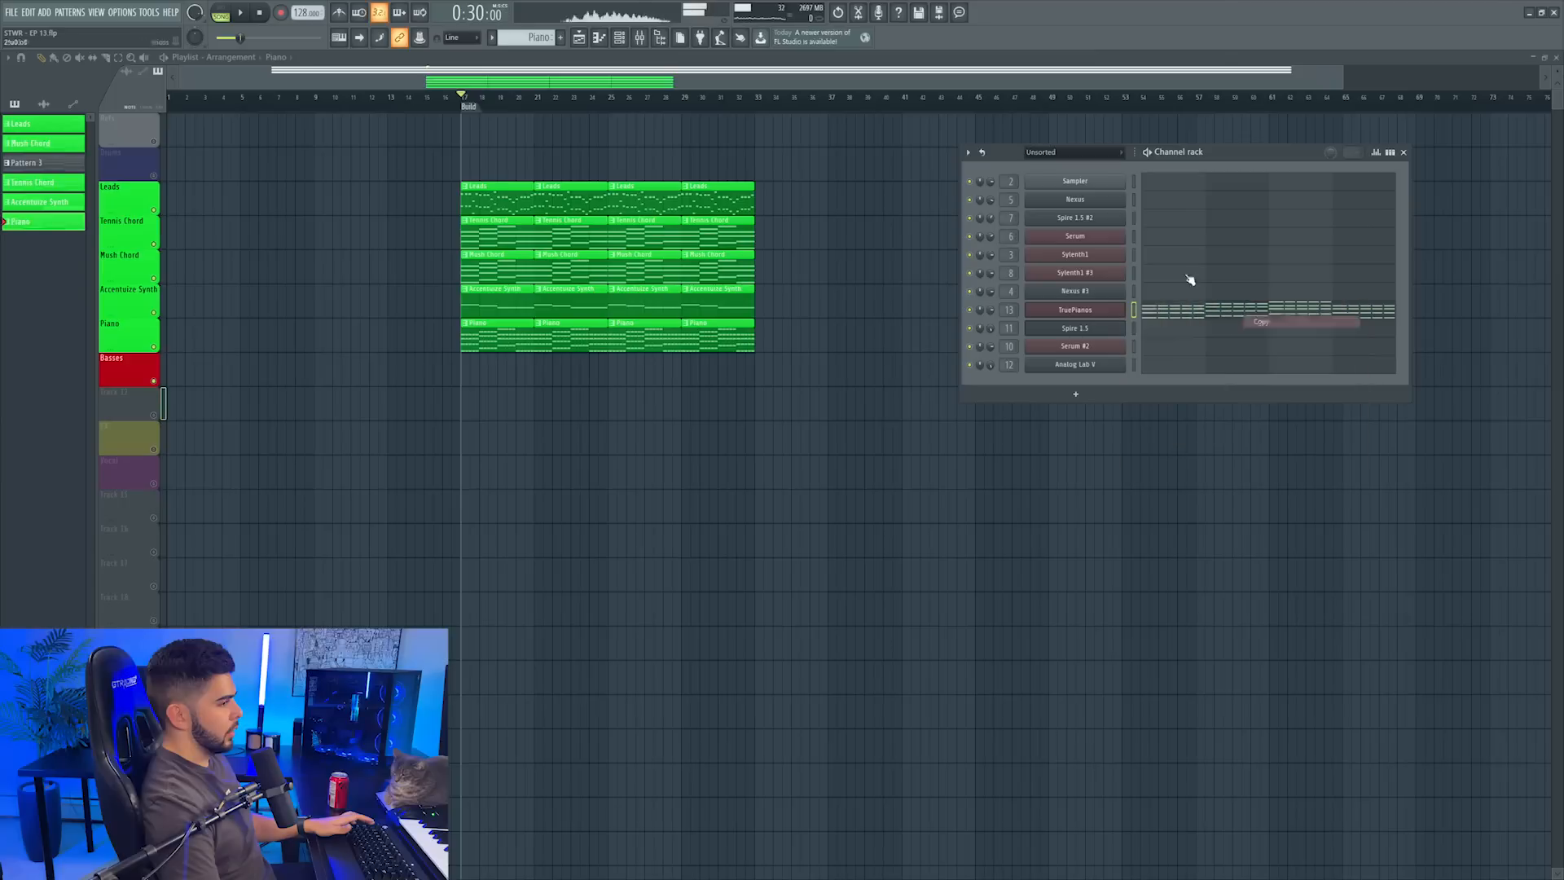
Add a Nexus channel for the new pattern and search its presets for "edm"
{"action": "left_click", "coordinate": [1076, 394]}
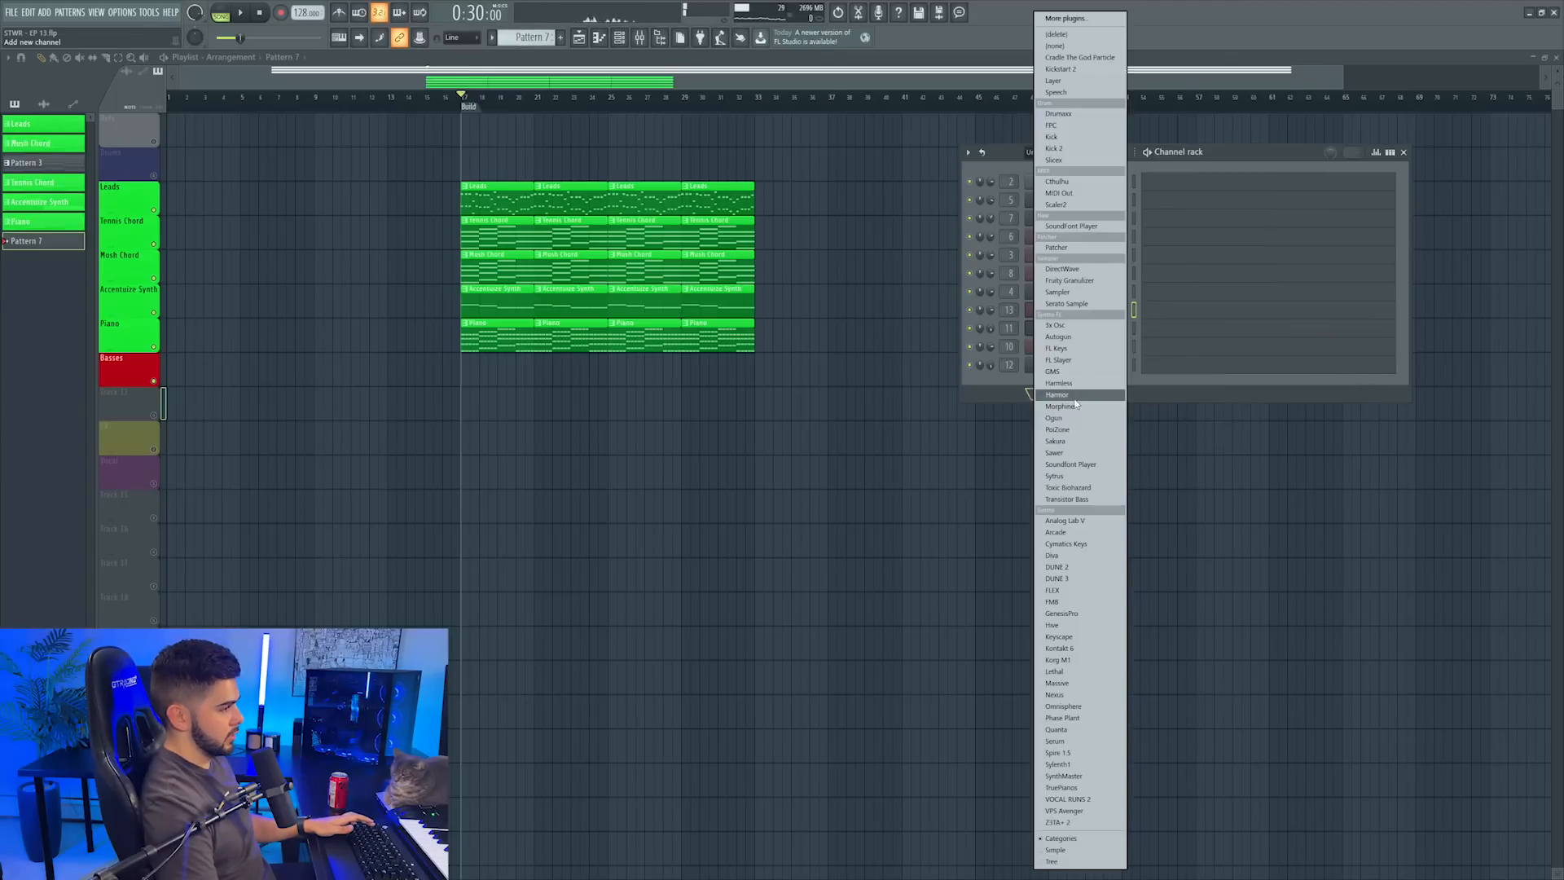
{"action": "left_click", "coordinate": [1083, 694]}
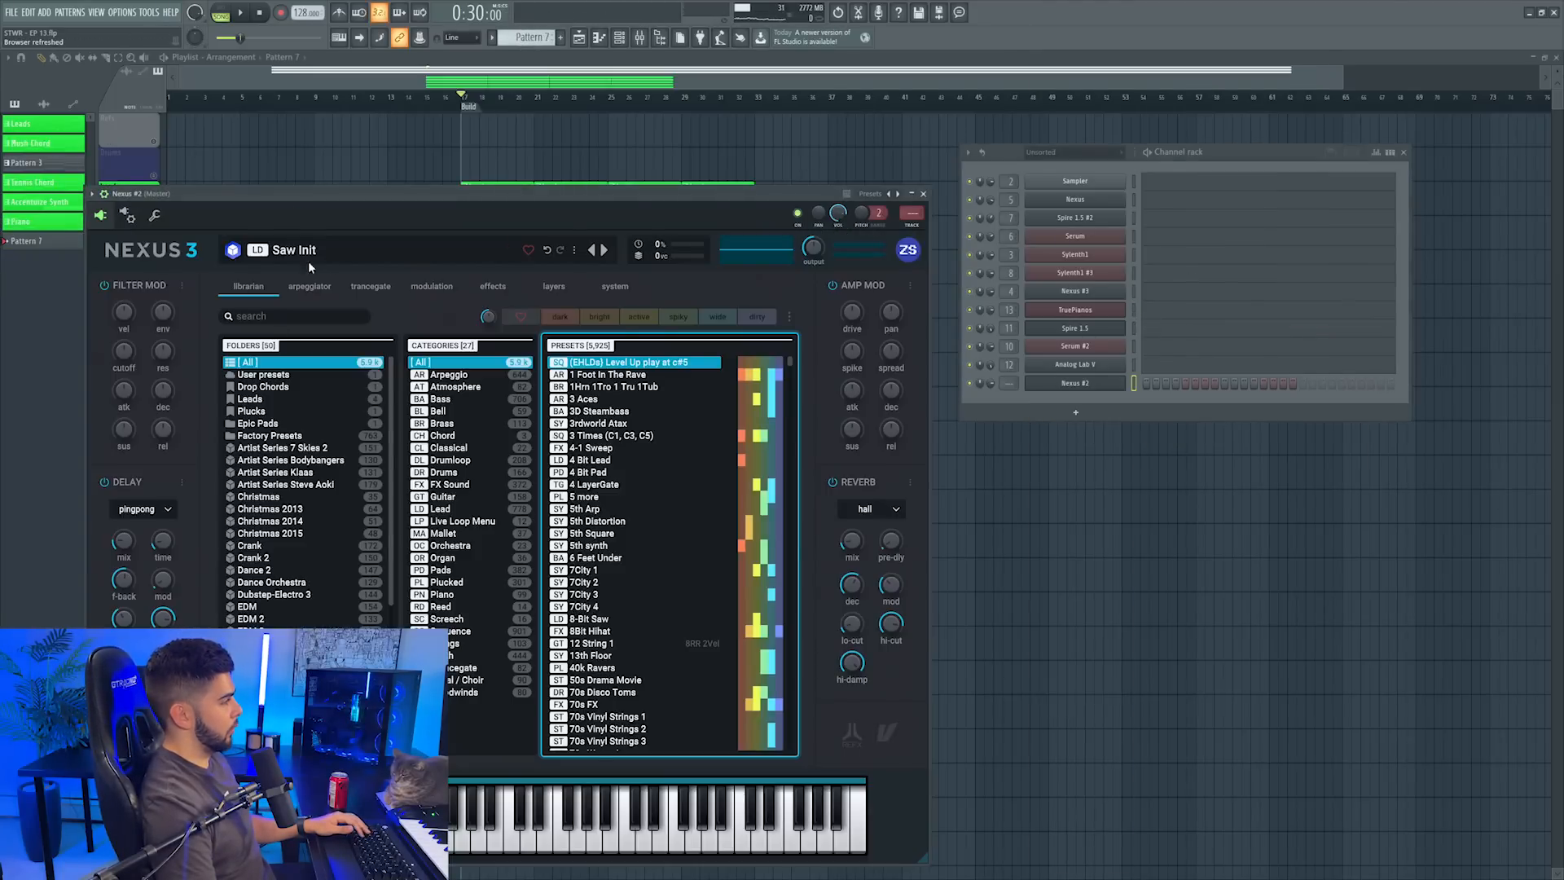
{"action": "key", "text": "Down"}
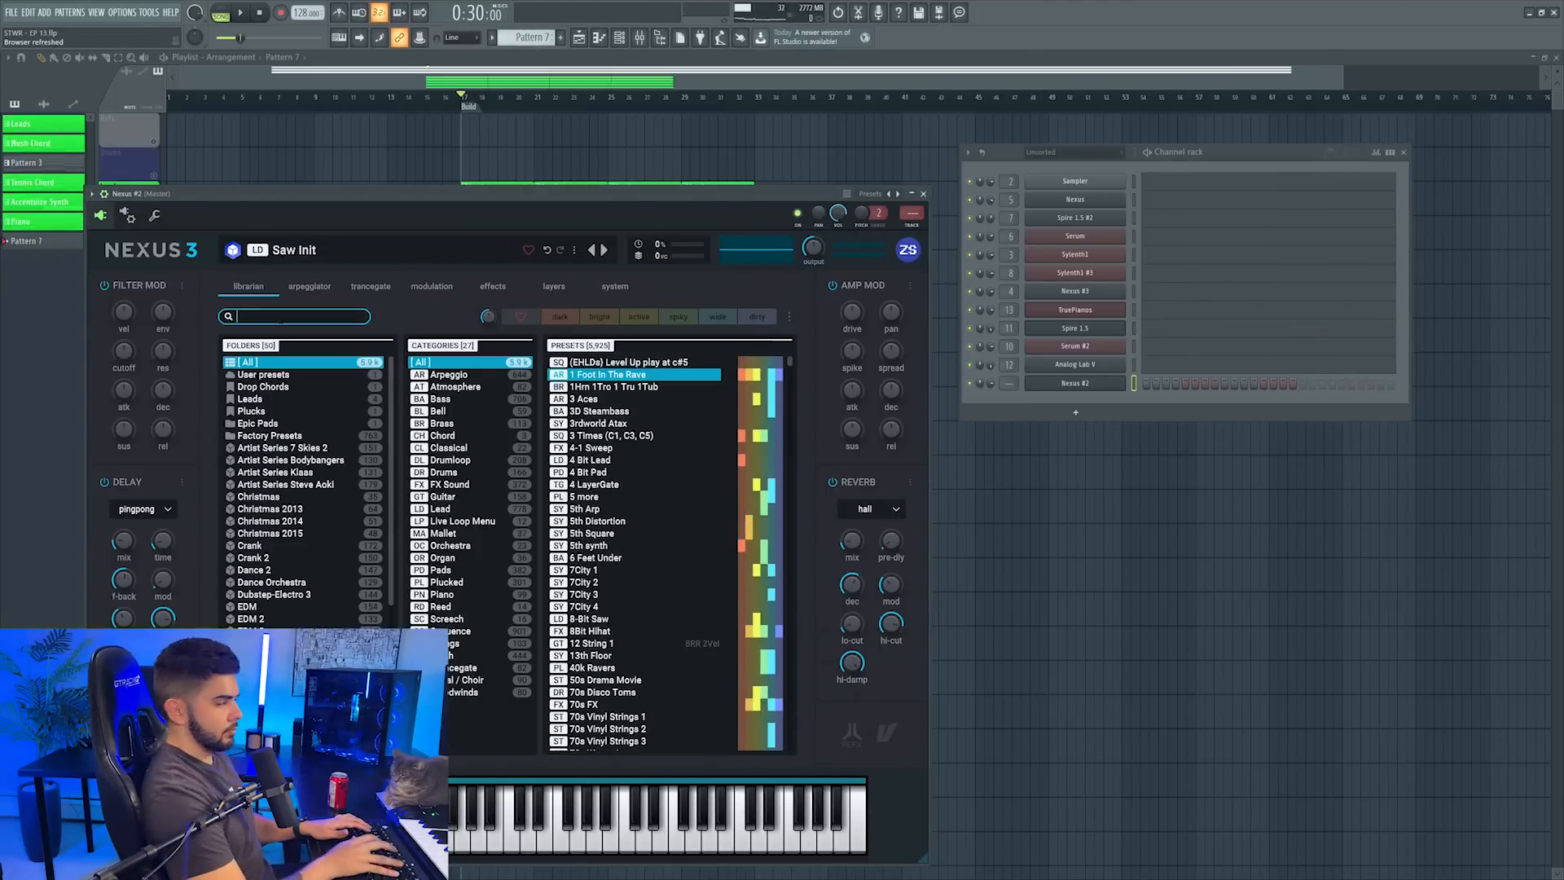
{"action": "type", "text": "edm"}
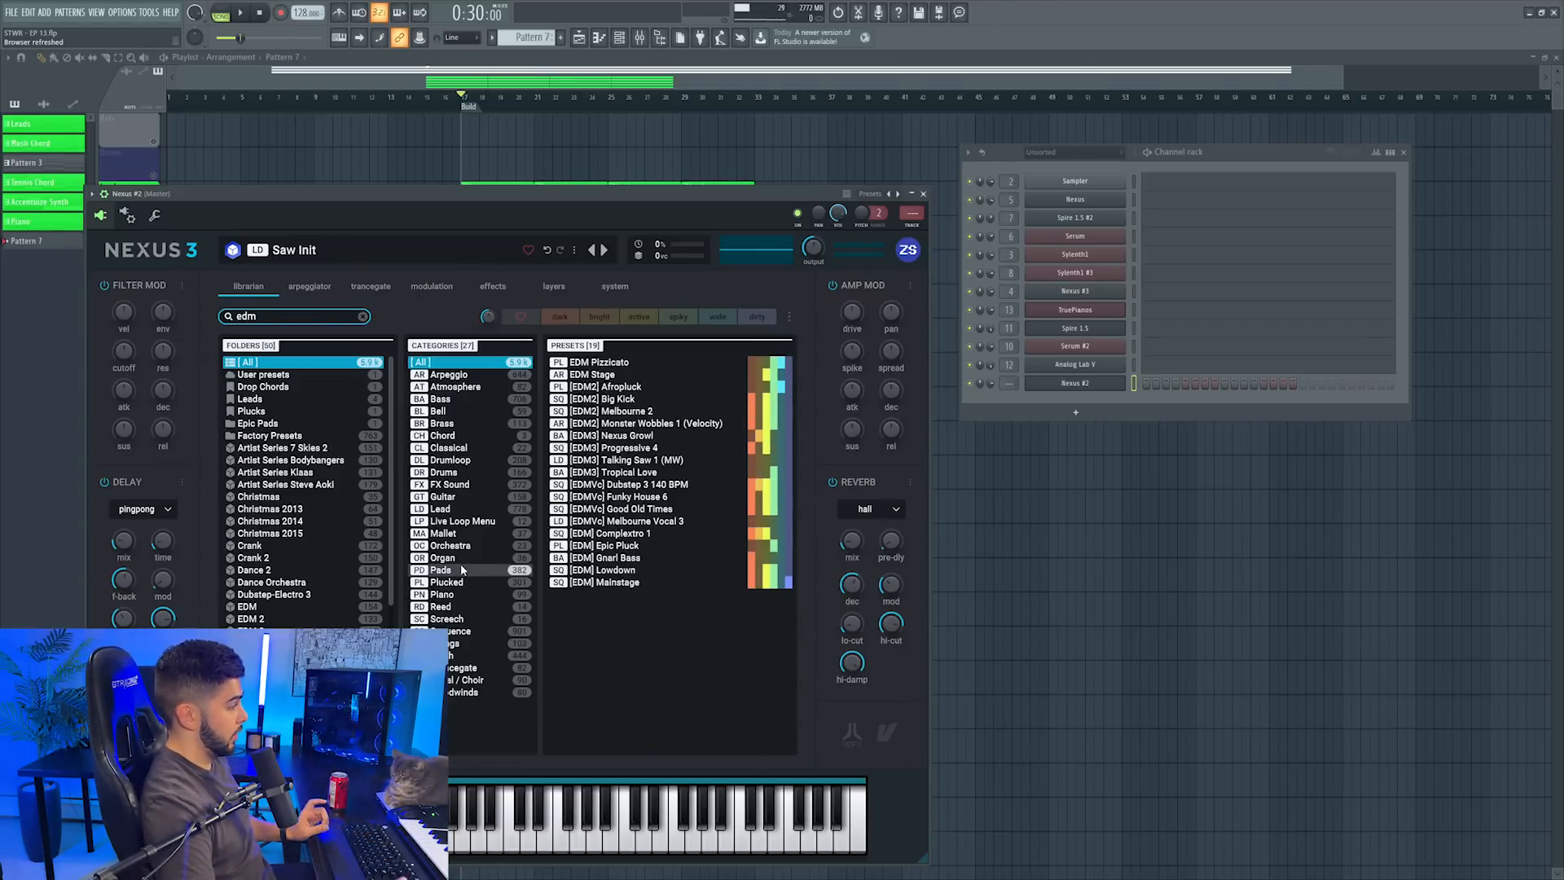
Search the Nexus presets for "ravebass", load the Ravebass preset and route the channel to mixer track 14
{"action": "key", "text": "BackSpace"}
{"action": "key", "text": "BackSpace"}
{"action": "key", "text": "BackSpace"}
{"action": "type", "text": "rave"}
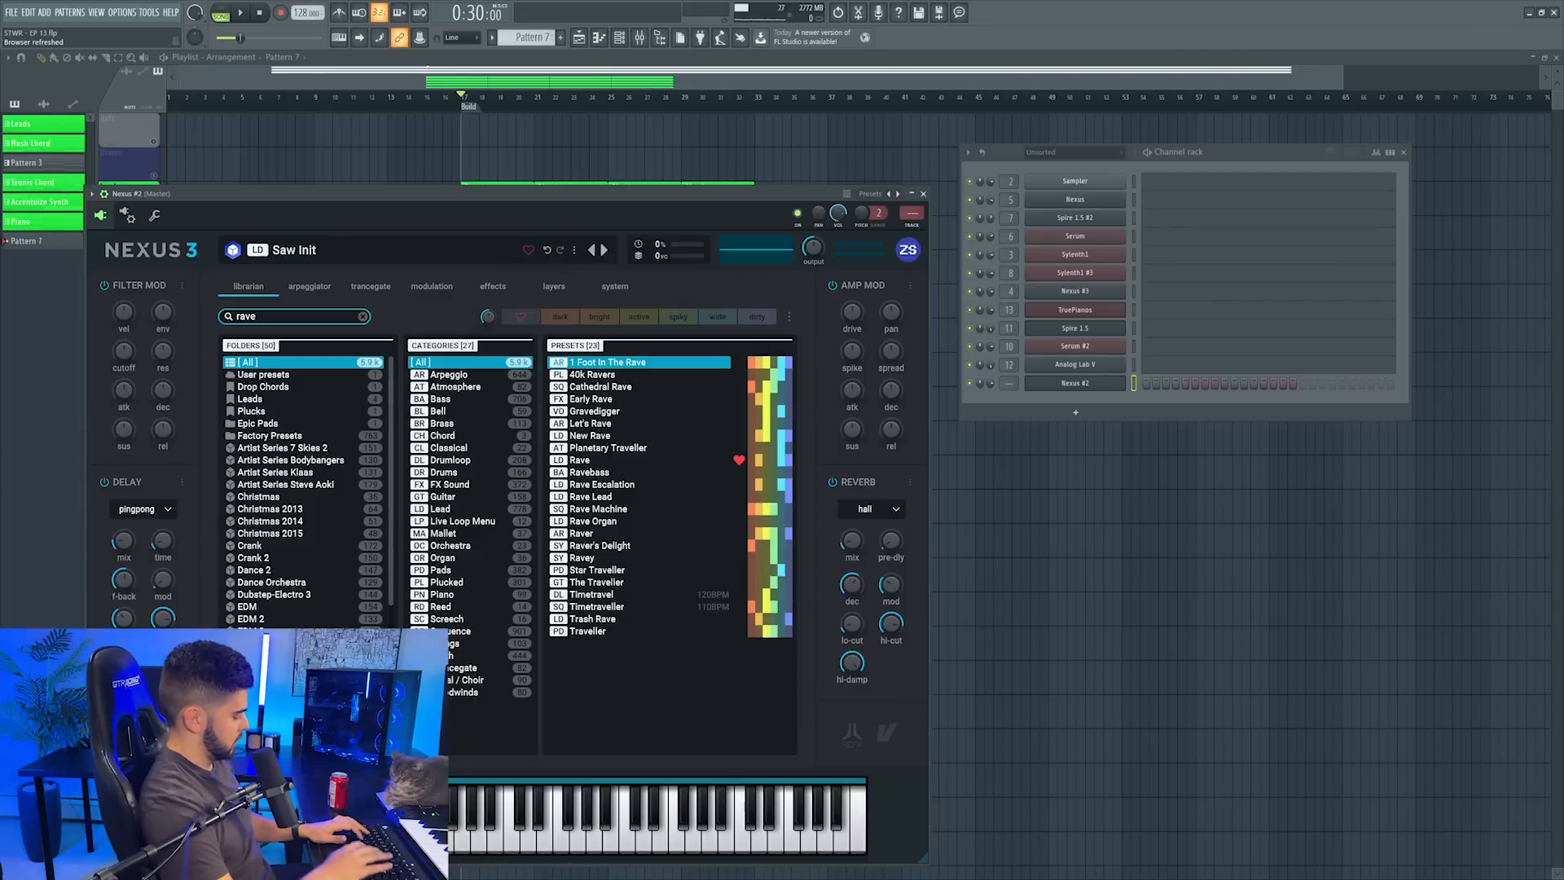
{"action": "type", "text": "bass"}
{"action": "left_click", "coordinate": [617, 364]}
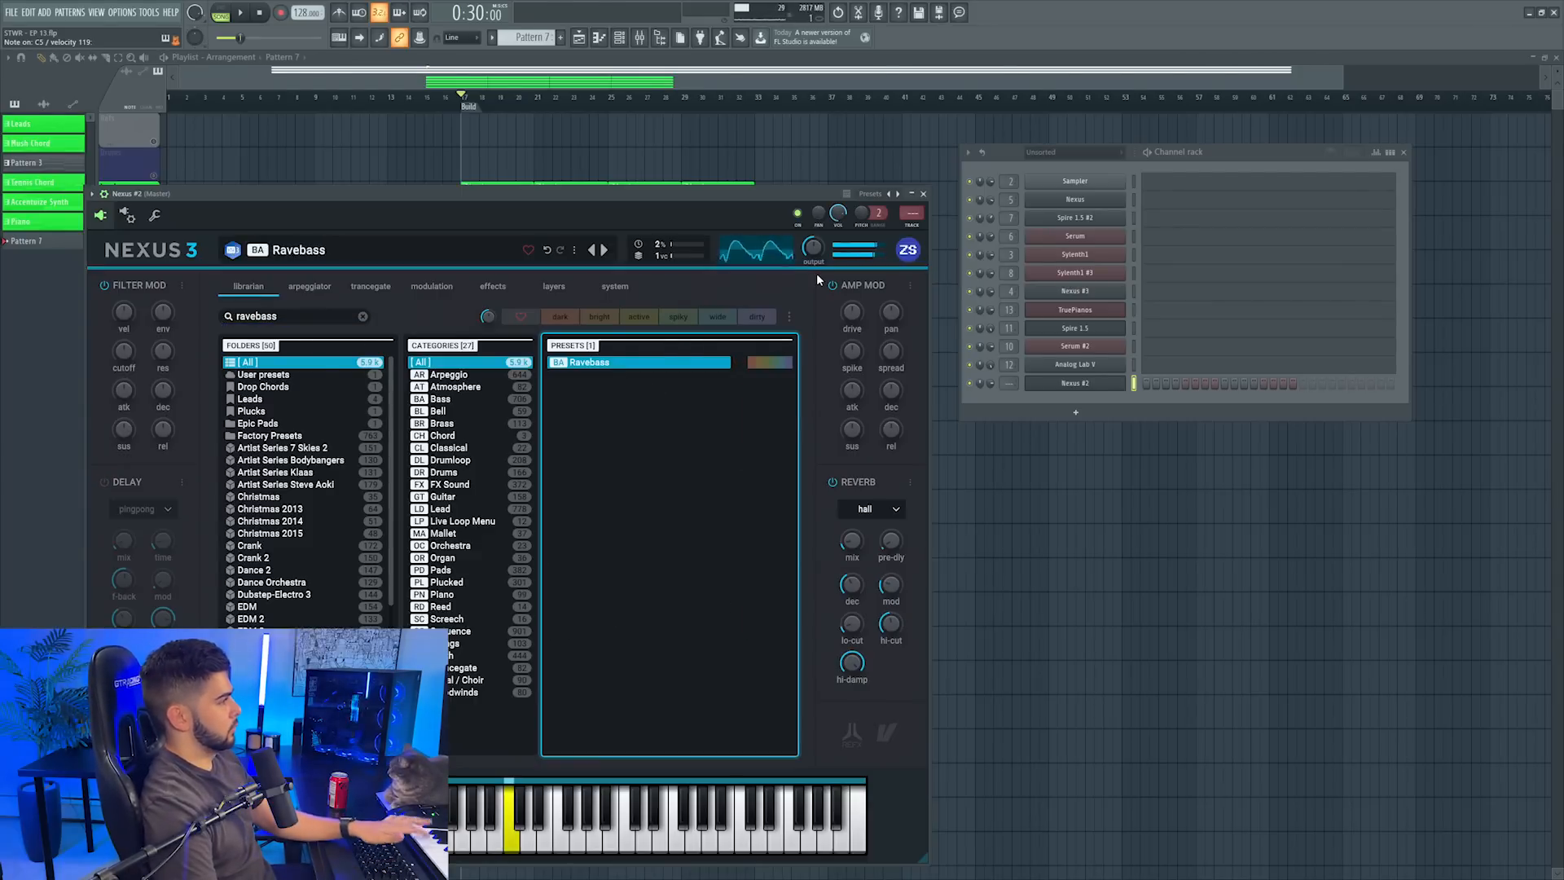
{"action": "left_click", "coordinate": [912, 213]}
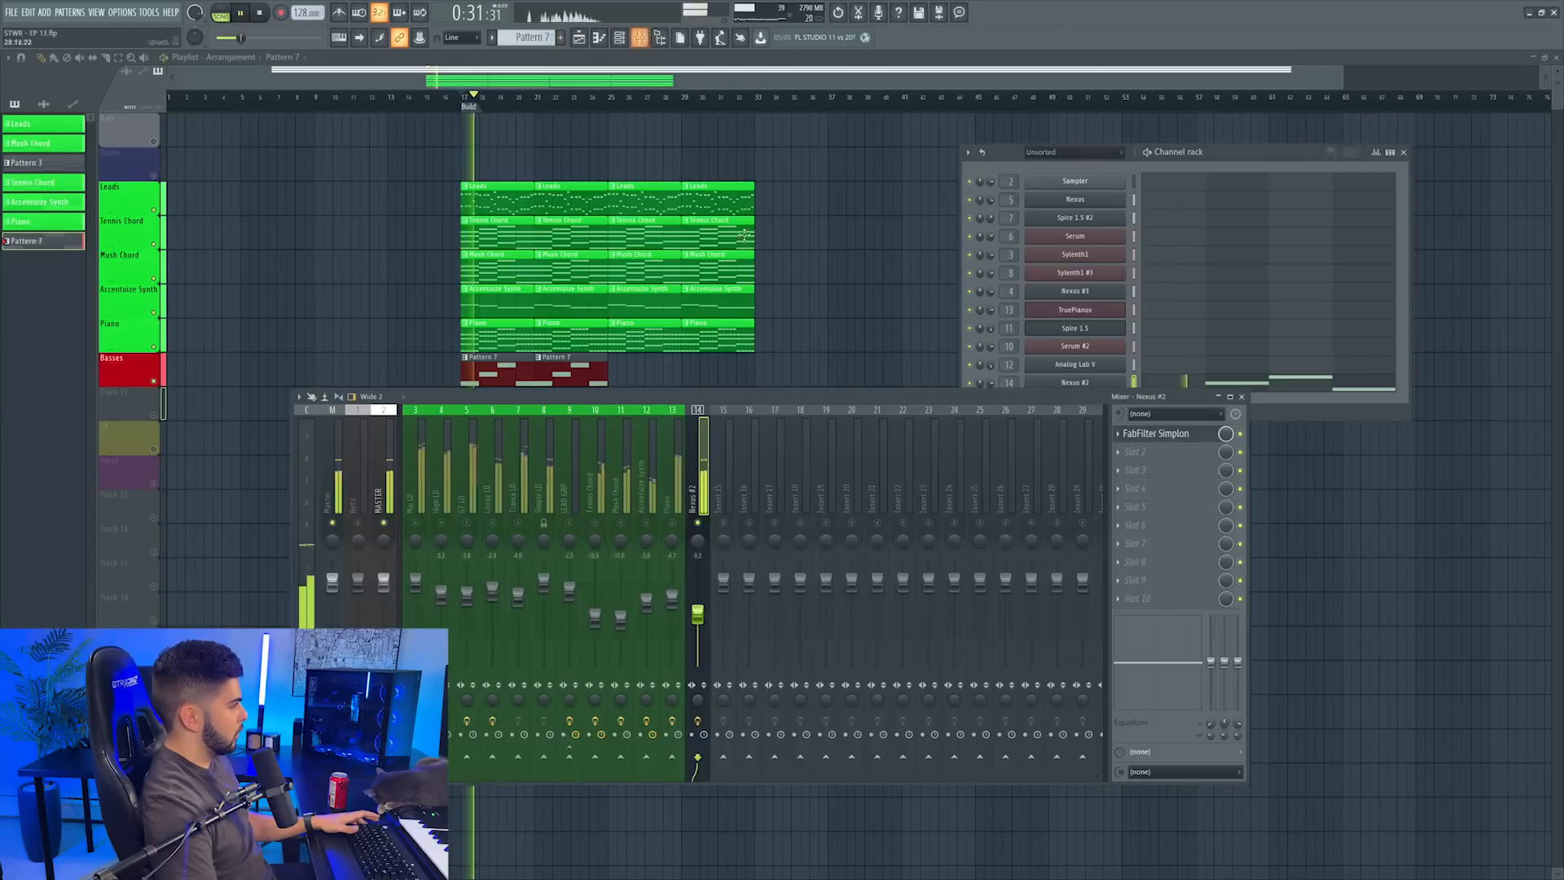
Rename the Basses playlist track to Rave Bass and auto-name its clips from the track
{"action": "right_click", "coordinate": [699, 523]}
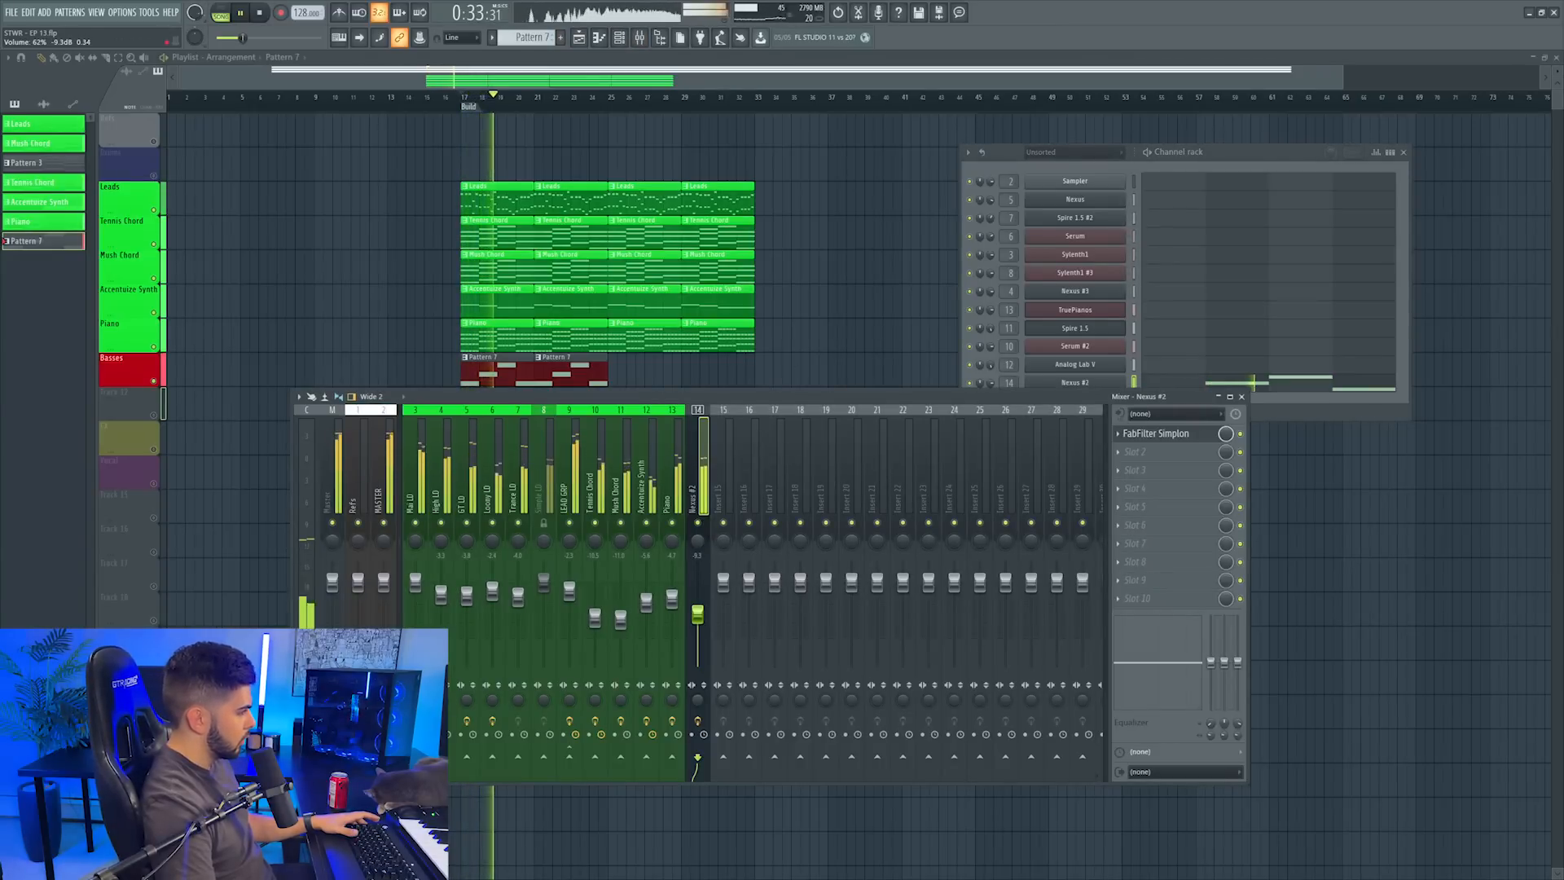
{"action": "left_click", "coordinate": [560, 365]}
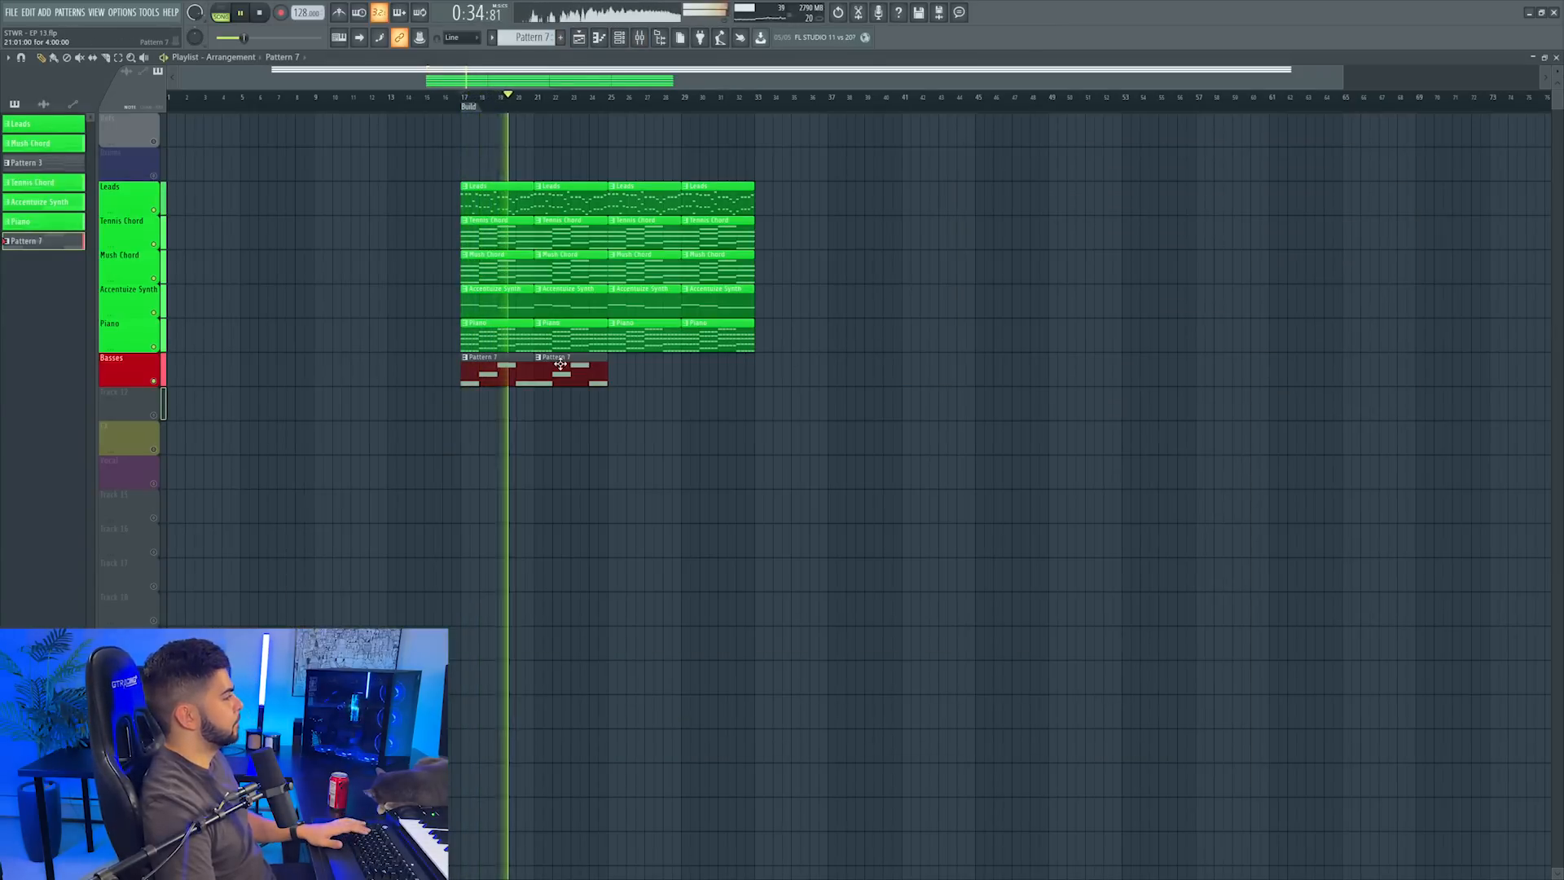
{"action": "right_click", "coordinate": [115, 379]}
{"action": "right_click", "coordinate": [115, 379]}
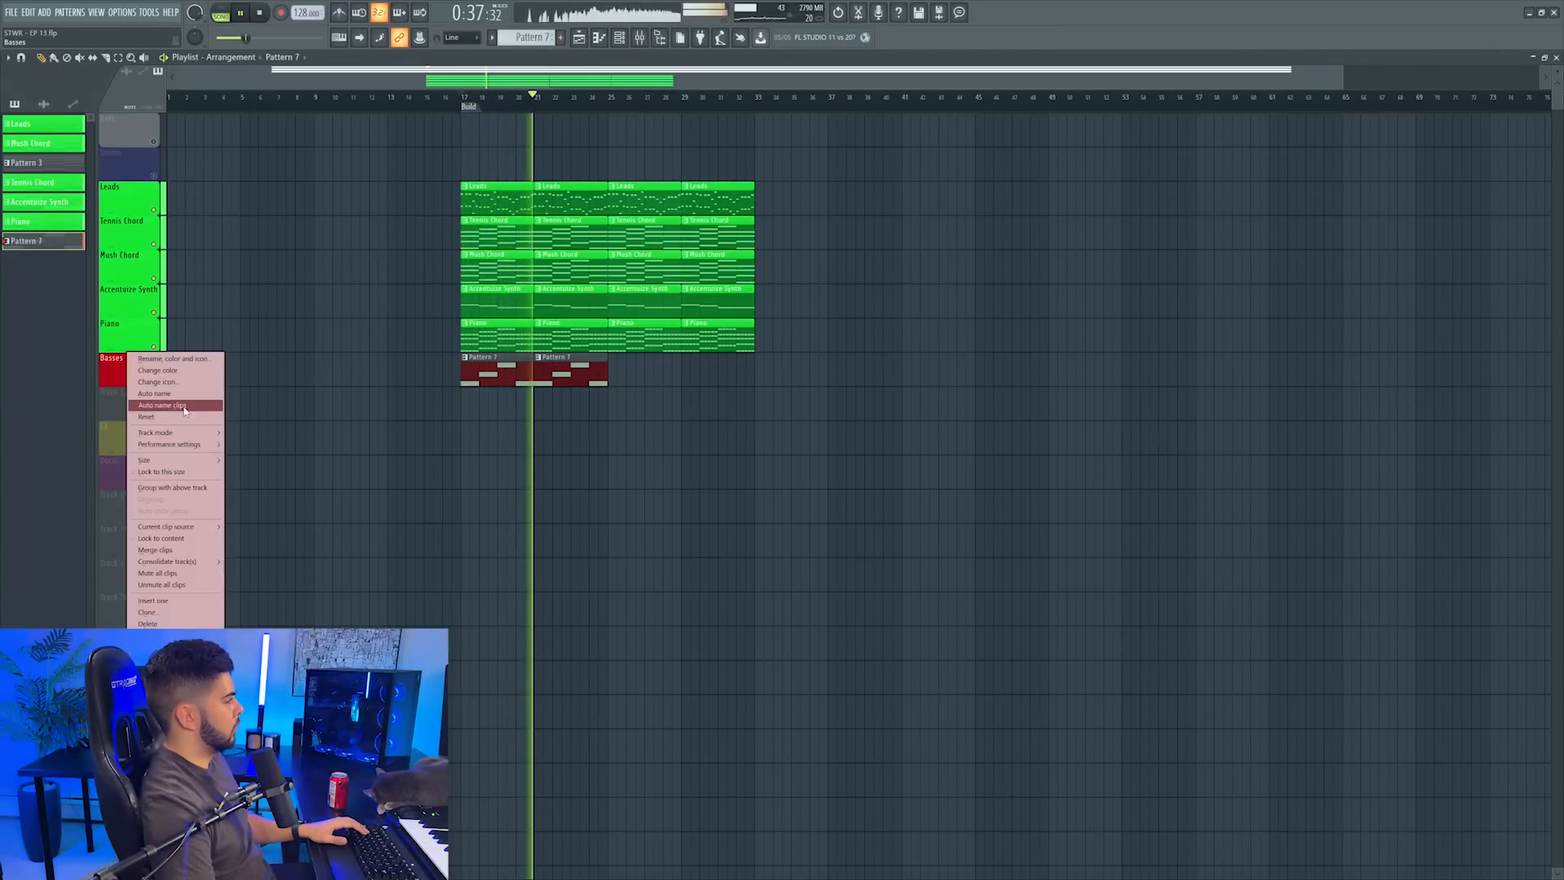
{"action": "left_click", "coordinate": [185, 407]}
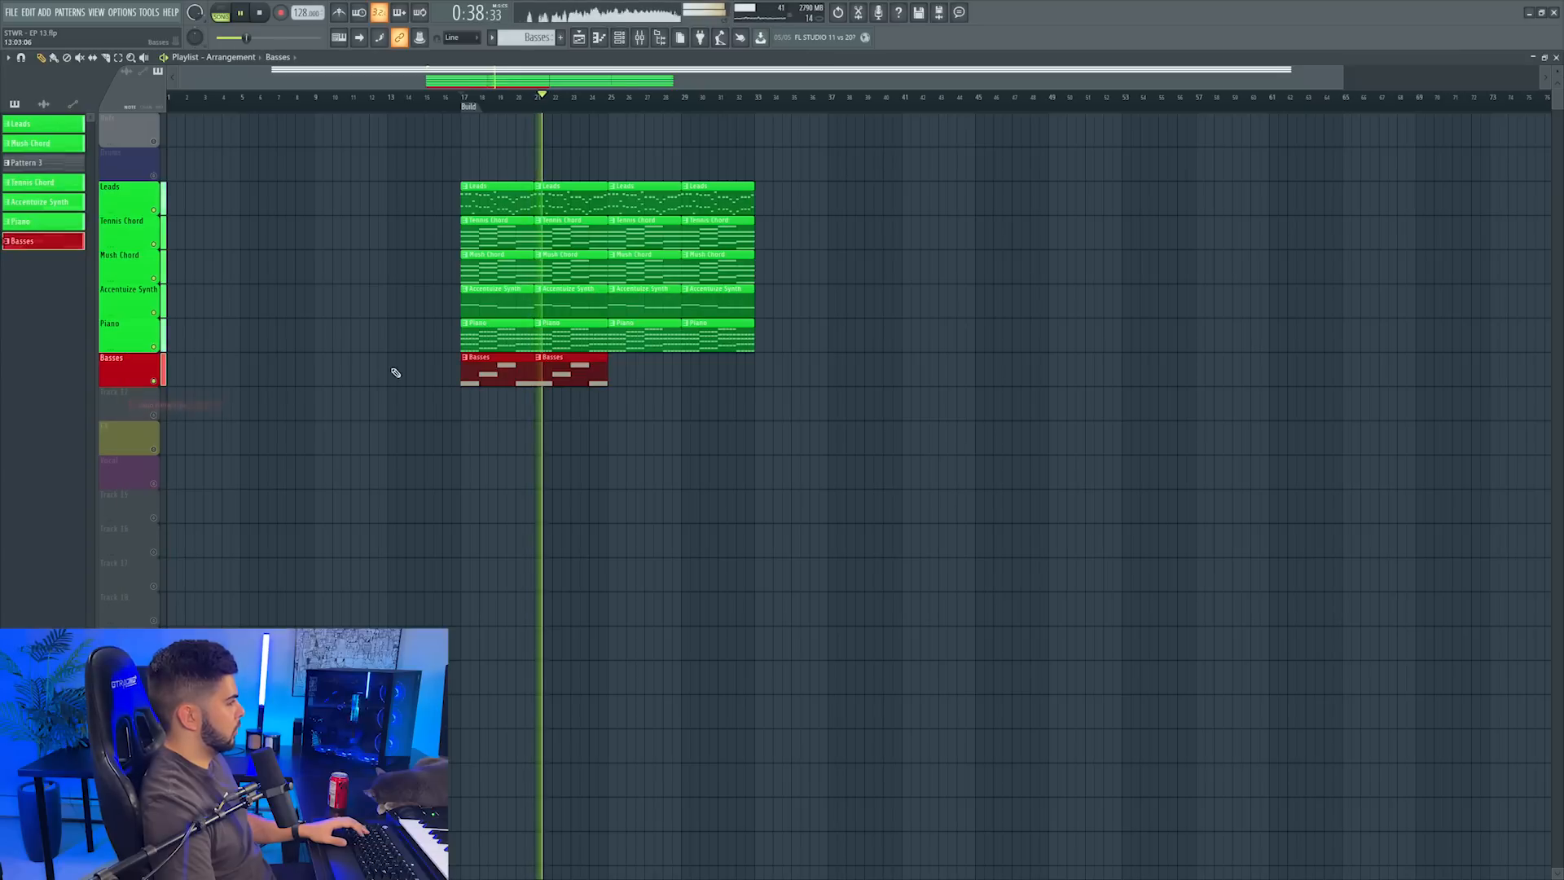
{"action": "left_click", "coordinate": [130, 361]}
{"action": "type", "text": "Rave Bass"}
{"action": "key", "text": "Return"}
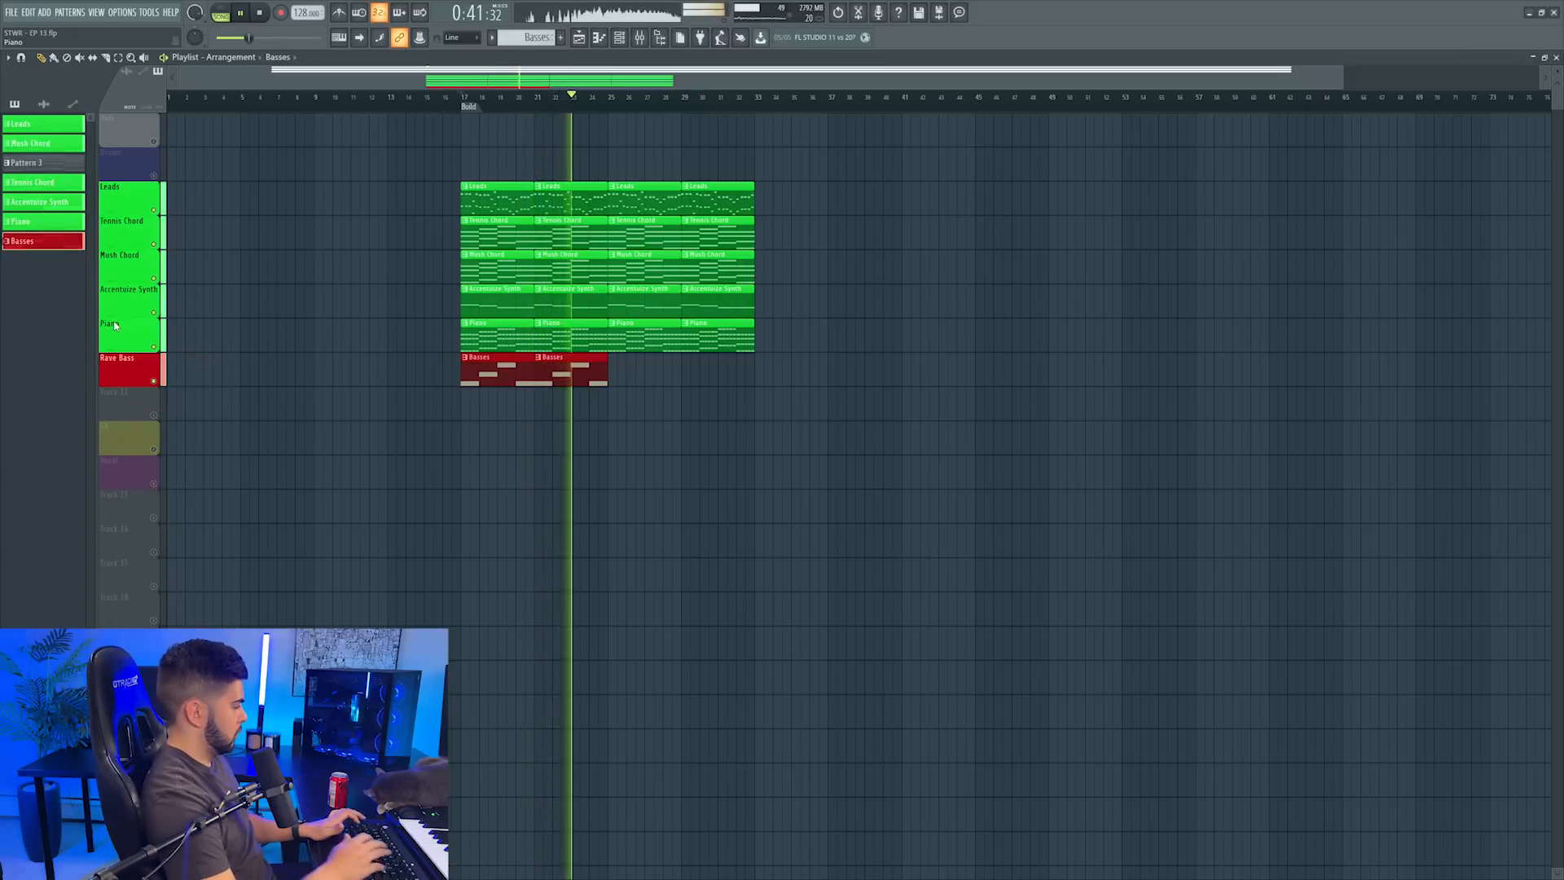
Lower the whole bar 4 chord of the Piano pattern by one semitone
{"action": "key", "text": "space"}
{"action": "scroll", "coordinate": [585, 101], "scroll_direction": "up", "scroll_amount": 2}
{"action": "scroll", "coordinate": [585, 101], "scroll_direction": "up", "scroll_amount": 1}
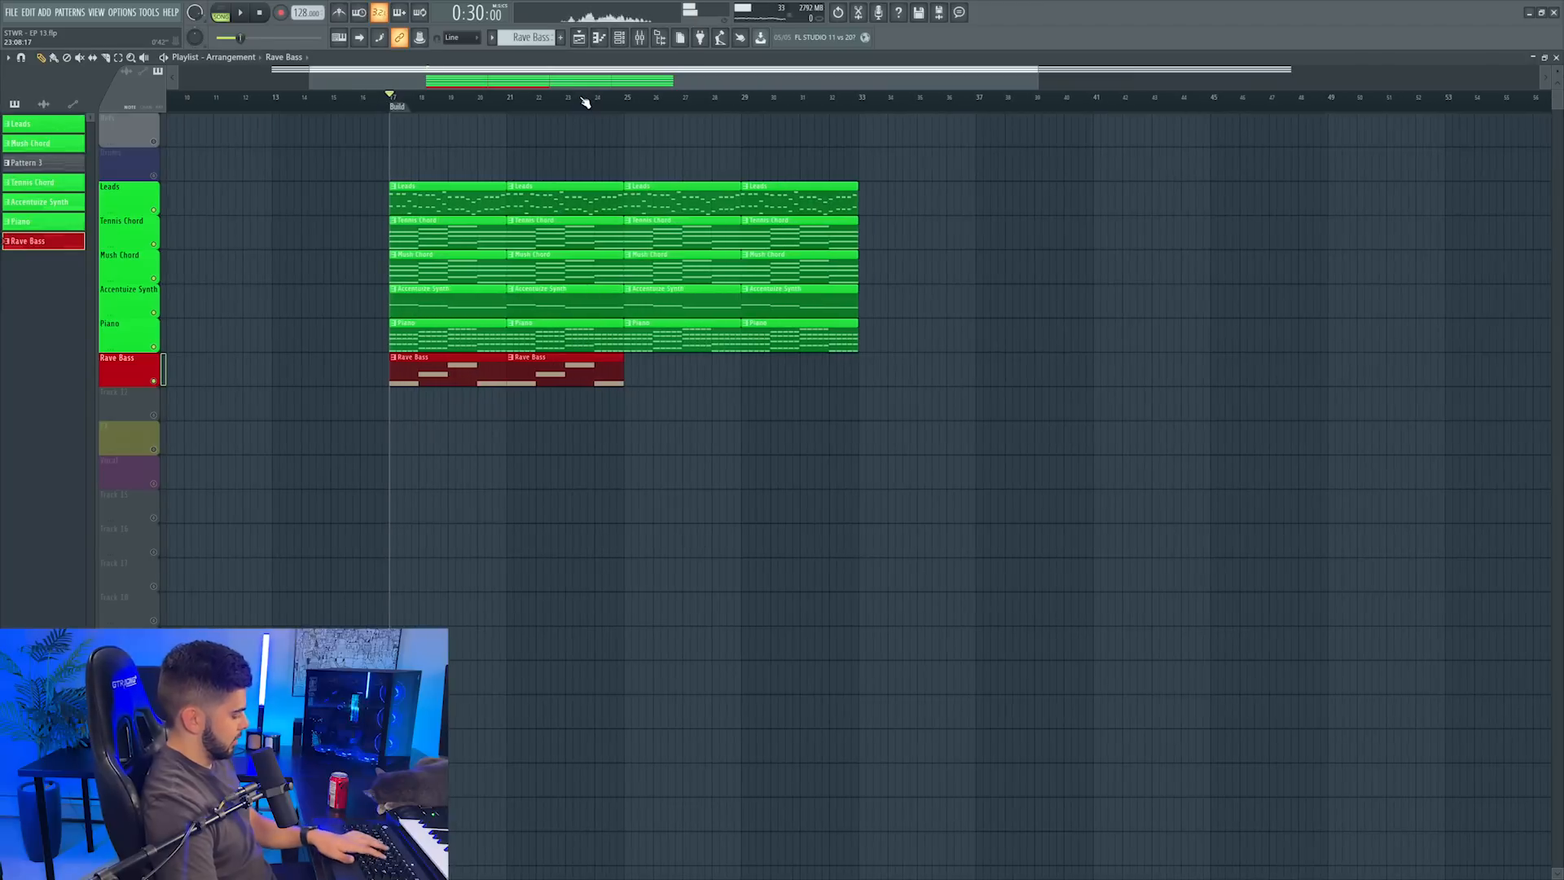
{"action": "right_click", "coordinate": [152, 339]}
{"action": "right_click", "coordinate": [154, 347]}
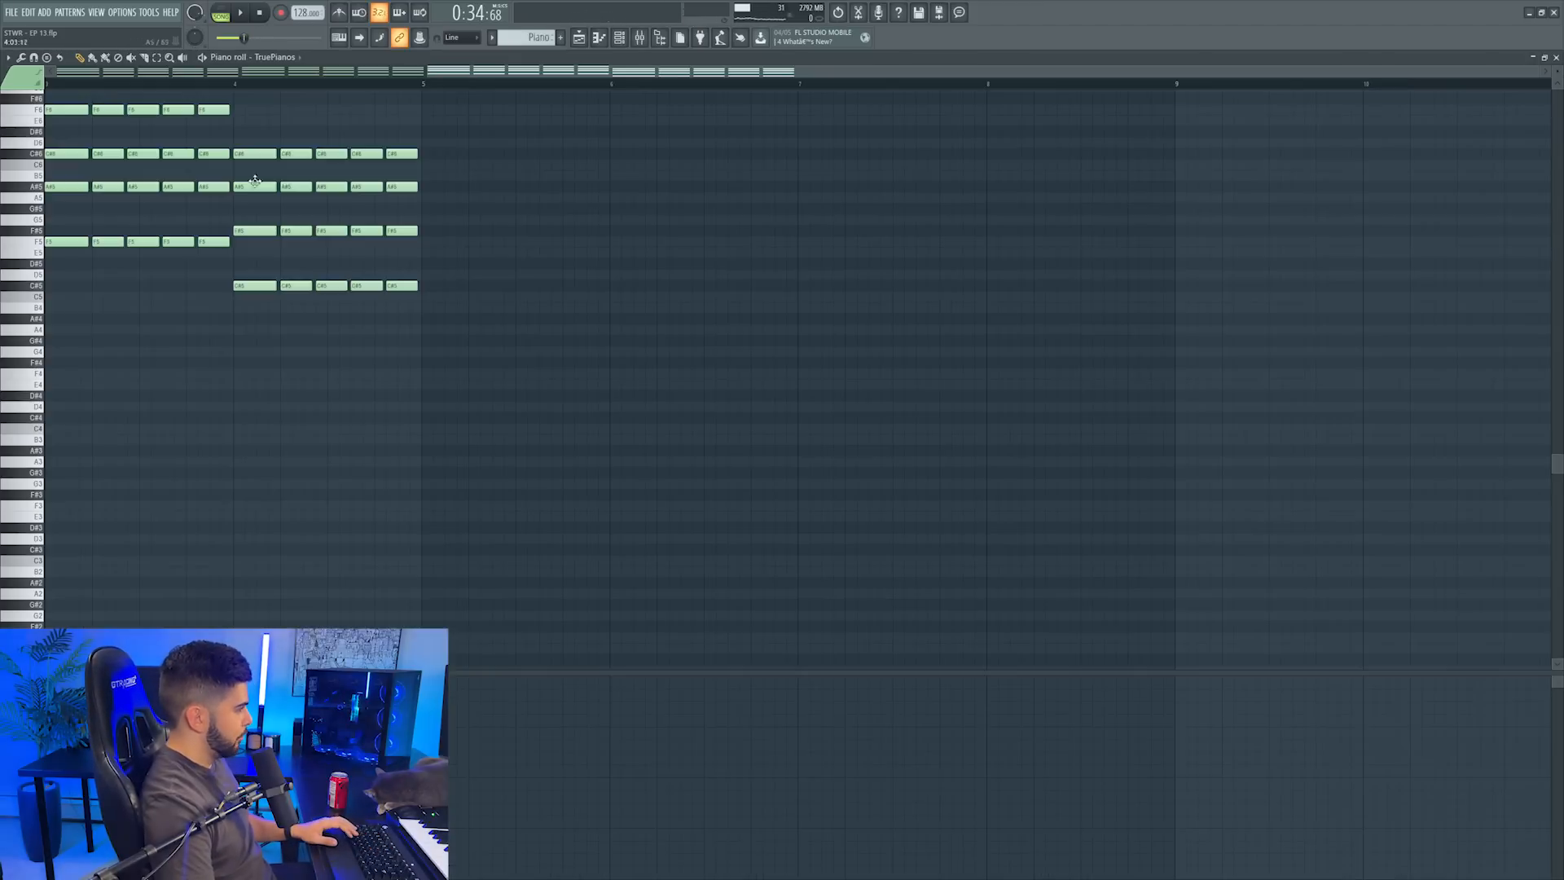
{"action": "scroll", "coordinate": [254, 181], "scroll_direction": "up", "scroll_amount": 3}
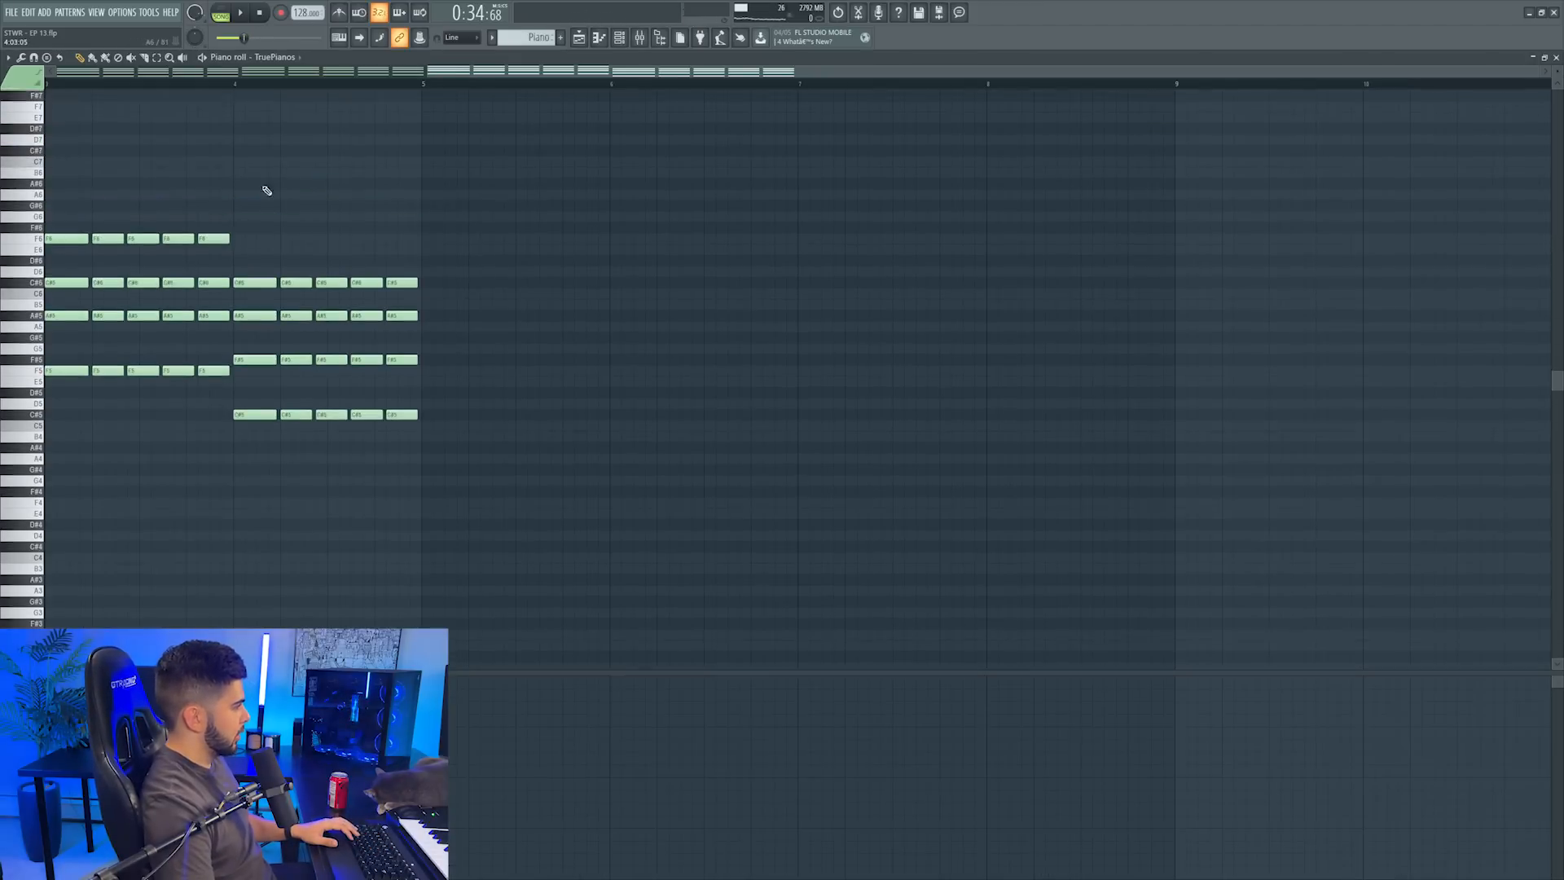
{"action": "scroll", "coordinate": [278, 85], "scroll_direction": "left", "scroll_amount": 3}
{"action": "left_click_drag", "start_coordinate": [623, 236], "coordinate": [880, 517]}
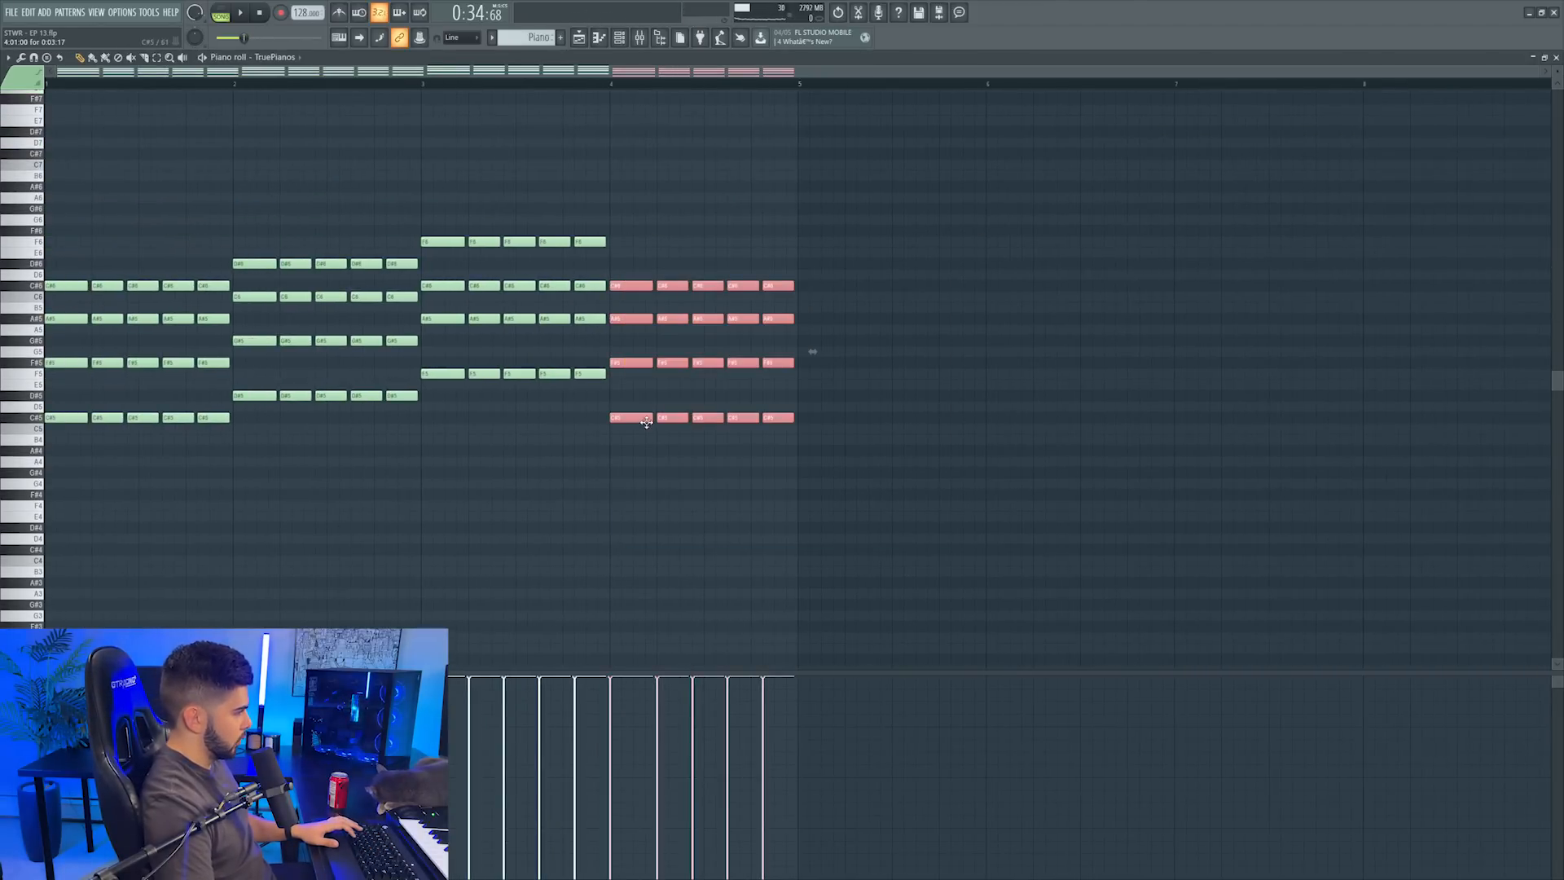
{"action": "left_click_drag", "start_coordinate": [646, 422], "coordinate": [646, 428]}
{"action": "key", "text": "space"}
Move the Tennis Chord pattern's last chord down one semitone, so that its lowest note is C5
{"action": "mouse_move", "coordinate": [616, 324]}
{"action": "left_mouse_down"}
{"action": "mouse_move", "coordinate": [795, 347]}
{"action": "mouse_move", "coordinate": [641, 341]}
{"action": "left_mouse_up"}
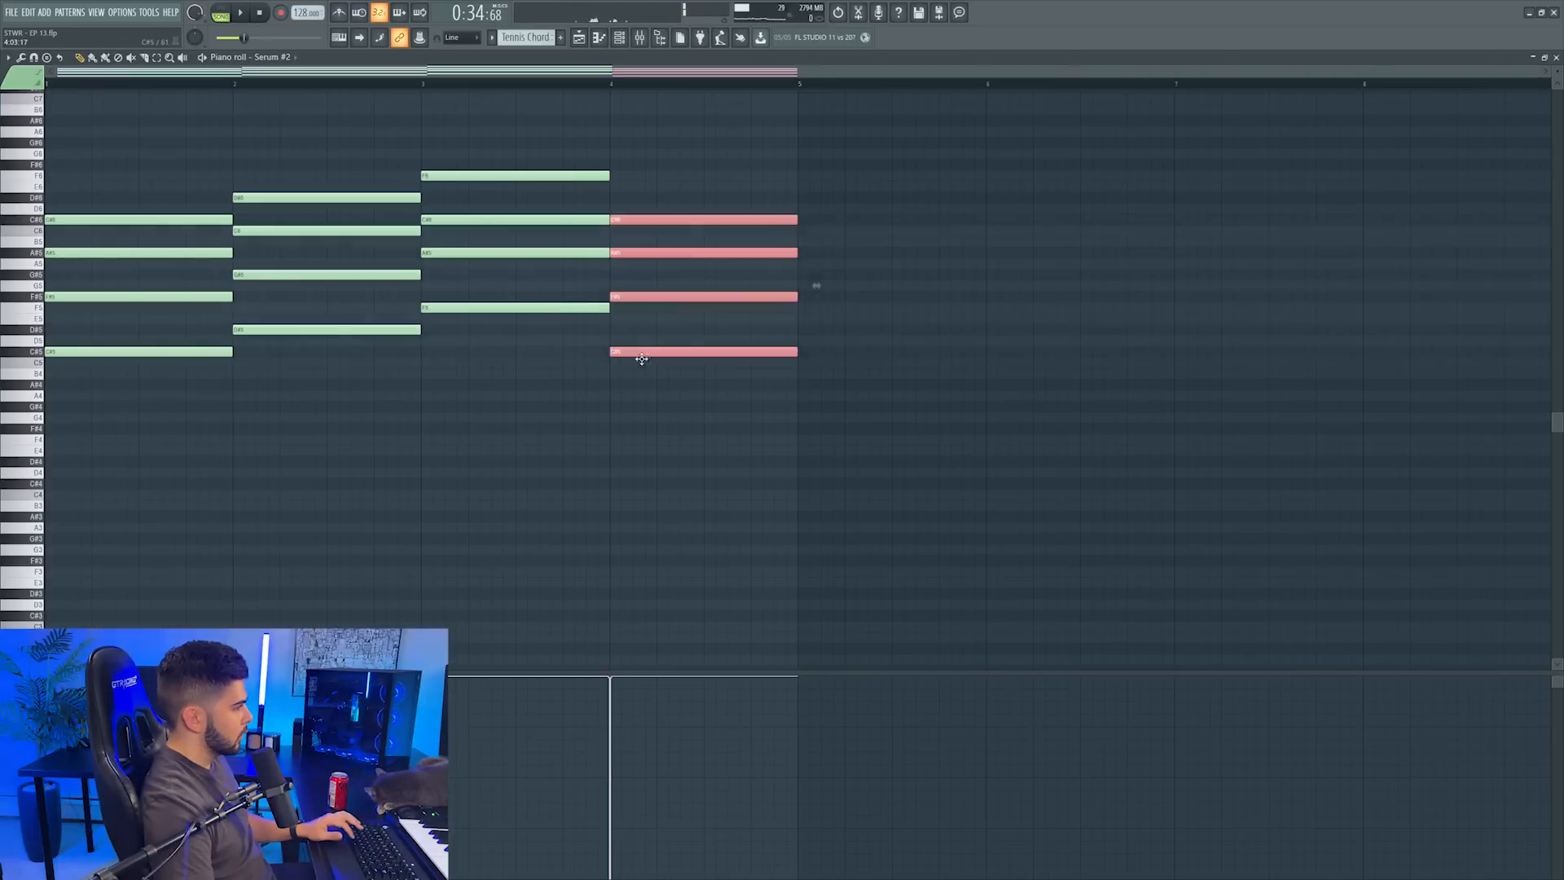
{"action": "mouse_move", "coordinate": [639, 353]}
{"action": "left_mouse_down"}
{"action": "mouse_move", "coordinate": [652, 384]}
{"action": "mouse_move", "coordinate": [652, 342]}
{"action": "left_mouse_up"}
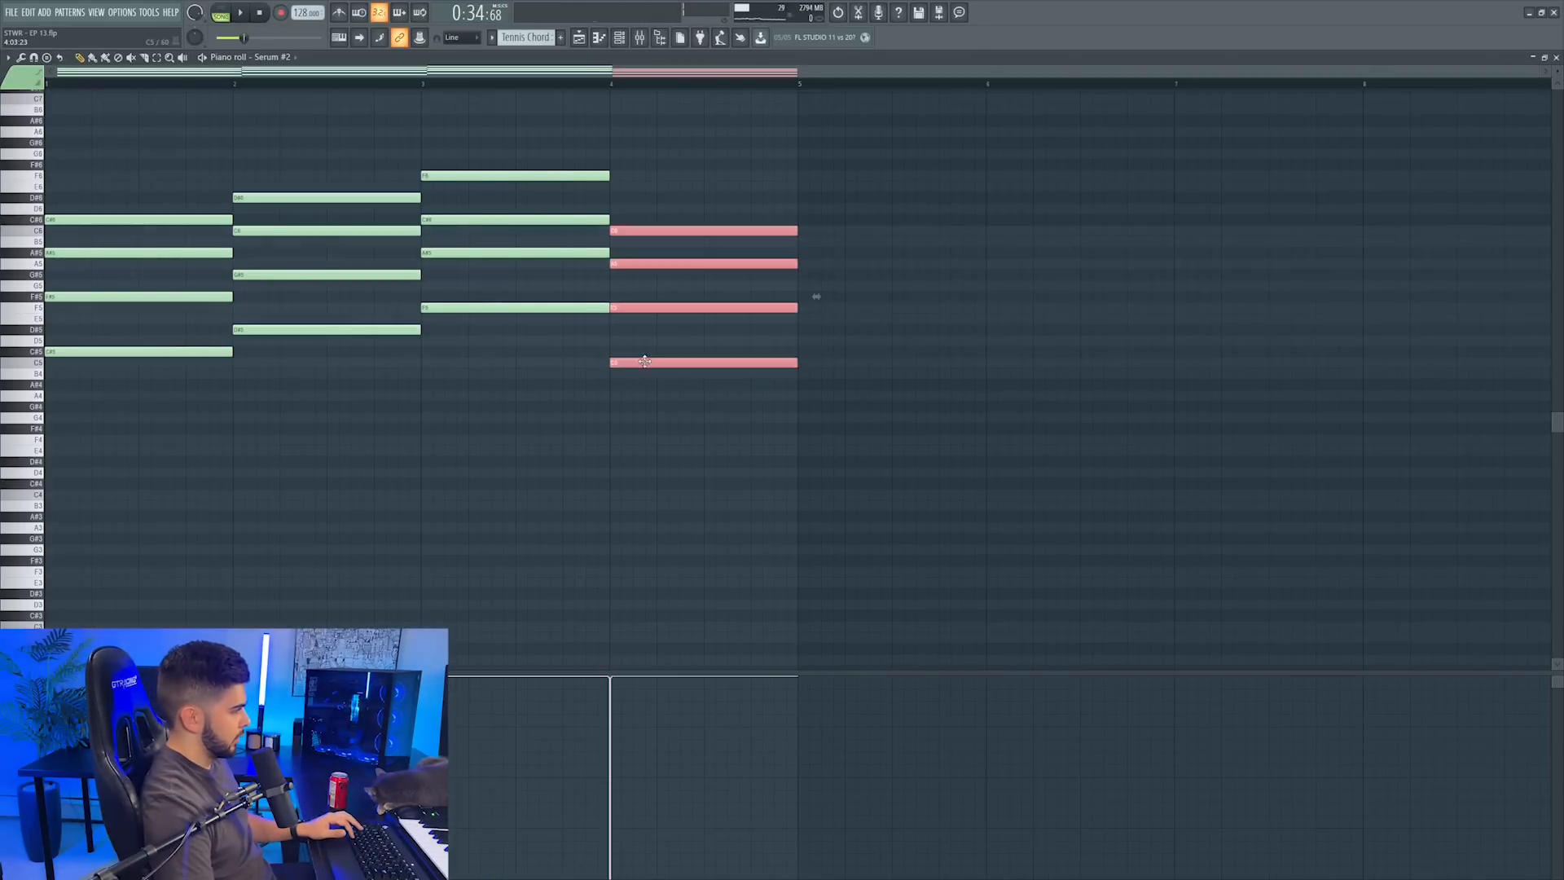
{"action": "left_click", "coordinate": [643, 265]}
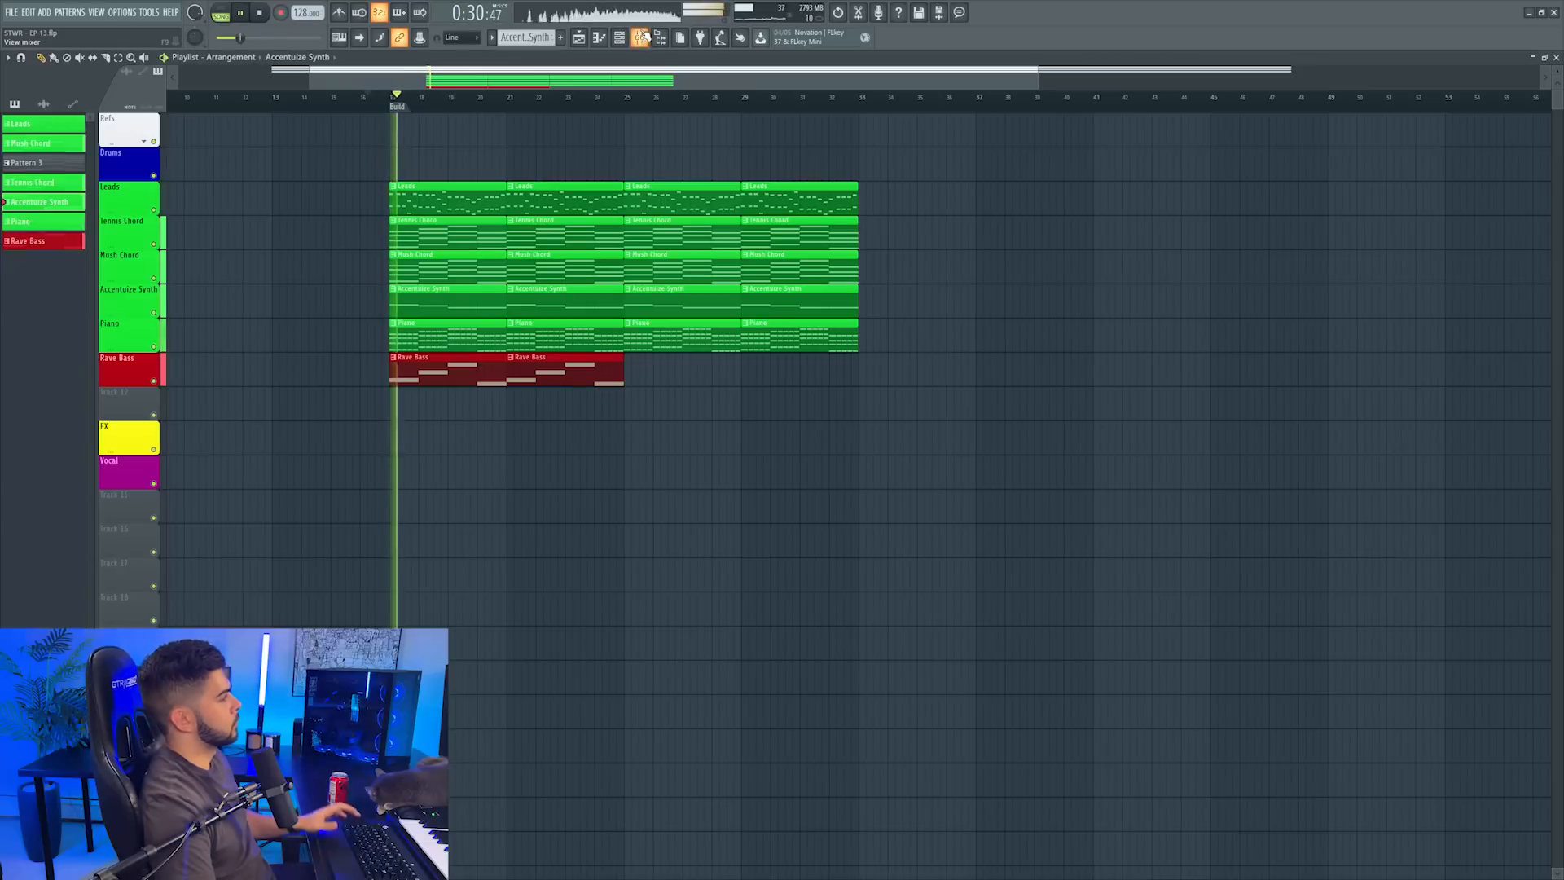
Rename the Nexus #2 mixer track to Rave Bass and colour it red
{"action": "key", "text": "F9"}
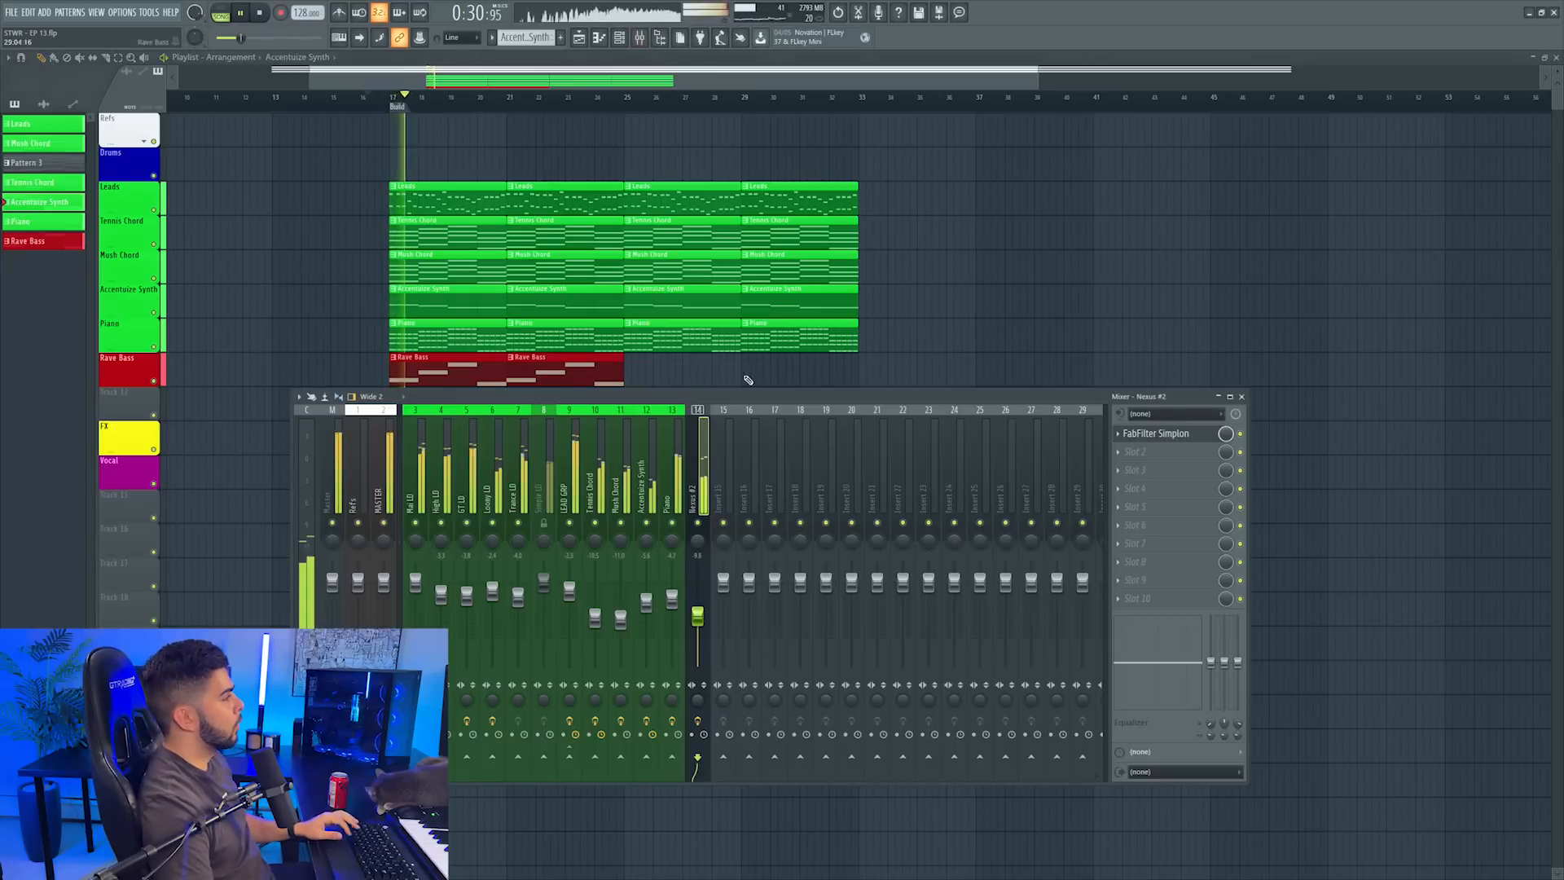
{"action": "right_click", "coordinate": [699, 410]}
{"action": "left_click", "coordinate": [767, 474]}
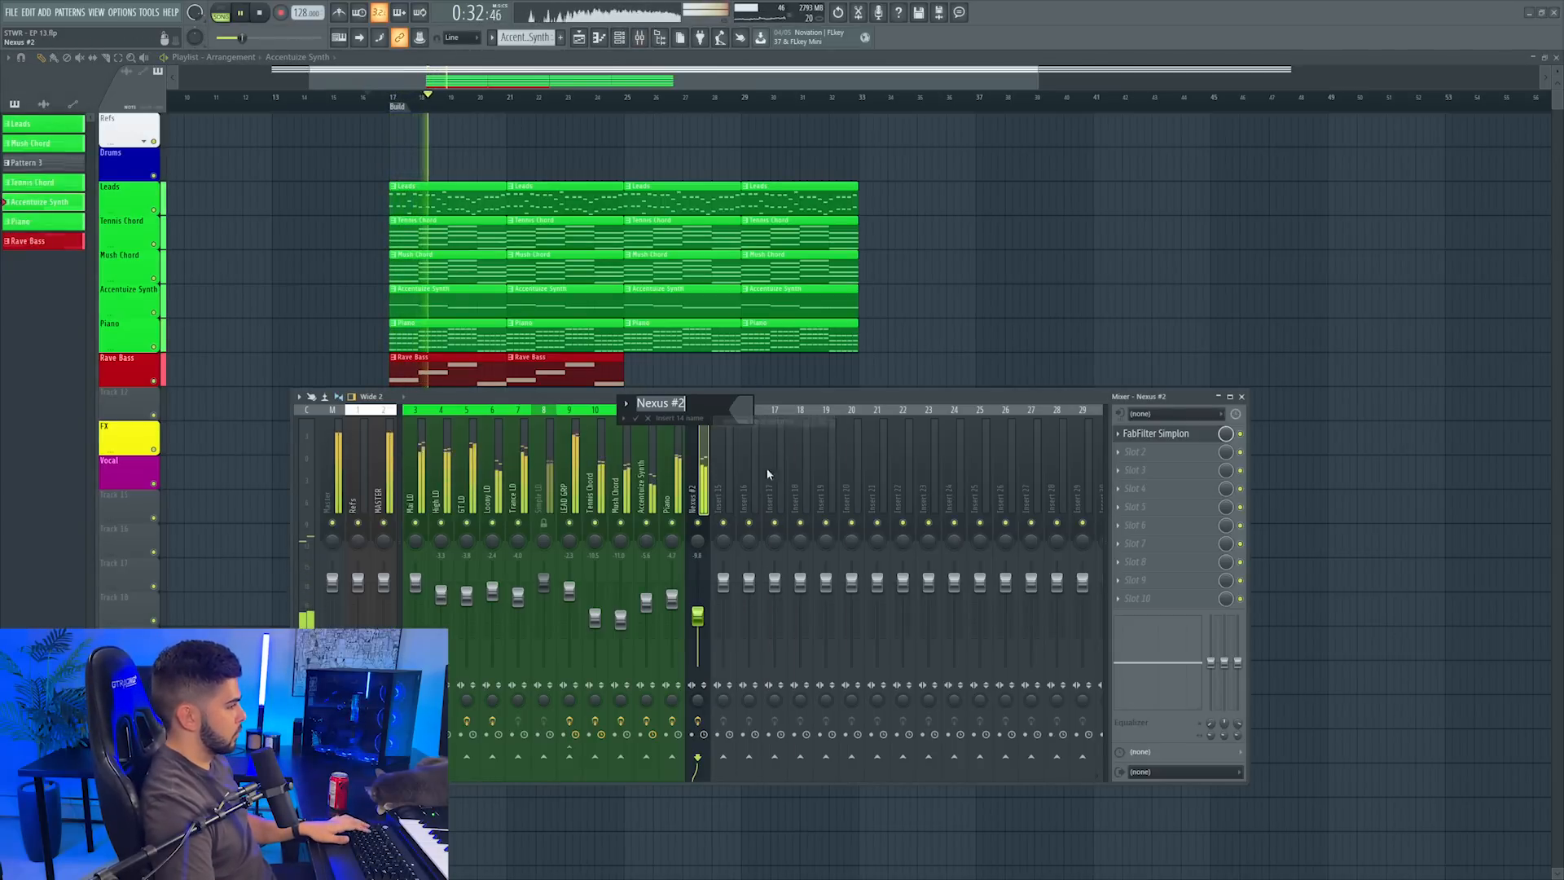
{"action": "left_click", "coordinate": [741, 405]}
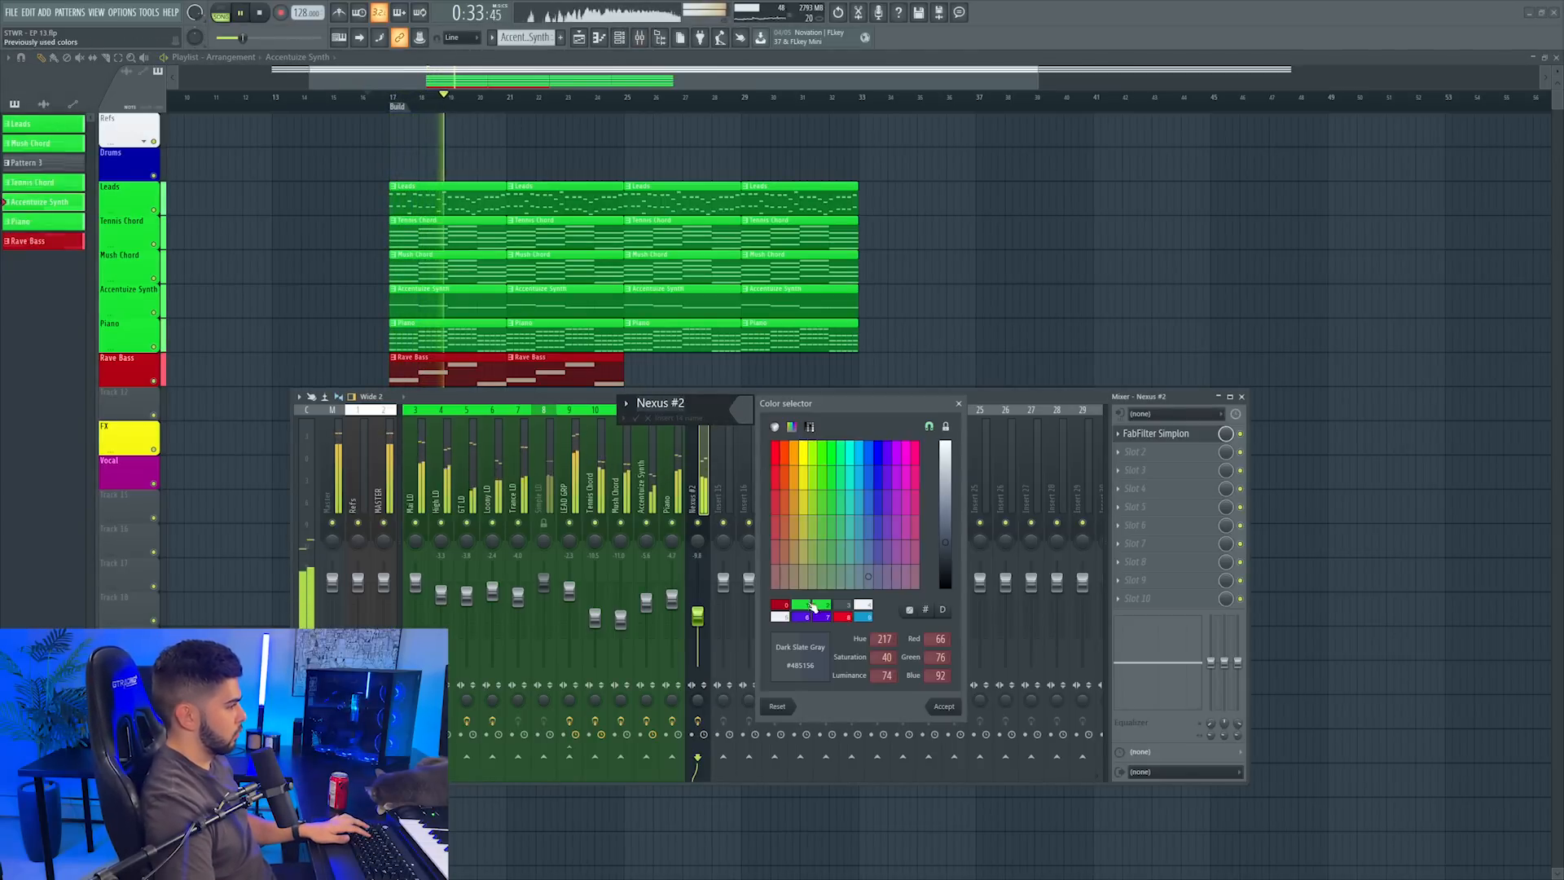
{"action": "left_click", "coordinate": [941, 705]}
{"action": "type", "text": "Ravbe"}
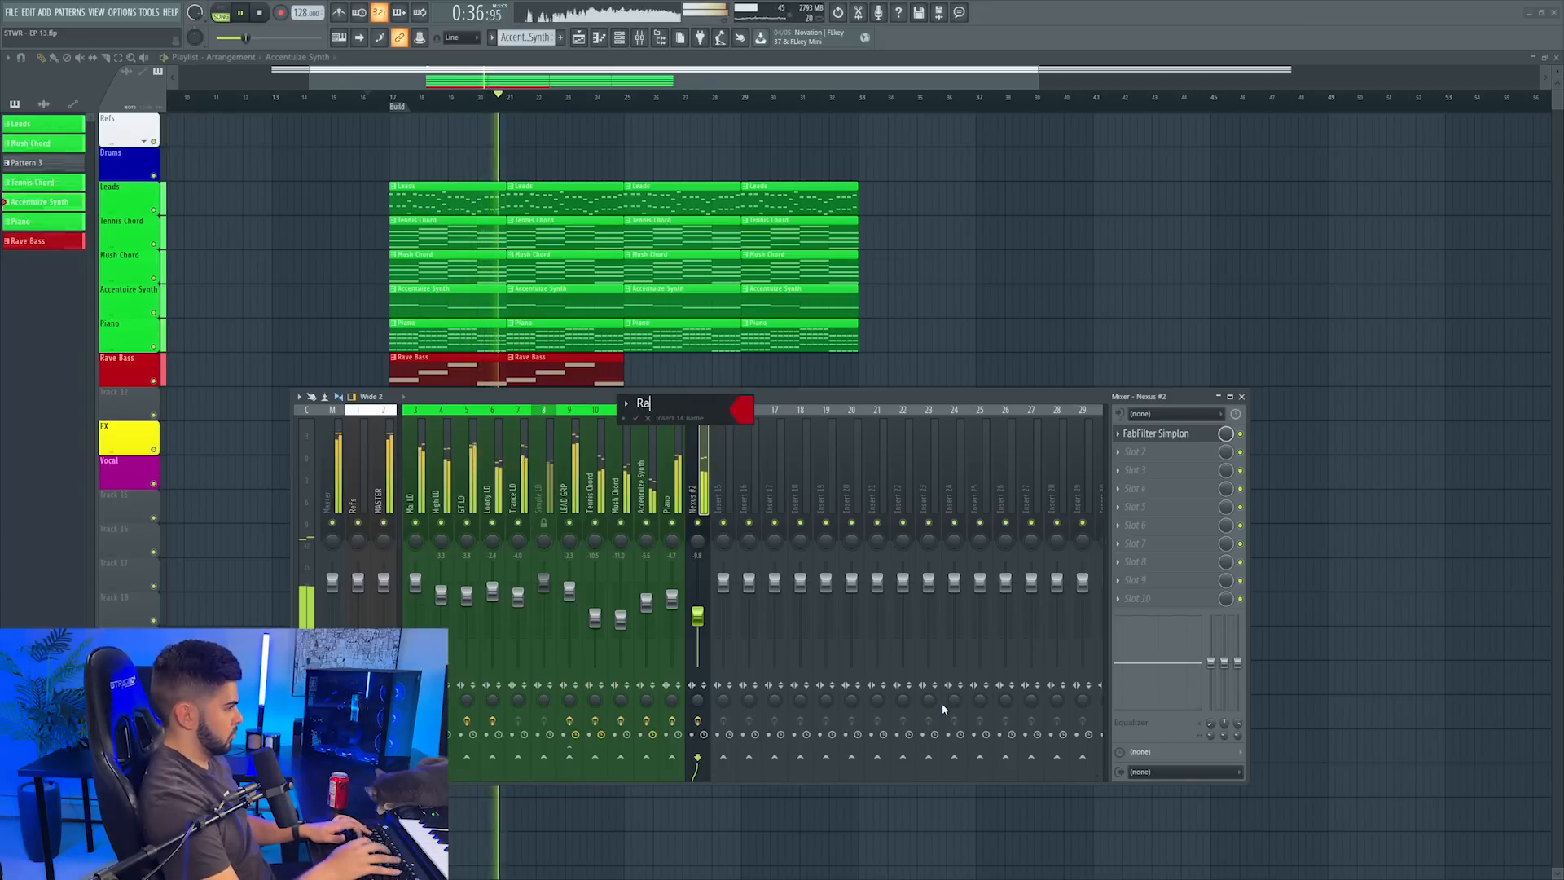
{"action": "key", "text": "Return"}
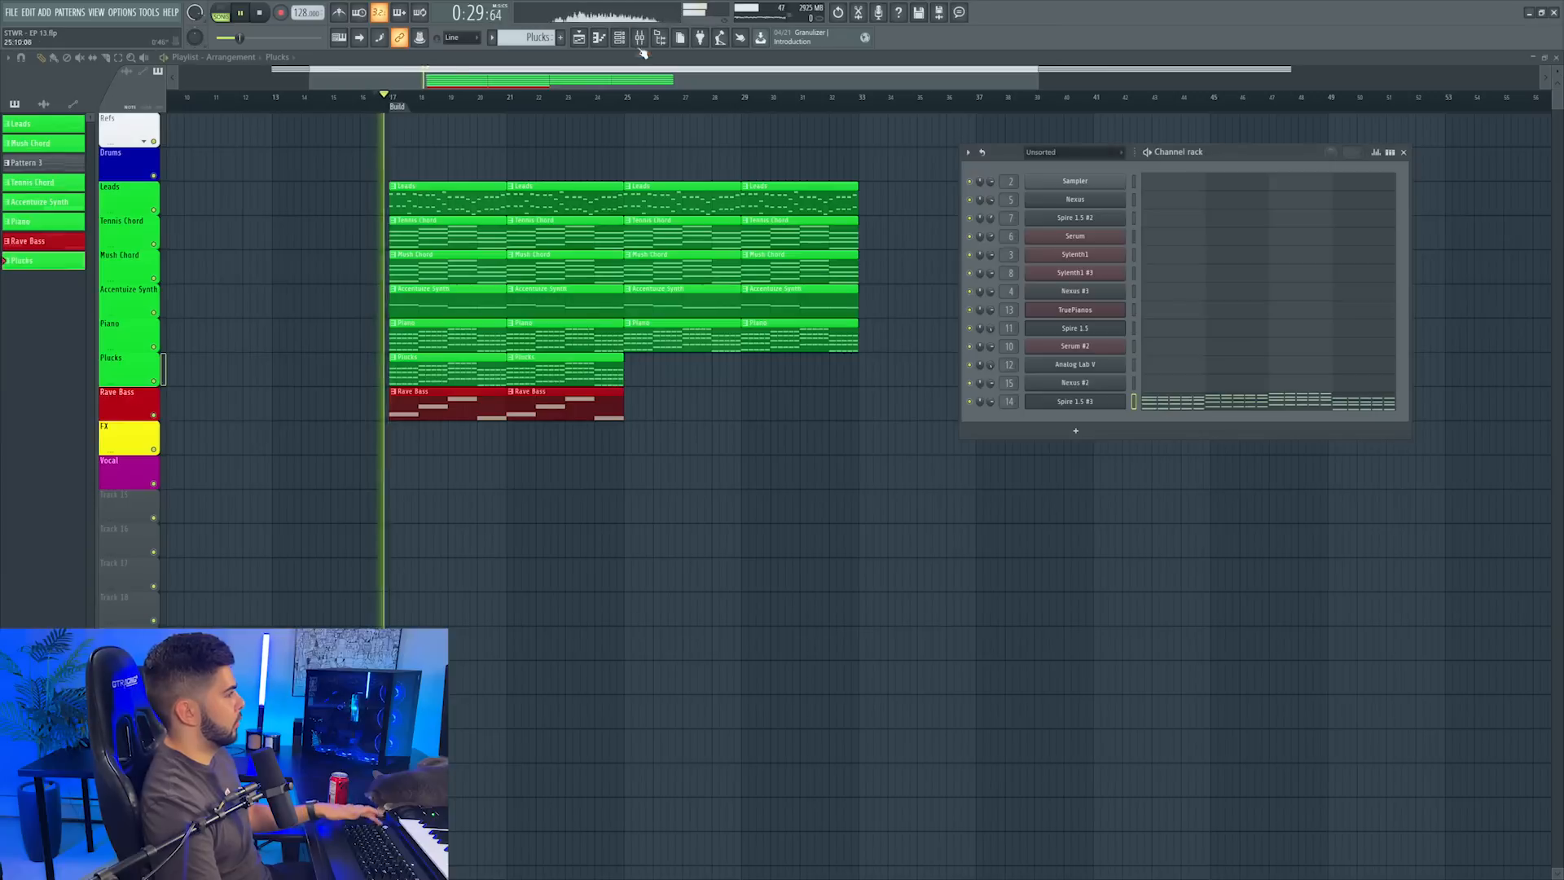
Compare the Plucks mixer track with the full mix and lower its volume
{"action": "left_click", "coordinate": [639, 38]}
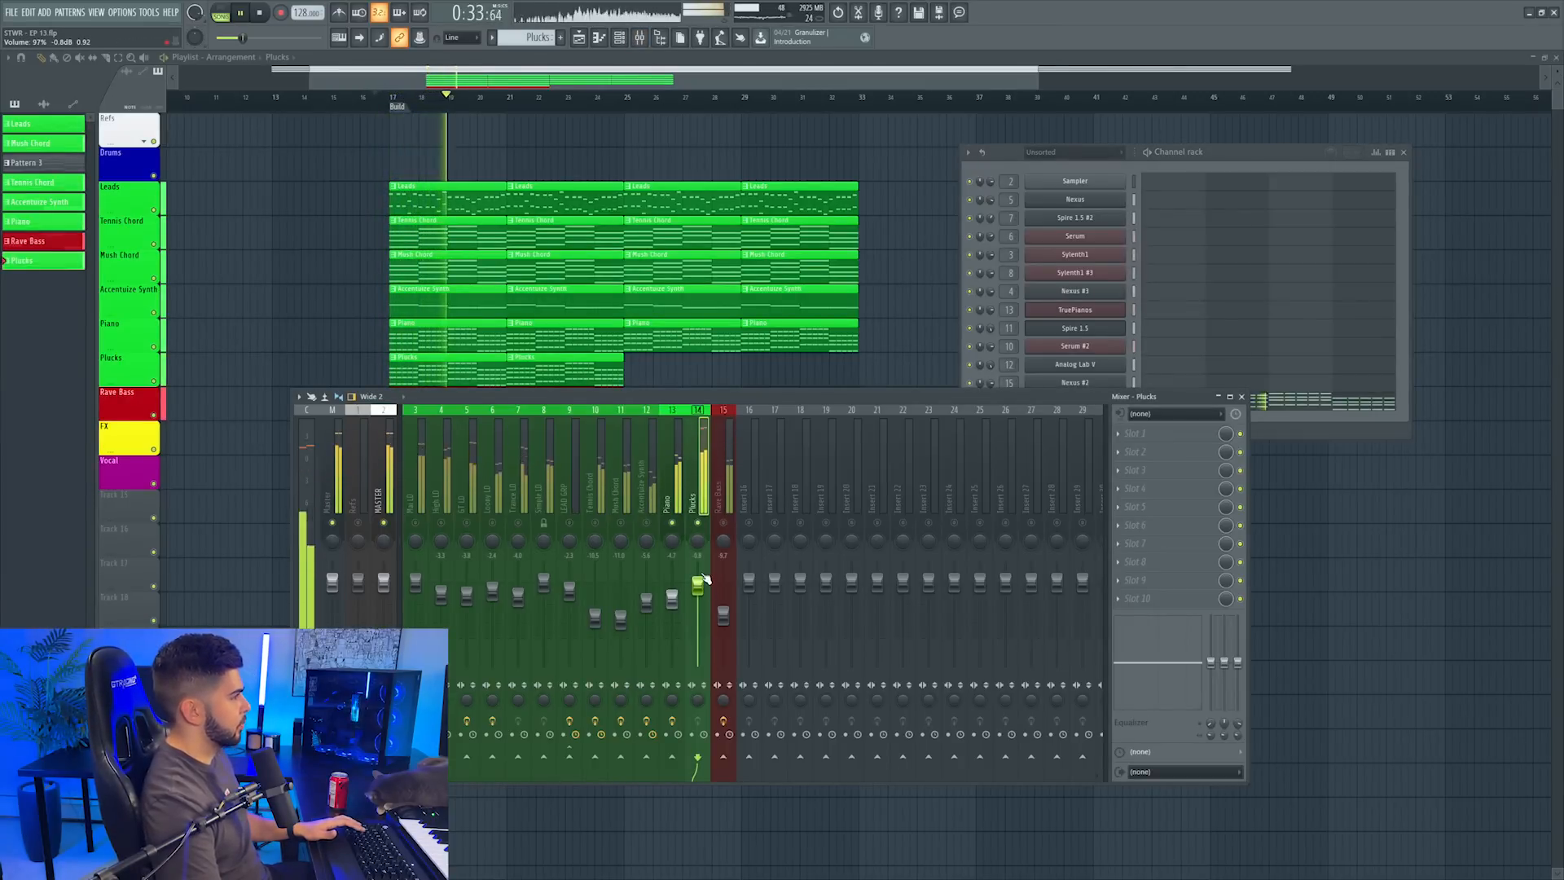
{"action": "right_click", "coordinate": [697, 526]}
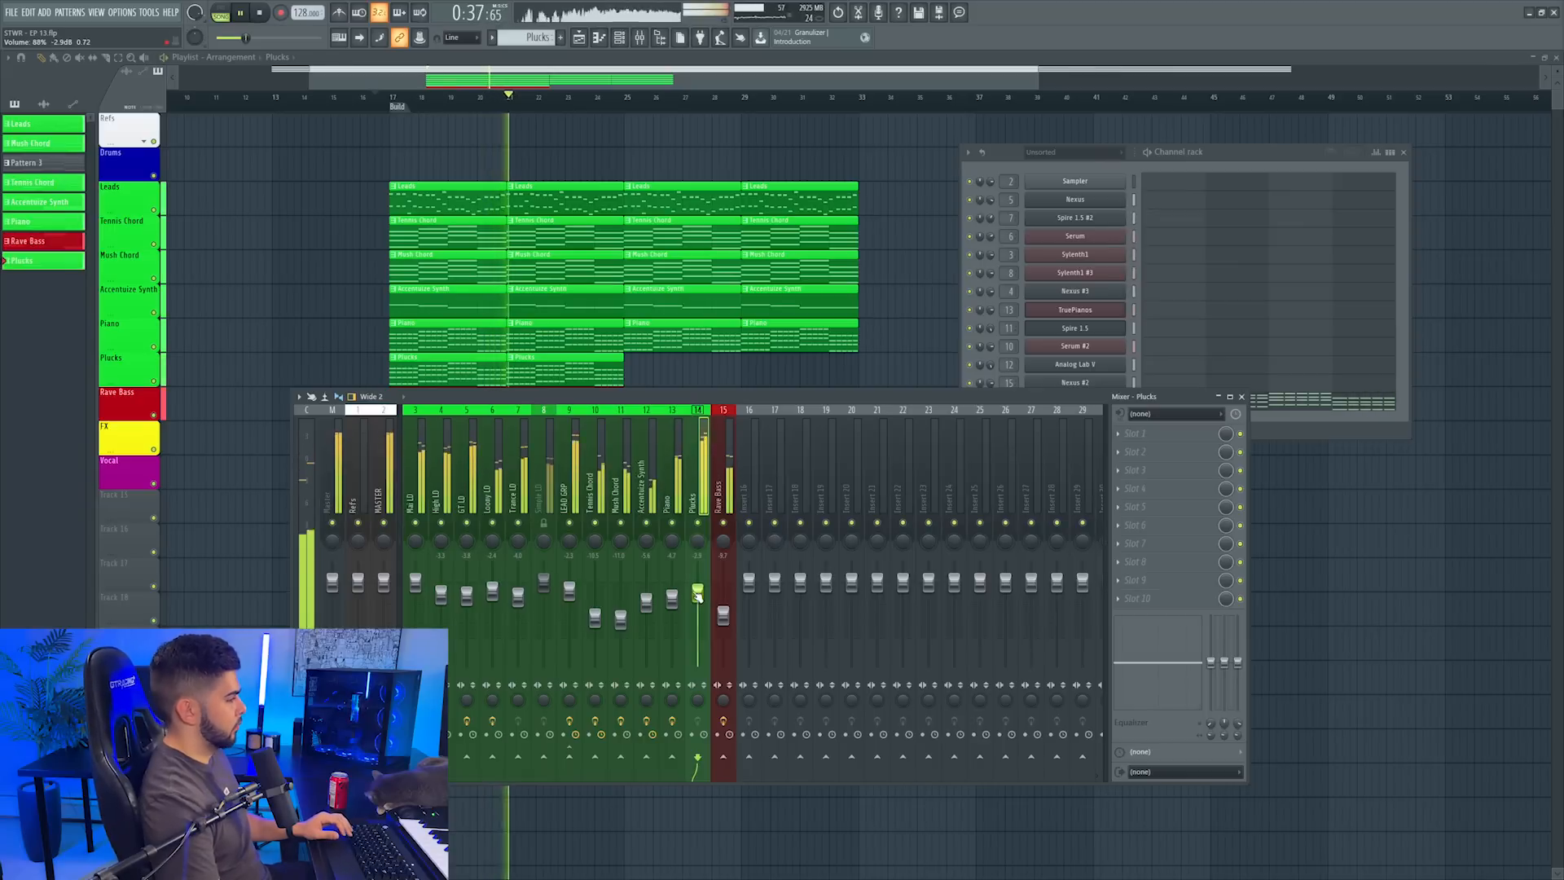
{"action": "left_click_drag", "start_coordinate": [697, 596], "coordinate": [699, 601]}
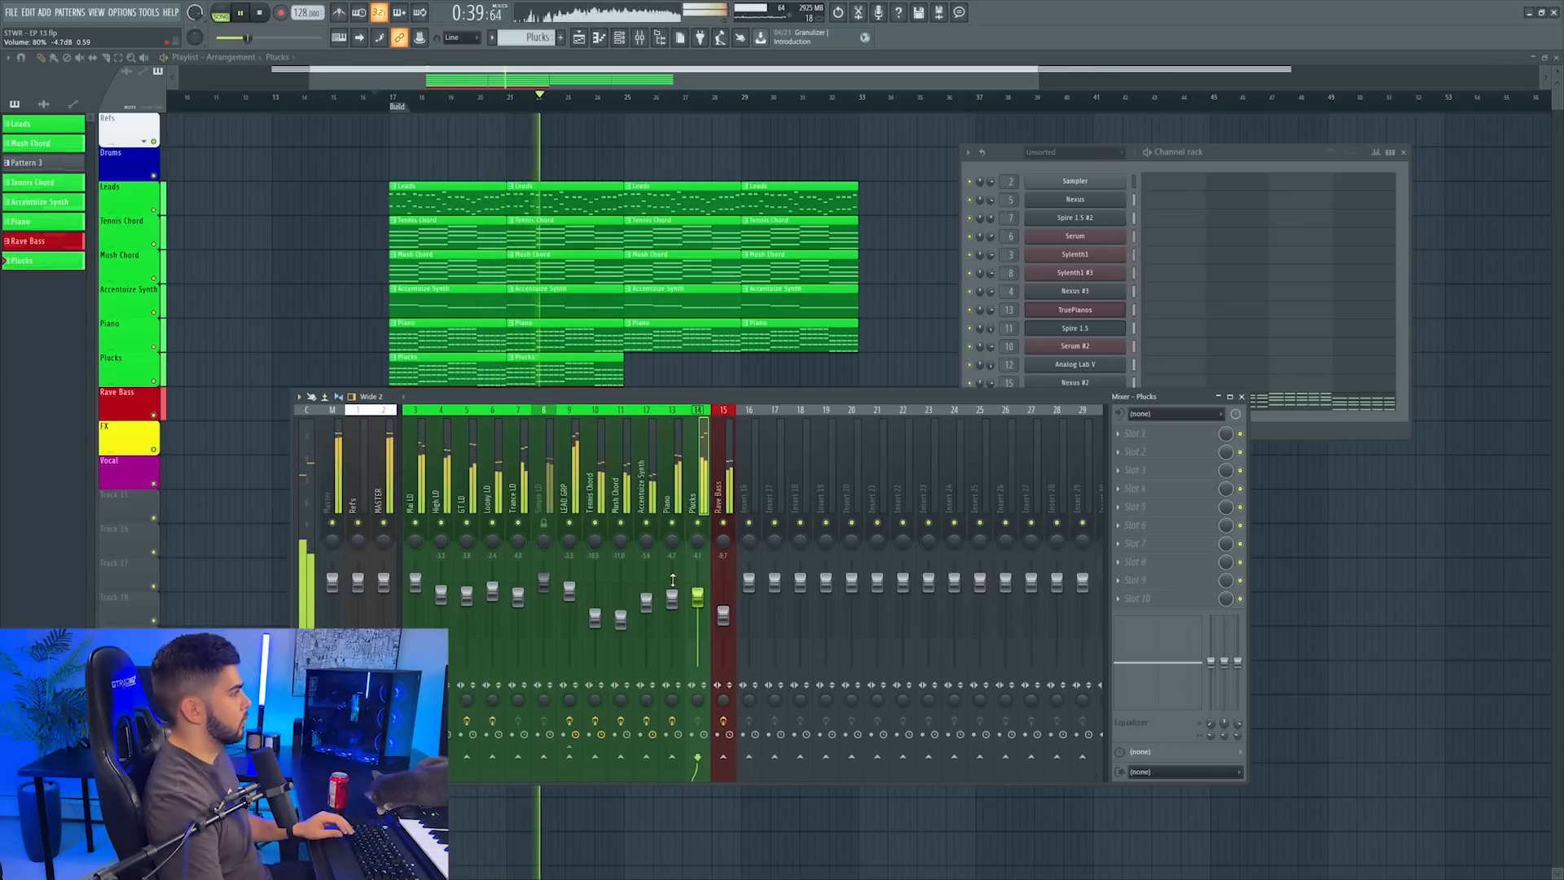
Extend the Plucks part with two more clips at bars 25 and 29 and stop playback
{"action": "key", "text": "F12"}
{"action": "left_click", "coordinate": [629, 368]}
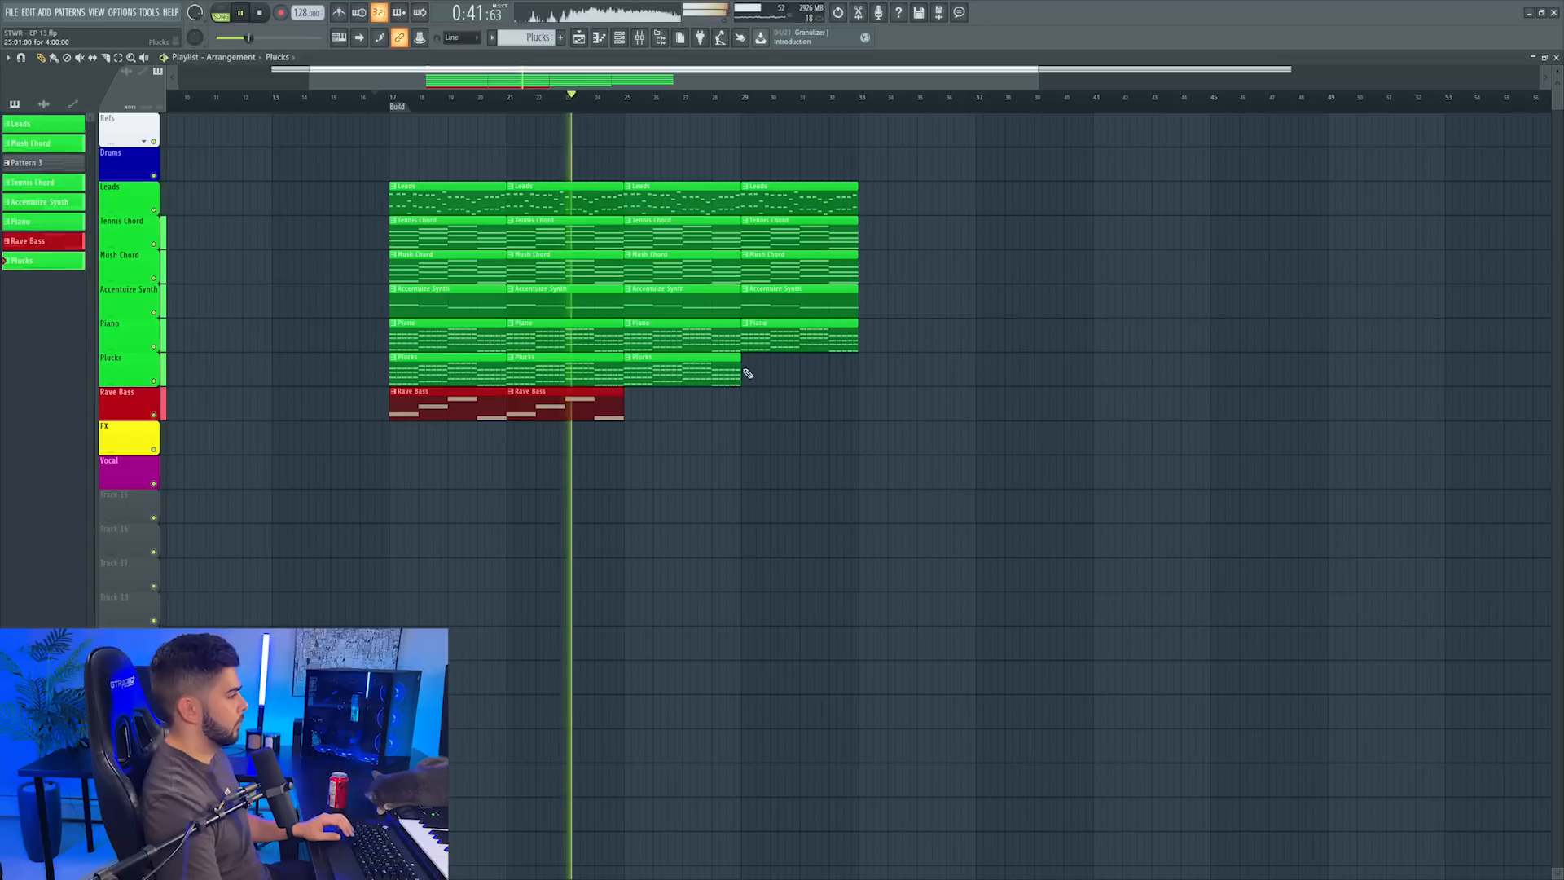
{"action": "left_click", "coordinate": [747, 373]}
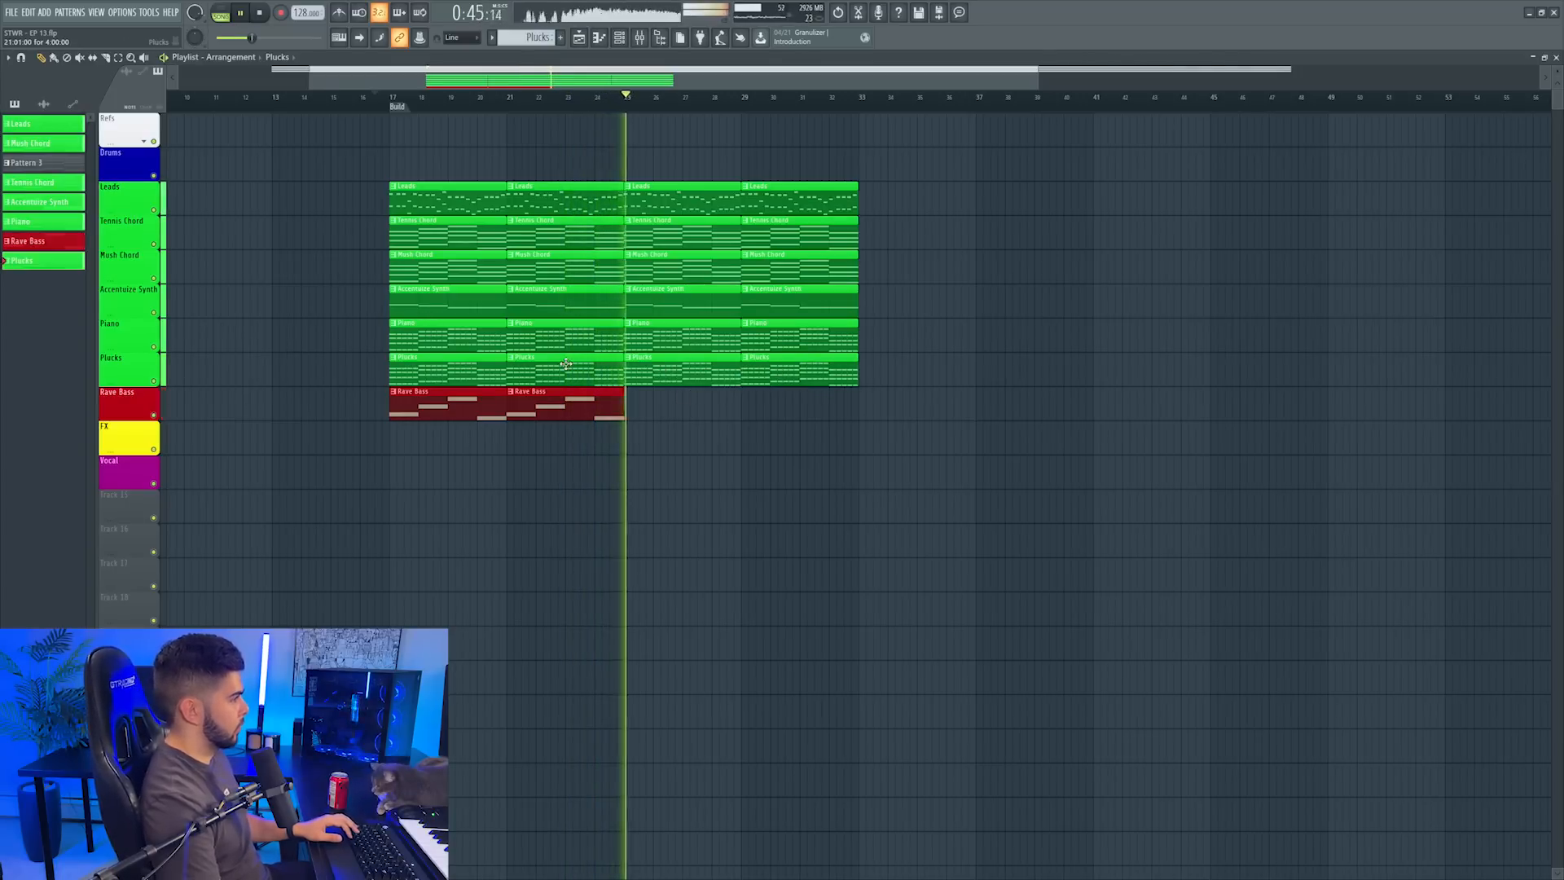
{"action": "key", "text": "space"}
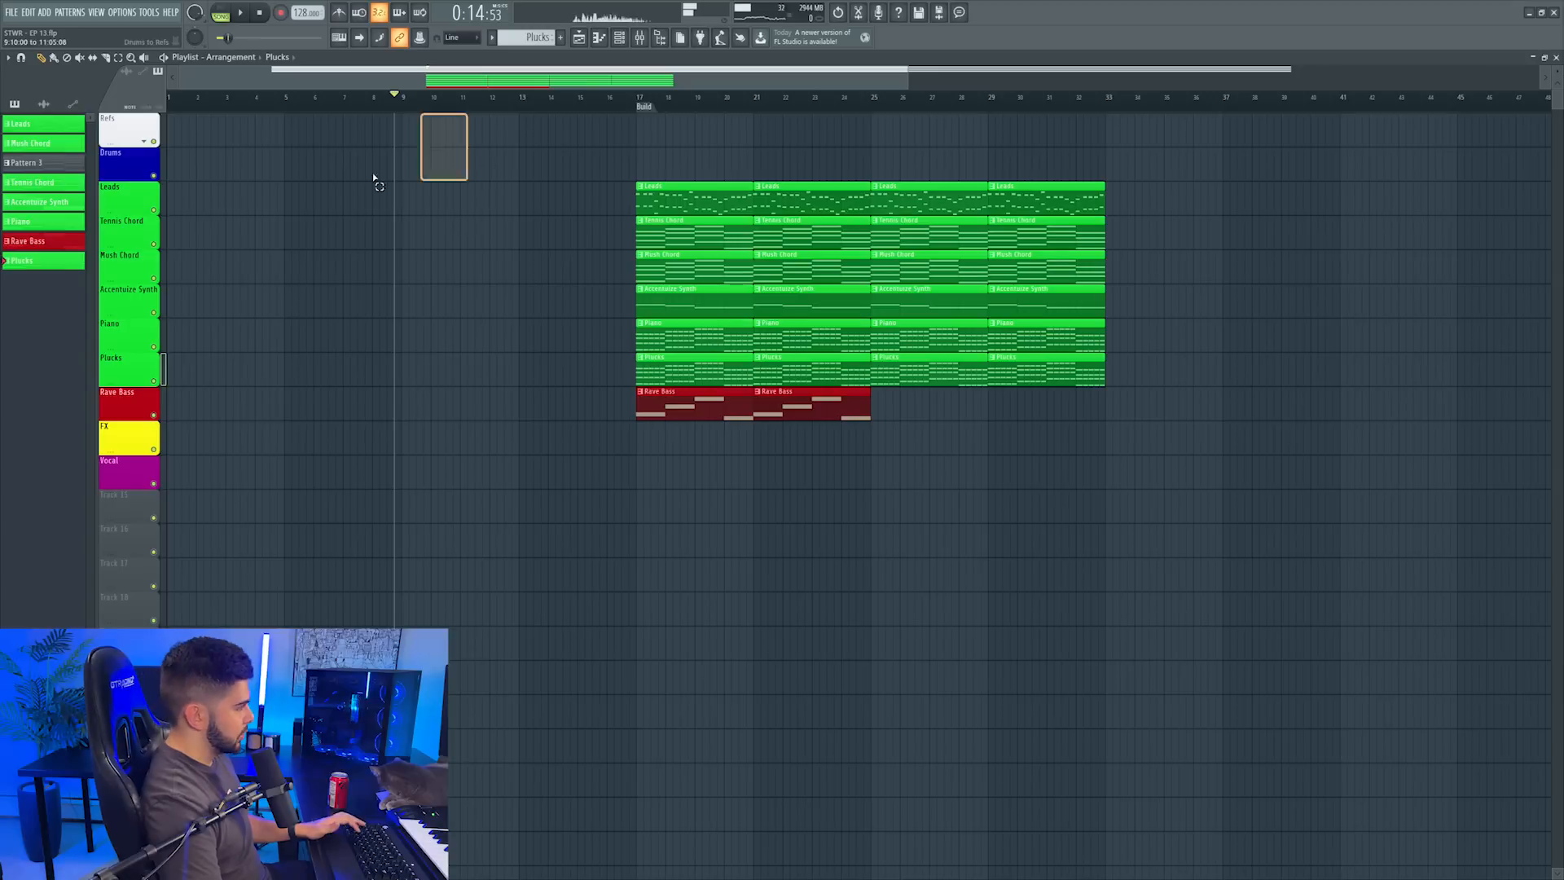
Browse the external sample packs to the Impacts folder within Ryos Signature Samples - Knight, Ryos FX
{"action": "left_click_drag", "start_coordinate": [374, 178], "coordinate": [629, 347]}
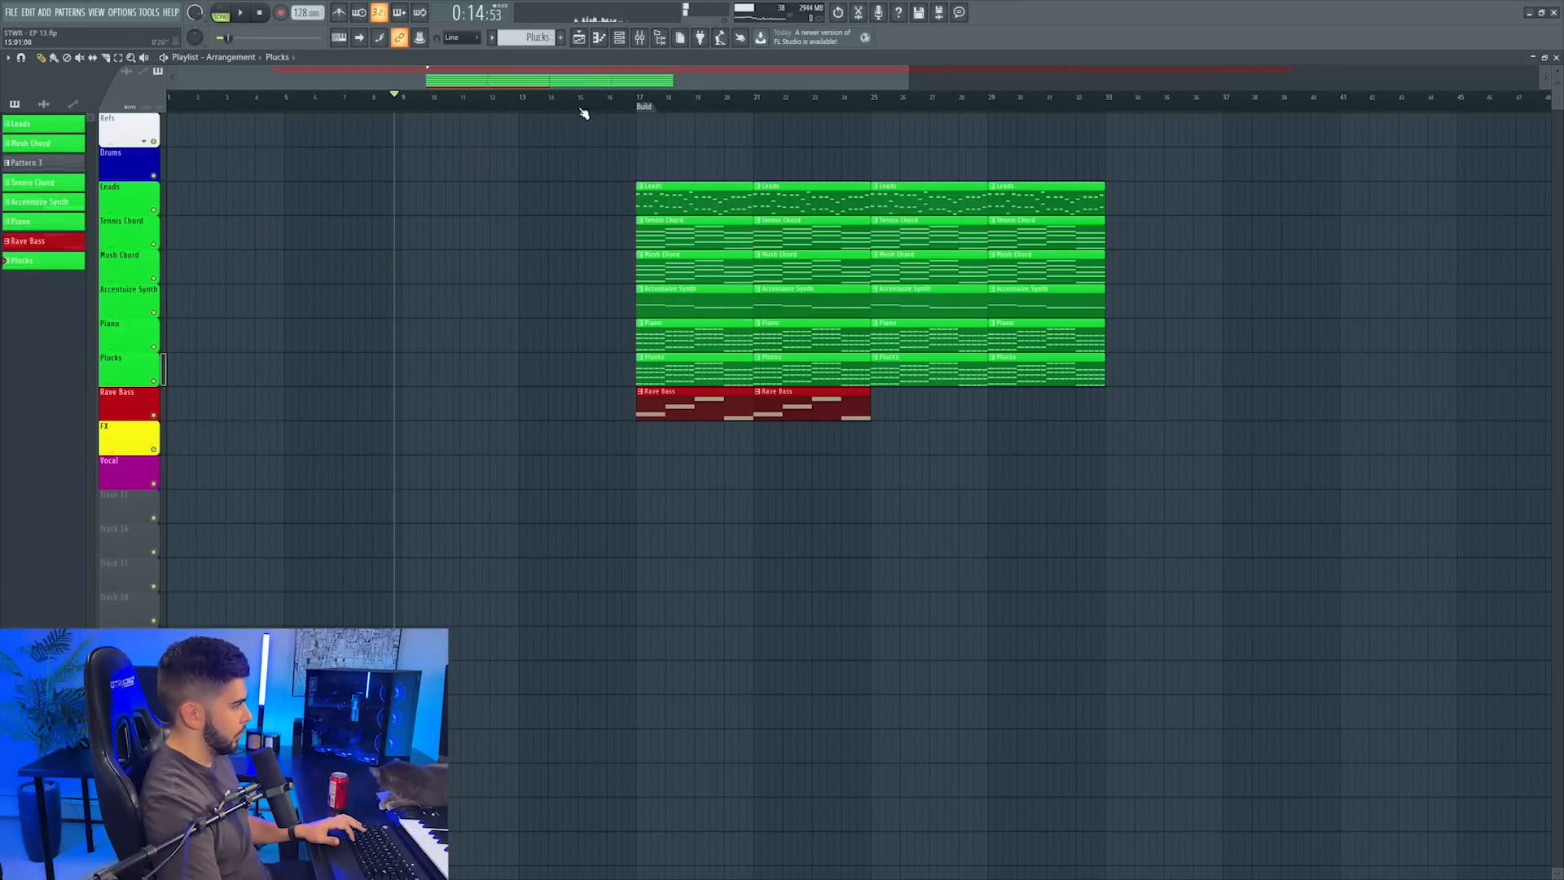
{"action": "left_click", "coordinate": [643, 42]}
{"action": "left_click", "coordinate": [642, 43]}
{"action": "left_click", "coordinate": [659, 41]}
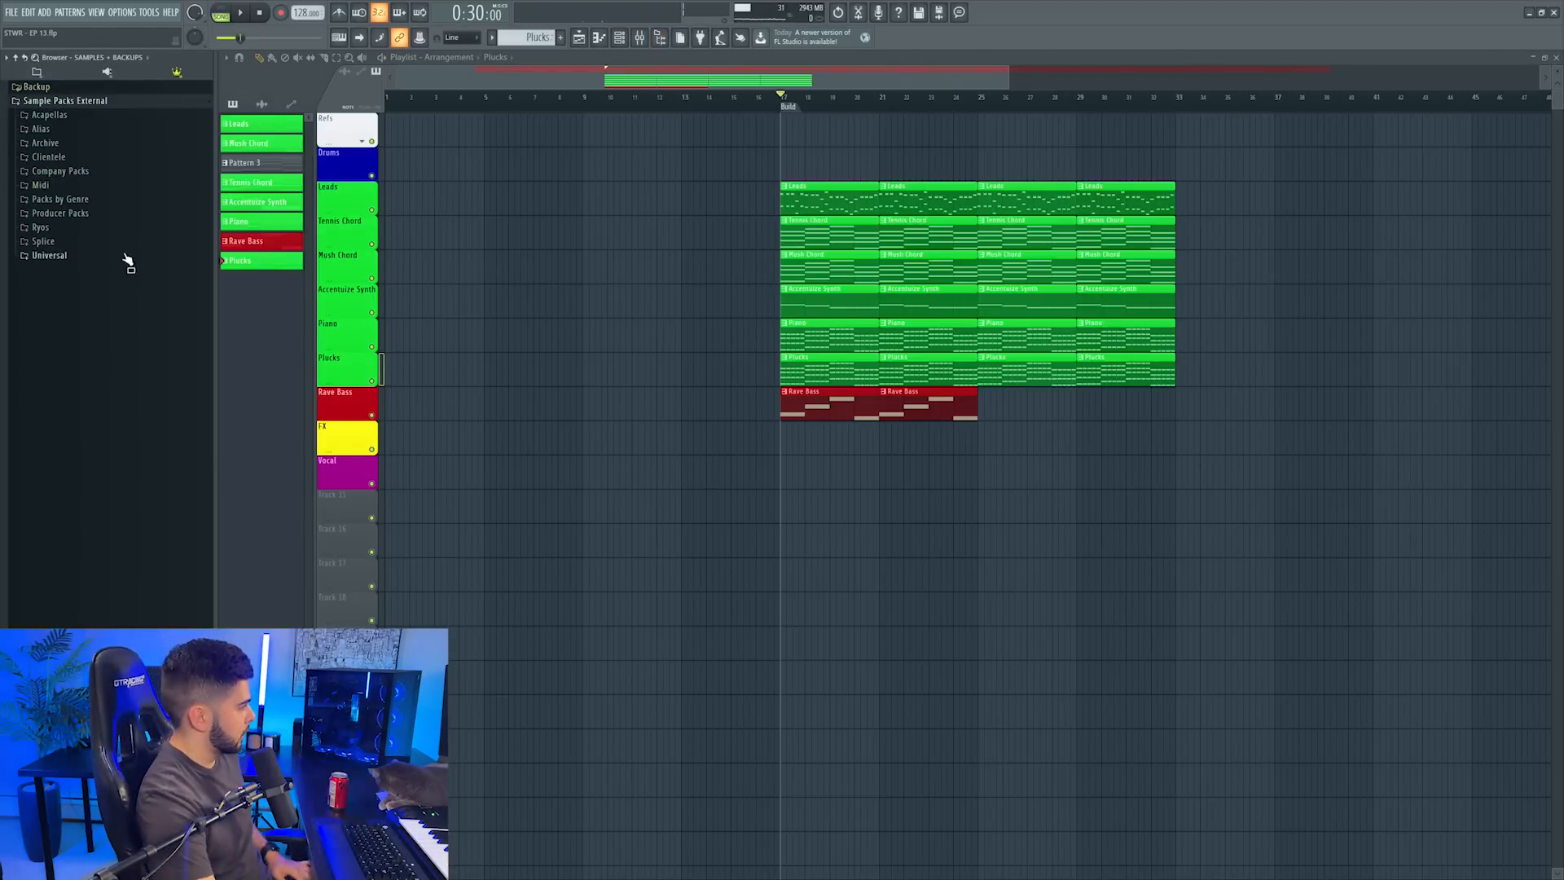
{"action": "left_click", "coordinate": [134, 452]}
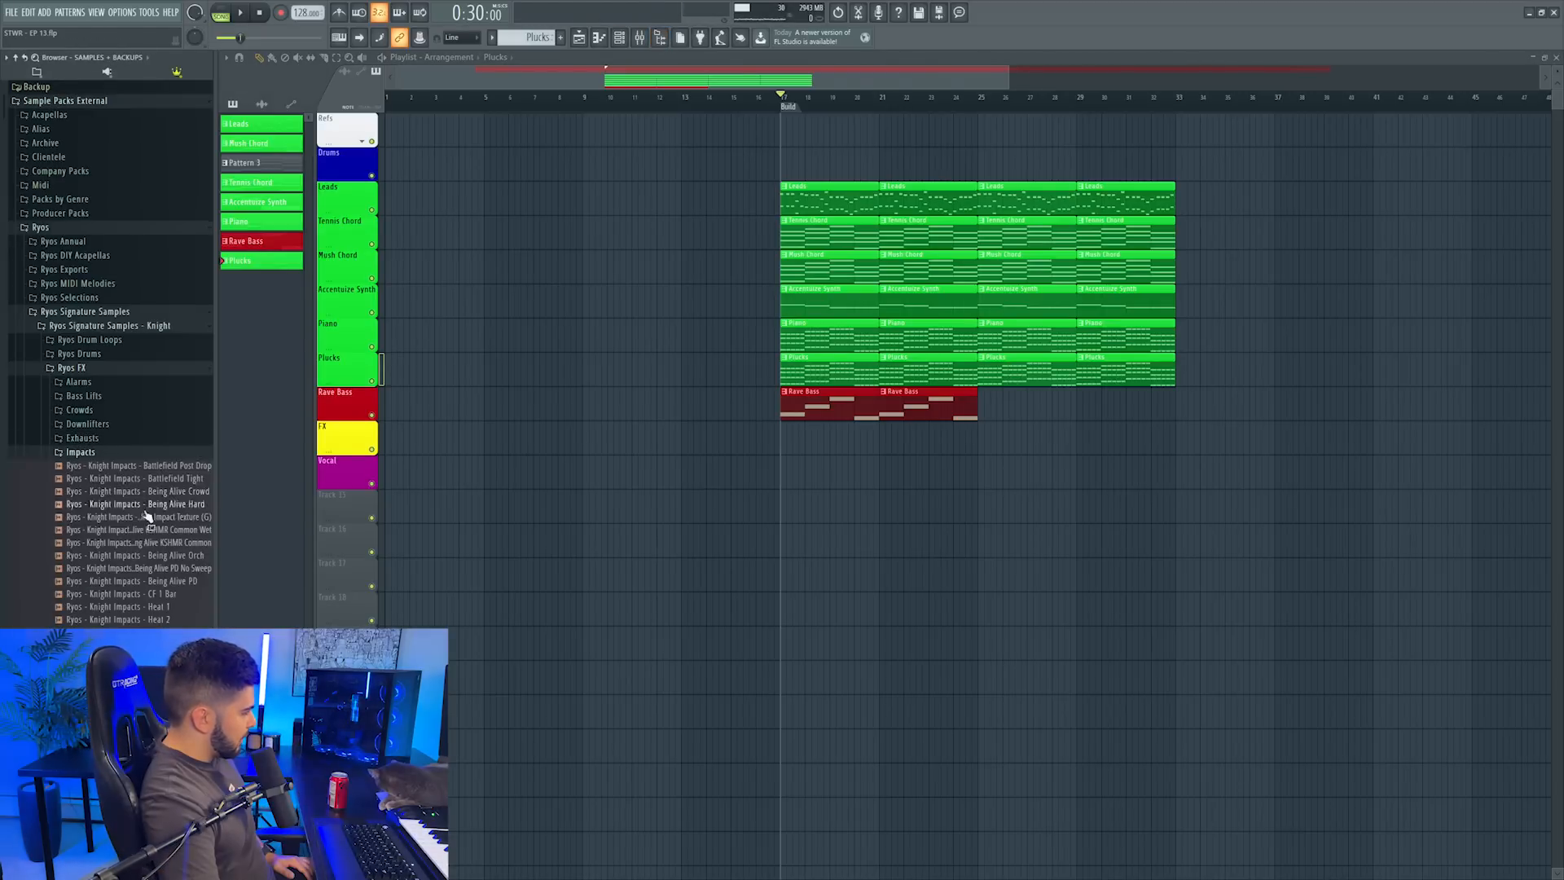
Place the Being Alive Orch impact on the Vocal track with its hit at the Build marker and lower its mixer volume to about 74%
{"action": "scroll", "coordinate": [148, 515], "scroll_direction": "down", "scroll_amount": 5}
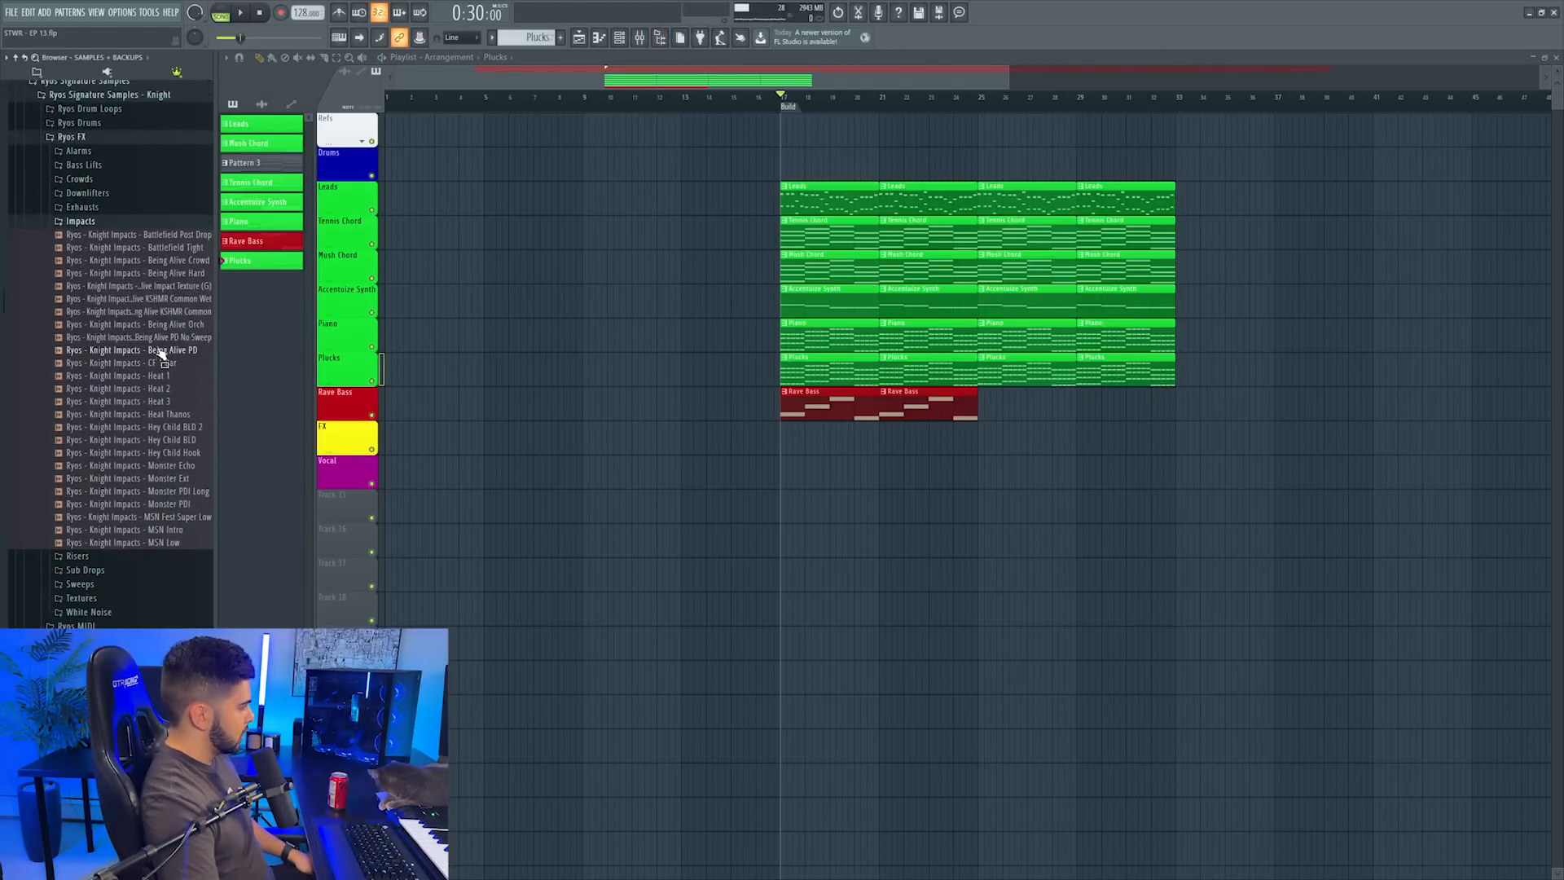
{"action": "left_click_drag", "start_coordinate": [442, 396], "coordinate": [729, 474]}
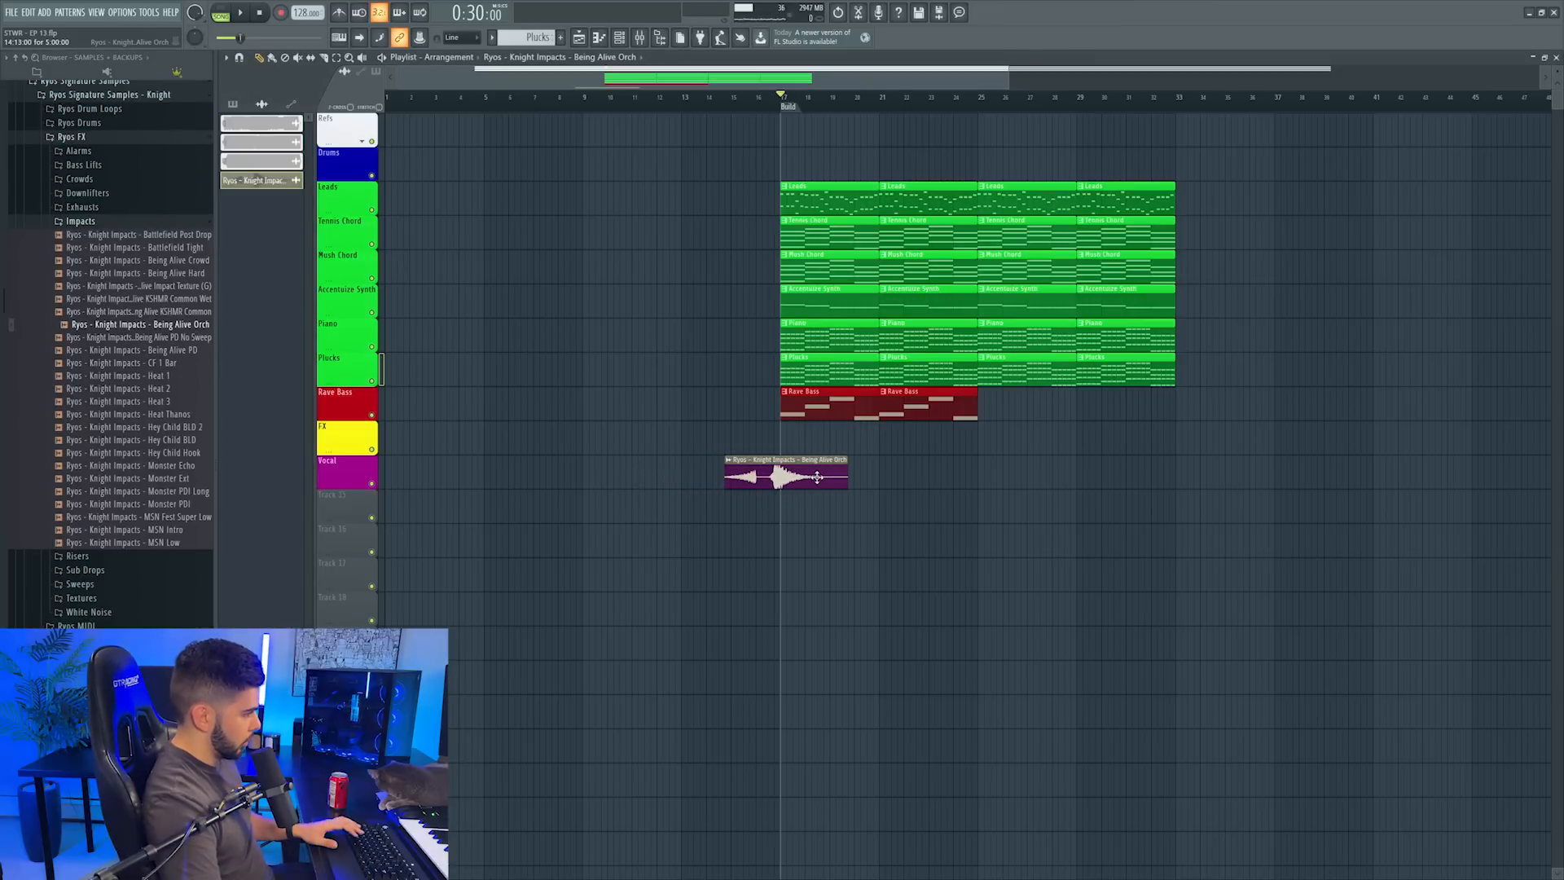
{"action": "left_click_drag", "start_coordinate": [784, 105], "coordinate": [694, 105]}
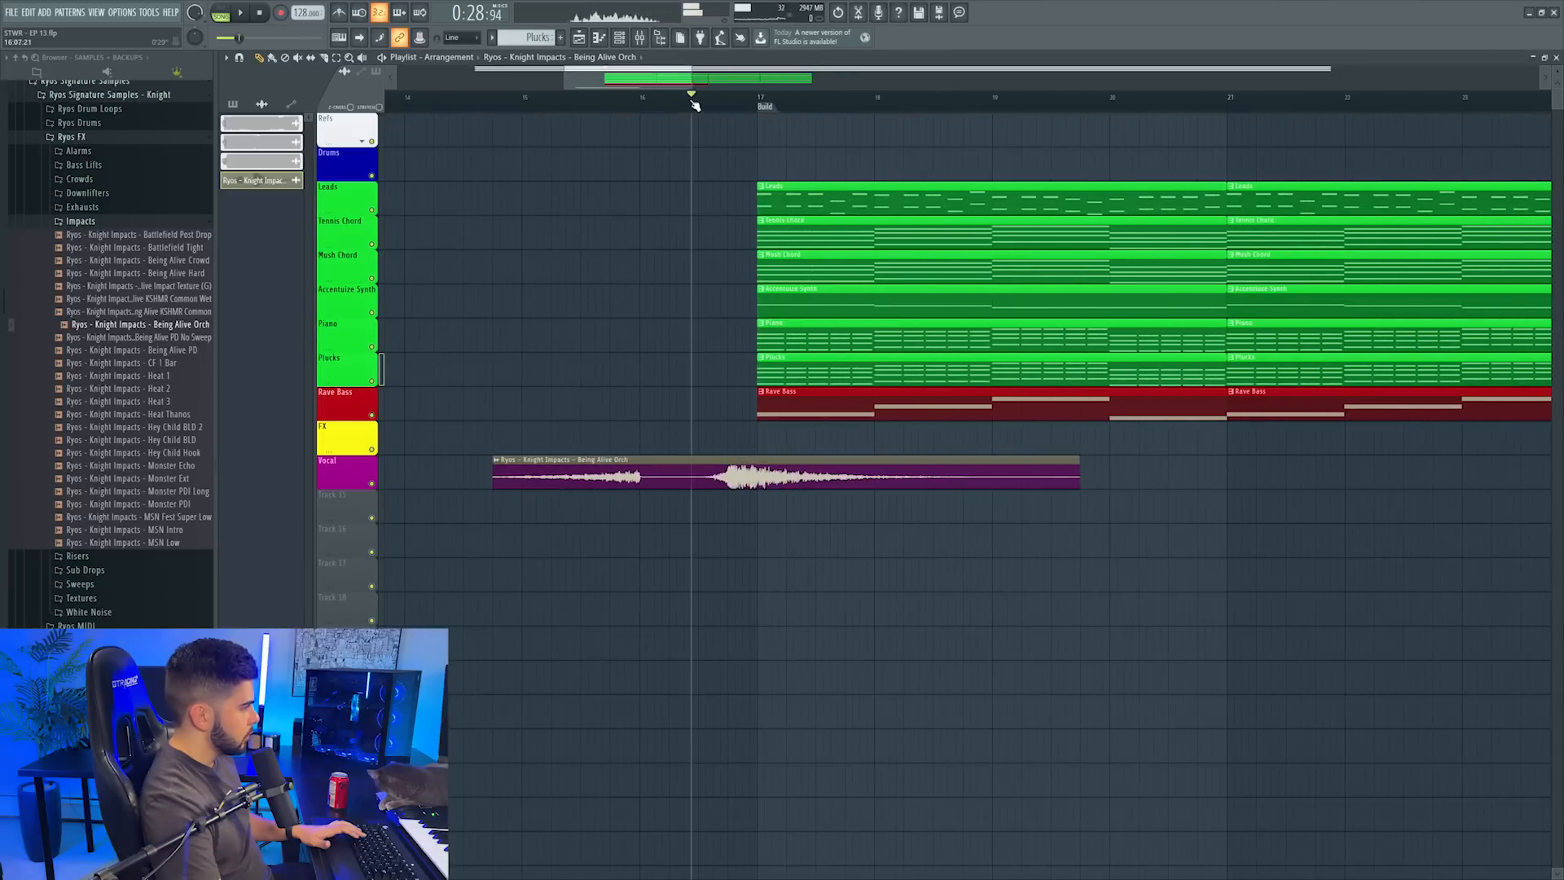
{"action": "left_click_drag", "start_coordinate": [796, 484], "coordinate": [825, 484]}
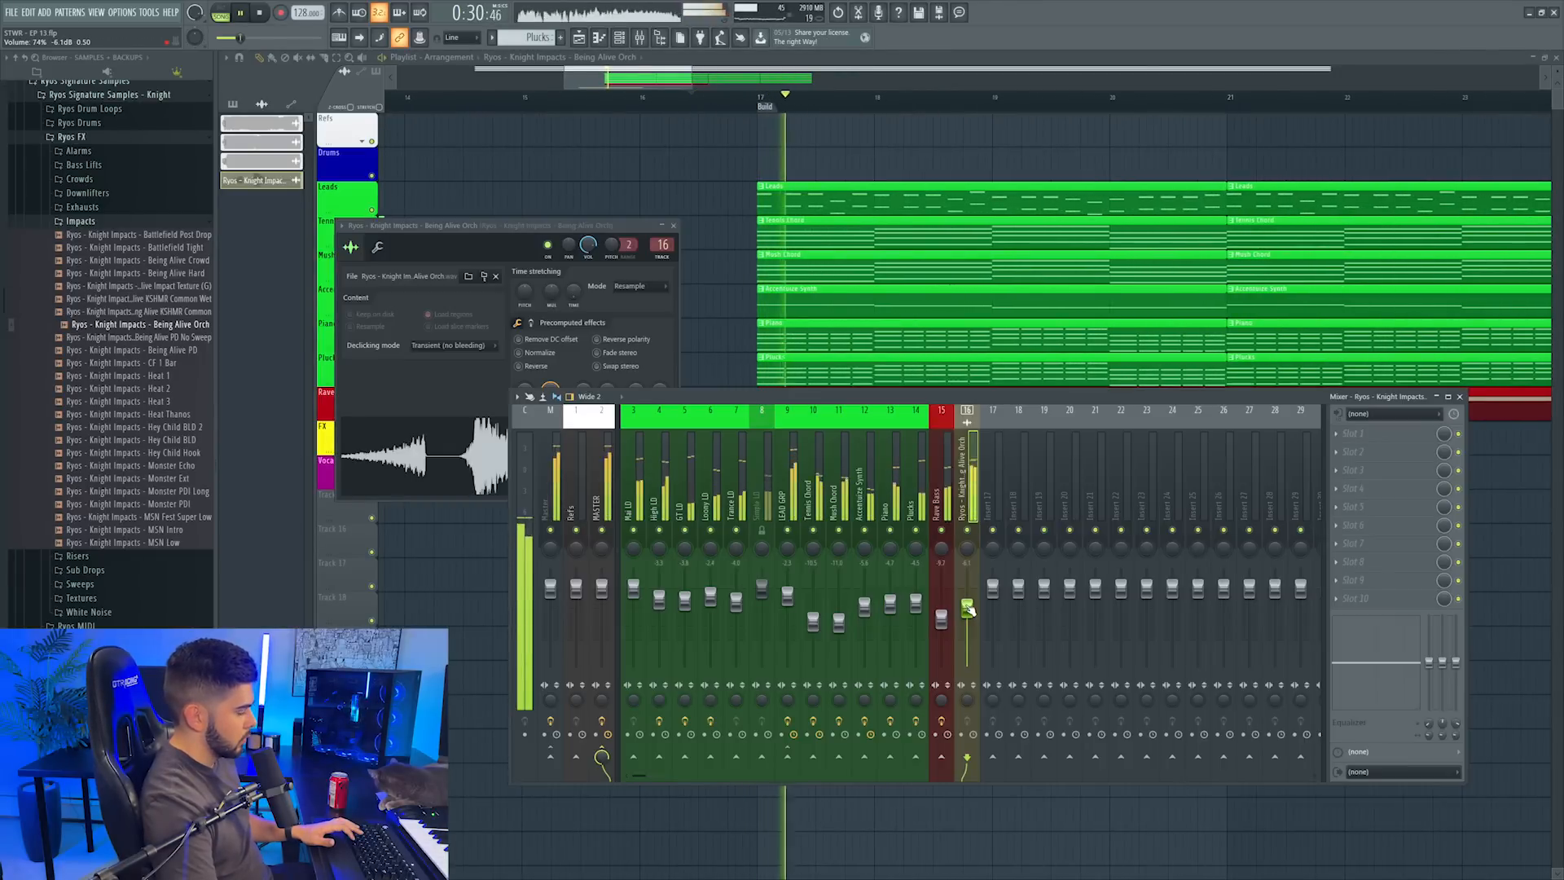
{"action": "left_click", "coordinate": [736, 178]}
{"action": "scroll", "coordinate": [712, 99], "scroll_direction": "down", "scroll_amount": 4}
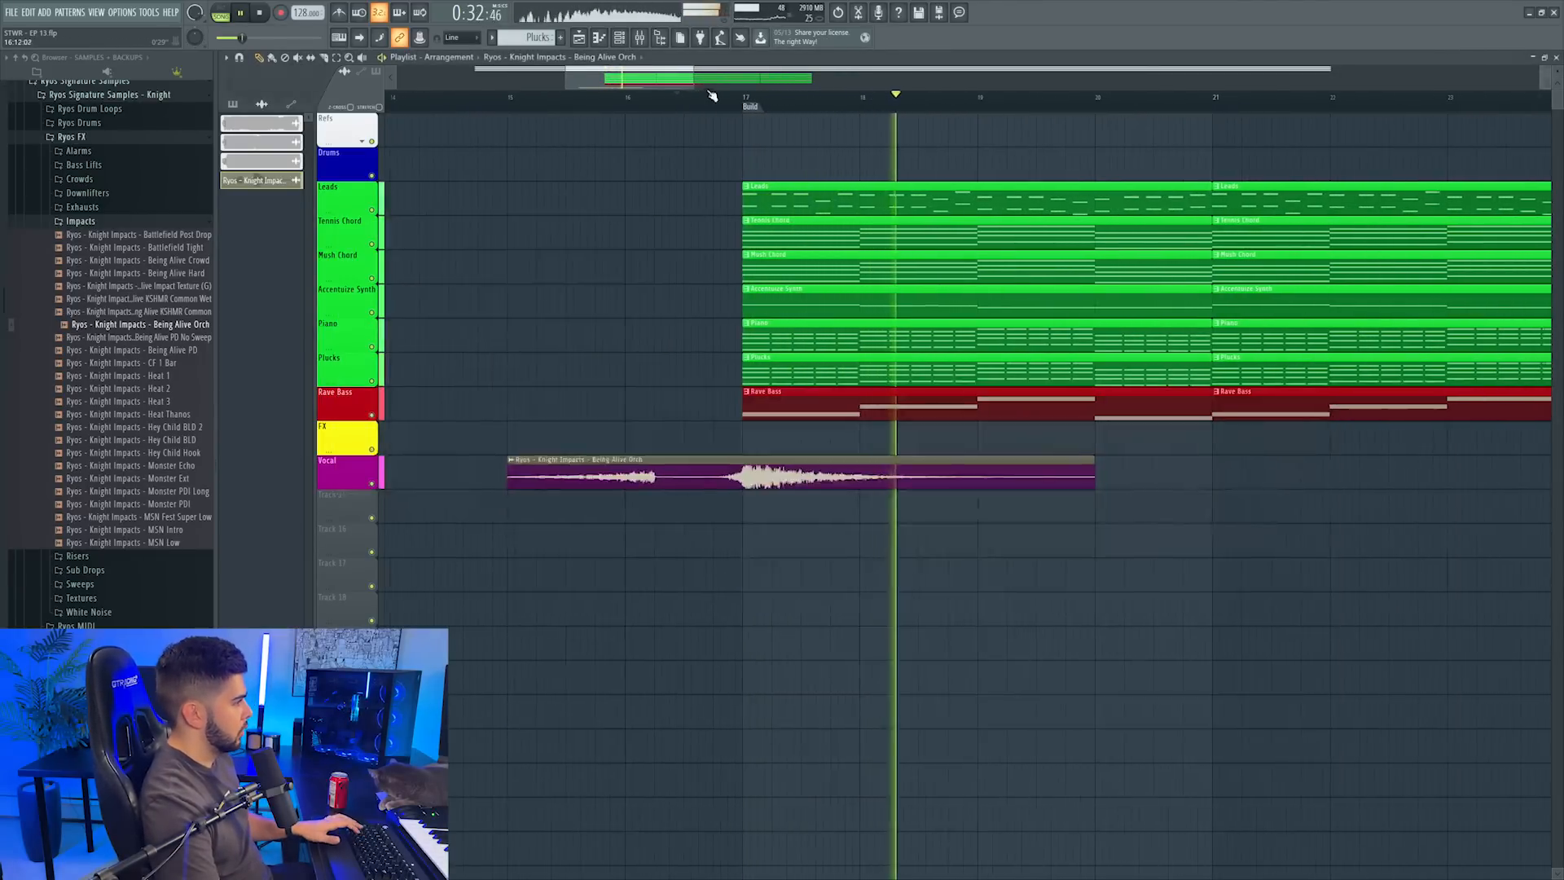
Insert an empty track below Rave Bass and load KSHMR Hard Snare 06 as a new channel for the Build SN pattern
{"action": "right_click", "coordinate": [351, 423]}
{"action": "left_click", "coordinate": [371, 432]}
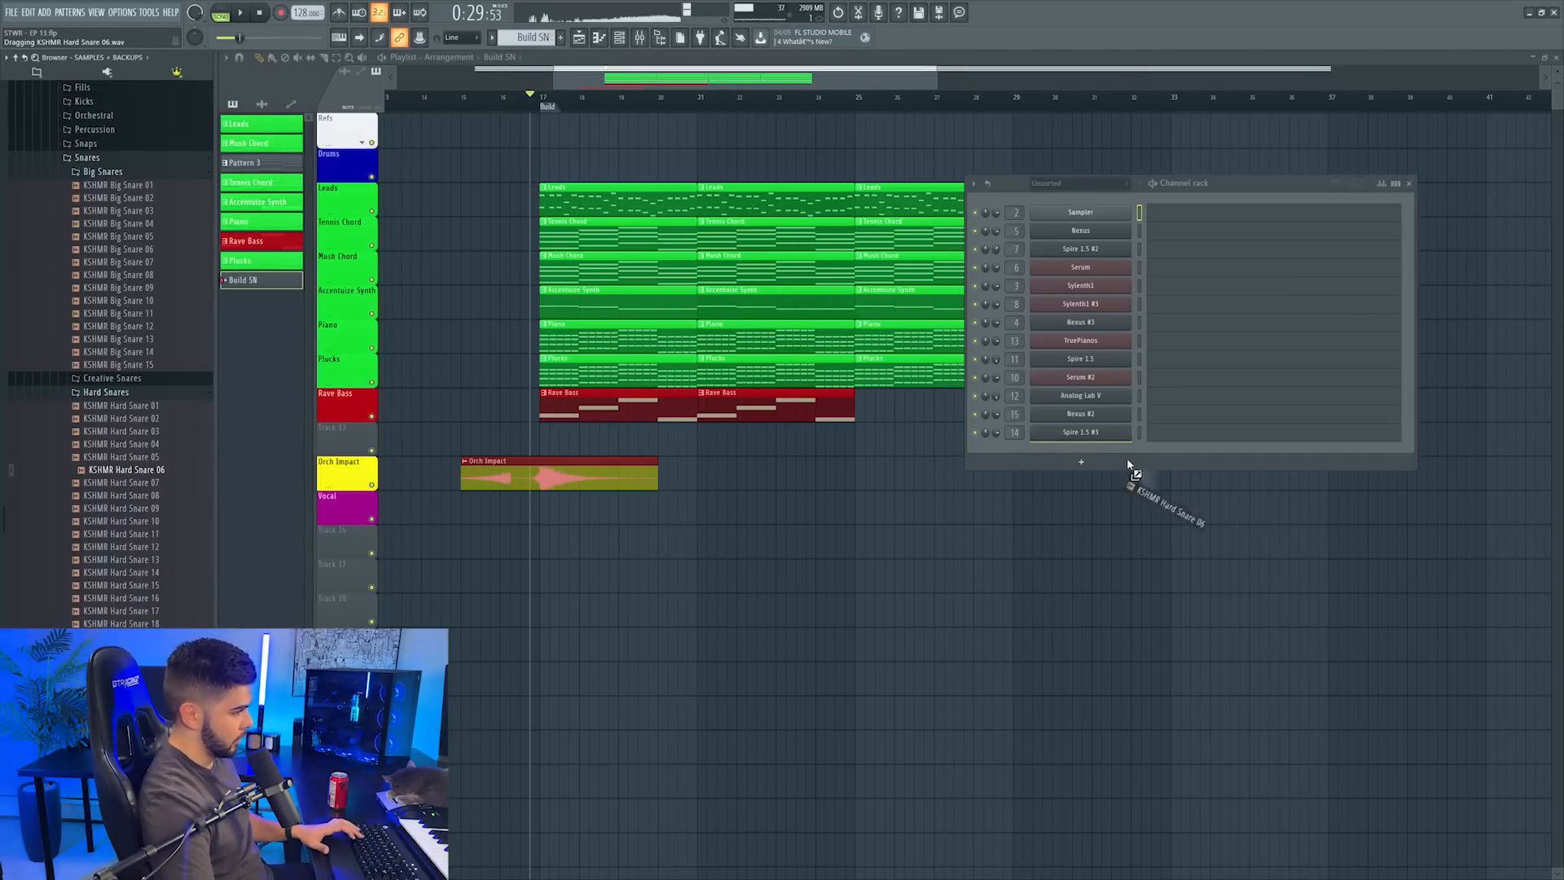
{"action": "left_click_drag", "start_coordinate": [1106, 451], "coordinate": [1107, 452]}
Fill four bars of the hard snare's piano roll with consecutive one-beat C5 notes
{"action": "left_click", "coordinate": [1169, 448]}
{"action": "scroll", "coordinate": [164, 374], "scroll_direction": "up", "scroll_amount": 1}
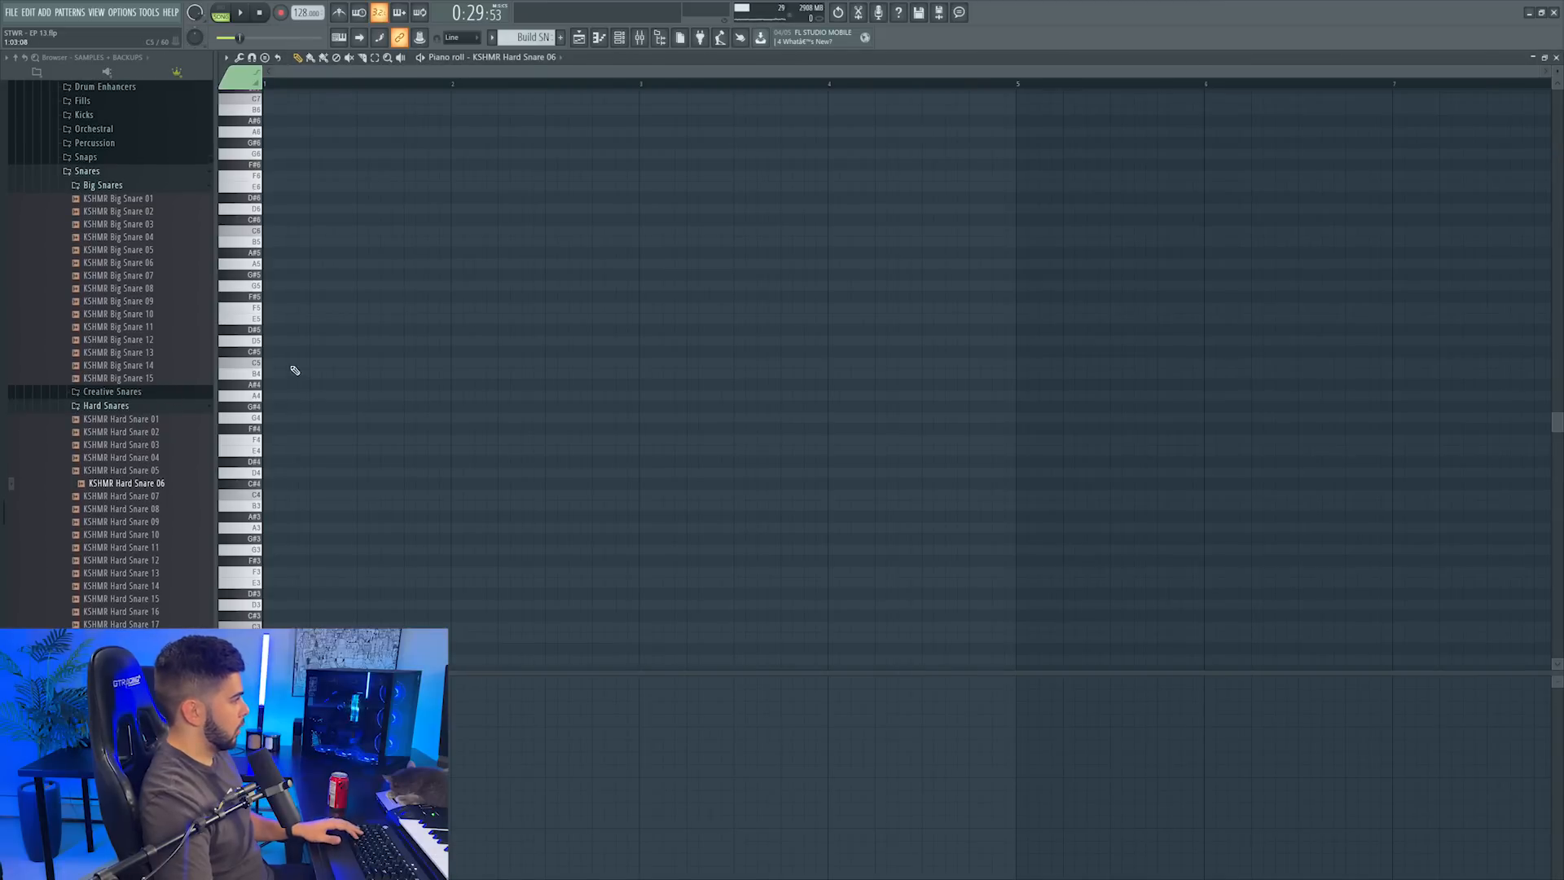
{"action": "left_click", "coordinate": [277, 363]}
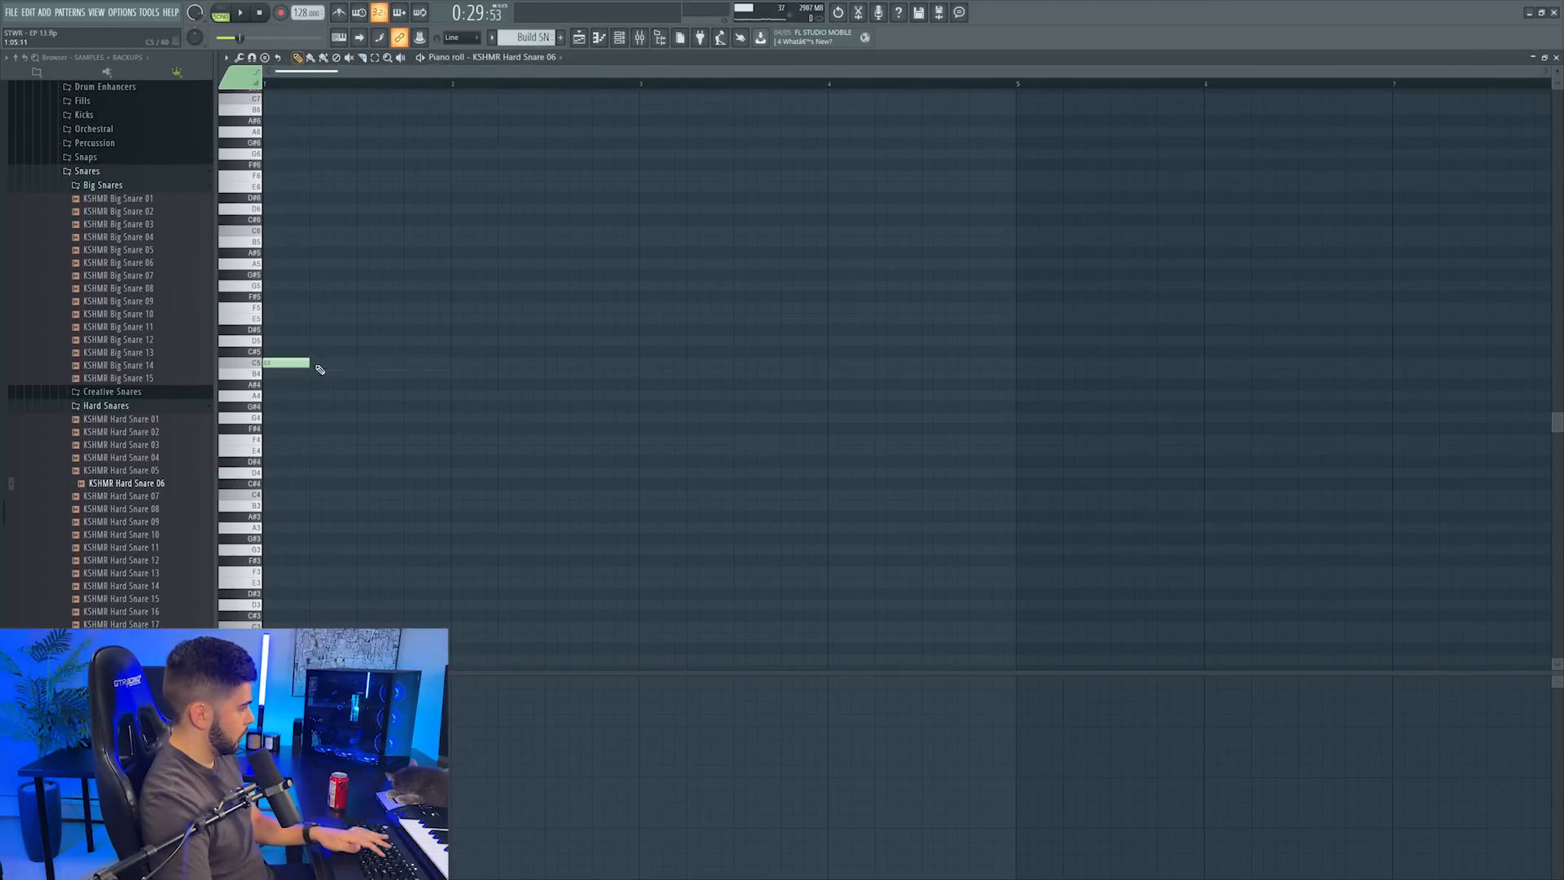
{"action": "left_click_drag", "start_coordinate": [316, 368], "coordinate": [1072, 390]}
{"action": "key", "text": "Escape"}
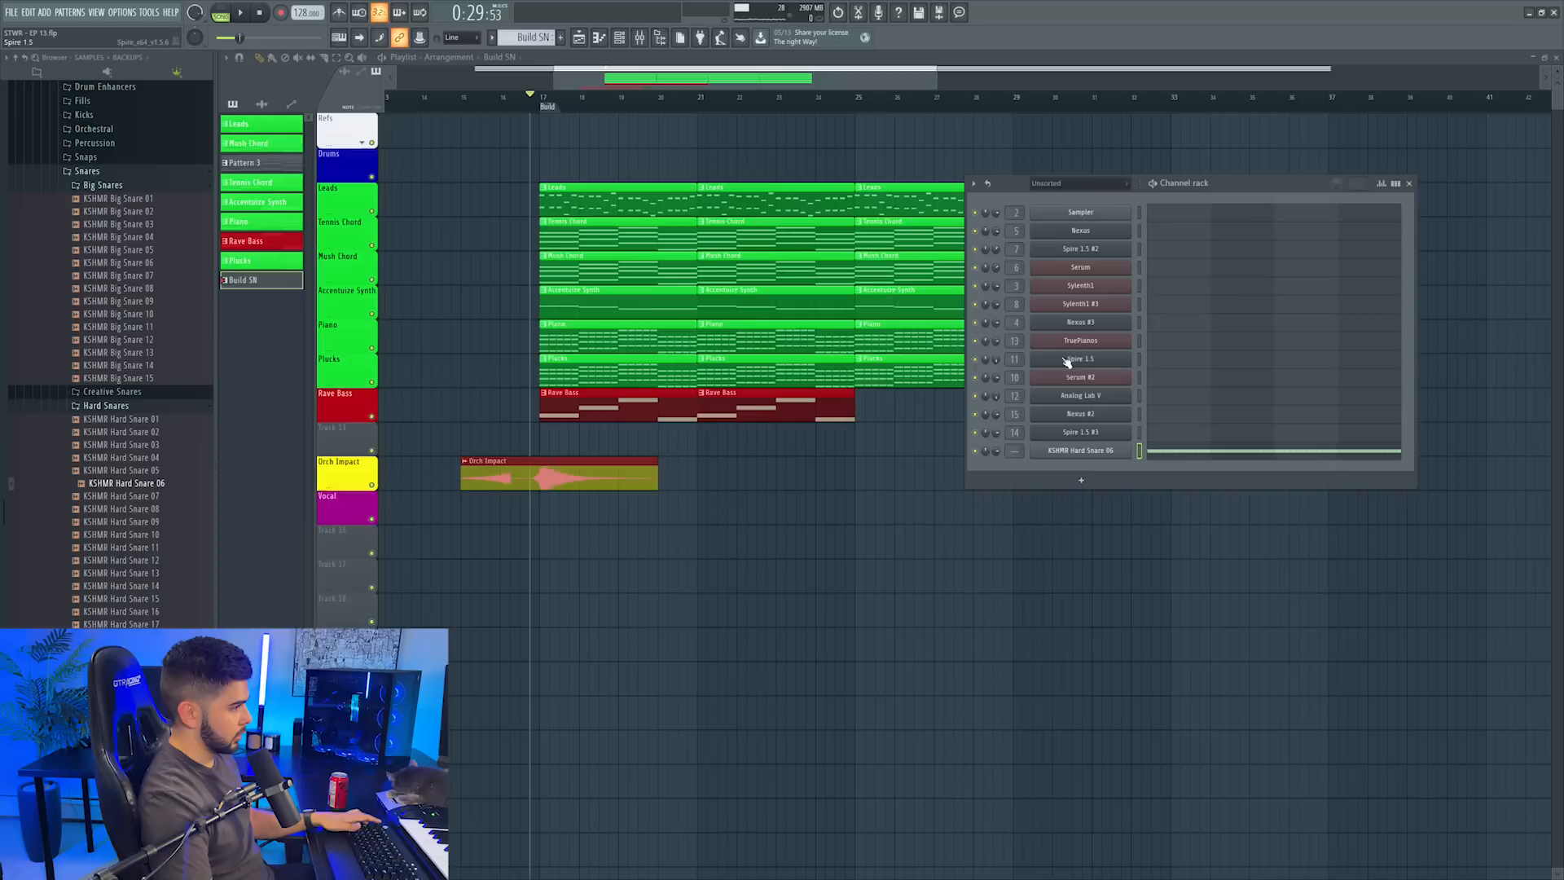
Route the hard snare to its own free mixer track and load OneKnob Filter Stereo in that track's first effect slot
{"action": "left_click", "coordinate": [1081, 451]}
{"action": "key", "text": "ctrl+l"}
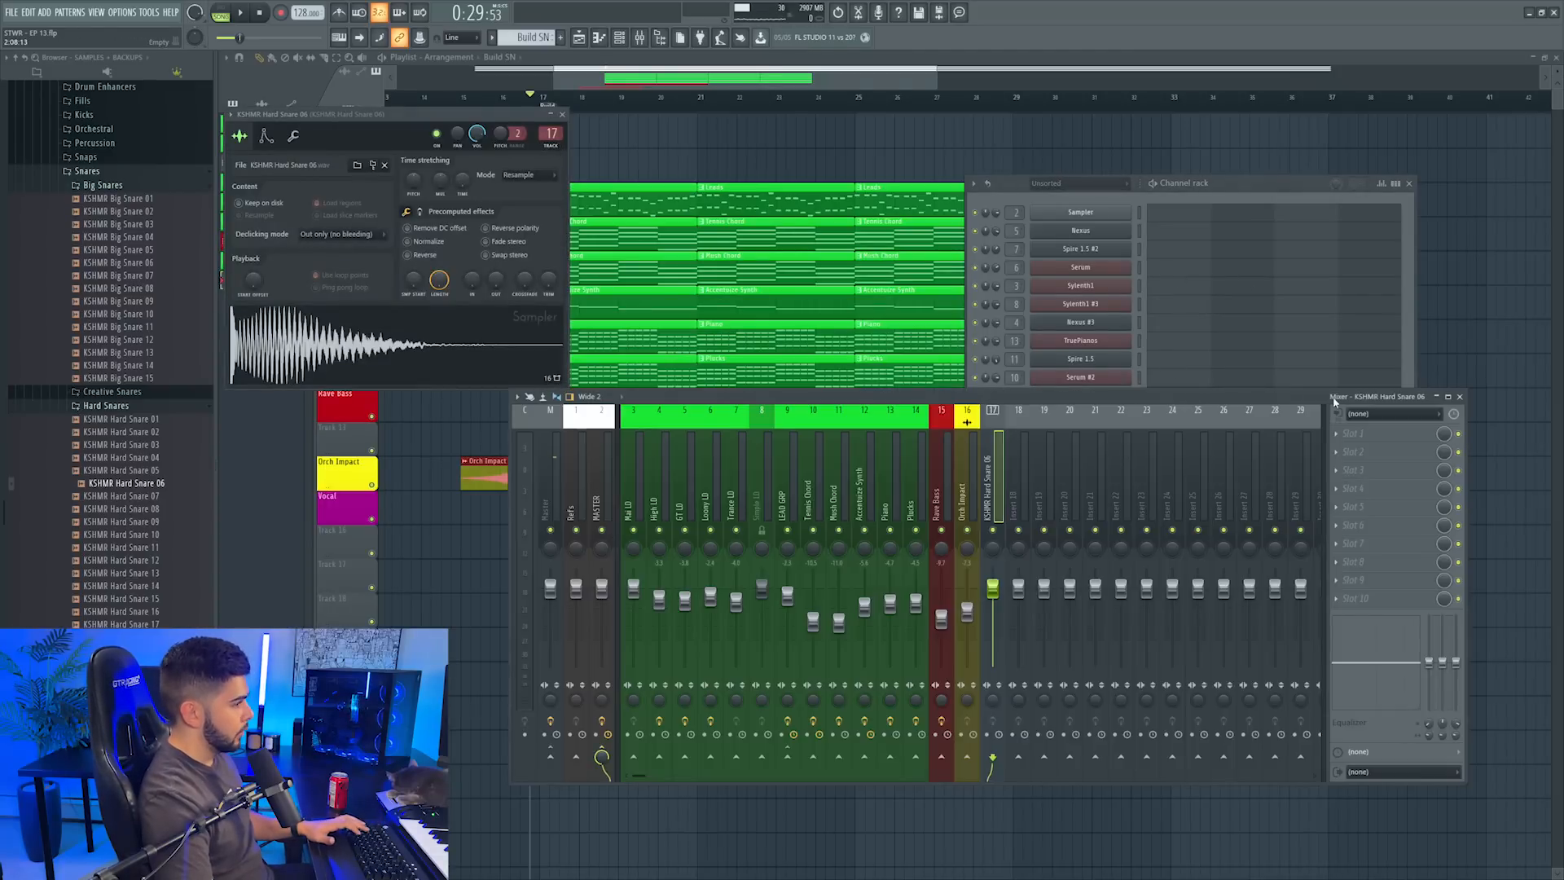
{"action": "left_click", "coordinate": [1337, 412]}
{"action": "left_click", "coordinate": [1033, 289]}
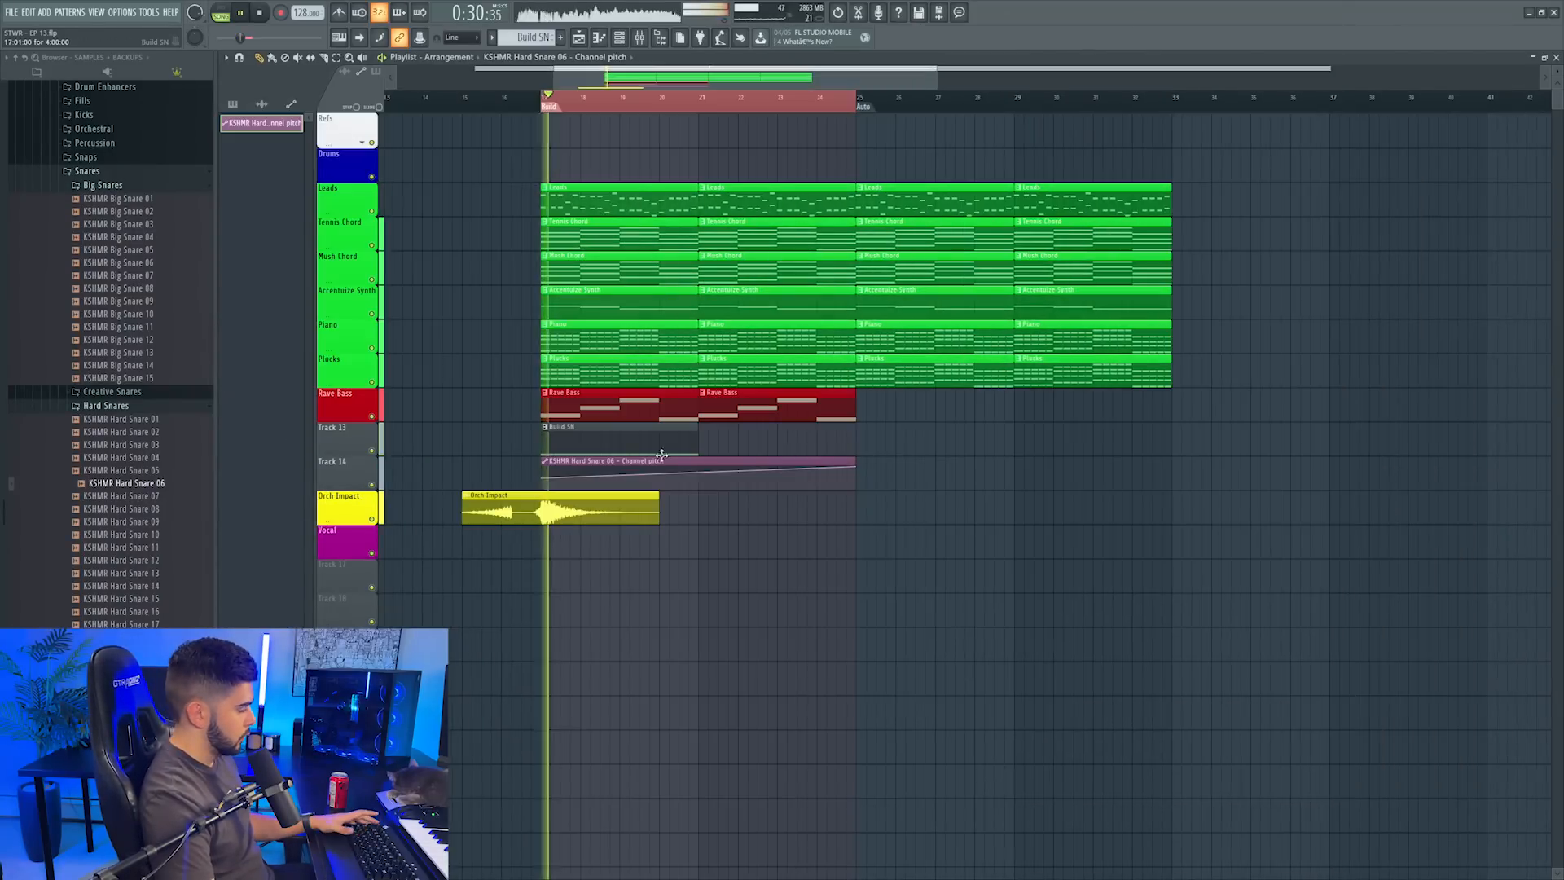
Lower the build snare's mixer level to about -2.8 dB and replace its sample with KSHMR Hard Snare 05
{"action": "double_click", "coordinate": [634, 453]}
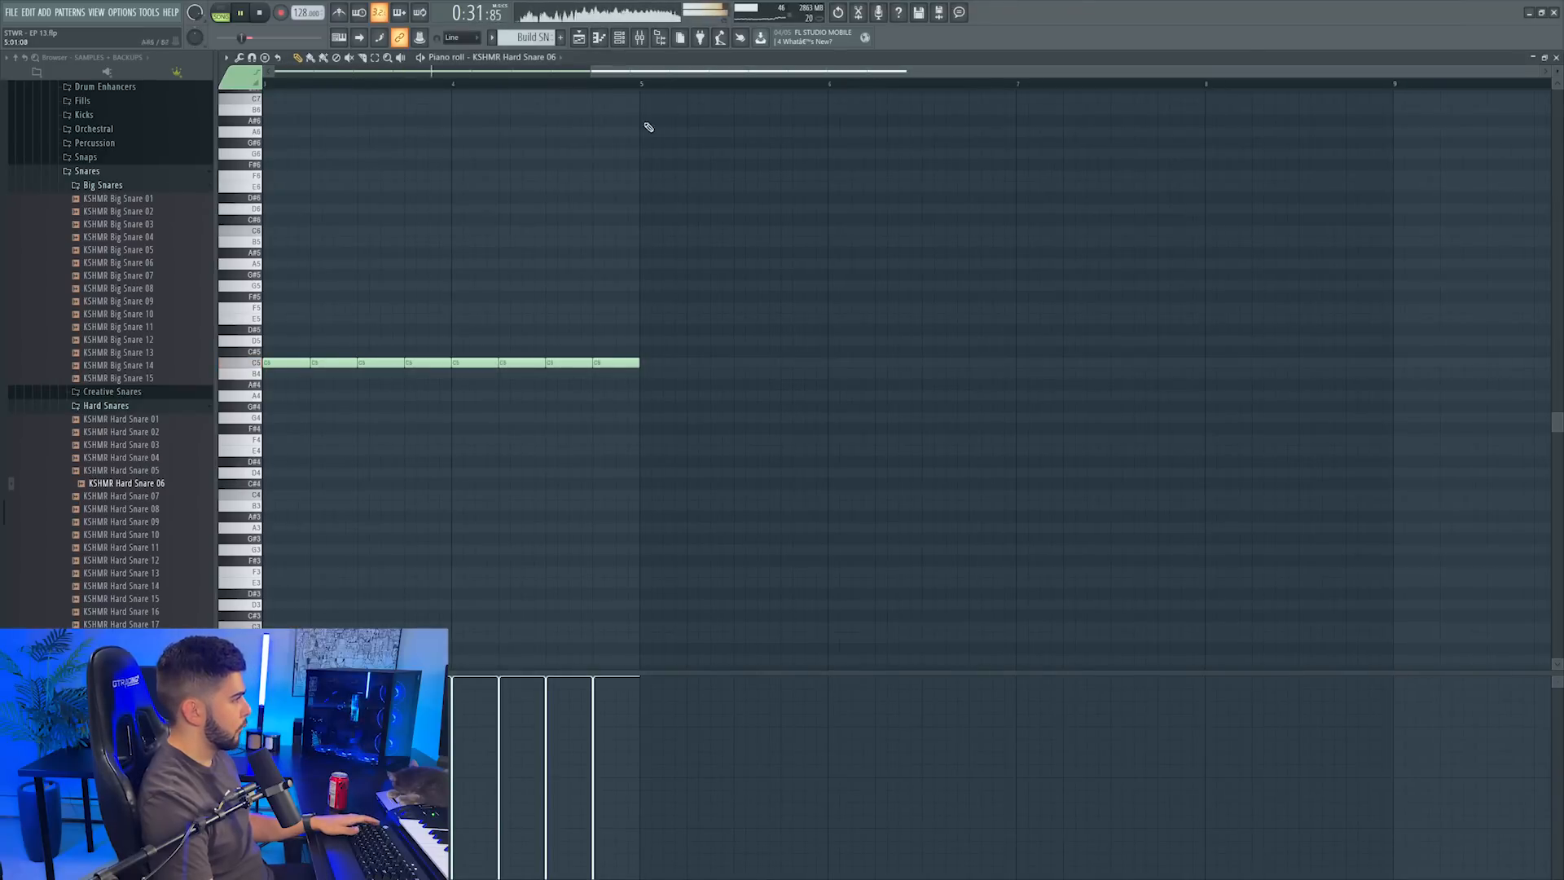
{"action": "scroll", "coordinate": [651, 76], "scroll_direction": "down", "scroll_amount": 2}
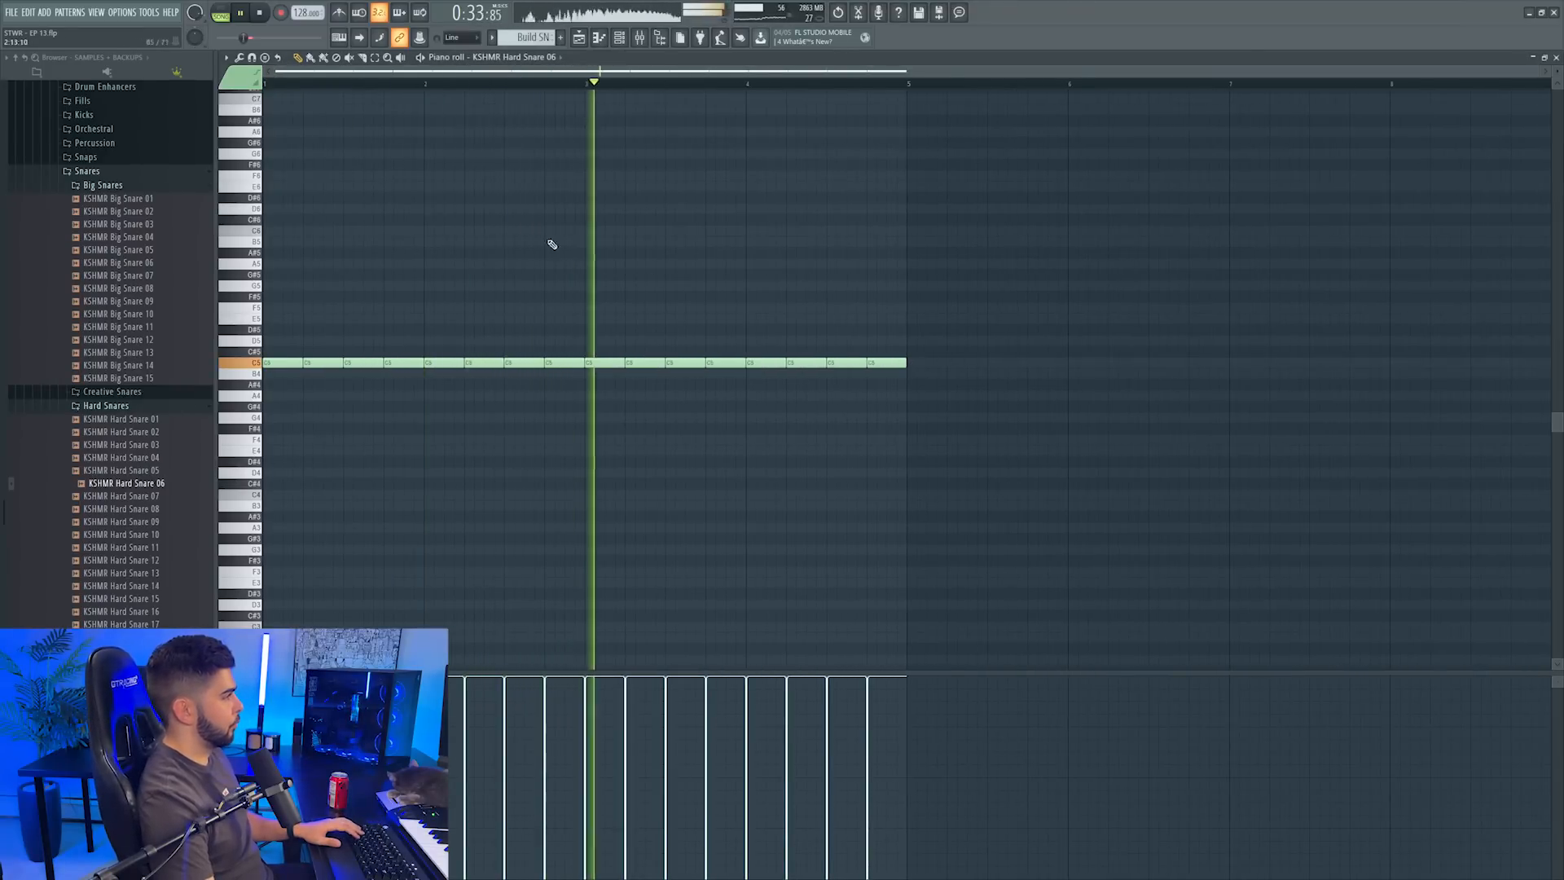
{"action": "key", "text": "F9"}
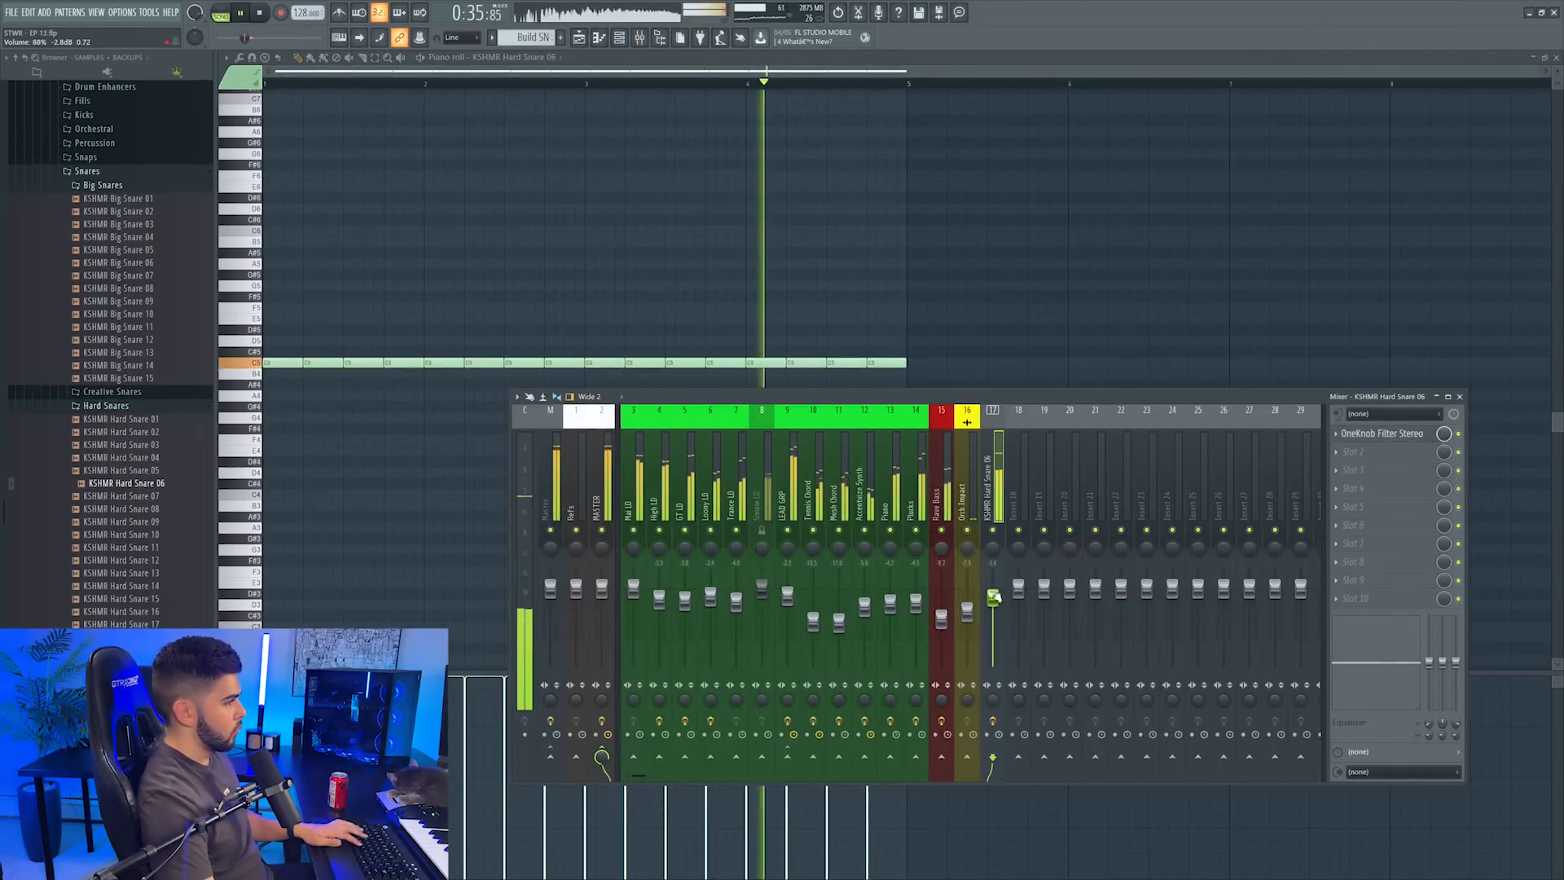
{"action": "key", "text": "F9"}
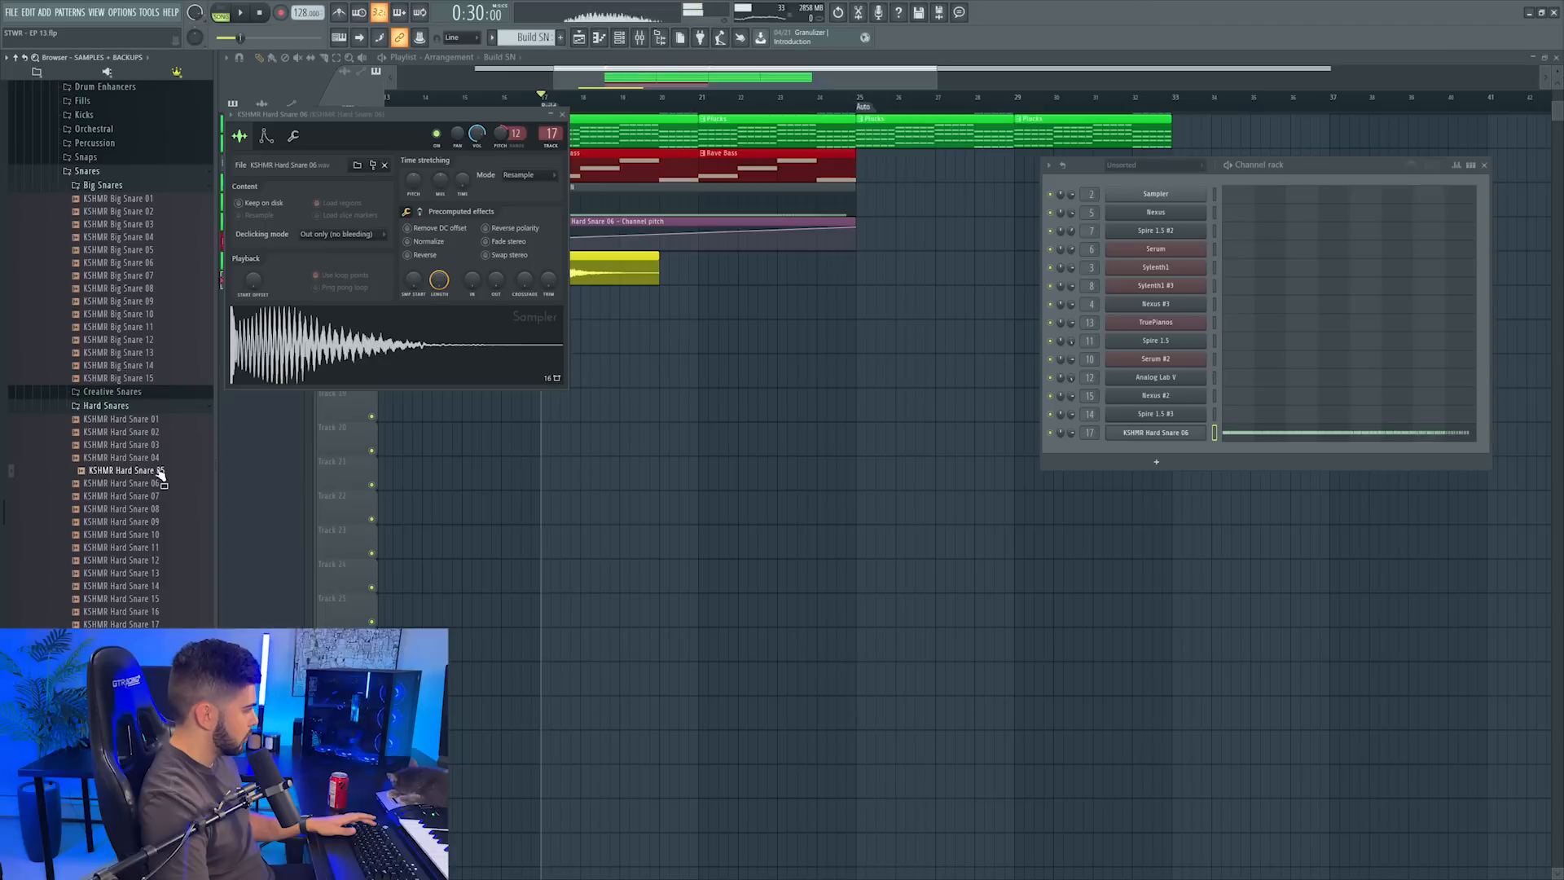
{"action": "left_click_drag", "start_coordinate": [384, 380], "coordinate": [444, 370]}
{"action": "key", "text": "space"}
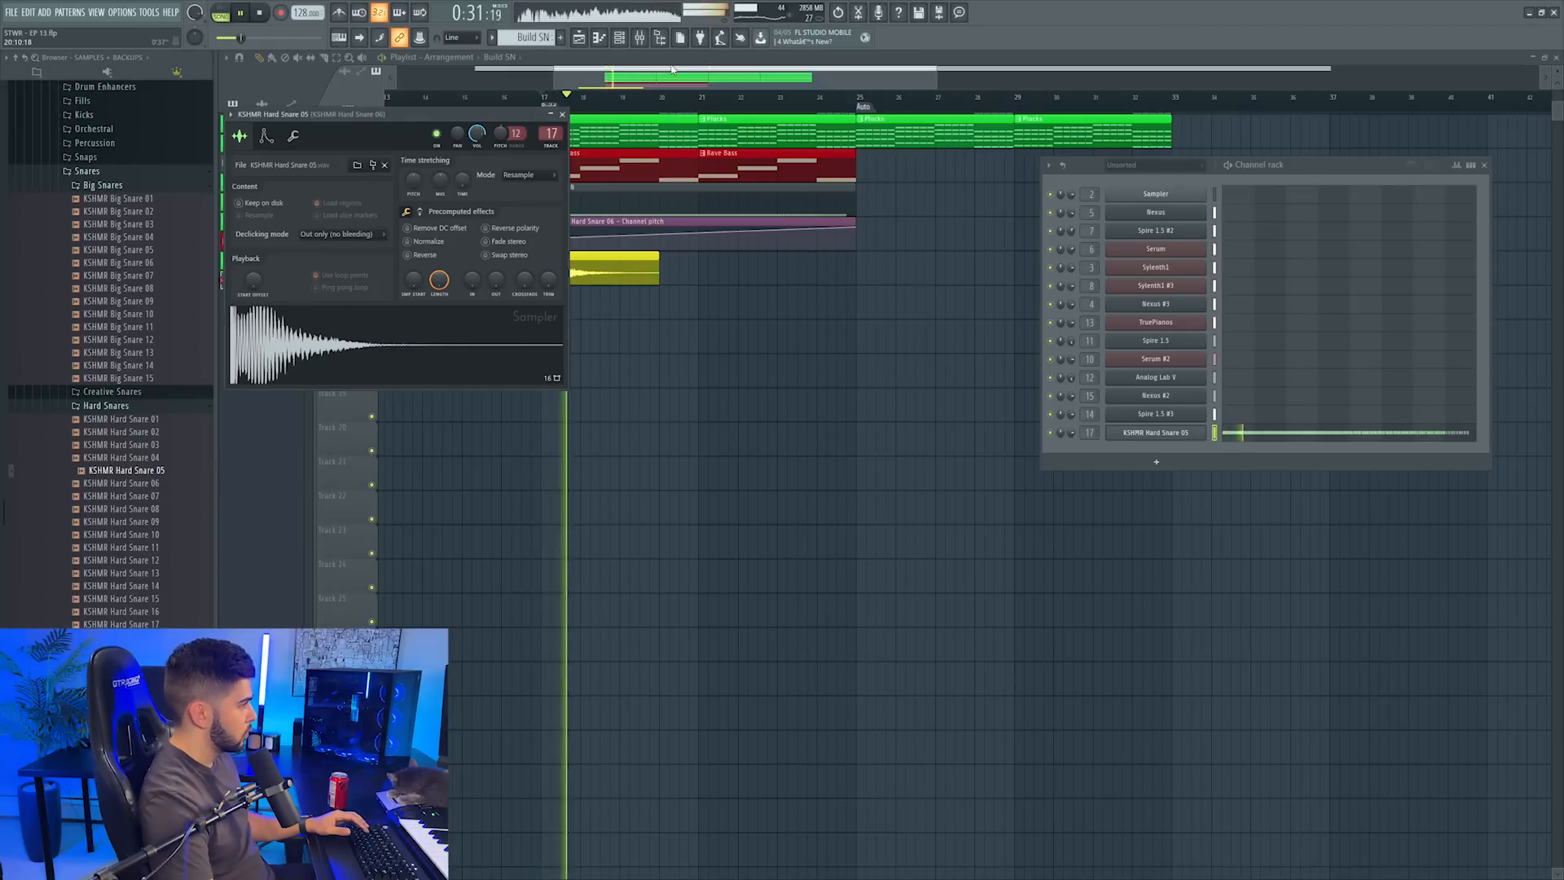
Insert an empty track above the snare's pitch automation and open the OneKnob Filter on the snare's mixer track
{"action": "key", "text": "F5"}
{"action": "right_click", "coordinate": [363, 220]}
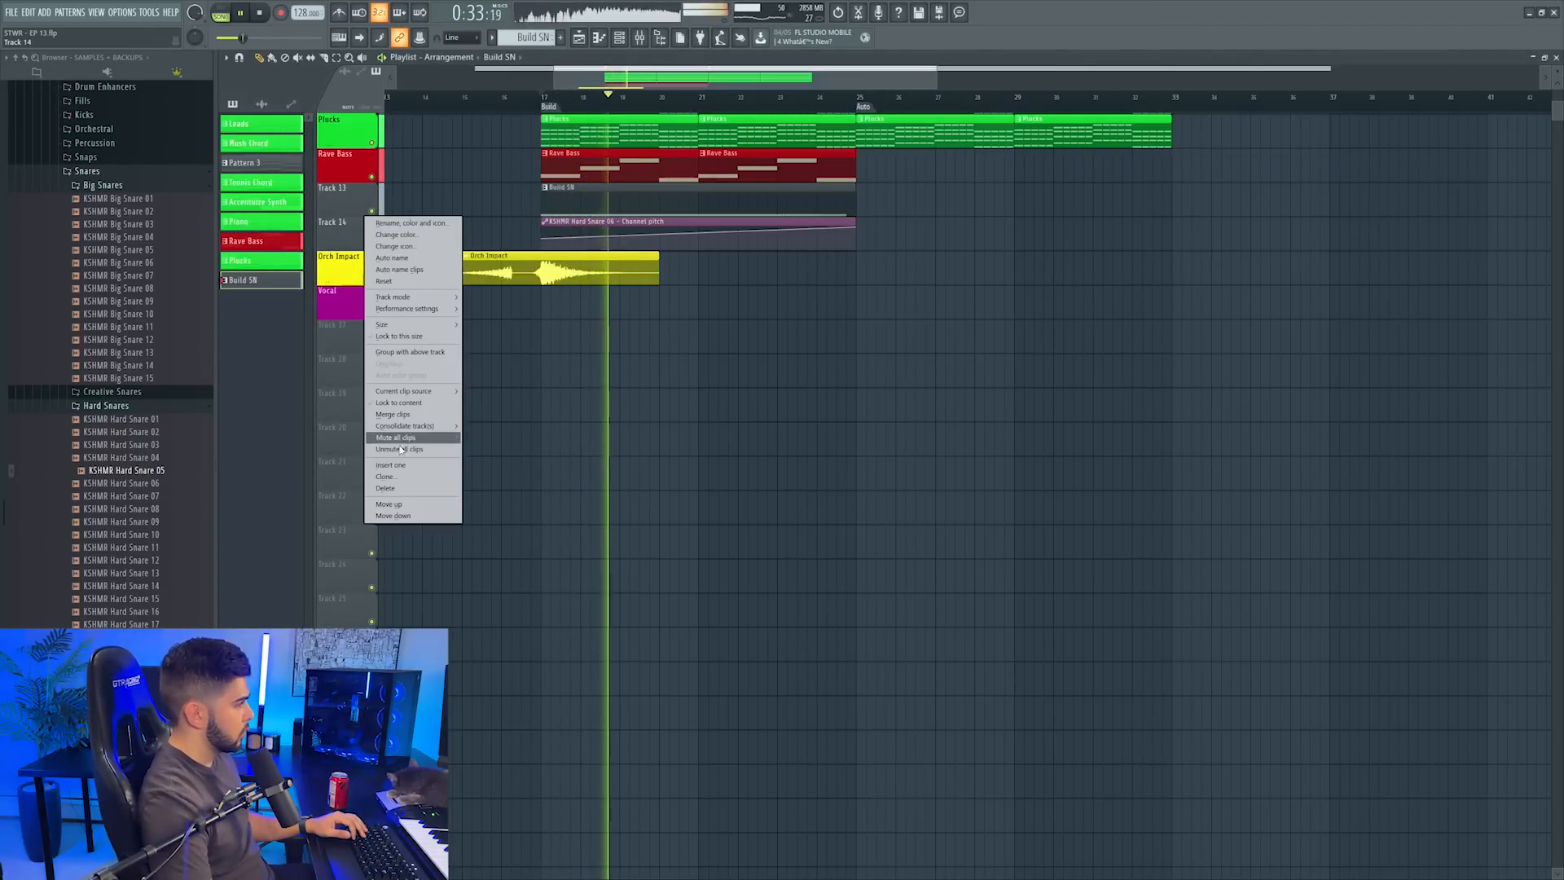
{"action": "left_click", "coordinate": [416, 465]}
{"action": "key", "text": "F9"}
{"action": "key", "text": "space"}
{"action": "left_click", "coordinate": [1385, 433]}
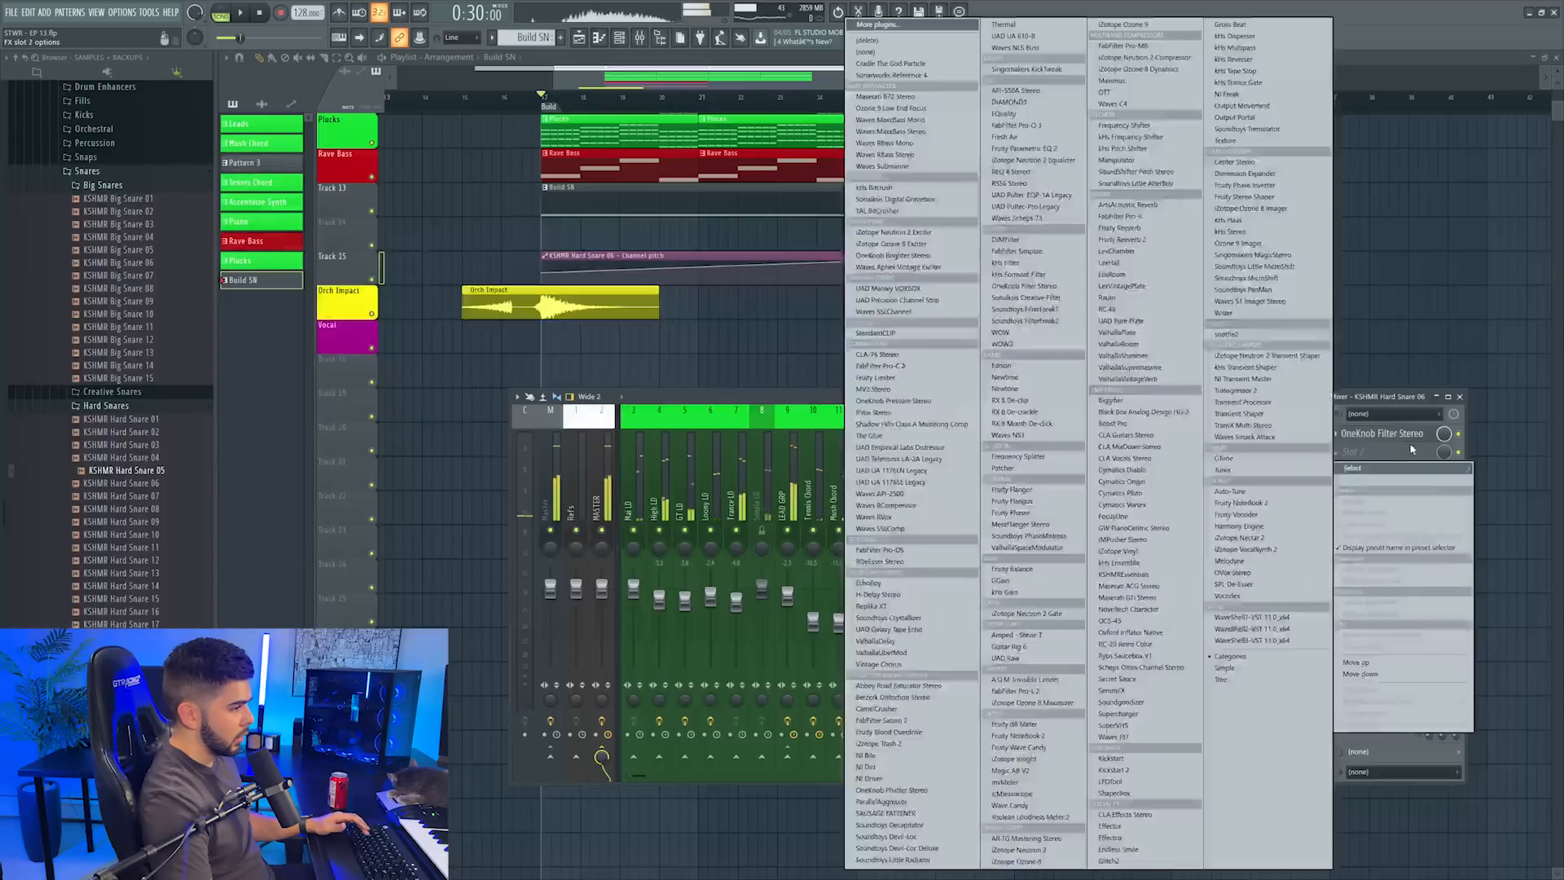
{"action": "left_click", "coordinate": [1410, 442]}
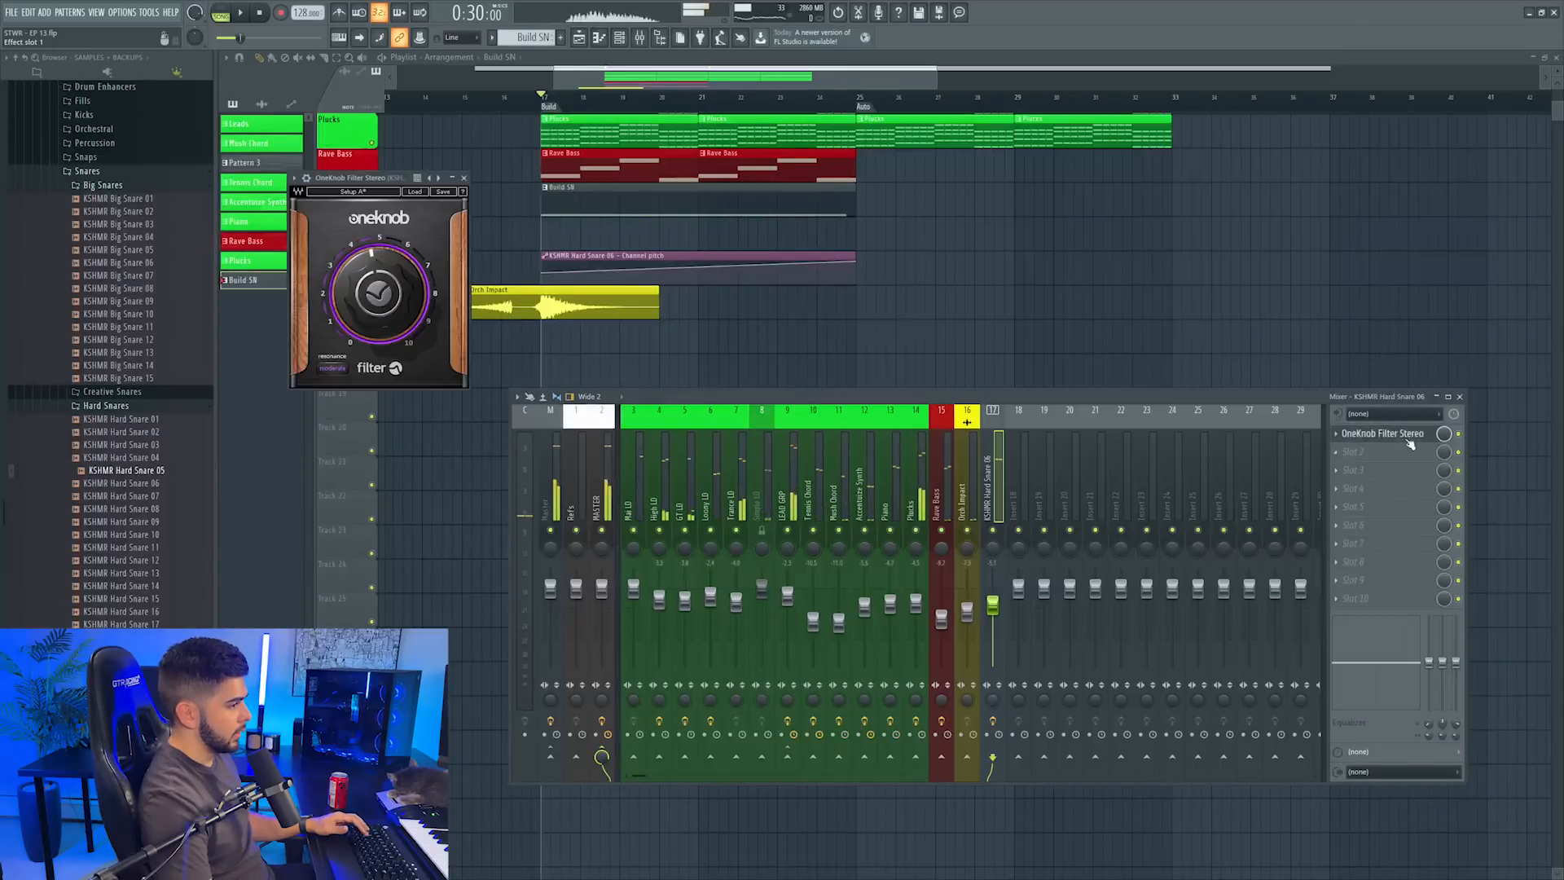
Select the Build section and create an automation clip for the snare's OneKnob filter control, then play it back
{"action": "double_click", "coordinate": [550, 107]}
{"action": "left_click", "coordinate": [150, 12]}
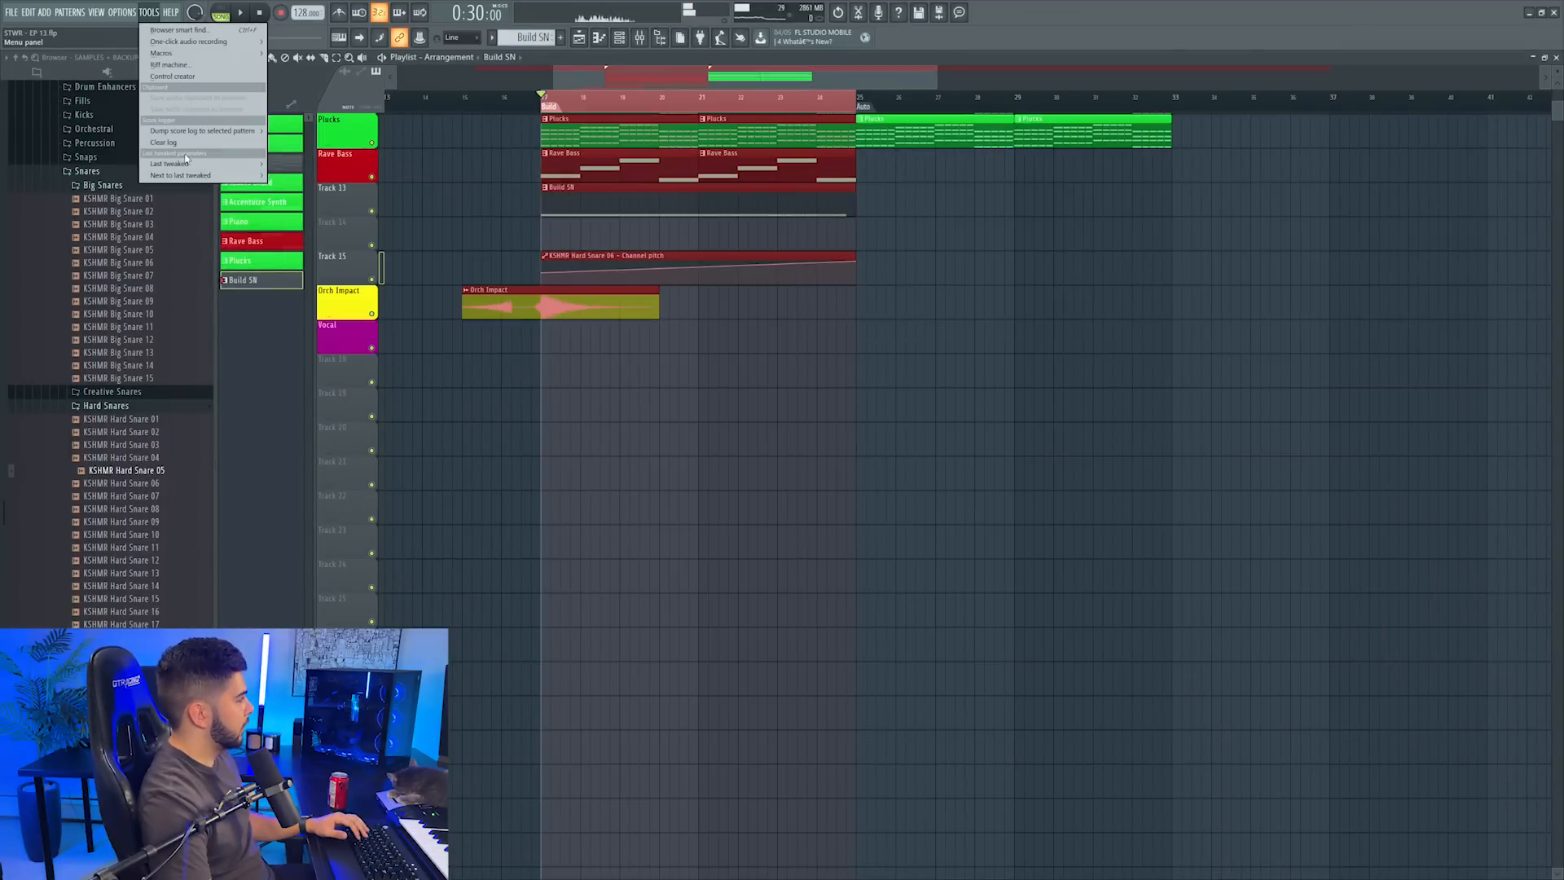
{"action": "mouse_move", "coordinate": [195, 166]}
{"action": "left_click", "coordinate": [334, 245]}
{"action": "key", "text": "space"}
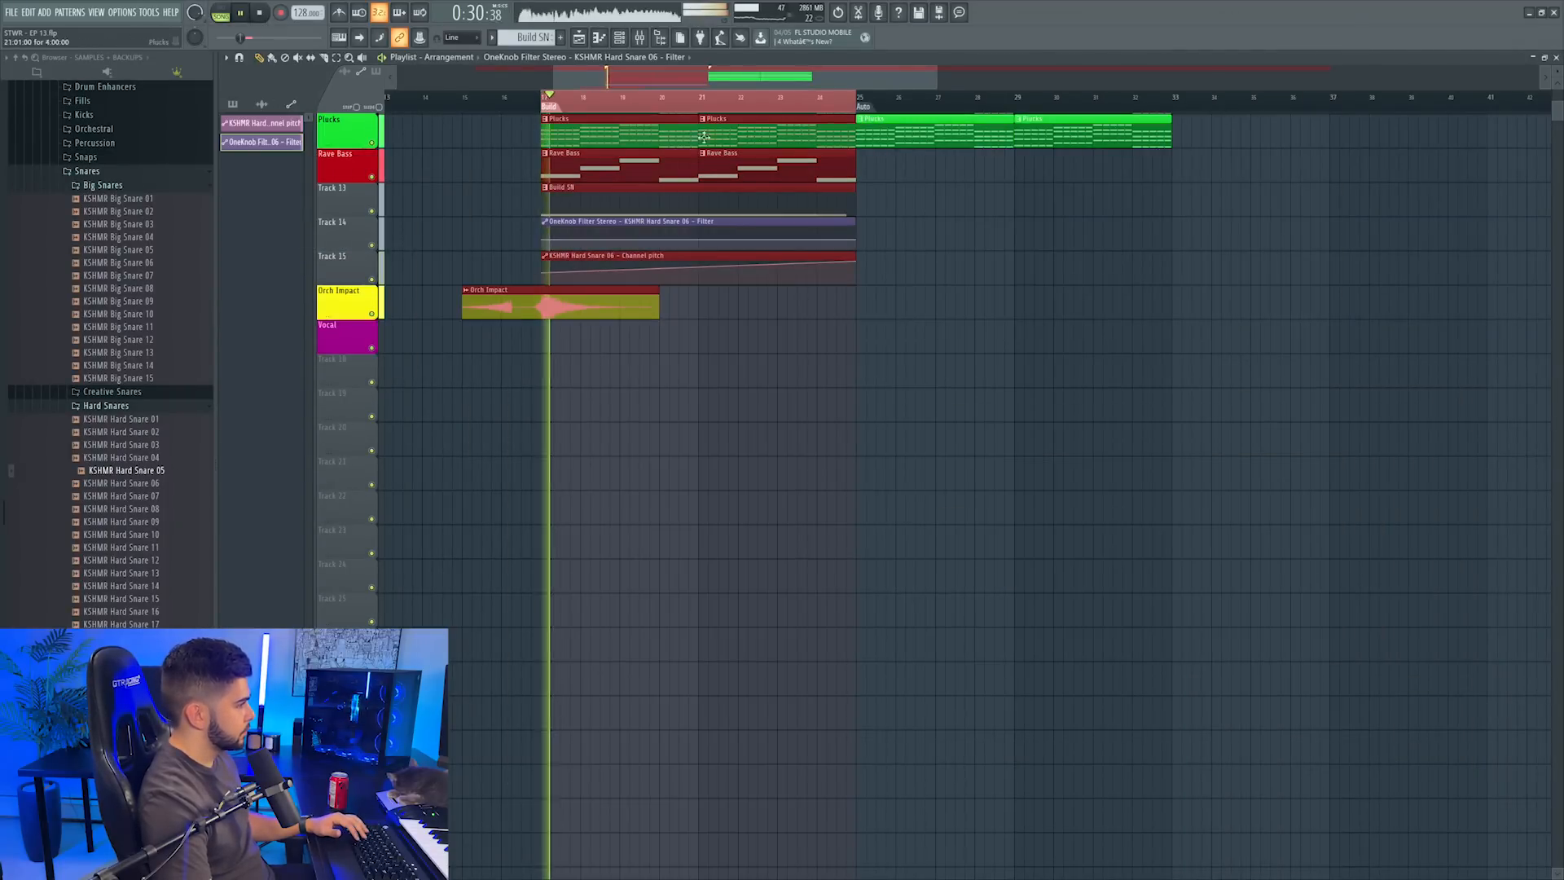
Add a point at bar 21 of the OneKnob filter automation and raise its end point just before bar 25 for a rising sweep
{"action": "left_click", "coordinate": [701, 99]}
{"action": "right_click", "coordinate": [702, 236]}
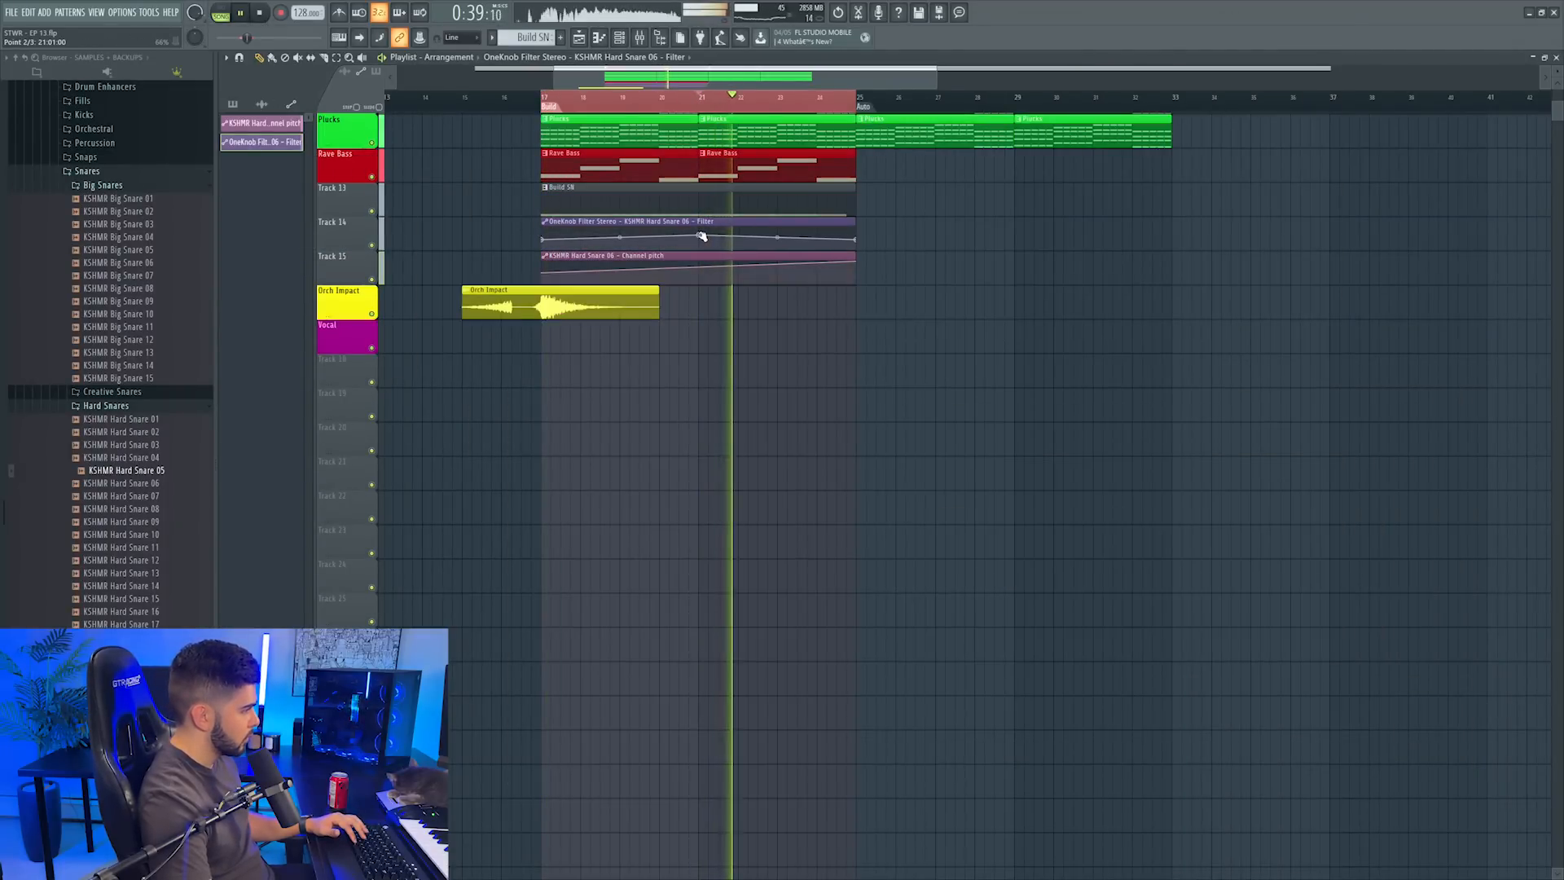
{"action": "left_click_drag", "start_coordinate": [855, 240], "coordinate": [846, 227]}
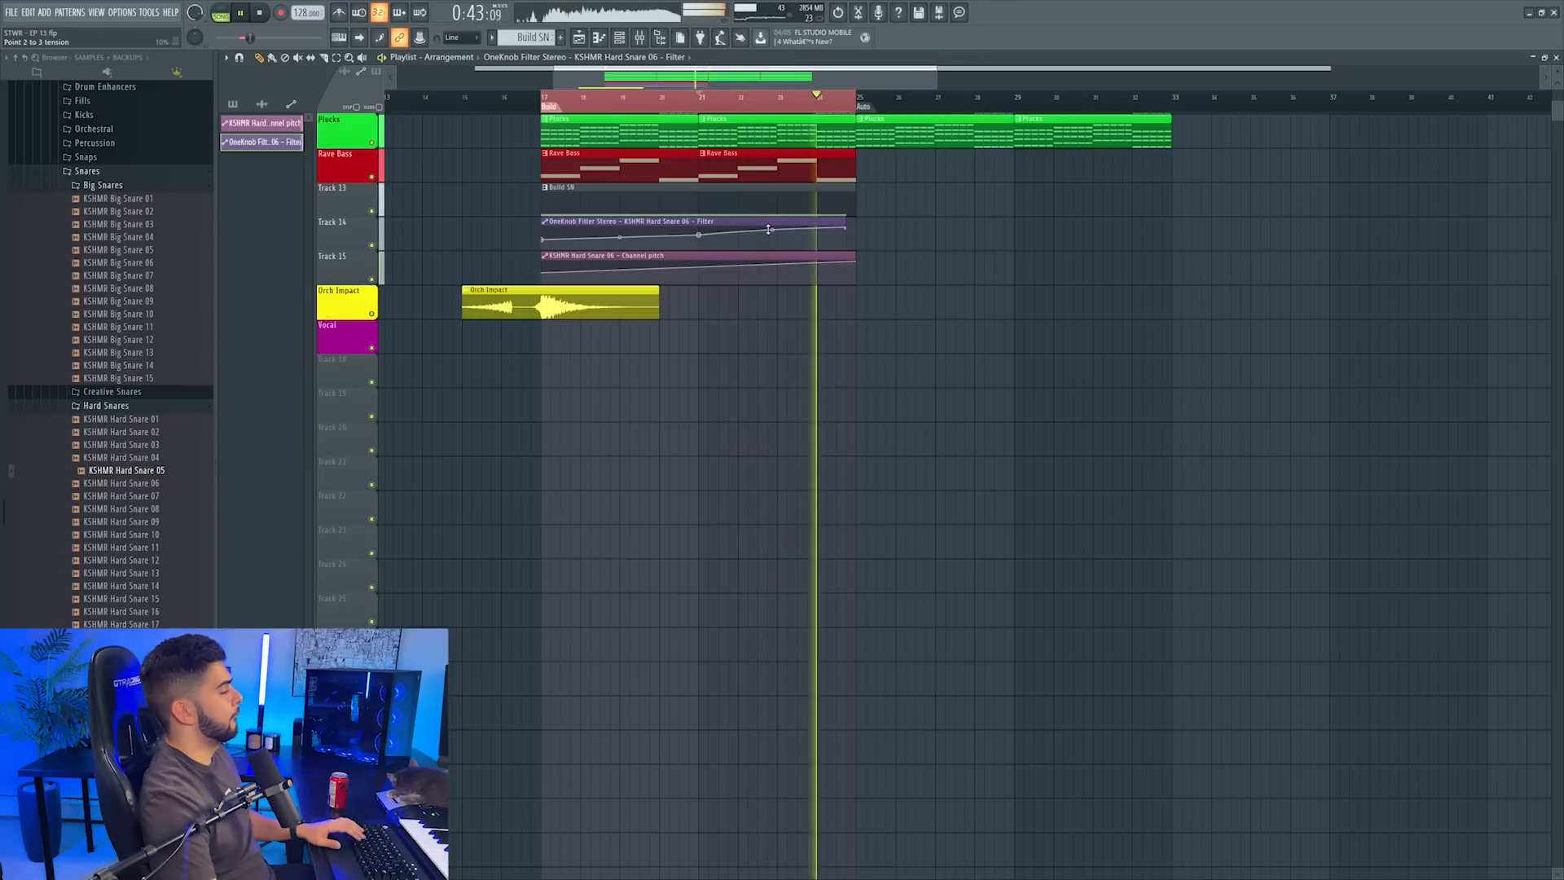
{"action": "key", "text": "space"}
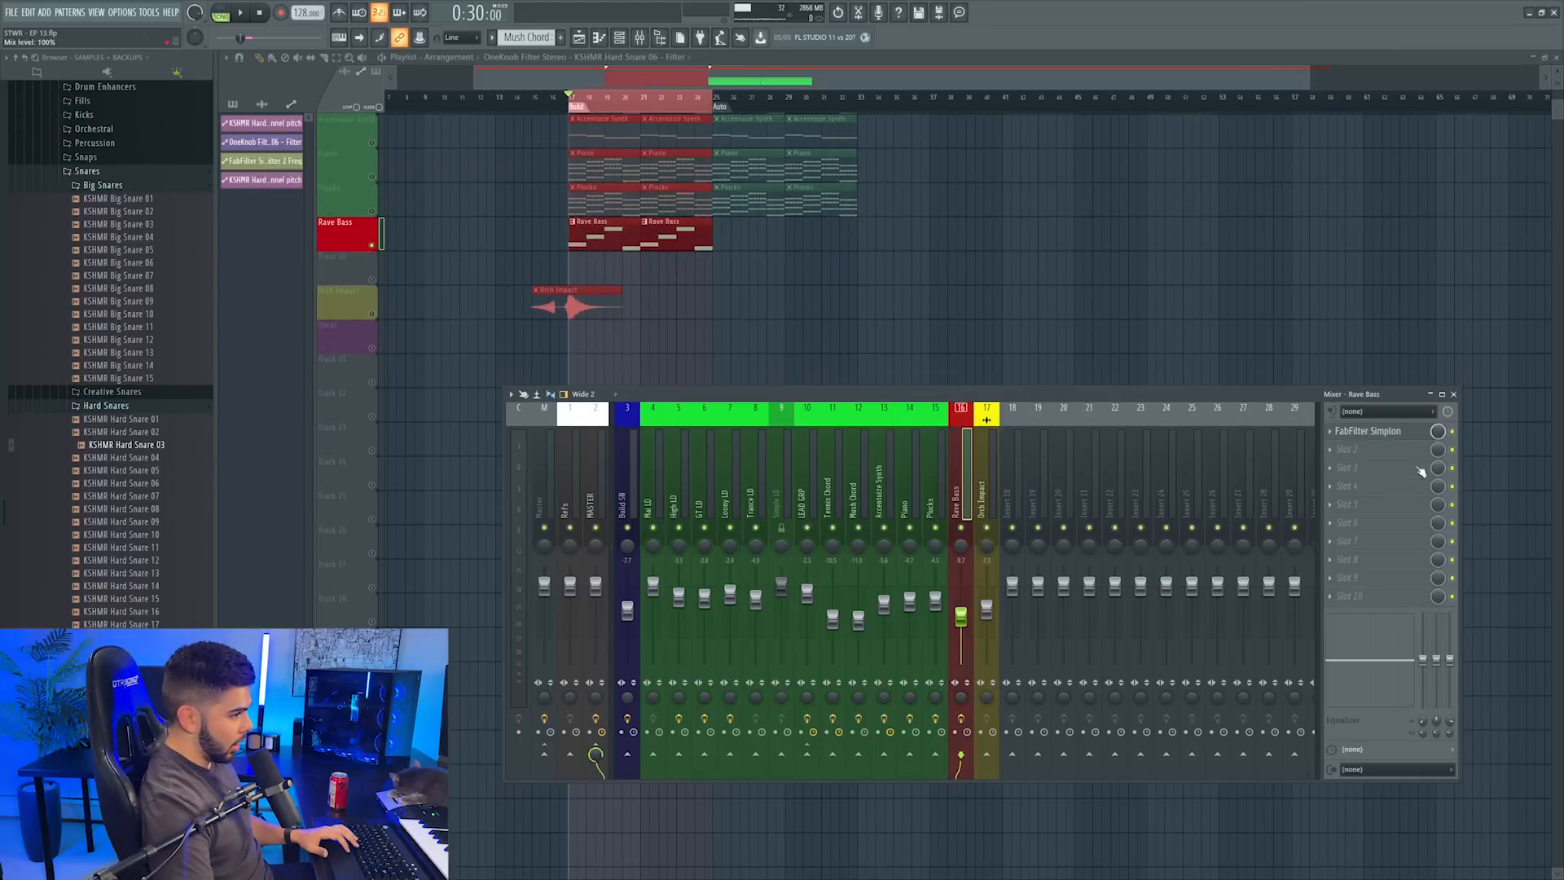
Automate Filter 1 Freq of the Rave Bass's FabFilter Simplon with a steady rise across the Build section and audition it
{"action": "left_click", "coordinate": [1365, 431]}
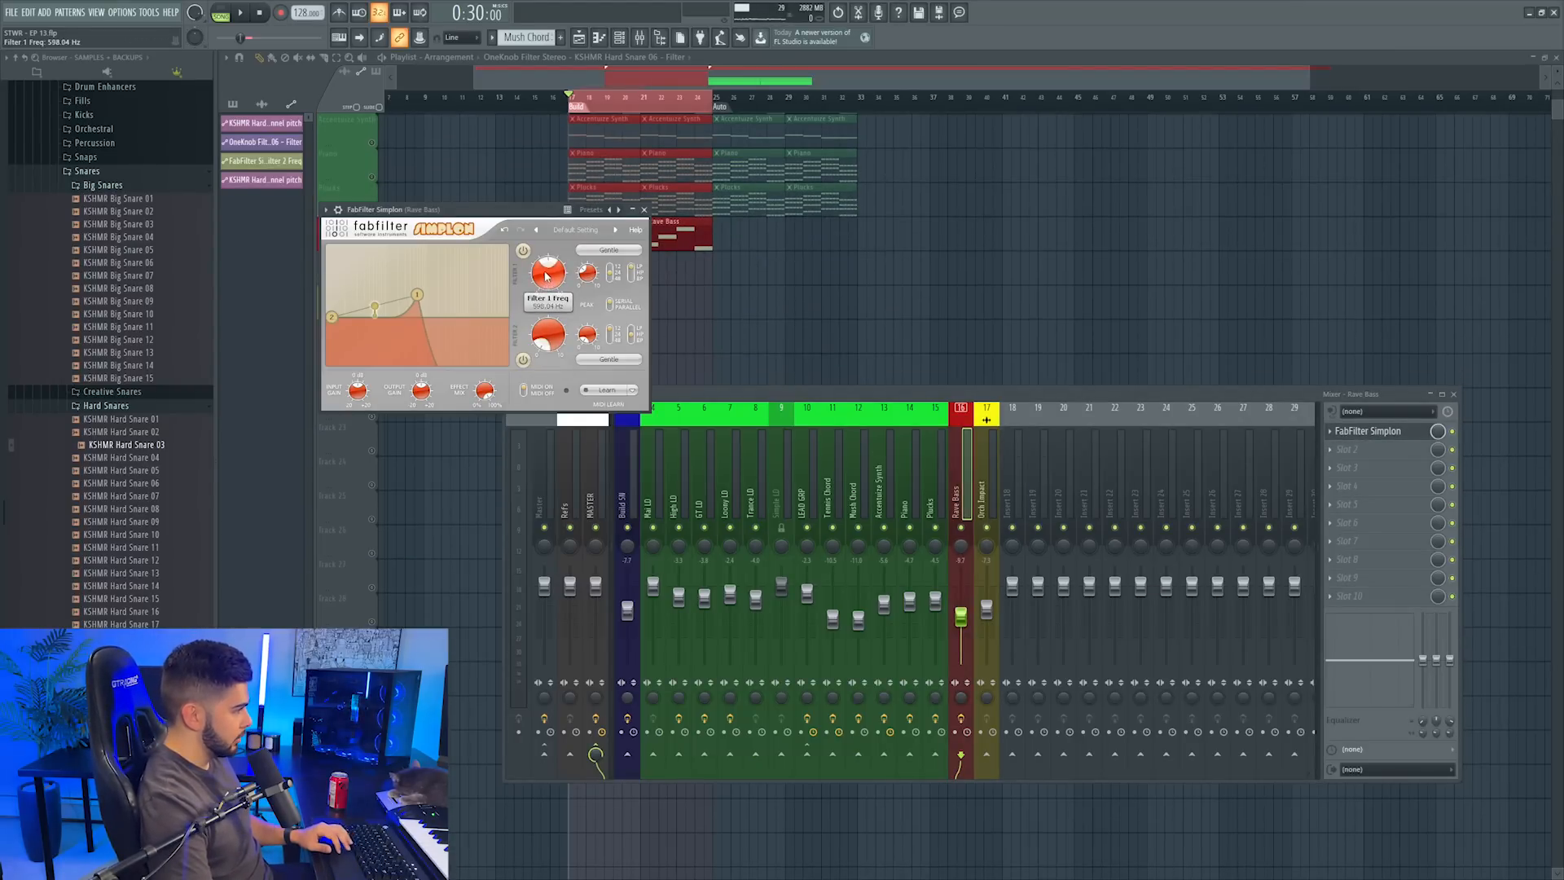
{"action": "left_click", "coordinate": [154, 14]}
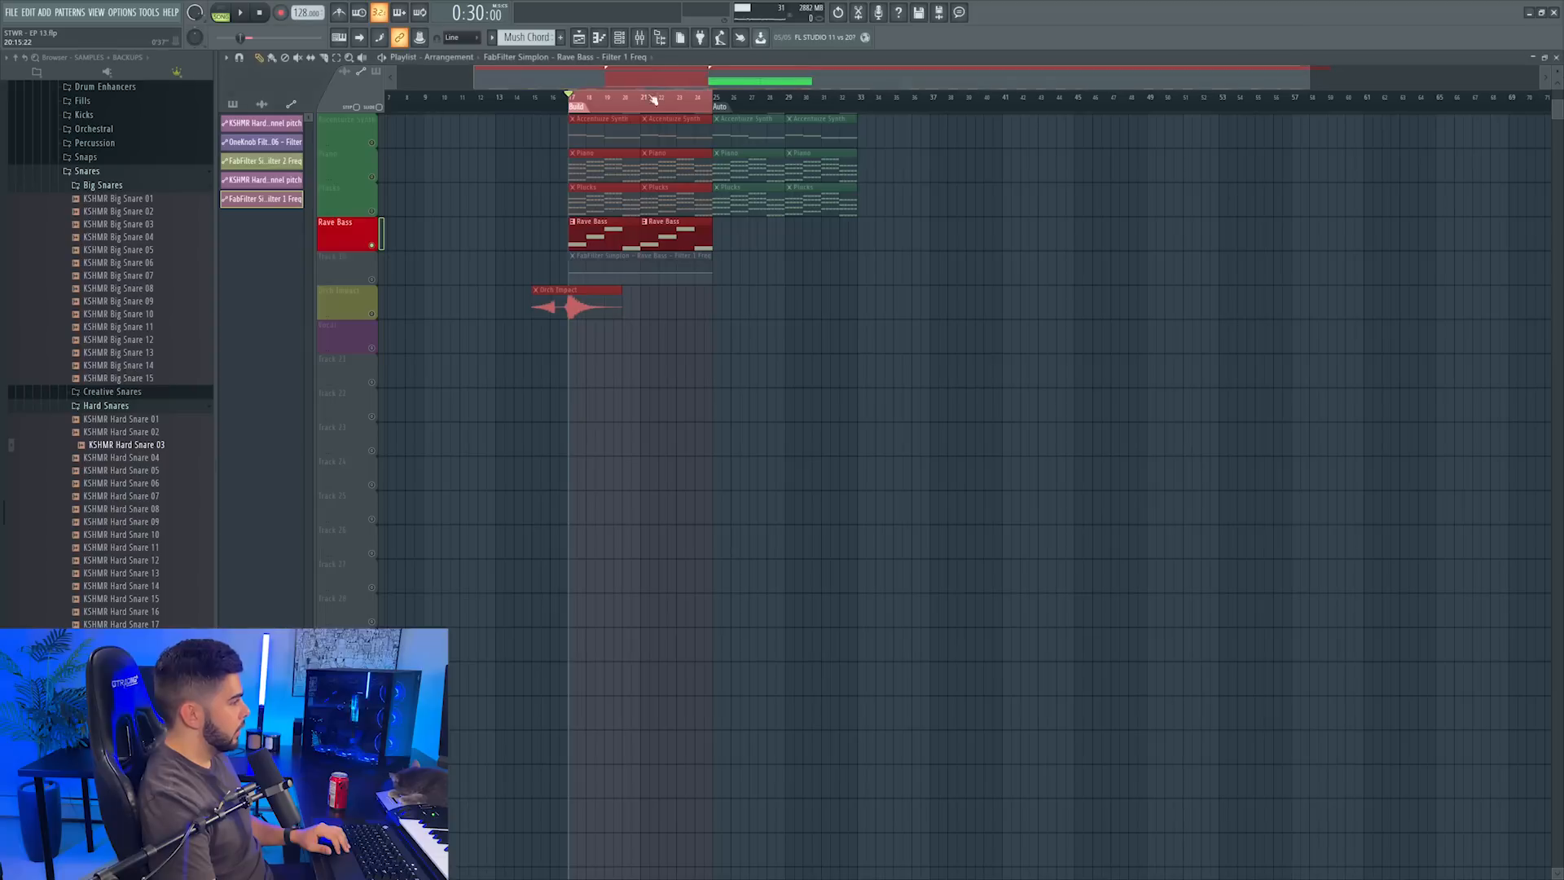
{"action": "scroll", "coordinate": [615, 105], "scroll_direction": "up", "scroll_amount": 4}
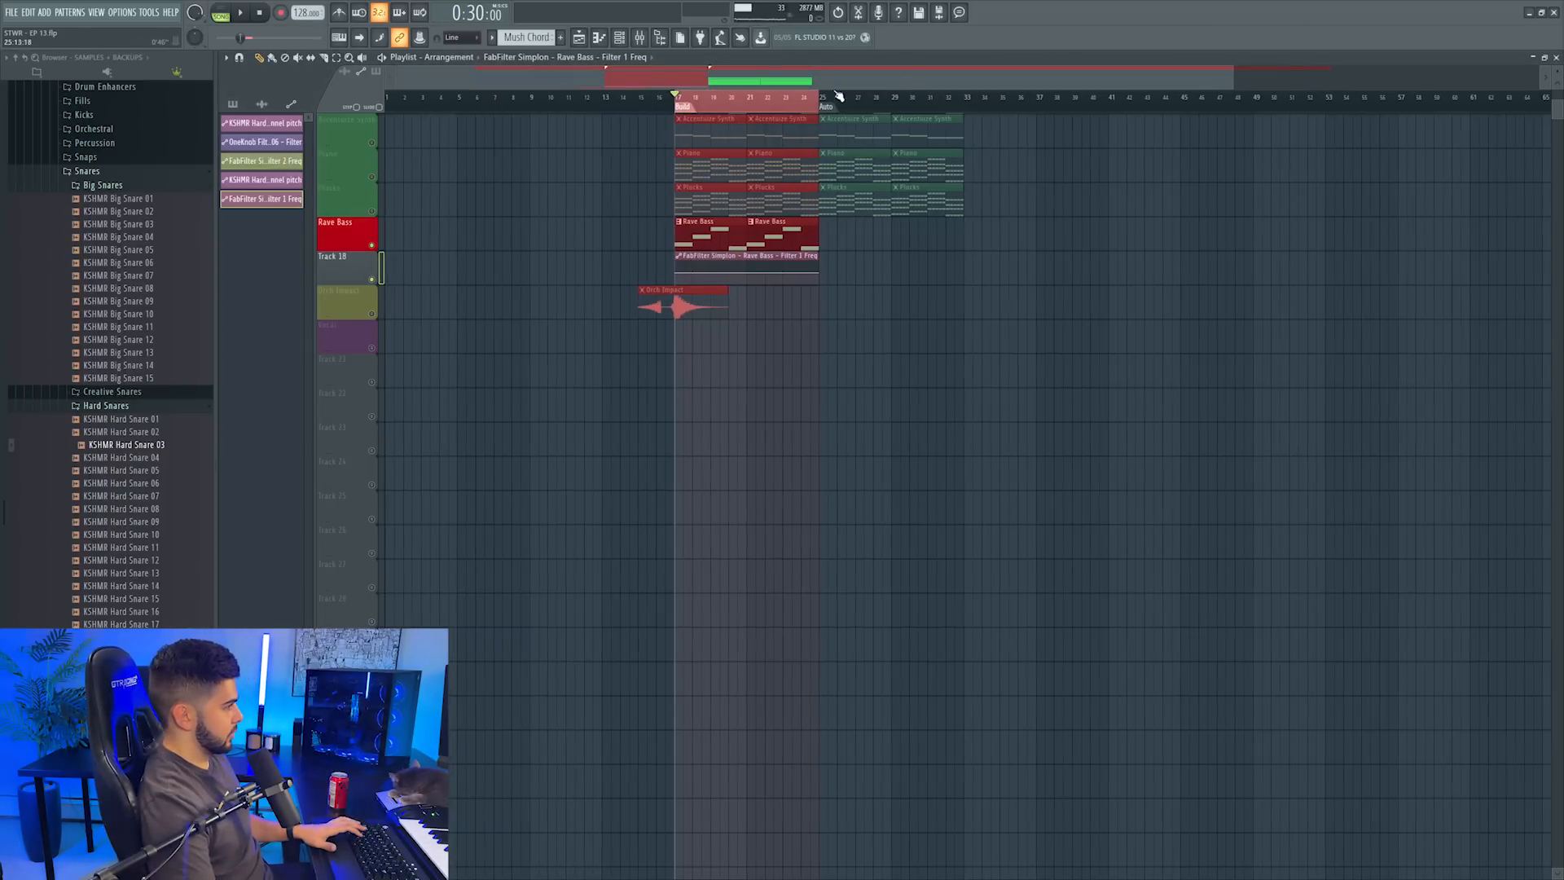
{"action": "key", "text": "space"}
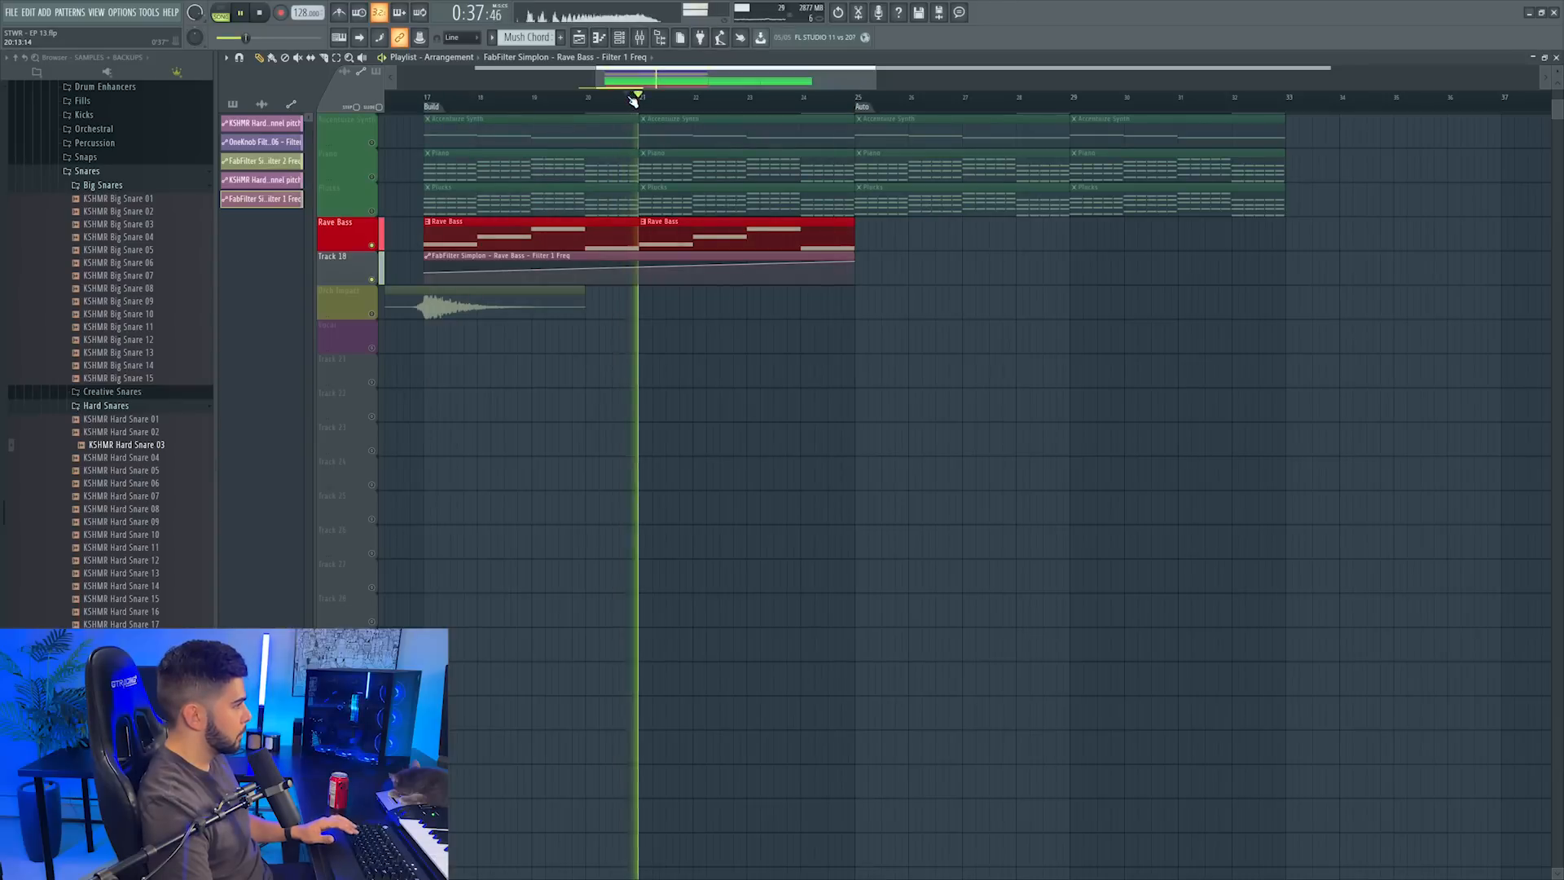
{"action": "left_click", "coordinate": [724, 103]}
Insert a track below Rave Bass and automate Simplon's Filter 2 Freq across the Build section, rising from bar 21 to bar 25
{"action": "right_click", "coordinate": [373, 260]}
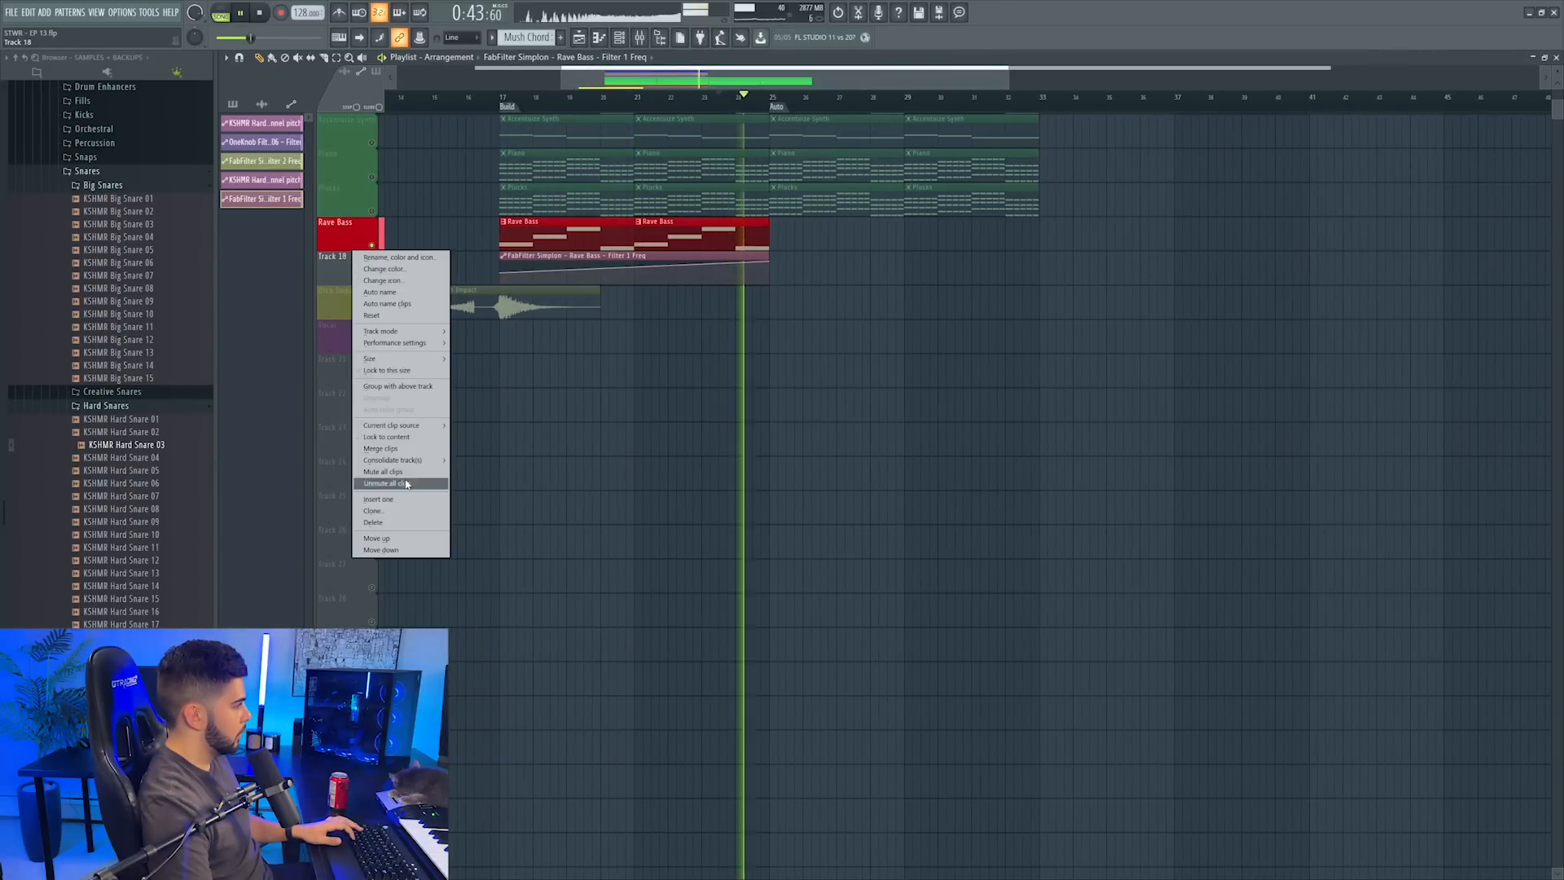
{"action": "left_click", "coordinate": [399, 484]}
{"action": "key", "text": "space"}
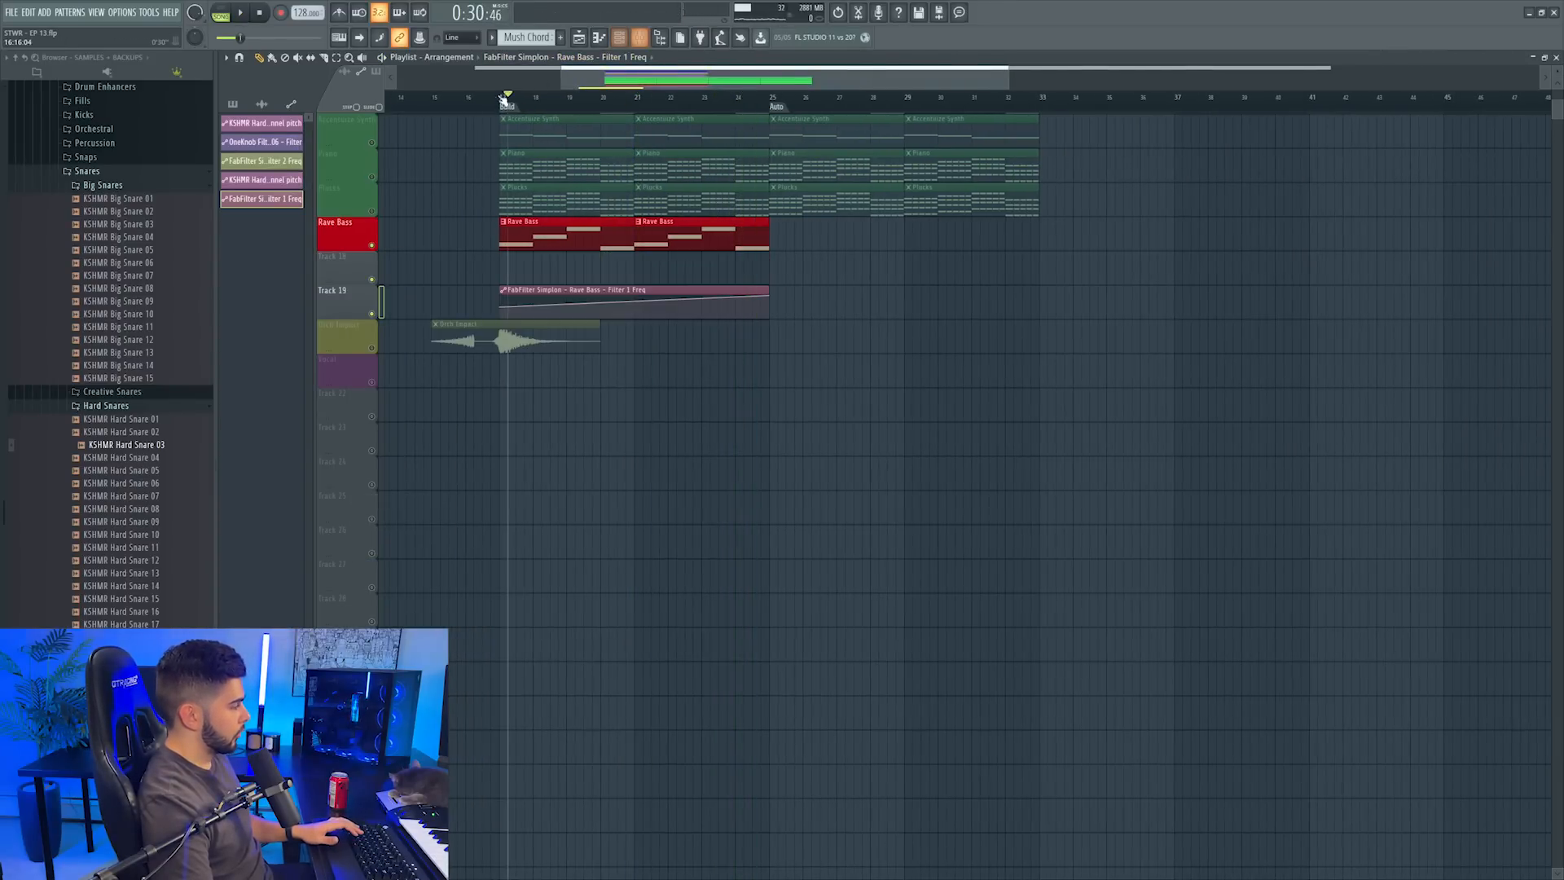
{"action": "double_click", "coordinate": [515, 109]}
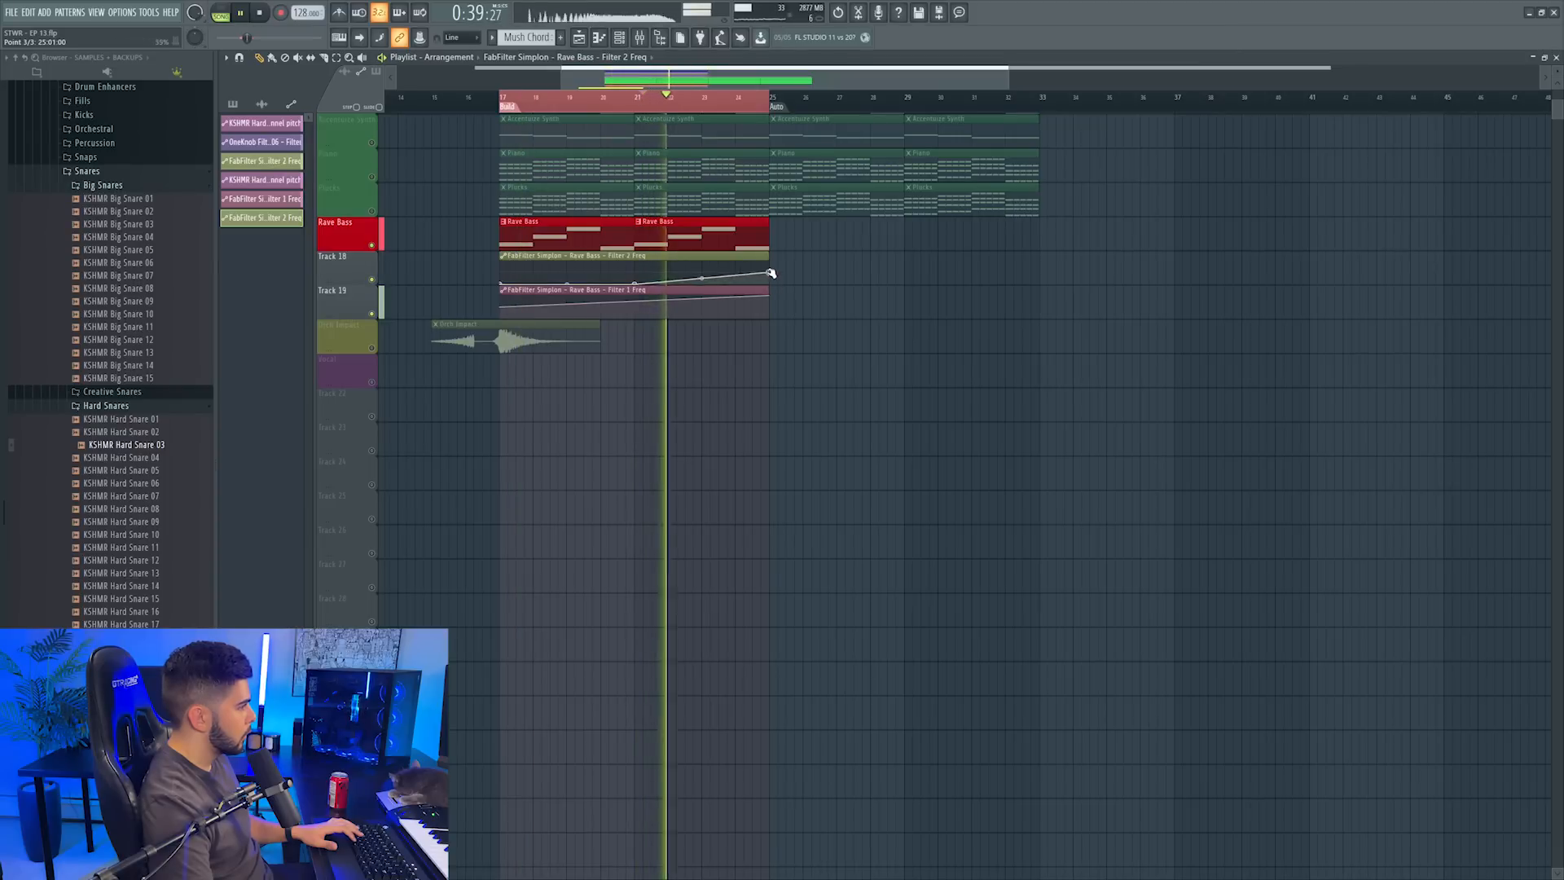
{"action": "left_click", "coordinate": [732, 107]}
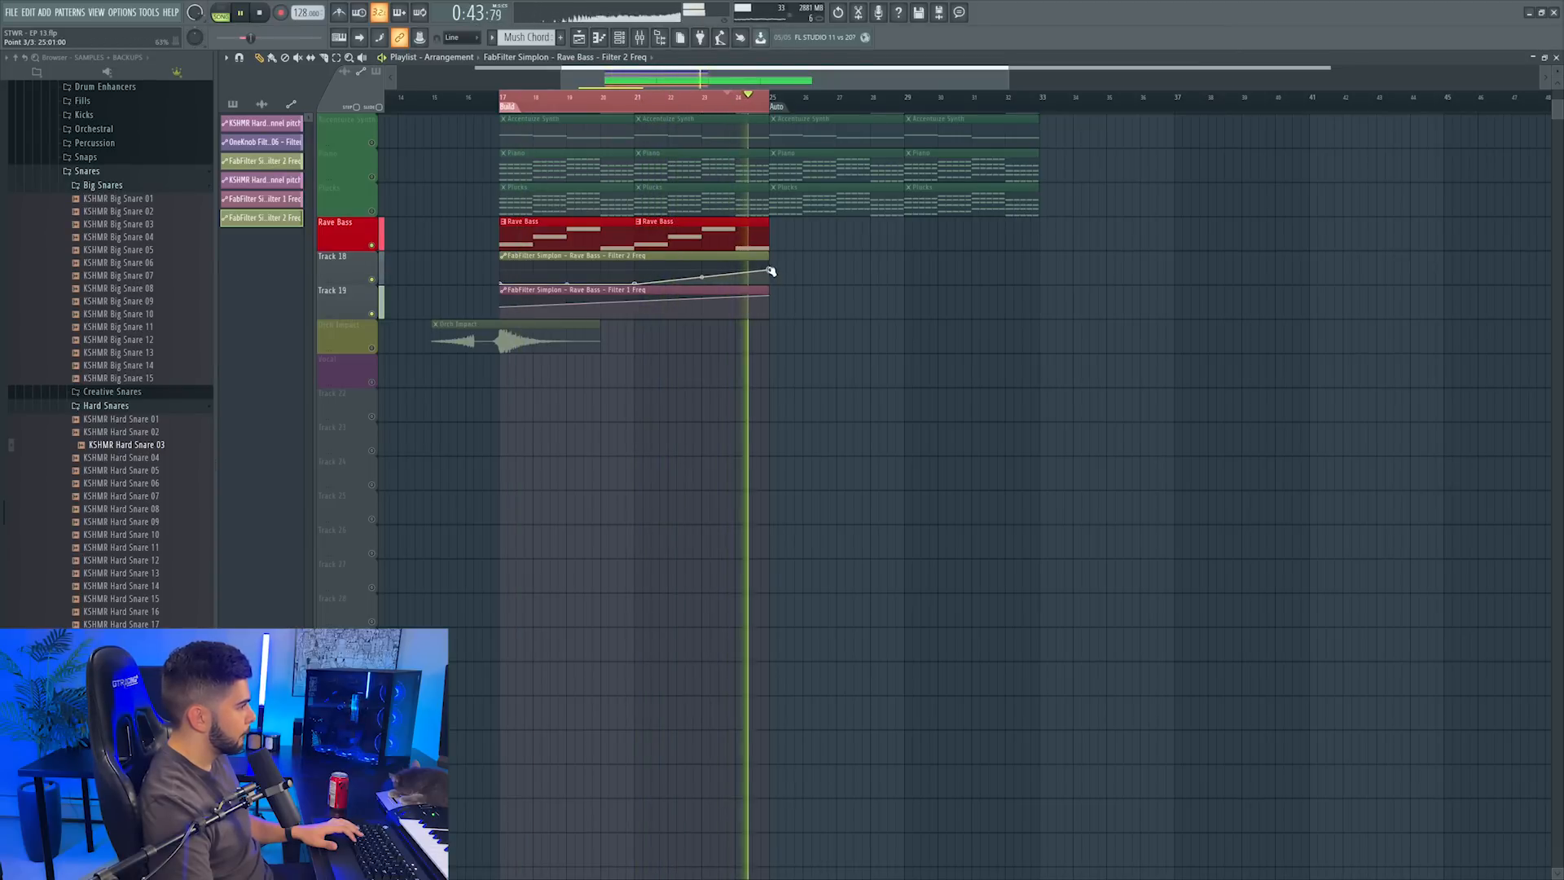
{"action": "key", "text": "space"}
Group the two Simplon automation tracks under Rave Bass, unsolo the playlist tracks and play the full build
{"action": "key", "text": "ctrl+z"}
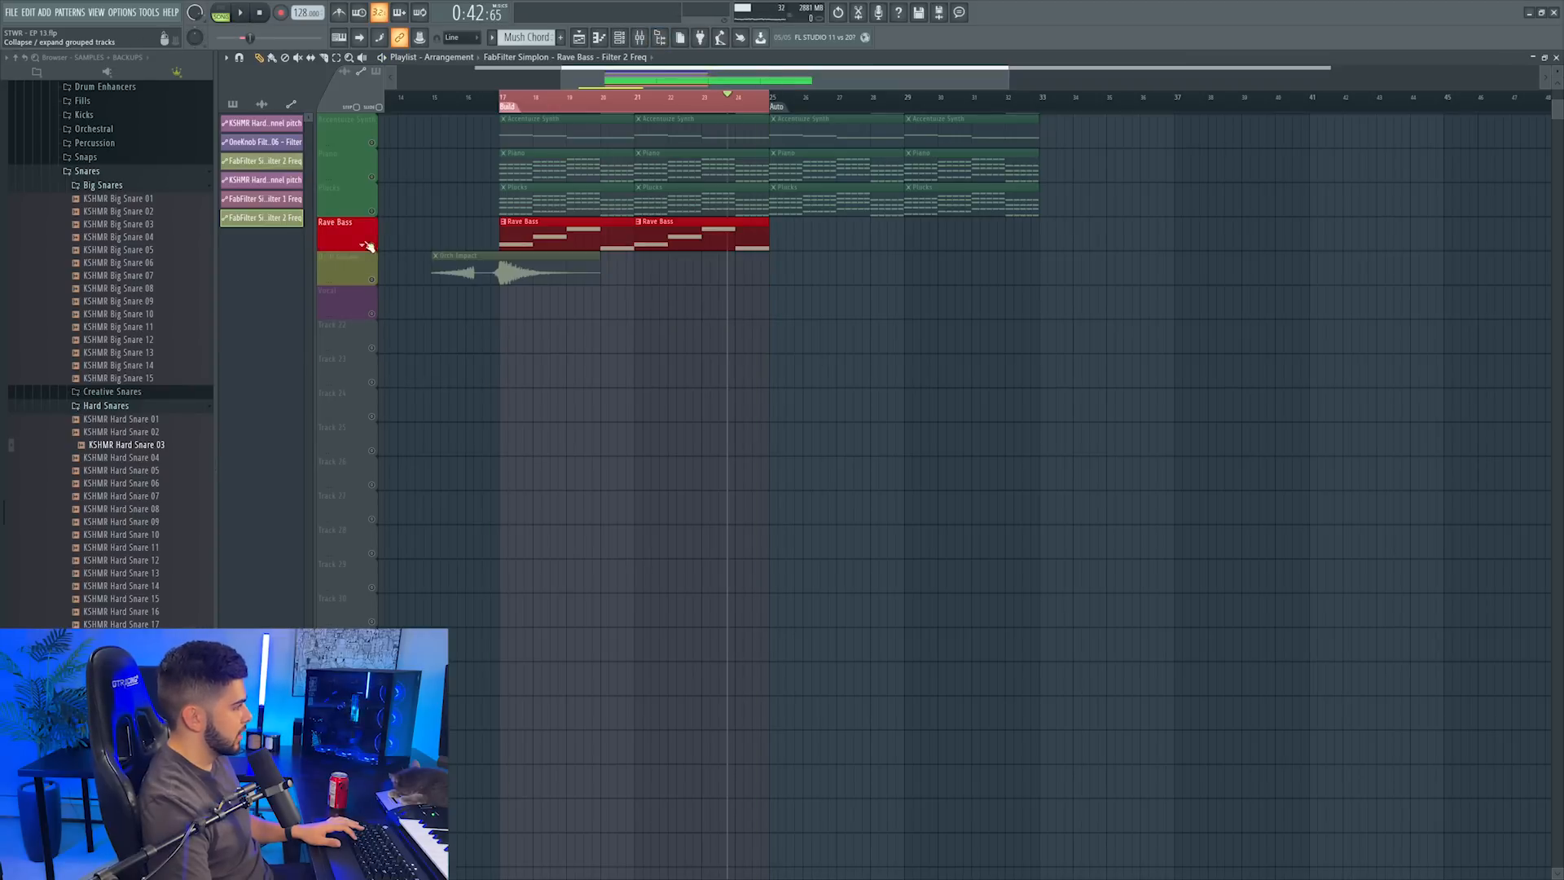
{"action": "right_click", "coordinate": [376, 184]}
{"action": "left_click", "coordinate": [382, 216]}
{"action": "left_click", "coordinate": [382, 216]}
{"action": "key", "text": "space"}
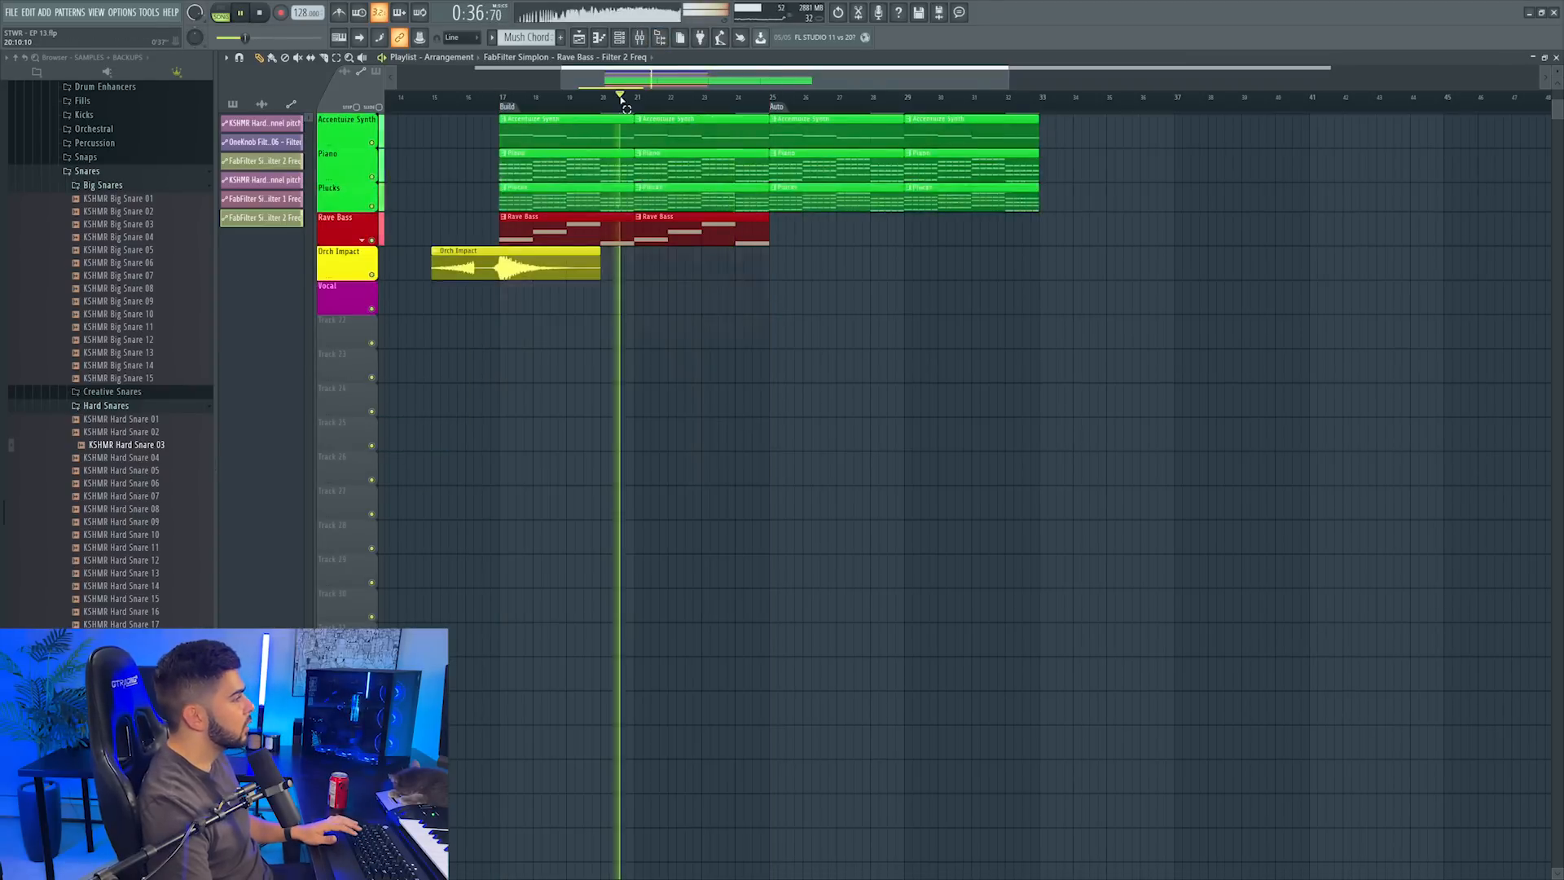
{"action": "scroll", "coordinate": [382, 236], "scroll_direction": "down", "scroll_amount": 2}
{"action": "key", "text": "ctrl+z"}
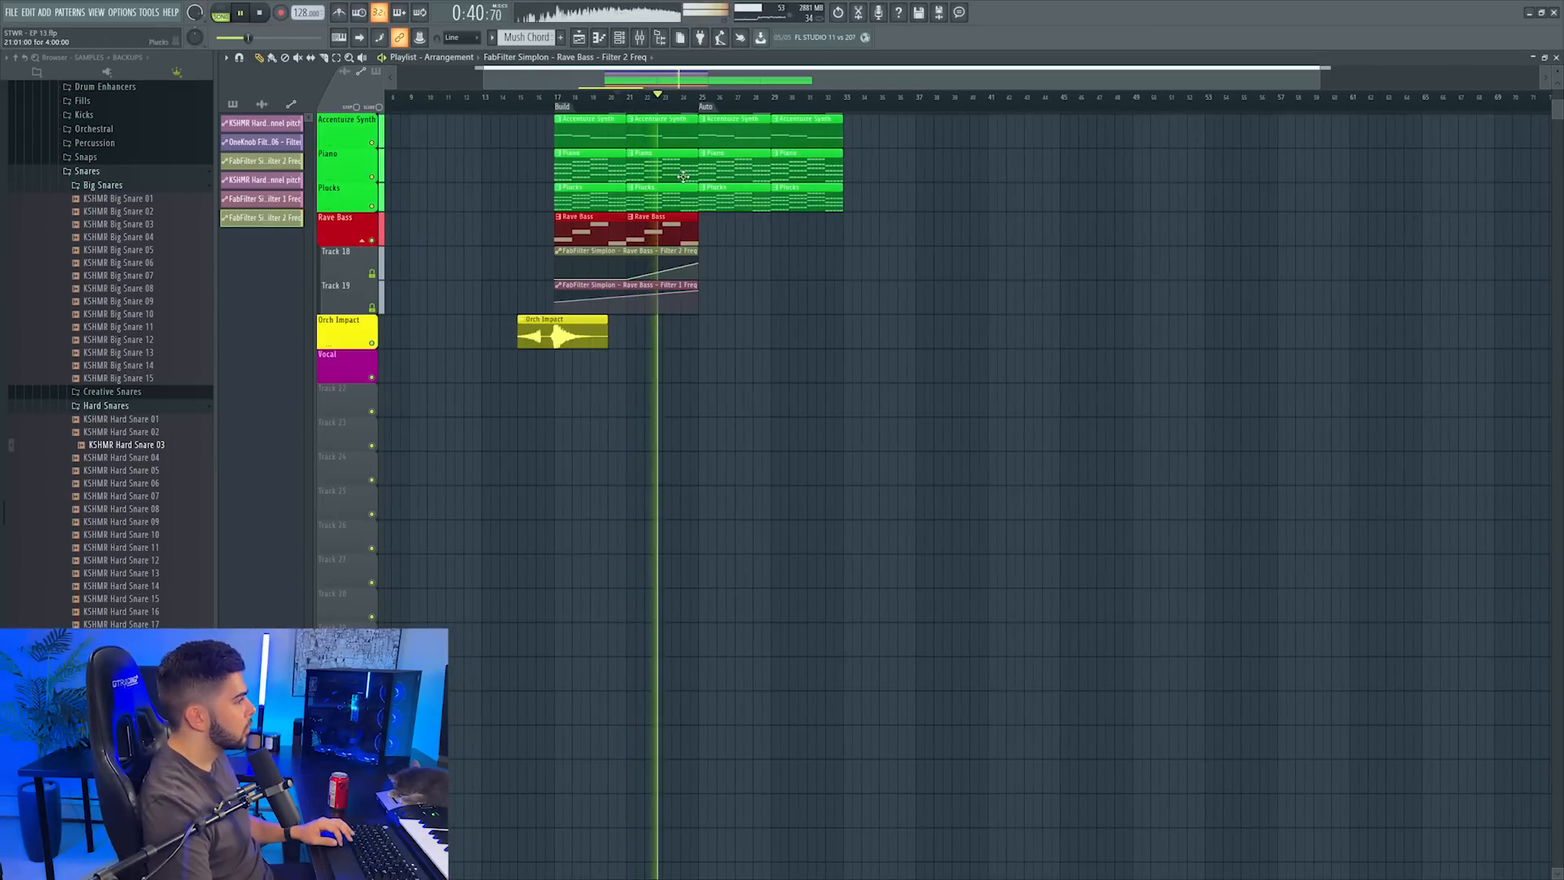
Load CLA-76 Stereo after Simplon on the Build SN mixer track, set its input to about -40.8 and audition the build
{"action": "scroll", "coordinate": [642, 233], "scroll_direction": "up", "scroll_amount": 4}
{"action": "key", "text": "space"}
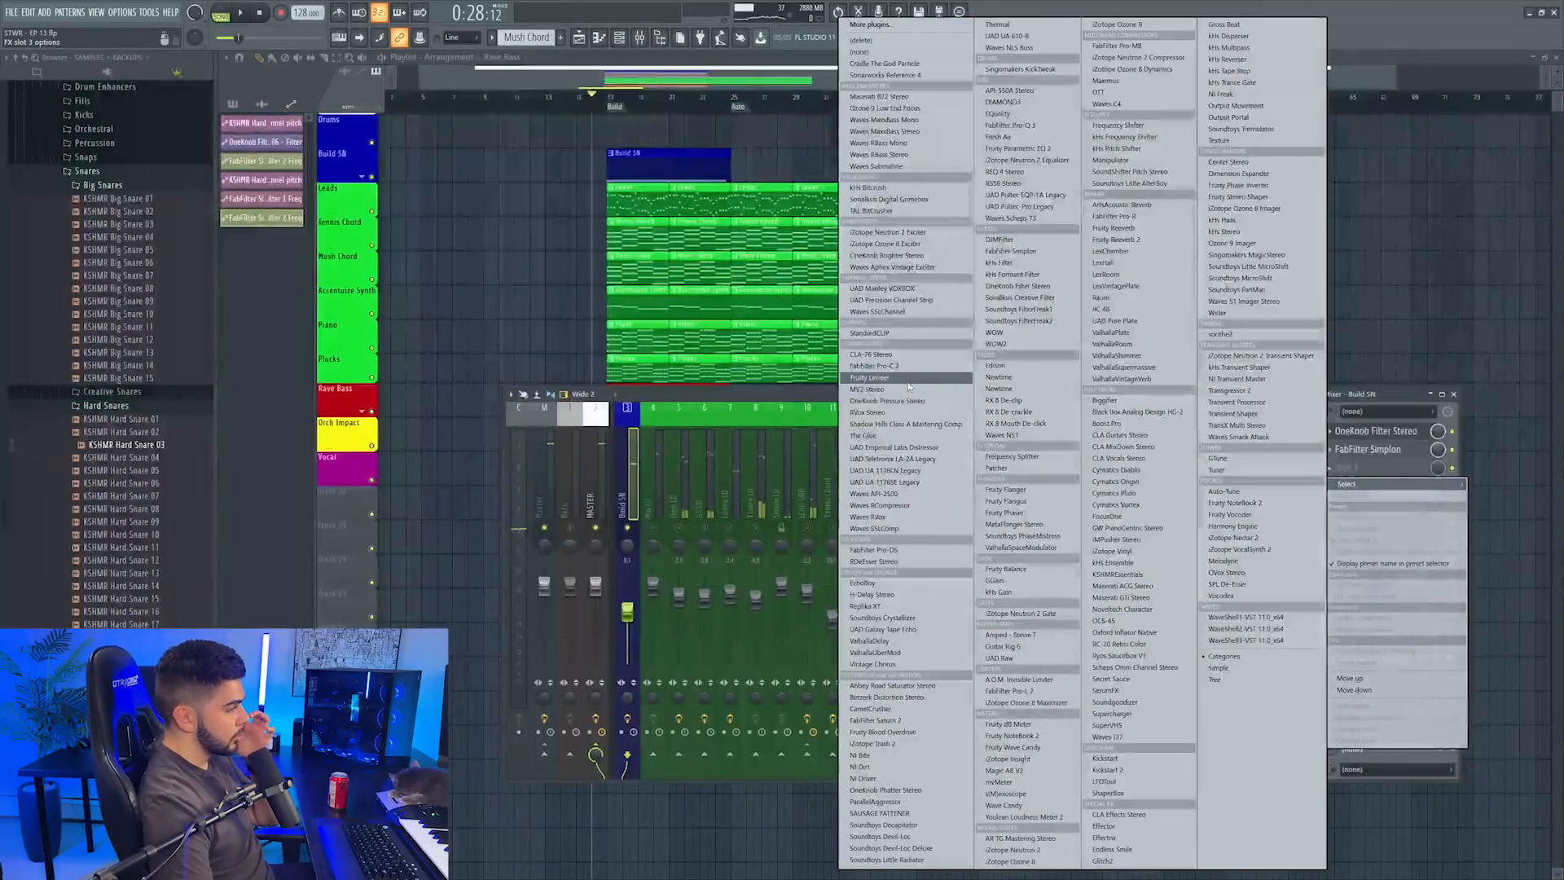
{"action": "left_click", "coordinate": [874, 354]}
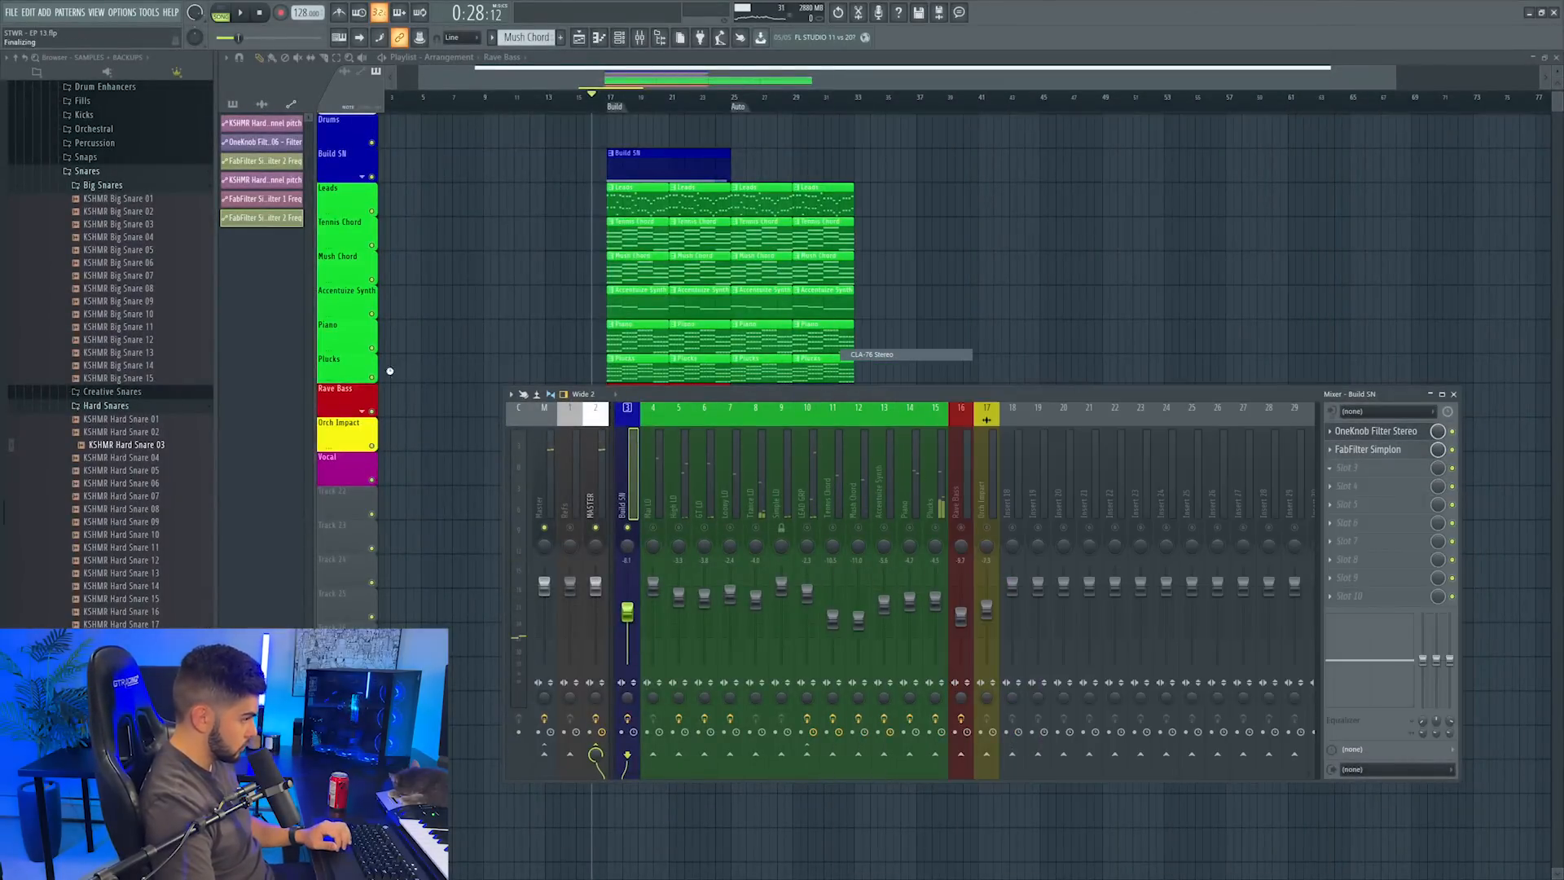
{"action": "right_click", "coordinate": [730, 253]}
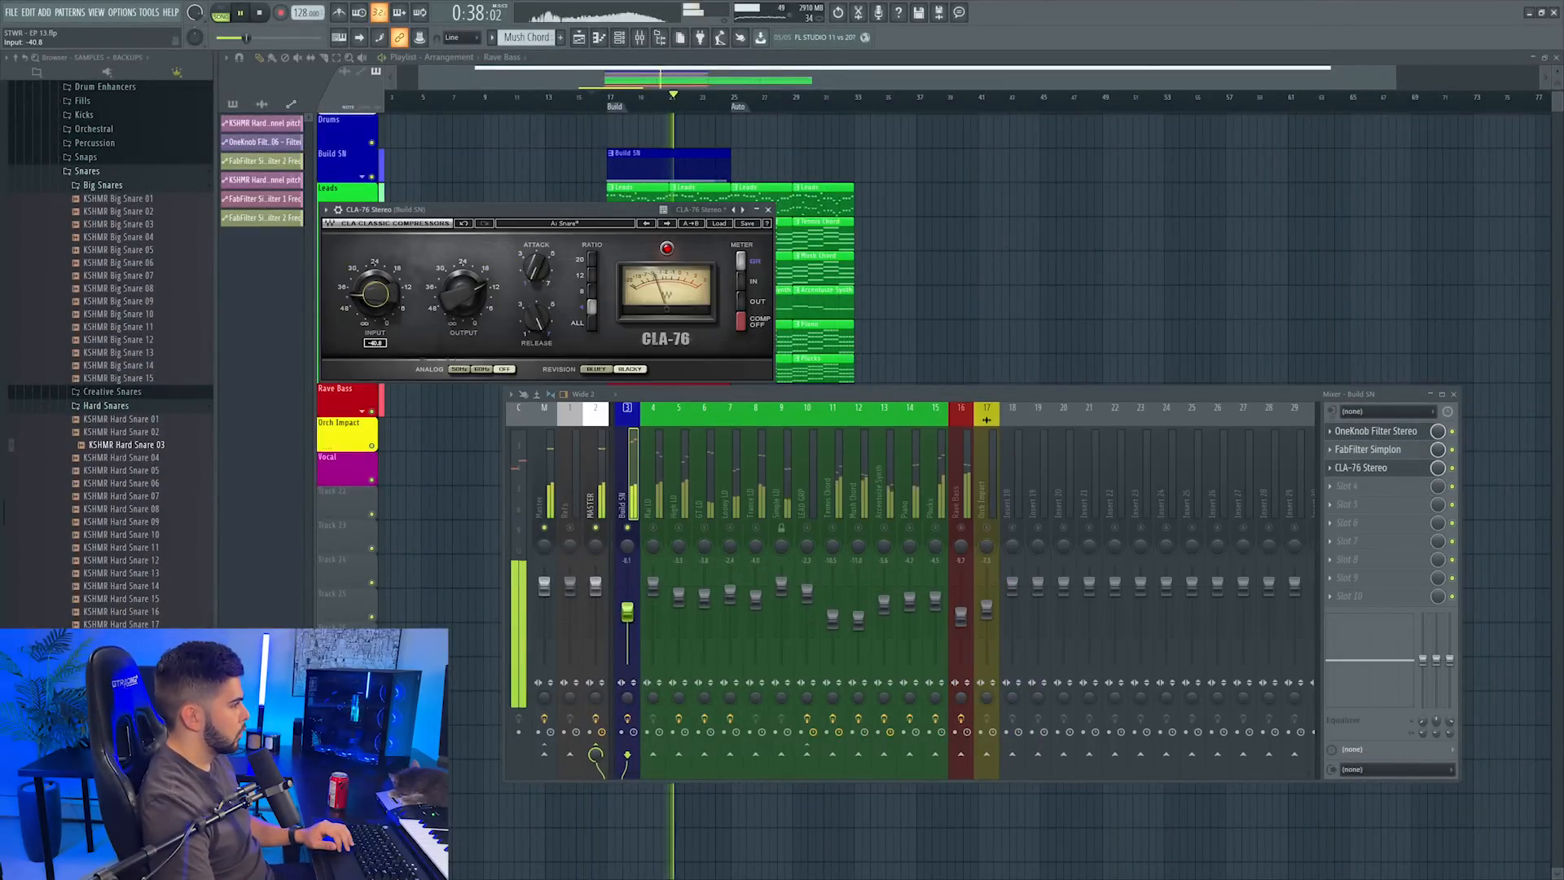
{"action": "right_click", "coordinate": [639, 525]}
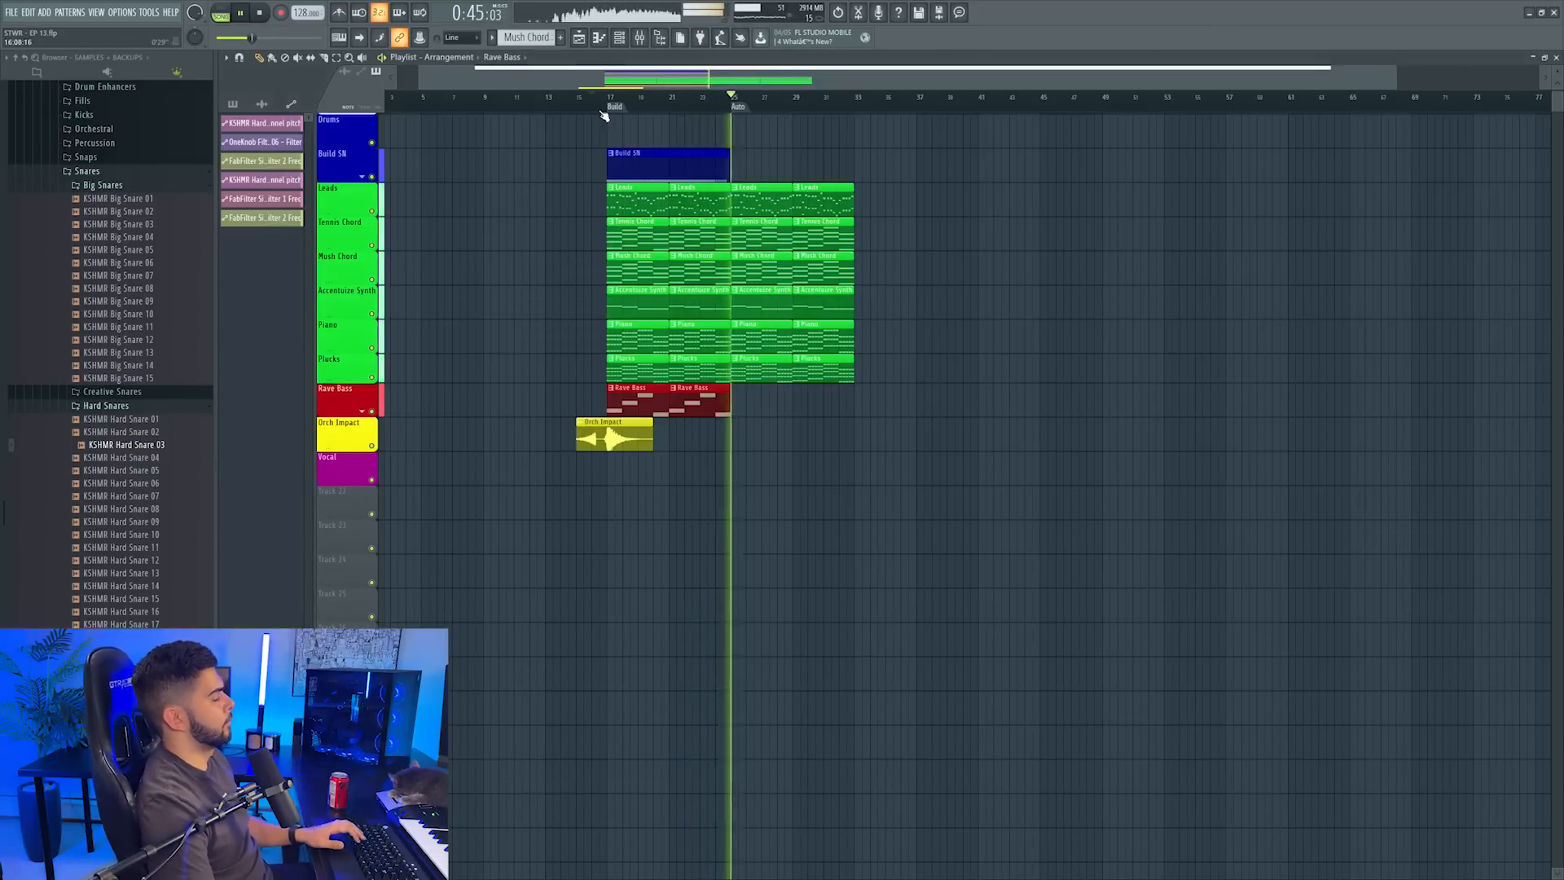
Create a new pattern for the KSHMR Tight Snare 01 sample and open its piano roll
{"action": "key", "text": "F6"}
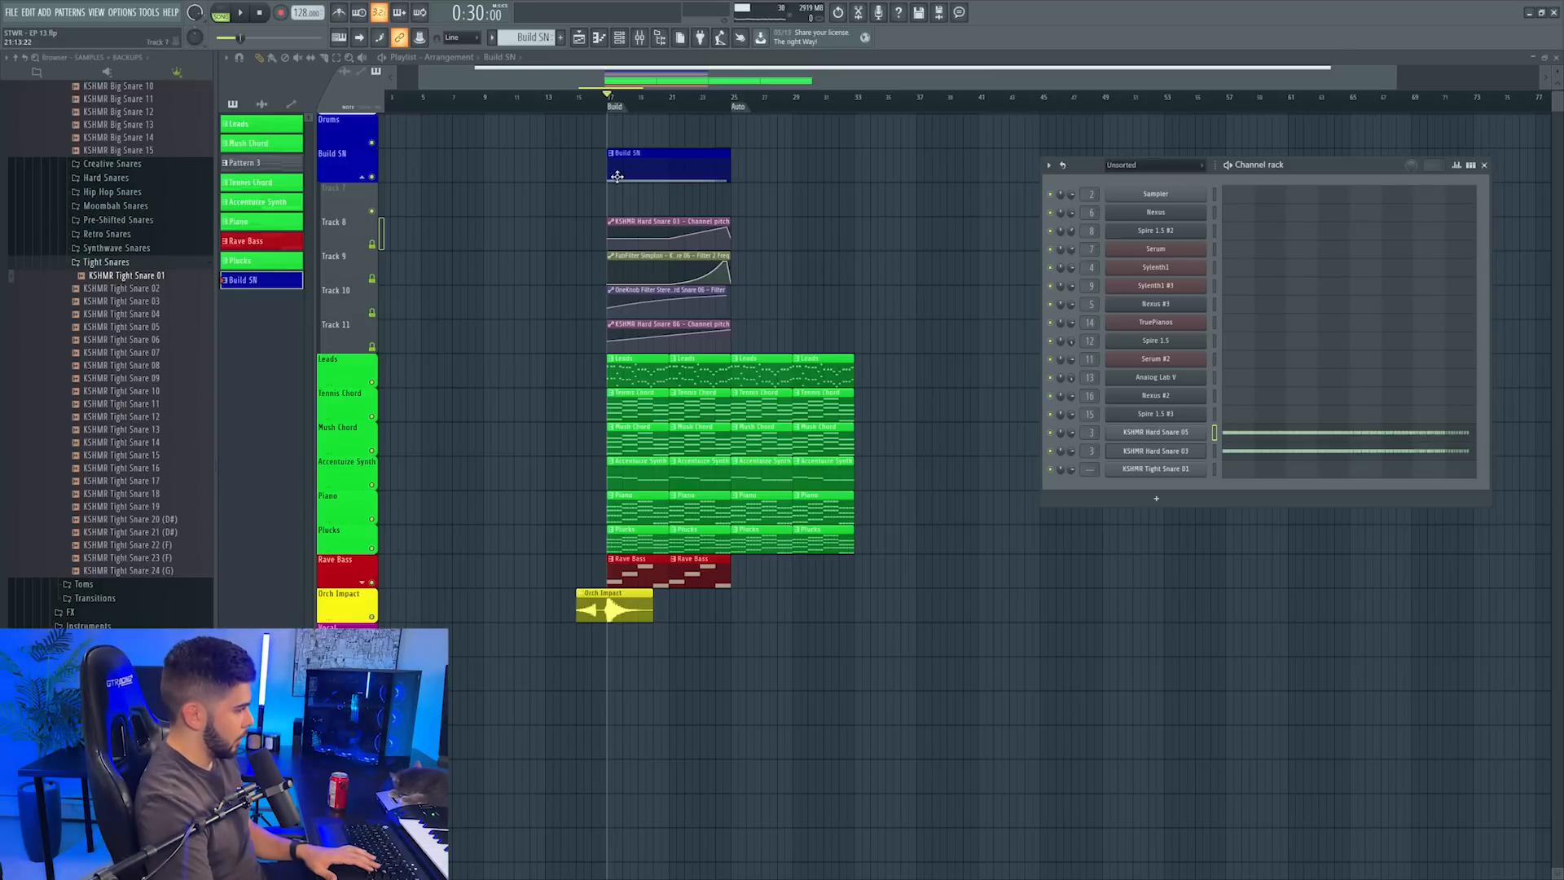
{"action": "key", "text": "F4"}
{"action": "key", "text": "F7"}
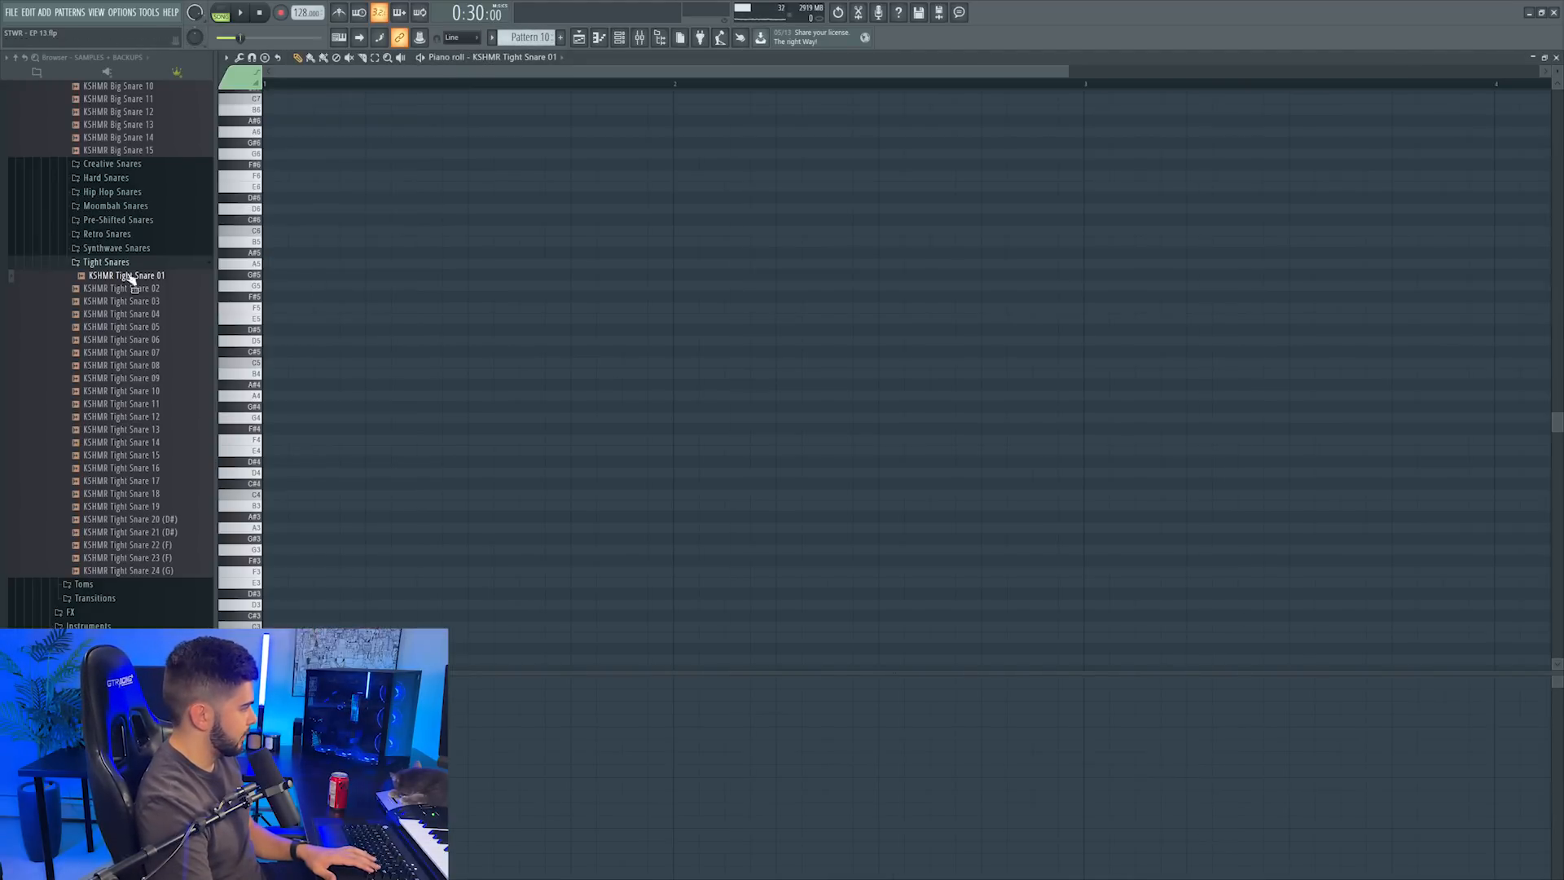
{"action": "left_click_drag", "start_coordinate": [276, 368], "coordinate": [333, 242]}
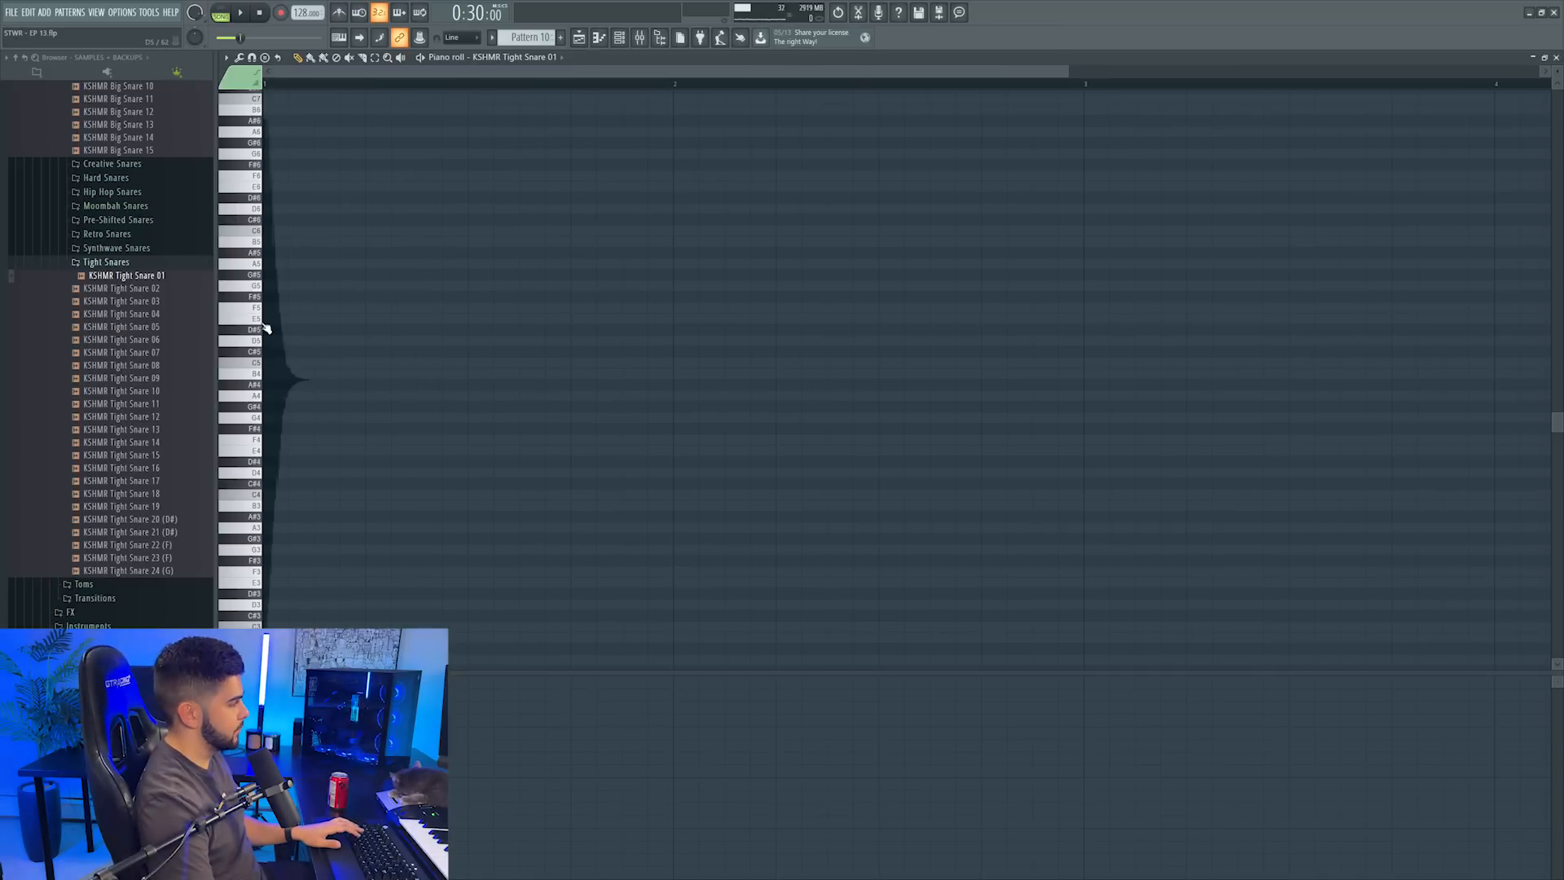
{"action": "left_click_drag", "start_coordinate": [313, 298], "coordinate": [310, 372]}
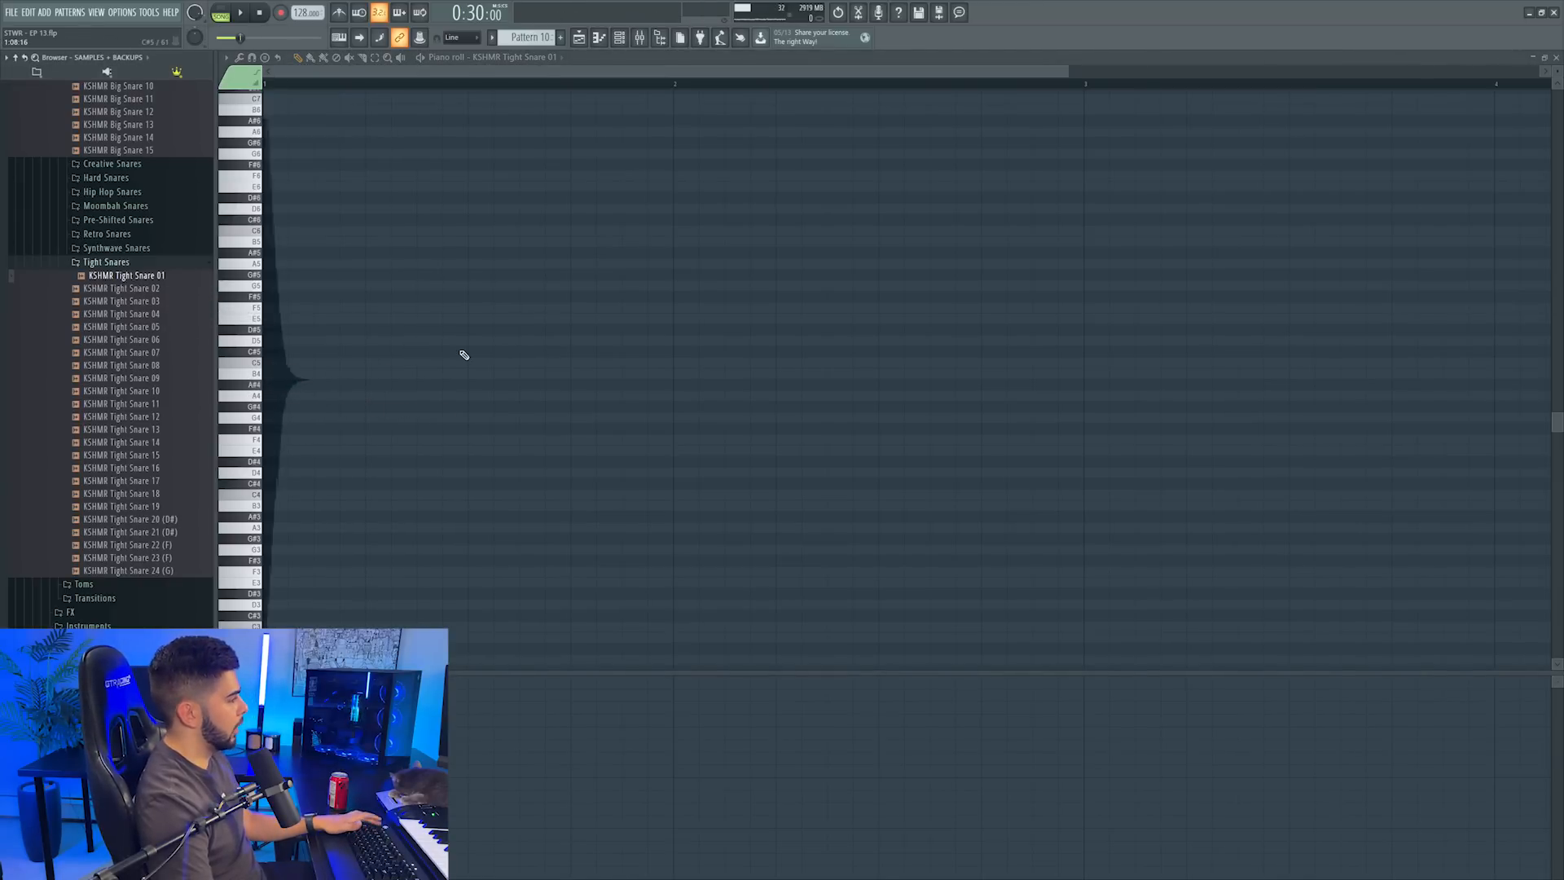
{"action": "left_click", "coordinate": [857, 418]}
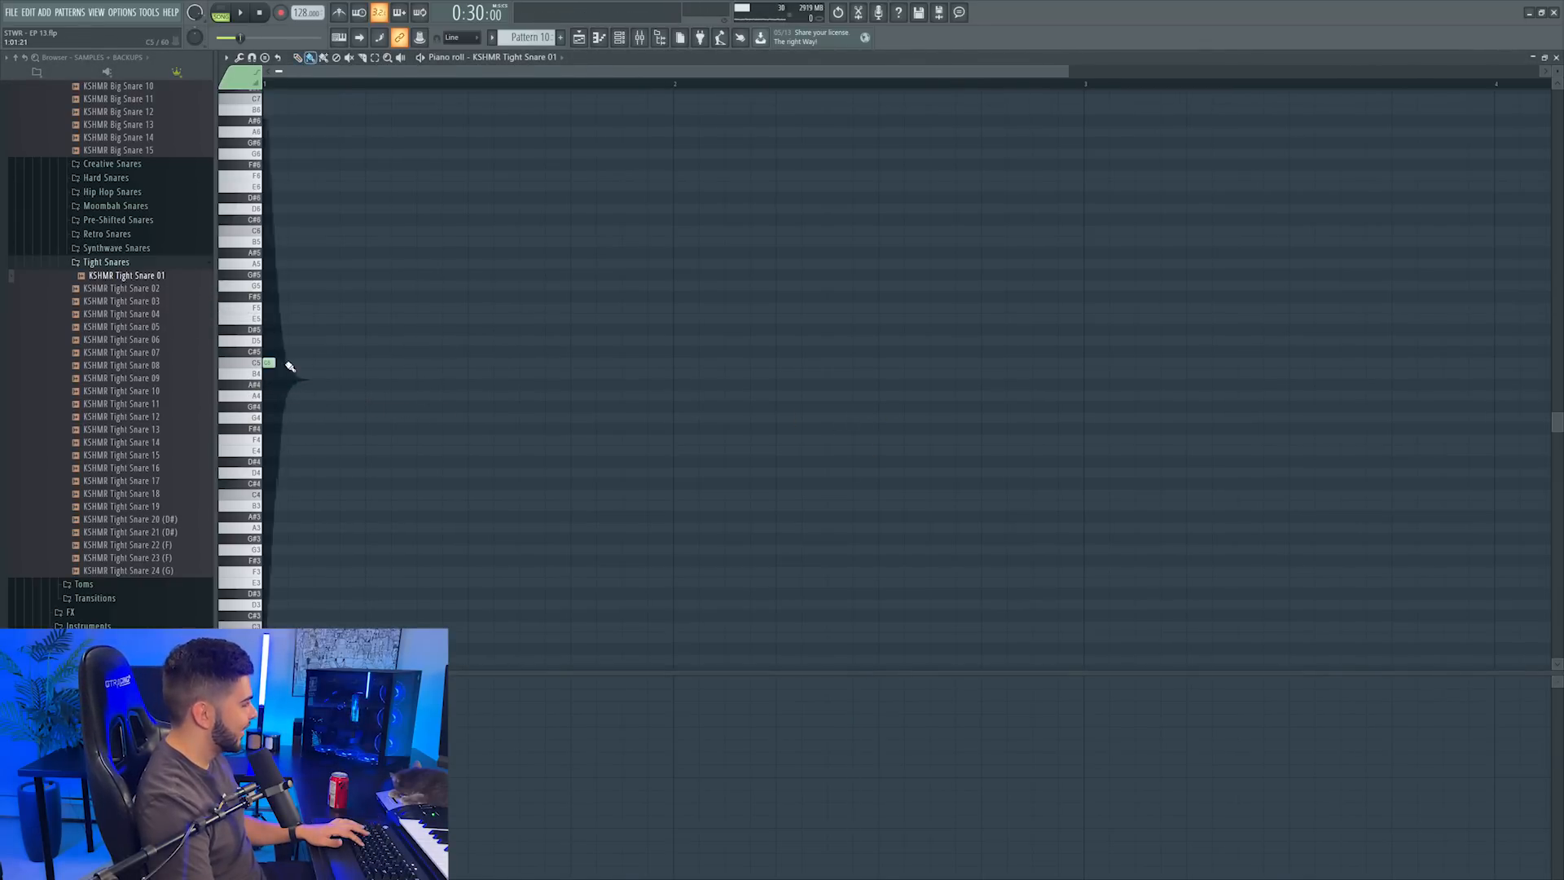
Paint a continuous run of sixteenth notes on C5 up to bar 8 and audition the fast snare roll
{"action": "left_click_drag", "start_coordinate": [290, 367], "coordinate": [1422, 405]}
{"action": "scroll", "coordinate": [981, 93], "scroll_direction": "down", "scroll_amount": 3}
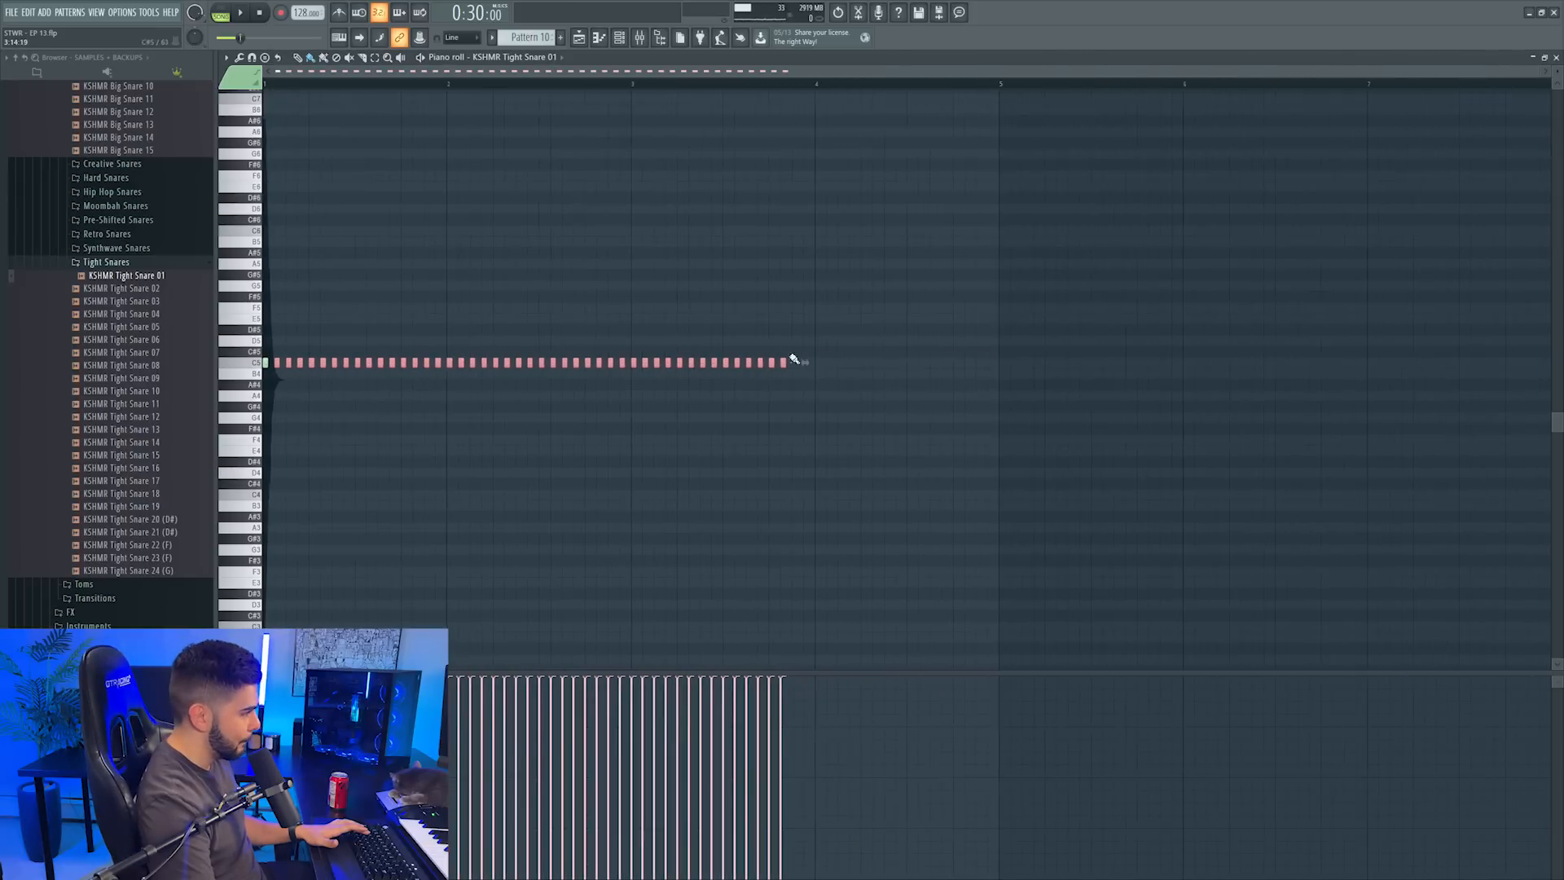
{"action": "left_click_drag", "start_coordinate": [796, 359], "coordinate": [1560, 396]}
{"action": "scroll", "coordinate": [1247, 87], "scroll_direction": "down", "scroll_amount": 2}
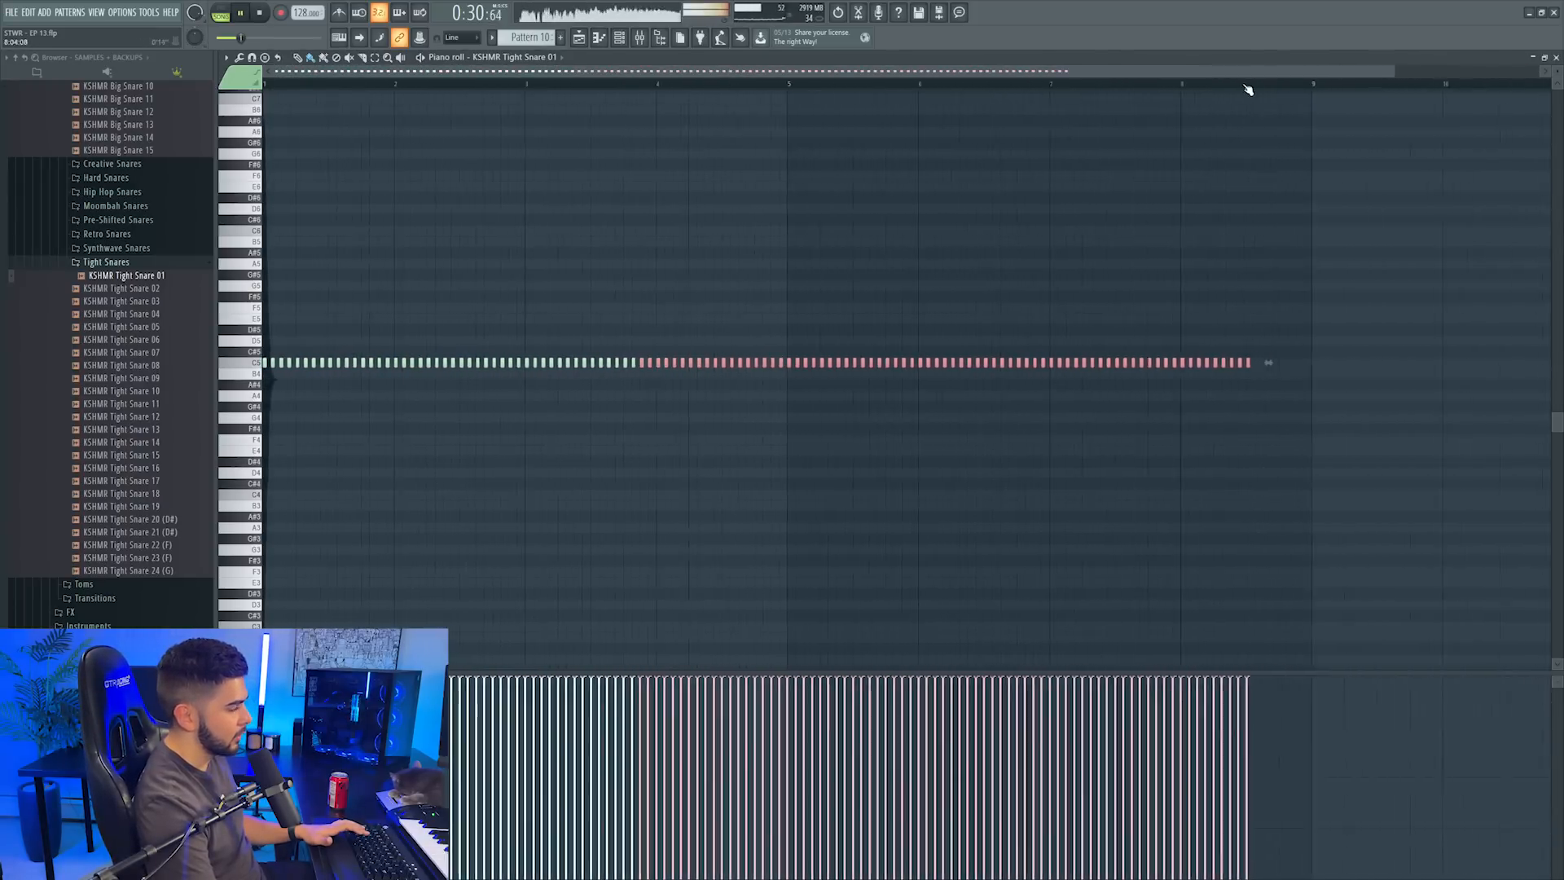
{"action": "key", "text": "space"}
{"action": "left_click_drag", "start_coordinate": [1118, 367], "coordinate": [1234, 367]}
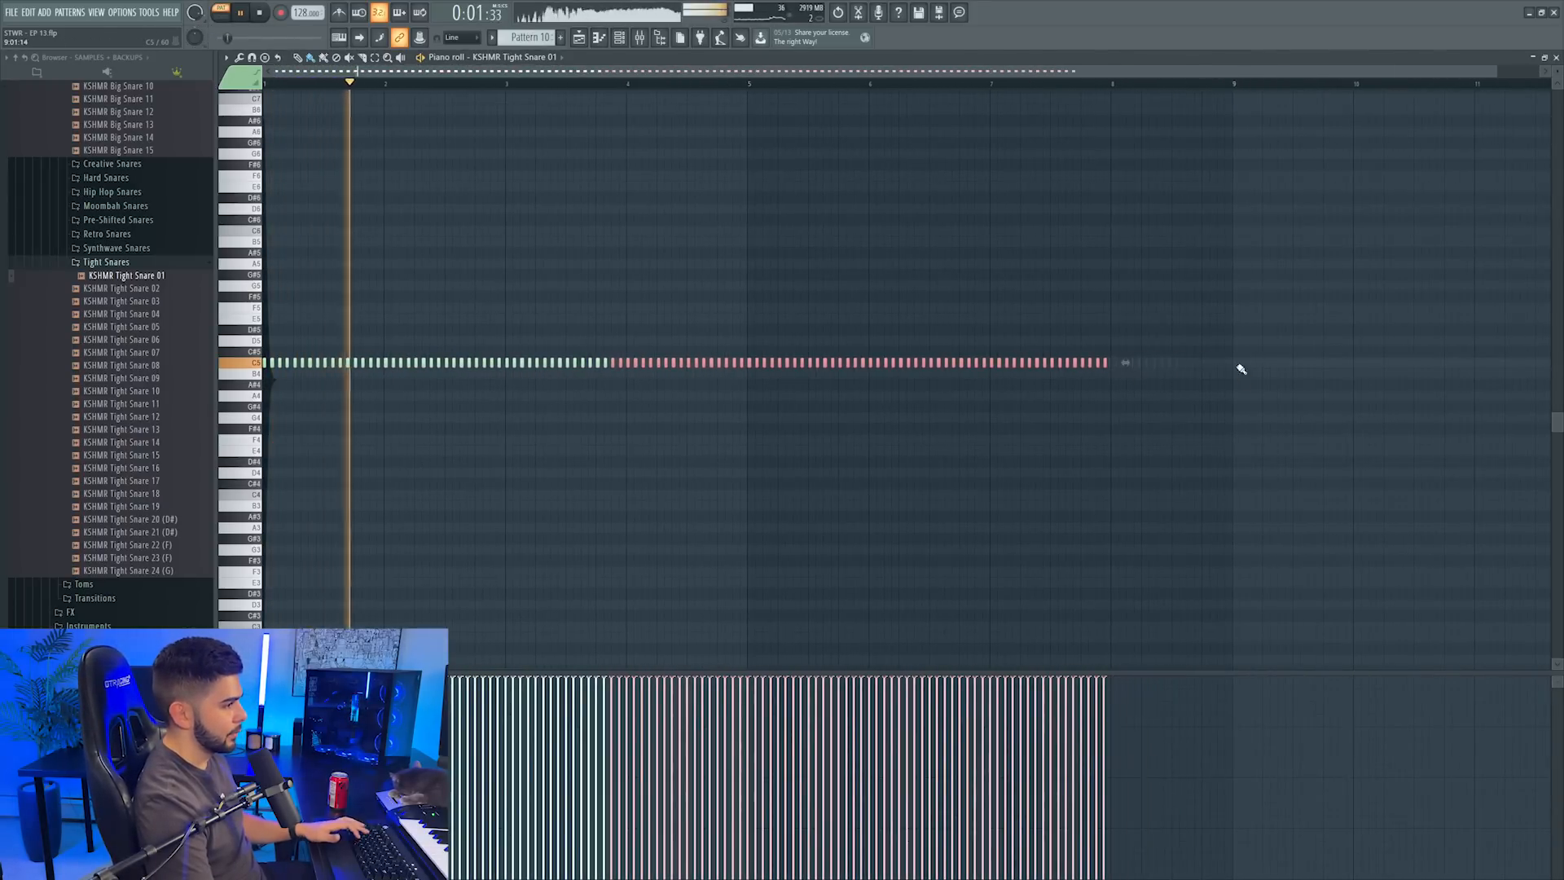
{"action": "scroll", "coordinate": [1027, 88], "scroll_direction": "down", "scroll_amount": 4}
{"action": "key", "text": "space"}
Automate the KSHMR Tight Snare 01 channel pitch on the track below Pattern 10 with a steady rise across the Build section
{"action": "key", "text": "F7"}
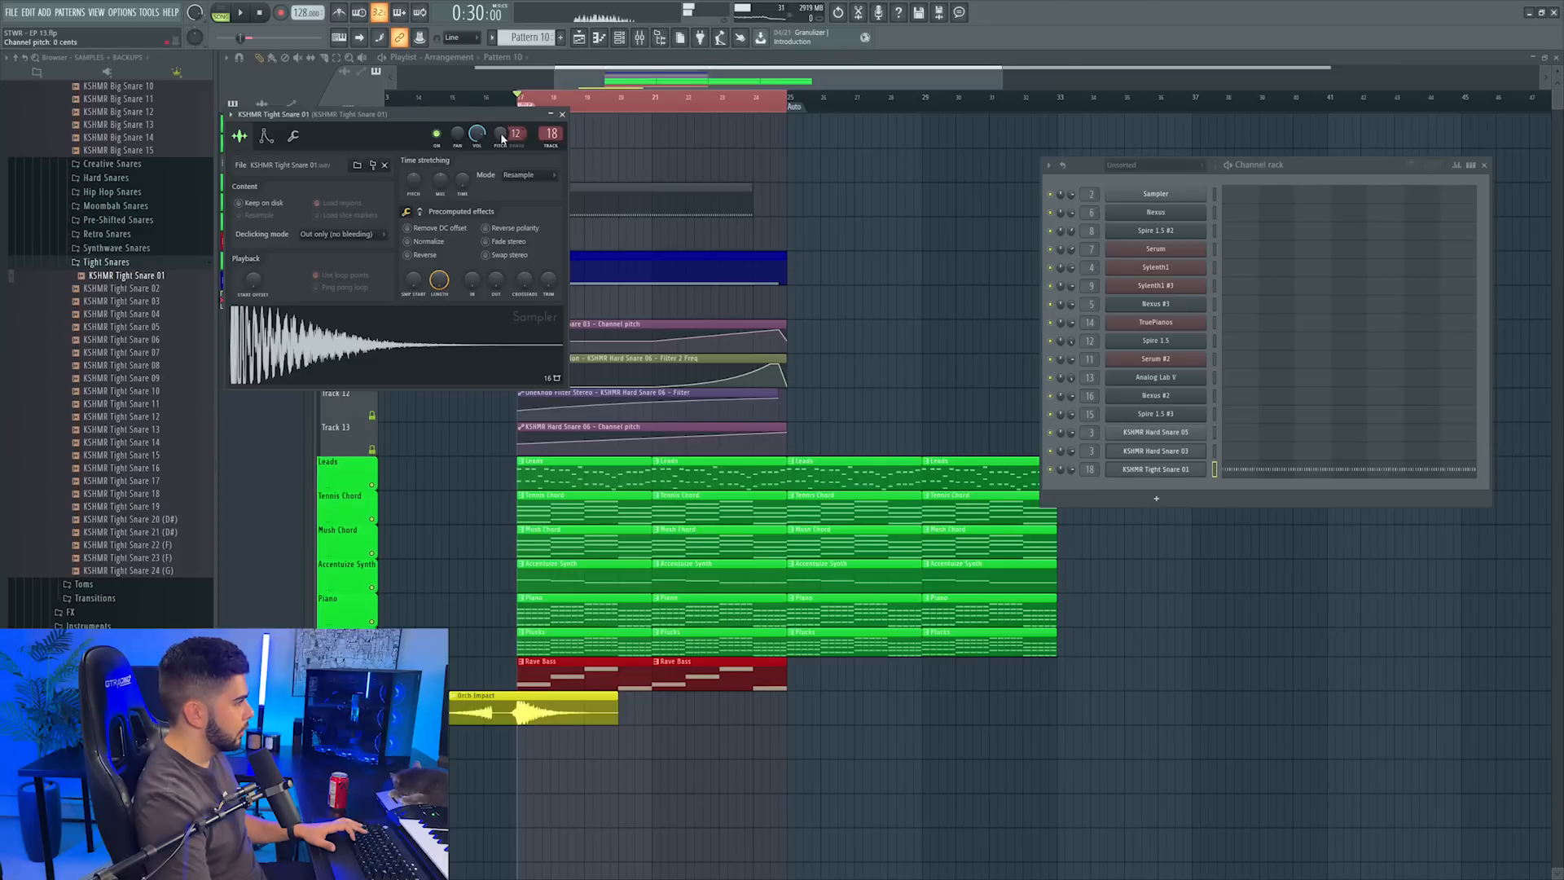
{"action": "right_click", "coordinate": [502, 137]}
{"action": "left_click", "coordinate": [557, 228]}
{"action": "left_click_drag", "start_coordinate": [761, 119], "coordinate": [767, 225]}
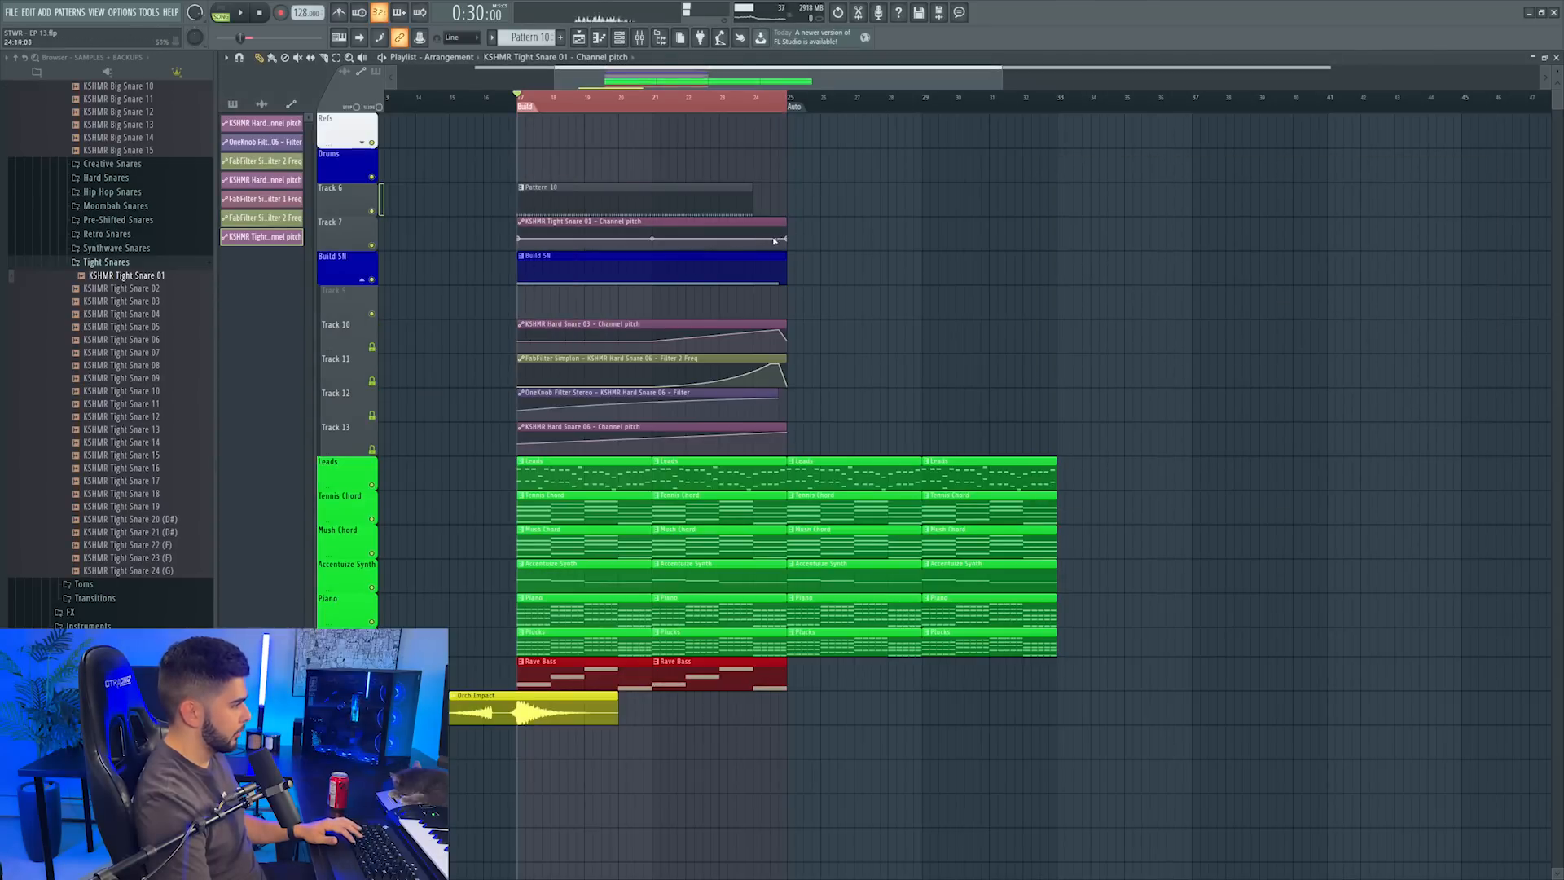
{"action": "key", "text": "space"}
Insert a track and automate Simplon's Filter 2 Freq for KSHMR Tight Snare 01, rising from bar 21 to a peak at bar 24
{"action": "right_click", "coordinate": [360, 218]}
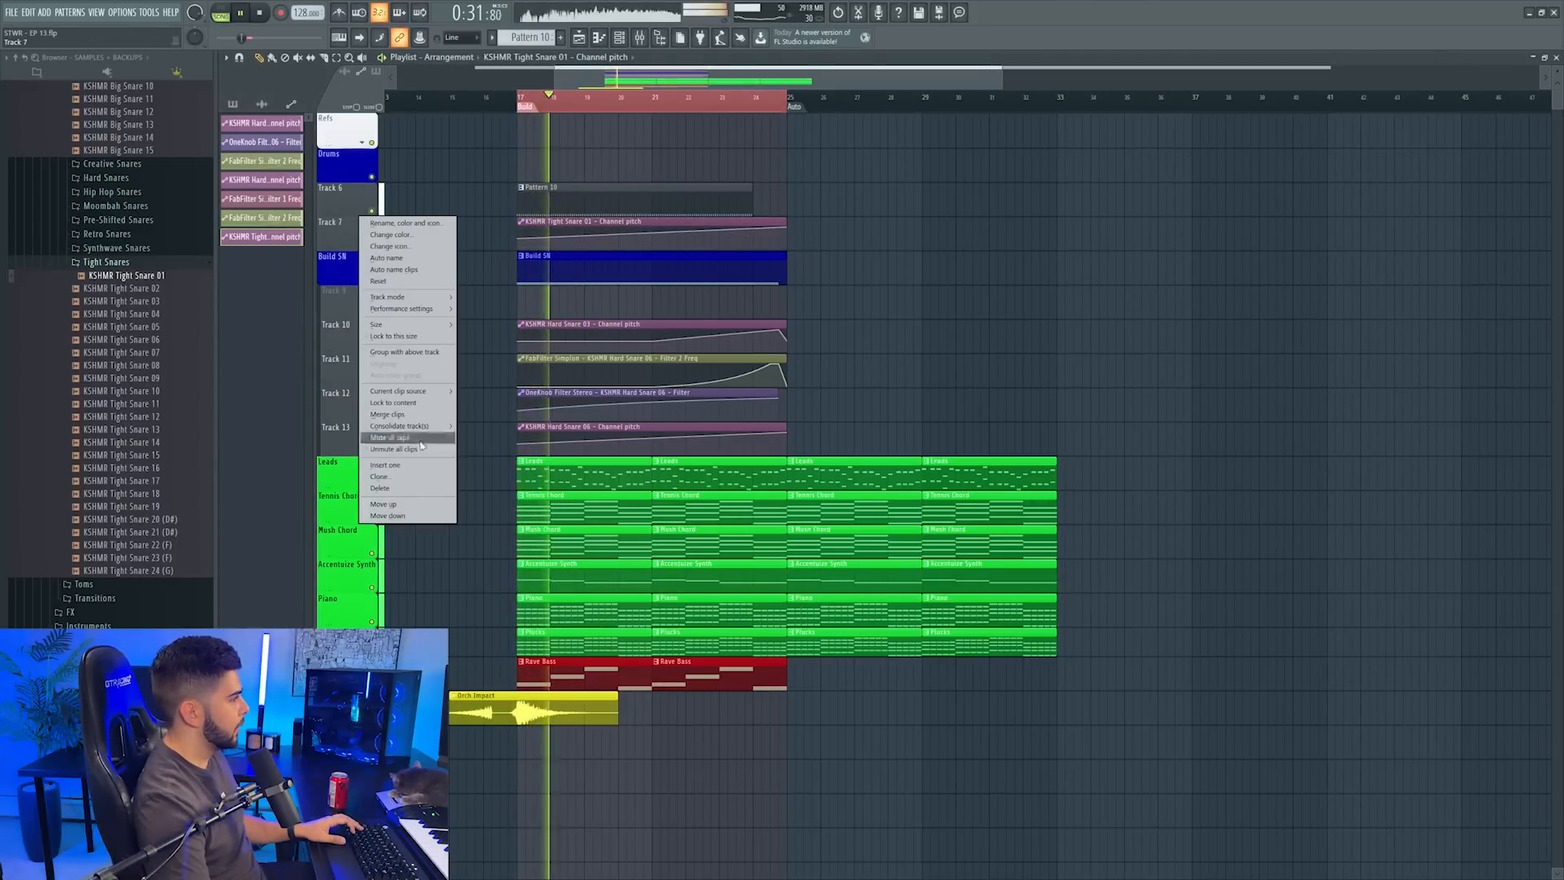
{"action": "left_click", "coordinate": [384, 465]}
{"action": "right_click", "coordinate": [357, 252]}
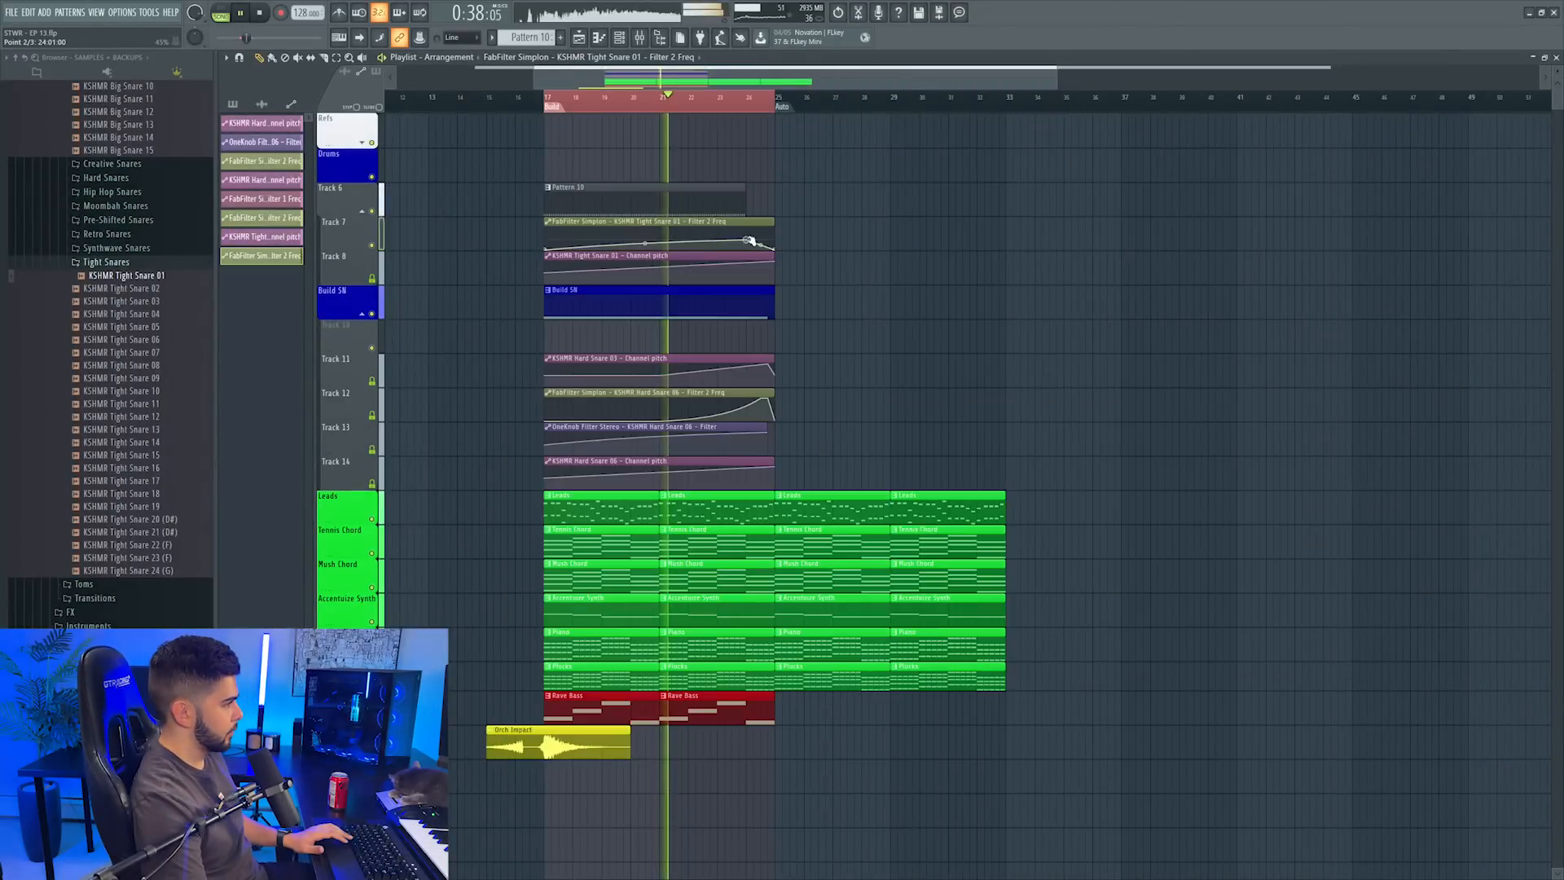
{"action": "left_click_drag", "start_coordinate": [749, 240], "coordinate": [746, 235]}
{"action": "right_click", "coordinate": [661, 247]}
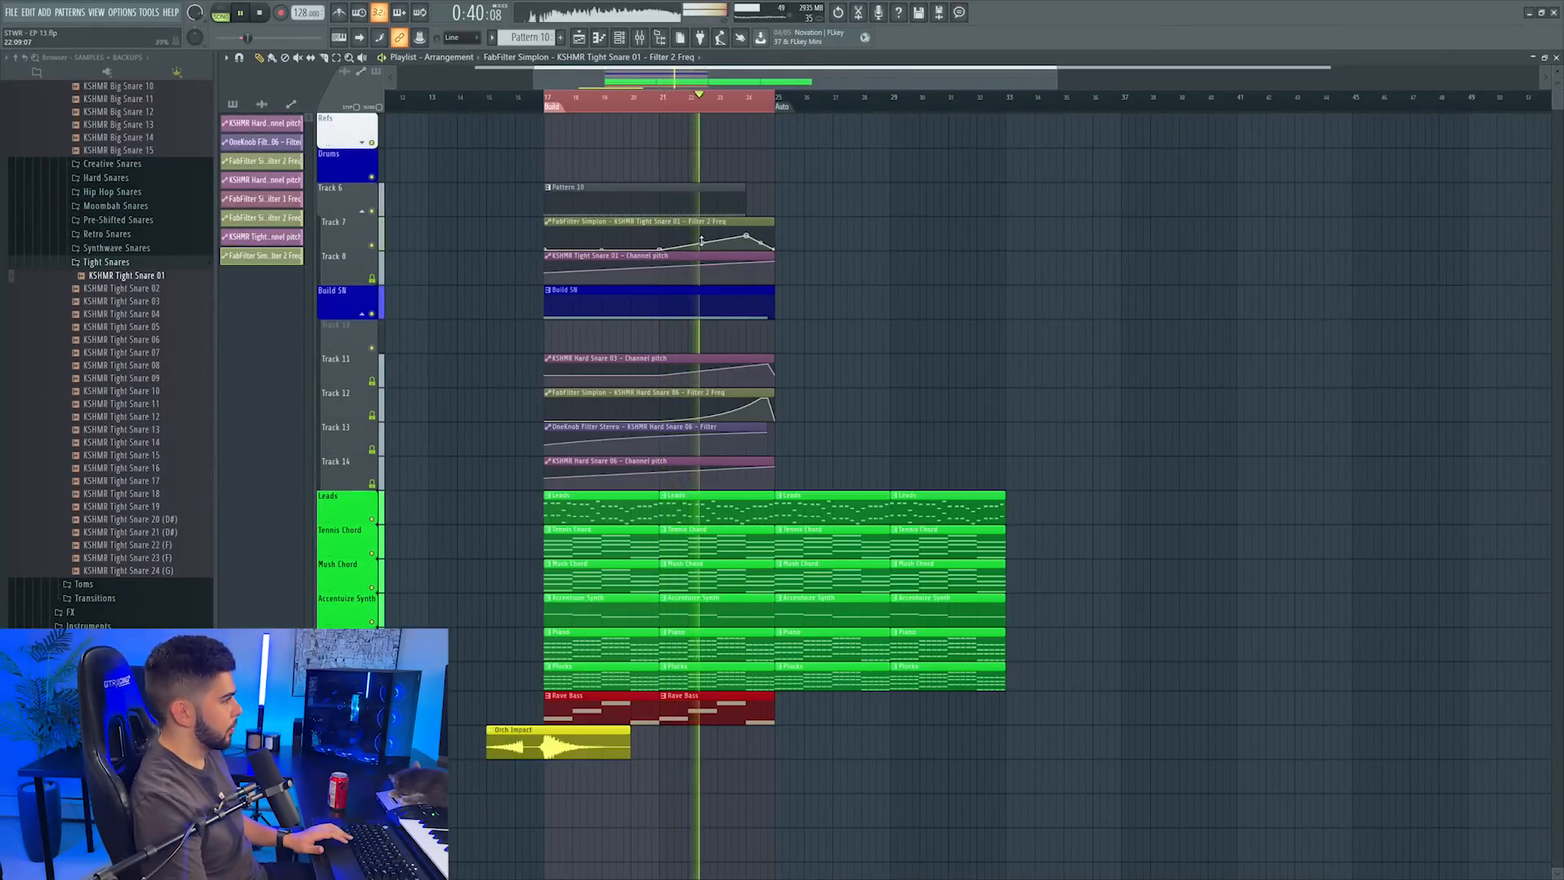
{"action": "left_click_drag", "start_coordinate": [746, 235], "coordinate": [748, 233]}
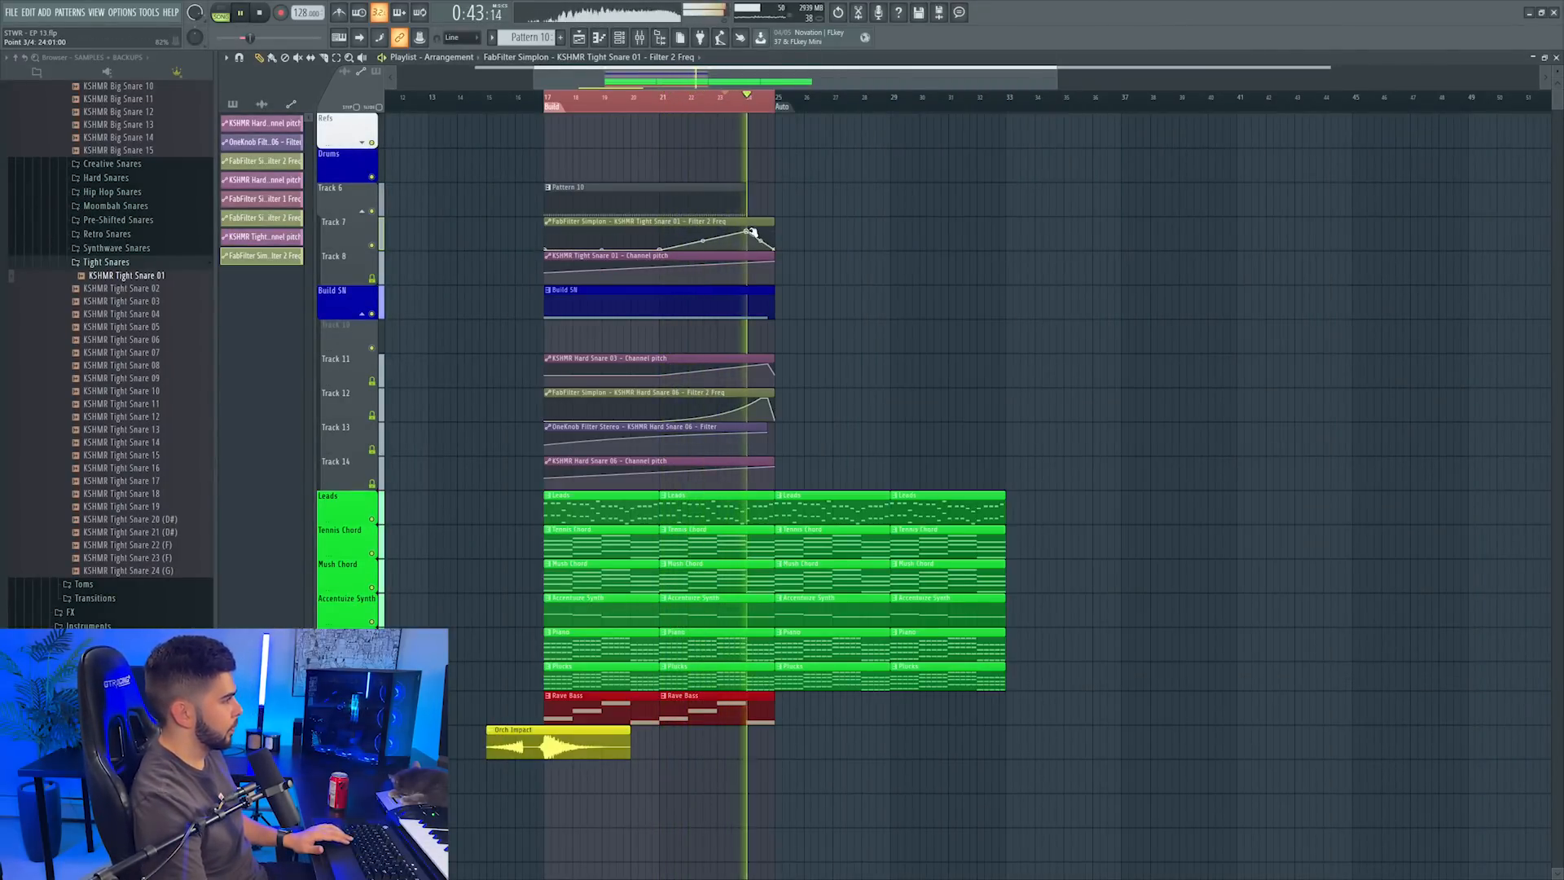
Create a new pattern with a Nexus channel using Square Riser 2 (Modwheel), fill it with notes on one pitch and check the arpeggiator
{"action": "key", "text": "F7"}
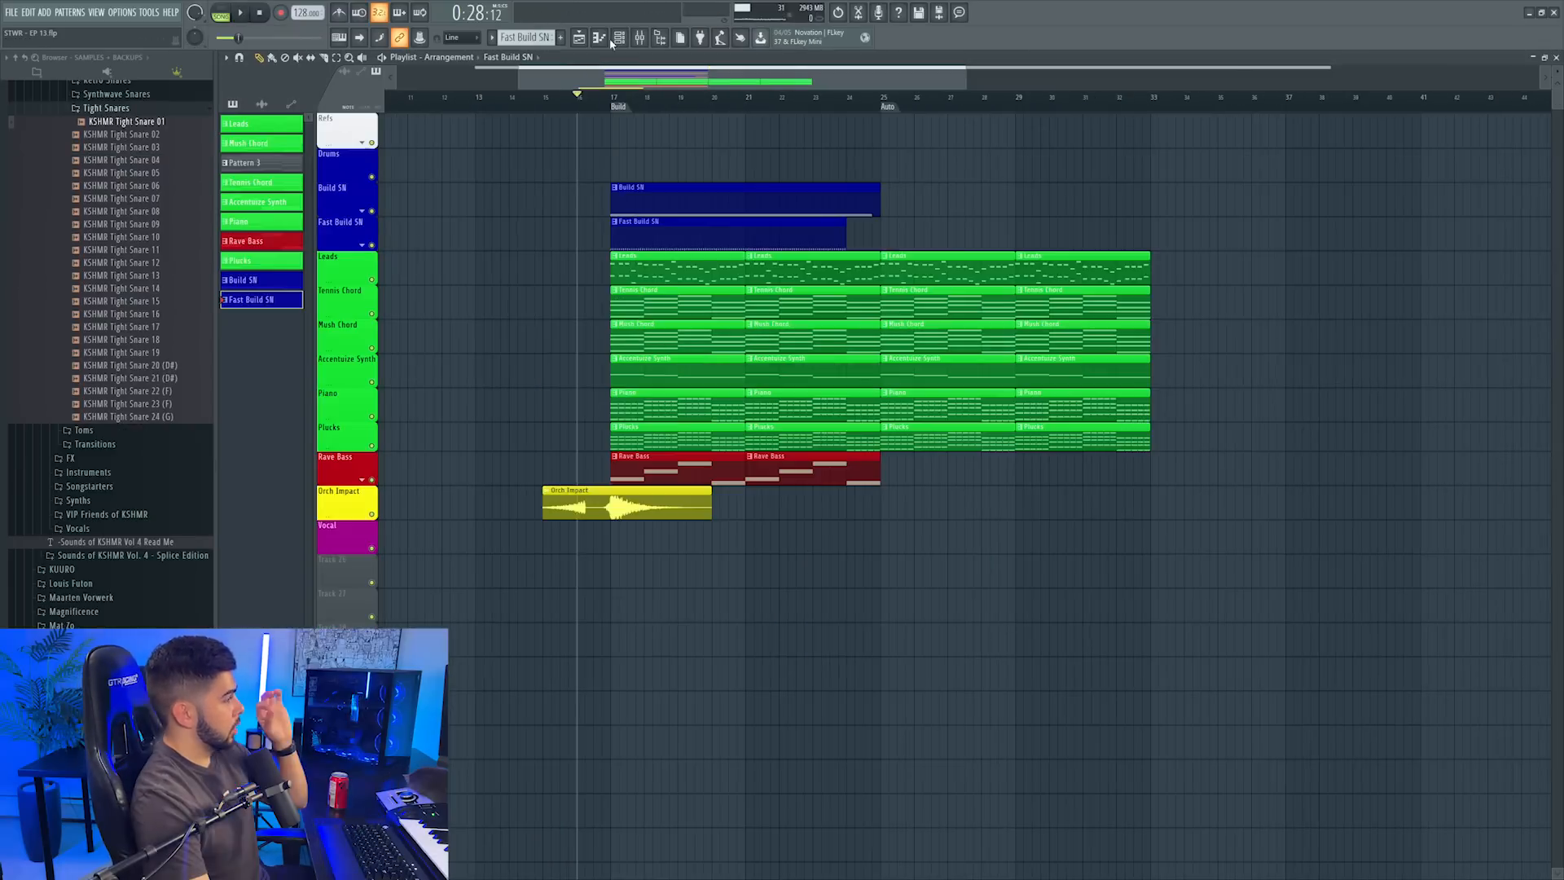
{"action": "left_click", "coordinate": [617, 38]}
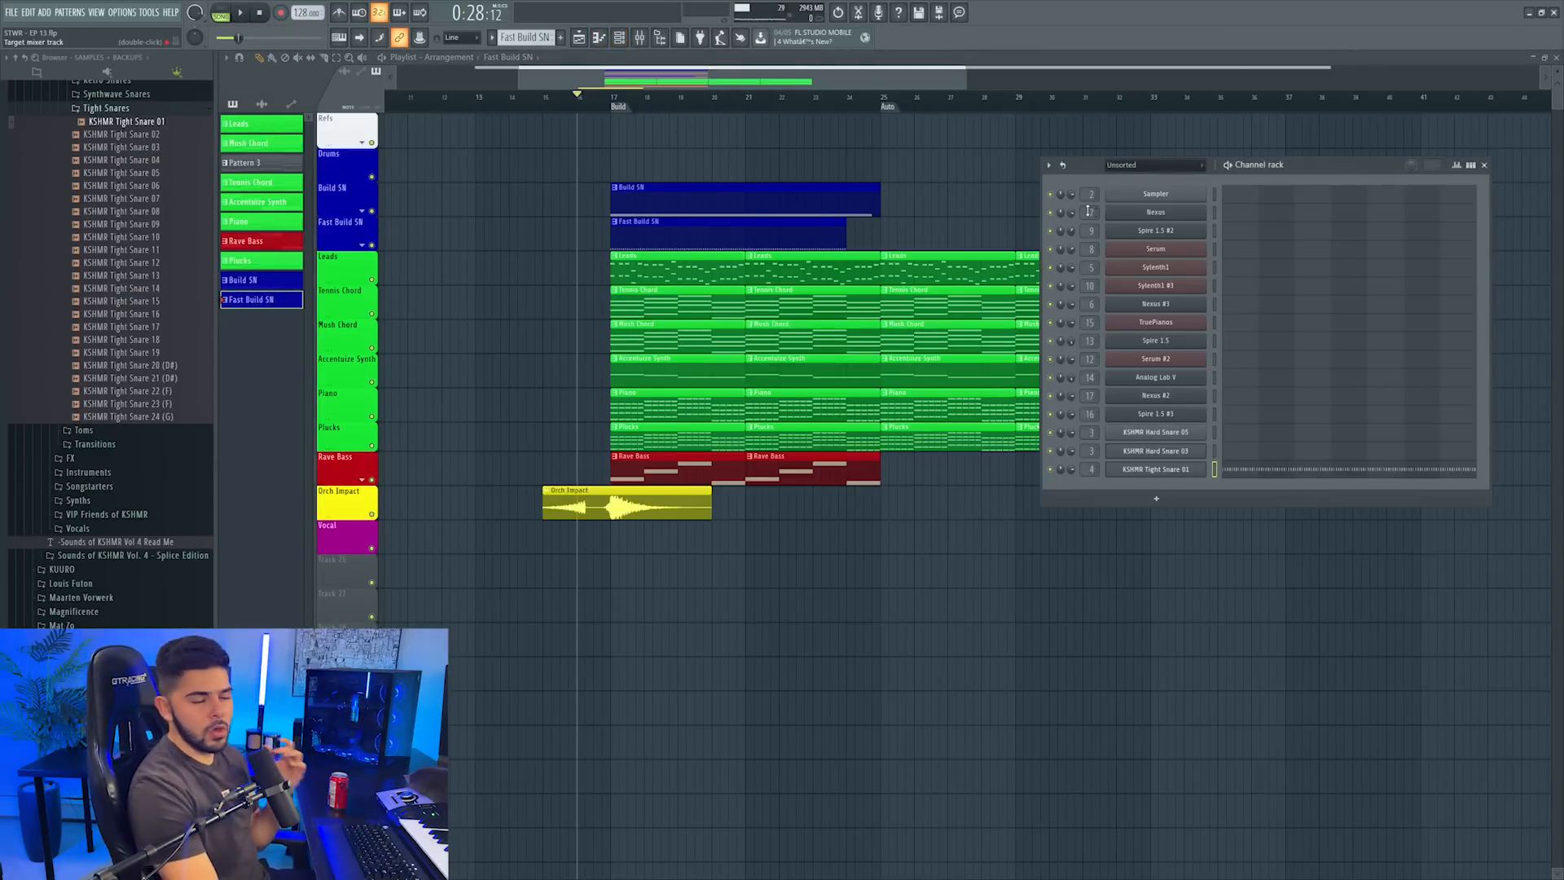
{"action": "key", "text": "F4"}
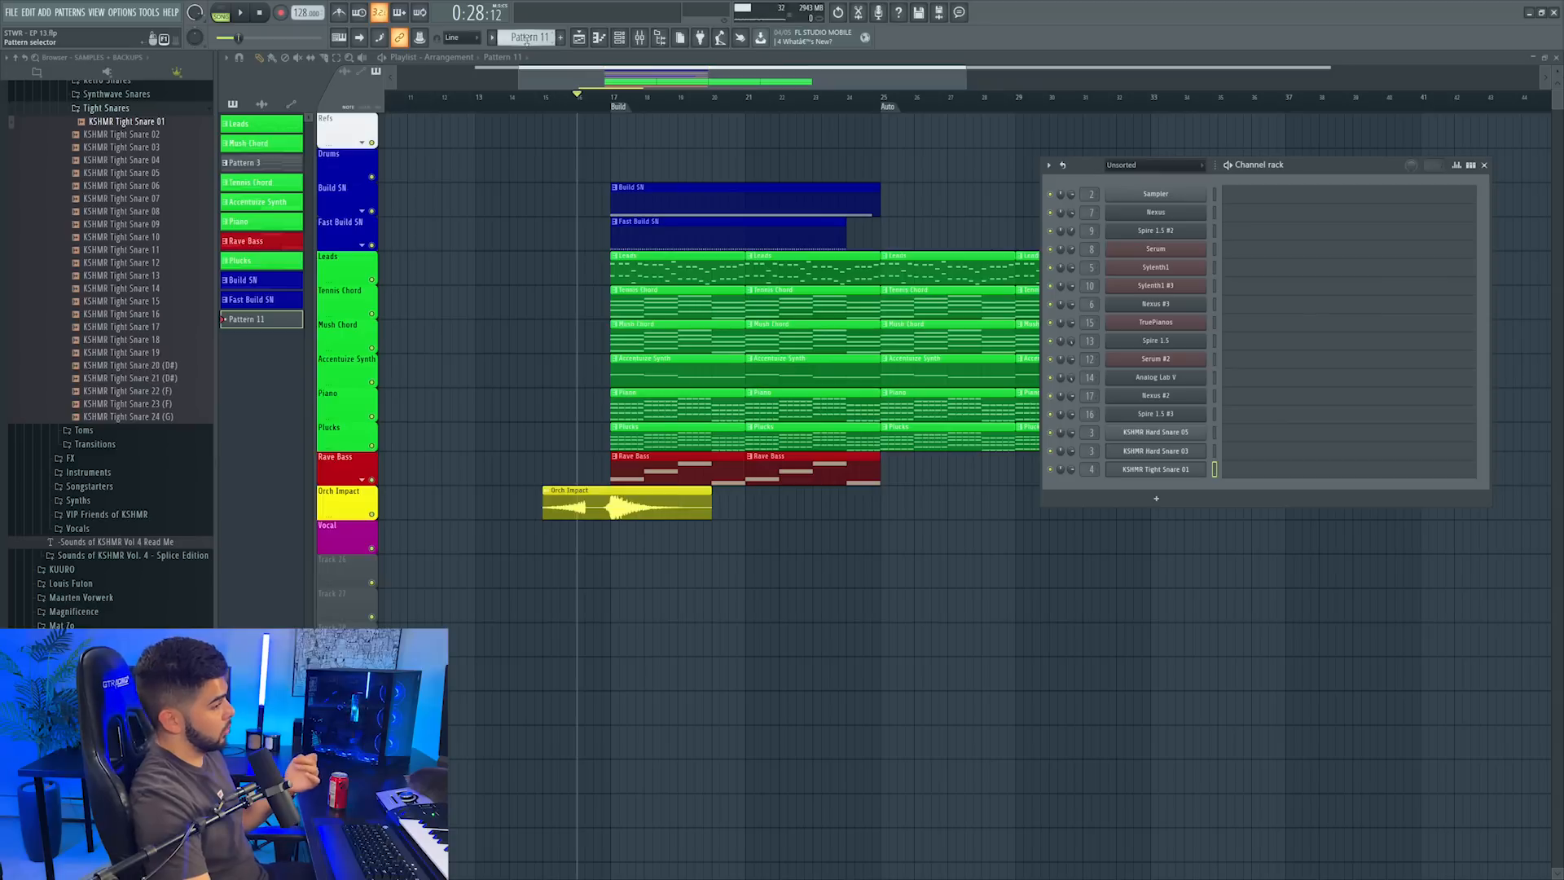
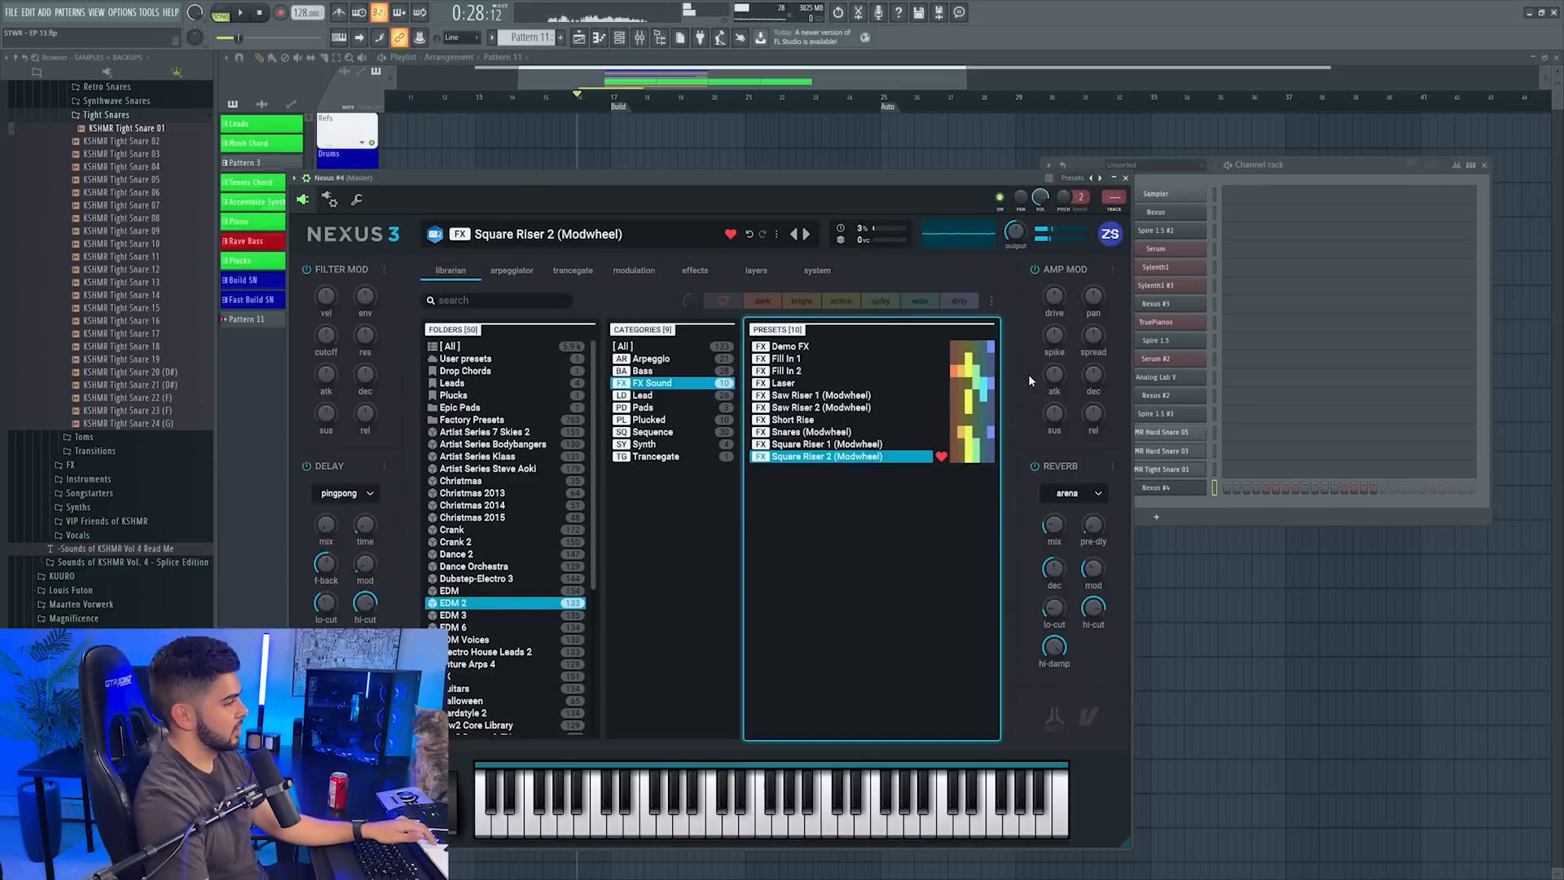
{"action": "left_click", "coordinate": [1125, 178]}
{"action": "right_click", "coordinate": [1179, 488]}
{"action": "left_click", "coordinate": [1238, 489]}
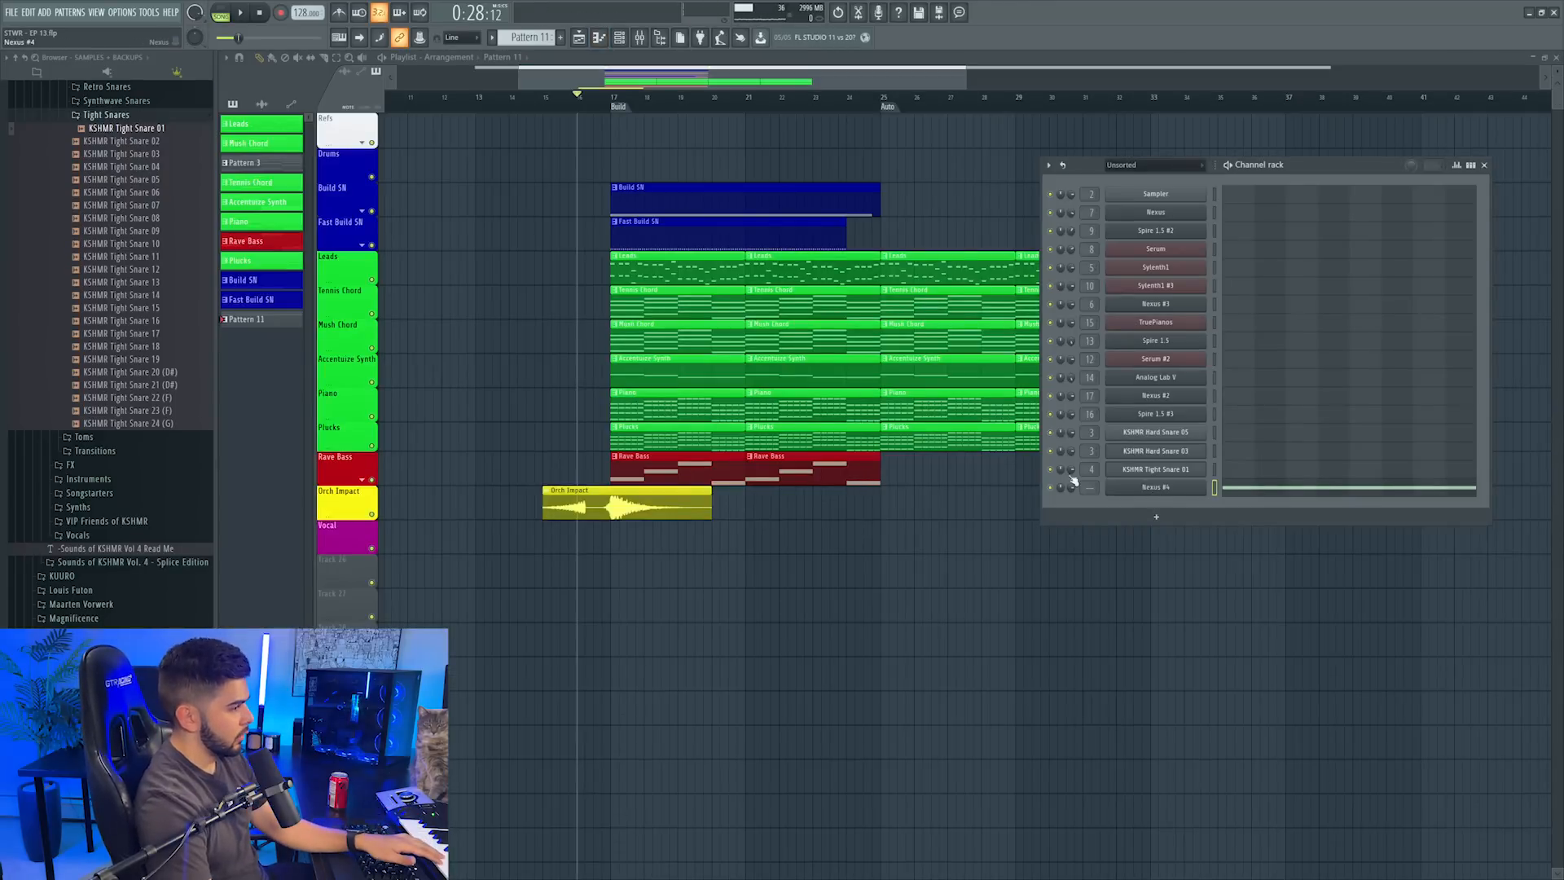
{"action": "left_click", "coordinate": [1120, 486]}
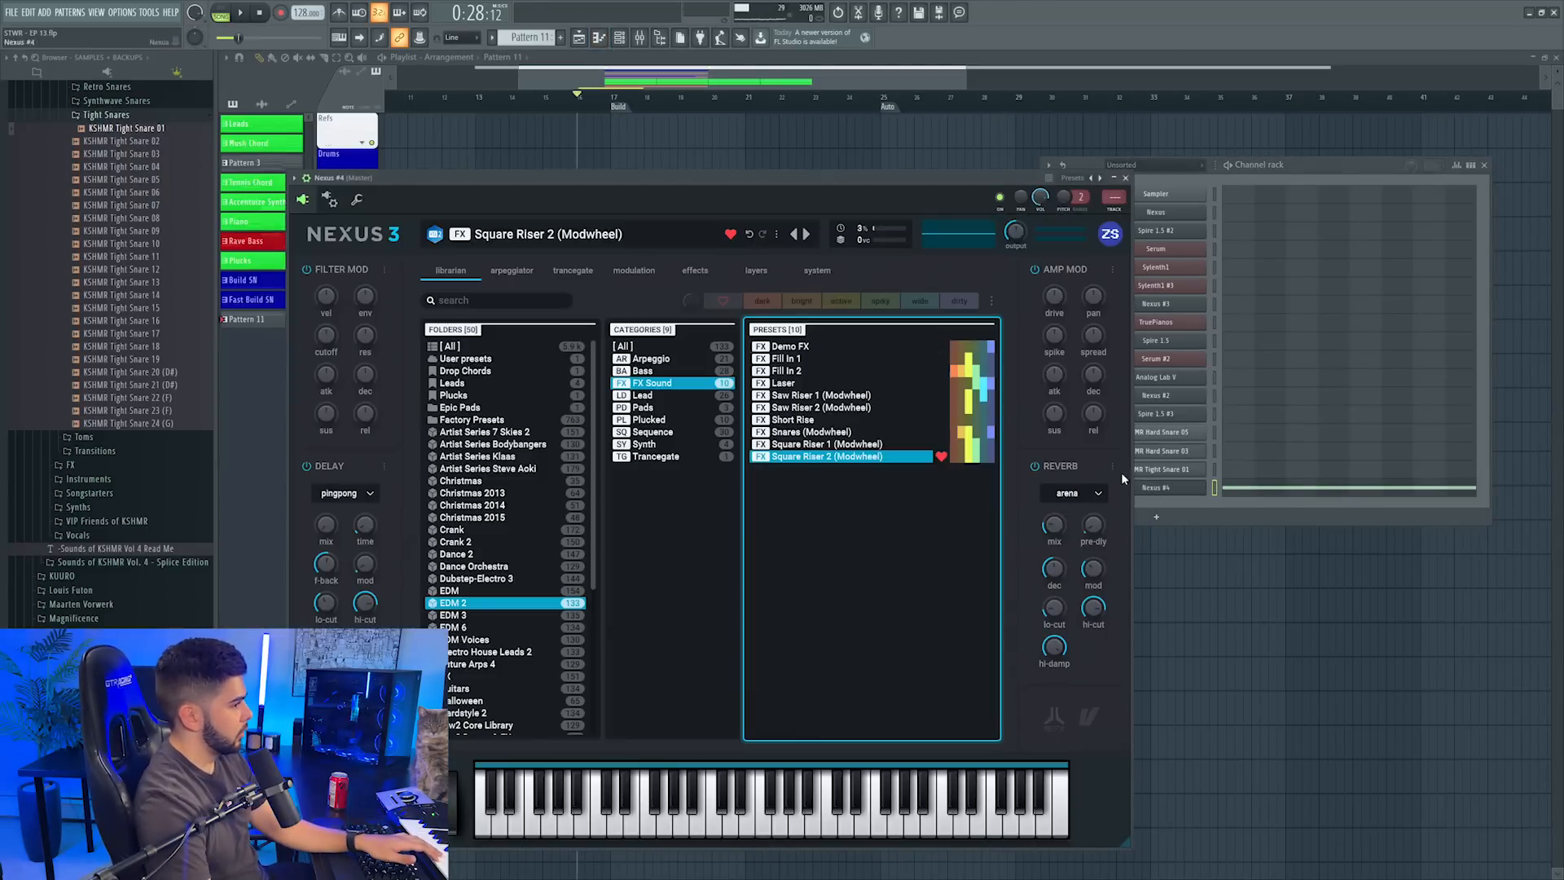
{"action": "left_click", "coordinate": [513, 272]}
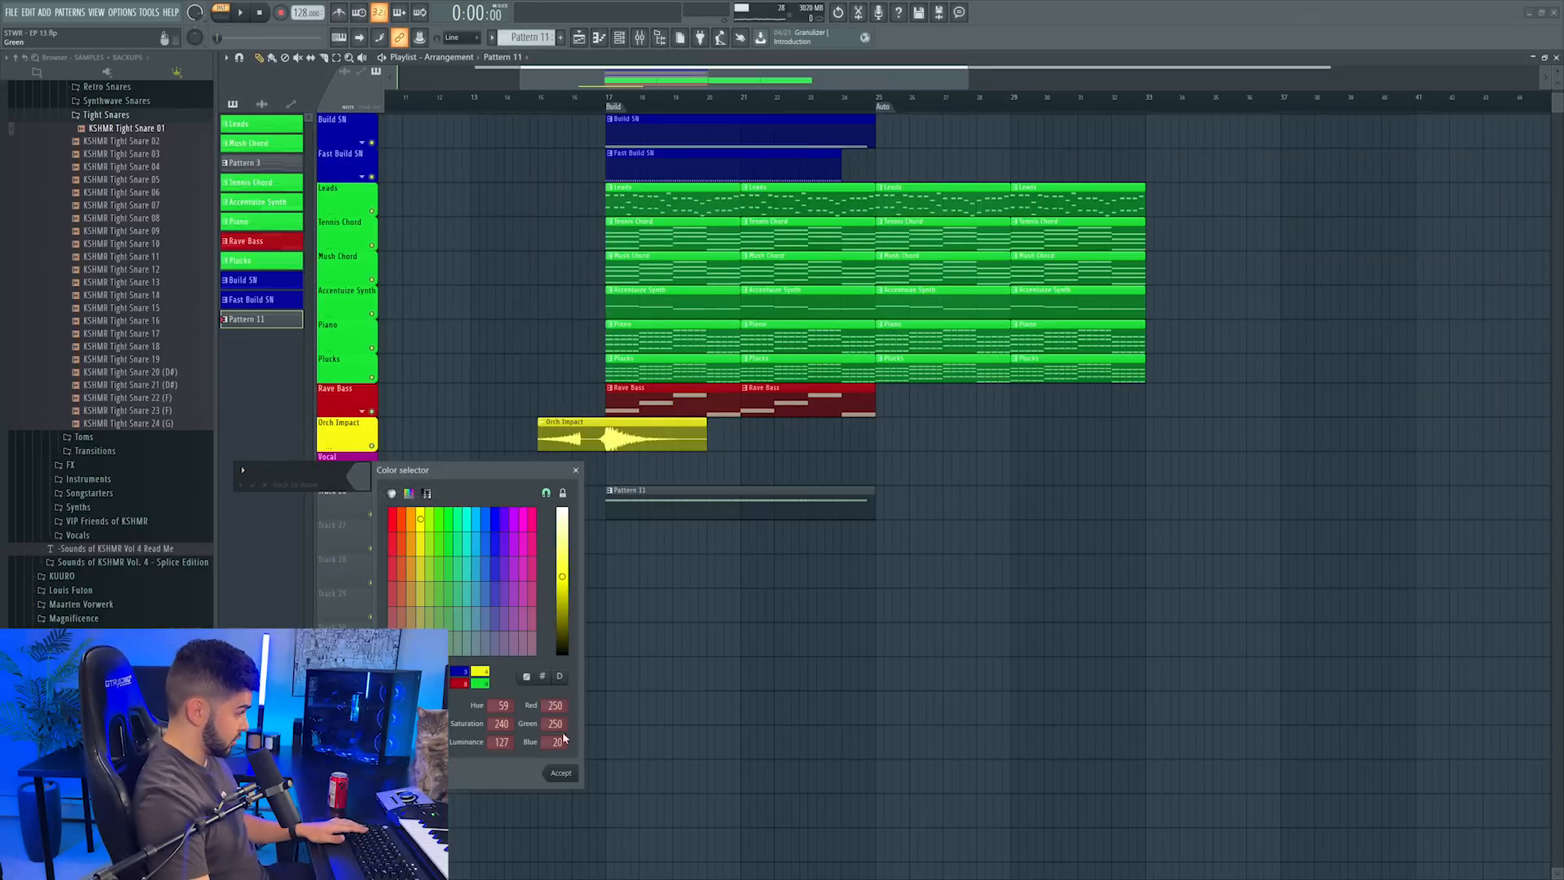
Colour the new riser track yellow and name it Ping Pong Riser
{"action": "left_click", "coordinate": [561, 771]}
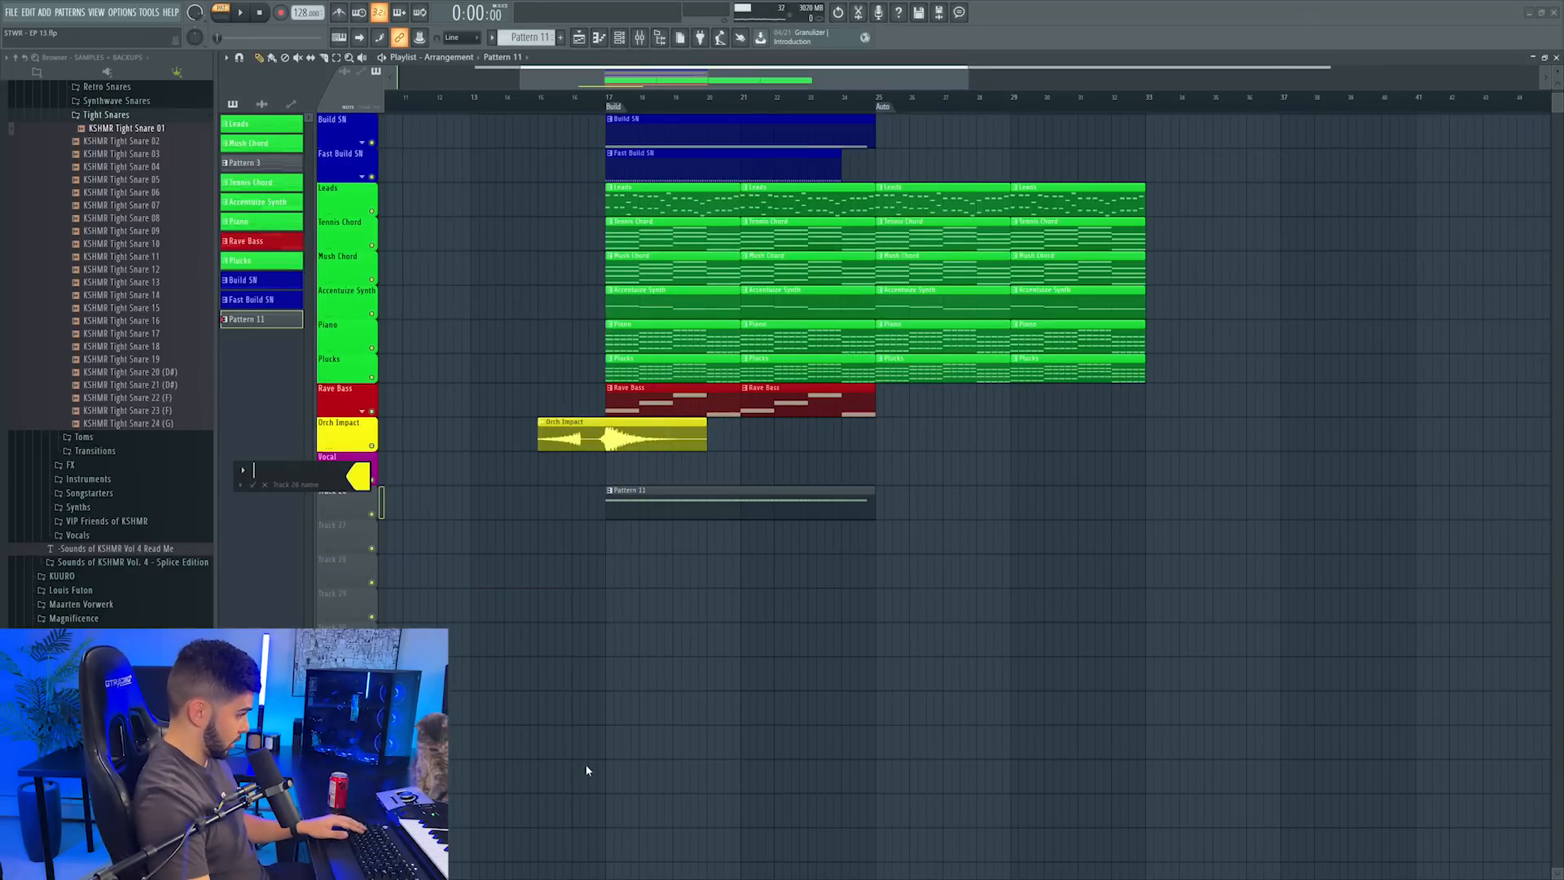
{"action": "type", "text": "sqw"}
{"action": "key", "text": "BackSpace"}
{"action": "key", "text": "BackSpace"}
{"action": "key", "text": "BackSpace"}
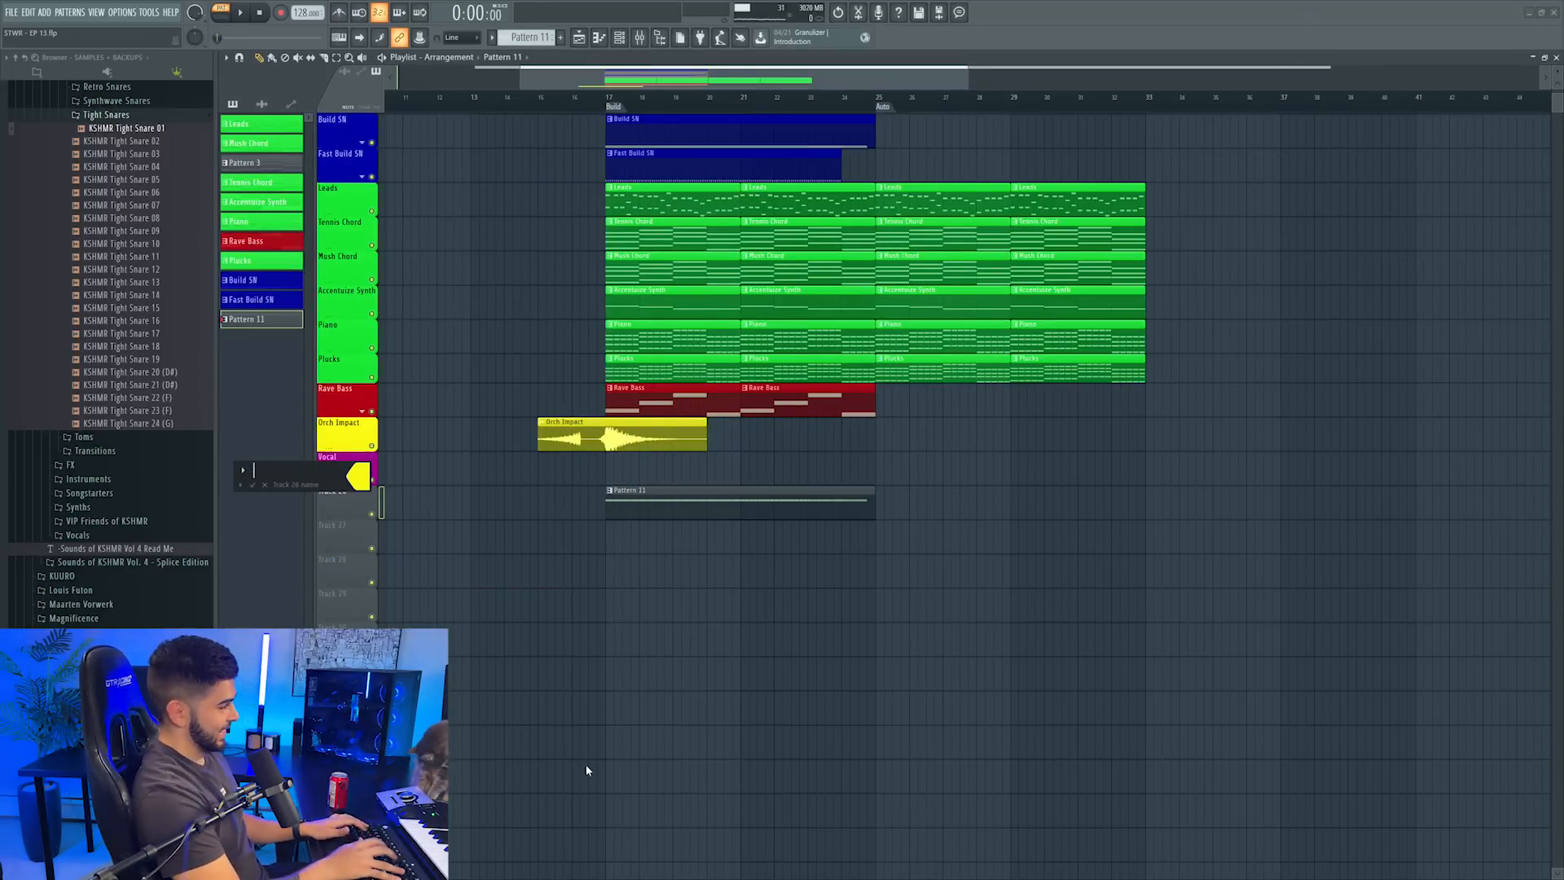
{"action": "type", "text": "SQ"}
{"action": "key", "text": "BackSpace"}
{"action": "key", "text": "BackSpace"}
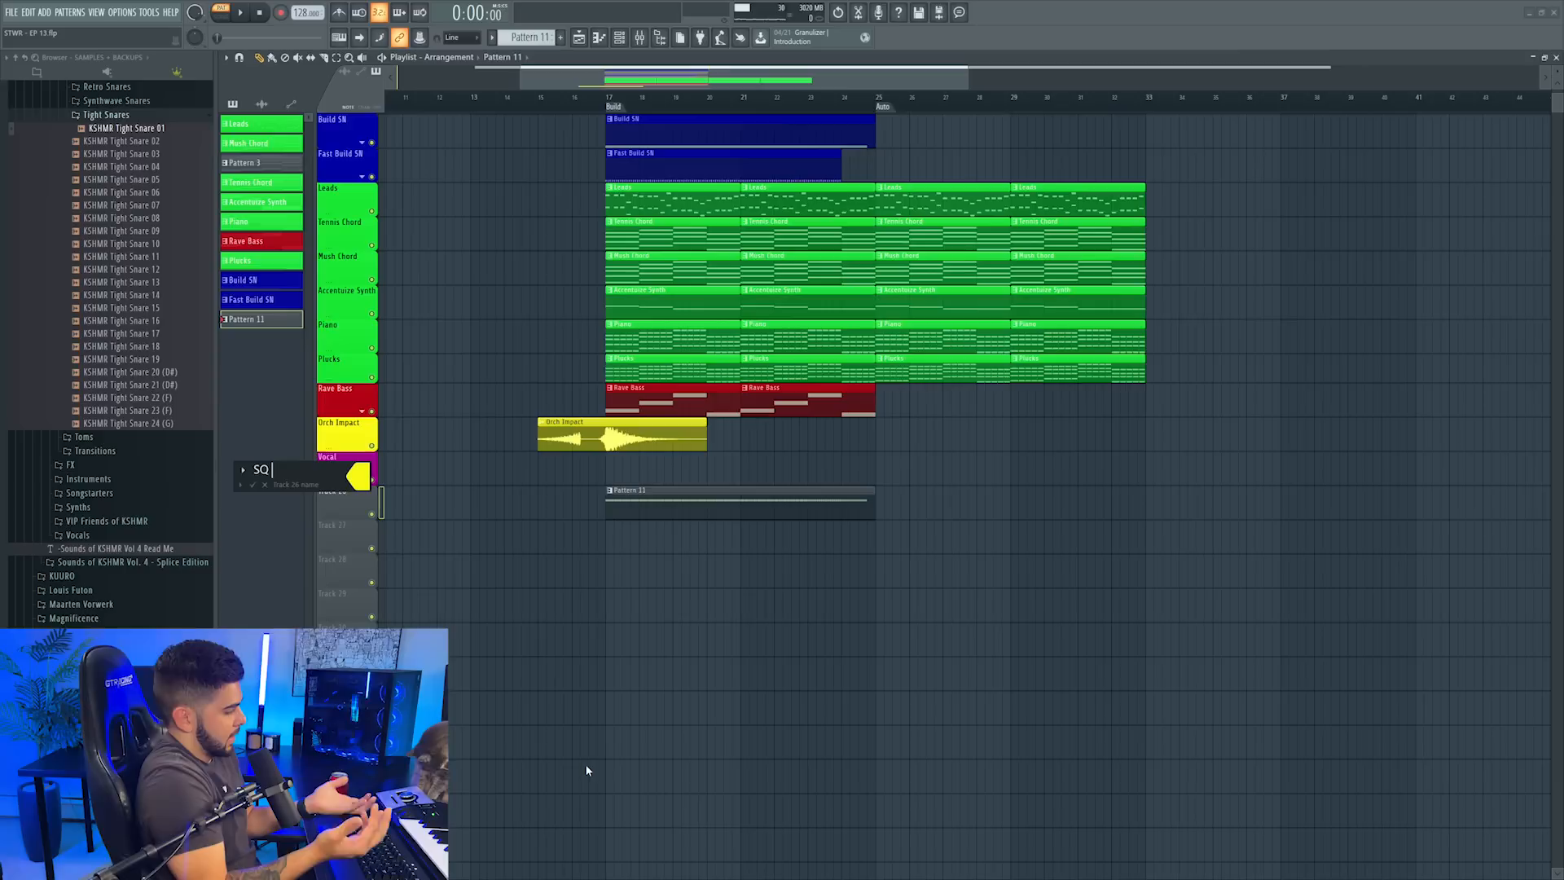
{"action": "type", "text": "Ping Pon"}
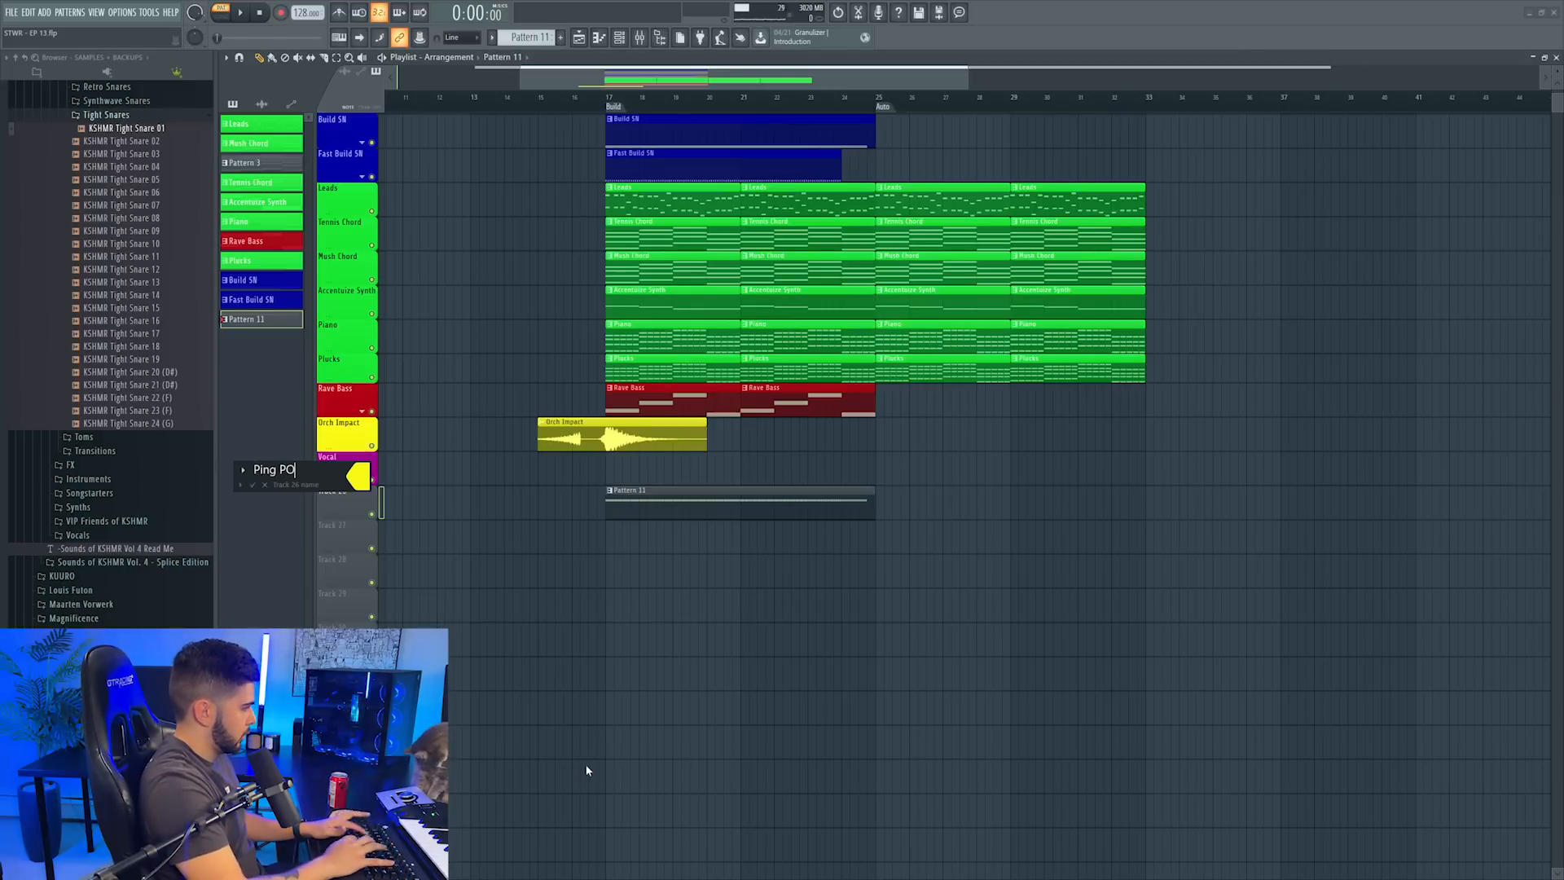
{"action": "key", "text": "BackSpace"}
{"action": "key", "text": "BackSpace"}
{"action": "key", "text": "BackSpace"}
{"action": "key", "text": "BackSpace"}
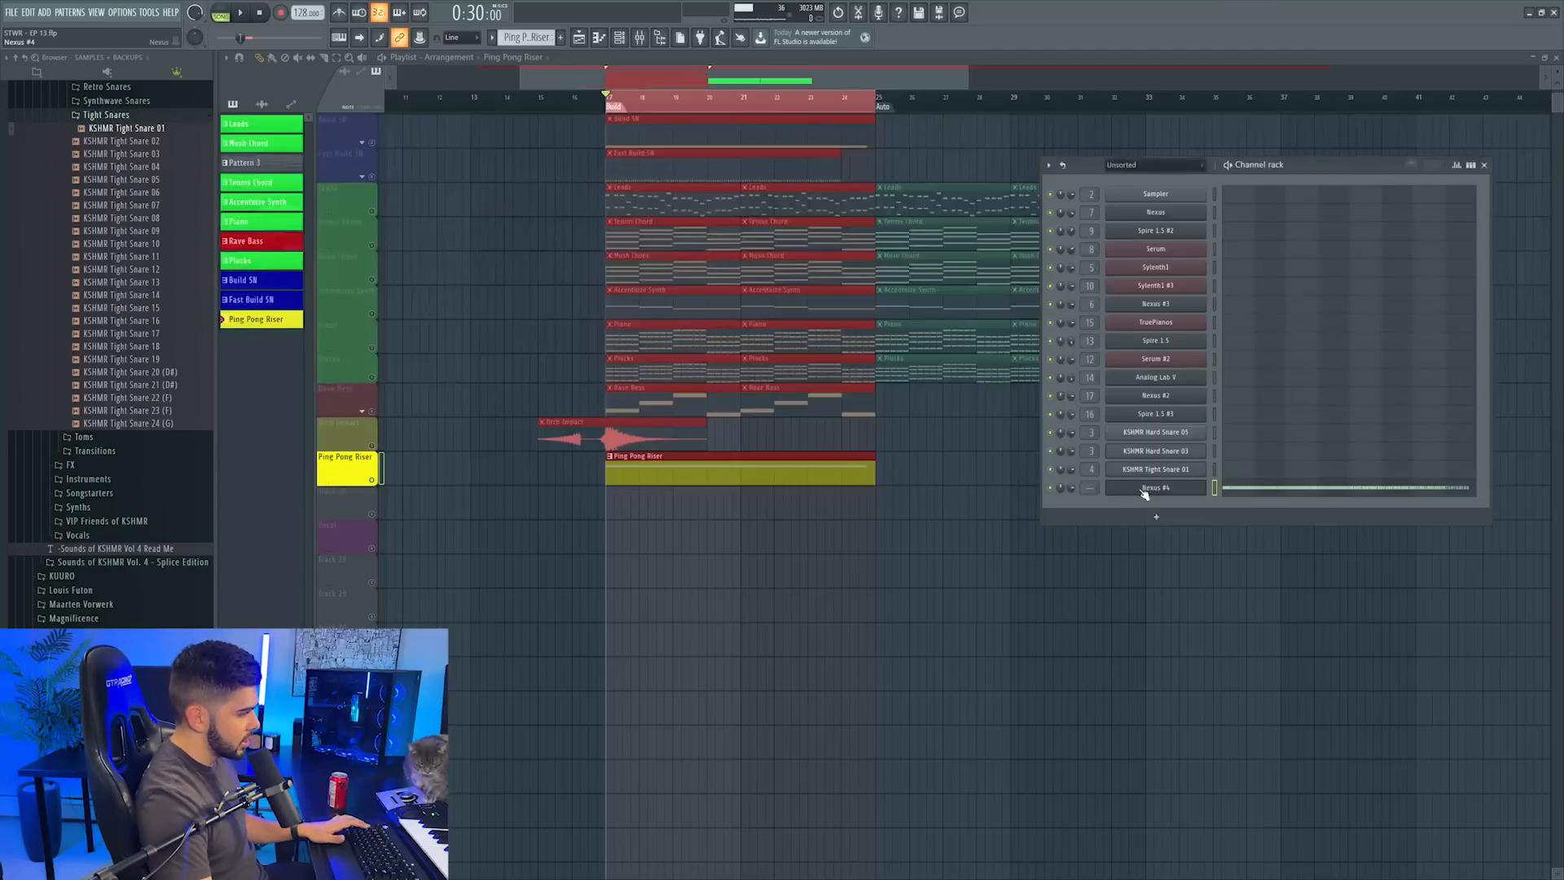
Route the Nexus #4 channel to free mixer track 19
{"action": "left_click", "coordinate": [1145, 489]}
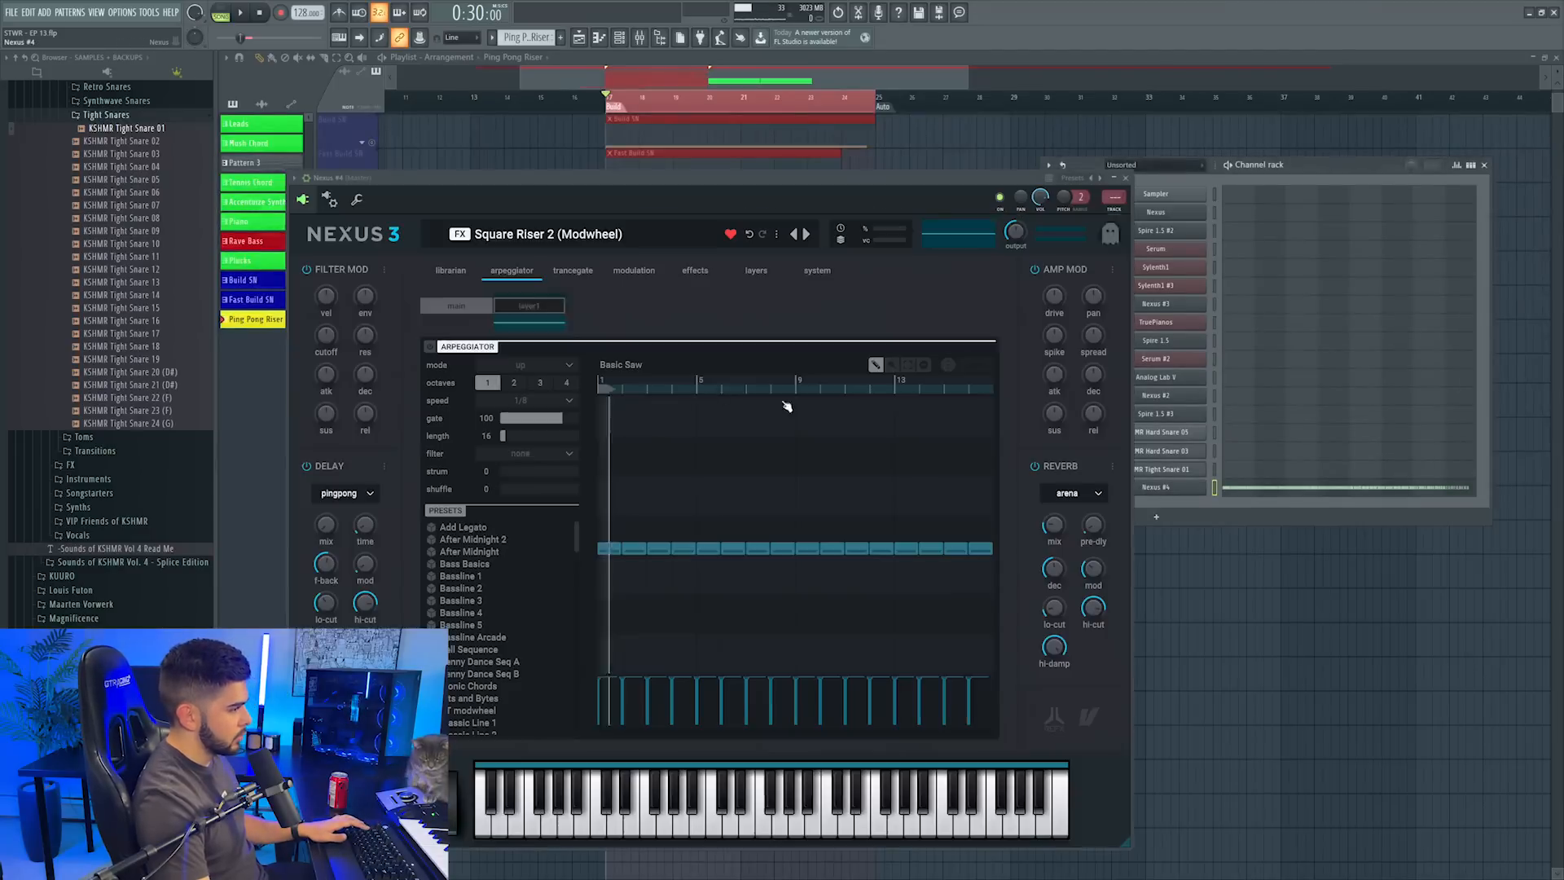
{"action": "key", "text": "ctrl+l"}
{"action": "left_click", "coordinate": [1126, 177]}
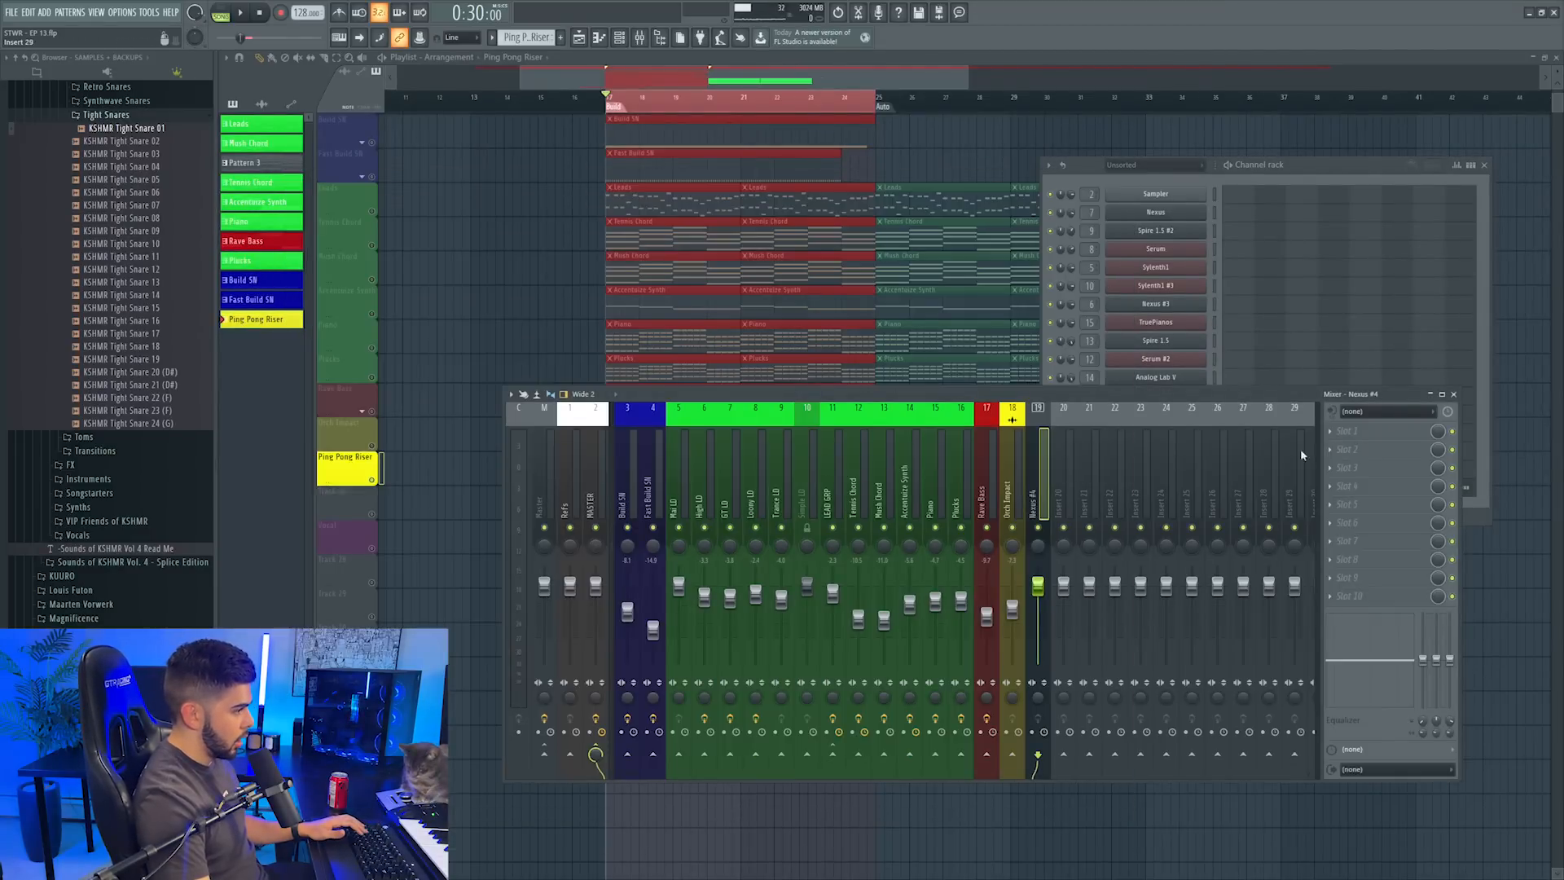
{"action": "left_click", "coordinate": [1291, 170]}
Automate the Nexus #4 pitchbend wheel under Ping Pong Riser with a steady rise from bar 17 to just before bar 25
{"action": "left_click", "coordinate": [1155, 488]}
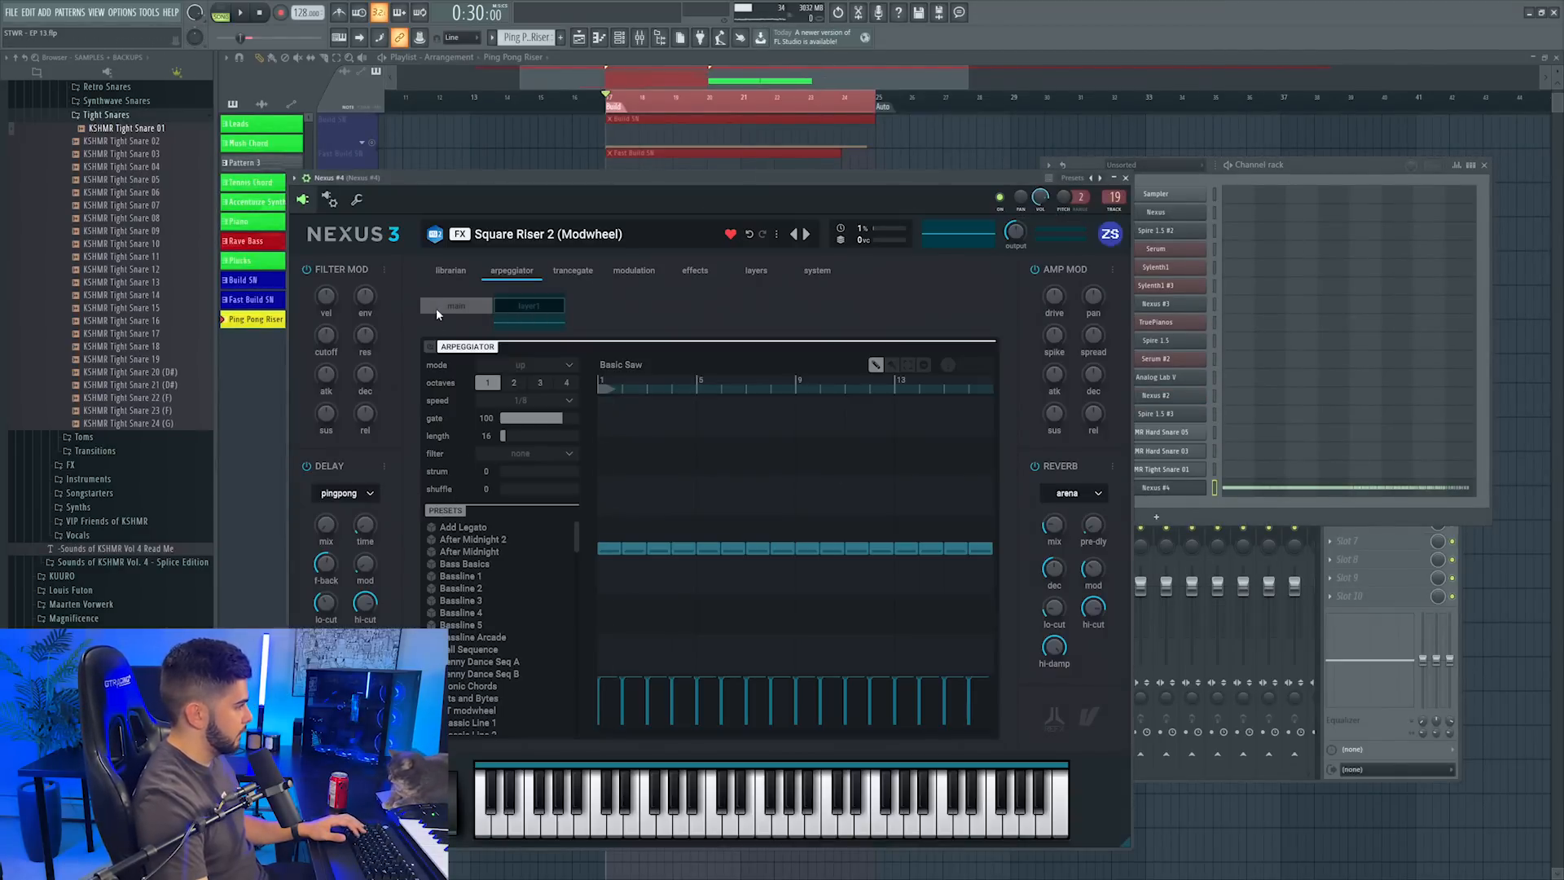
{"action": "left_click", "coordinate": [451, 271]}
{"action": "left_click", "coordinate": [634, 270]}
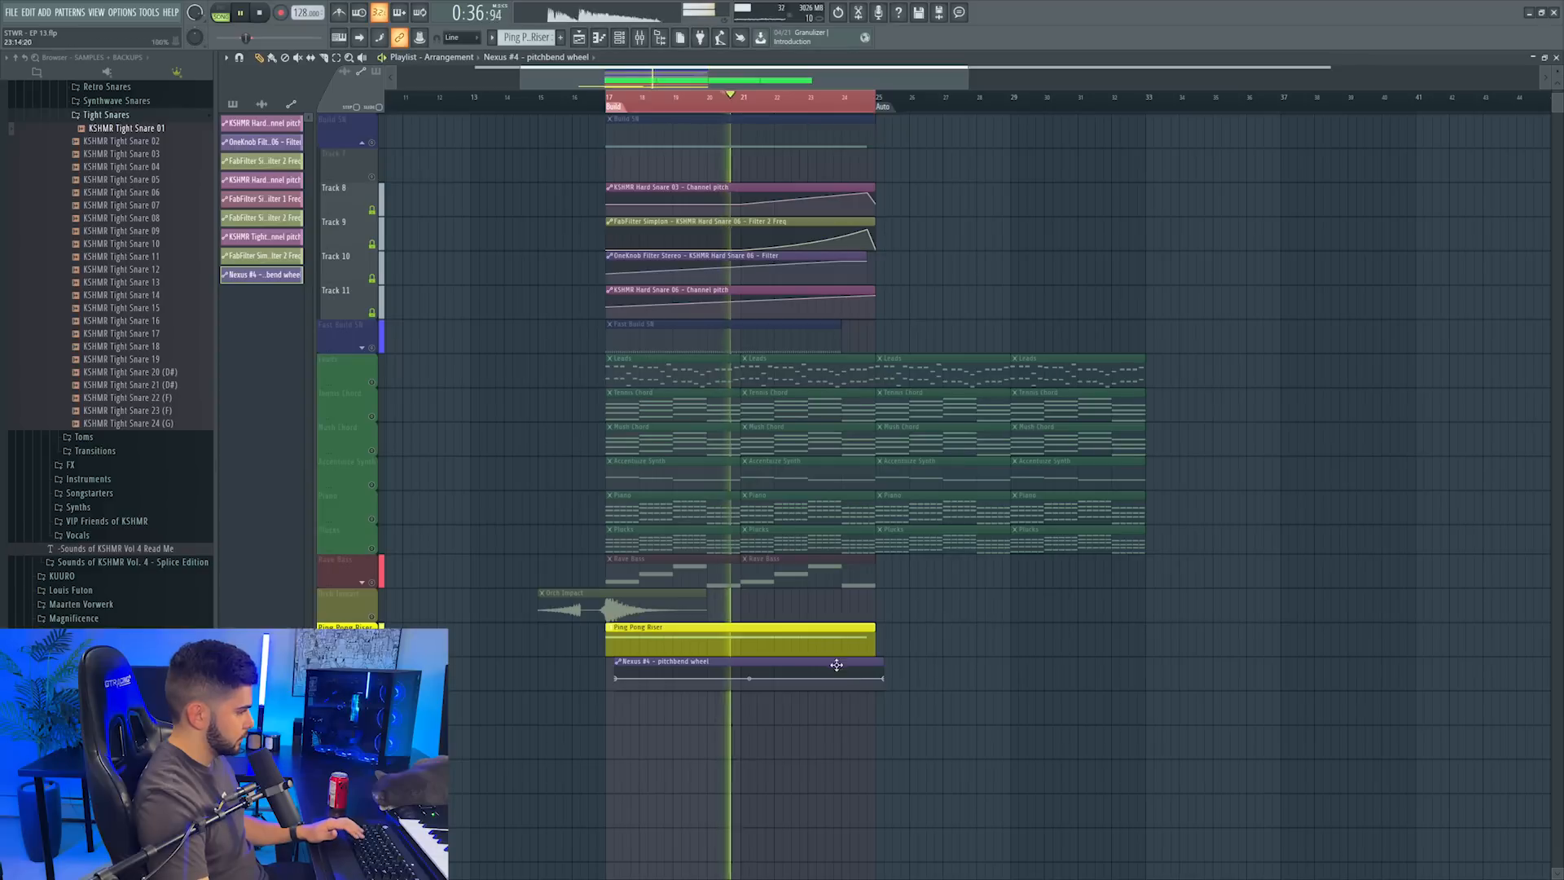
{"action": "left_click_drag", "start_coordinate": [874, 677], "coordinate": [867, 667]}
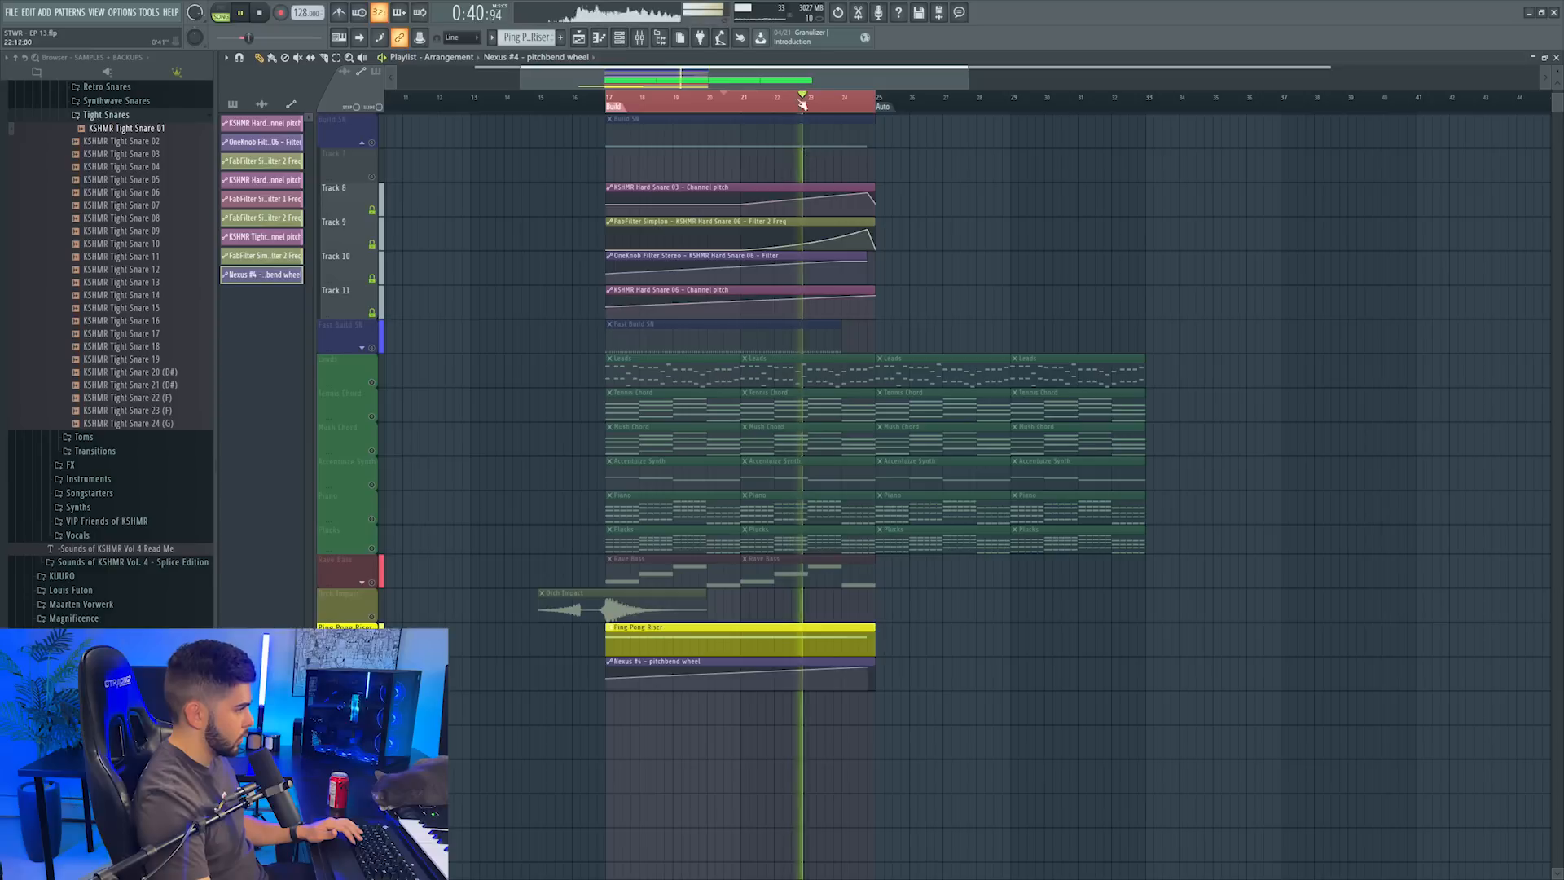
Add FabFilter Simplon to the Nexus #4 mixer track and group its automation tracks under Ping Pong Riser
{"action": "scroll", "coordinate": [722, 268], "scroll_direction": "down", "scroll_amount": 2}
{"action": "scroll", "coordinate": [723, 267], "scroll_direction": "down", "scroll_amount": 6}
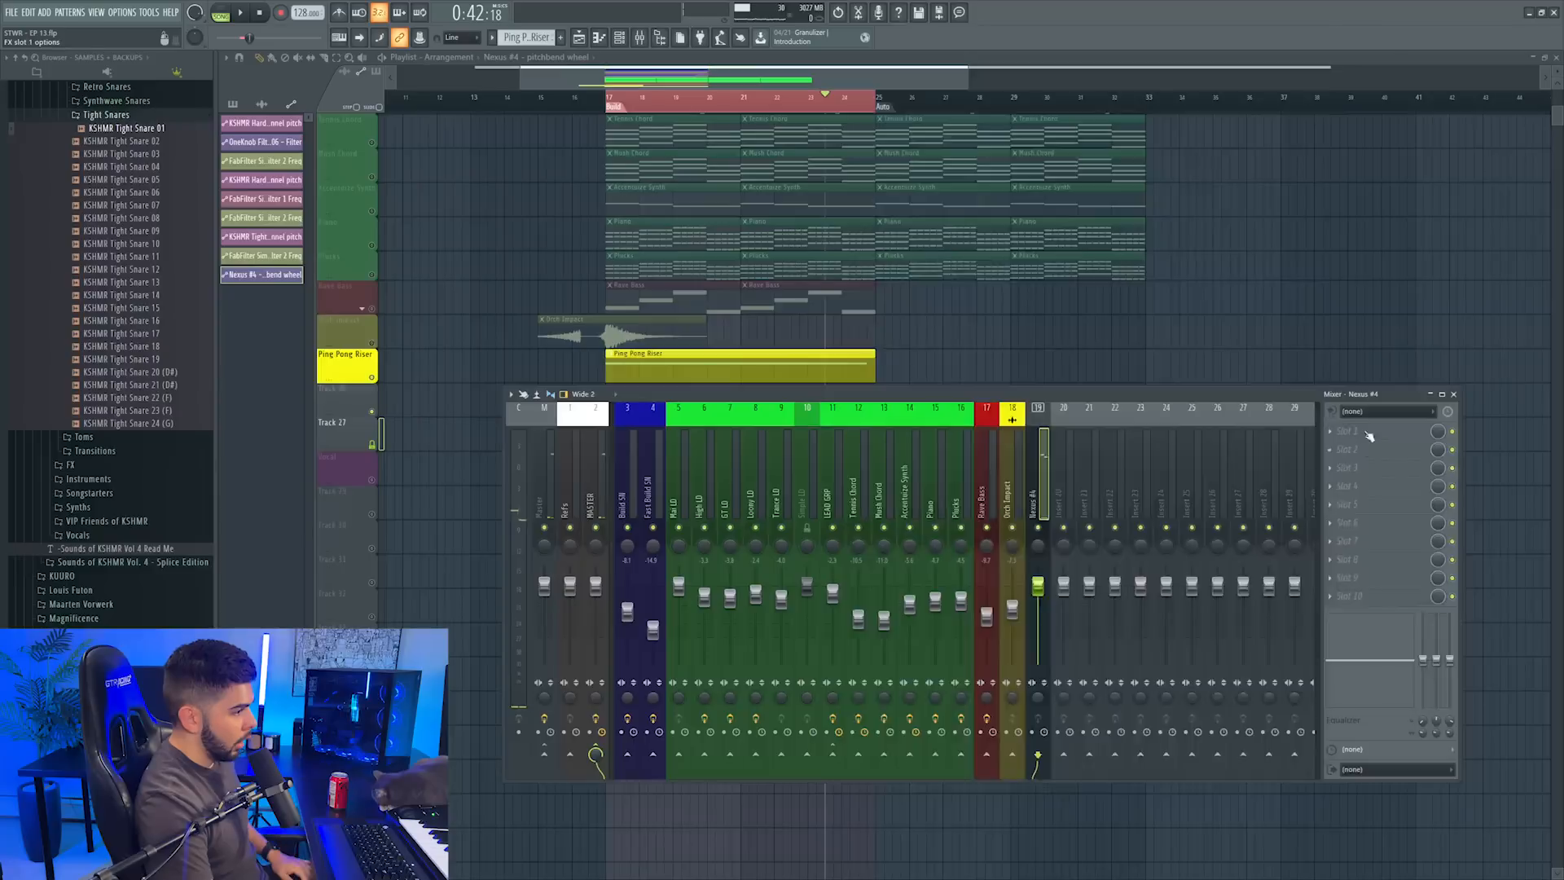
{"action": "left_click", "coordinate": [1369, 433]}
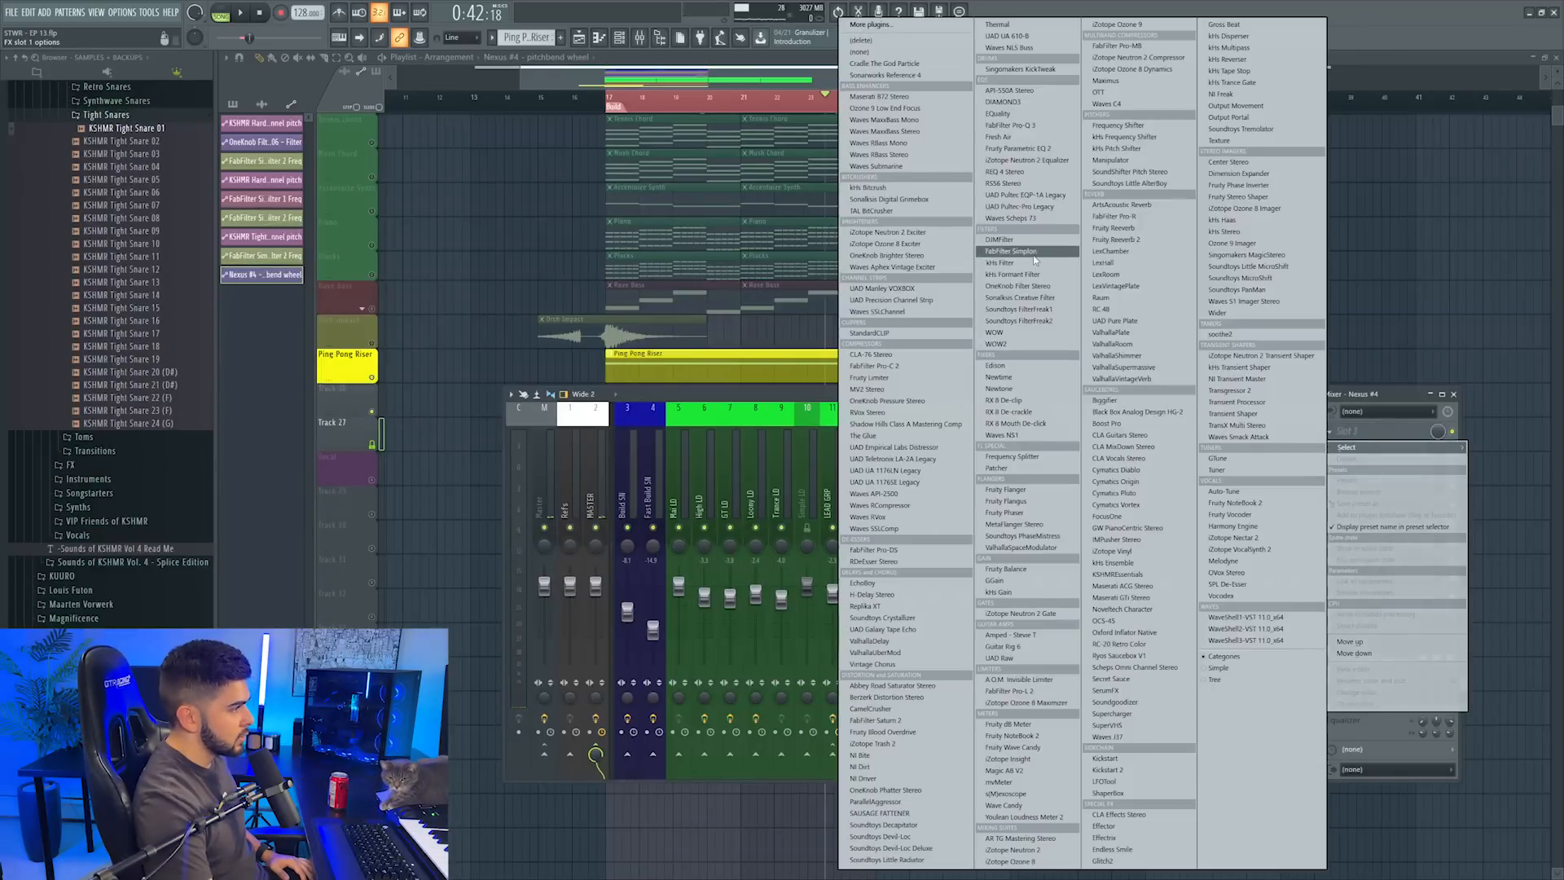
{"action": "left_click", "coordinate": [1033, 255]}
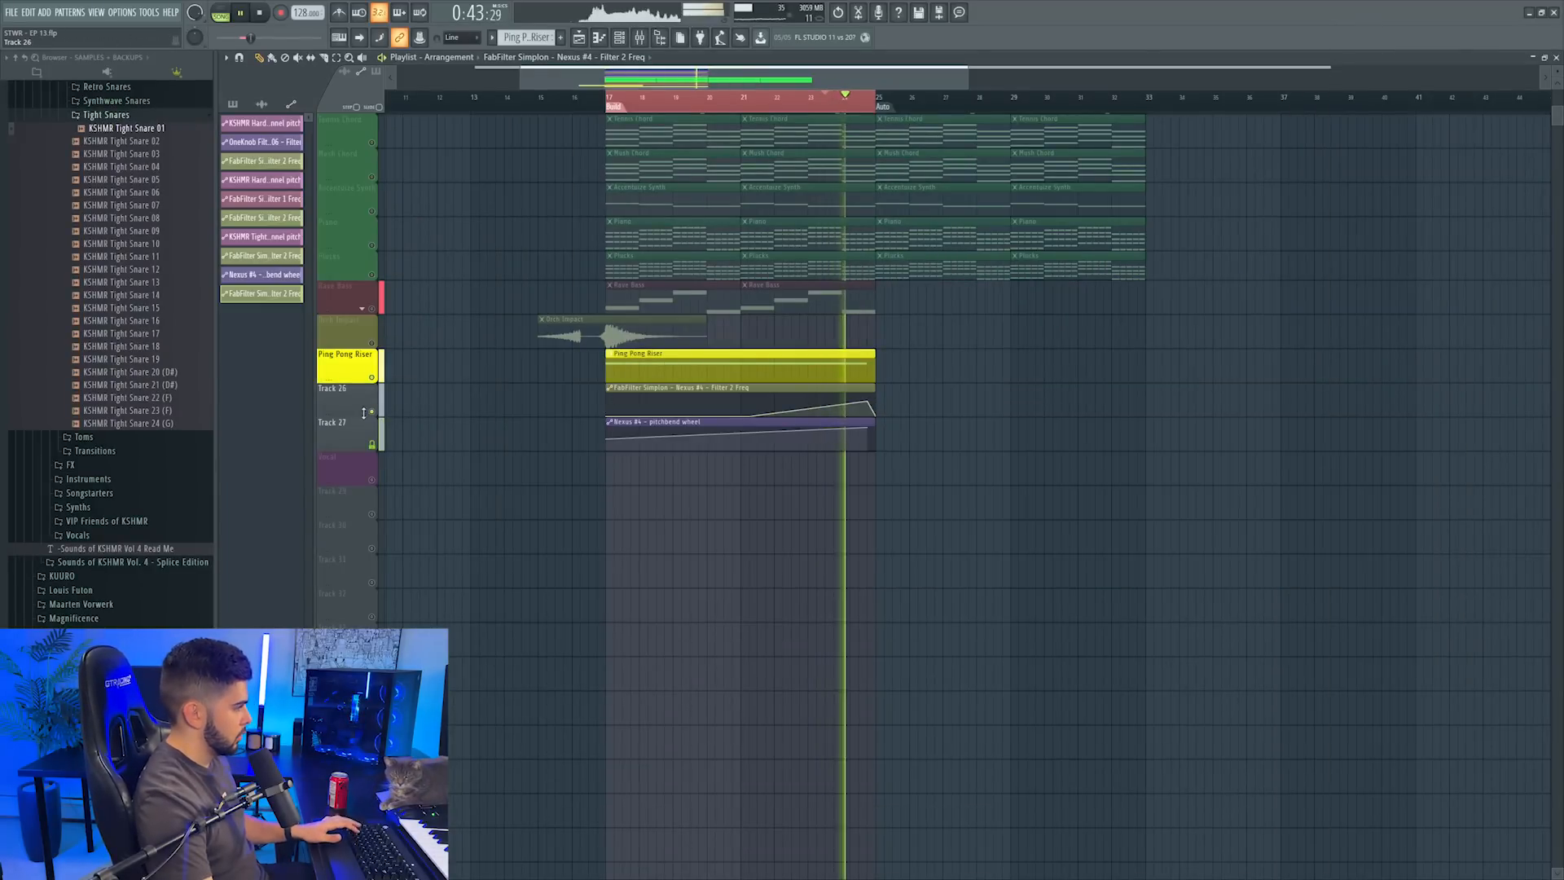
{"action": "right_click", "coordinate": [356, 385]}
{"action": "left_click", "coordinate": [339, 432]}
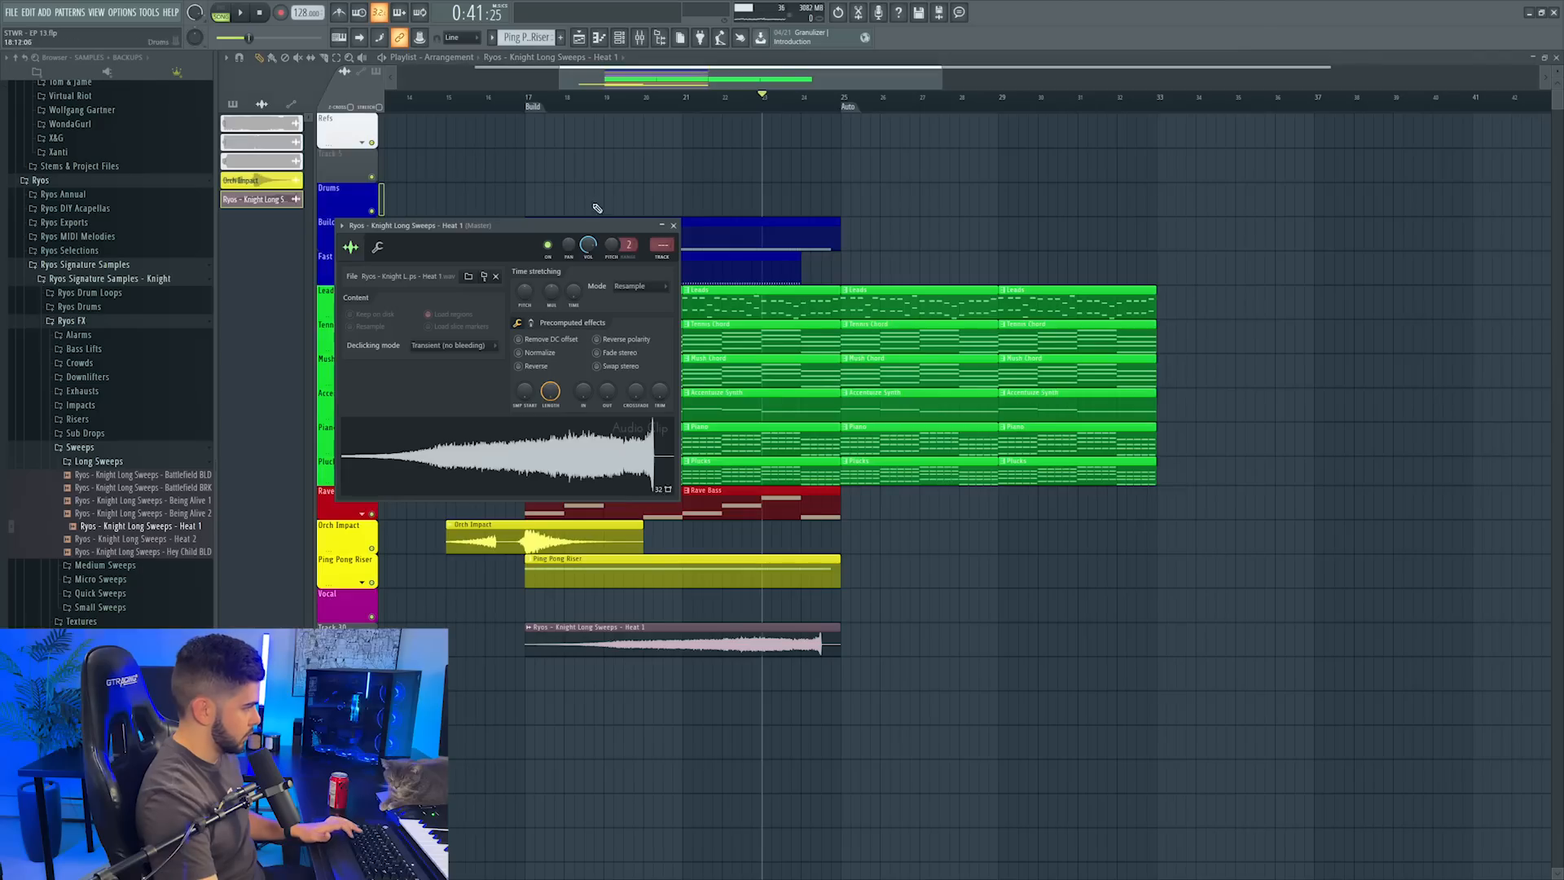
Route the Ryos Knight Long Sweeps Heat 1 clip to mixer track 20 and set its volume to 82%
{"action": "key", "text": "F9"}
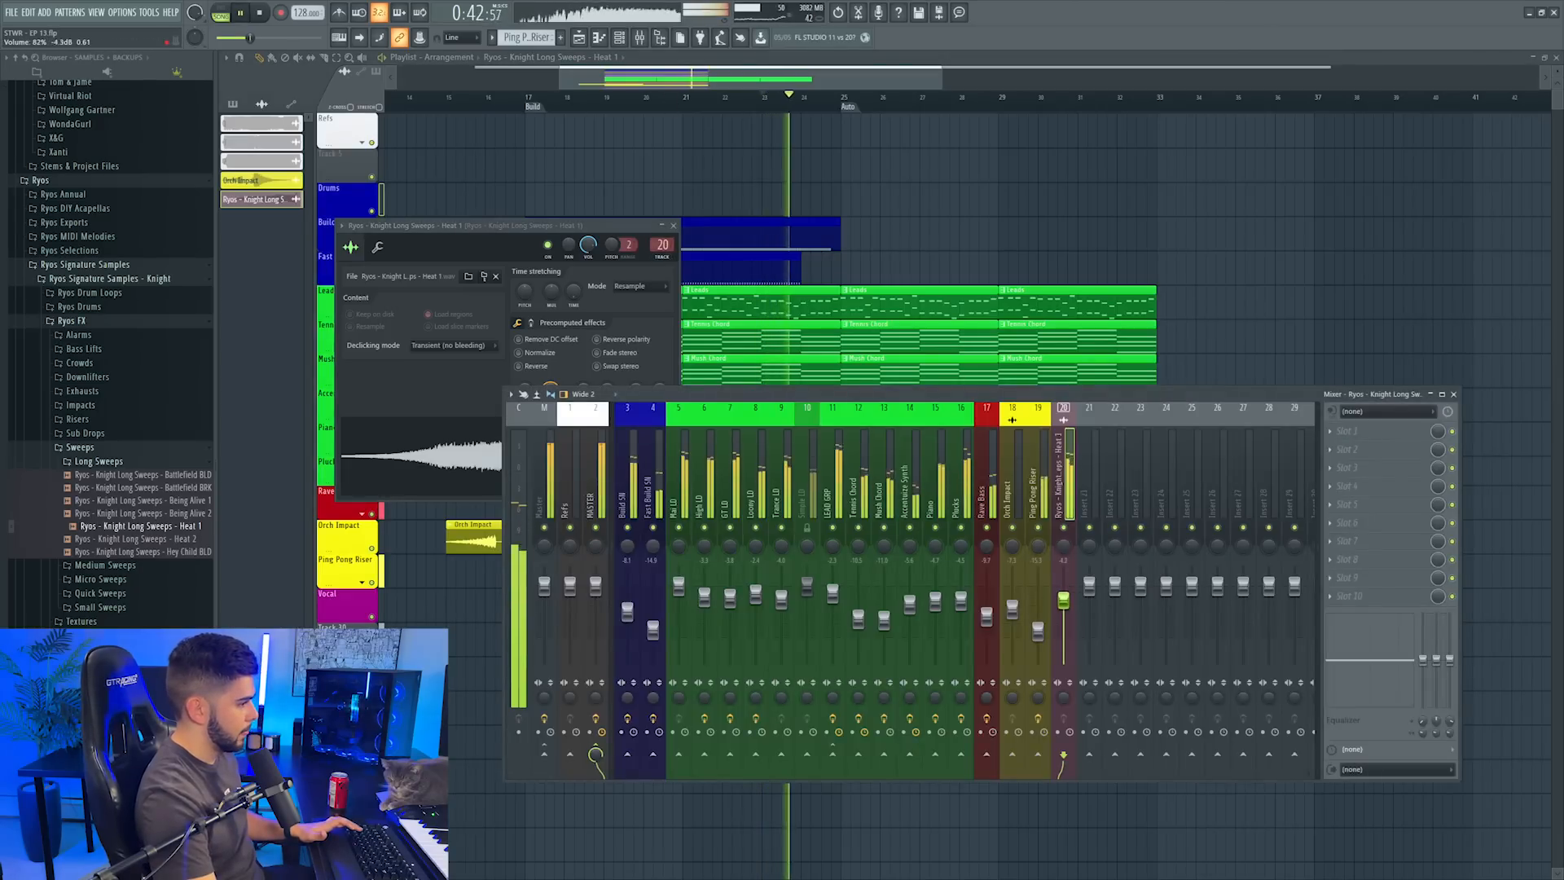
{"action": "key", "text": "F5"}
{"action": "left_click_drag", "start_coordinate": [852, 98], "coordinate": [1030, 111]}
{"action": "key", "text": "space"}
{"action": "scroll", "coordinate": [1031, 109], "scroll_direction": "up", "scroll_amount": 3}
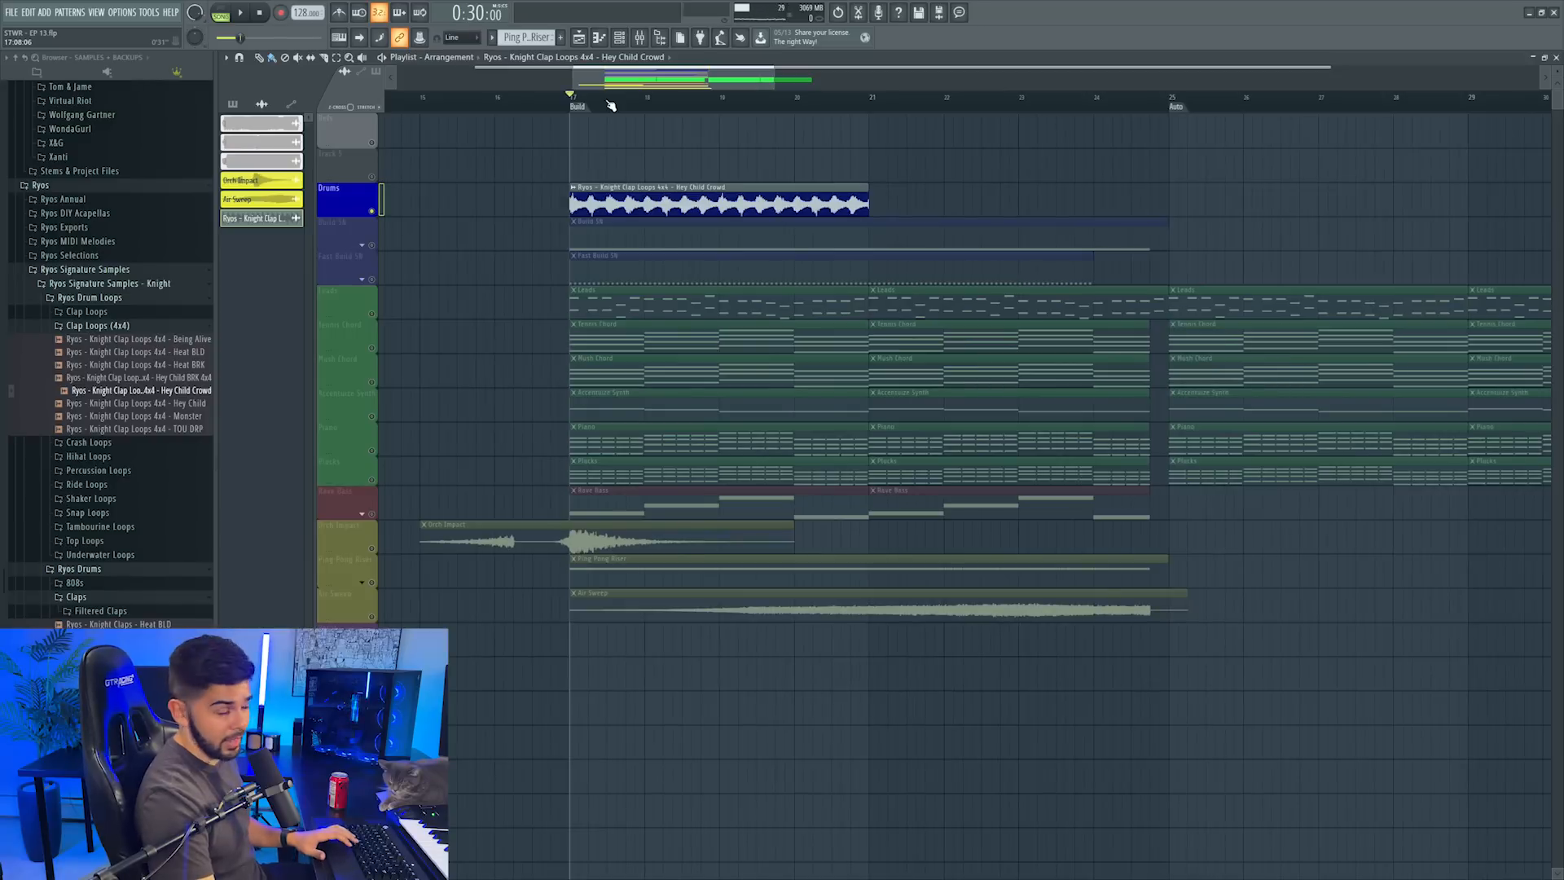
Rename the Drums playlist track to Crowd Clap and auto-name its clap loop clip to match
{"action": "left_click", "coordinate": [882, 202]}
{"action": "right_click", "coordinate": [894, 200]}
{"action": "key", "text": "space"}
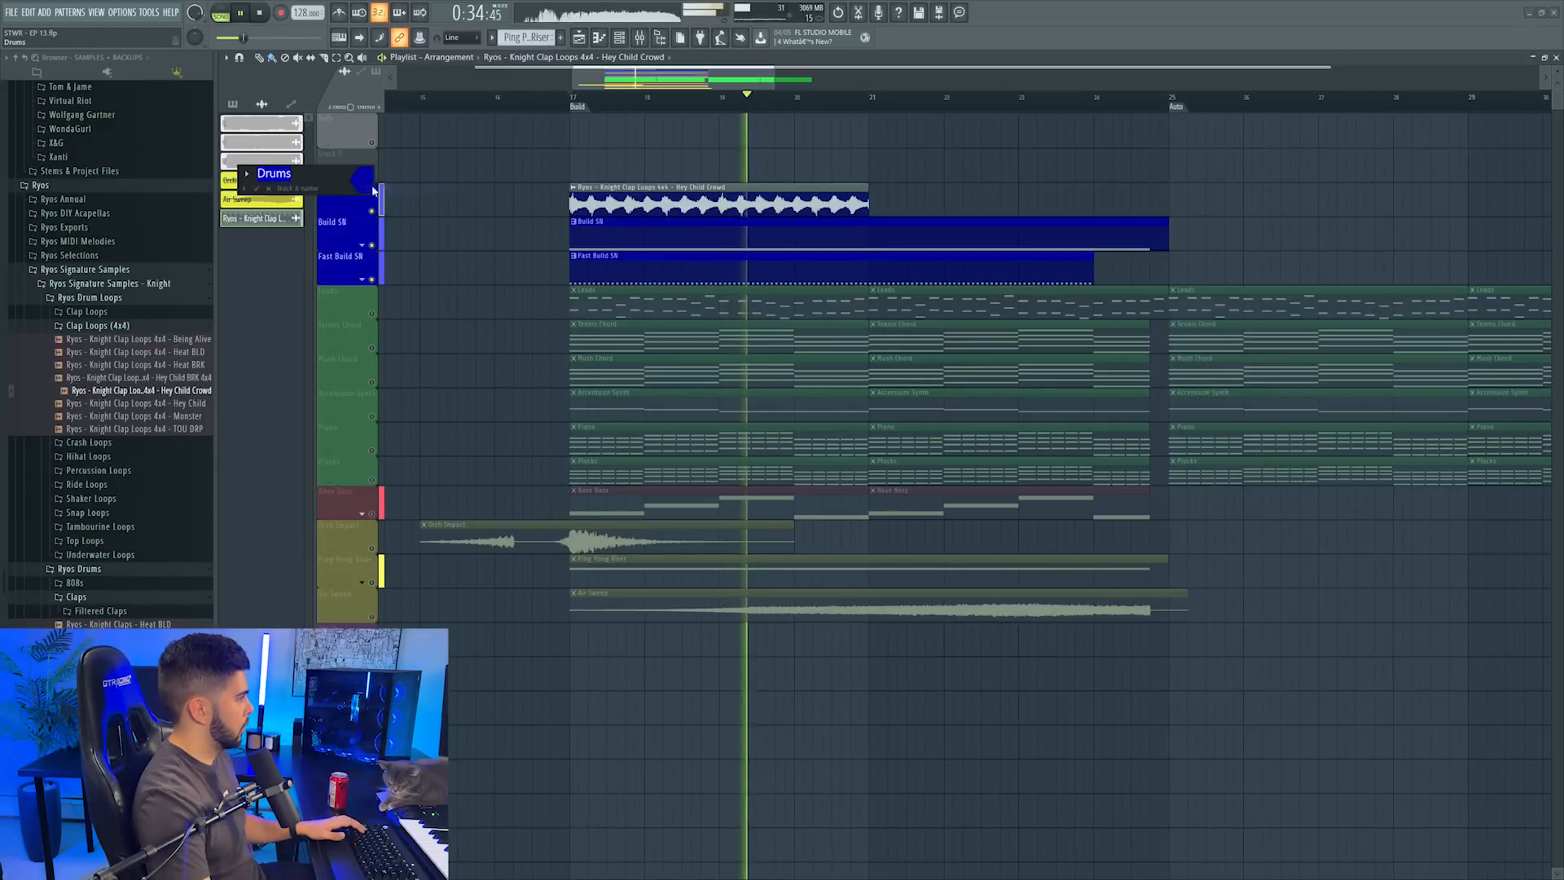
{"action": "left_click", "coordinate": [363, 179]}
{"action": "key", "text": "Return"}
{"action": "type", "text": "Crowd Clap"}
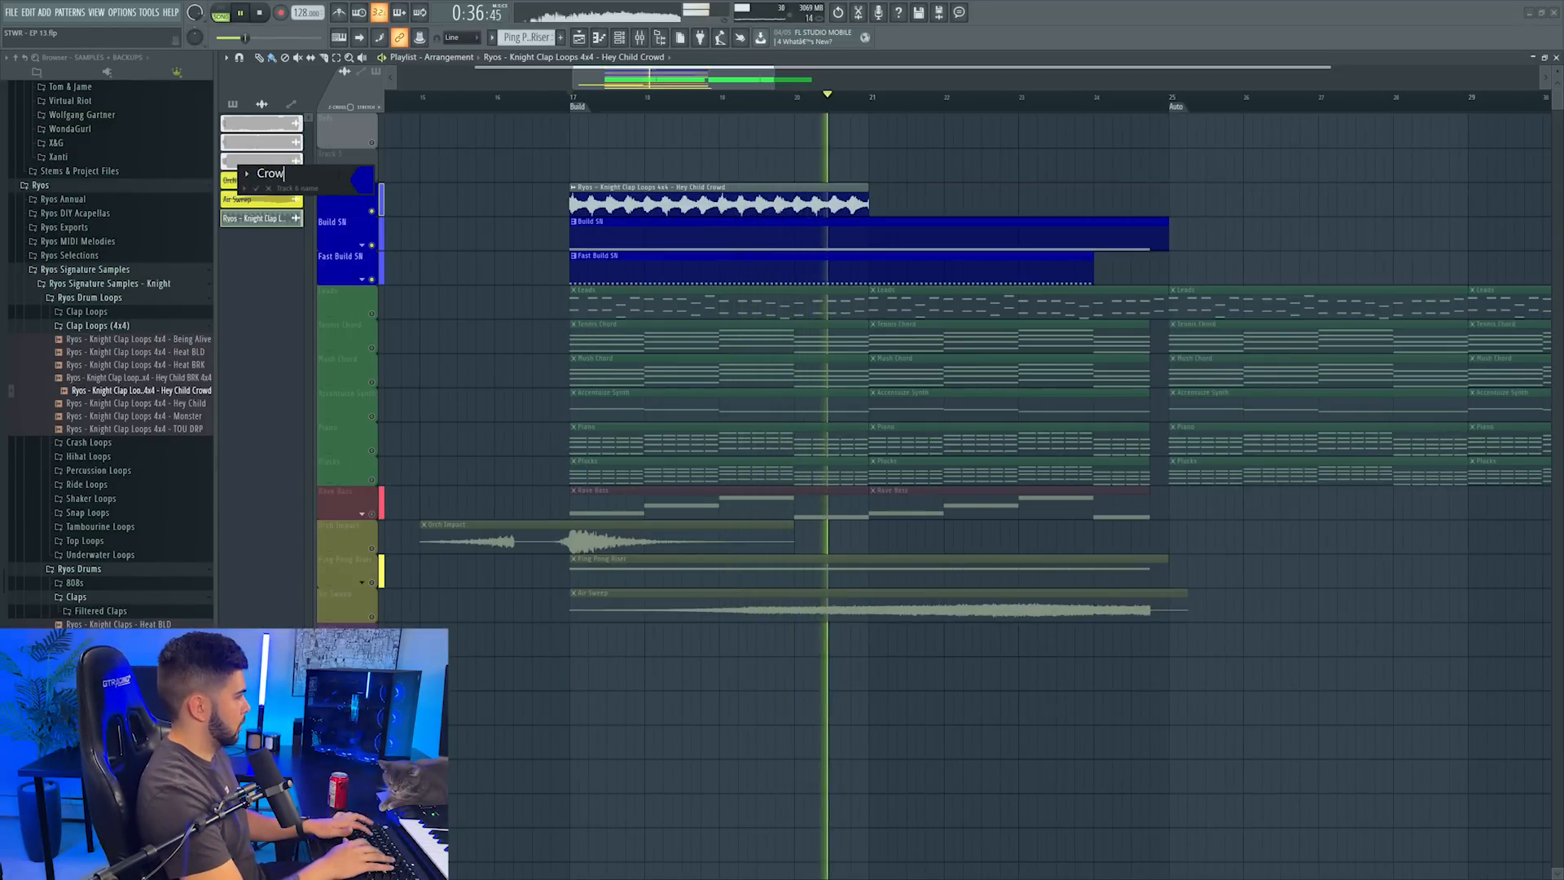
{"action": "key", "text": "Return"}
{"action": "right_click", "coordinate": [329, 184]}
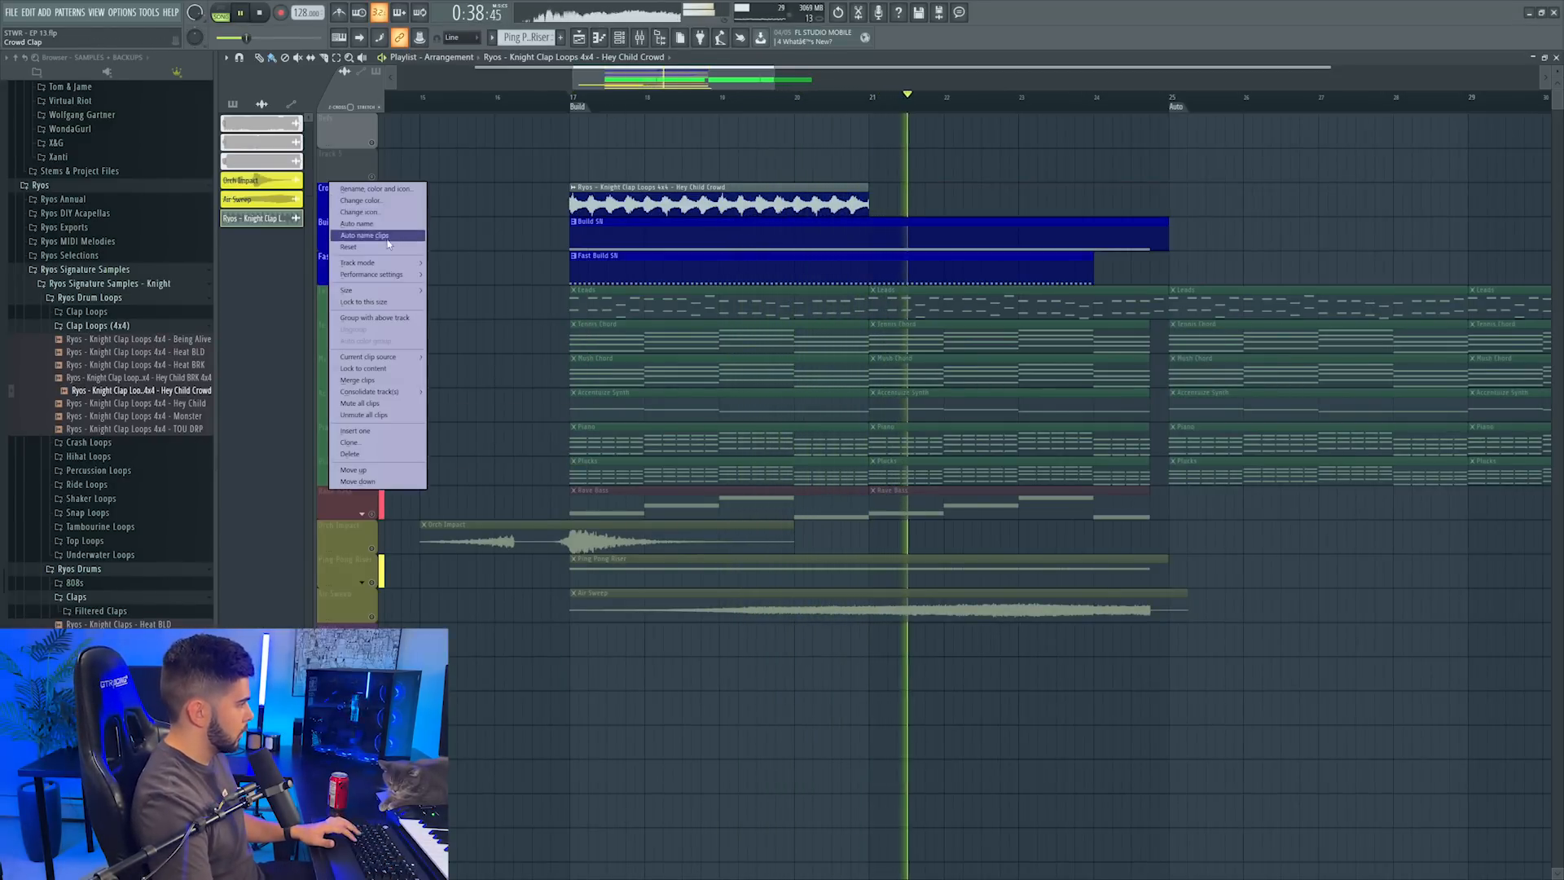
{"action": "left_click", "coordinate": [356, 237]}
Duplicate the Crowd Clap clip so a second copy fills bars 21 to 25, and play it back
{"action": "key", "text": "space"}
{"action": "mouse_move", "coordinate": [916, 193]}
{"action": "left_mouse_down"}
{"action": "mouse_move", "coordinate": [951, 194]}
{"action": "mouse_move", "coordinate": [937, 200]}
{"action": "left_mouse_up"}
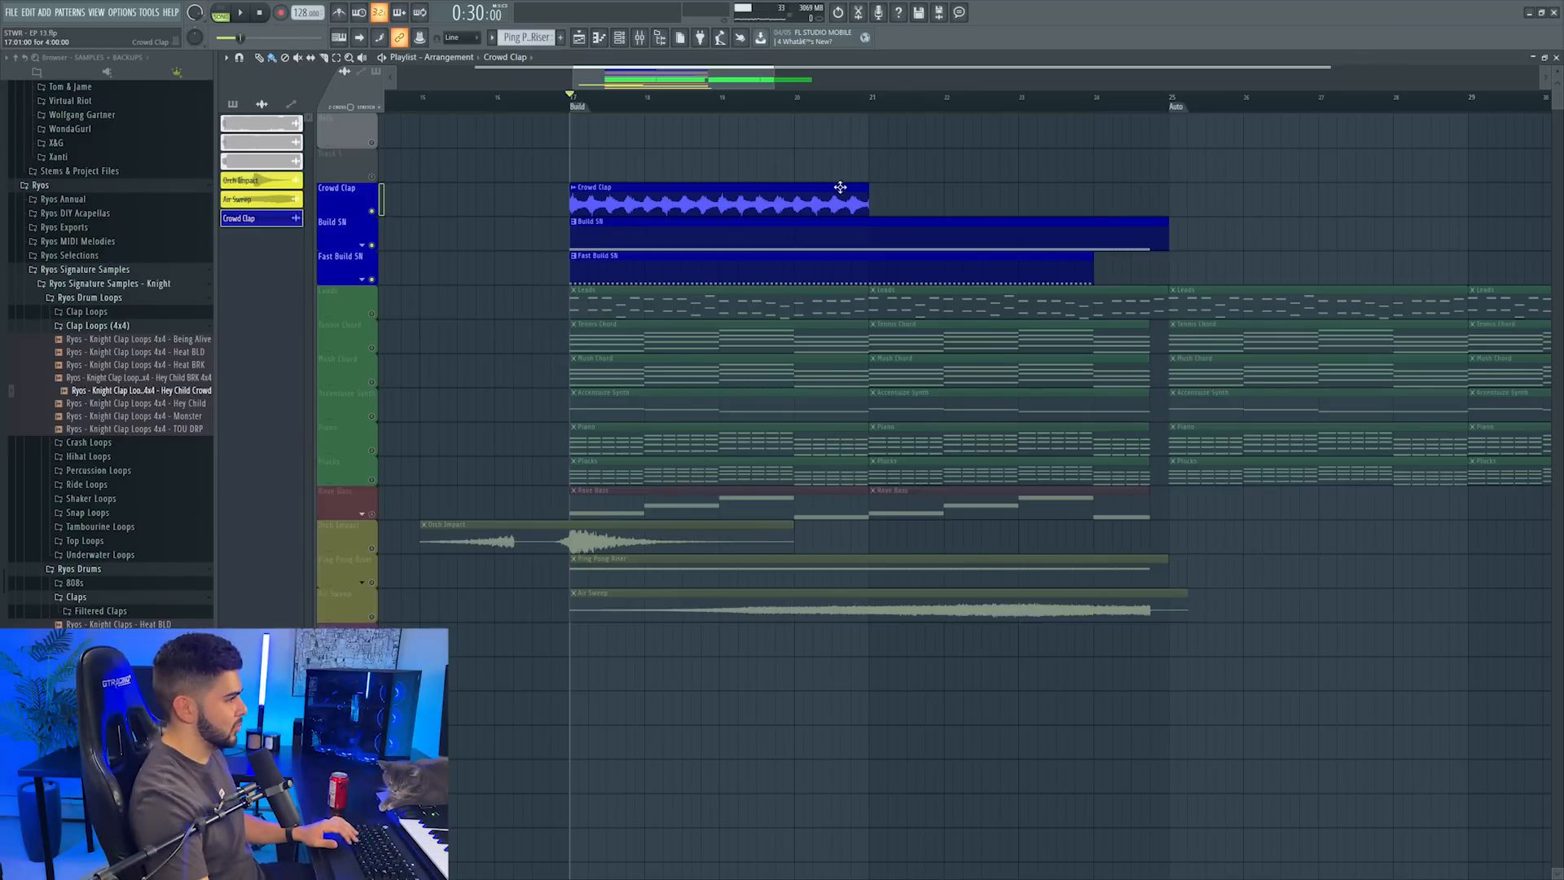
{"action": "left_click_drag", "start_coordinate": [840, 187], "coordinate": [893, 198]}
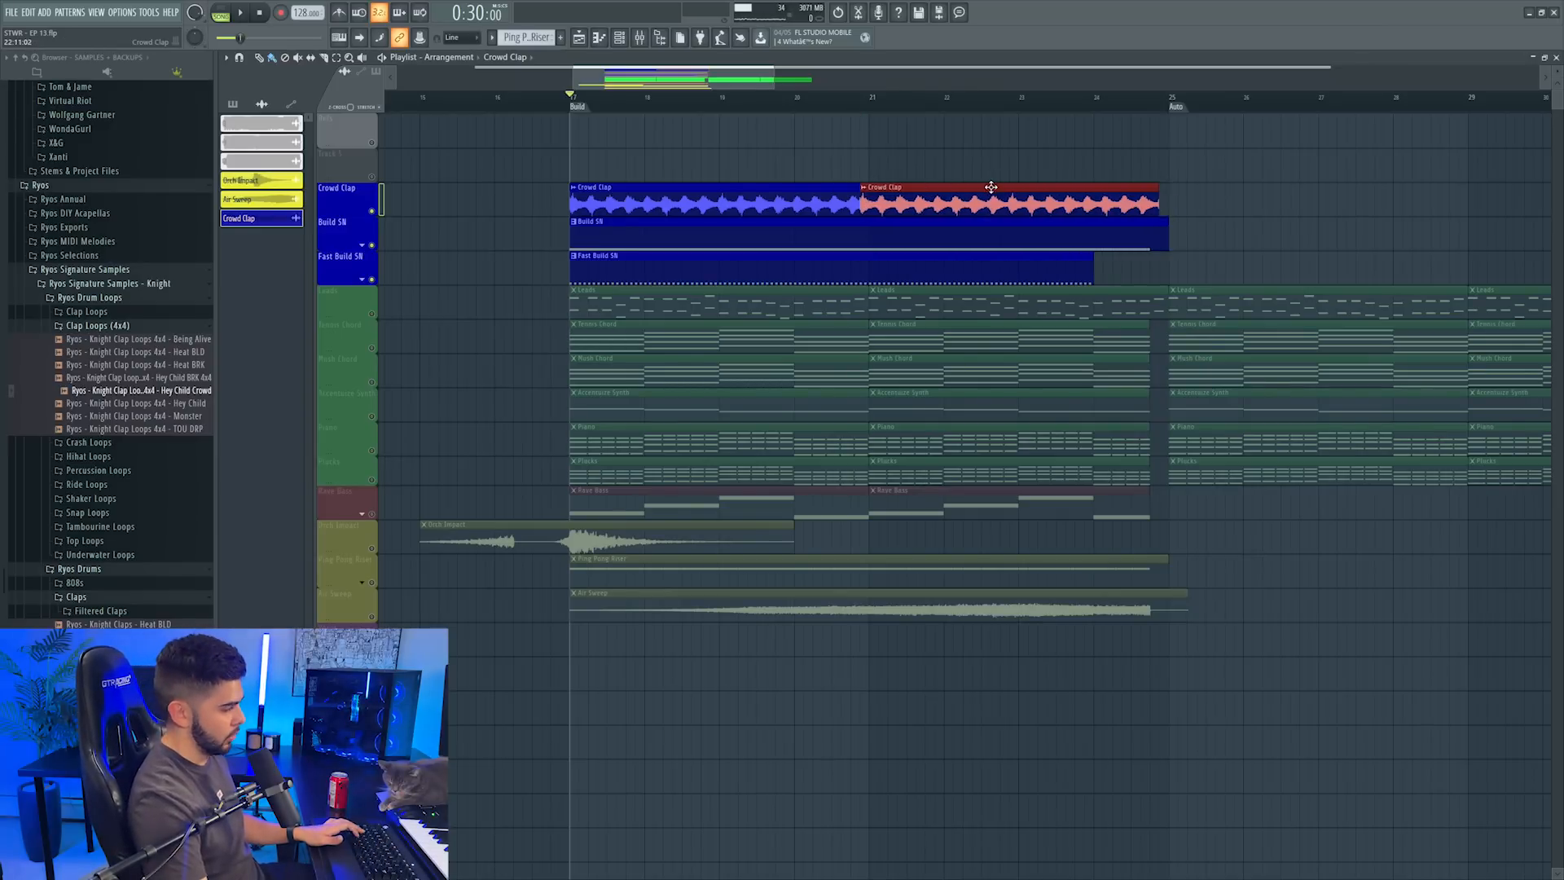
{"action": "left_click", "coordinate": [845, 97]}
{"action": "key", "text": "space"}
Check the clap loop's level in the mixer and trim the second Crowd Clap clip to end just before bar 25
{"action": "key", "text": "F9"}
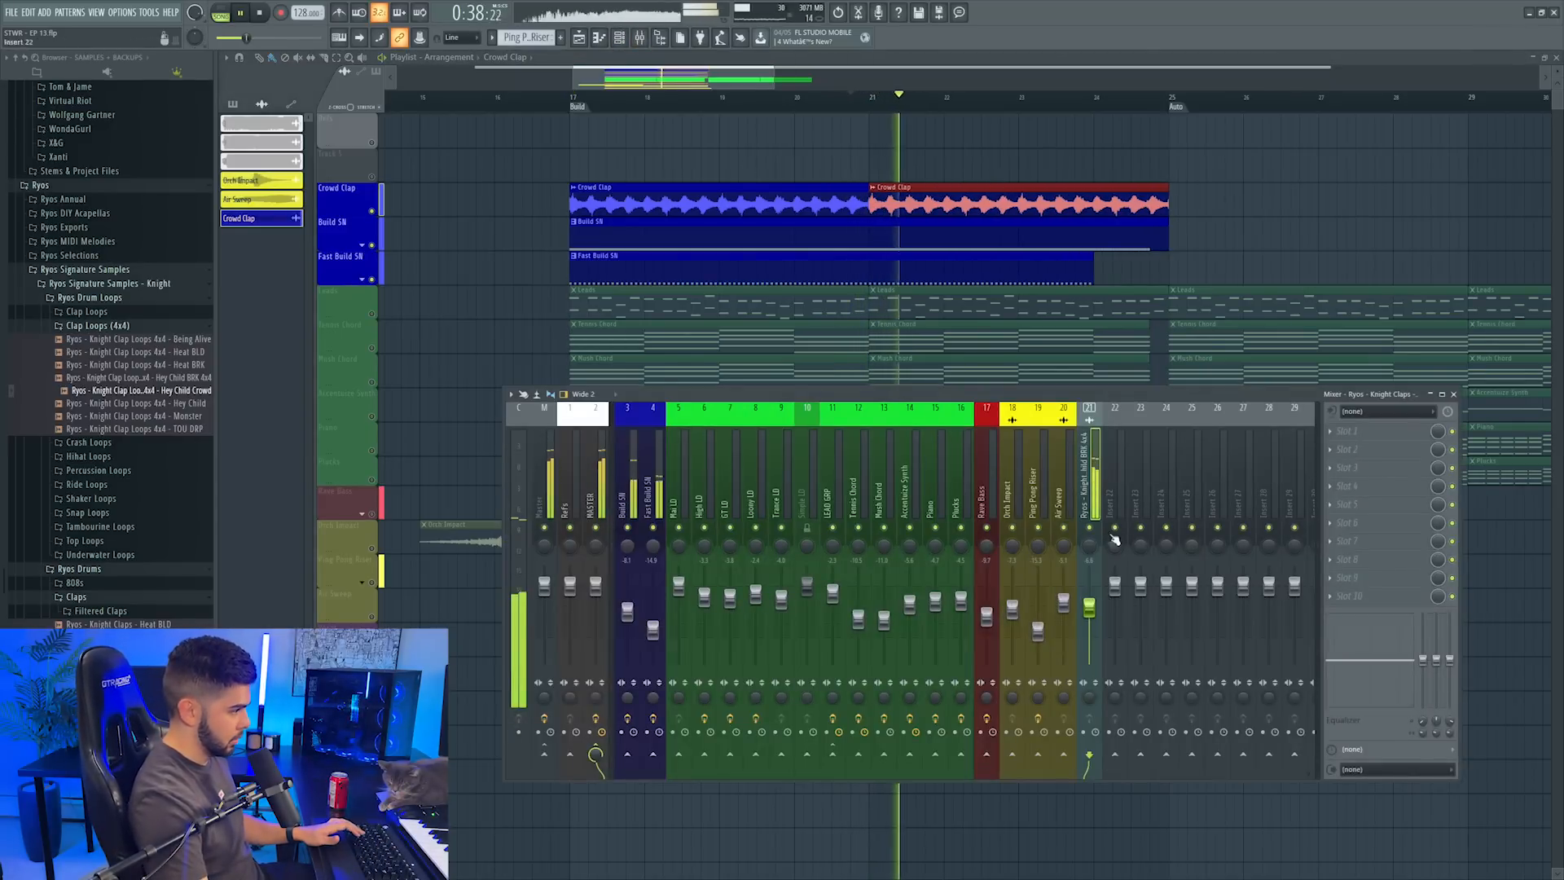
{"action": "key", "text": "F9"}
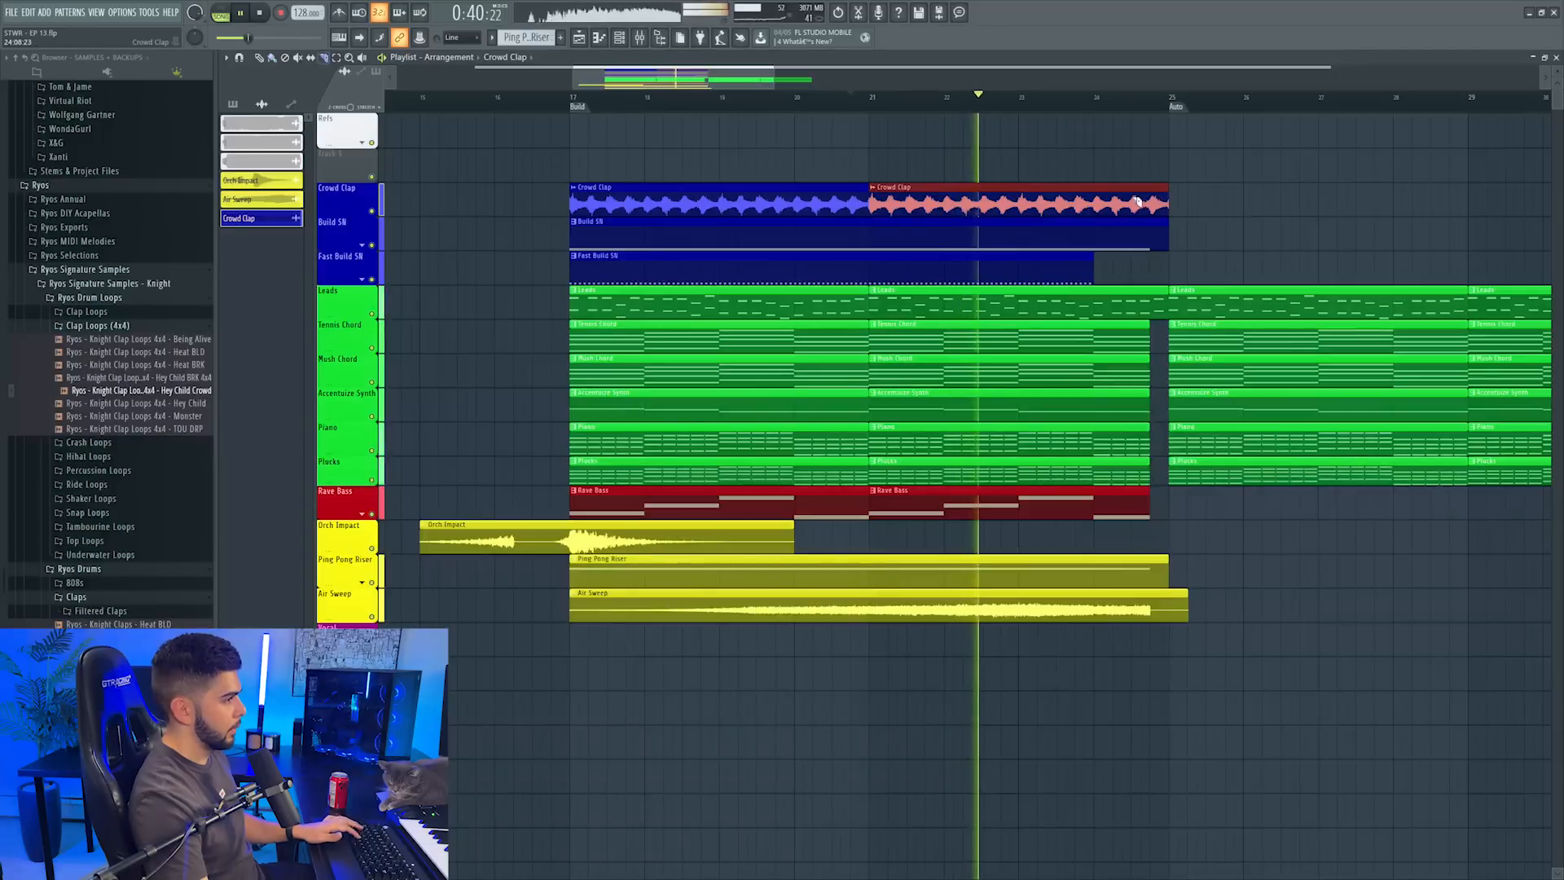
{"action": "left_click_drag", "start_coordinate": [1151, 202], "coordinate": [1150, 202]}
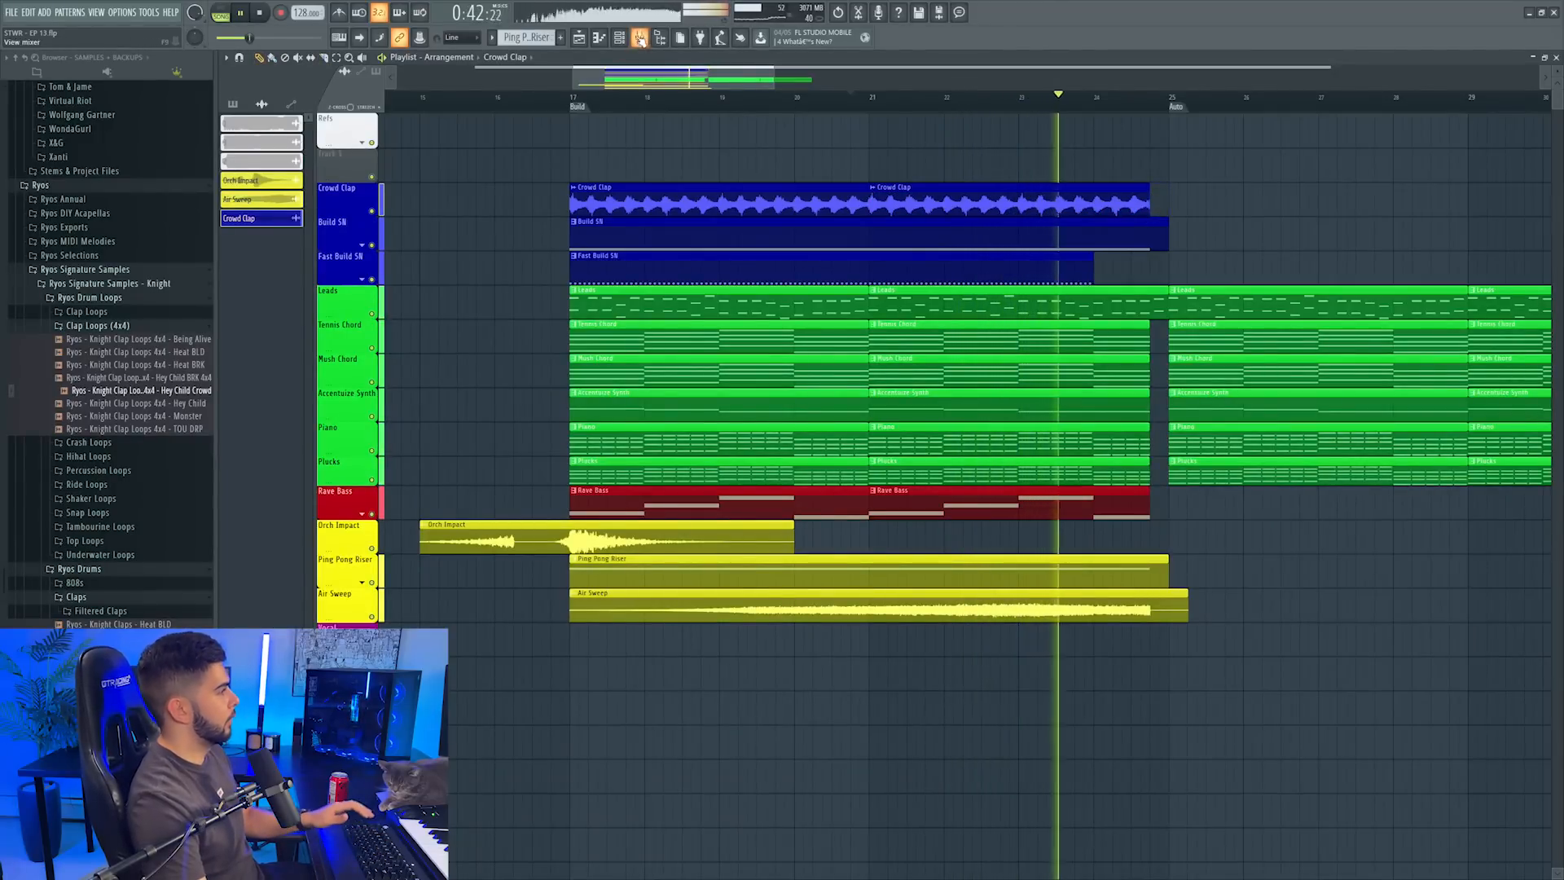
Rename the clap loop's mixer track to Crowd Clap and colour it blue
{"action": "key", "text": "F9"}
{"action": "right_click", "coordinate": [1090, 403]}
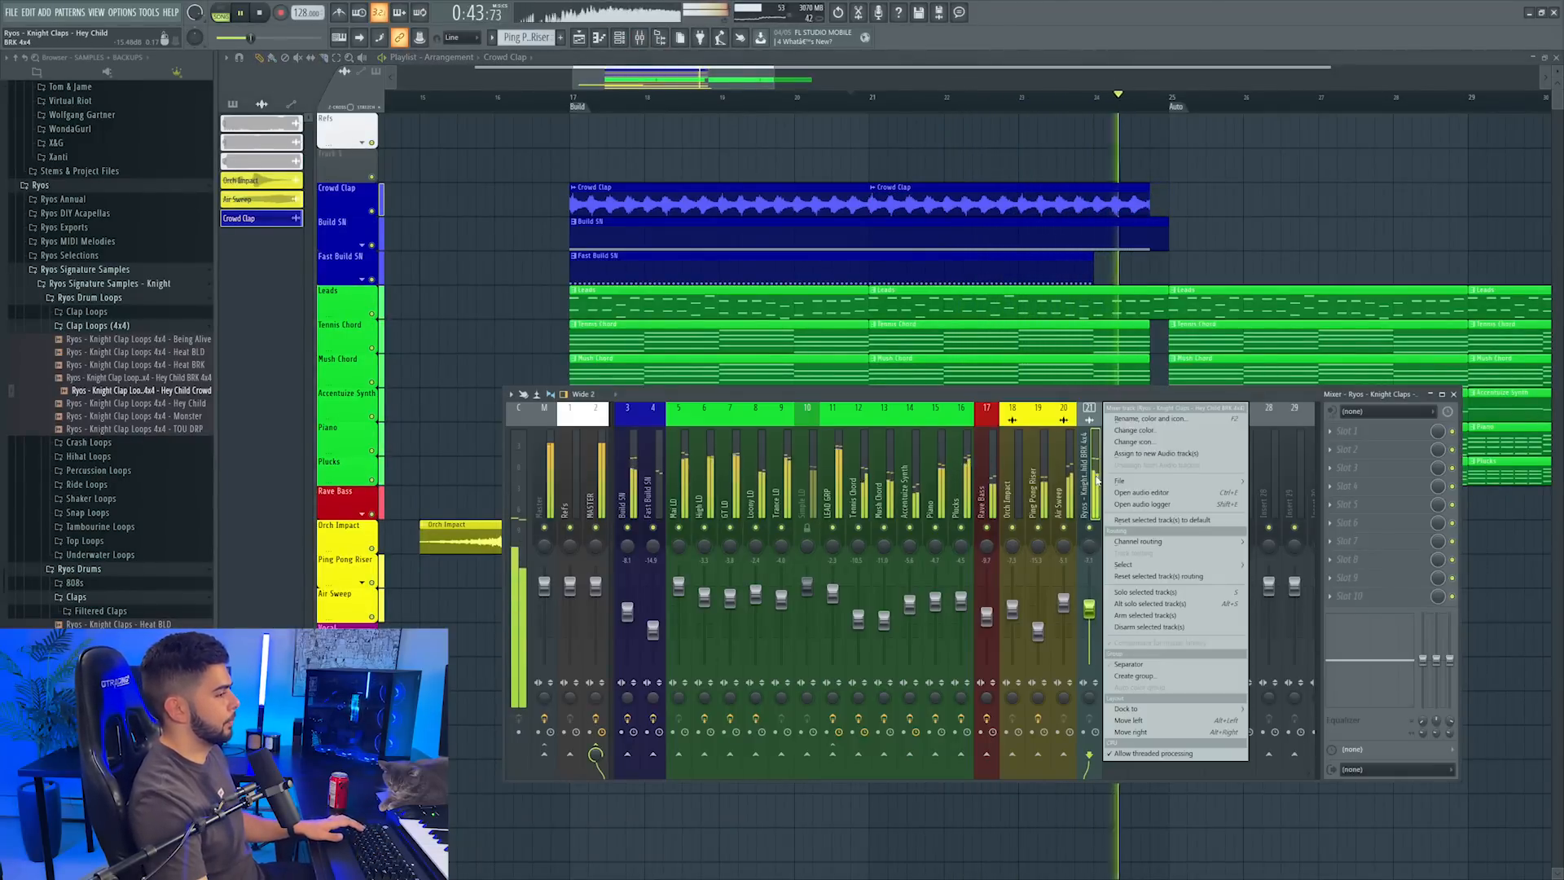
{"action": "left_click", "coordinate": [1138, 417]}
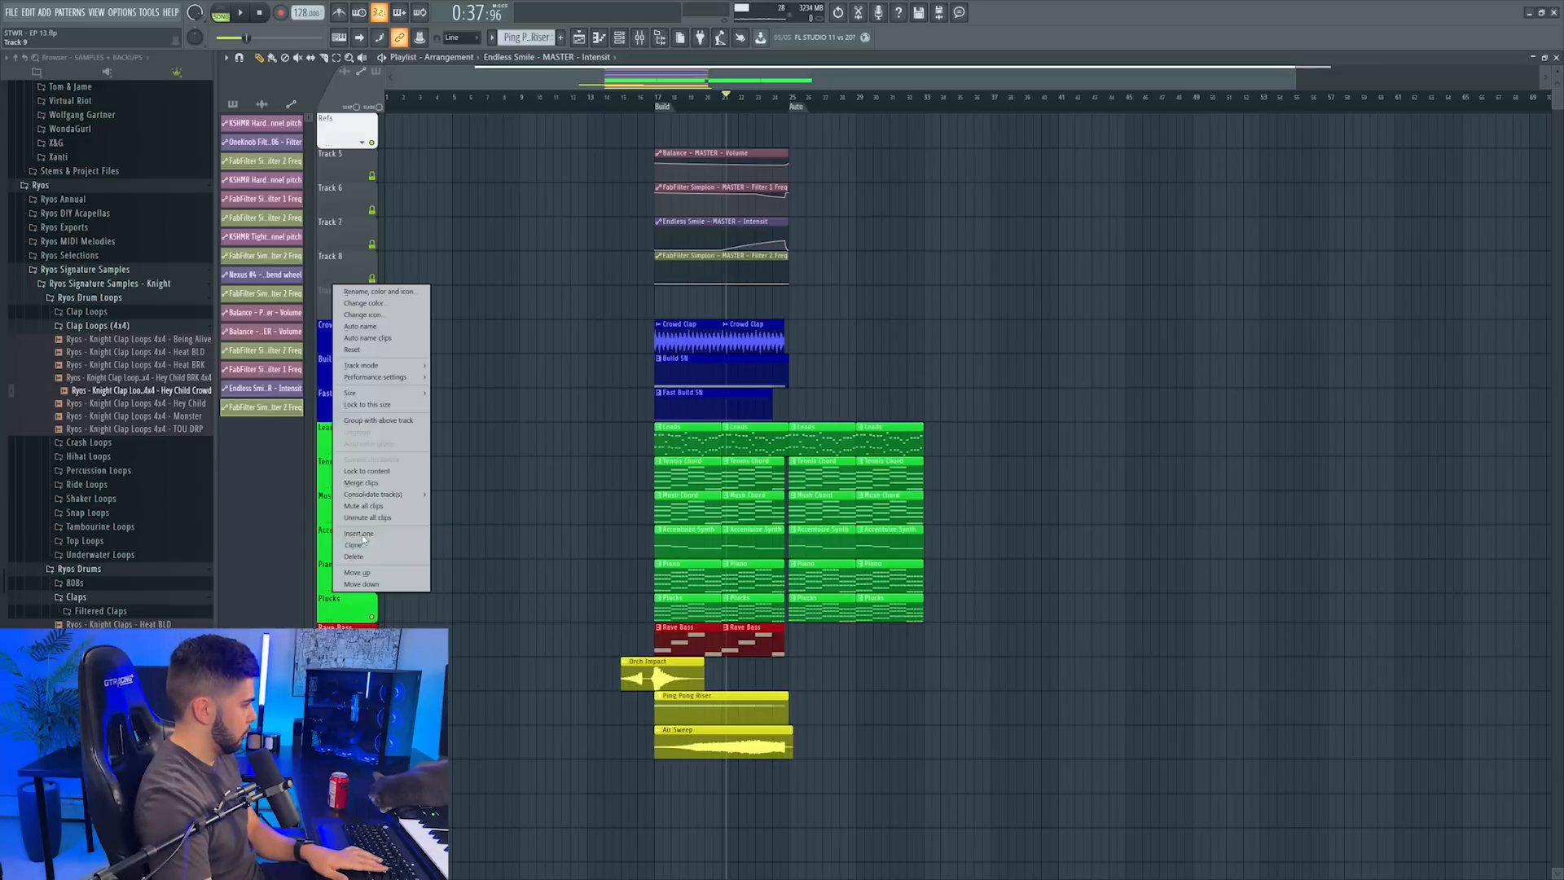
Insert several empty playlist tracks above Crowd Clap
{"action": "left_click", "coordinate": [380, 535]}
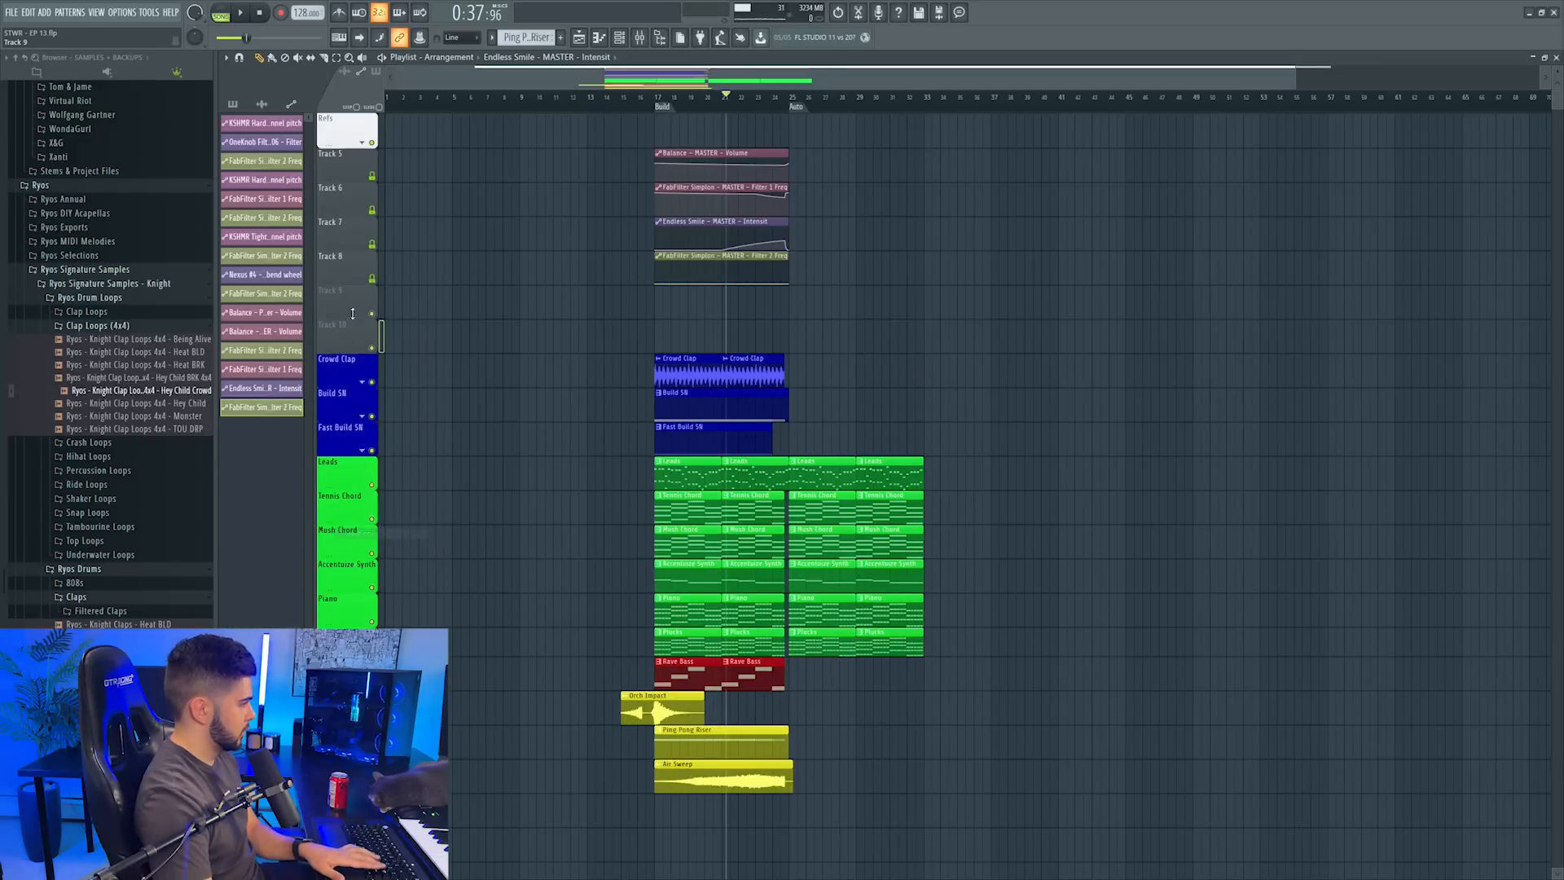
{"action": "right_click", "coordinate": [356, 288]}
{"action": "left_click", "coordinate": [380, 533]}
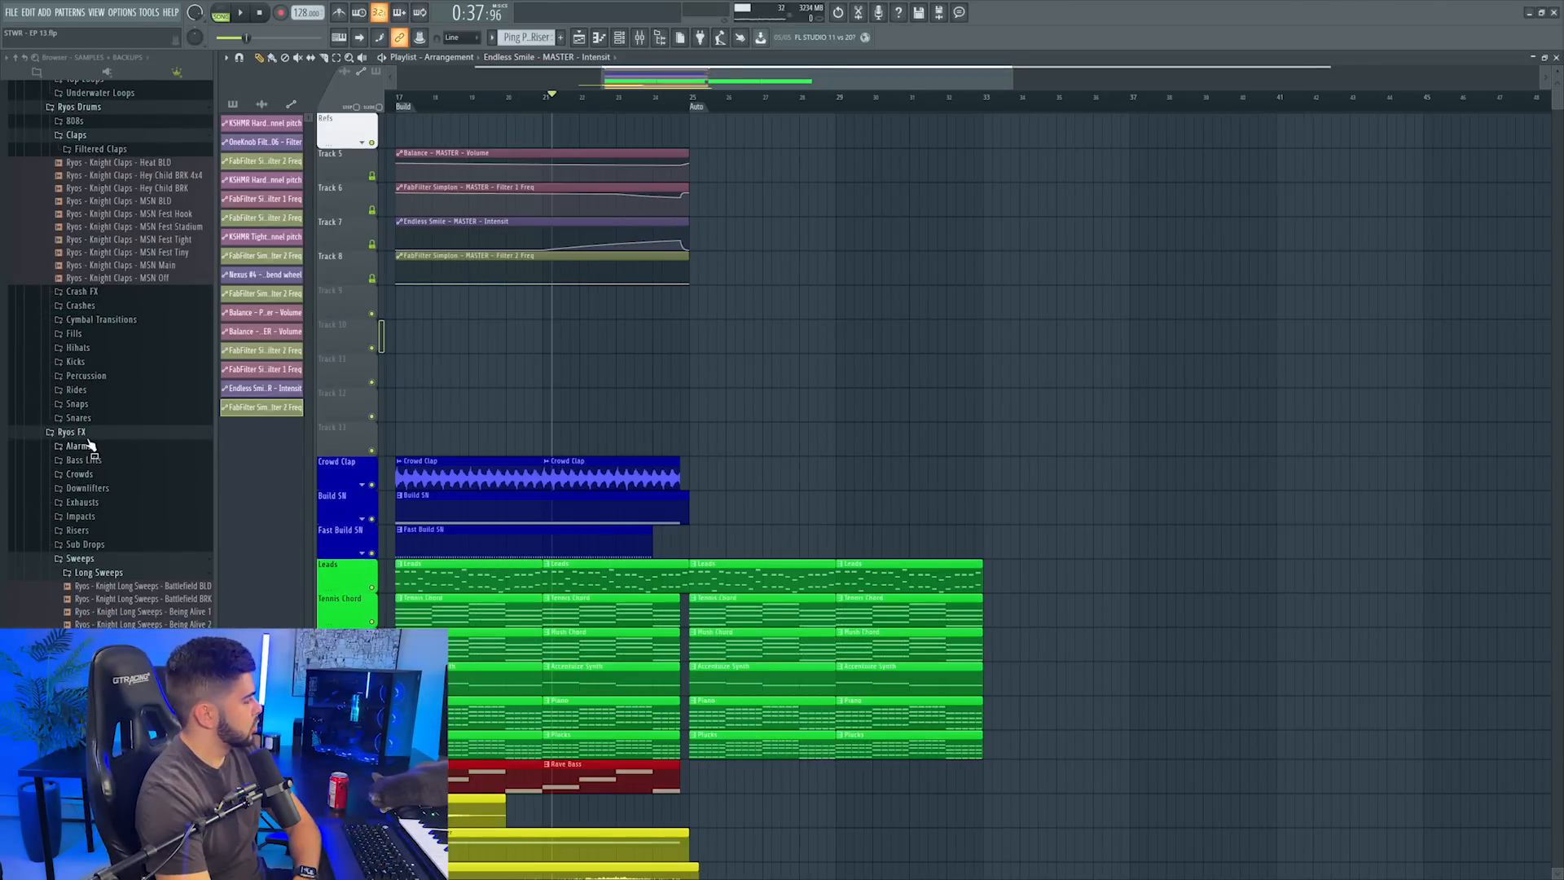
Place the Ryos Knight Rides MSN Fest Noisy sample on Track 10 at the Auto marker on bar 25
{"action": "left_click", "coordinate": [77, 390]}
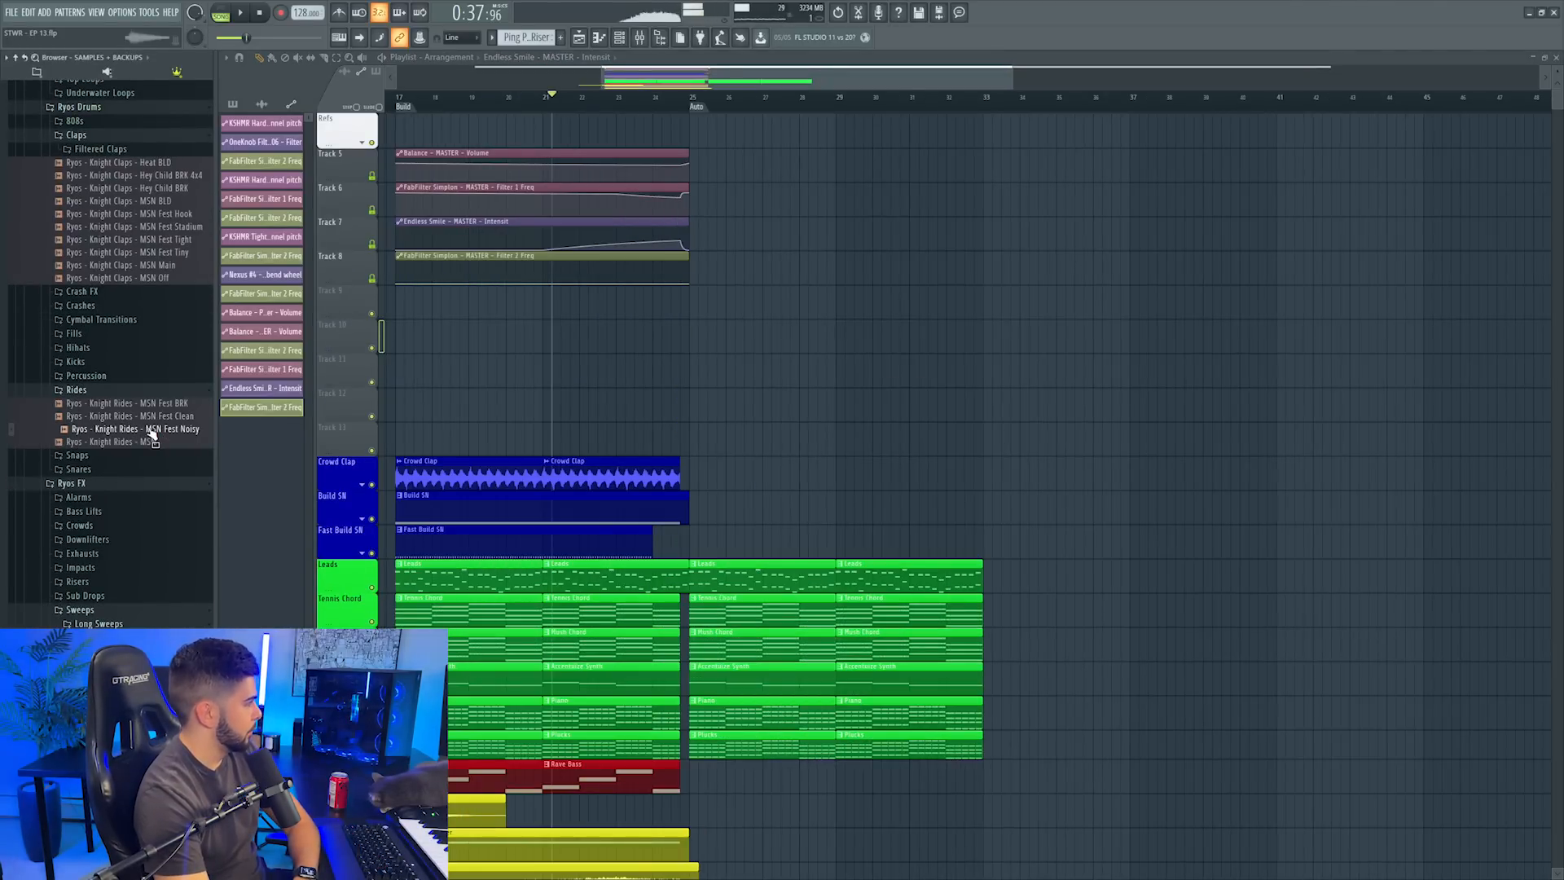
{"action": "left_click_drag", "start_coordinate": [694, 356], "coordinate": [693, 343]}
{"action": "scroll", "coordinate": [110, 386], "scroll_direction": "up", "scroll_amount": 3}
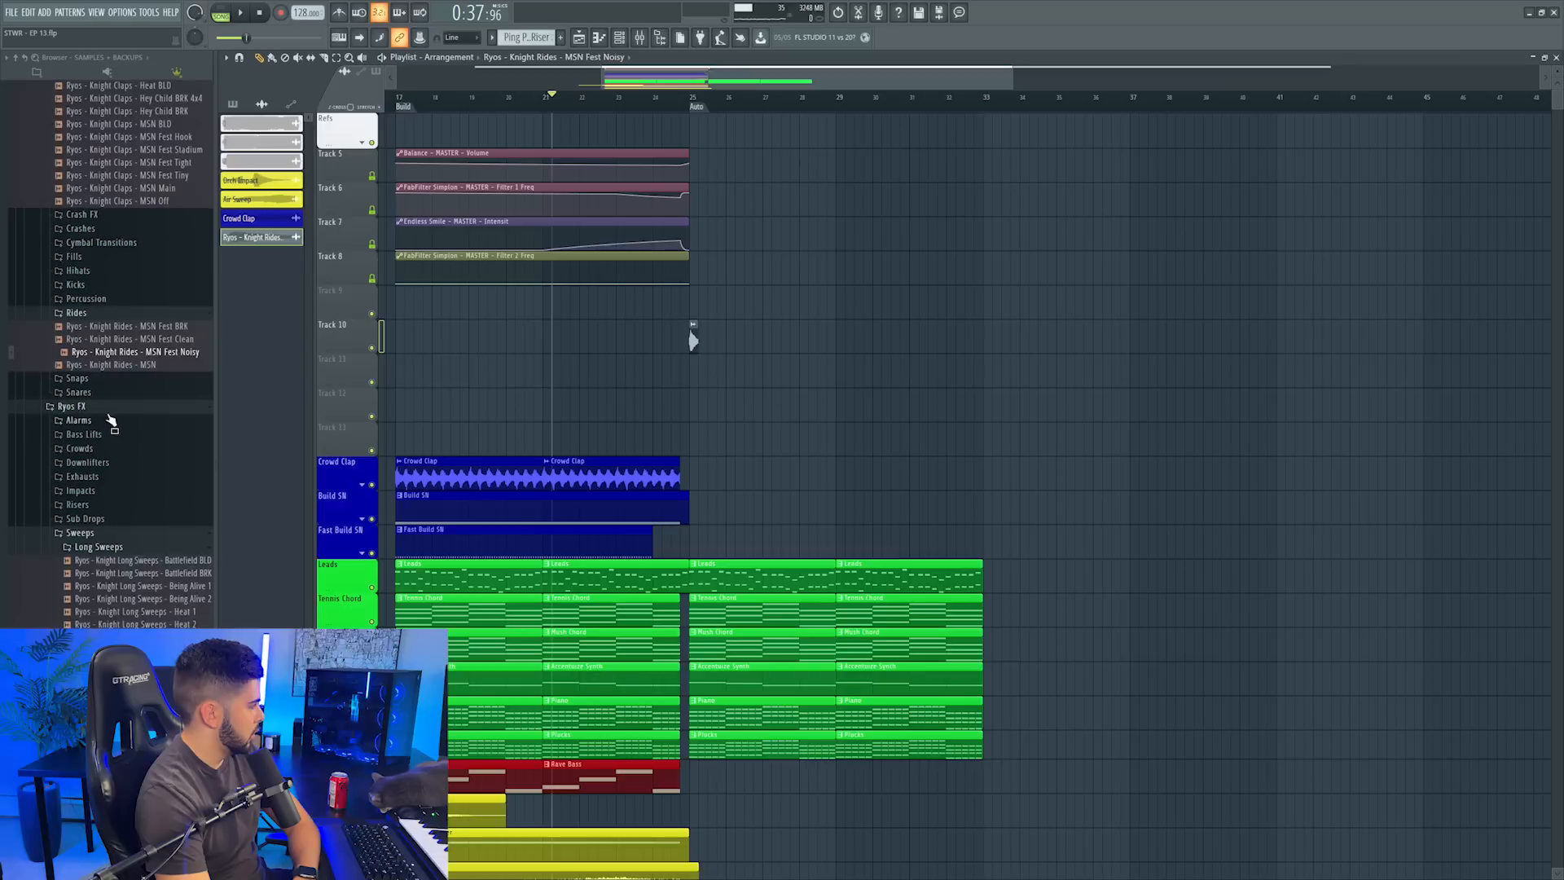
Add the Ryos Knight Punchy Kicks MSN Fest sample to Track 9, repeating from bar 25 to bar 33, and audition it
{"action": "left_click", "coordinate": [110, 384]}
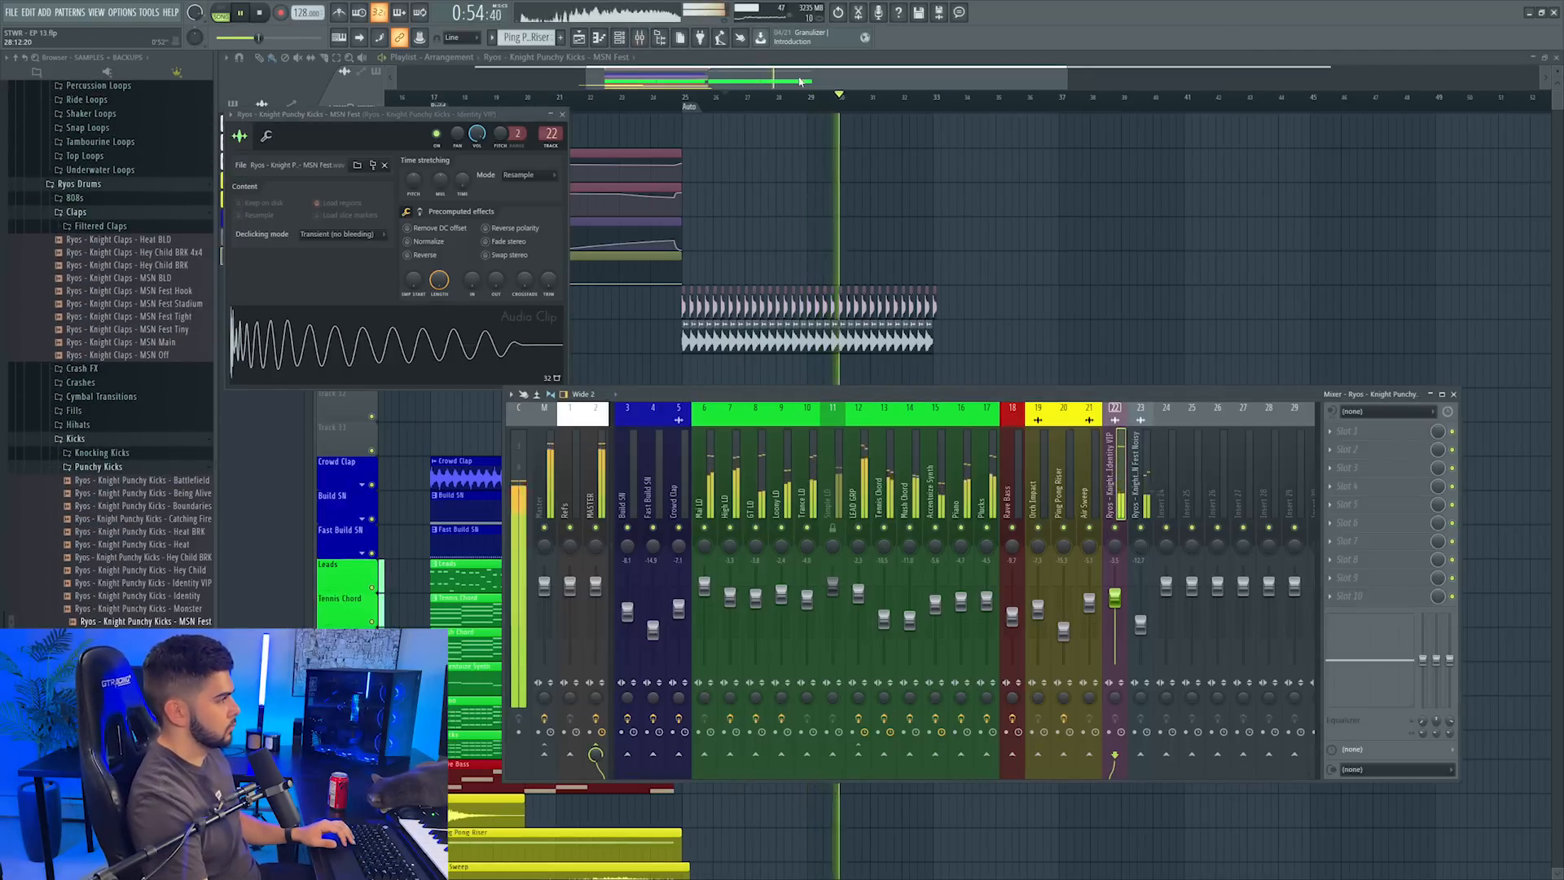
{"action": "left_click", "coordinate": [779, 59]}
{"action": "scroll", "coordinate": [779, 97], "scroll_direction": "up", "scroll_amount": 4}
{"action": "key", "text": "space"}
Colour playlist Track 9 blue and name it Kick
{"action": "right_click", "coordinate": [342, 292]}
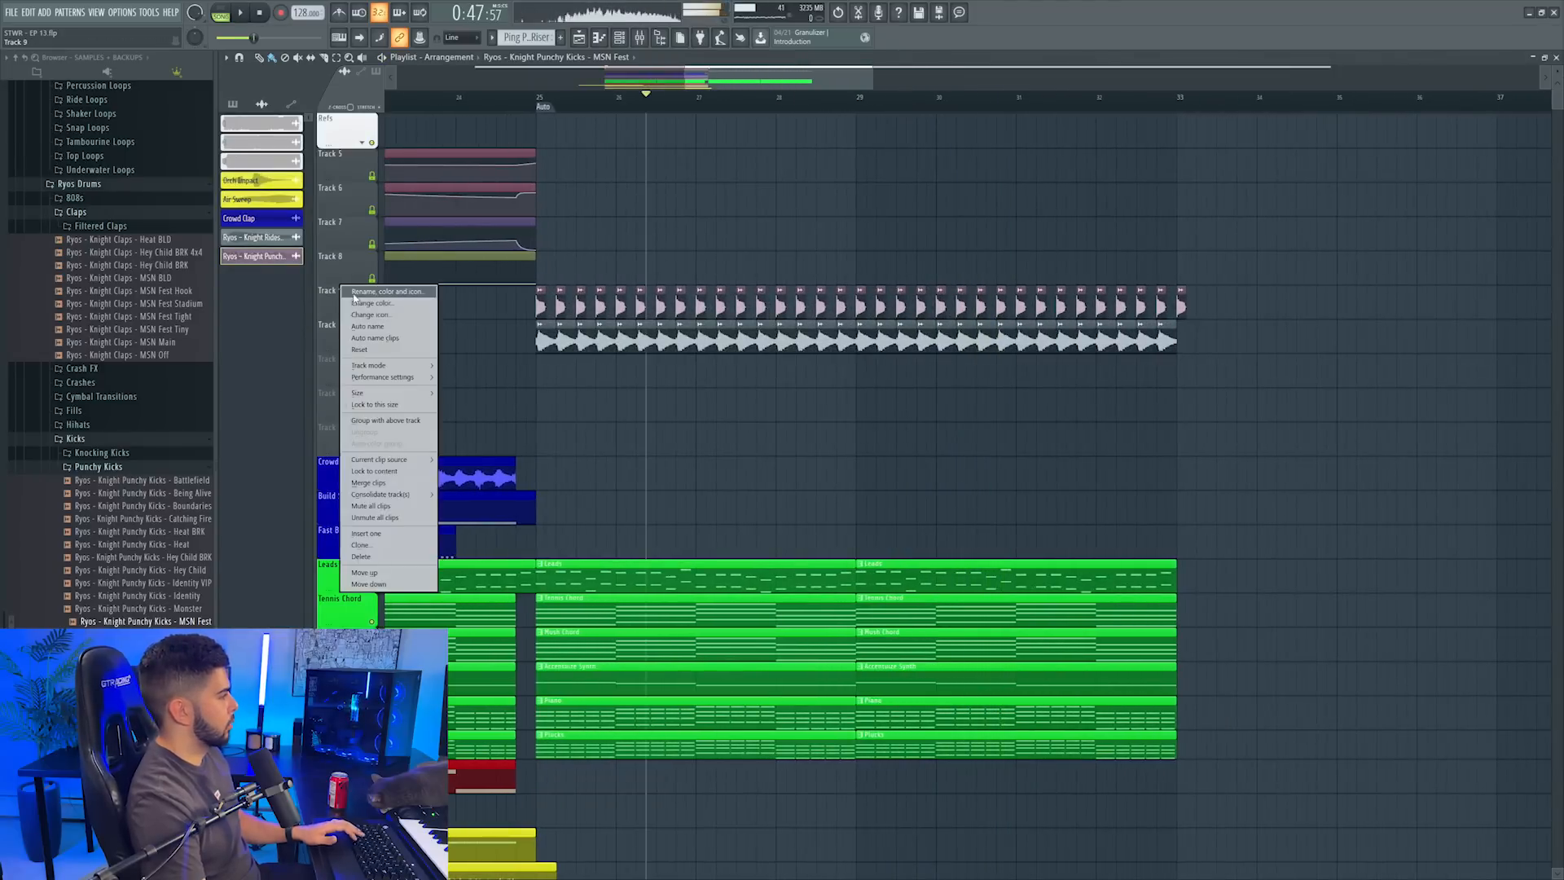
{"action": "left_click", "coordinate": [379, 300]}
{"action": "left_click", "coordinate": [548, 581]}
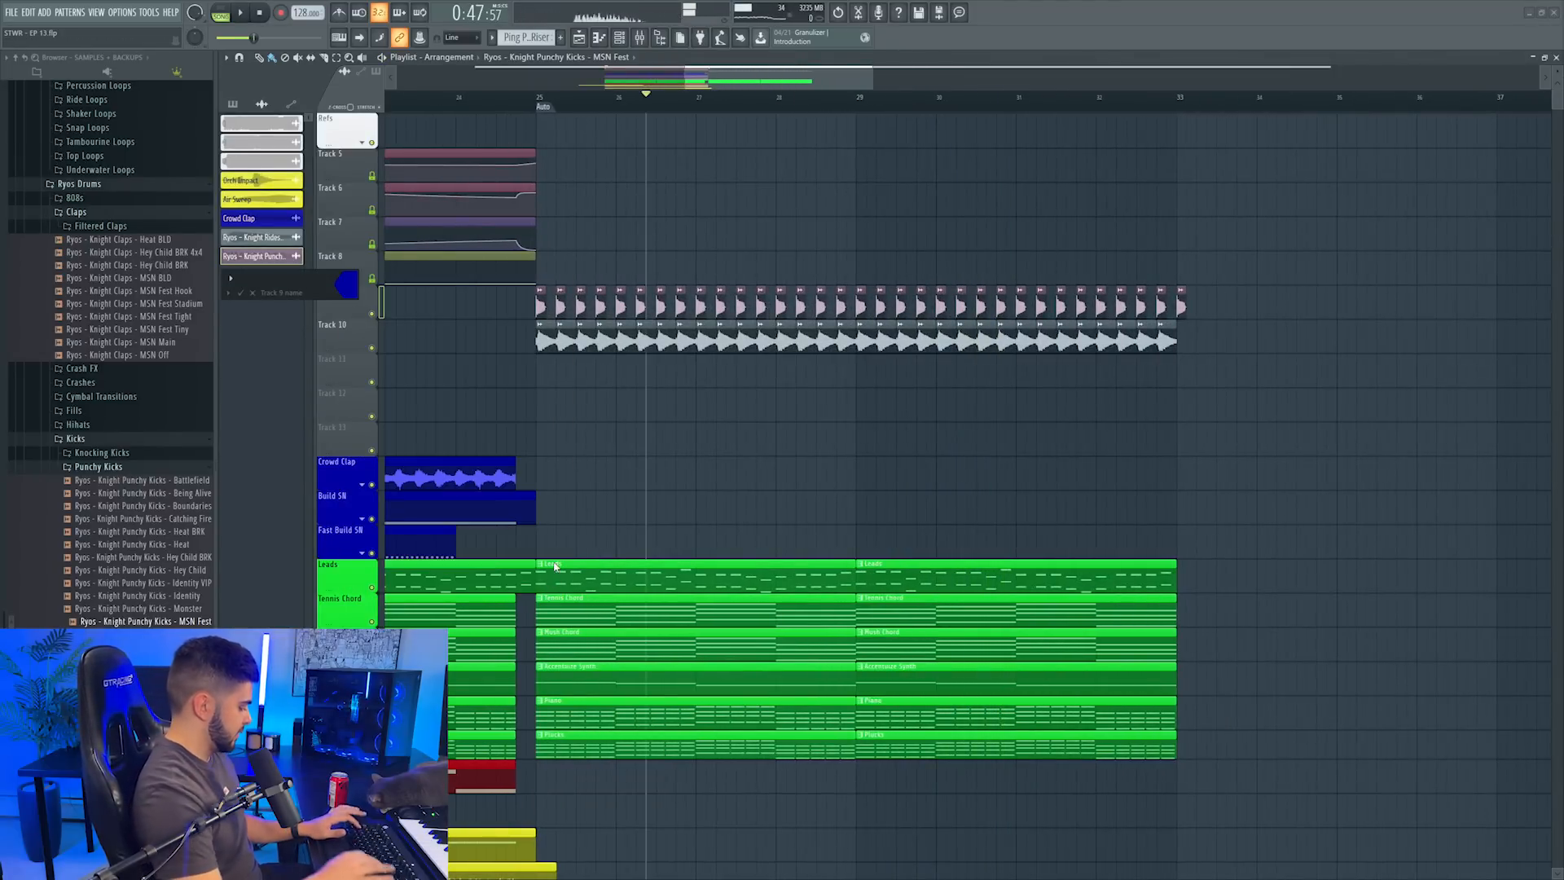
{"action": "type", "text": "Kick"}
{"action": "key", "text": "Return"}
Auto-name the Kick clips and set up Track 10 the same way as a blue track named Ride
{"action": "right_click", "coordinate": [343, 292]}
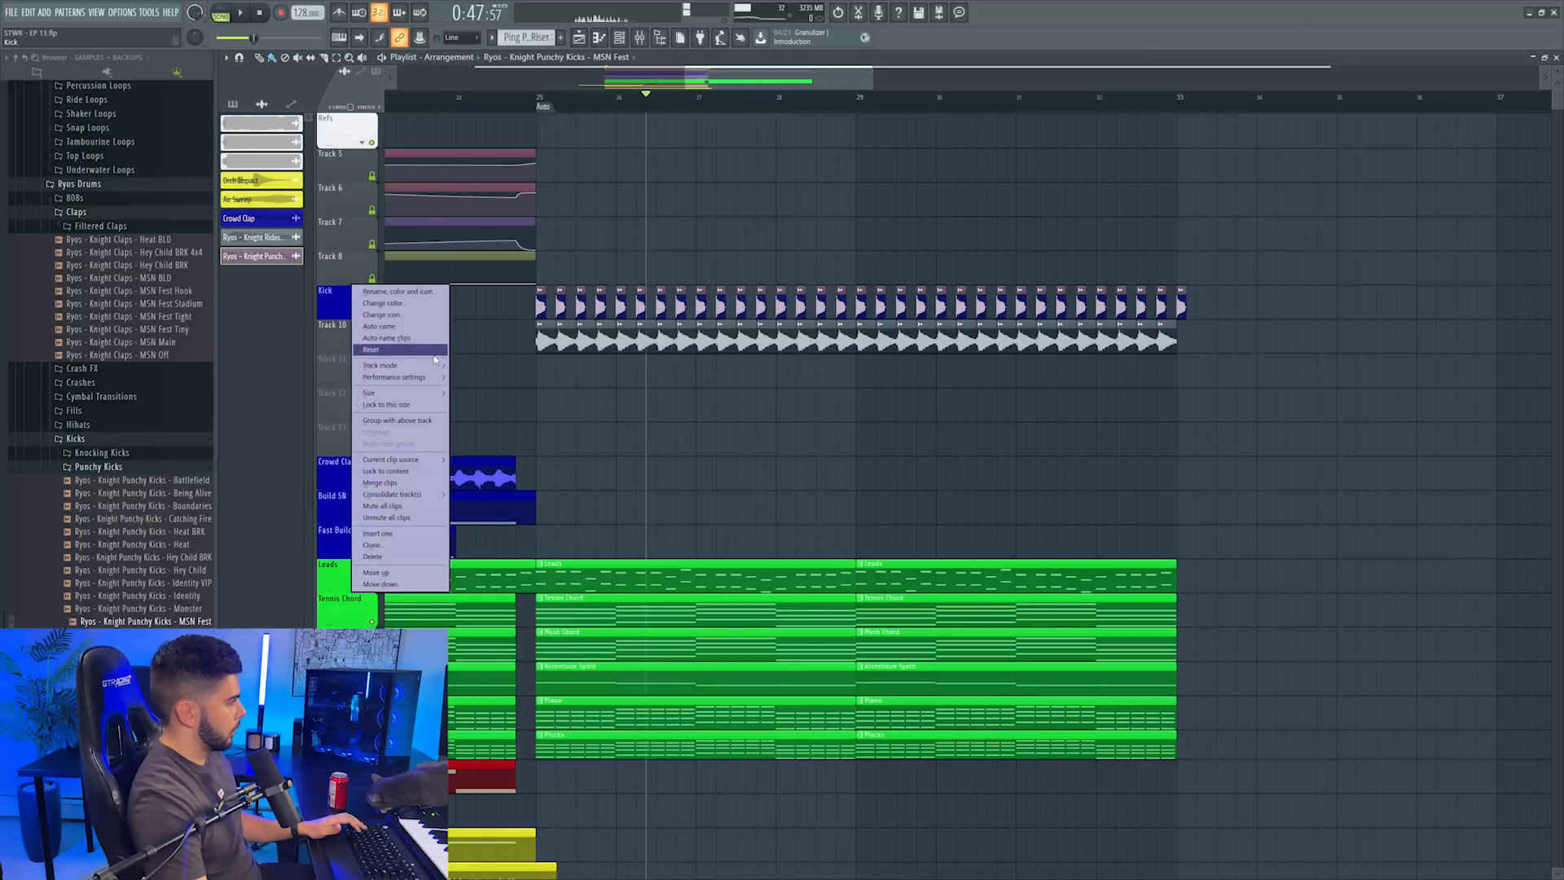
{"action": "left_click", "coordinate": [379, 338]}
{"action": "right_click", "coordinate": [344, 345]}
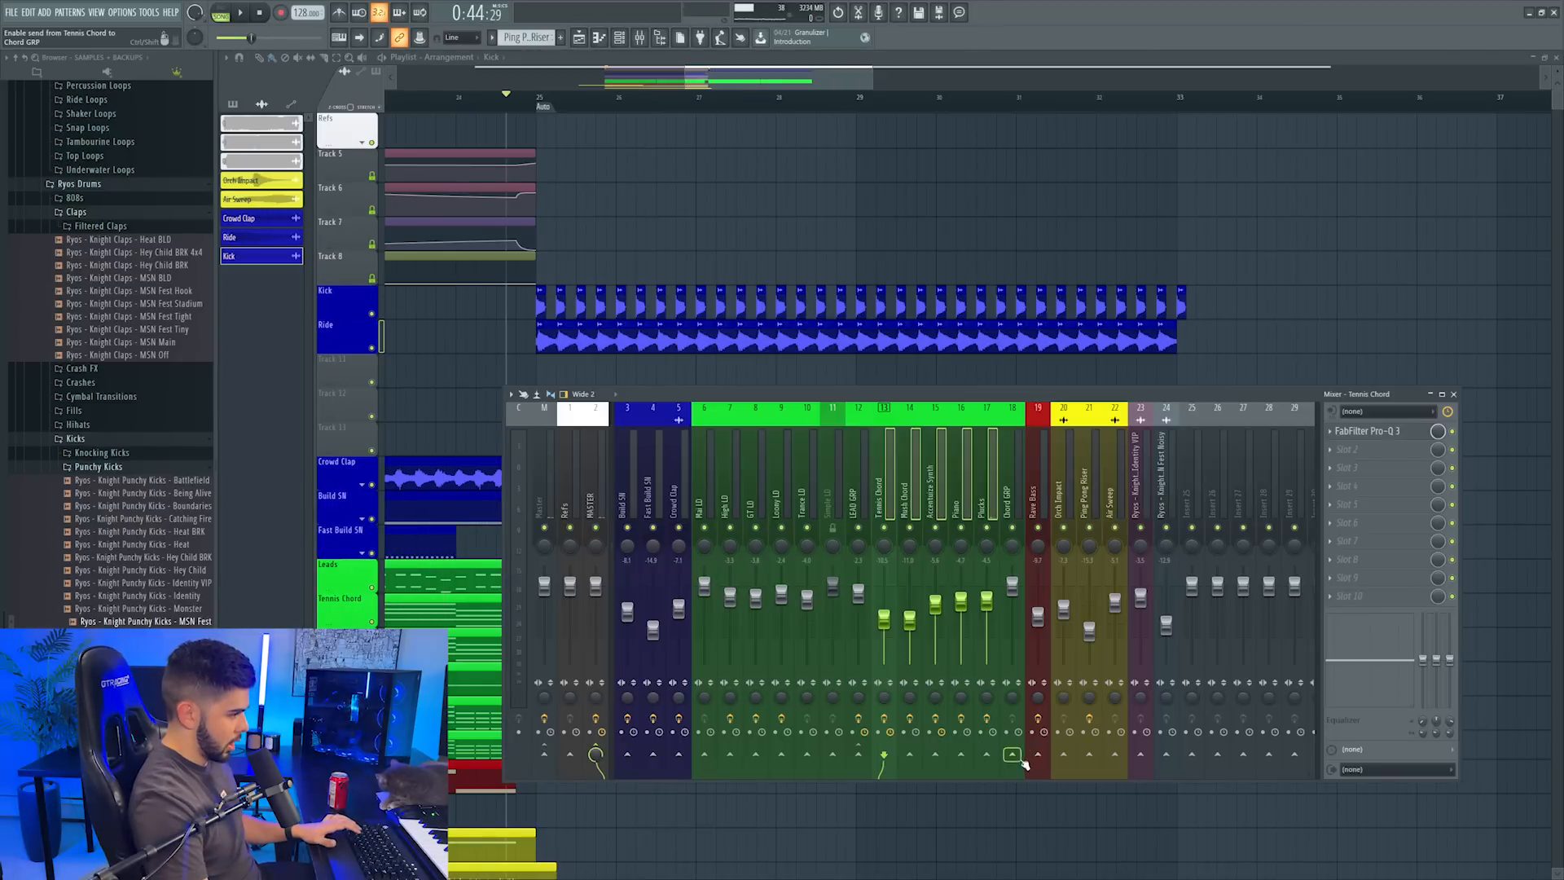
Insert Kickstart 2 on the Chord GRP mixer track and adjust its mix amount during playback
{"action": "left_click", "coordinate": [1008, 498]}
{"action": "left_click", "coordinate": [1347, 443]}
{"action": "mouse_move", "coordinate": [1352, 447]}
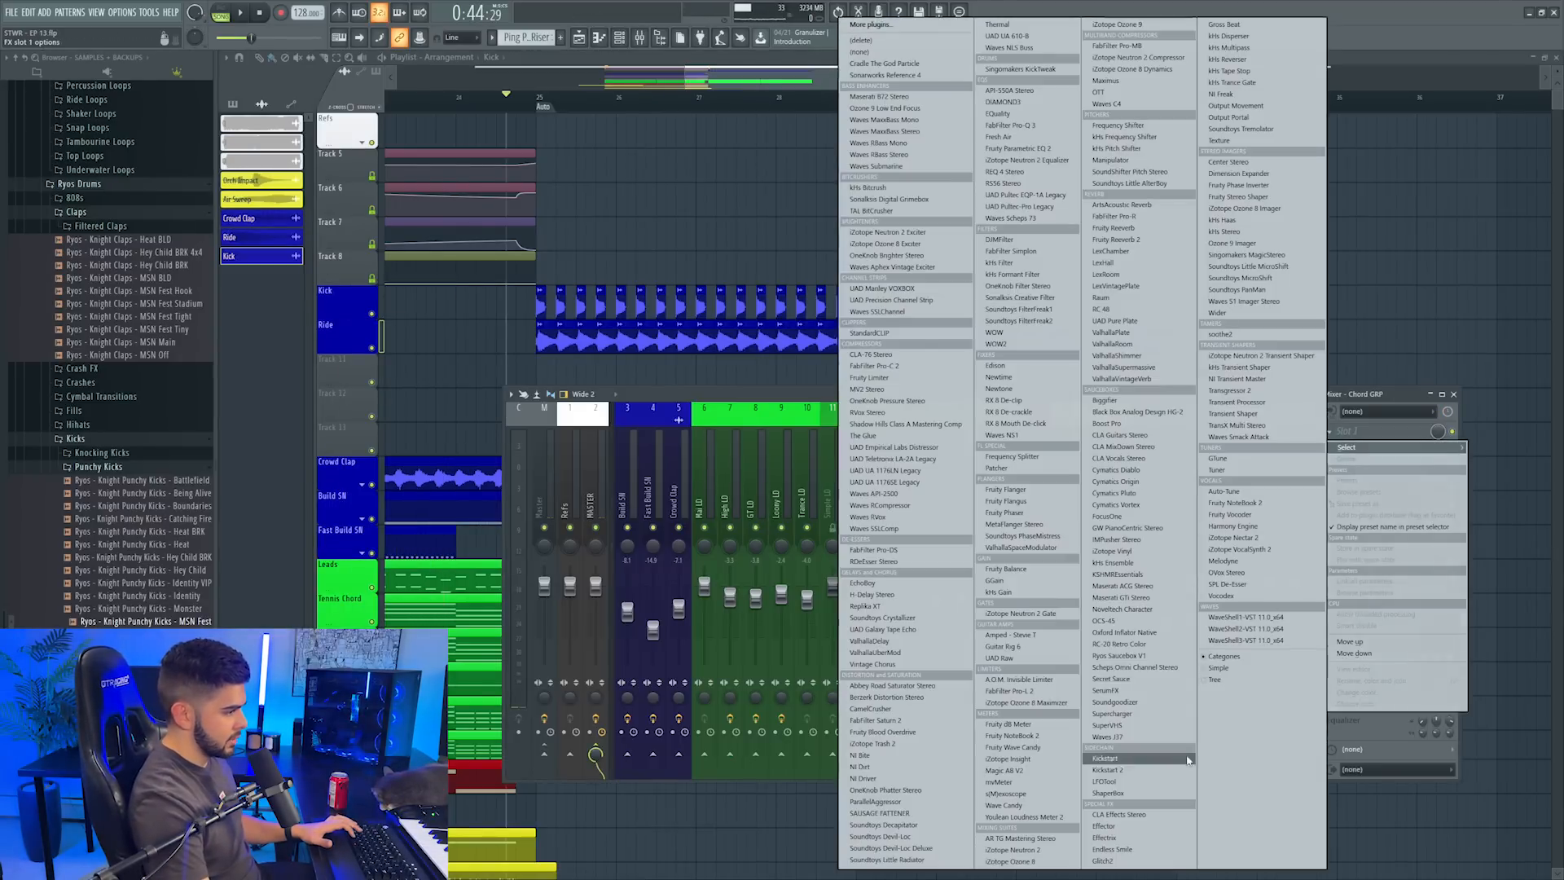
{"action": "left_click", "coordinate": [1153, 772]}
{"action": "key", "text": "space"}
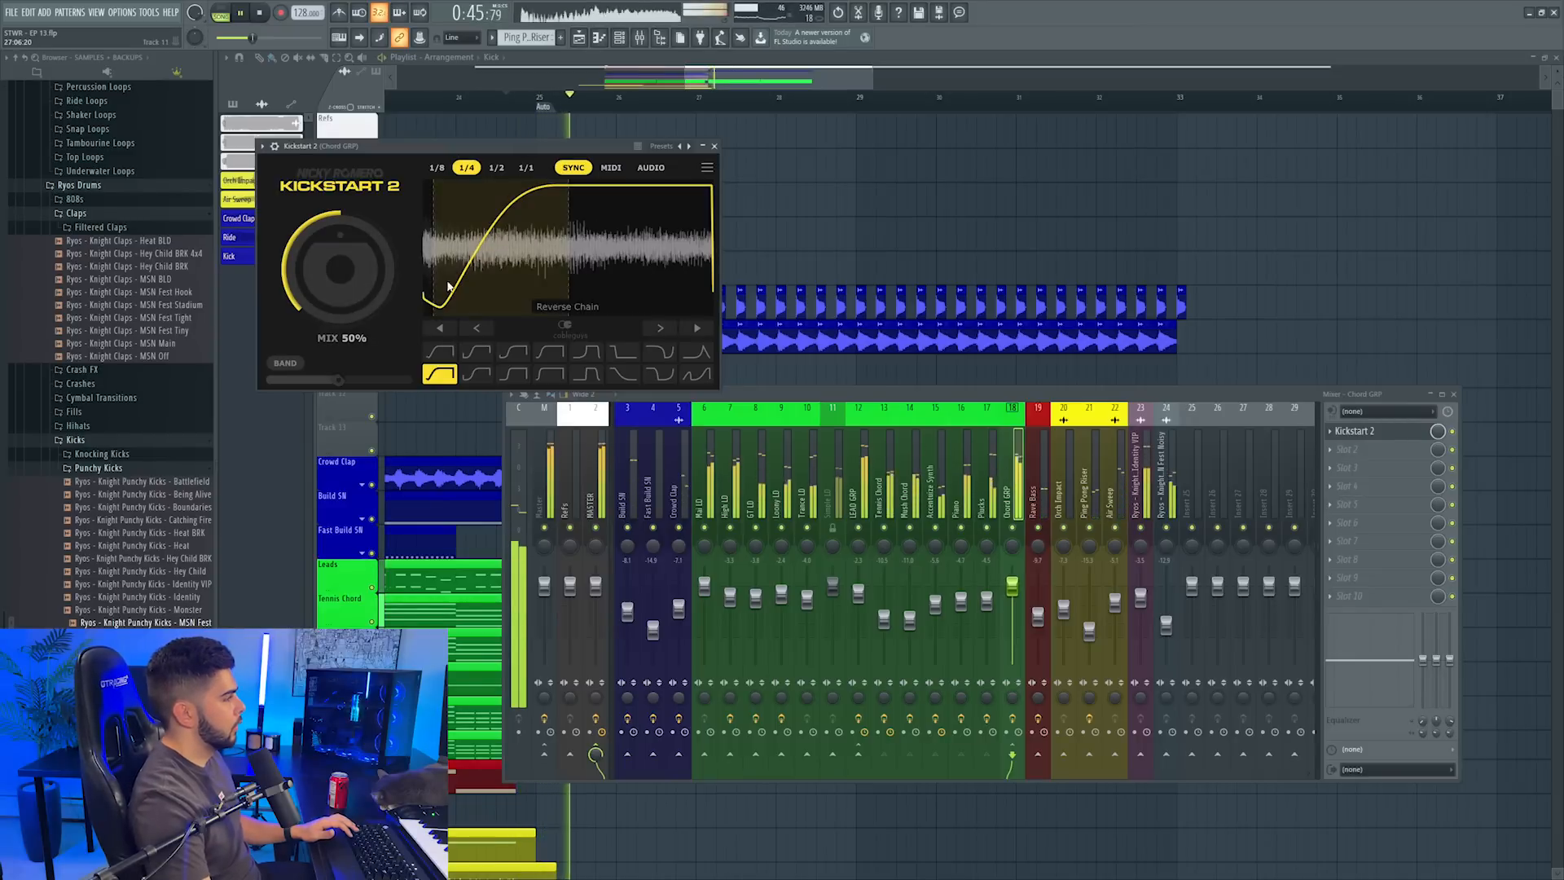
{"action": "left_click_drag", "start_coordinate": [340, 279], "coordinate": [352, 308]}
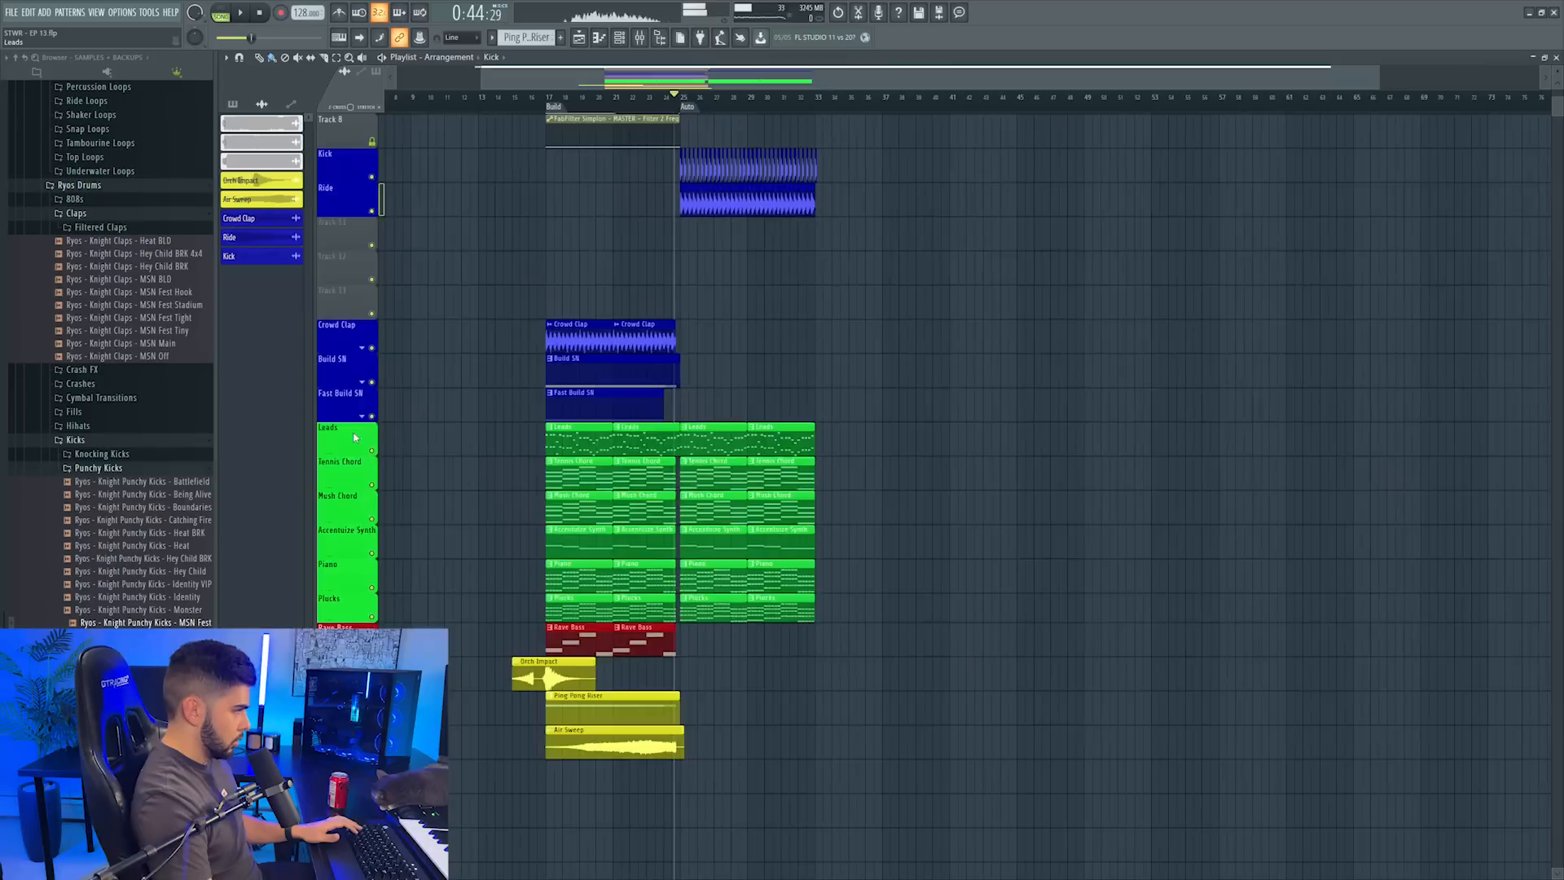
Insert an empty playlist track directly above Leads
{"action": "right_click", "coordinate": [347, 425]}
{"action": "left_click", "coordinate": [377, 647]}
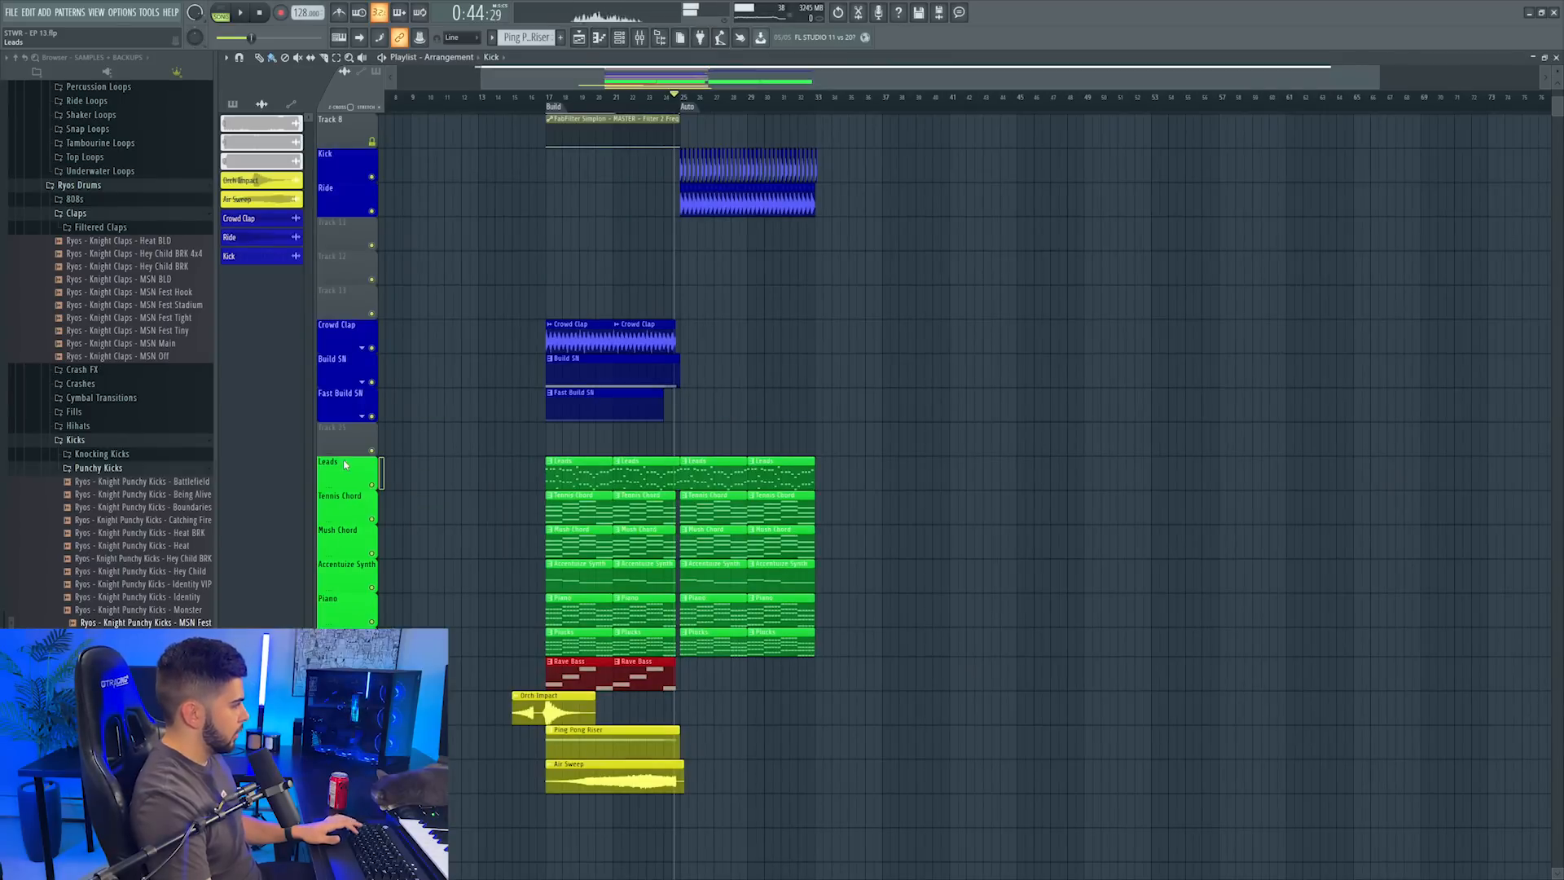
{"action": "scroll", "coordinate": [349, 470], "scroll_direction": "up", "scroll_amount": 1}
{"action": "left_click_drag", "start_coordinate": [553, 100], "coordinate": [819, 100]}
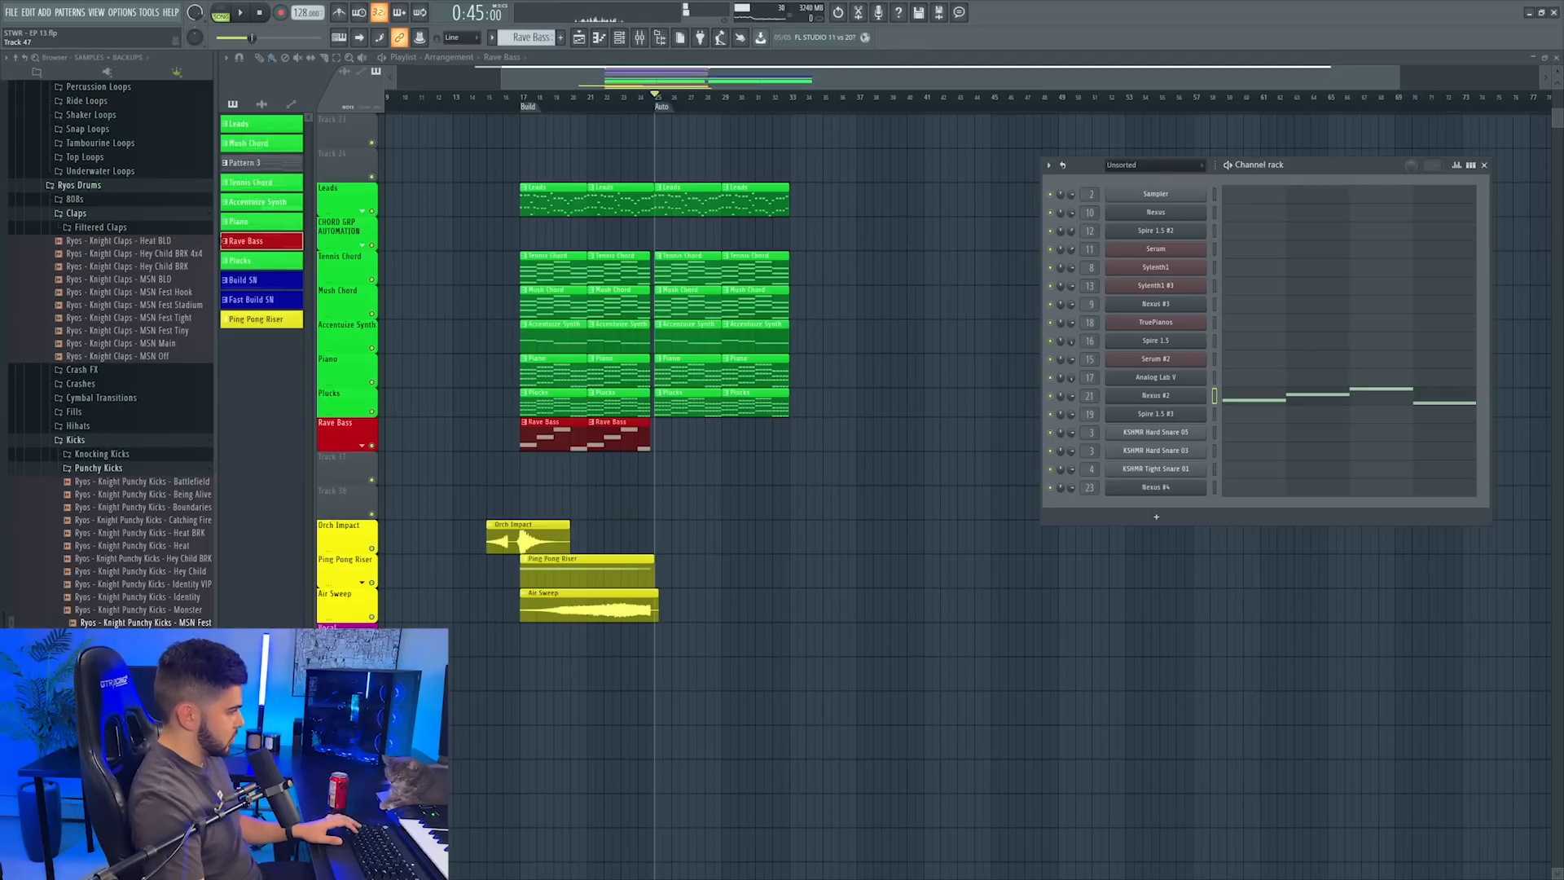
Insert additional empty playlist tracks between Rave Bass and Orch Impact
{"action": "left_click", "coordinate": [384, 803]}
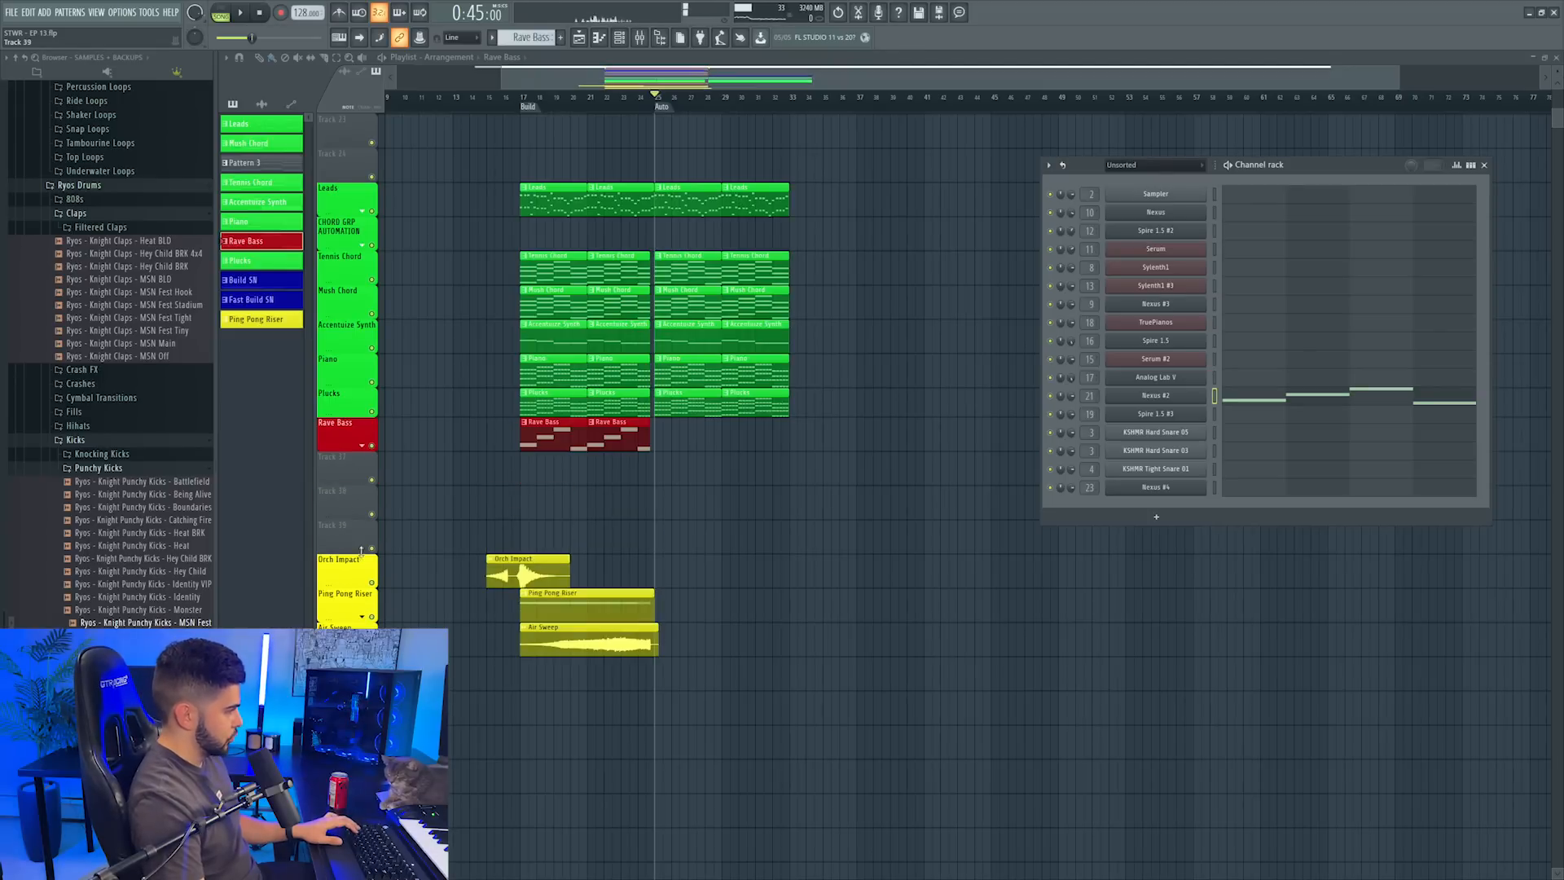
{"action": "right_click", "coordinate": [357, 534]}
{"action": "left_click", "coordinate": [385, 802]}
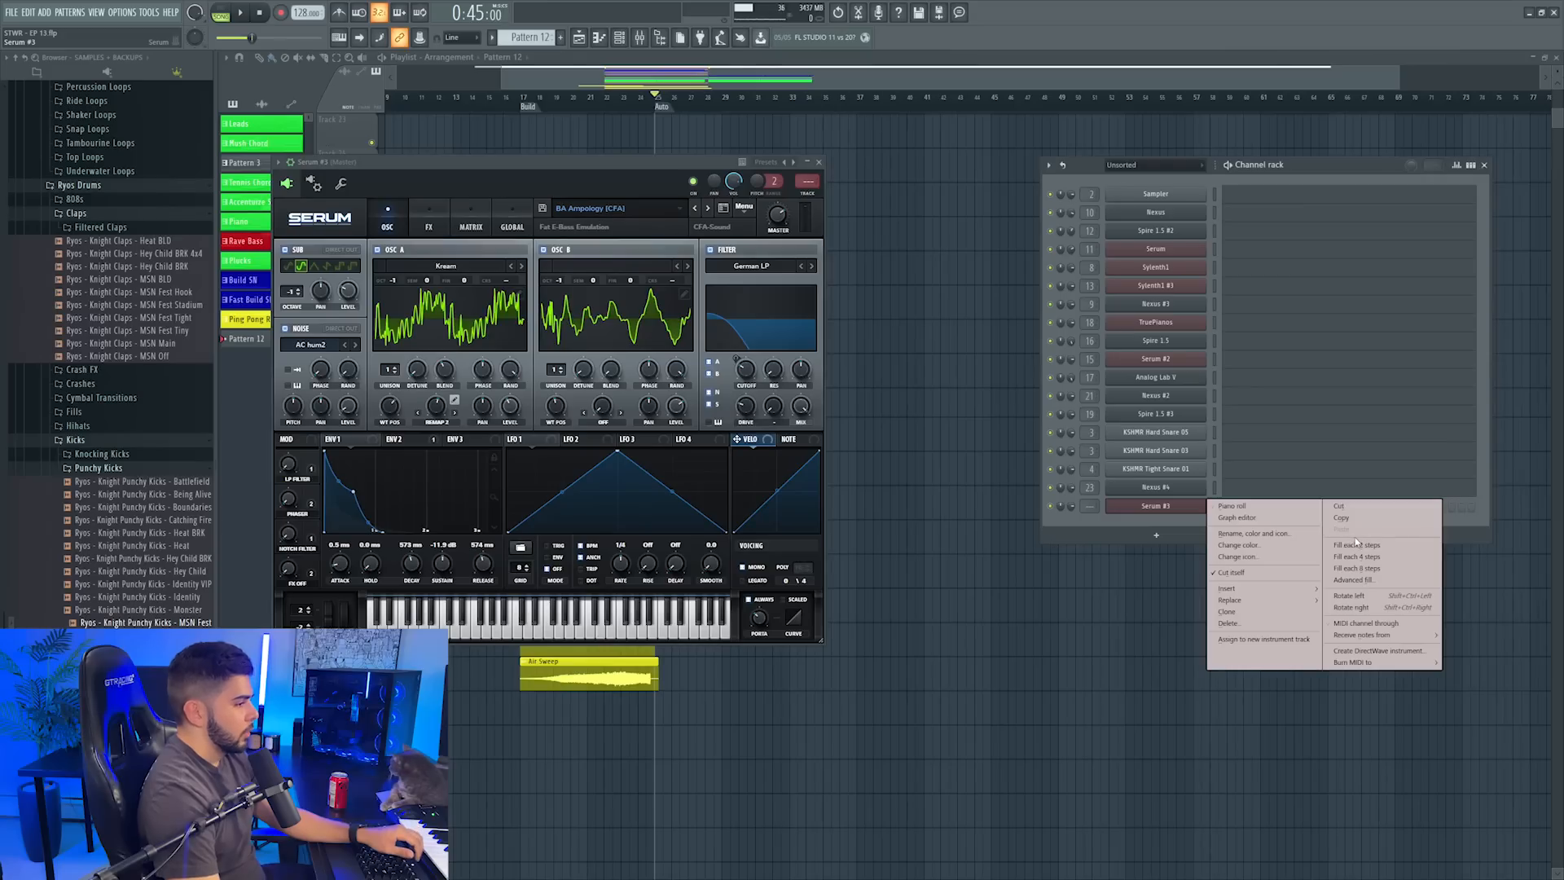
Paste the Rave Bass notes into the Serum #3 channel in Pattern 12 and set its mixer track volume to 92%
{"action": "left_click", "coordinate": [1356, 544]}
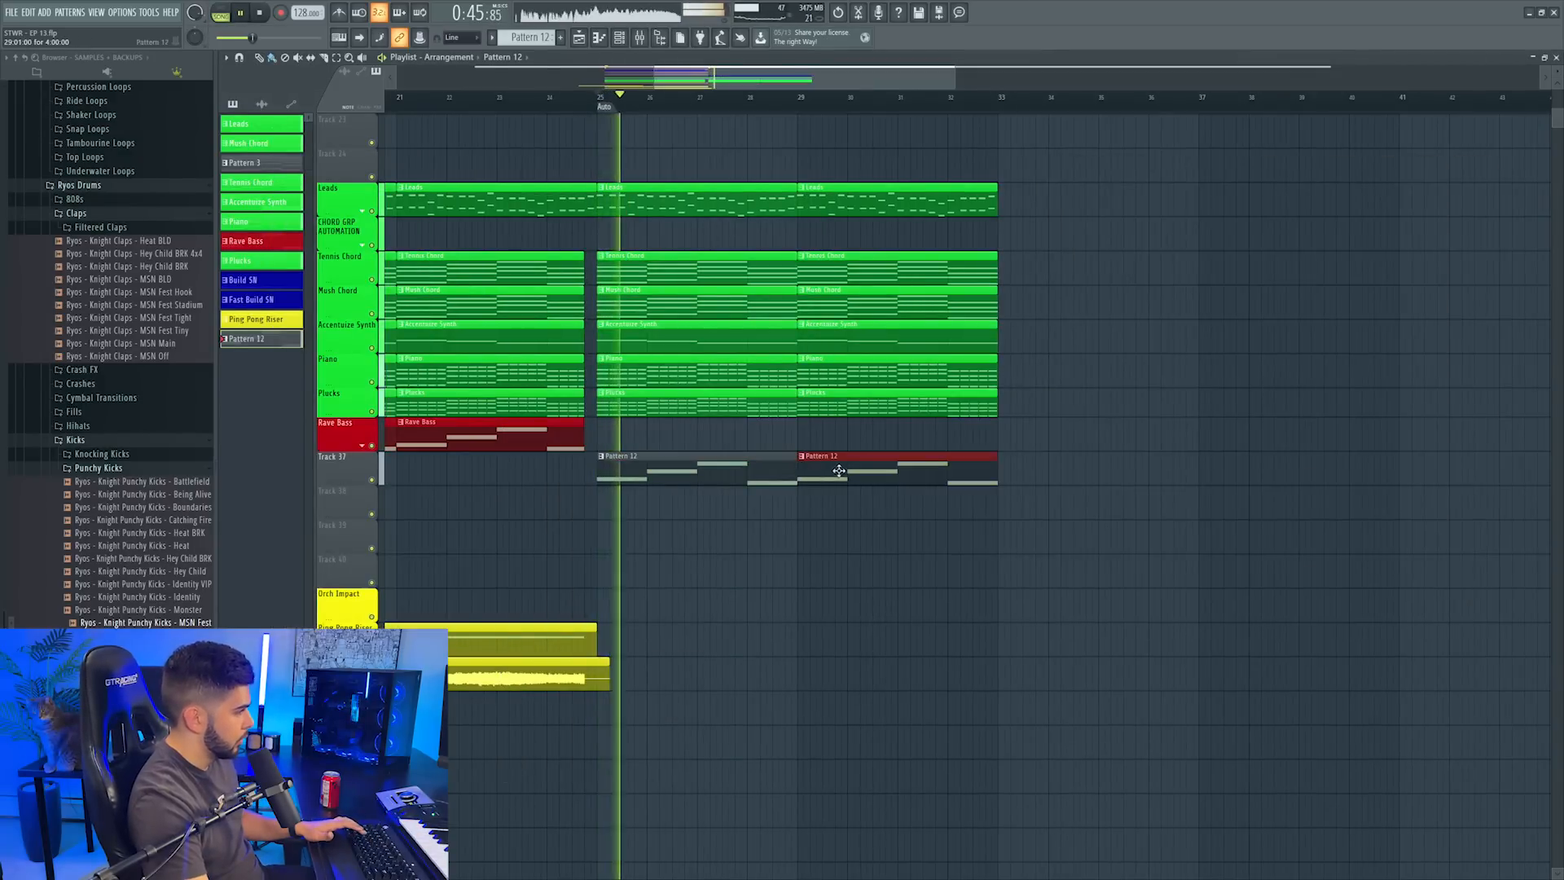
{"action": "key", "text": "F9"}
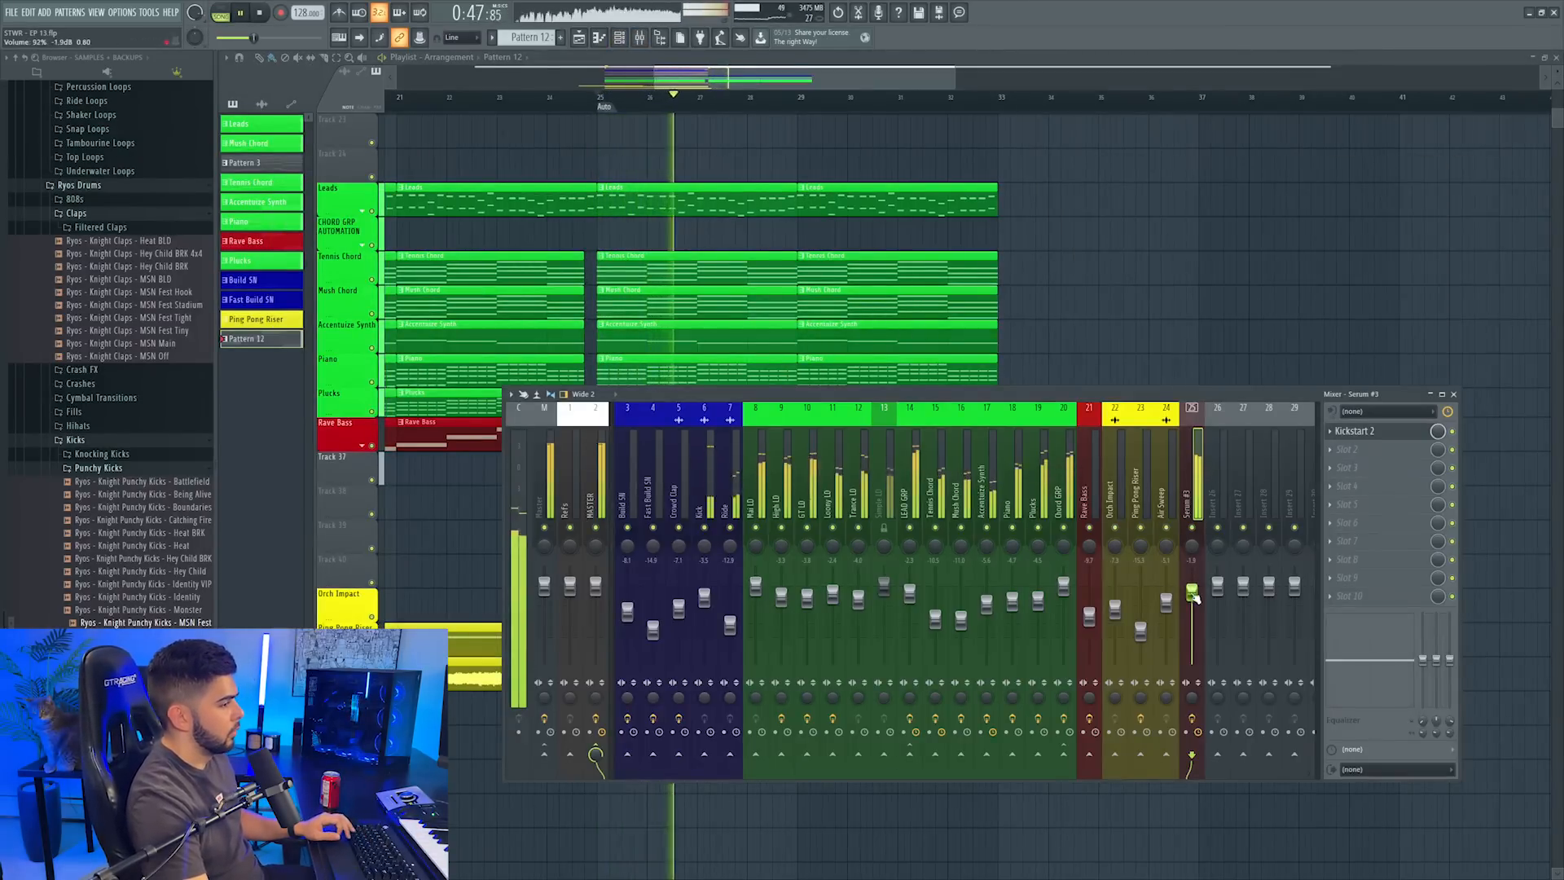
{"action": "key", "text": "F9"}
{"action": "scroll", "coordinate": [658, 106], "scroll_direction": "up", "scroll_amount": 3}
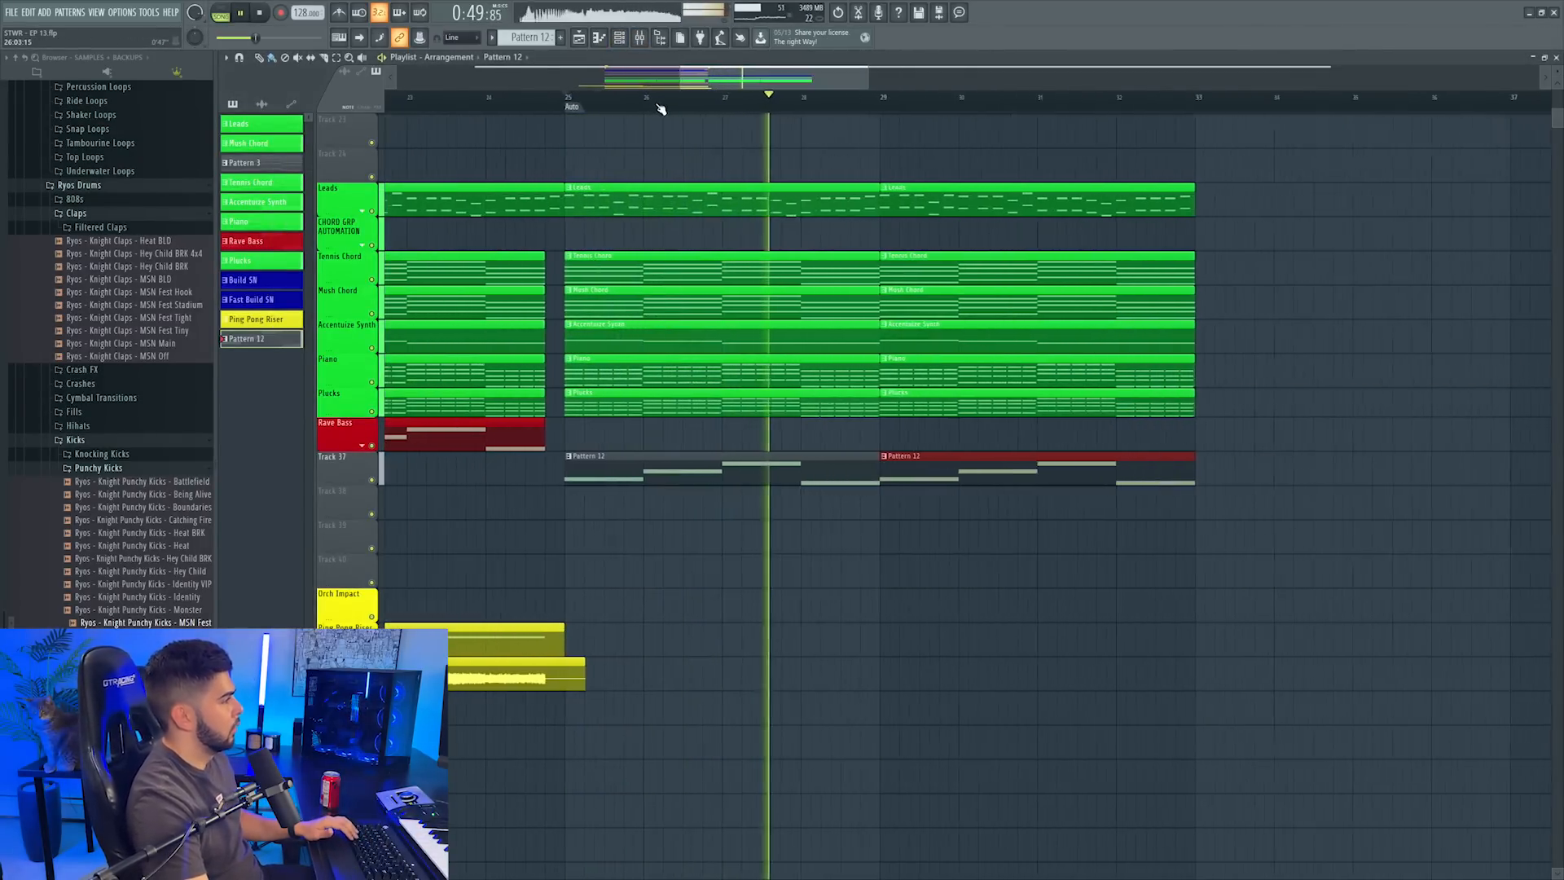
Stop playback and select bars 25 to 29 in the playlist as the loop range
{"action": "scroll", "coordinate": [659, 106], "scroll_direction": "down", "scroll_amount": 4}
{"action": "scroll", "coordinate": [652, 96], "scroll_direction": "right", "scroll_amount": 1}
{"action": "key", "text": "space"}
{"action": "left_click_drag", "start_coordinate": [580, 95], "coordinate": [633, 140]}
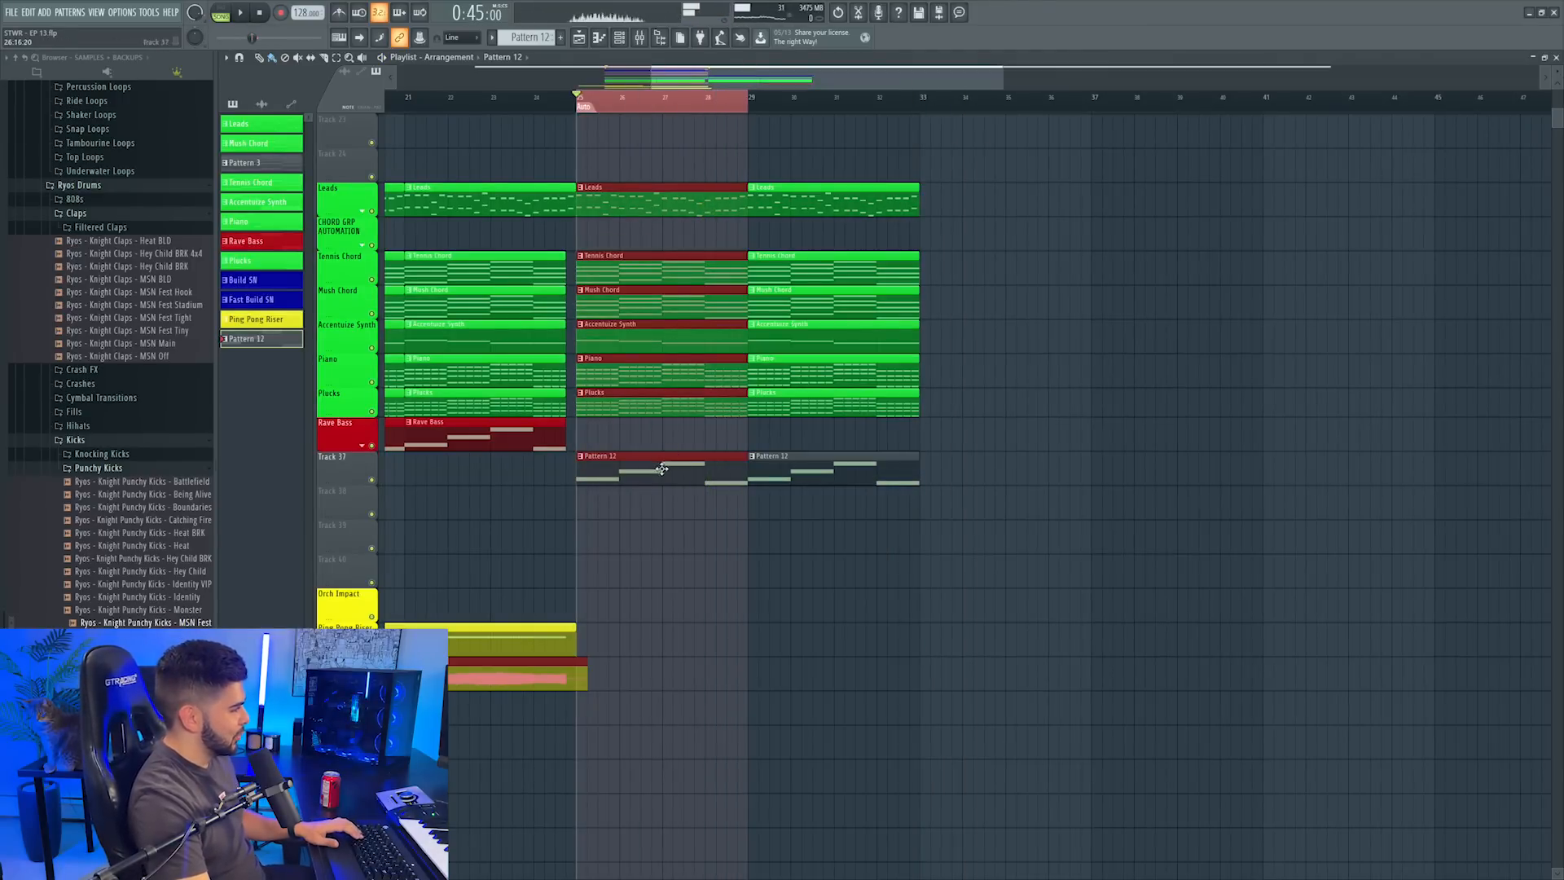
Create an automation clip for the Serum #3 pitch bend with short downward dips between bass notes, and play it
{"action": "key", "text": "F6"}
{"action": "left_click", "coordinate": [1154, 511]}
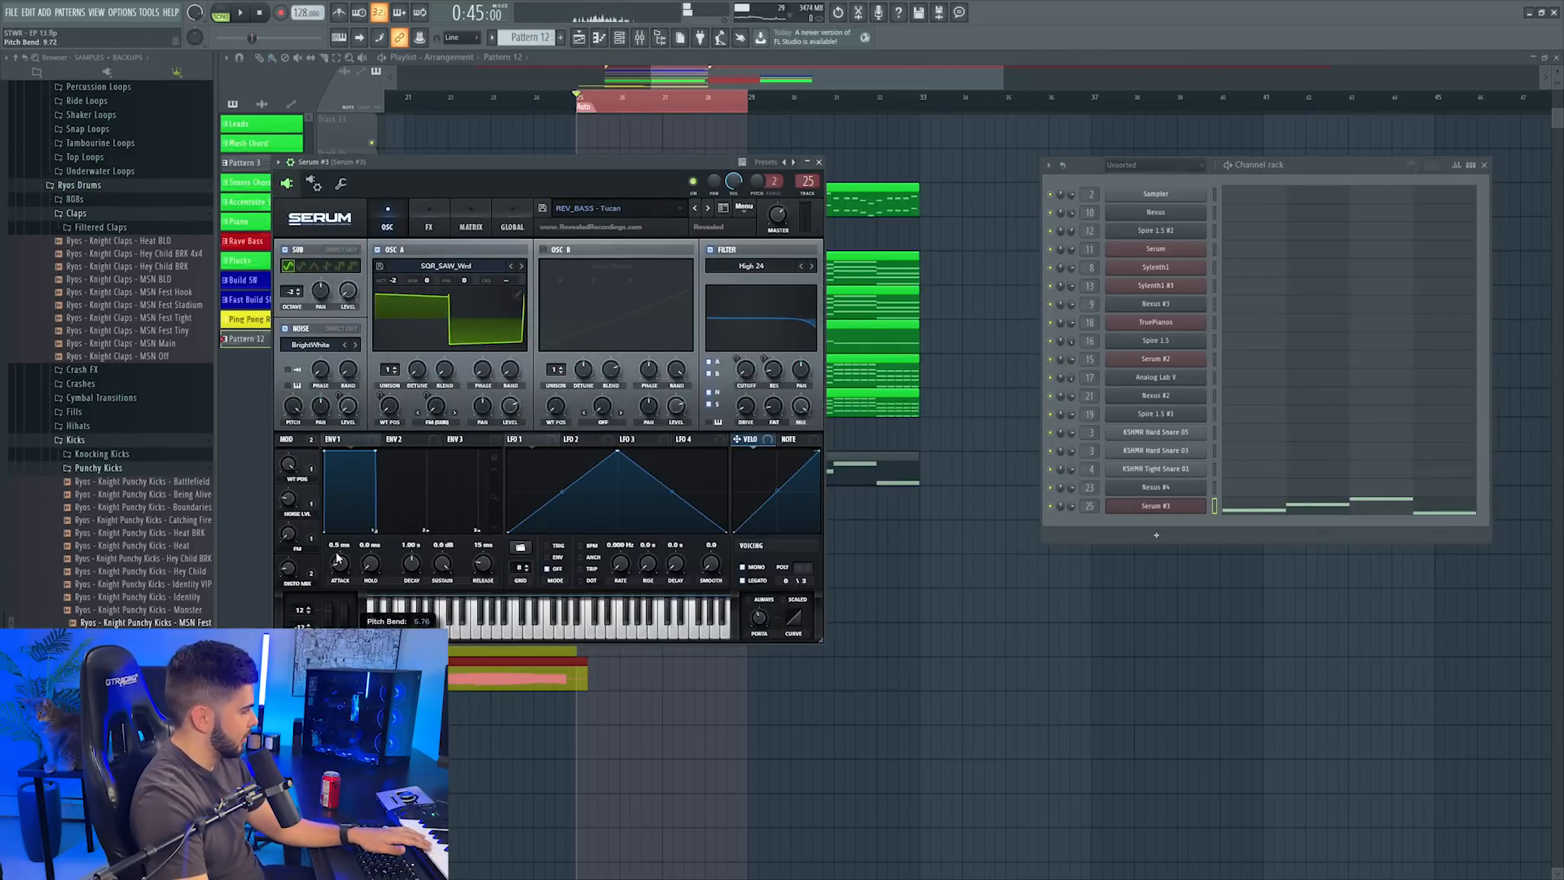
{"action": "left_click", "coordinate": [148, 12]}
{"action": "mouse_move", "coordinate": [169, 164]}
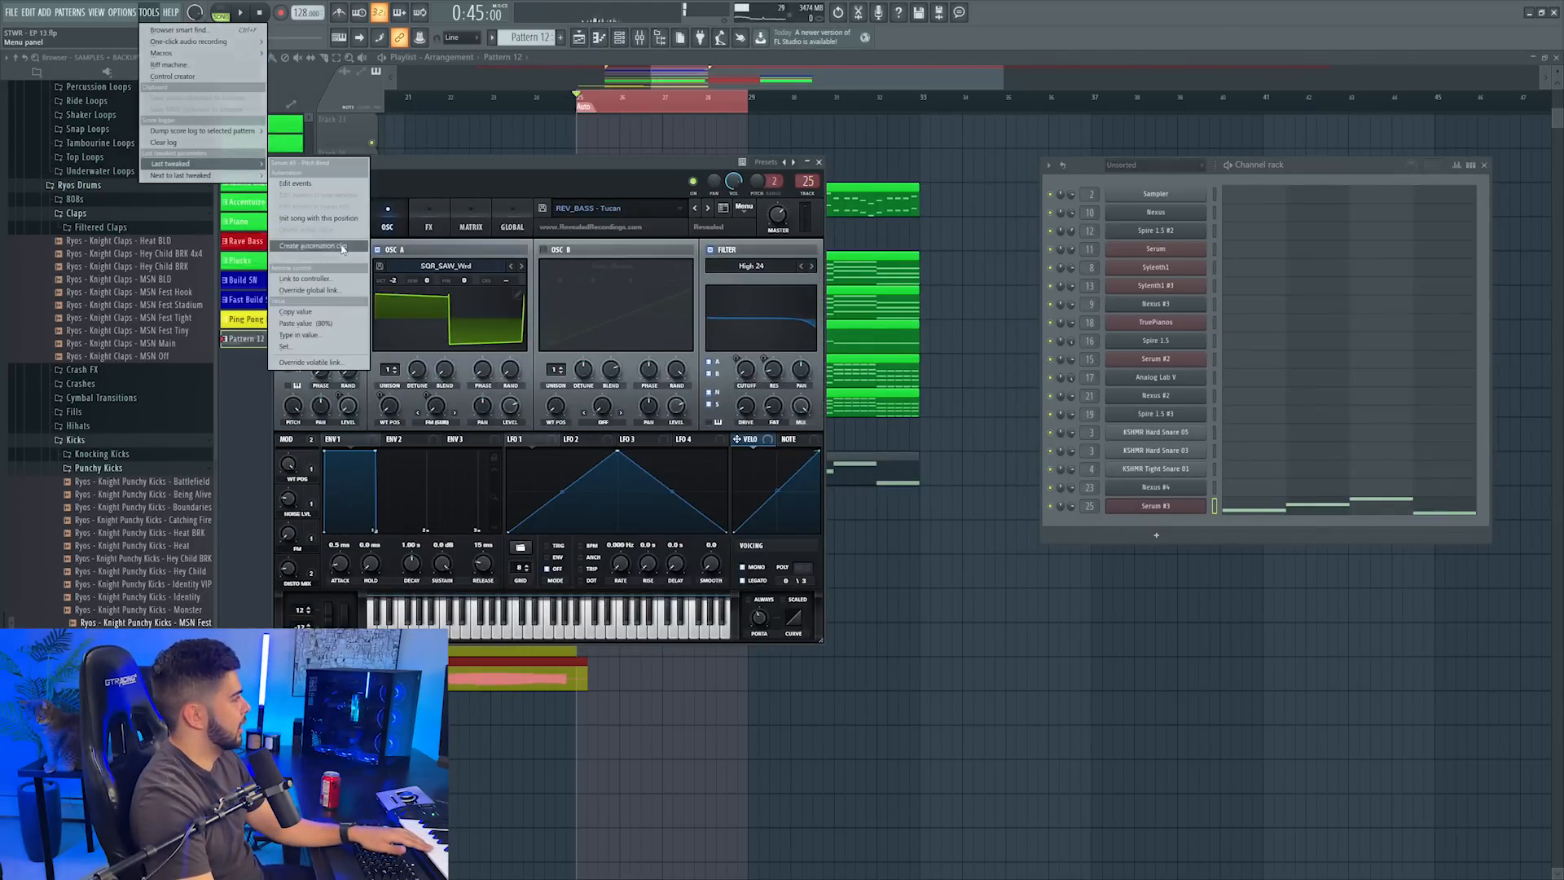
{"action": "left_click", "coordinate": [305, 165]}
{"action": "key", "text": "space"}
Group Track 38, which holds the pitch bend automation, under Track 37 and replay the section
{"action": "right_click", "coordinate": [363, 529]}
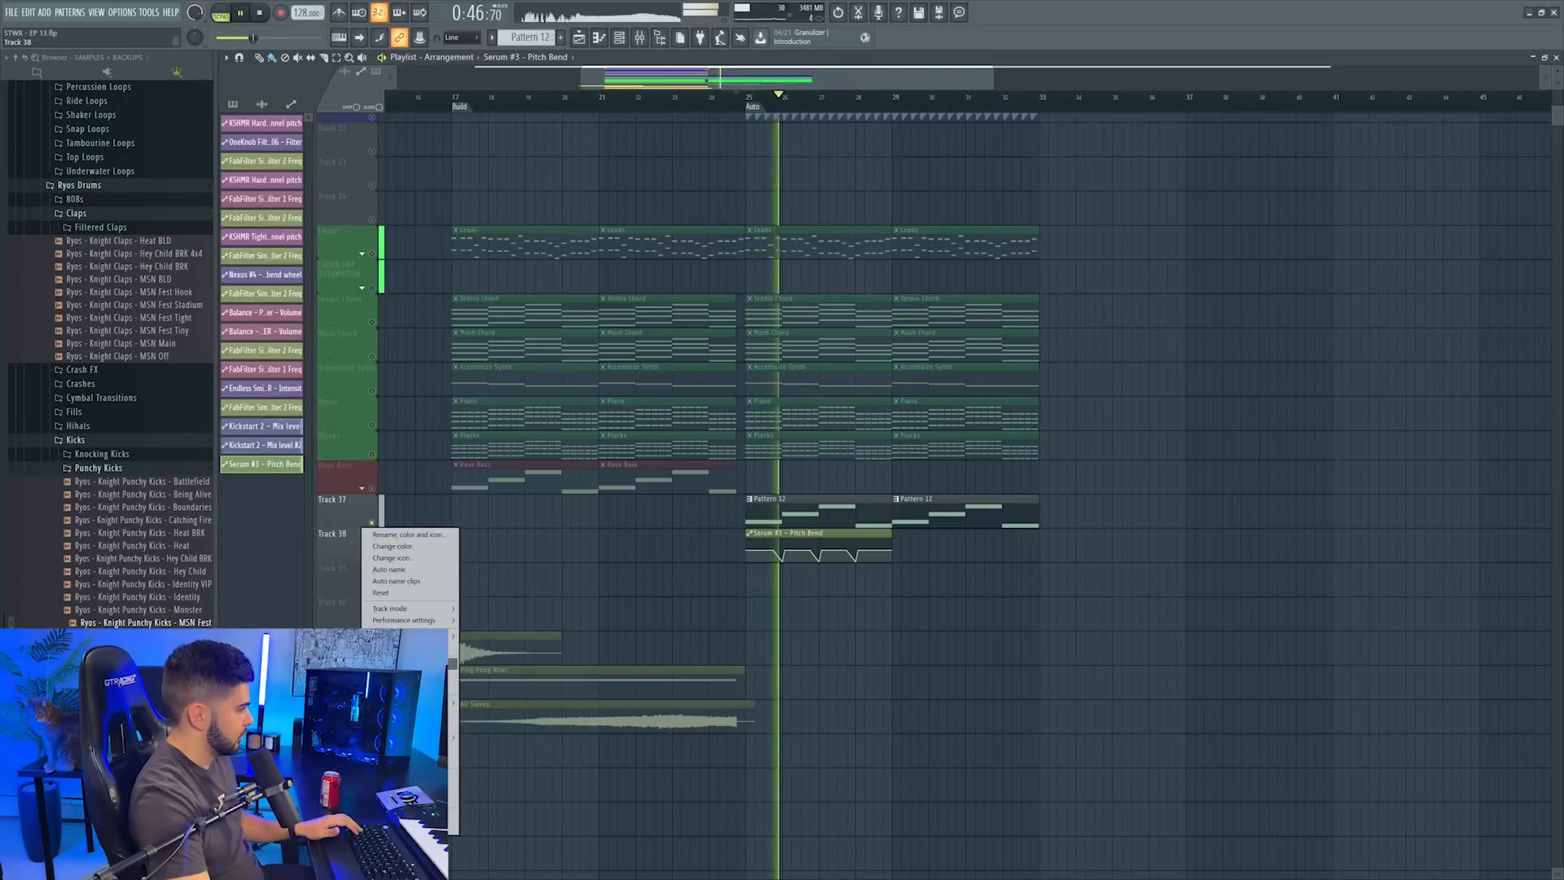
{"action": "left_click", "coordinate": [372, 523]}
{"action": "key", "text": "space"}
{"action": "key", "text": "space"}
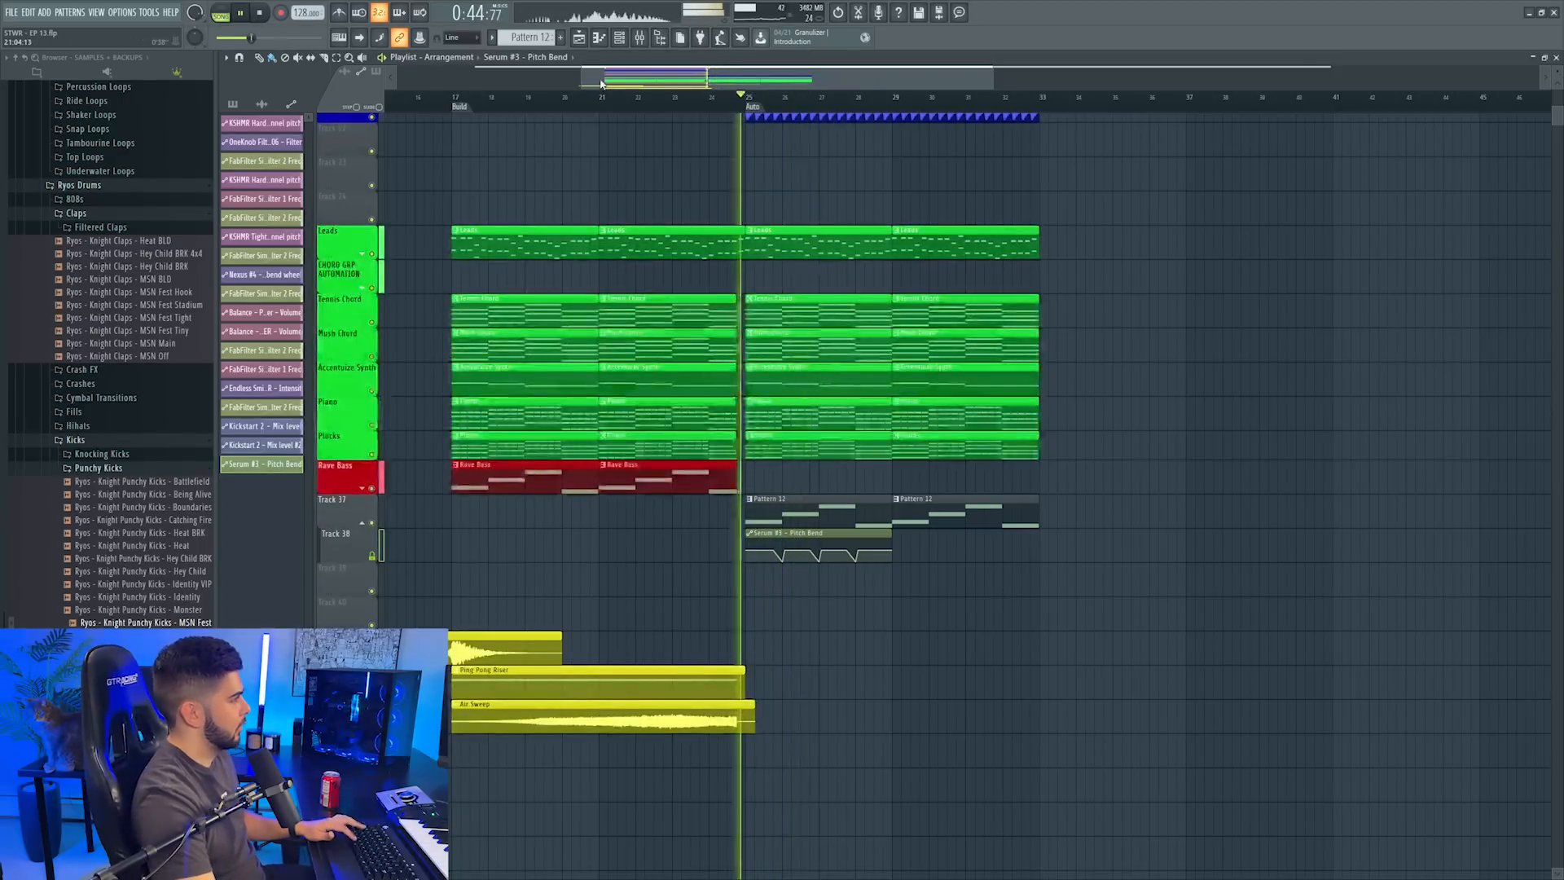
Move Kickstart 2 to slot 5 on the Serum #3 mixer track and insert Cymatics Diablo in slot 1
{"action": "key", "text": "F9"}
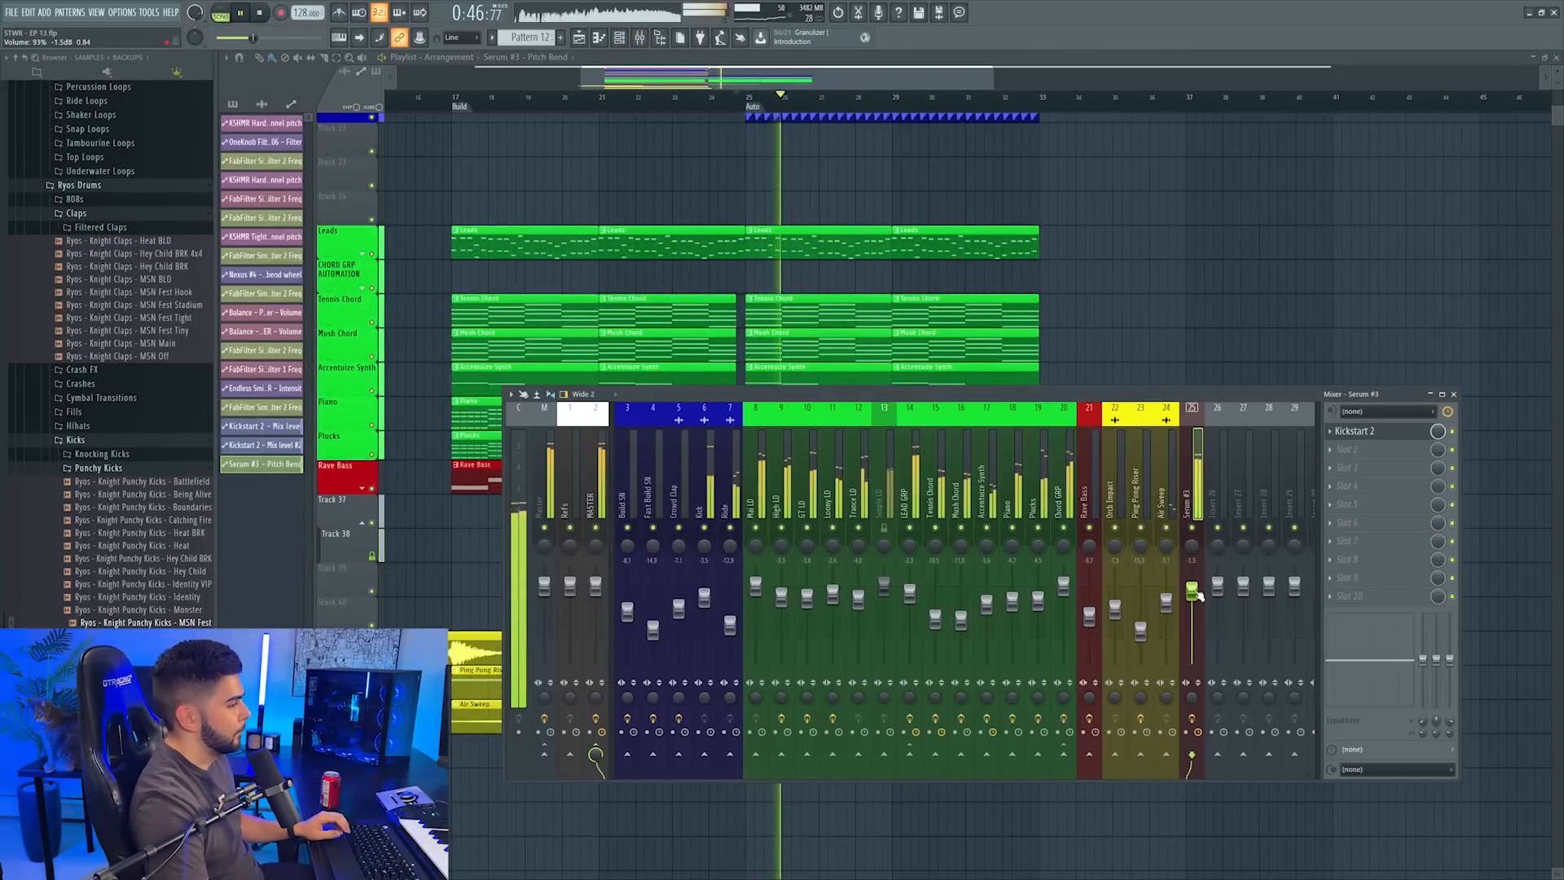
{"action": "left_click_drag", "start_coordinate": [1353, 431], "coordinate": [1352, 504]}
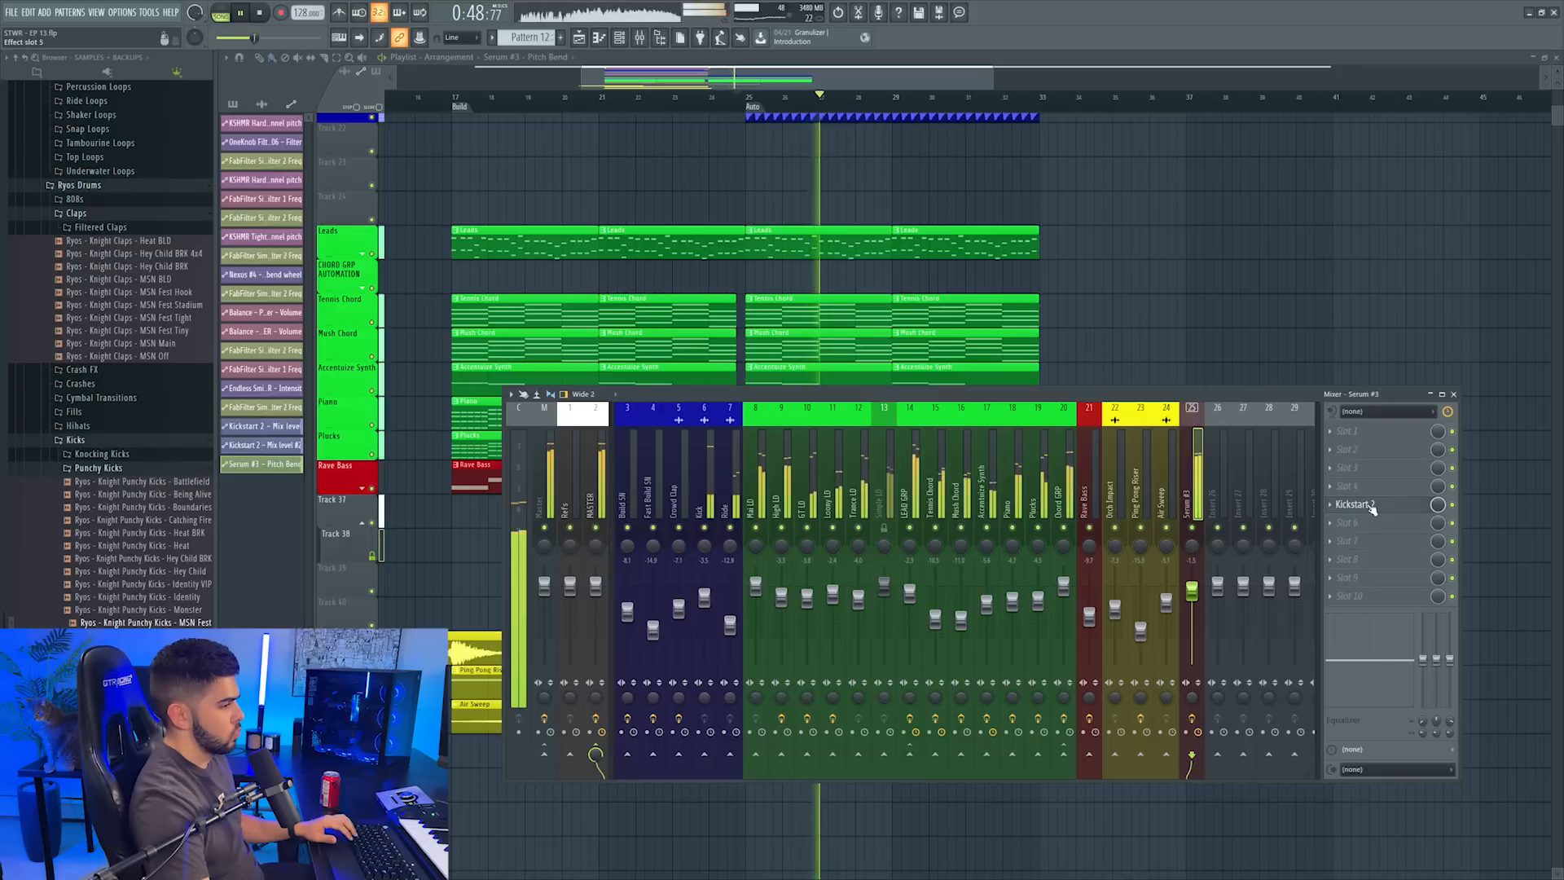
{"action": "left_click", "coordinate": [1353, 504]}
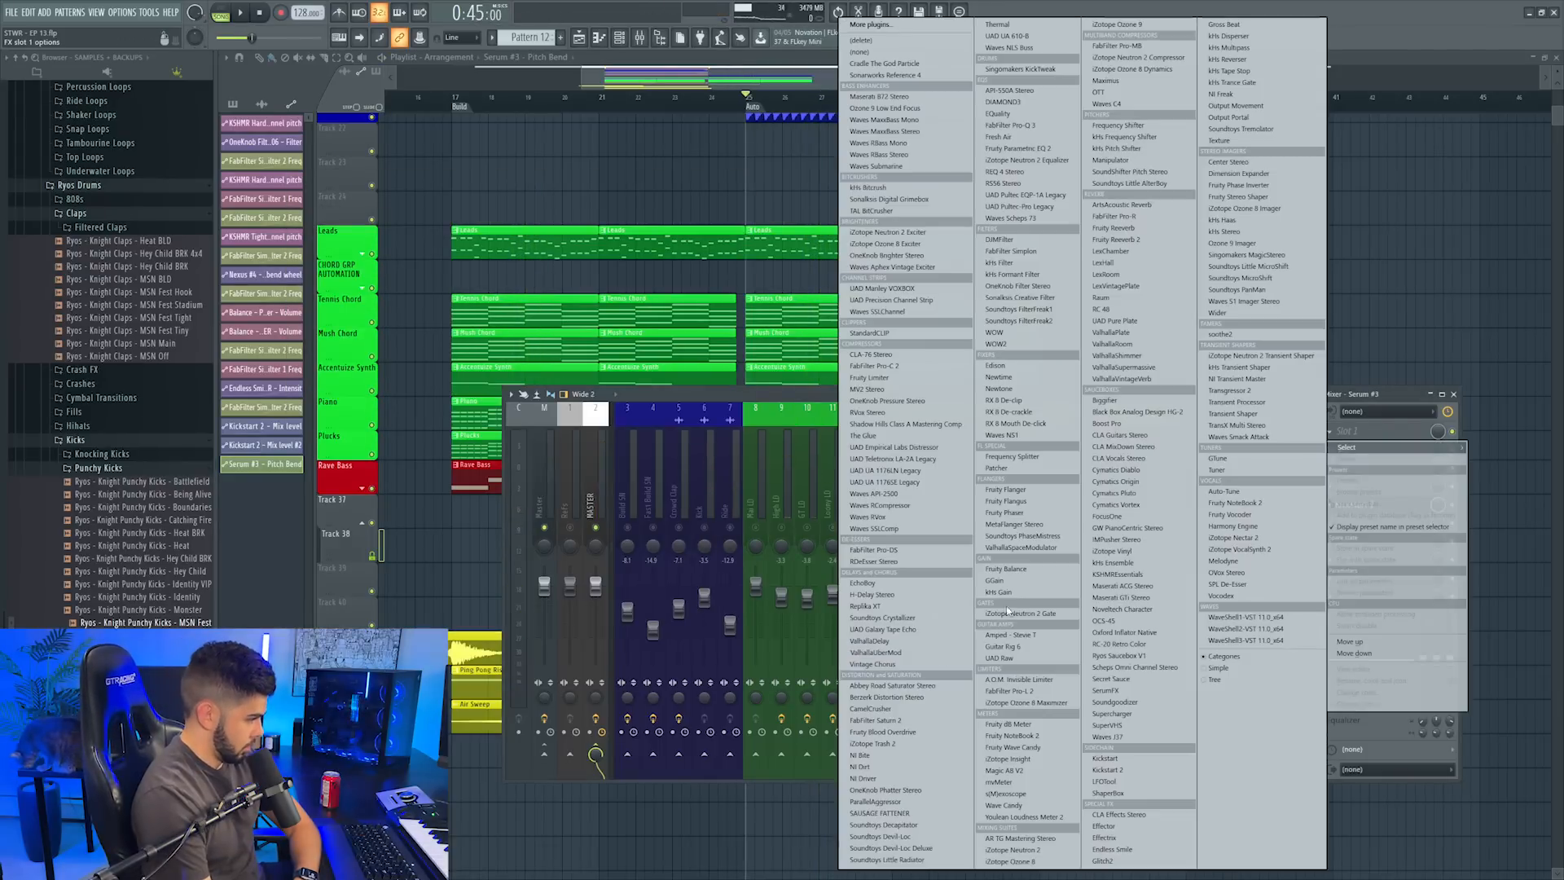
{"action": "left_click", "coordinate": [1120, 473]}
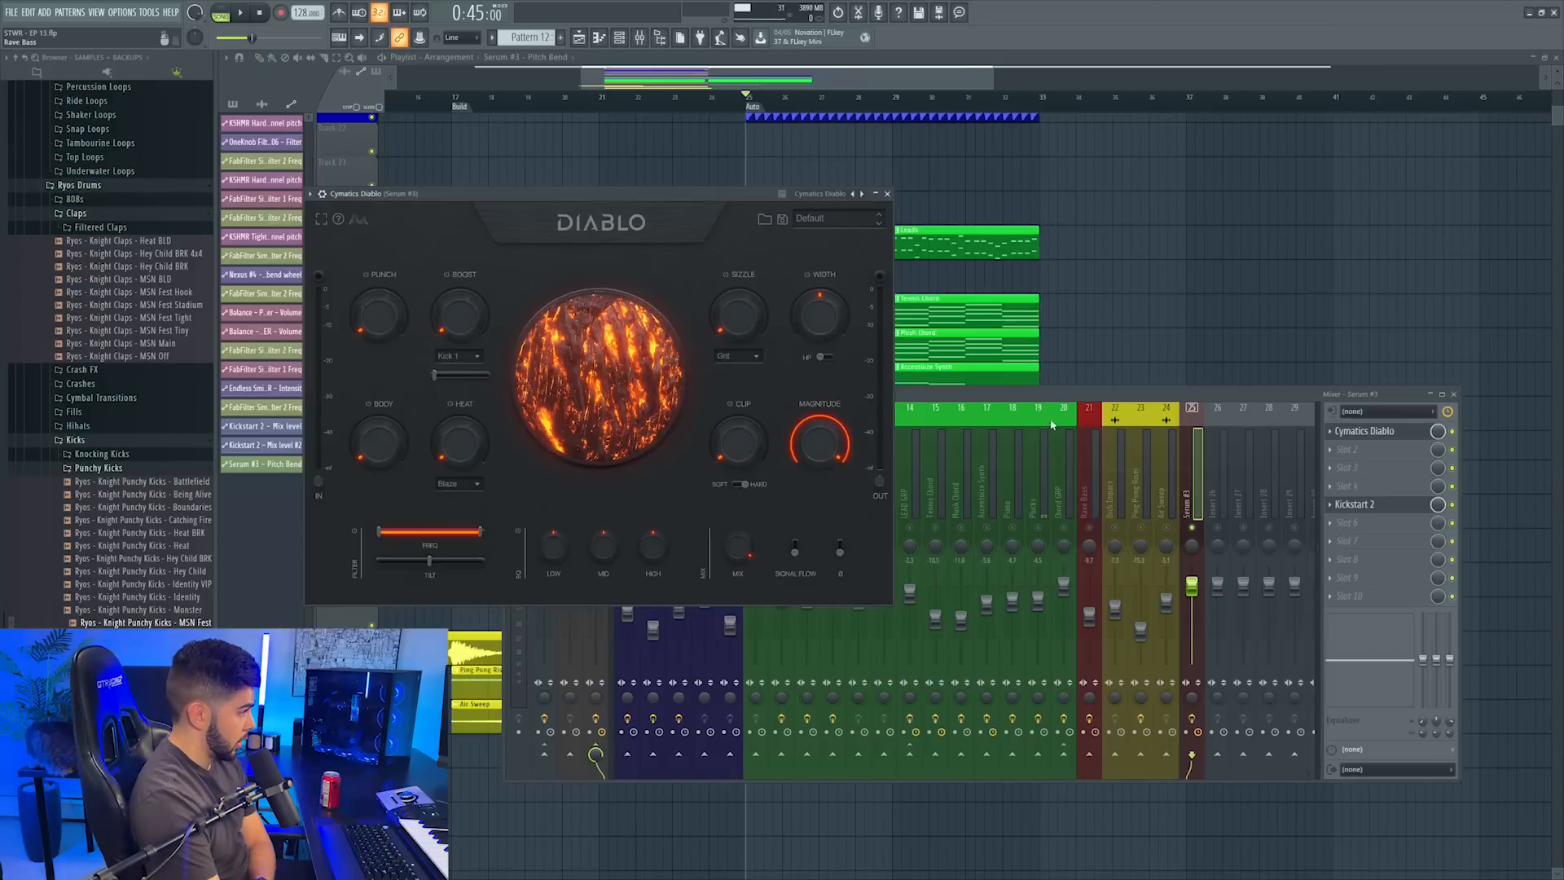
Audition Diablo's 808 presets up to 808 - Breakdown during playback and fine-tune its Magnitude
{"action": "key", "text": "space"}
{"action": "key", "text": "space"}
{"action": "left_click", "coordinate": [879, 223]}
{"action": "left_click_drag", "start_coordinate": [703, 194], "coordinate": [888, 231]}
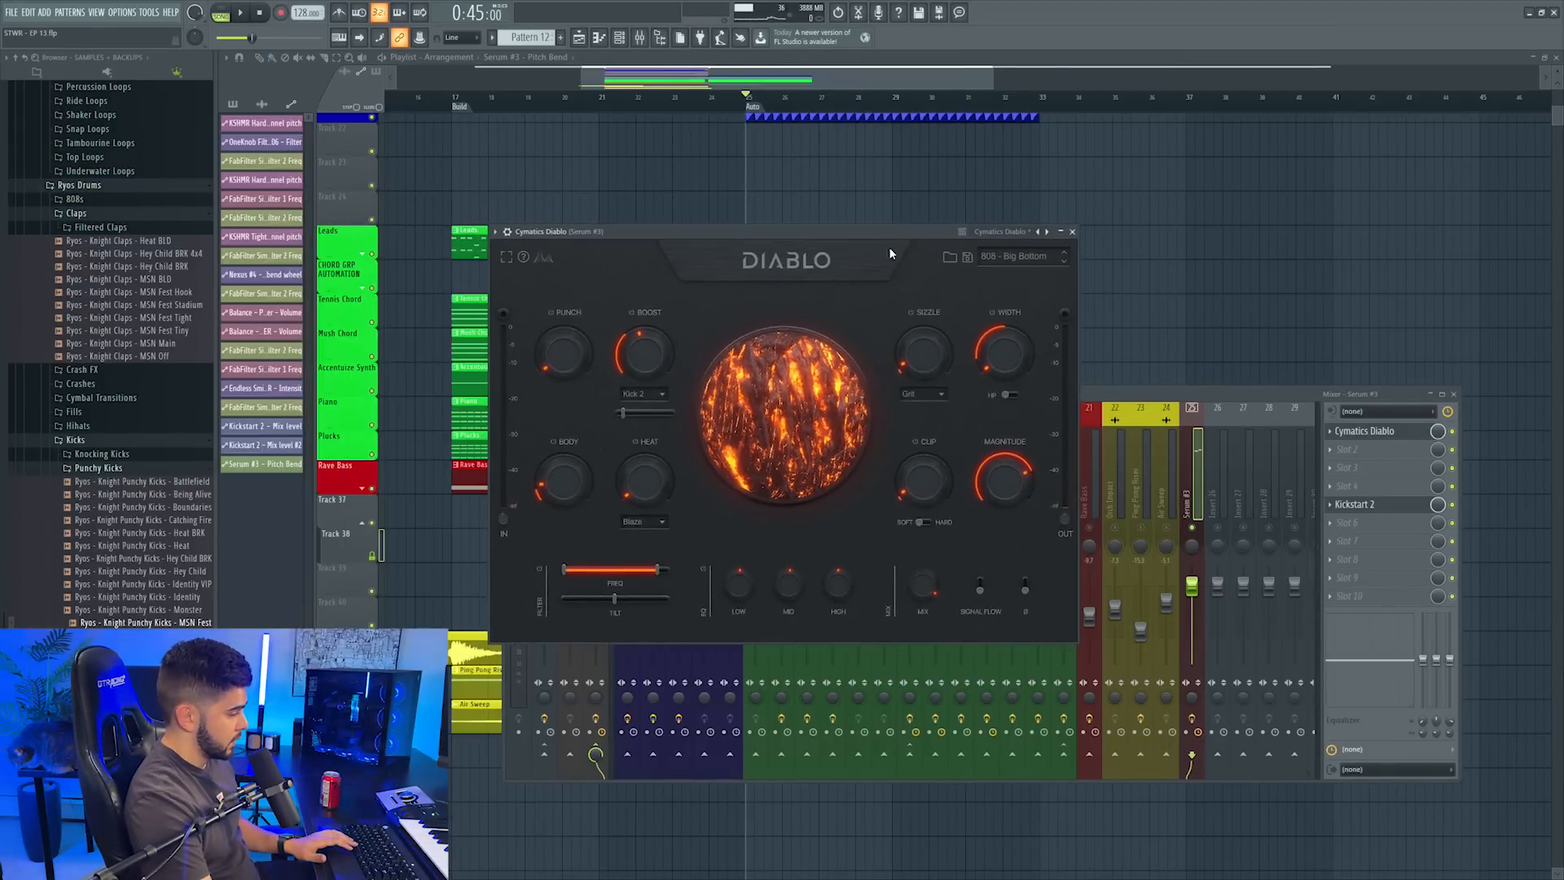
{"action": "key", "text": "space"}
{"action": "left_click", "coordinate": [1063, 261]}
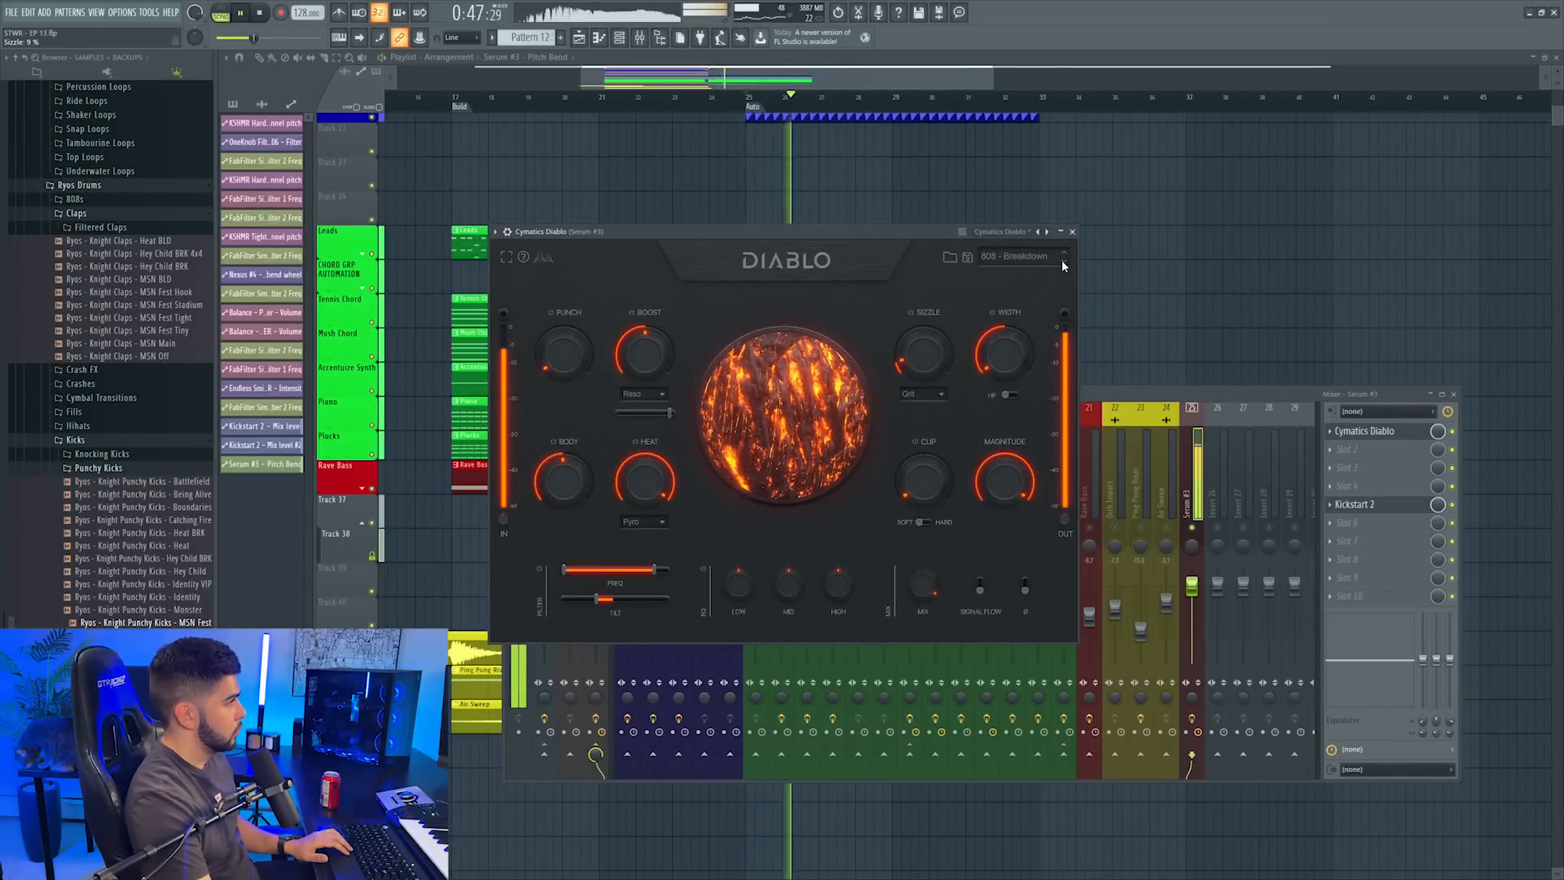
{"action": "mouse_move", "coordinate": [1005, 481]}
{"action": "left_mouse_down"}
{"action": "mouse_move", "coordinate": [1010, 497]}
{"action": "mouse_move", "coordinate": [1001, 481]}
{"action": "left_mouse_up"}
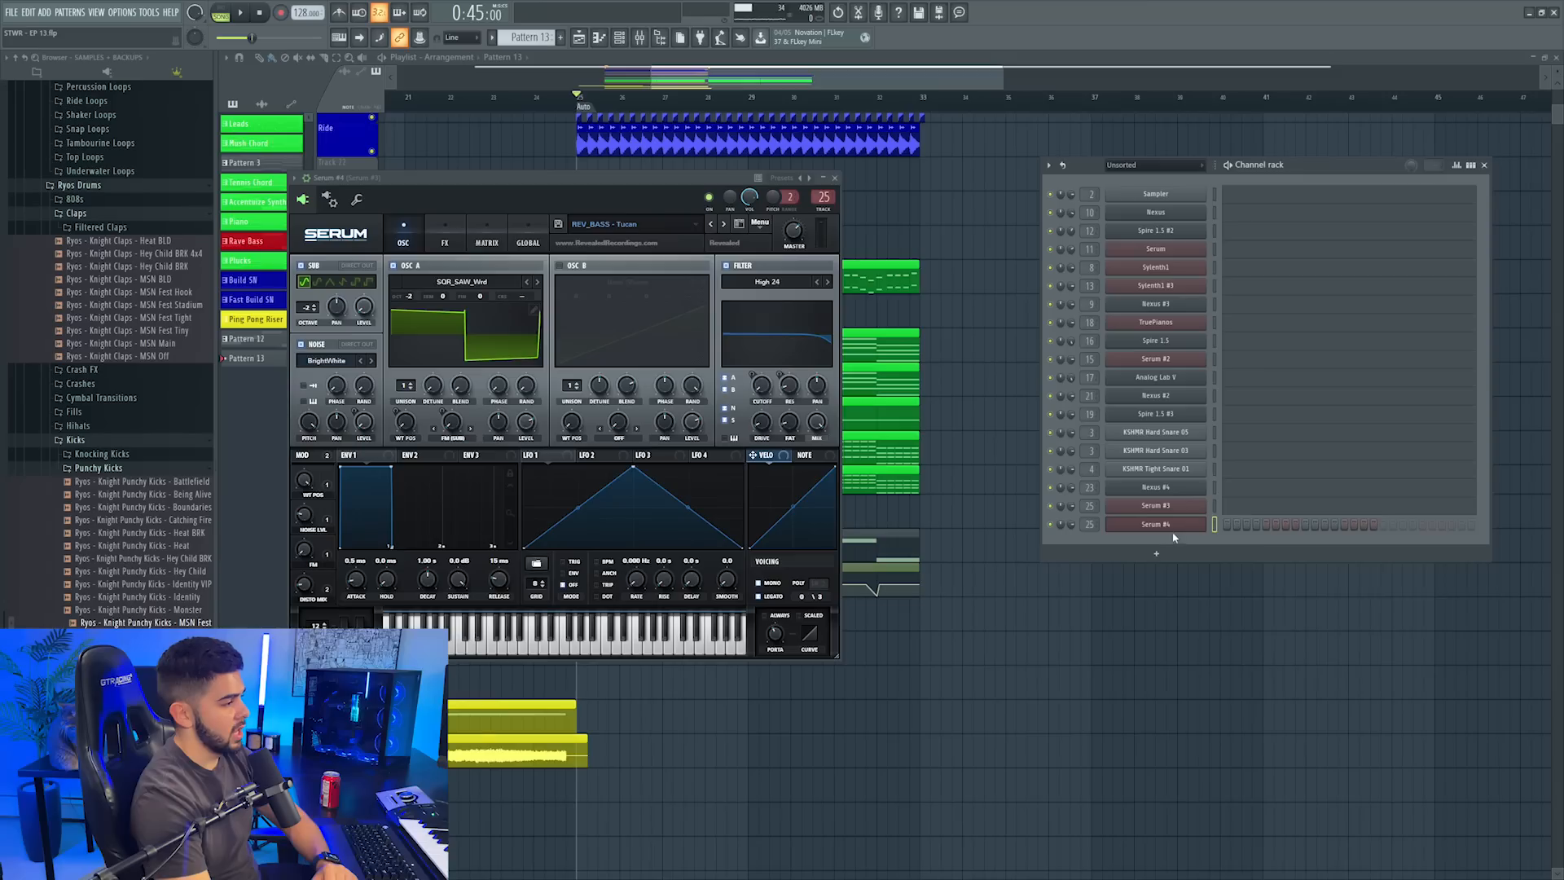
Replace the Serum #4 channel in Pattern 13 with Spire 1.5
{"action": "right_click", "coordinate": [1199, 523]}
{"action": "mouse_move", "coordinate": [1255, 623]}
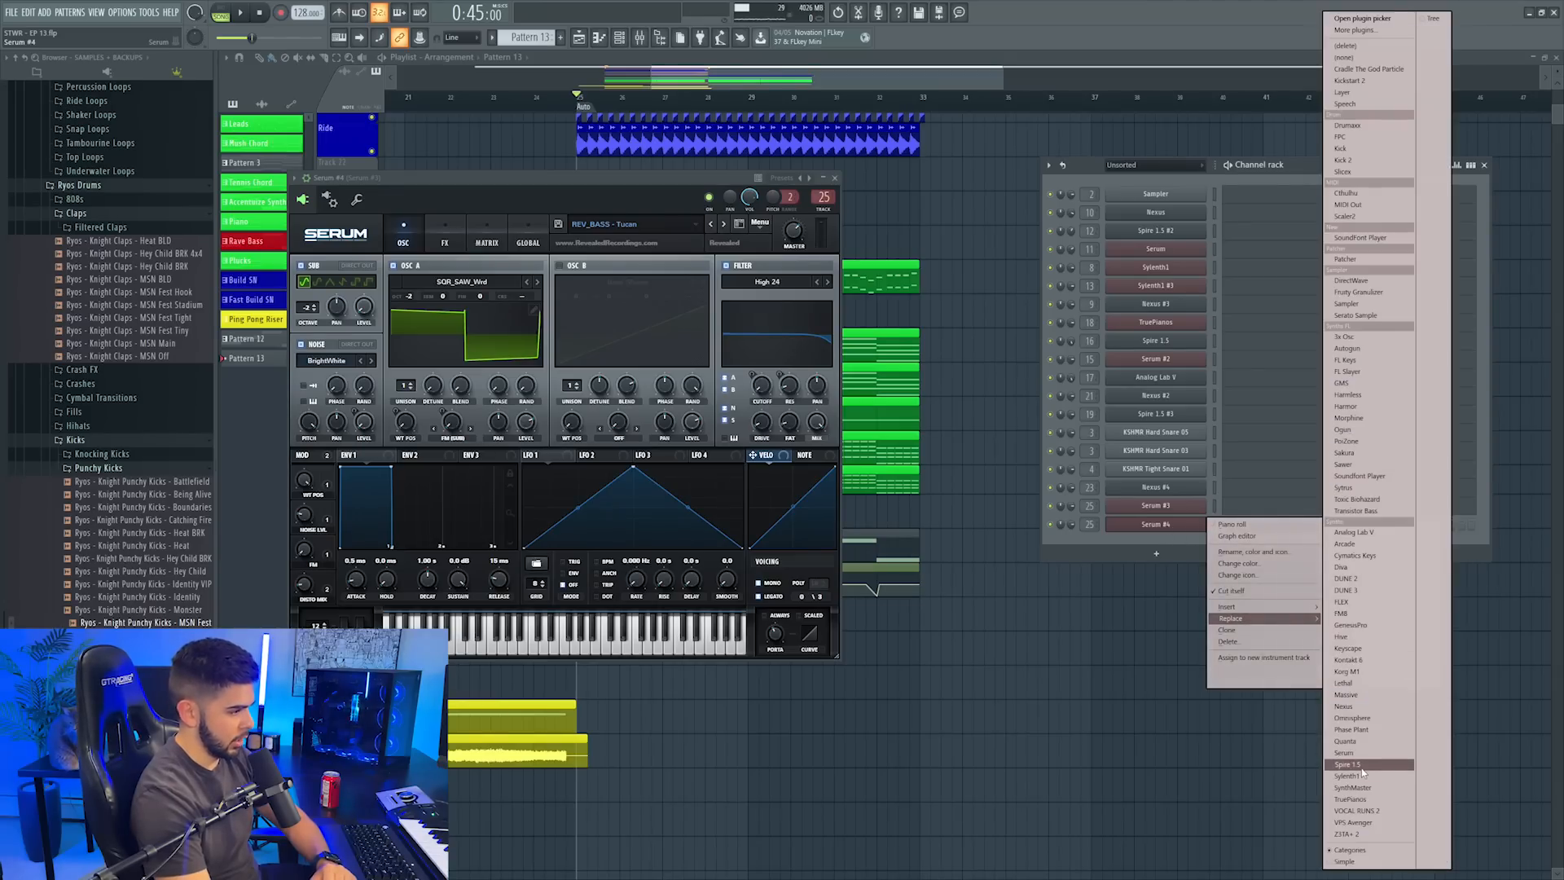
{"action": "left_click", "coordinate": [1363, 766]}
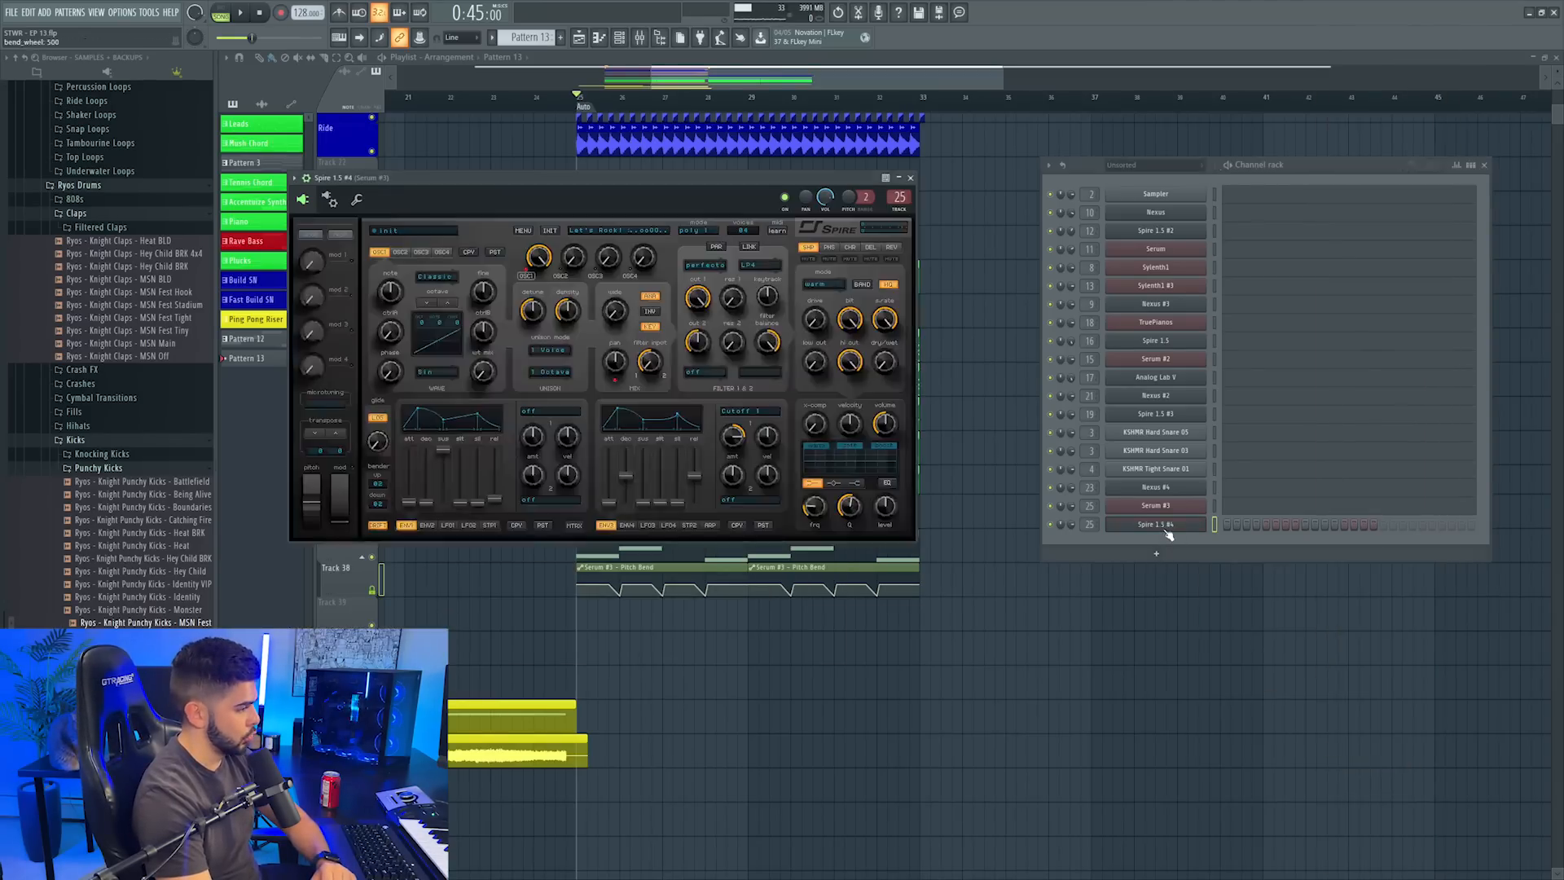
Paste the bass notes into the Spire 1.5 #4 channel and choose a sound from Spire's User Library
{"action": "right_click", "coordinate": [1201, 524]}
{"action": "left_click", "coordinate": [428, 220]}
{"action": "left_click", "coordinate": [423, 228]}
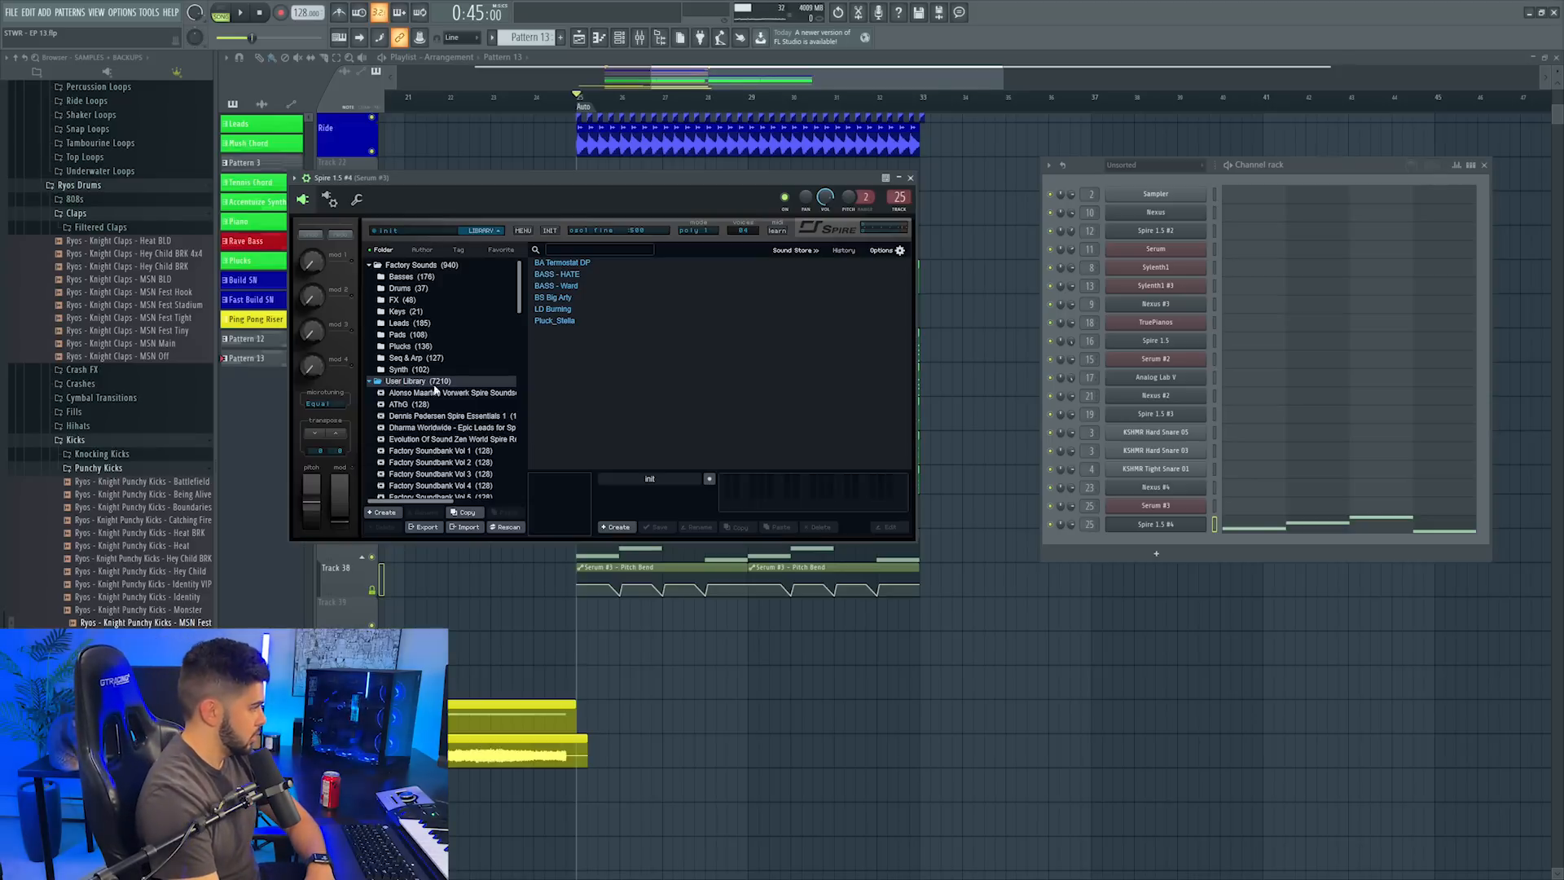
{"action": "scroll", "coordinate": [434, 394], "scroll_direction": "down", "scroll_amount": 4}
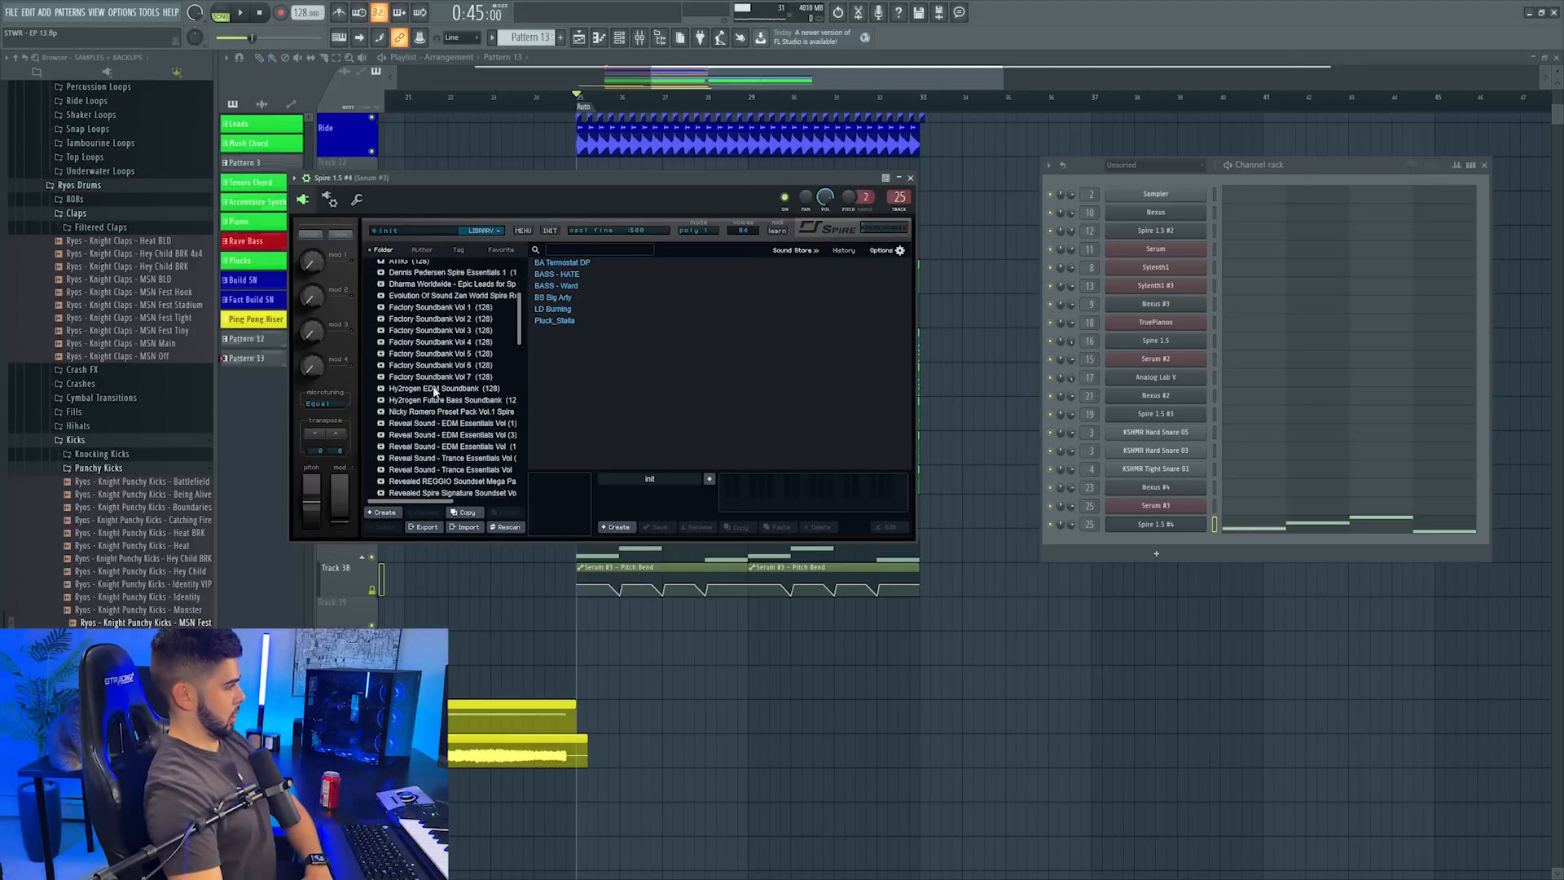
{"action": "left_click", "coordinate": [493, 297]}
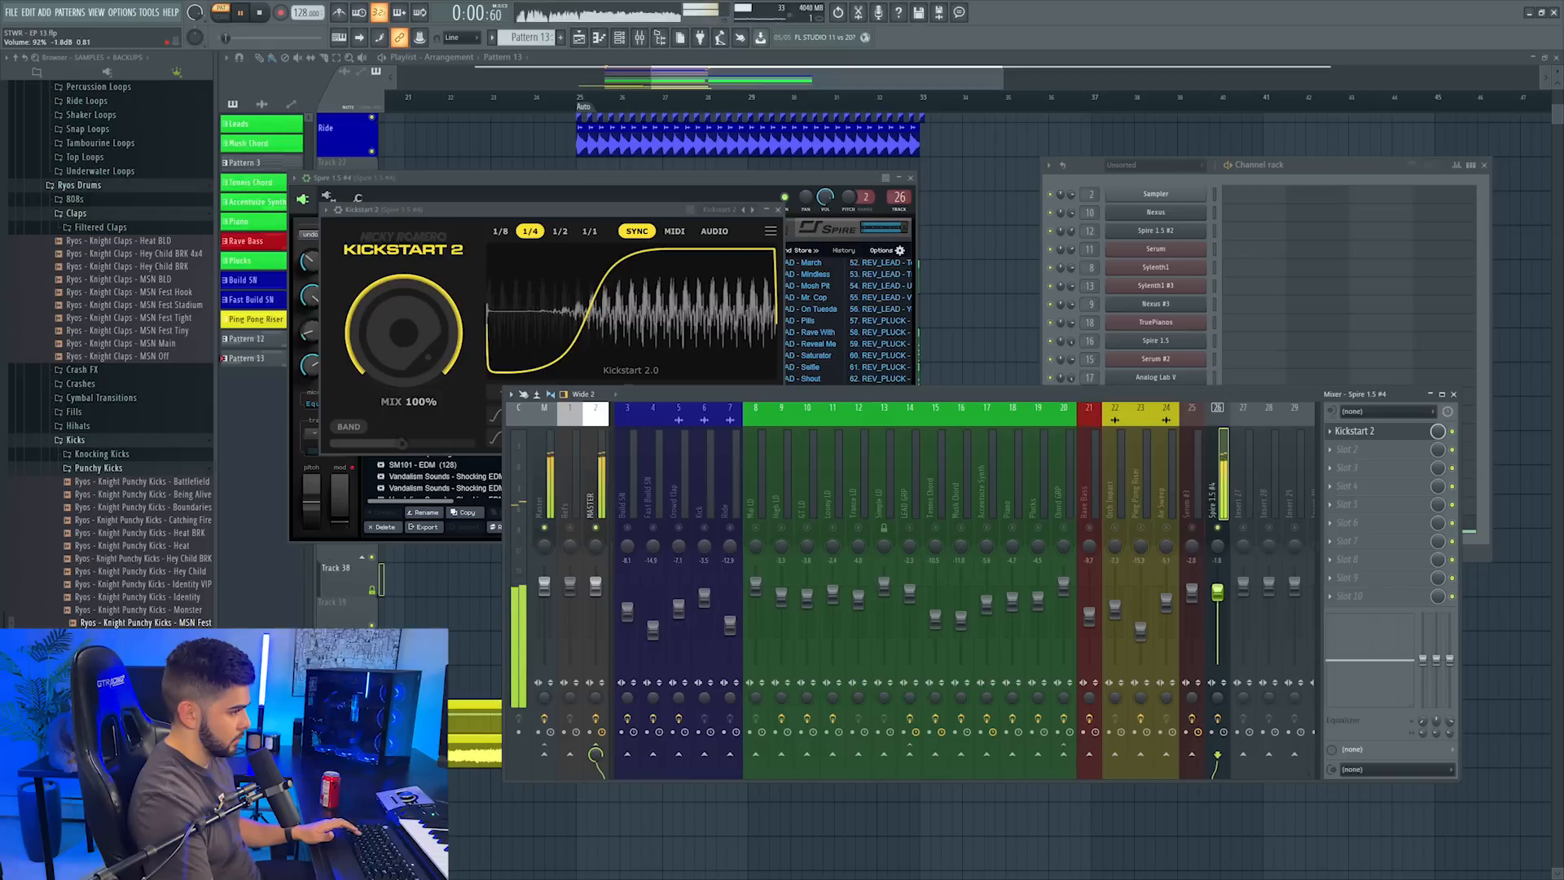
Set the Spire 1.5 #4 mixer track volume to 85% and insert EQuality ahead of Kickstart 2
{"action": "left_click_drag", "start_coordinate": [1222, 597], "coordinate": [1222, 604]}
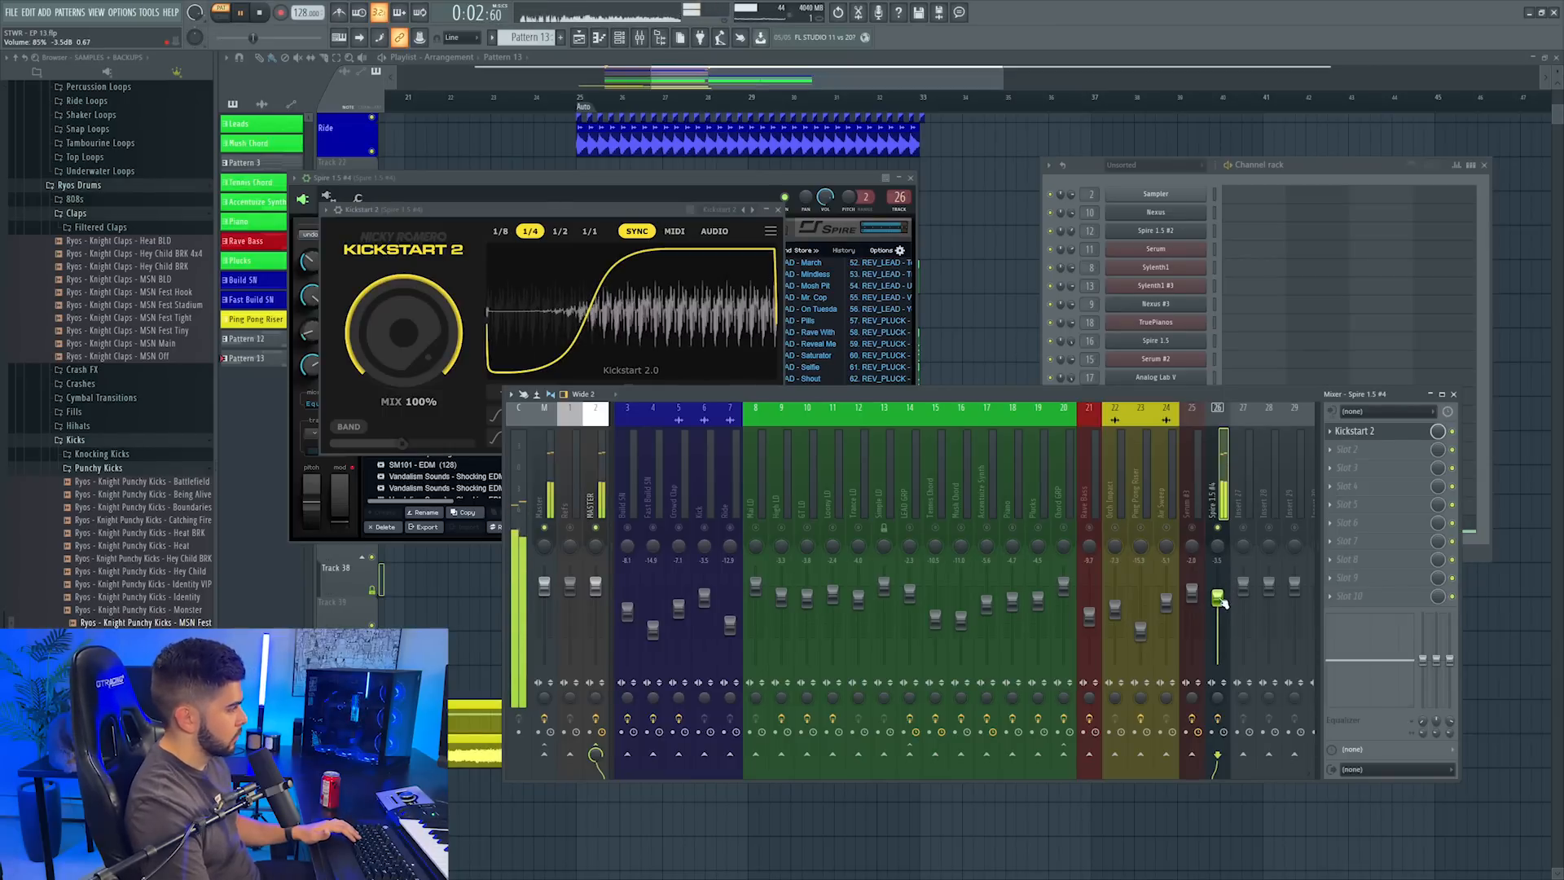
{"action": "key", "text": "space"}
{"action": "left_click", "coordinate": [1418, 464]}
{"action": "mouse_move", "coordinate": [1347, 447]}
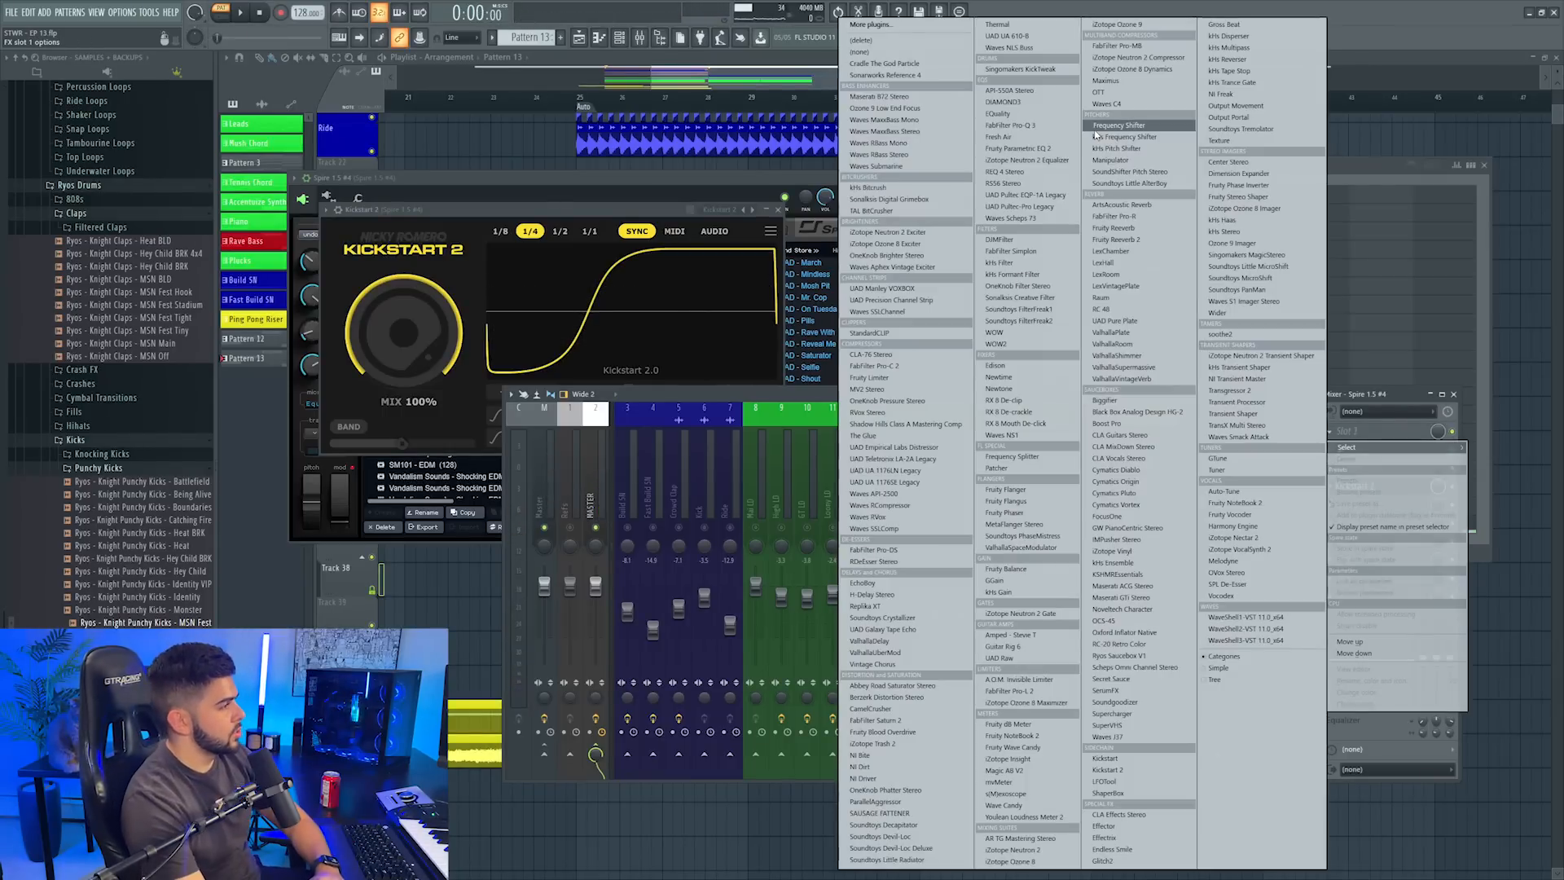
{"action": "left_click", "coordinate": [1023, 119]}
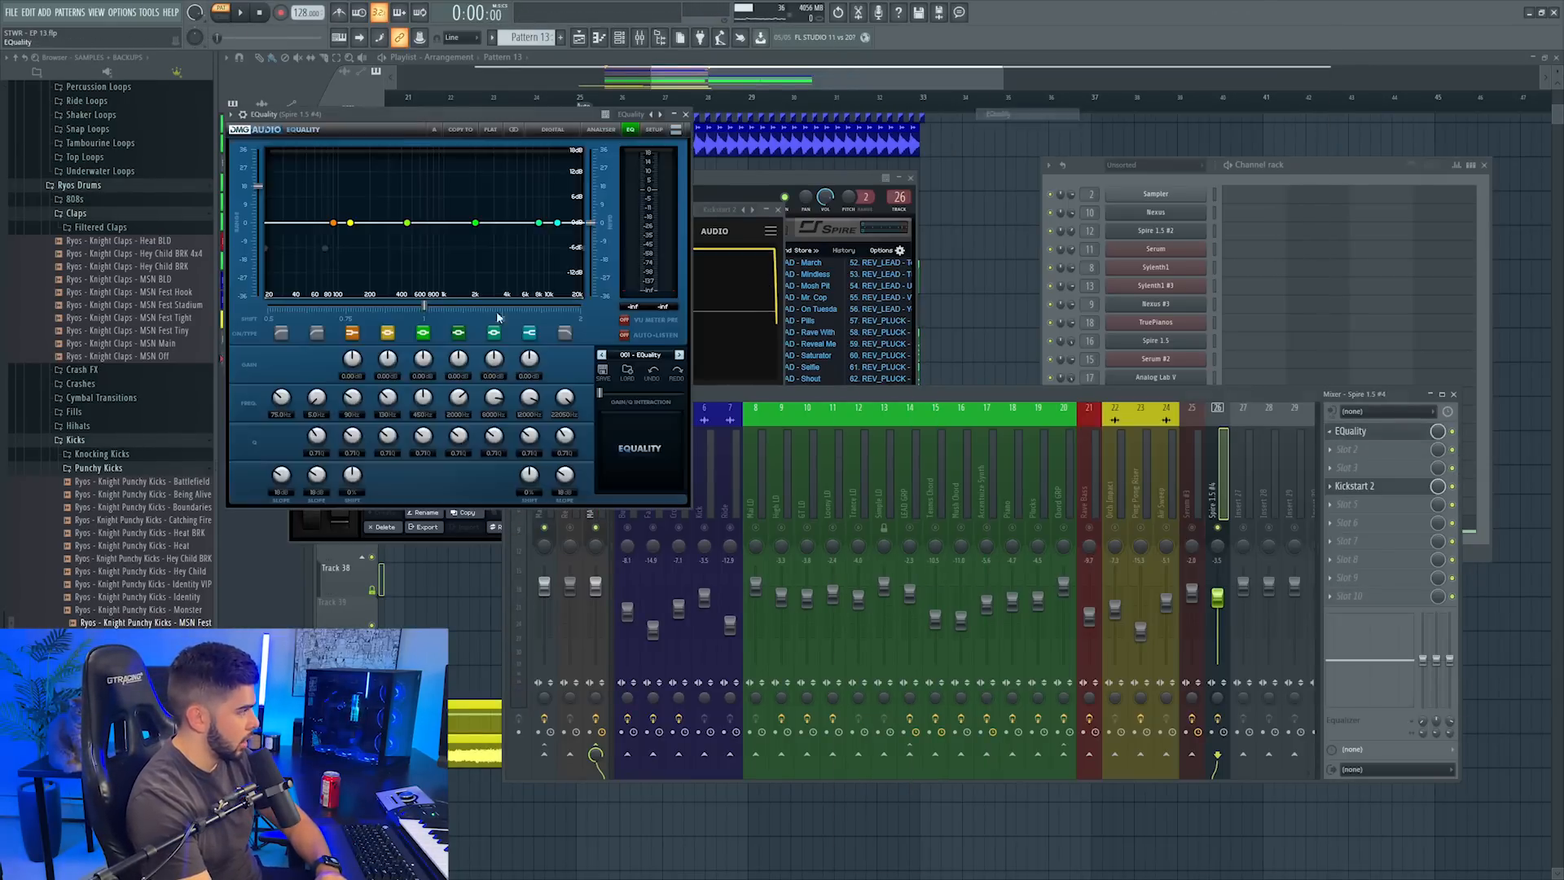
Boost a mid band near 1 kHz in EQuality while listening to the Spire sound
{"action": "left_click_drag", "start_coordinate": [452, 237], "coordinate": [611, 238]}
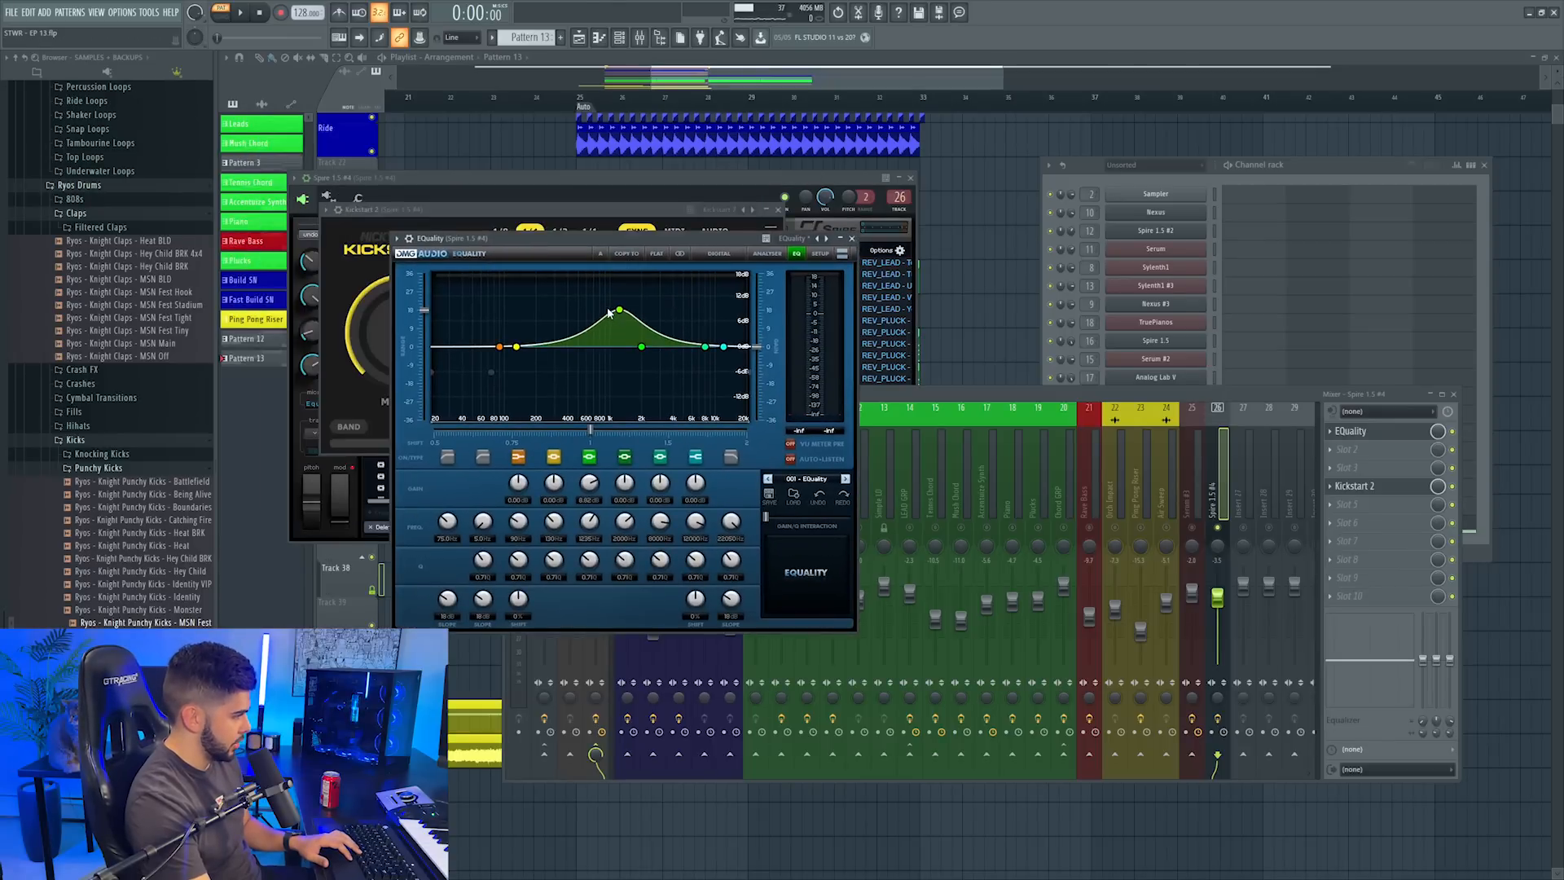
{"action": "key", "text": "space"}
{"action": "left_click_drag", "start_coordinate": [619, 311], "coordinate": [627, 315]}
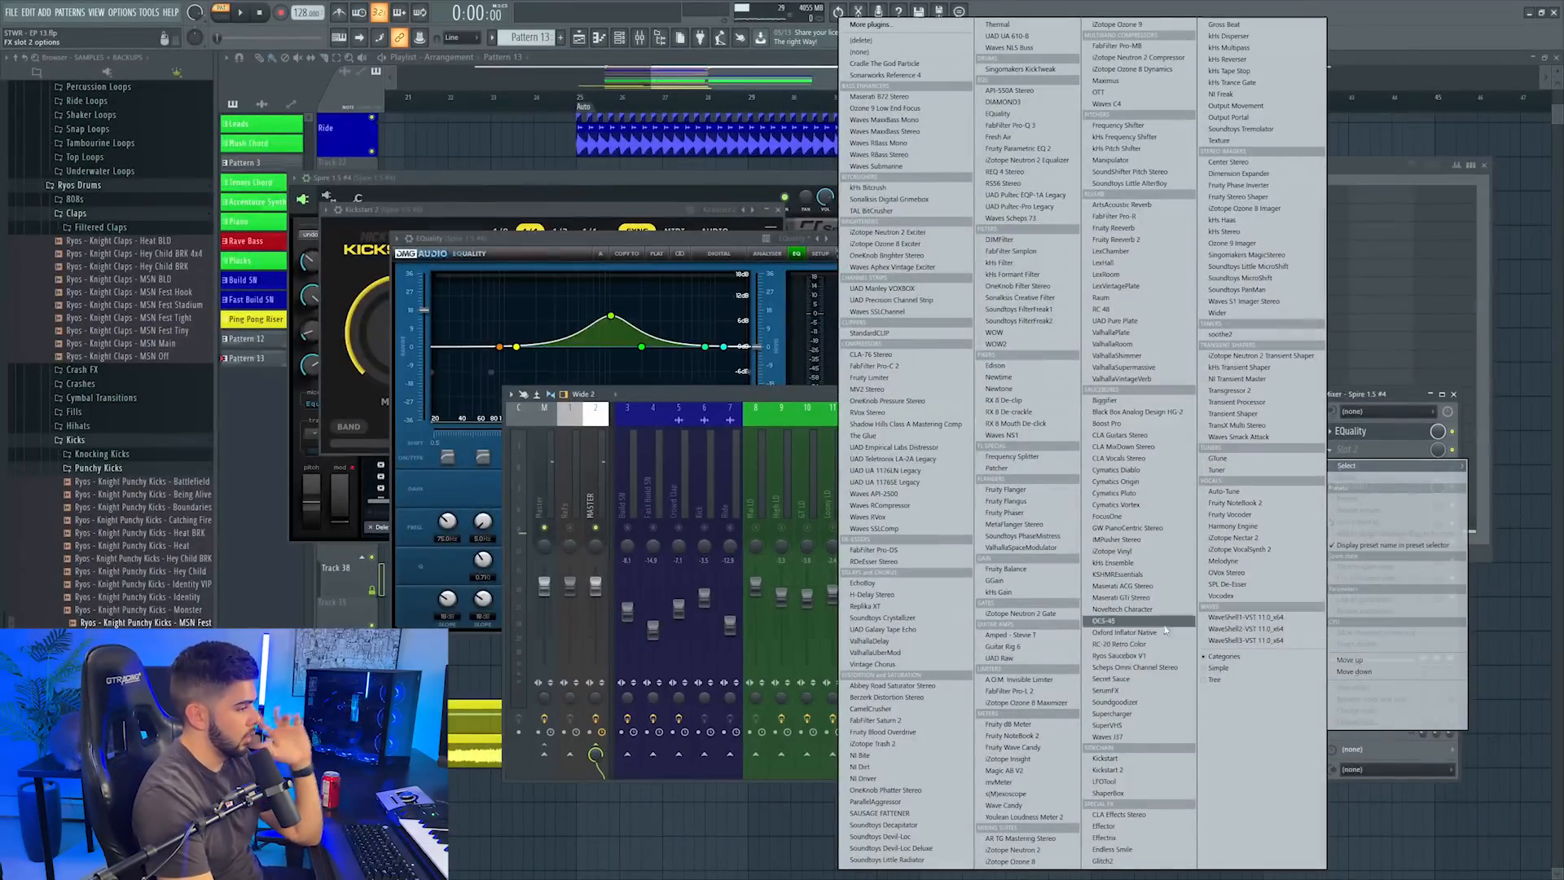
Insert kHs Ensemble in slot 2 of the Spire 1.5 #4 mixer track and audition its effect
{"action": "left_click", "coordinate": [1127, 564]}
{"action": "key", "text": "space"}
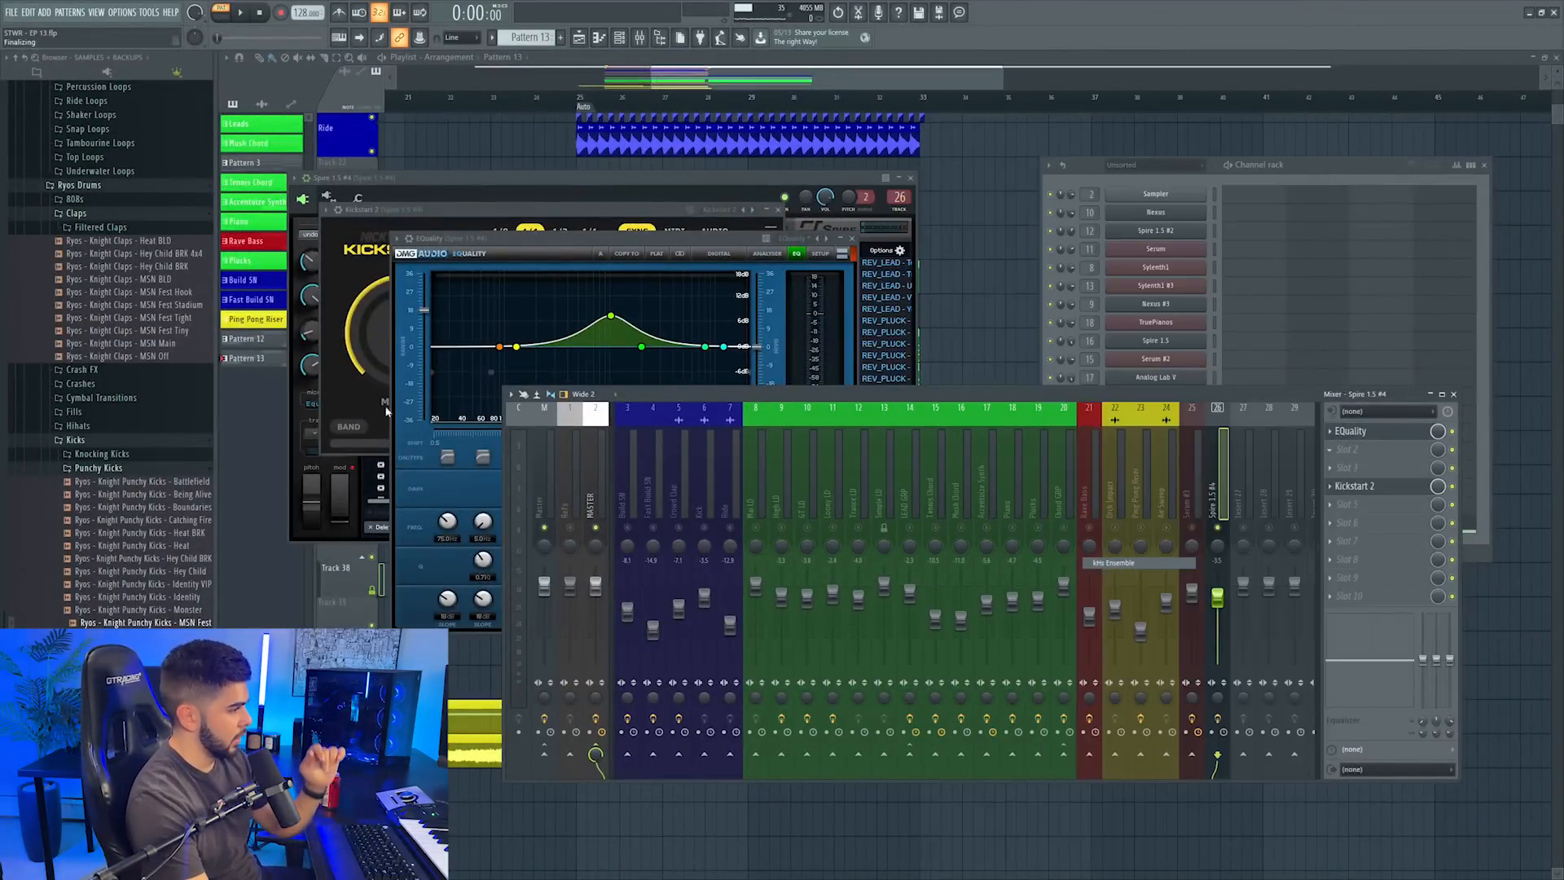
{"action": "left_click_drag", "start_coordinate": [301, 140], "coordinate": [653, 274]}
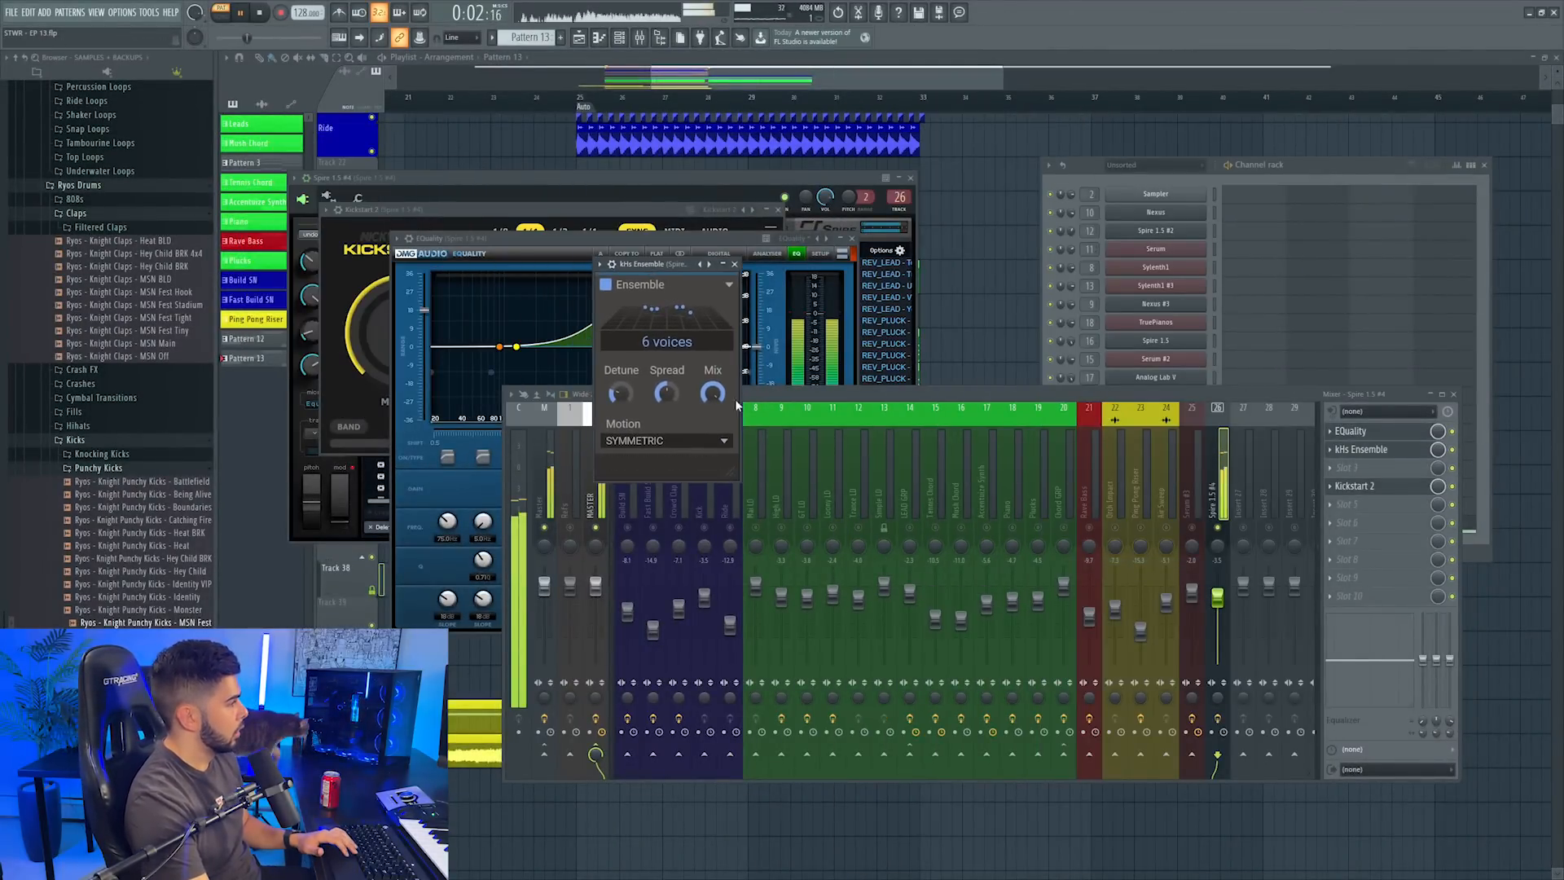
{"action": "key", "text": "space"}
Insert FocusOne in slot 3 of the Spire 1.5 #4 mixer track and raise its Focus level during playback
{"action": "left_click", "coordinate": [1364, 467]}
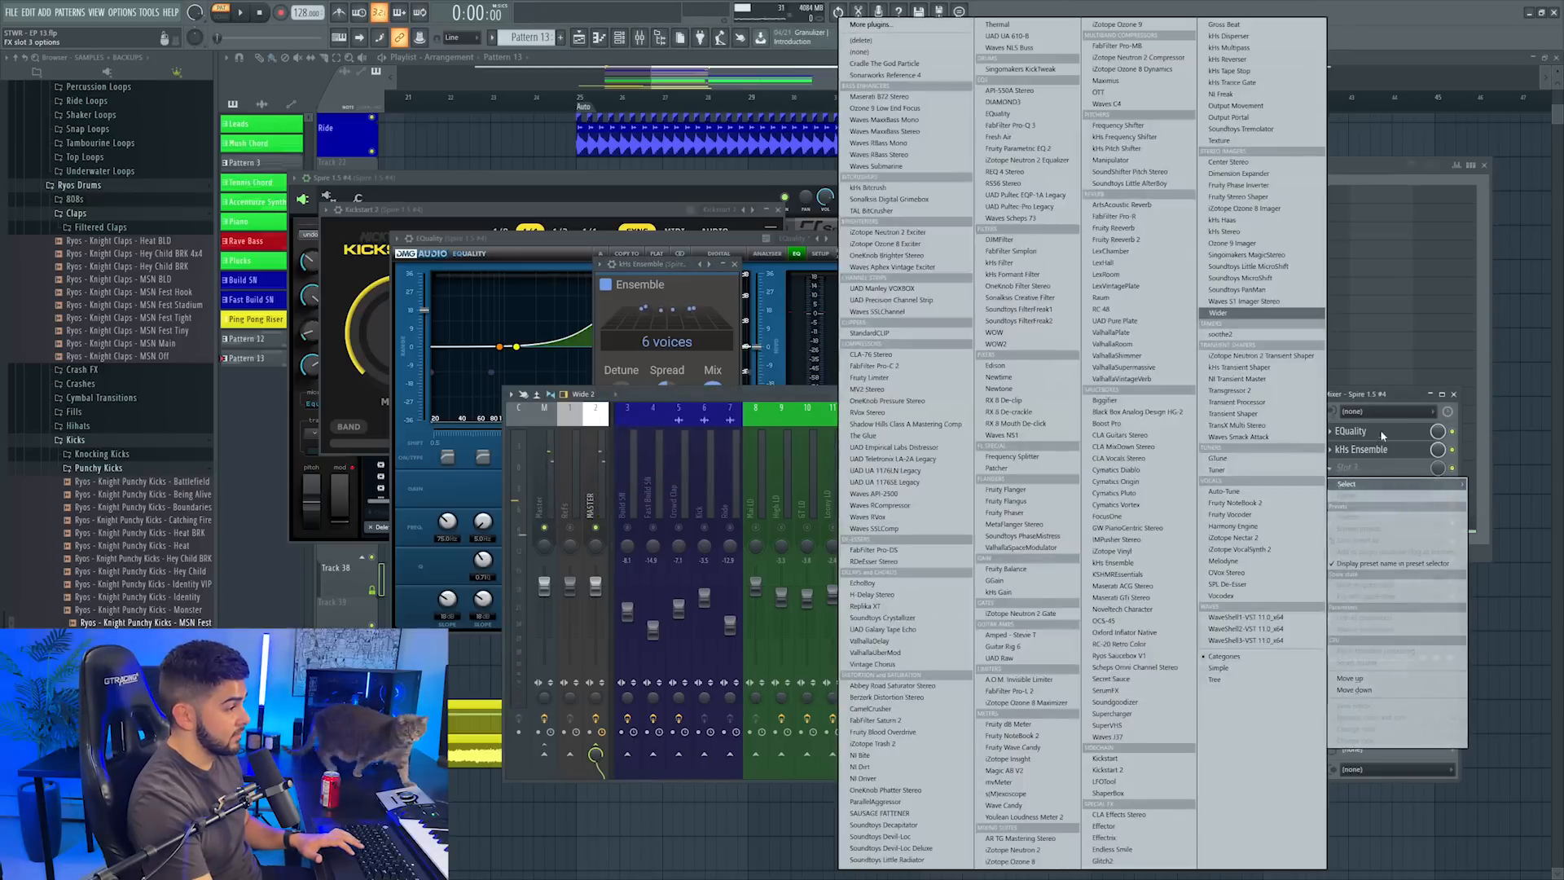
{"action": "left_click", "coordinate": [1106, 515]}
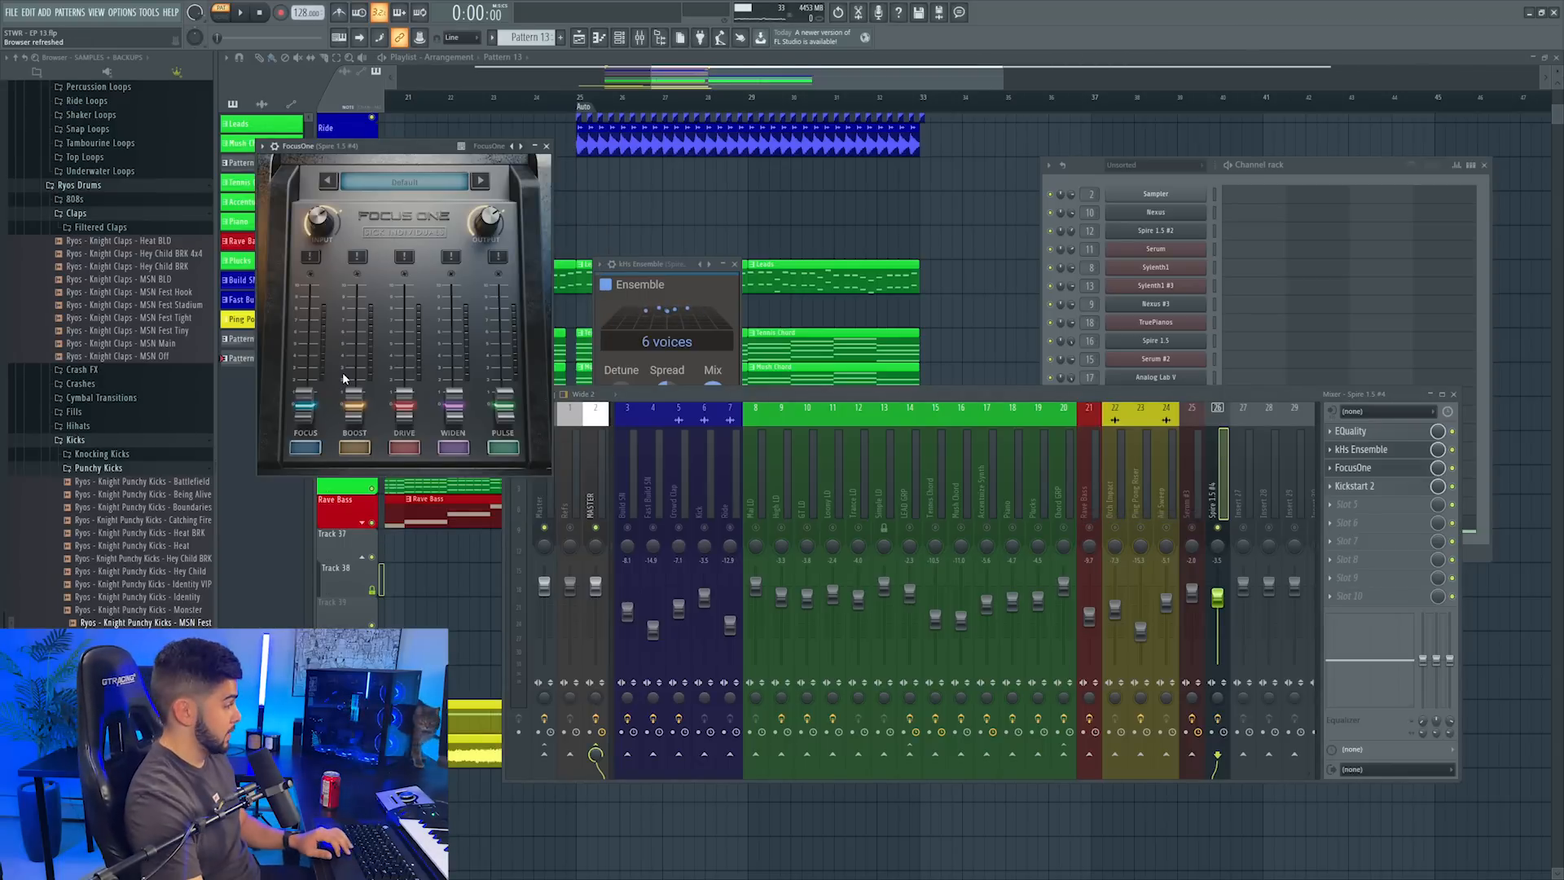
{"action": "key", "text": "space"}
{"action": "left_click_drag", "start_coordinate": [305, 399], "coordinate": [310, 330]}
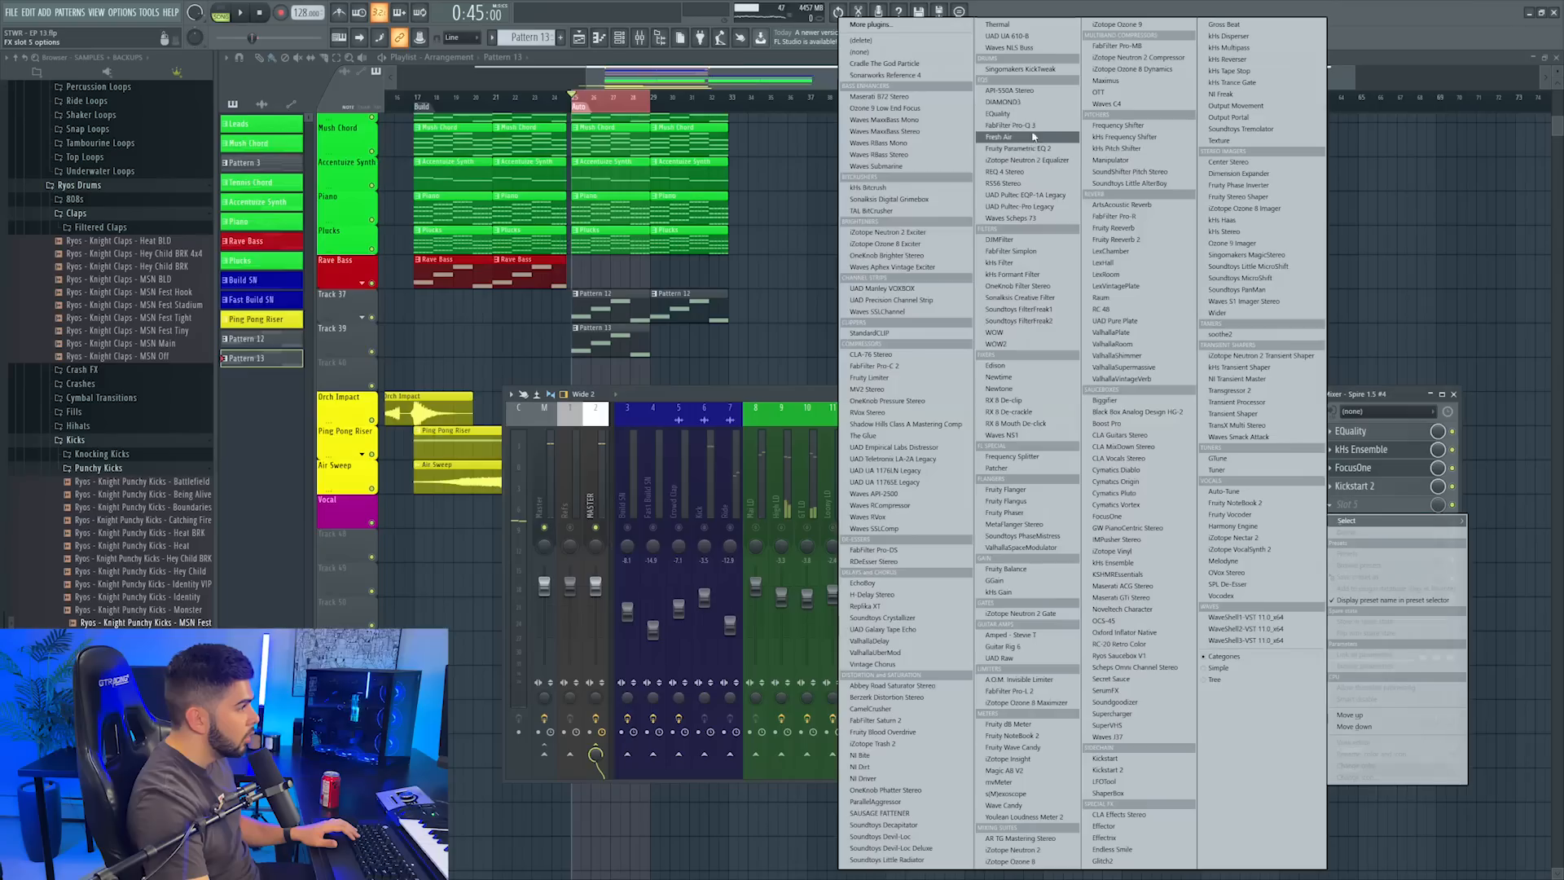
Insert FabFilter Pro-Q 3 in slot 4 of the Spire 1.5 #4 mixer track and add a High Cut band
{"action": "left_click", "coordinate": [1119, 268]}
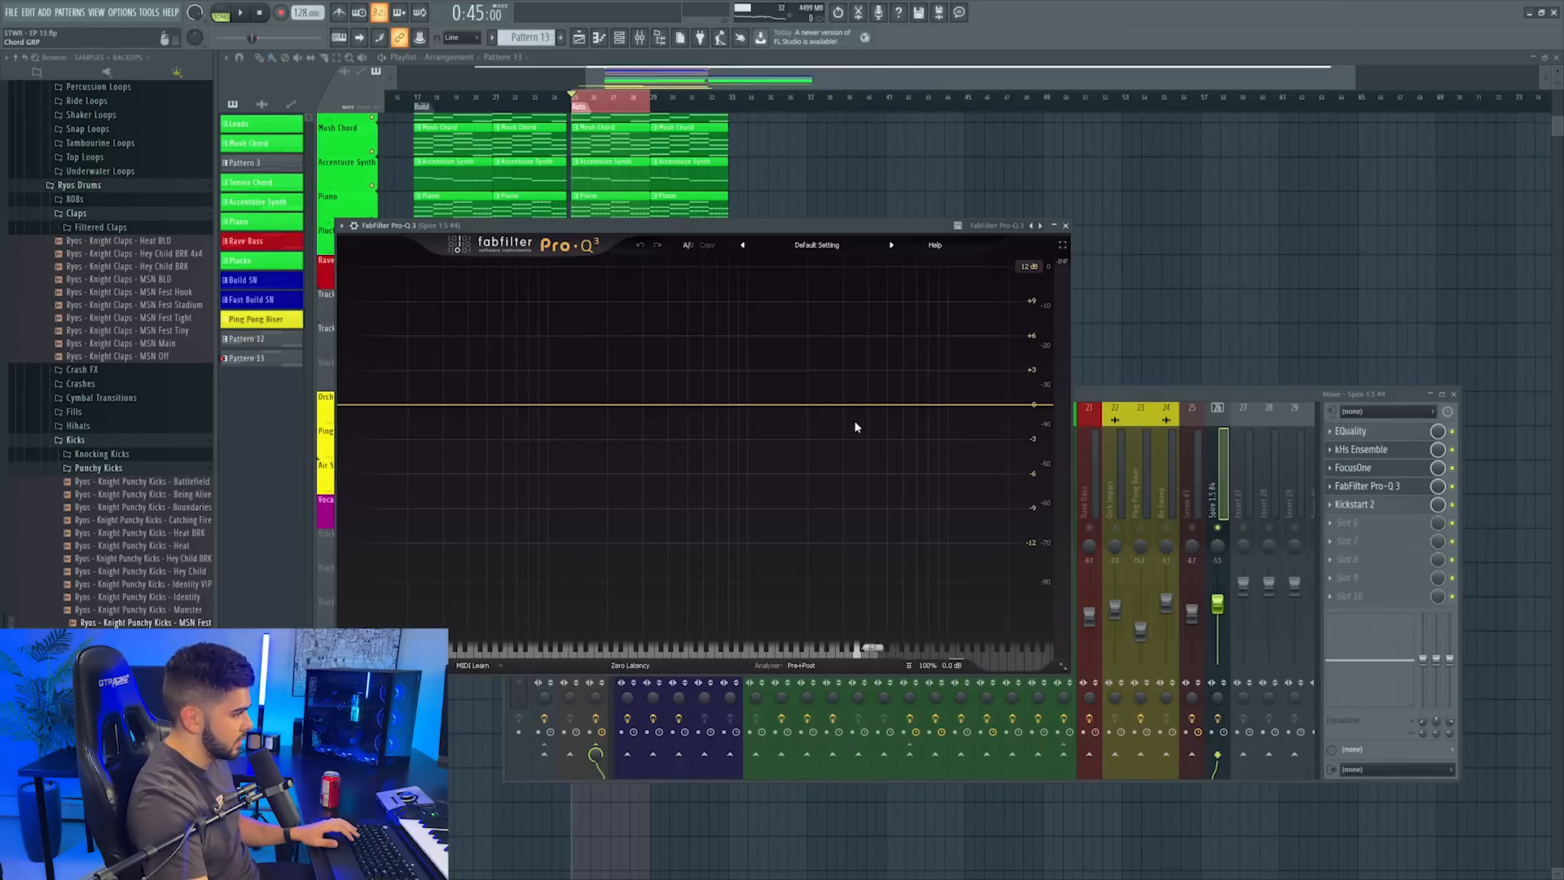
{"action": "double_click", "coordinate": [855, 420]}
{"action": "left_click", "coordinate": [748, 604]}
{"action": "left_click", "coordinate": [769, 524]}
{"action": "key", "text": "space"}
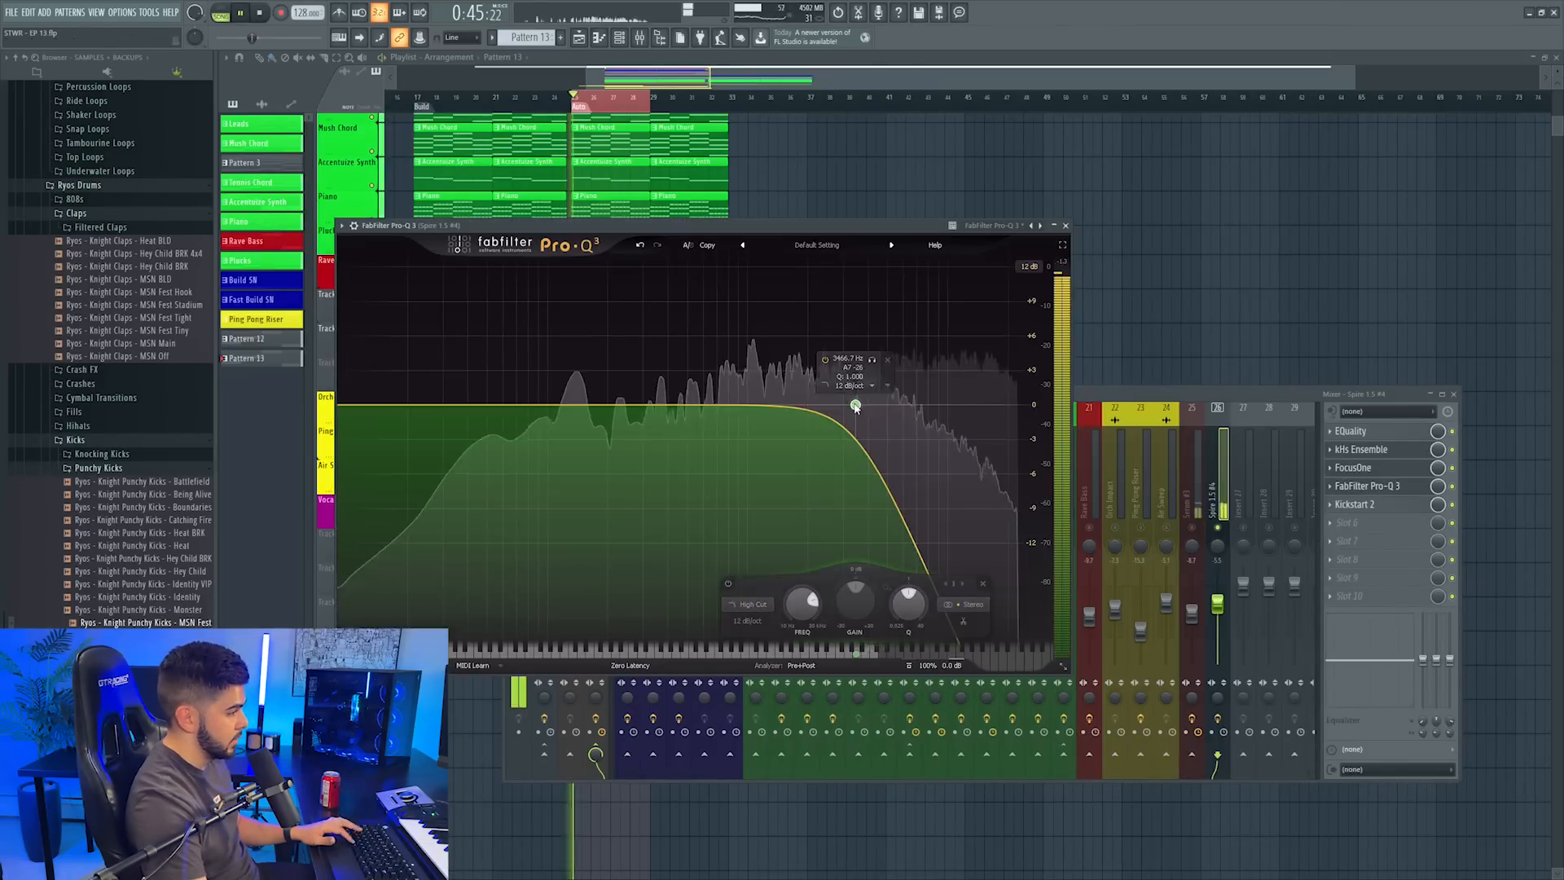
Move the High Cut frequency to about 8.7 kHz, comparing the sound with the band bypassed
{"action": "left_click_drag", "start_coordinate": [855, 404], "coordinate": [927, 405]}
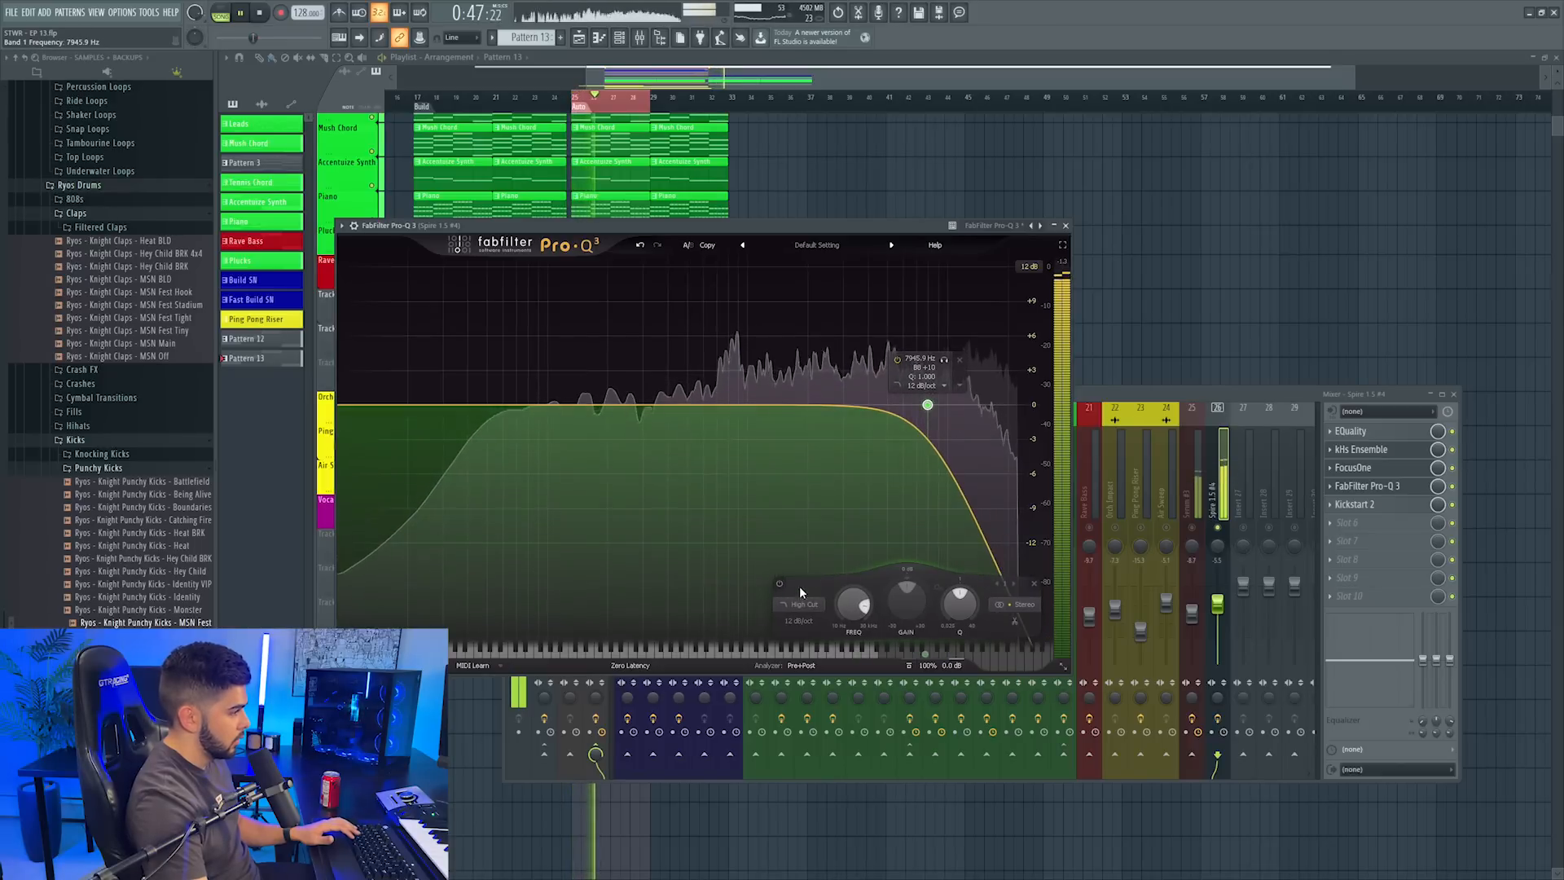
{"action": "left_click", "coordinate": [780, 584]}
{"action": "left_click", "coordinate": [780, 583]}
{"action": "left_click_drag", "start_coordinate": [927, 405], "coordinate": [935, 405]}
{"action": "key", "text": "space"}
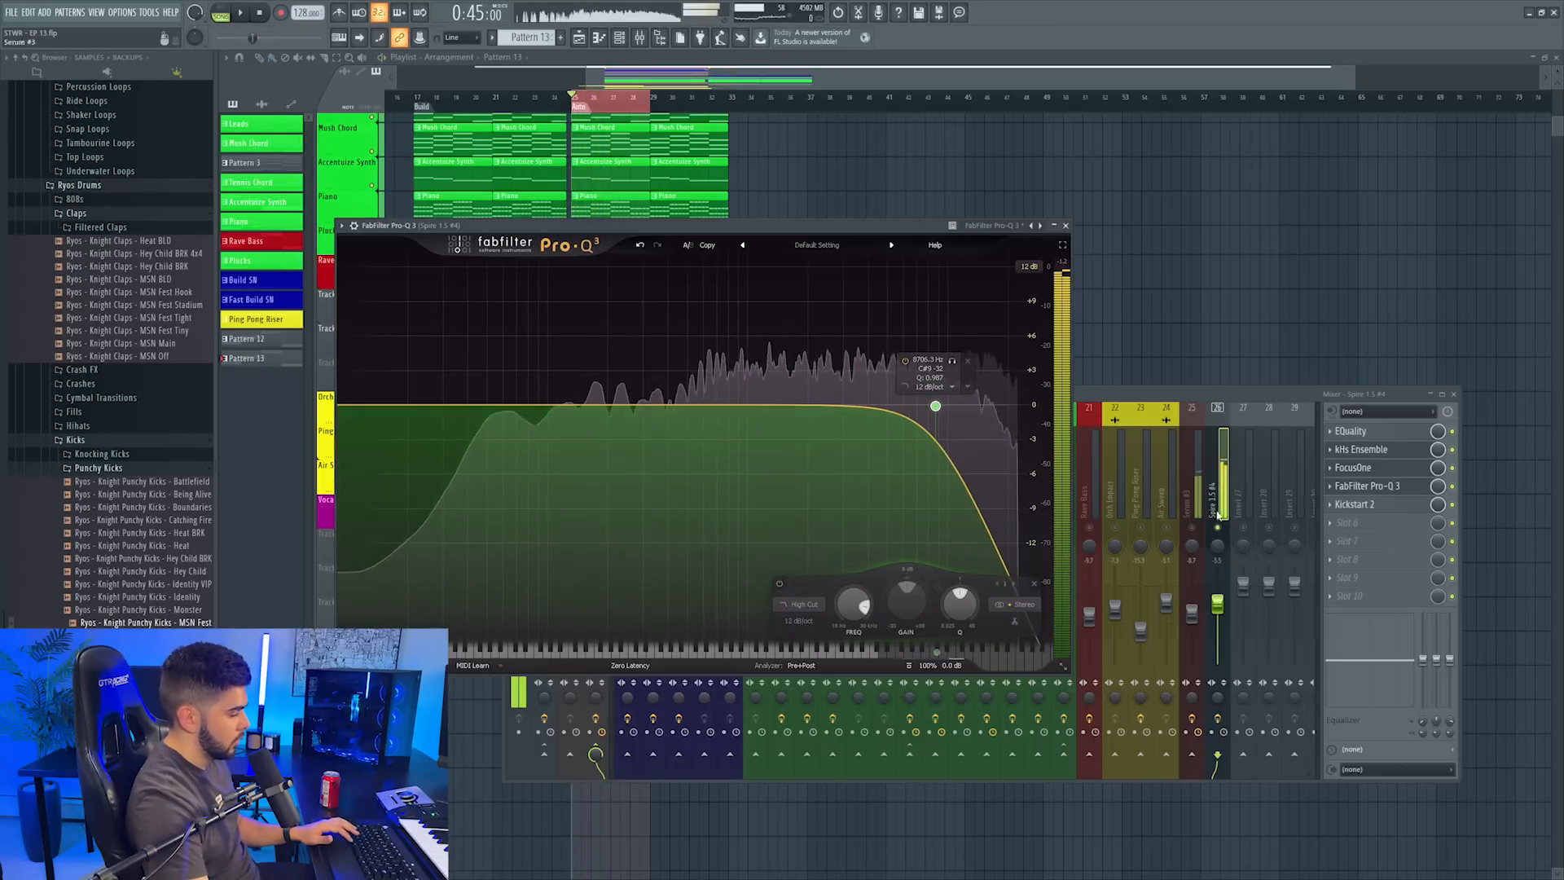
Listen to the section from bar 25 with the new bass layers, closing the equalizer and mixer to review the arrangement
{"action": "left_click", "coordinate": [1219, 513]}
{"action": "key", "text": "space"}
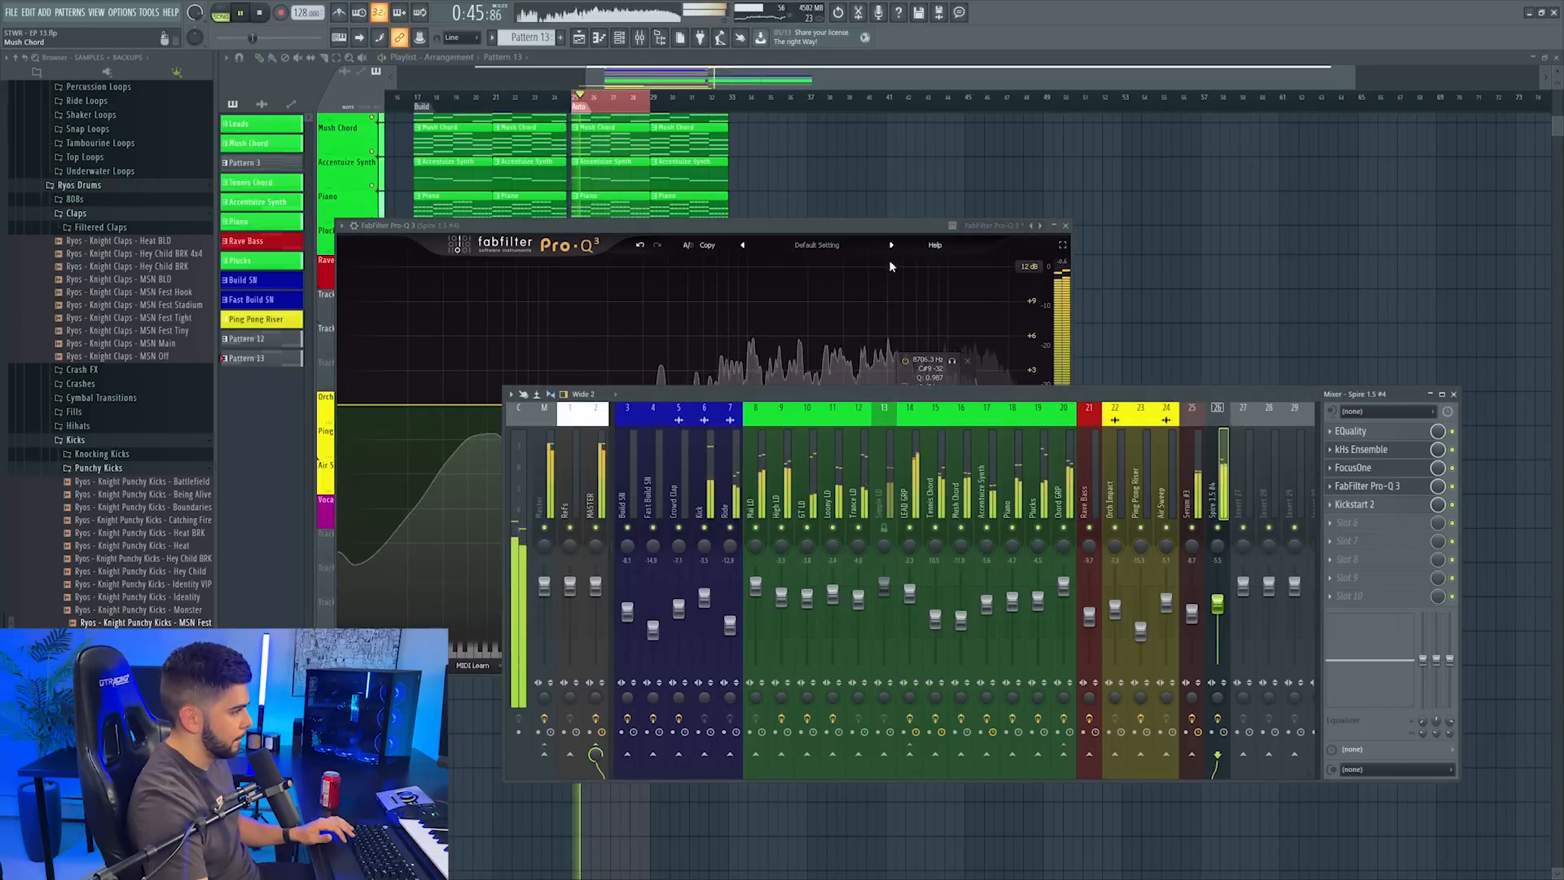
{"action": "left_click", "coordinate": [860, 205]}
{"action": "right_click", "coordinate": [862, 204]}
{"action": "left_click", "coordinate": [640, 38]}
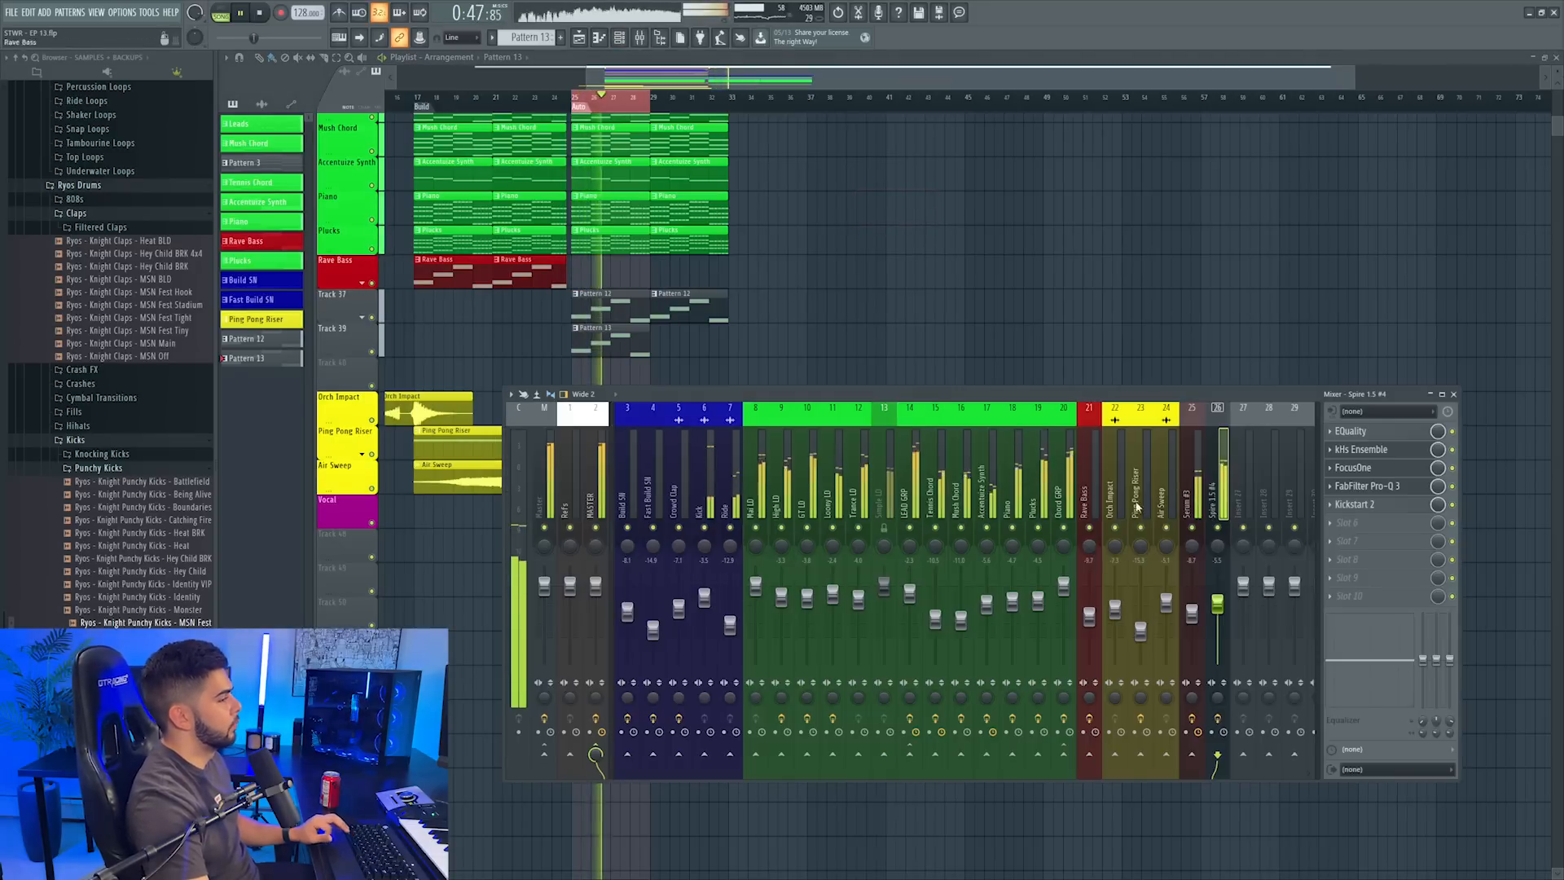
{"action": "left_click", "coordinate": [607, 169]}
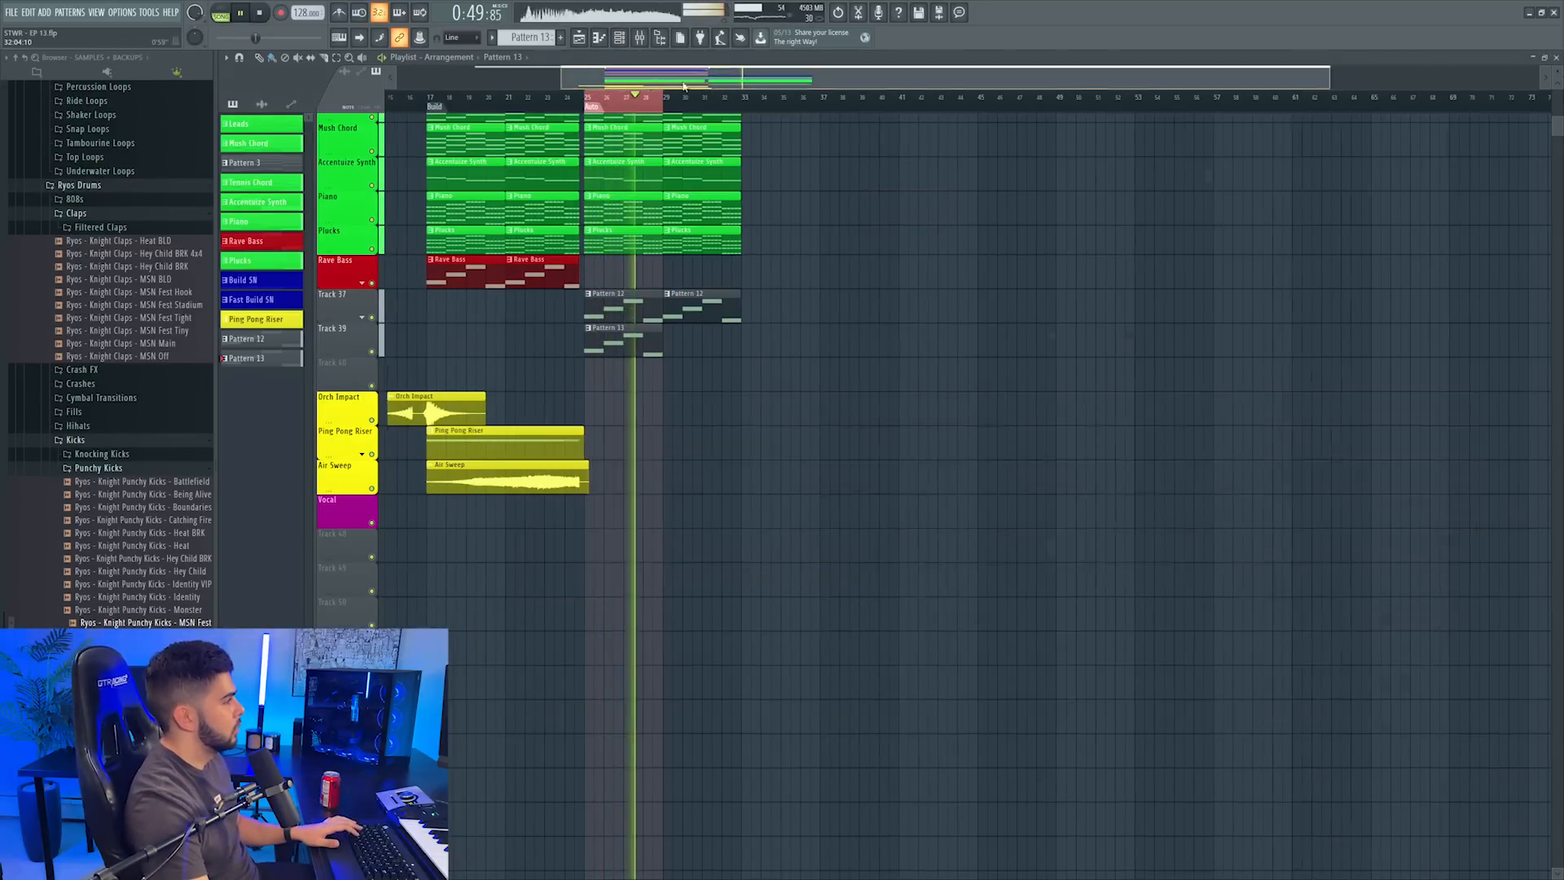
{"action": "scroll", "coordinate": [622, 102], "scroll_direction": "up", "scroll_amount": 4}
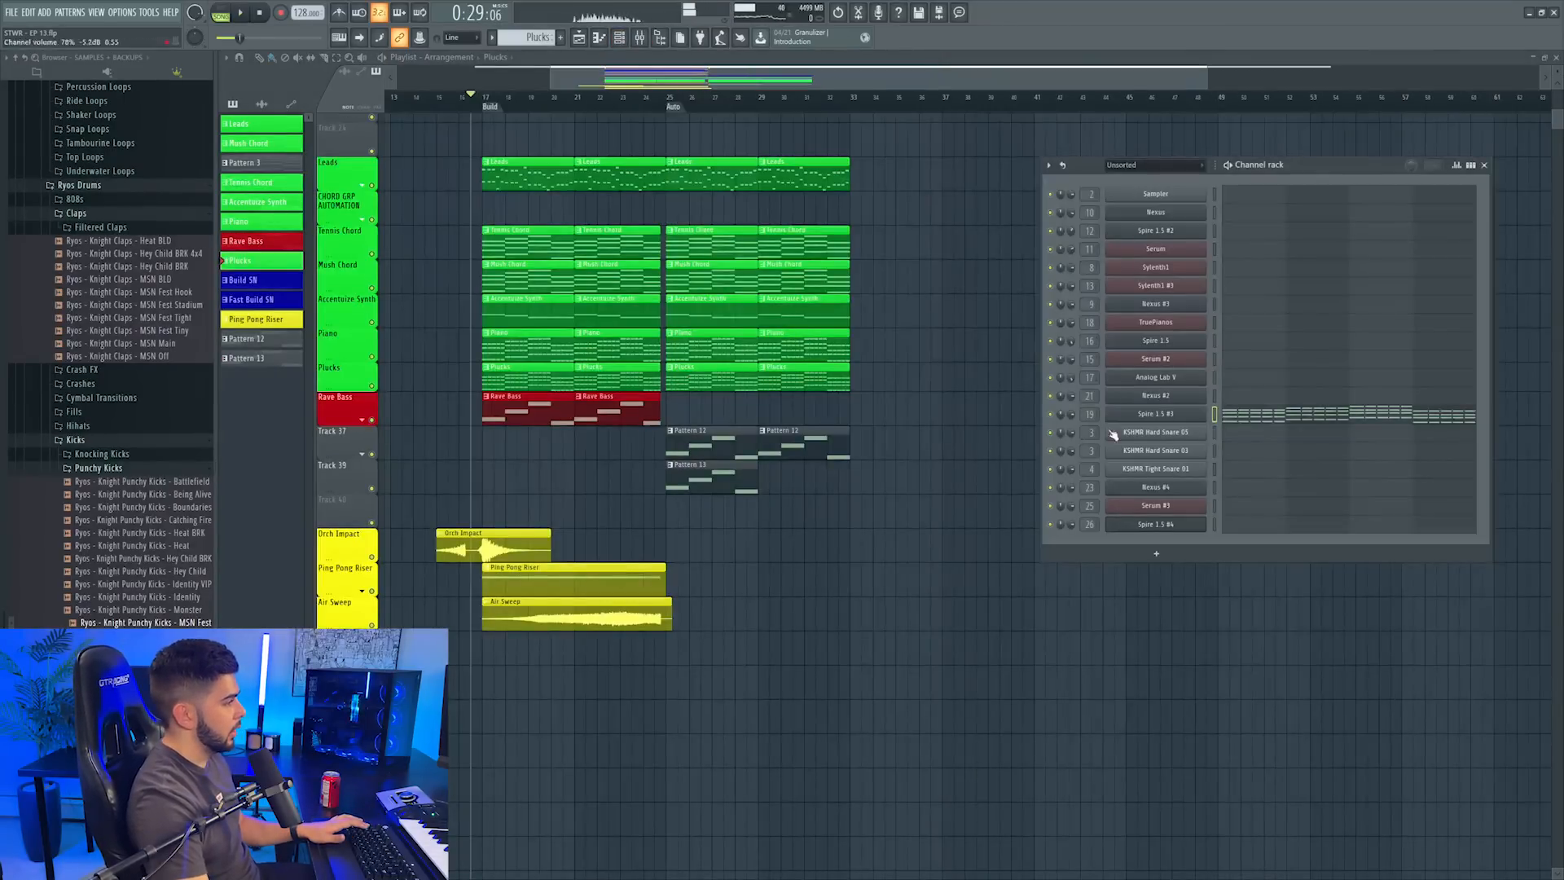
Lower the Spire 1.5 #4 and Serum #4 mixer levels to balance the layered basses during playback from bar 25
{"action": "right_click", "coordinate": [1206, 403]}
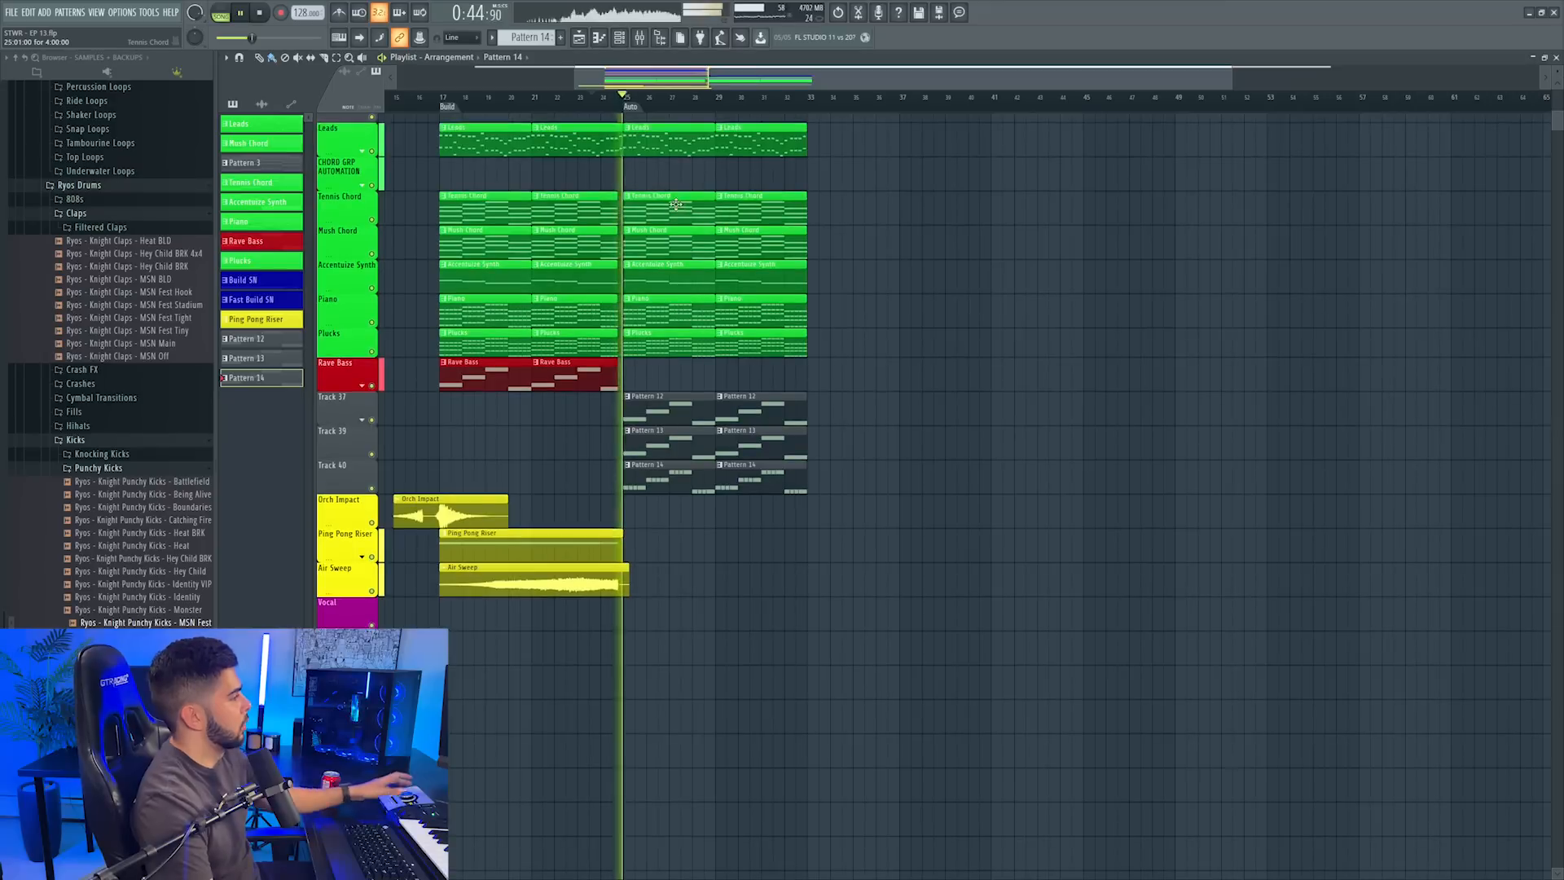
{"action": "key", "text": "F9"}
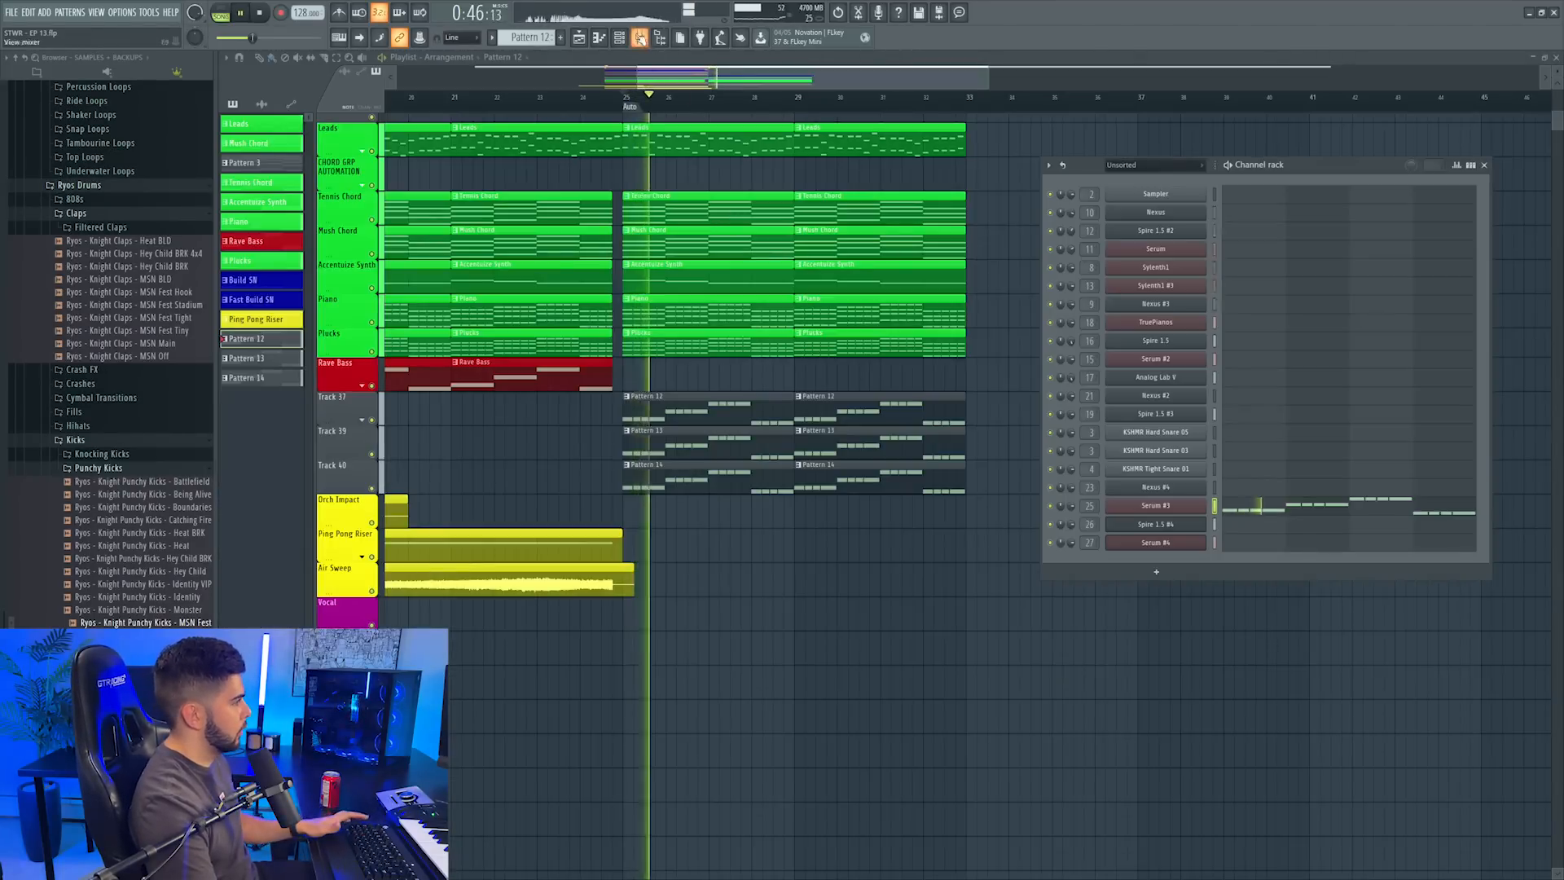
{"action": "key", "text": "F9"}
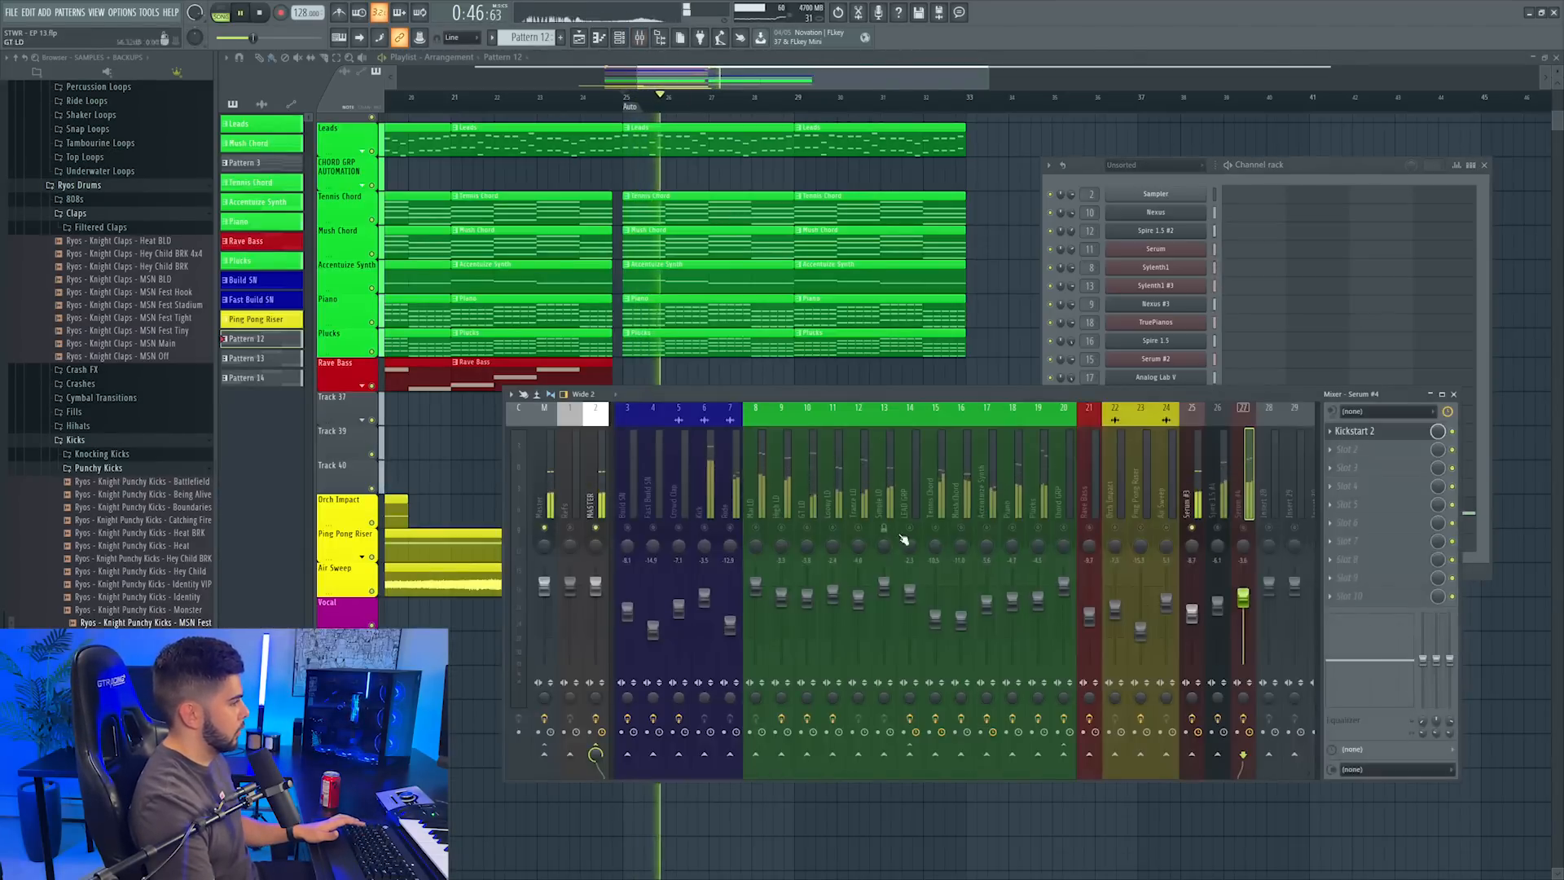
{"action": "left_click", "coordinate": [1218, 528]}
{"action": "right_click", "coordinate": [1219, 528]}
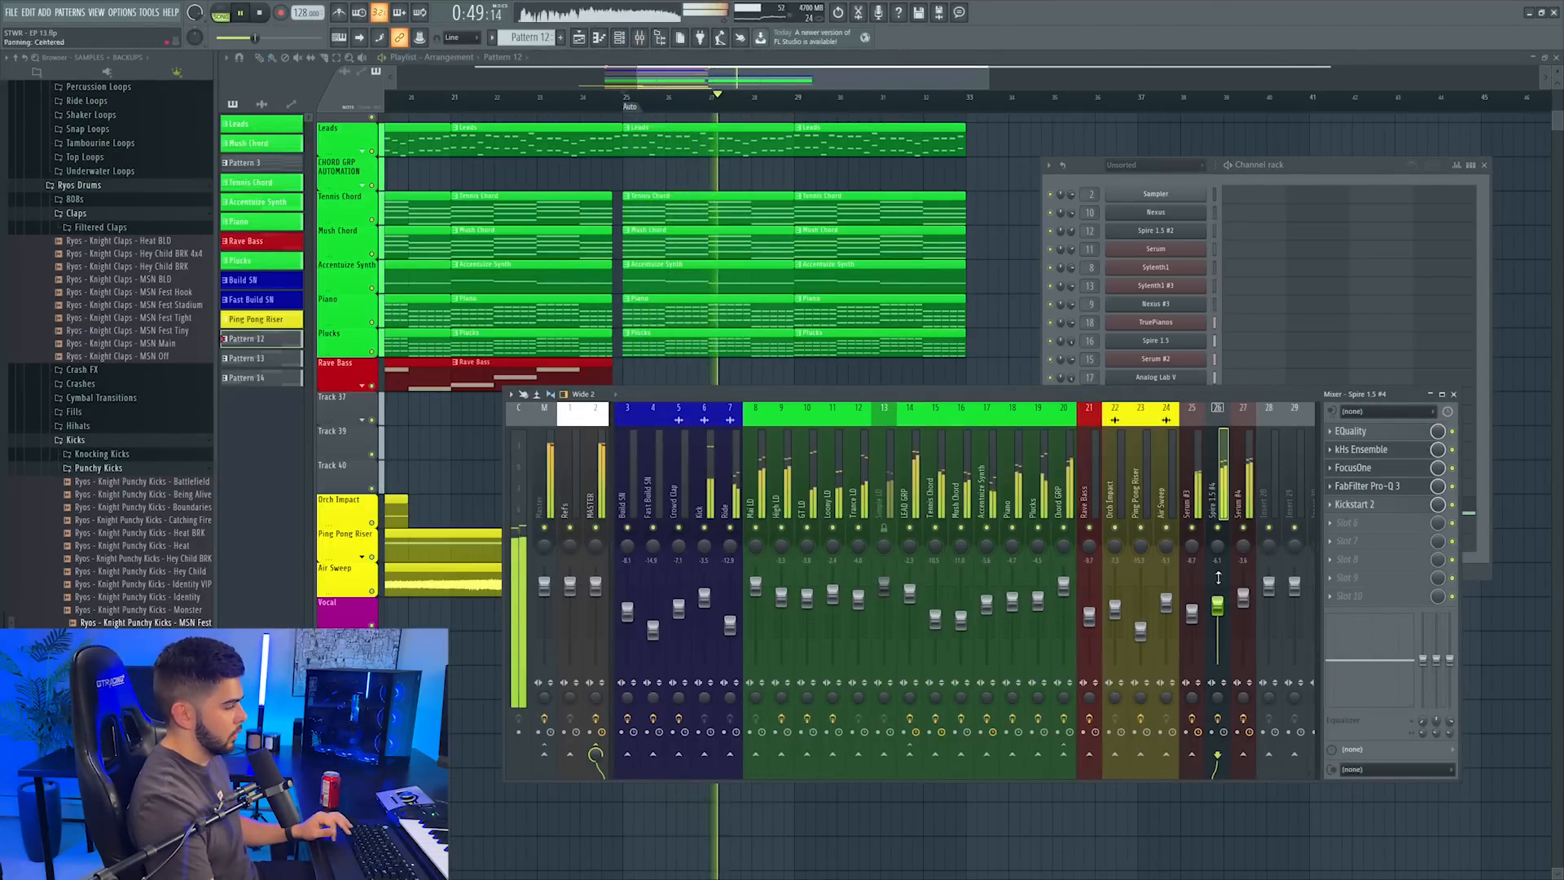
{"action": "left_click_drag", "start_coordinate": [1218, 605], "coordinate": [1218, 612]}
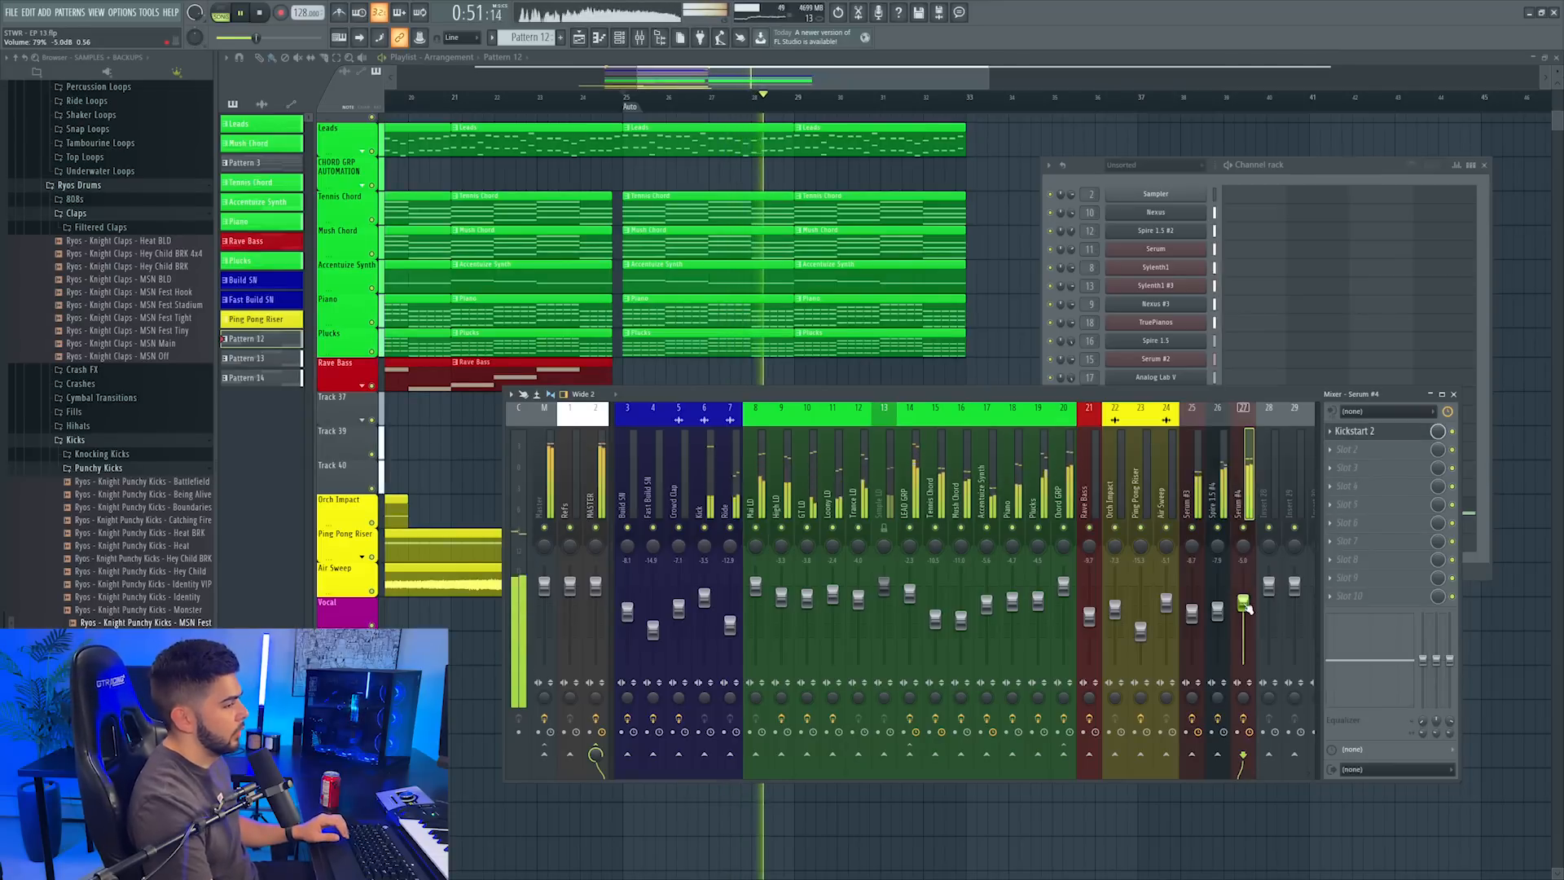
{"action": "key", "text": "F12"}
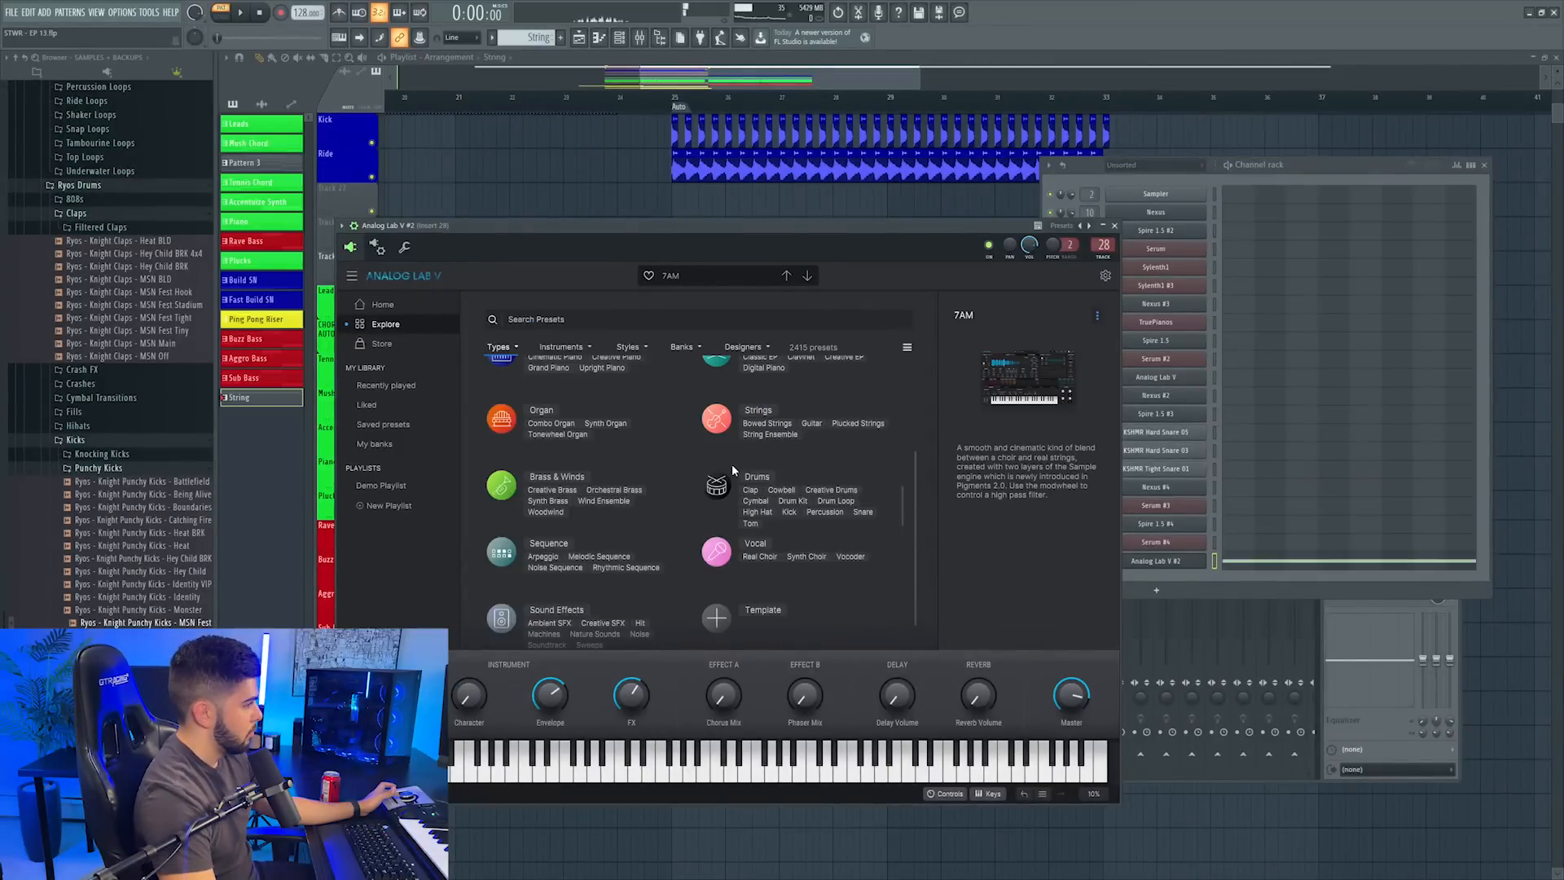
Slice the String pattern's sustained A#5 note into eighth notes and duplicate them to fill four bars
{"action": "left_click", "coordinate": [796, 466]}
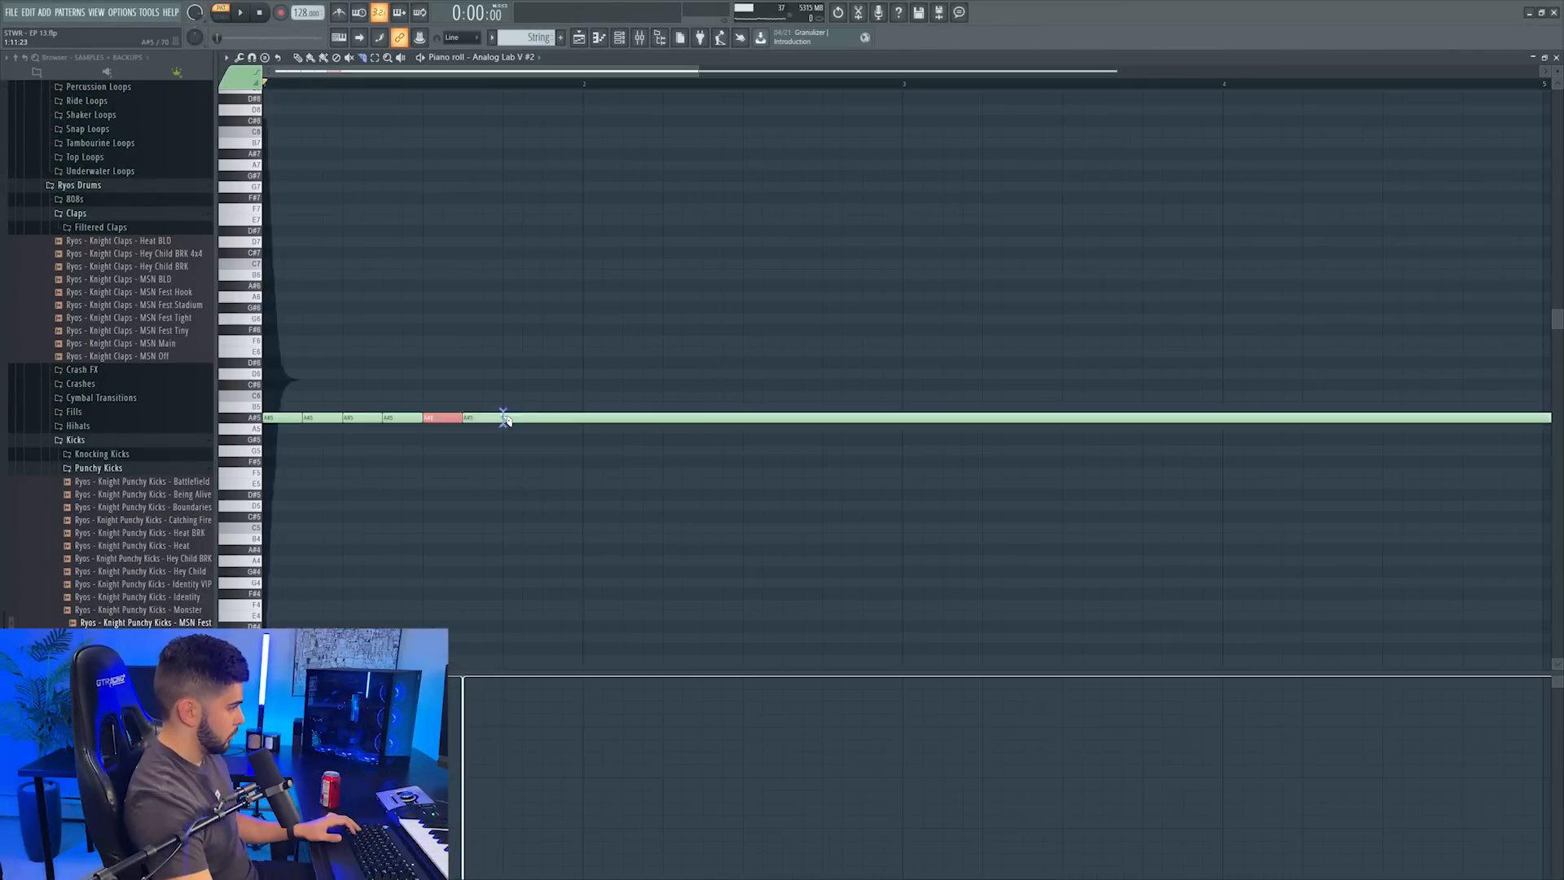
{"action": "key", "text": "space"}
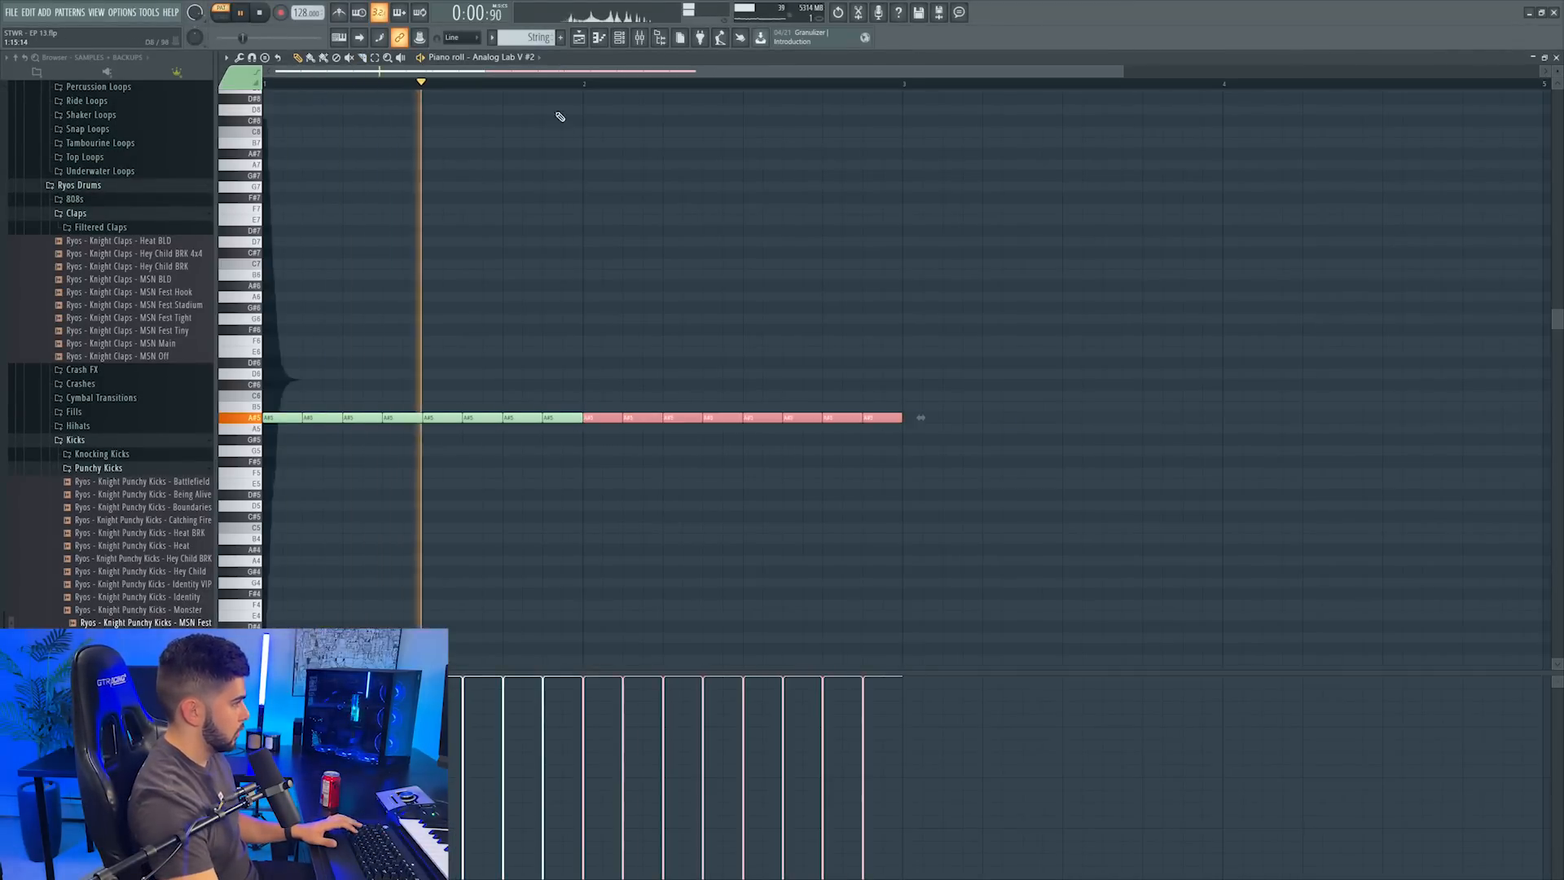
{"action": "scroll", "coordinate": [568, 85], "scroll_direction": "down", "scroll_amount": 2}
{"action": "key", "text": "space"}
{"action": "left_click_drag", "start_coordinate": [272, 402], "coordinate": [716, 449]}
{"action": "left_click_drag", "start_coordinate": [673, 417], "coordinate": [1134, 418]}
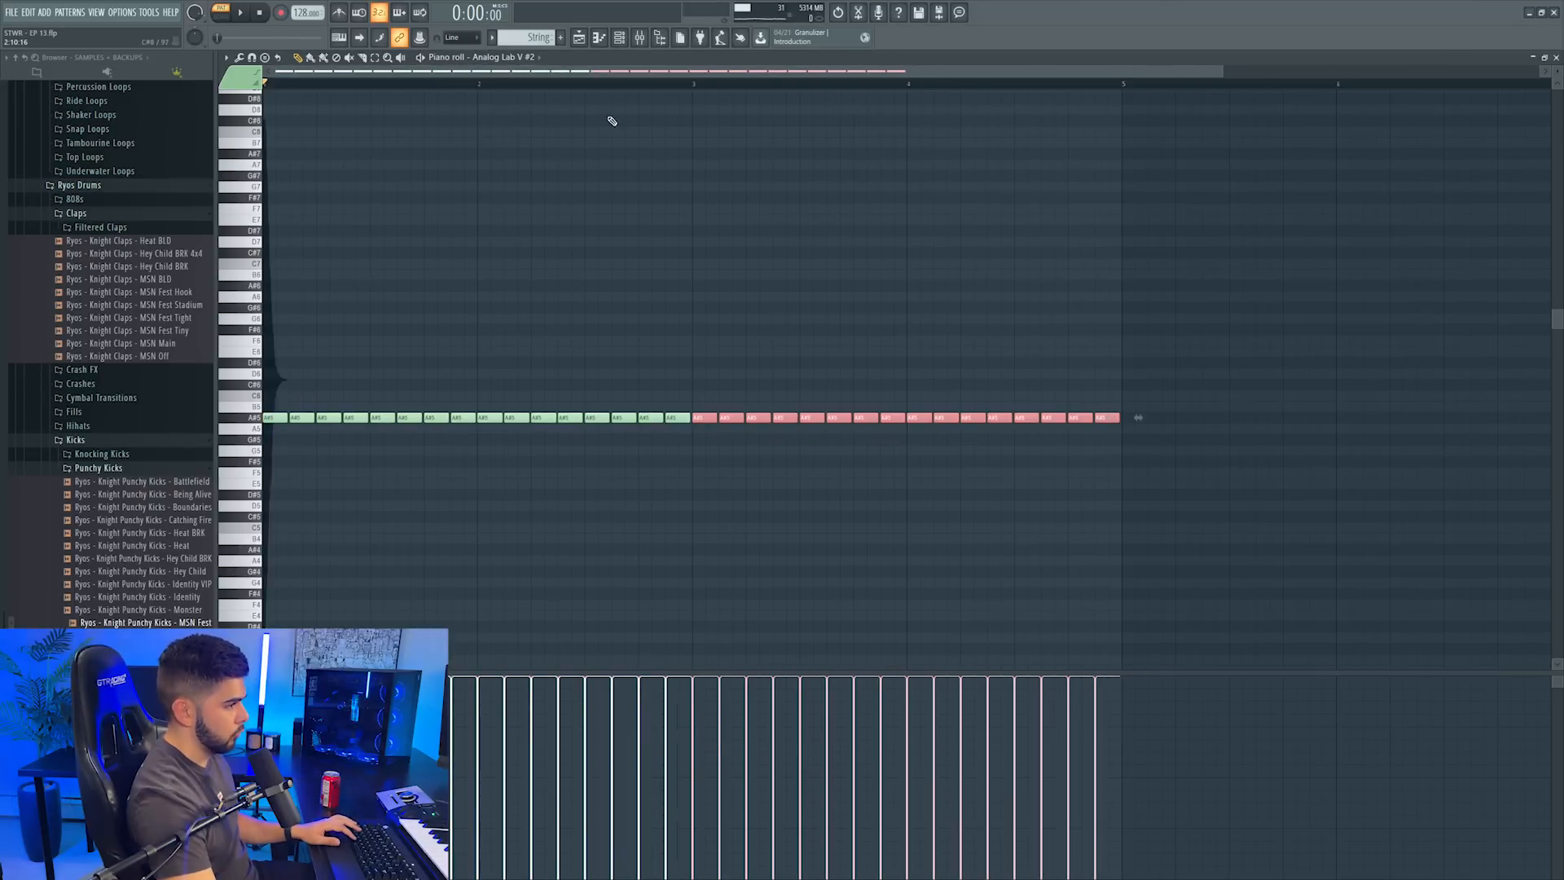
Try the Electric Pad preset in Guitar Rig 6's Ambient genre and go back to Beautiful Dirt
{"action": "scroll", "coordinate": [621, 93], "scroll_direction": "down", "scroll_amount": 3}
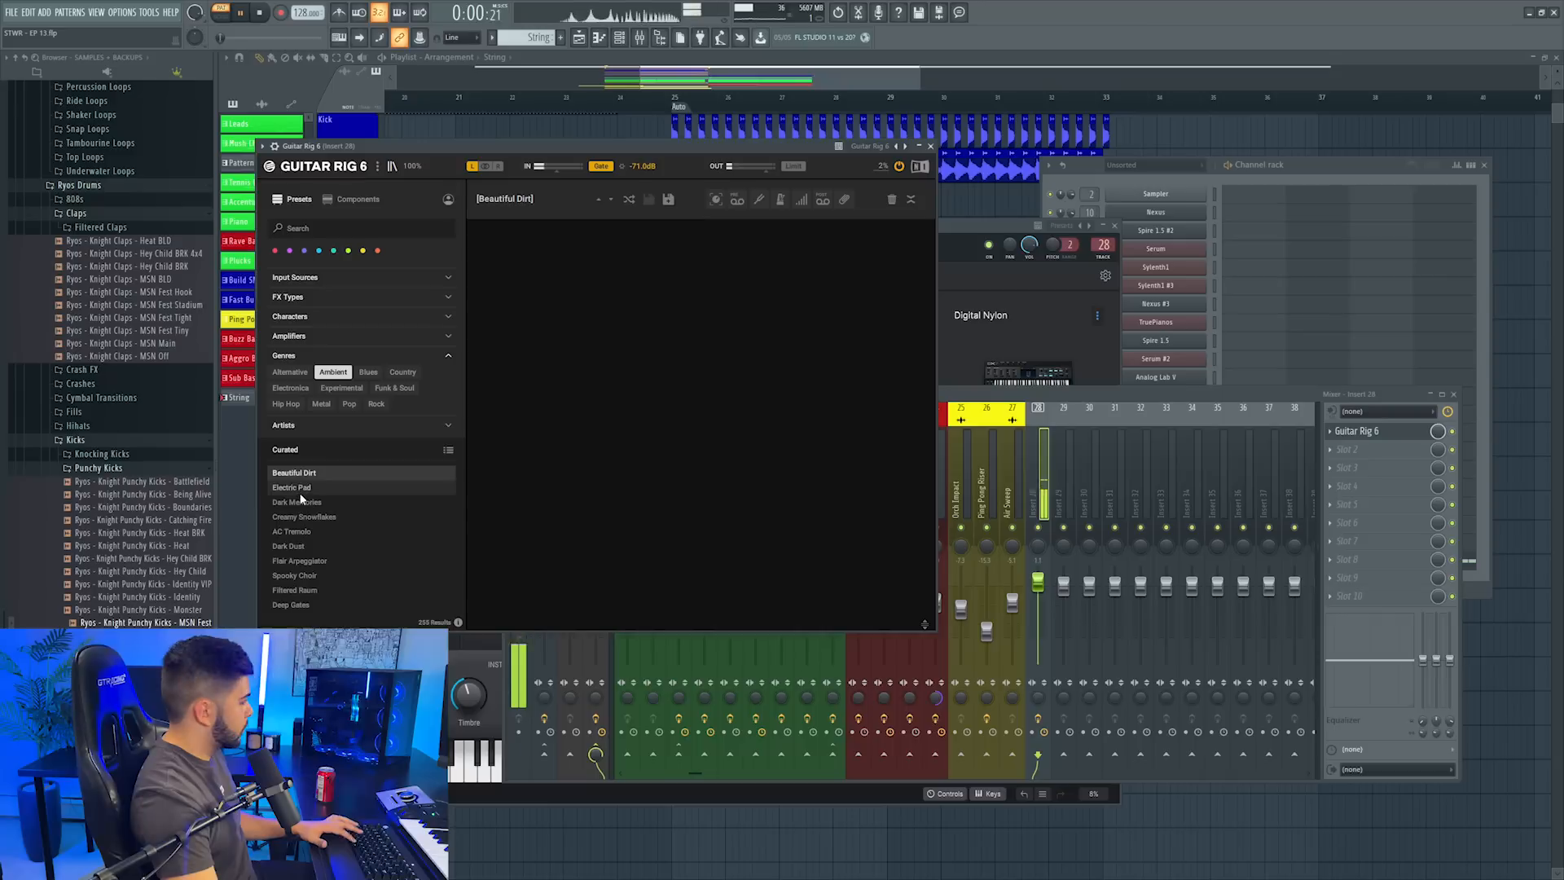
{"action": "left_click", "coordinate": [299, 488]}
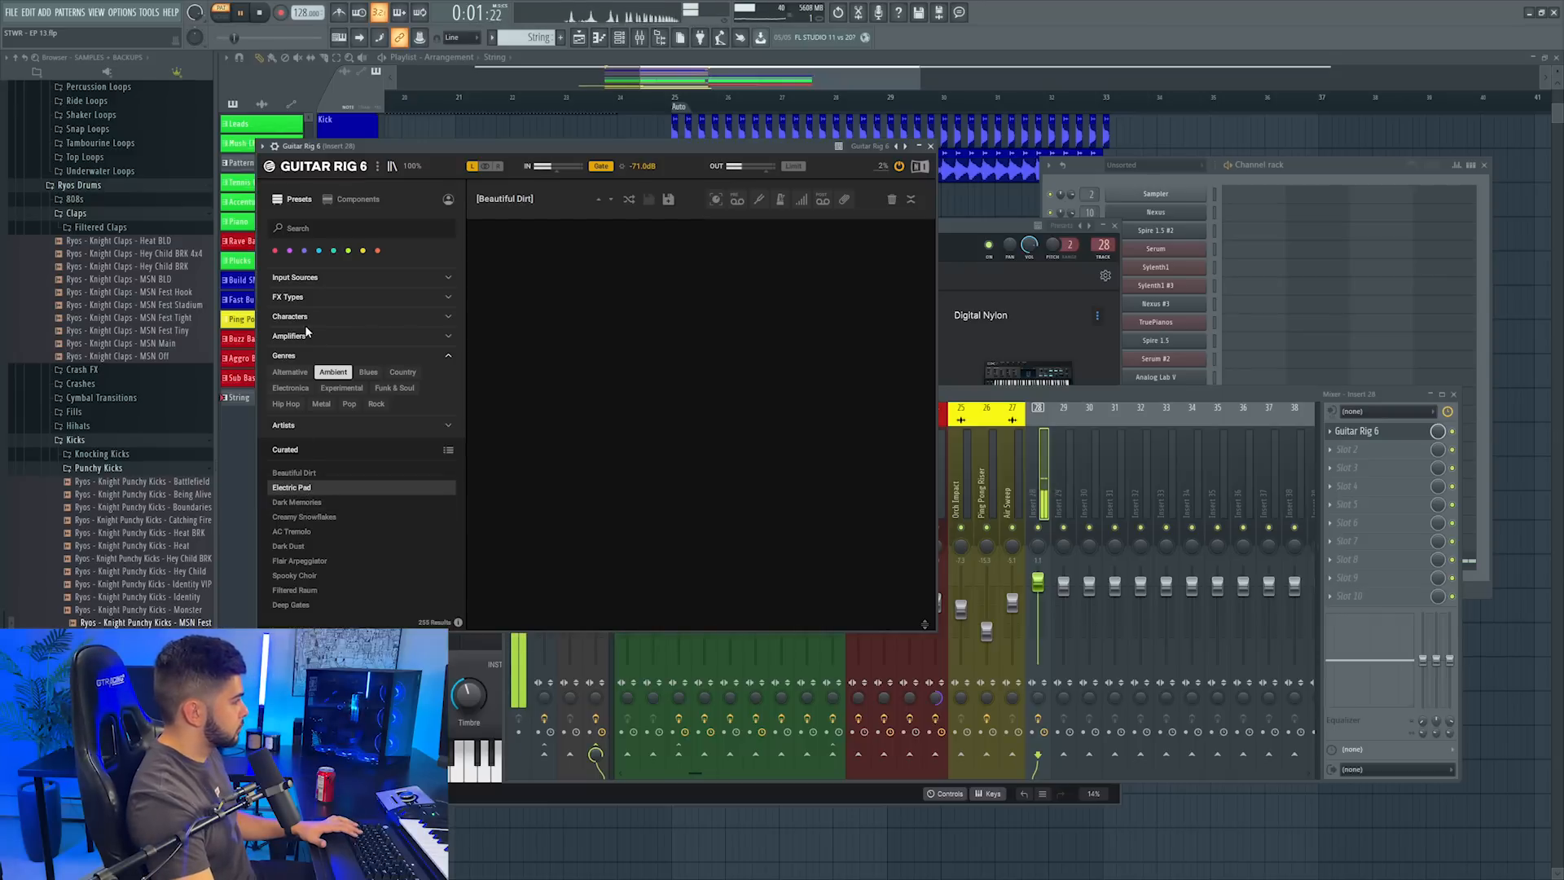
{"action": "left_click", "coordinate": [306, 474]}
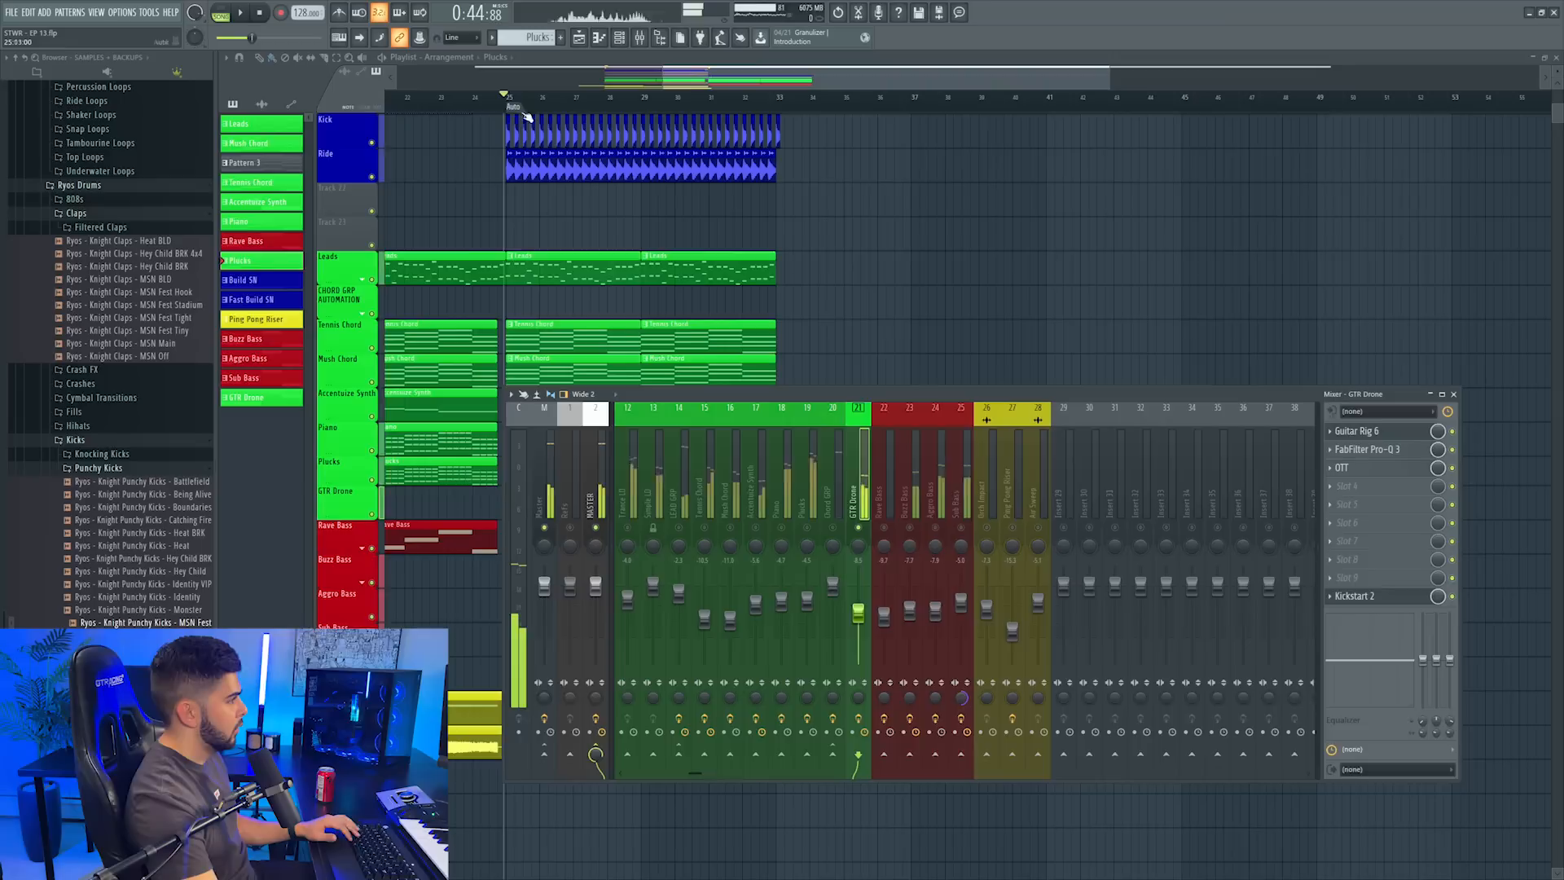
Raise the bar 4 notes of the GTR Drone pattern from C7 to F7, comparing them with the Piano pattern's chords
{"action": "key", "text": "F9"}
{"action": "scroll", "coordinate": [652, 554], "scroll_direction": "up", "scroll_amount": 3}
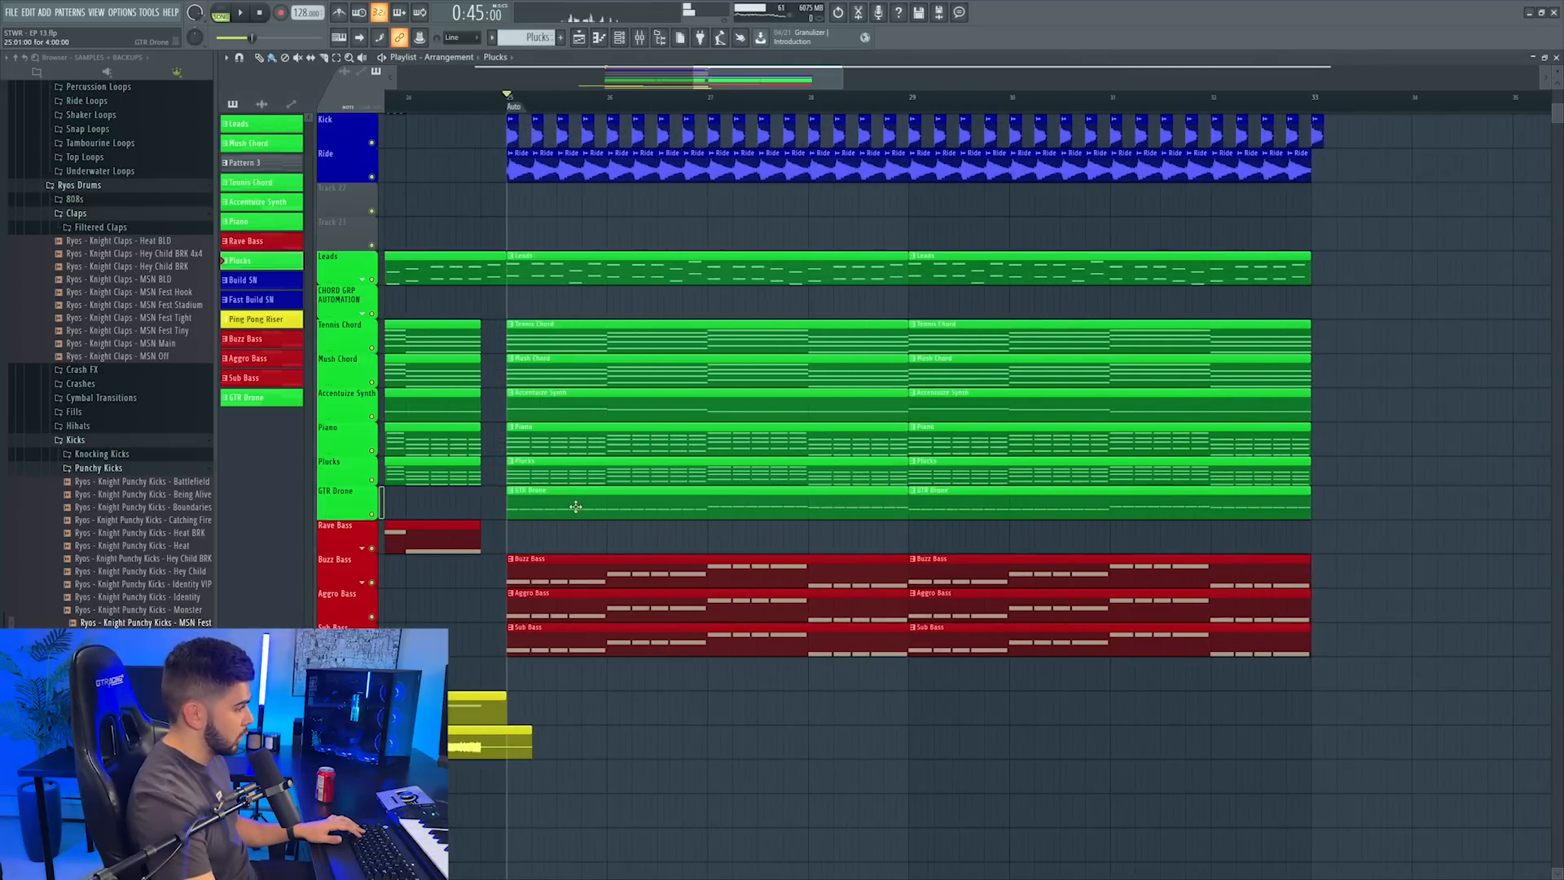
{"action": "double_click", "coordinate": [576, 506]}
{"action": "left_click_drag", "start_coordinate": [681, 161], "coordinate": [681, 128]}
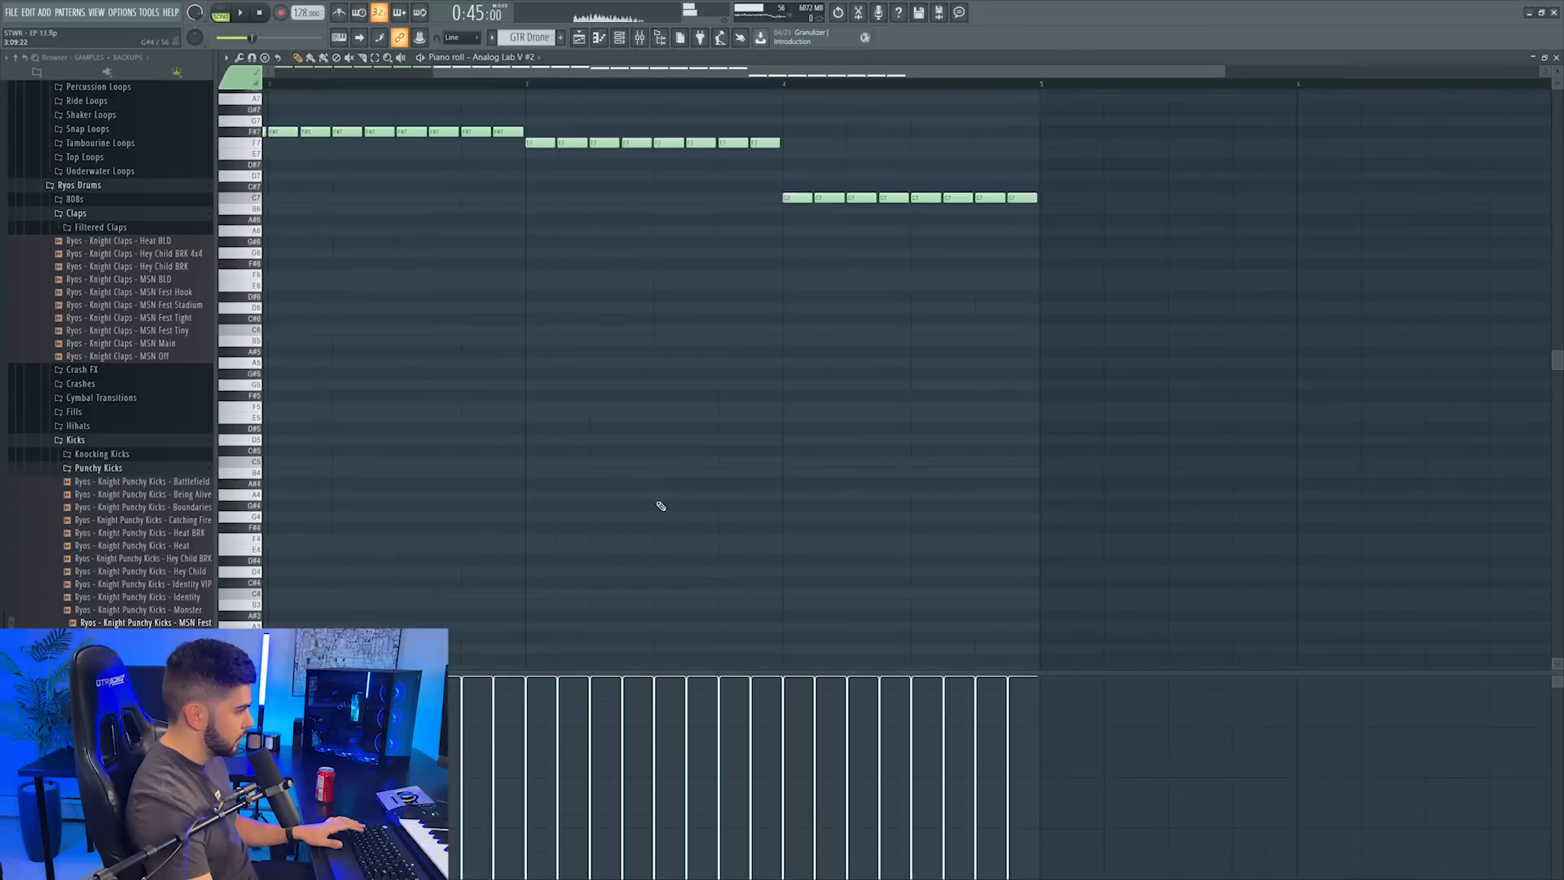
{"action": "scroll", "coordinate": [838, 308], "scroll_direction": "up", "scroll_amount": 3}
{"action": "left_click_drag", "start_coordinate": [774, 281], "coordinate": [1009, 330]}
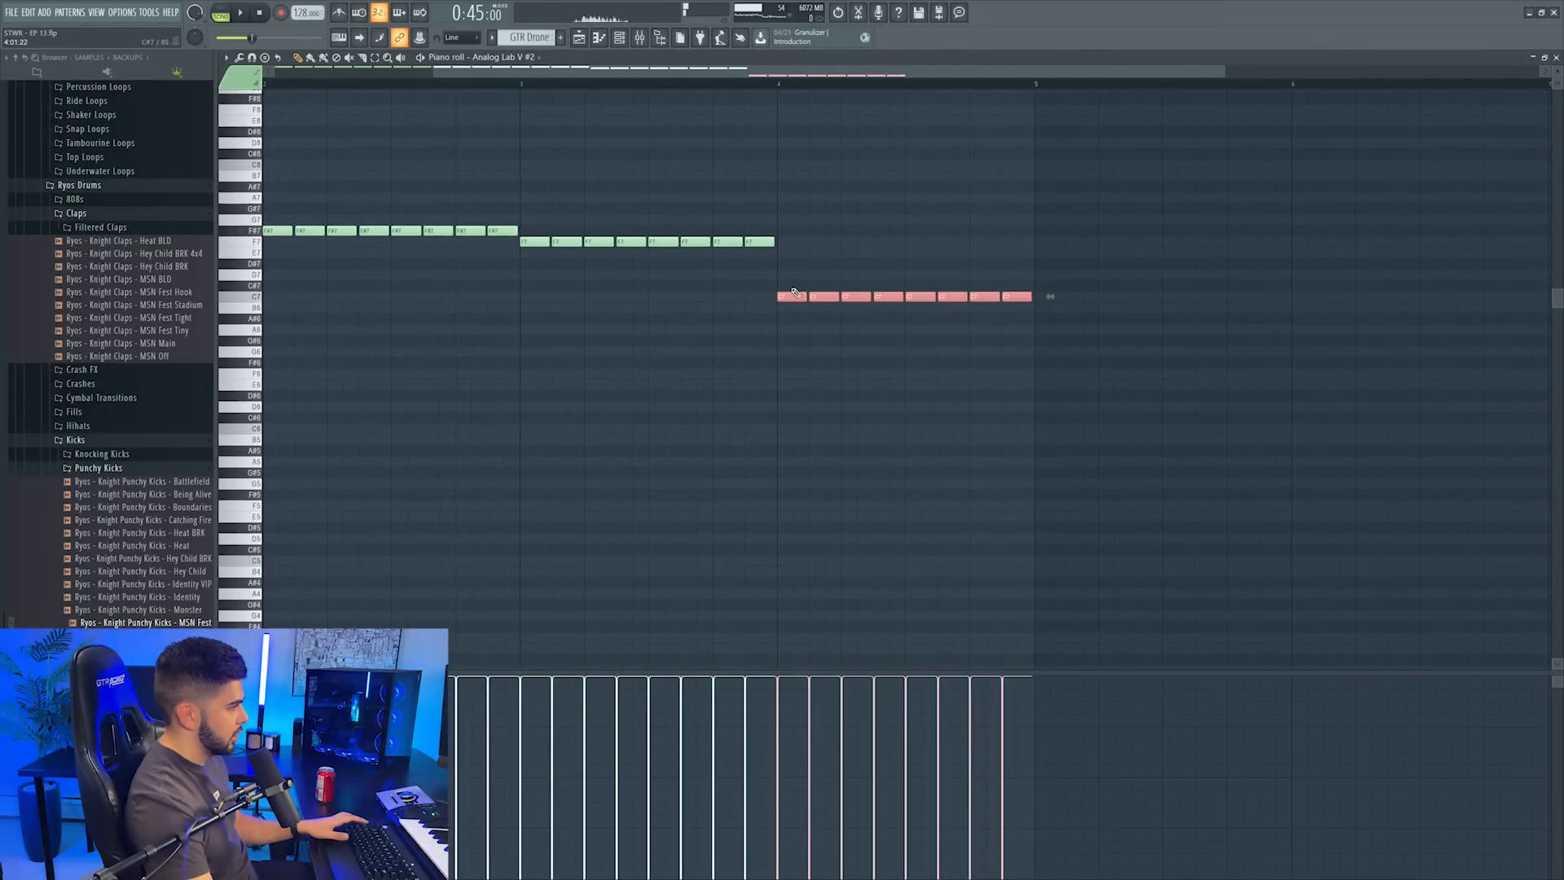
{"action": "key", "text": "space"}
{"action": "left_click_drag", "start_coordinate": [804, 295], "coordinate": [804, 240]}
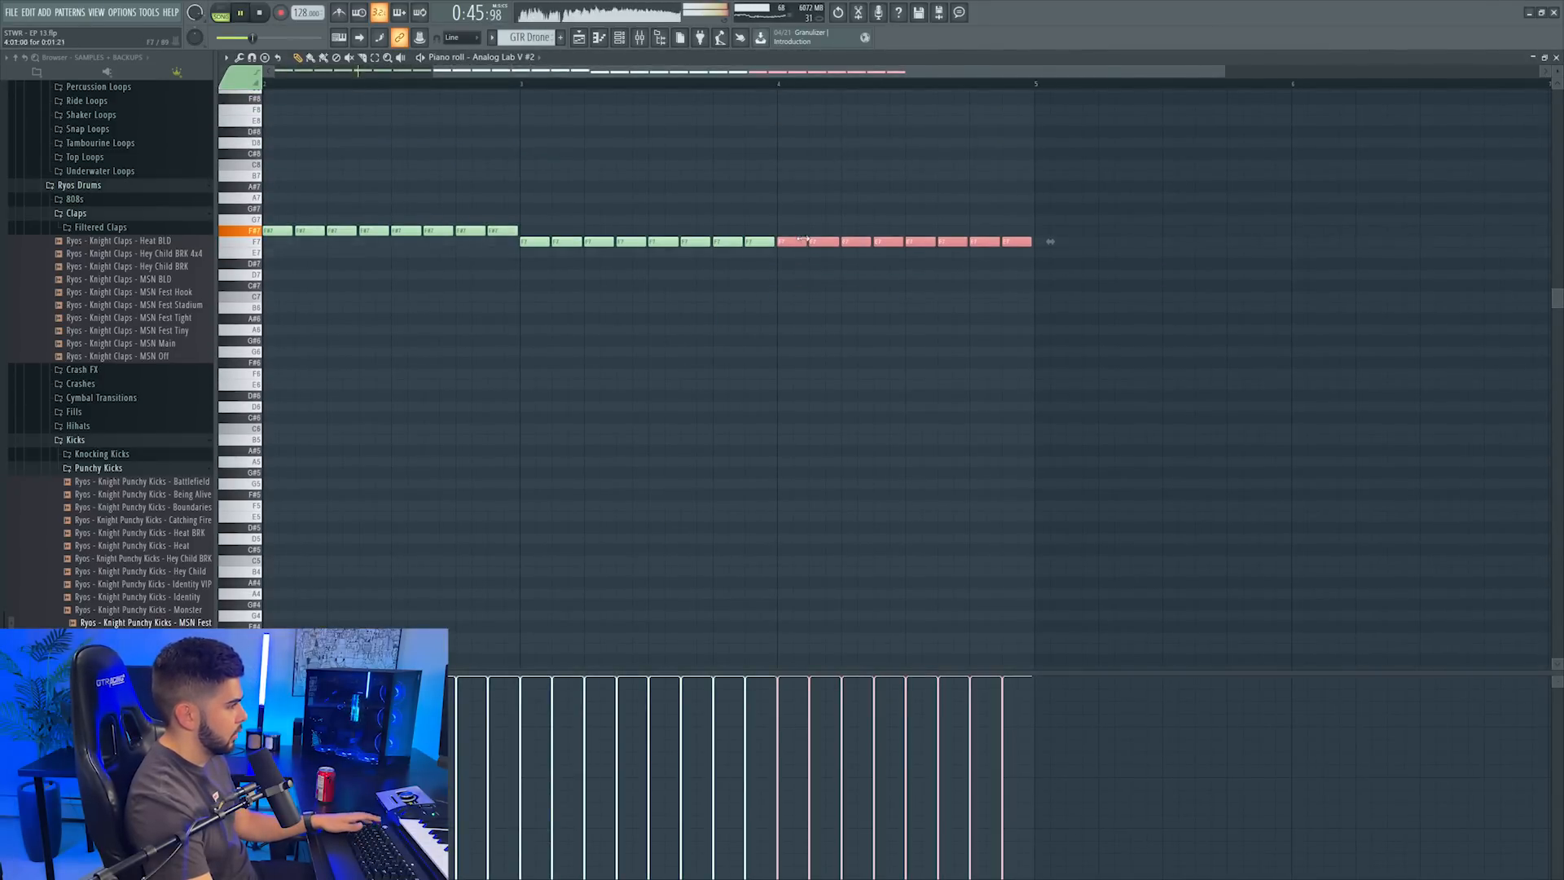
{"action": "key", "text": "Escape"}
{"action": "double_click", "coordinate": [641, 440]}
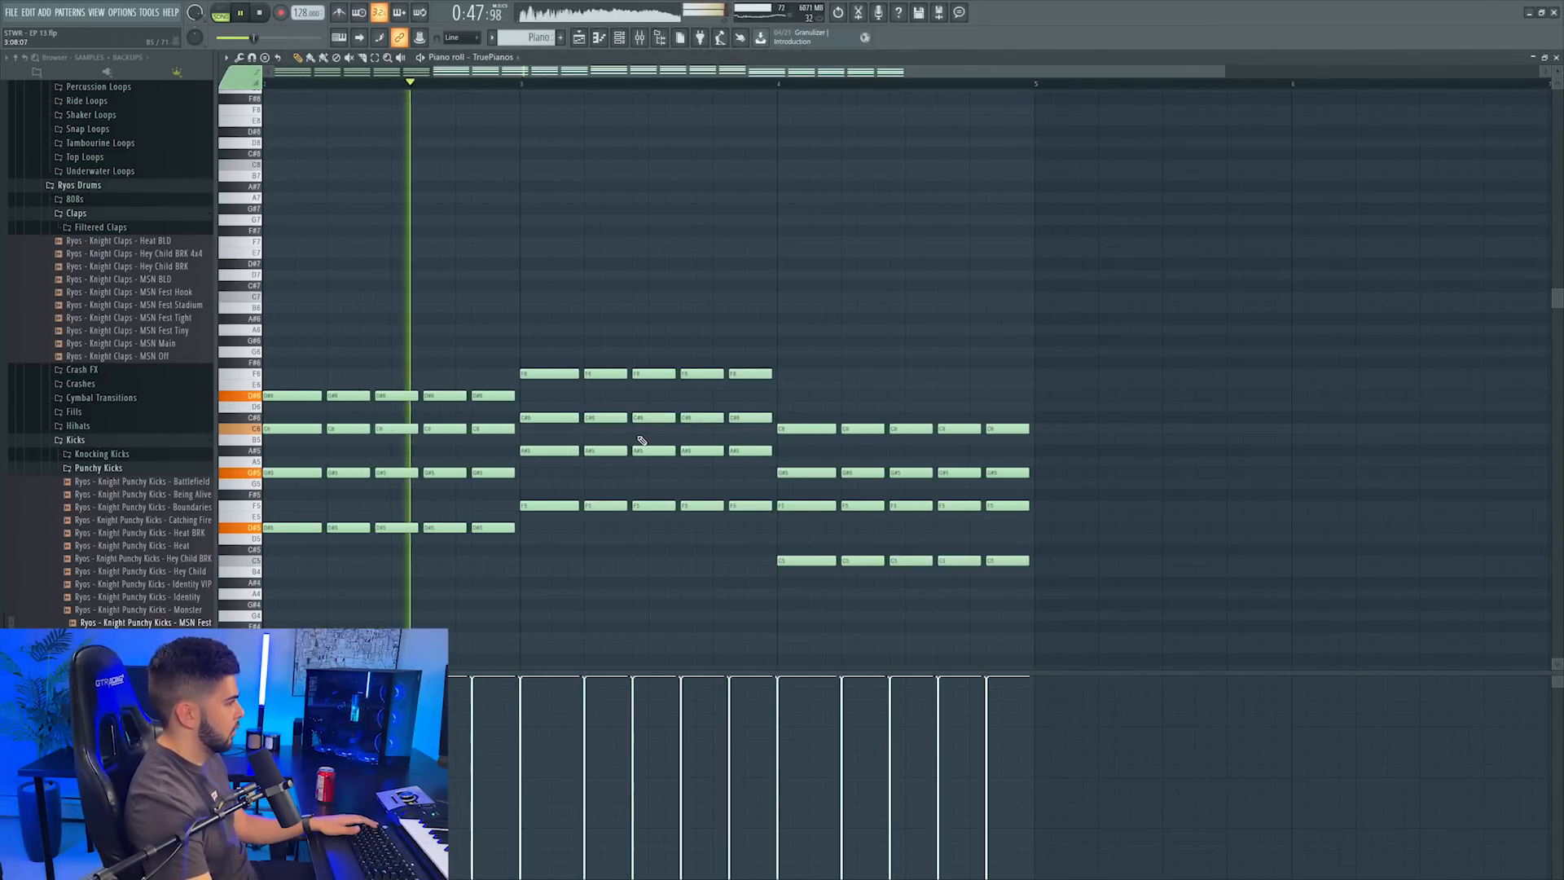
{"action": "key", "text": "Escape"}
Insert Soundtoys PanMan in slot 4 of the GTR Drone mixer track and load the user preset Ryos - Smooth Quarter Note
{"action": "key", "text": "F9"}
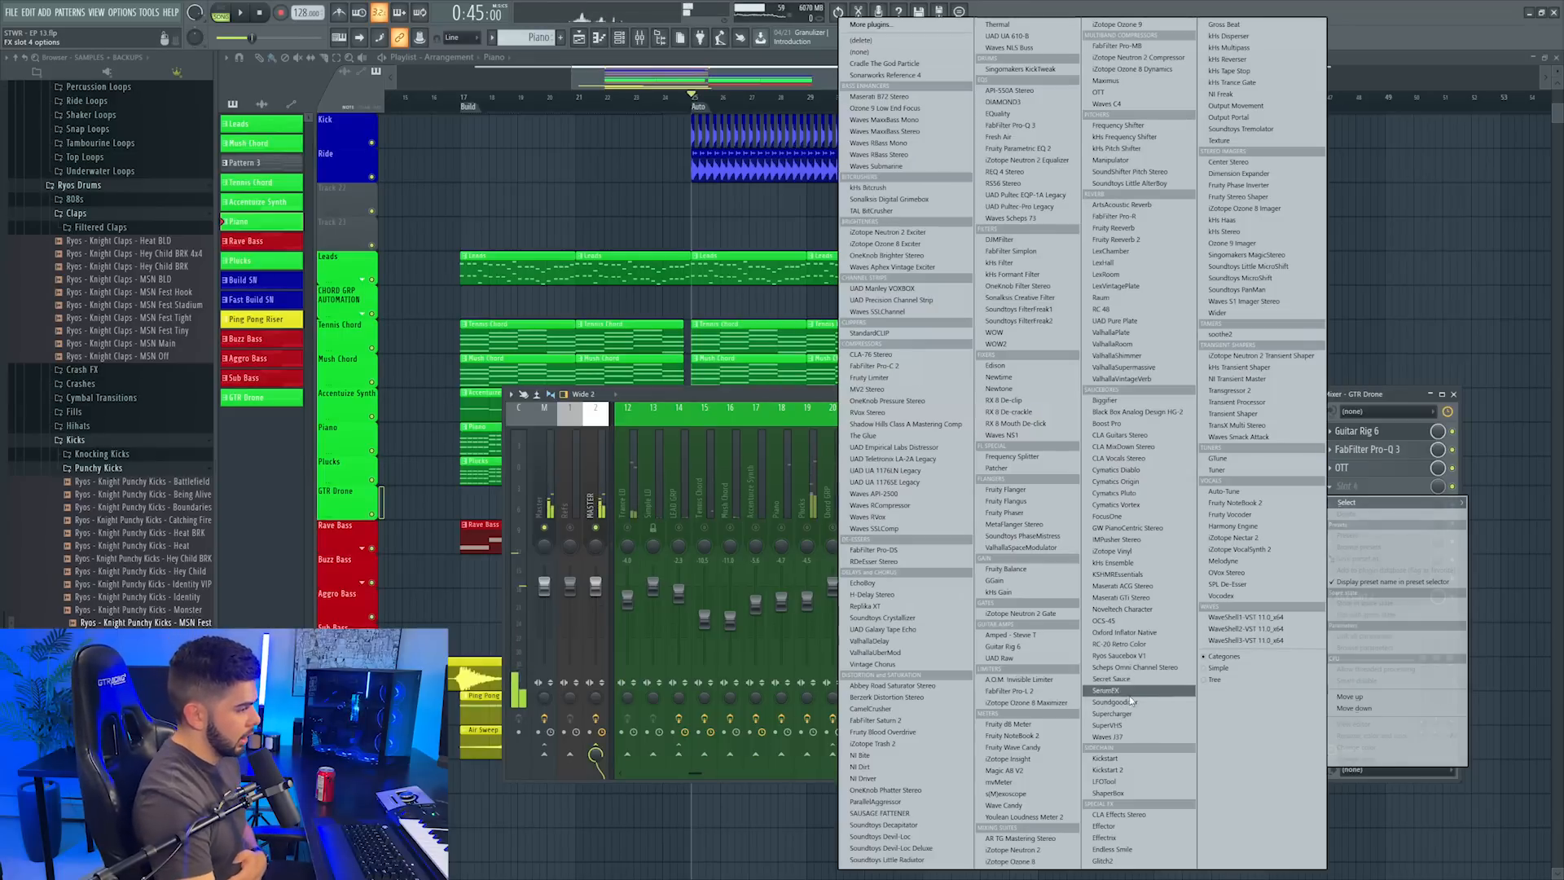
{"action": "left_click", "coordinate": [1236, 289]}
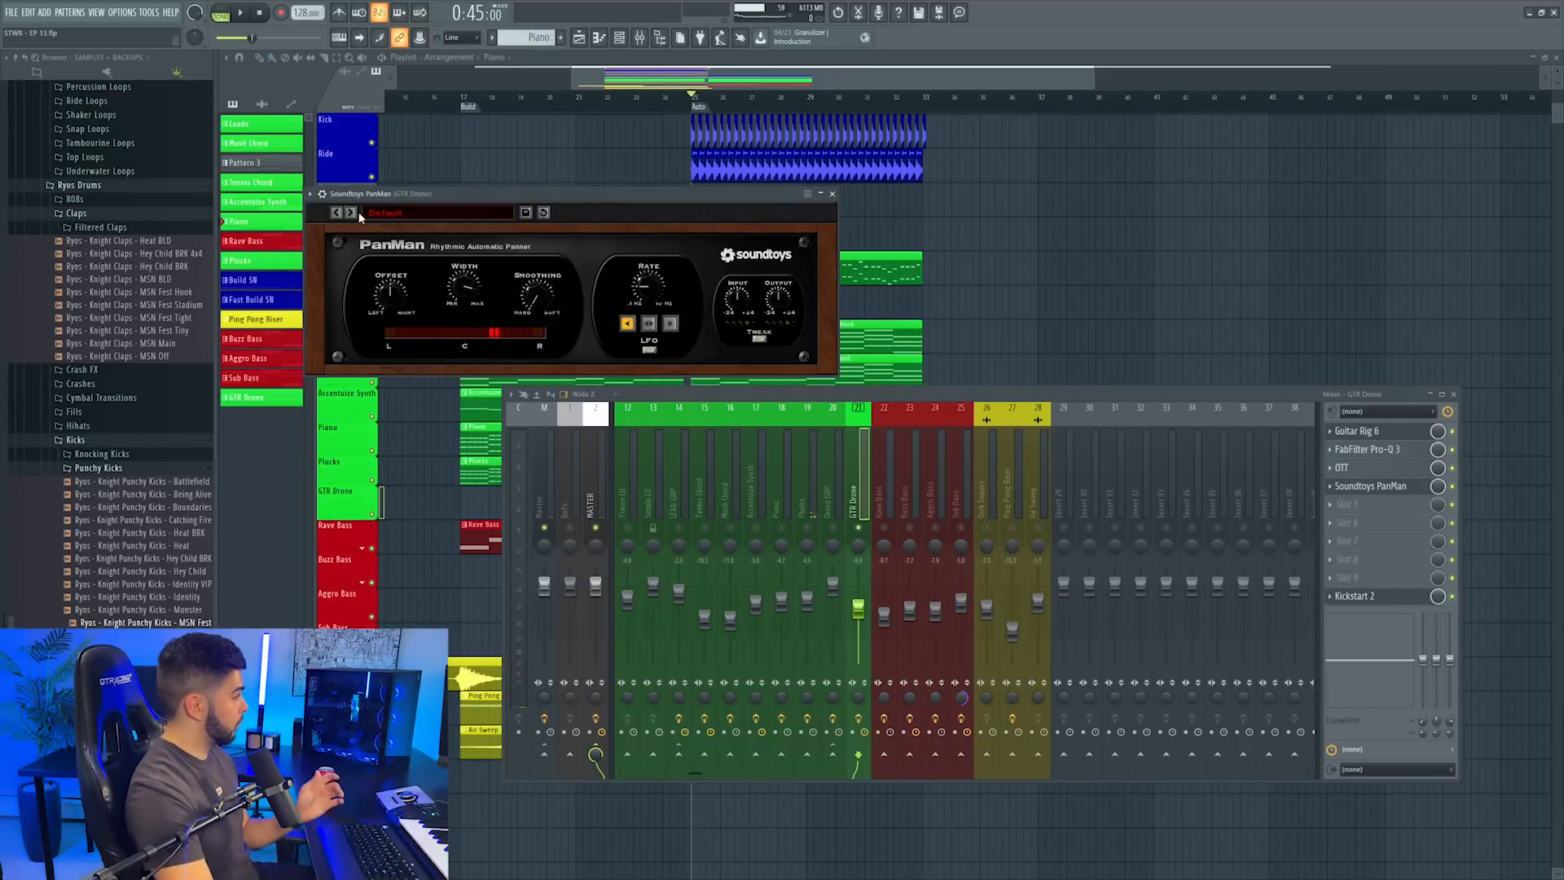
{"action": "left_click", "coordinate": [370, 211]}
{"action": "mouse_move", "coordinate": [415, 242]}
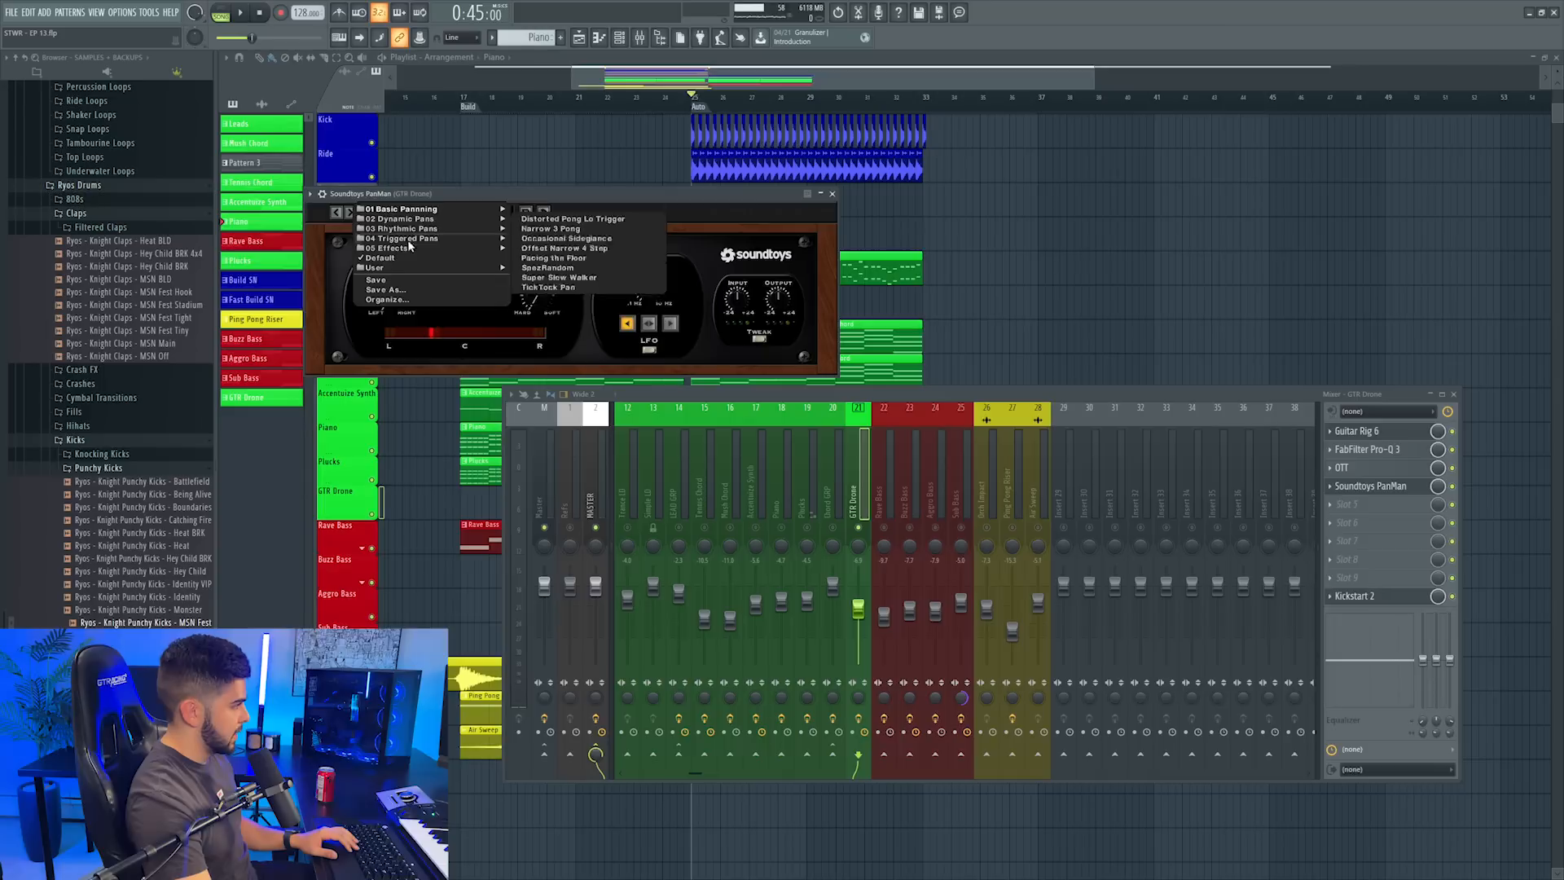
{"action": "mouse_move", "coordinate": [395, 273]}
{"action": "left_click", "coordinate": [559, 268]}
Listen to the panned GTR Drone alone and in the full mix, closing PanMan and the mixer
{"action": "key", "text": "space"}
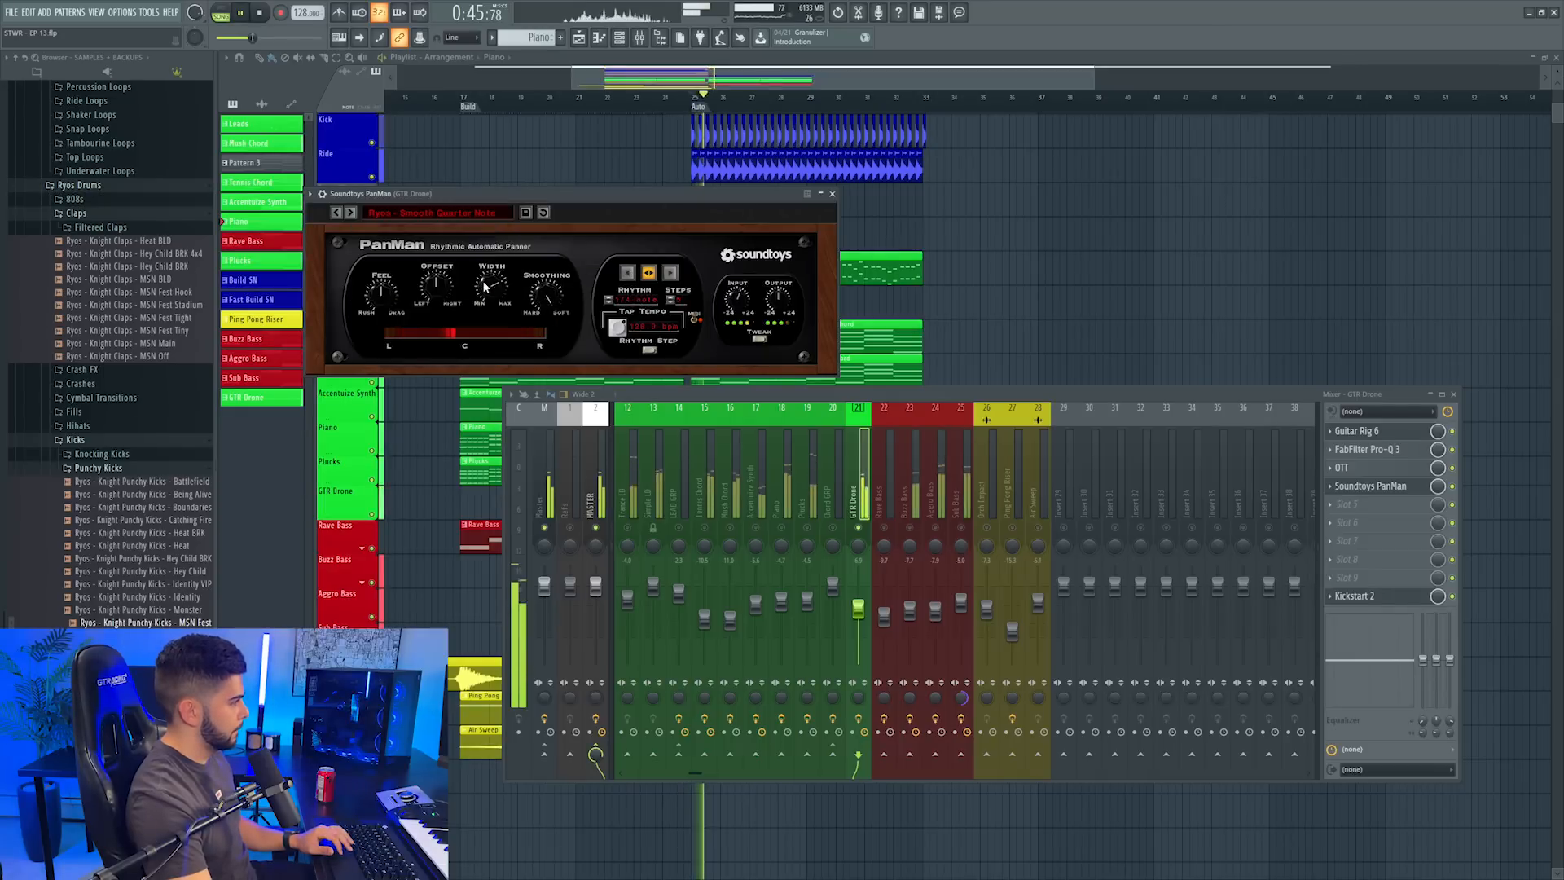
{"action": "right_click", "coordinate": [859, 527]}
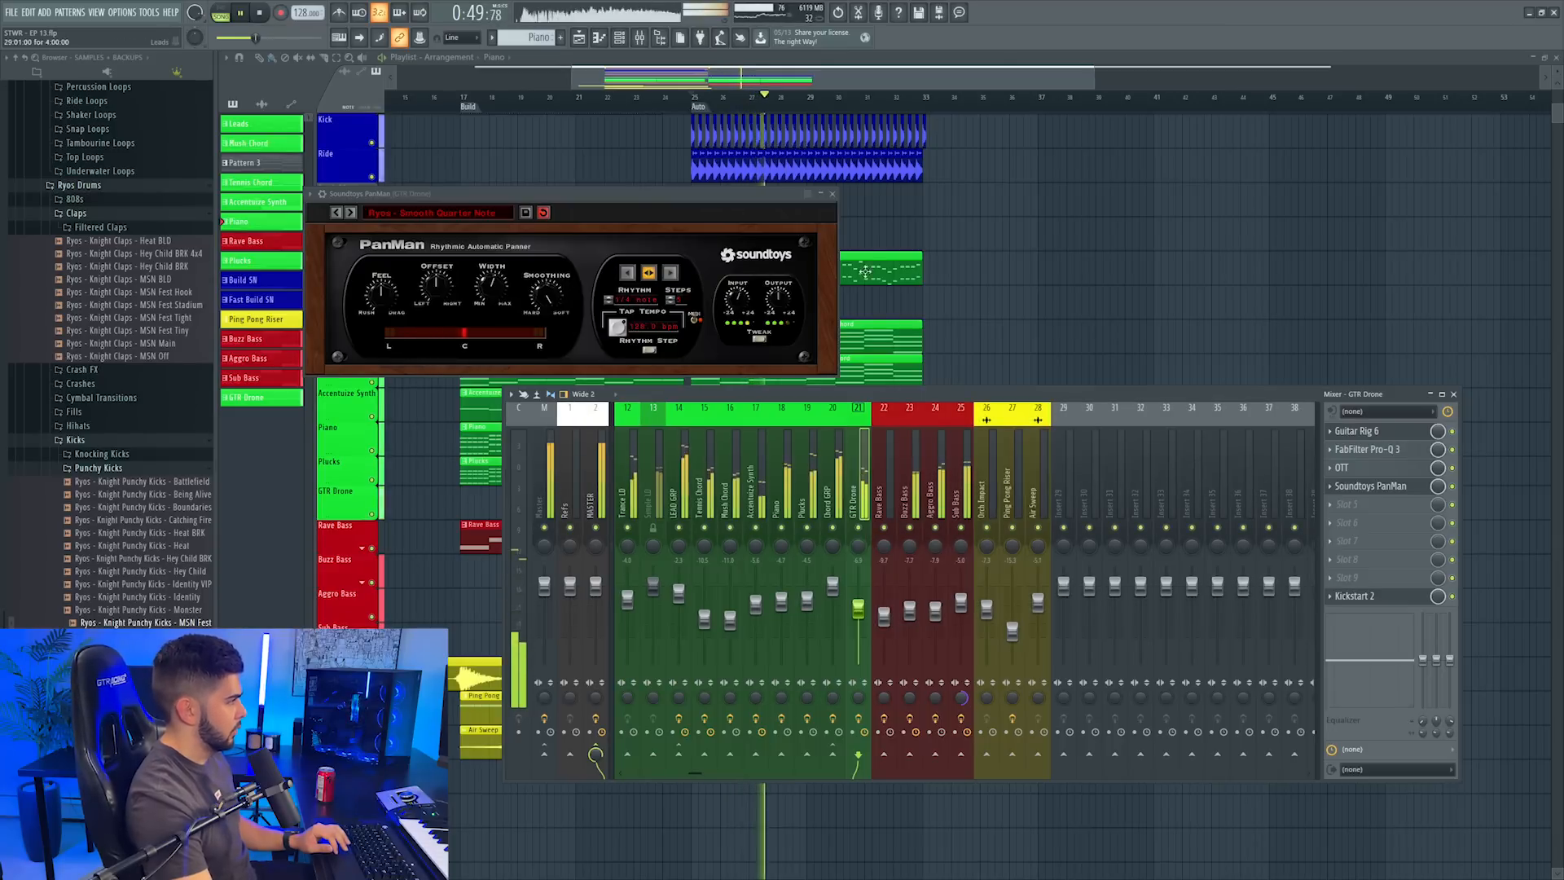
{"action": "left_click", "coordinate": [832, 194]}
{"action": "left_click", "coordinate": [658, 98]}
{"action": "key", "text": "F9"}
Insert an empty playlist track directly below the GTR Drone track
{"action": "right_click", "coordinate": [342, 432]}
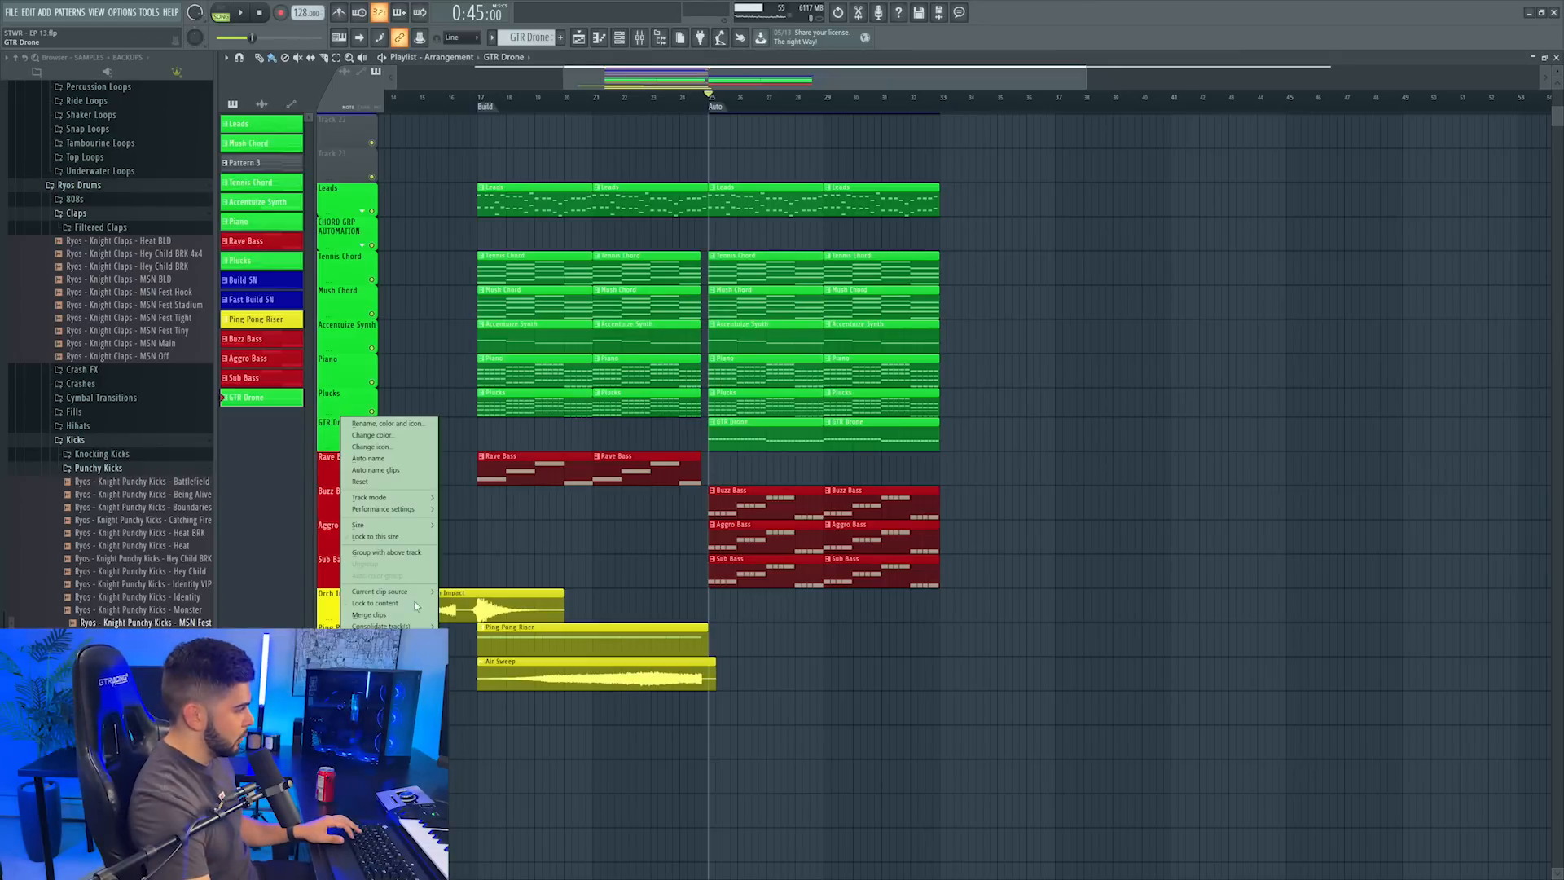
{"action": "left_click", "coordinate": [416, 604]}
{"action": "scroll", "coordinate": [359, 439], "scroll_direction": "up", "scroll_amount": 1}
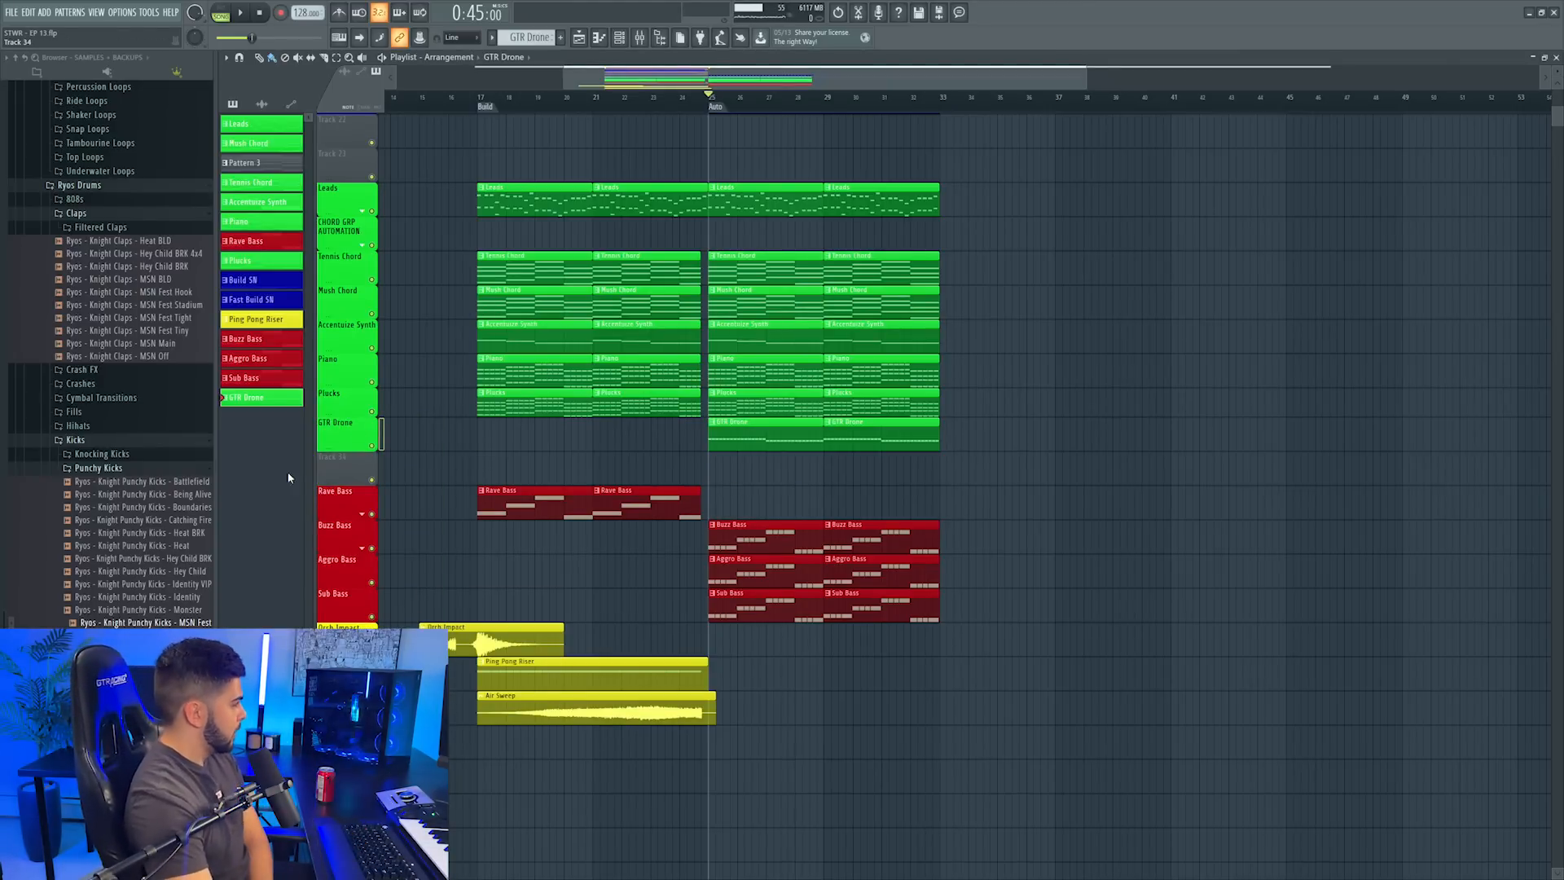
Search the sample library for a sound to add to the section, briefly replaying the arrangement from bar 25
{"action": "scroll", "coordinate": [632, 399], "scroll_direction": "up", "scroll_amount": 5}
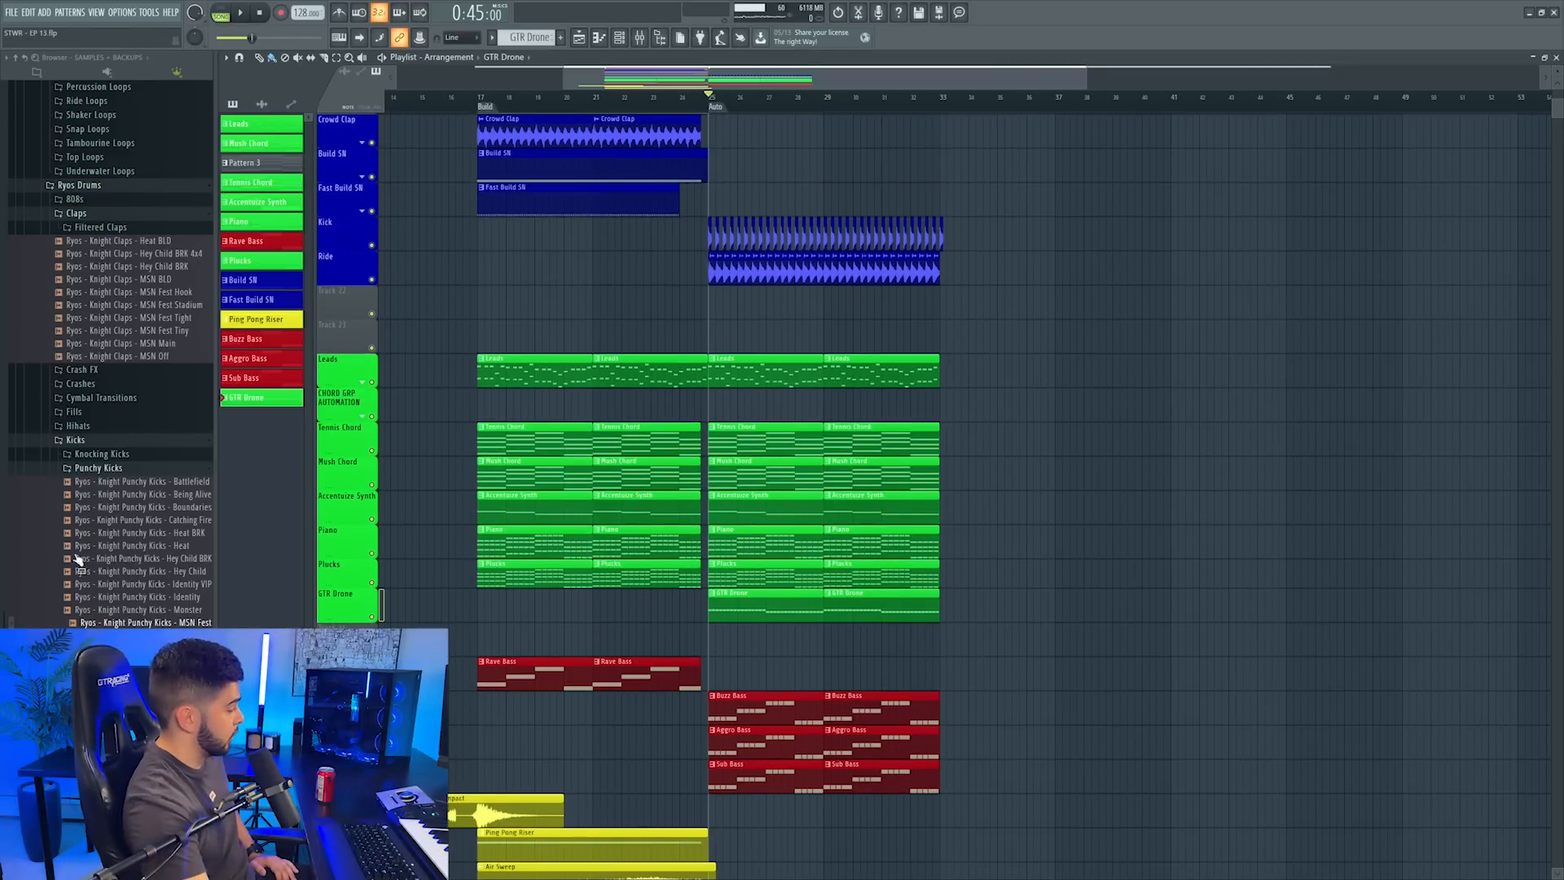
{"action": "scroll", "coordinate": [77, 559], "scroll_direction": "down", "scroll_amount": 10}
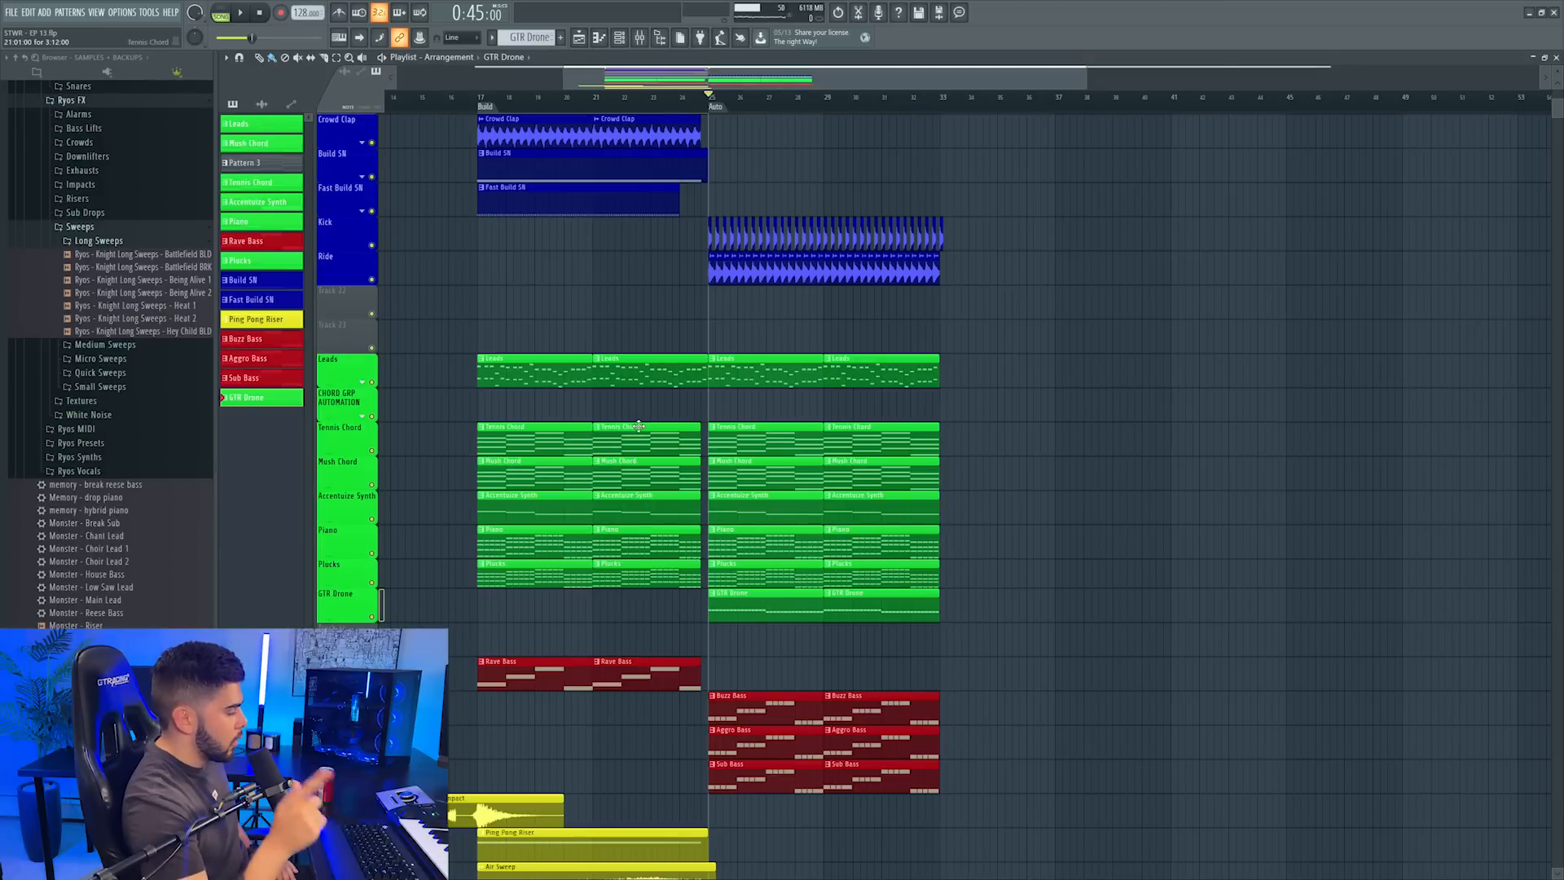
{"action": "key", "text": "space"}
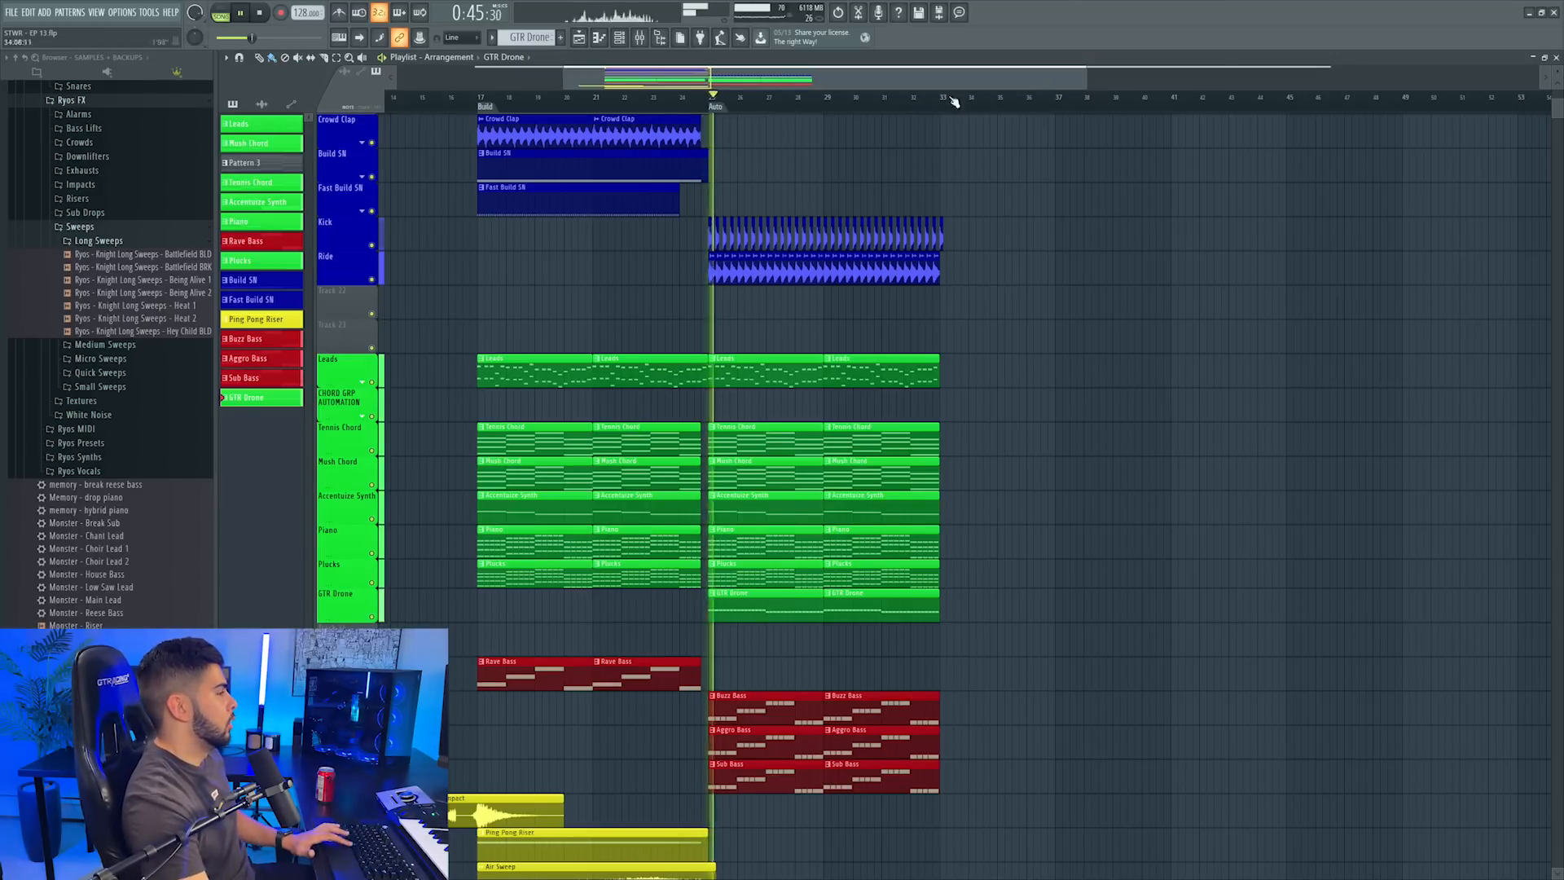
{"action": "key", "text": "space"}
{"action": "scroll", "coordinate": [444, 222], "scroll_direction": "down", "scroll_amount": 2}
{"action": "scroll", "coordinate": [144, 423], "scroll_direction": "down", "scroll_amount": 6}
{"action": "scroll", "coordinate": [722, 363], "scroll_direction": "up", "scroll_amount": 1}
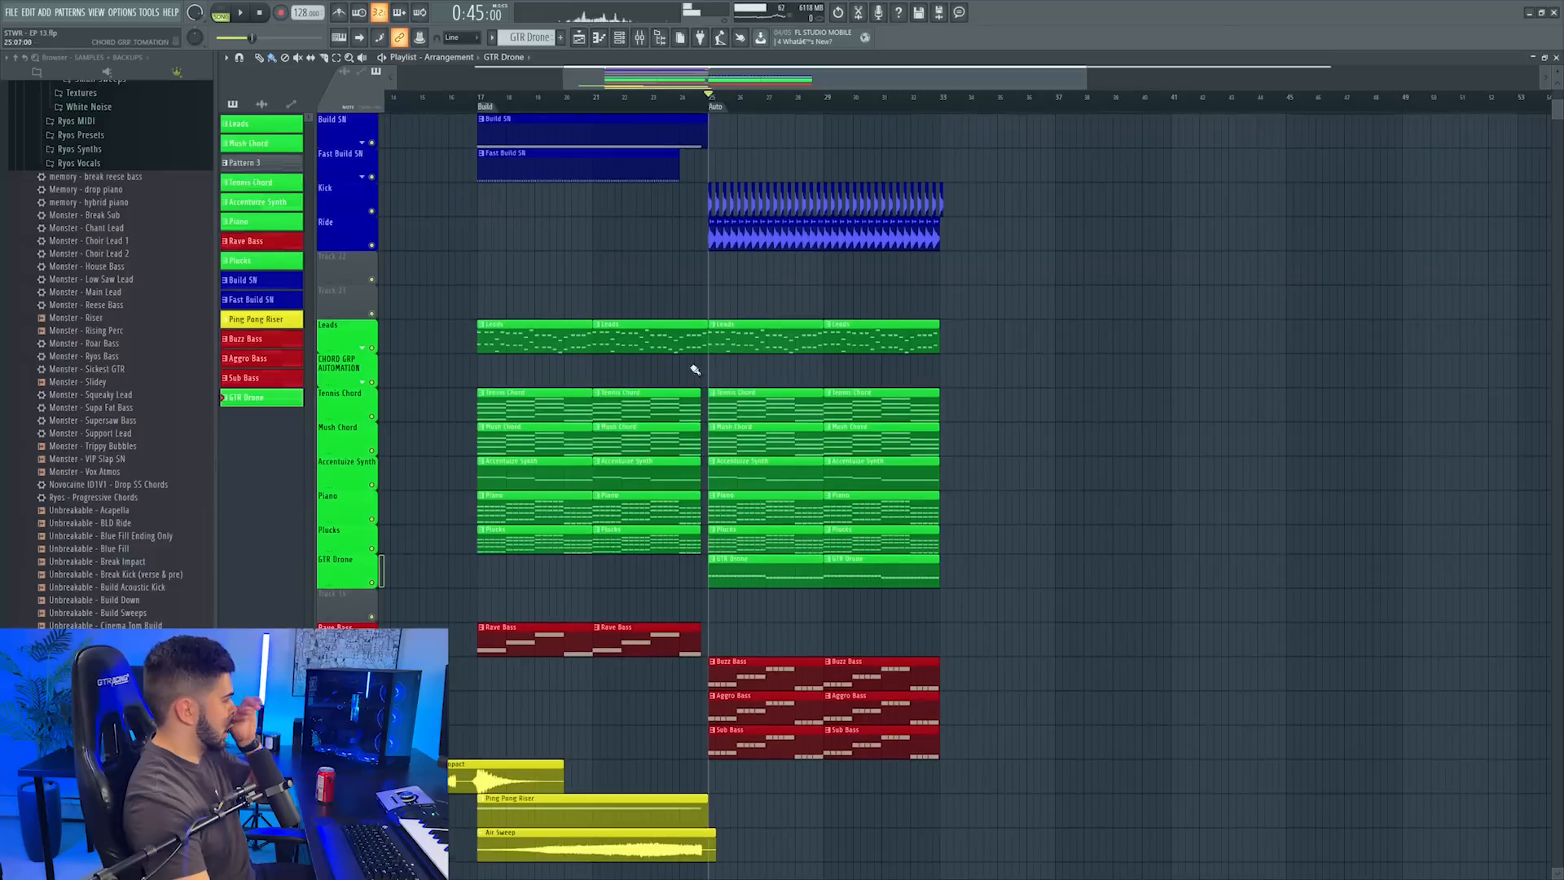
{"action": "scroll", "coordinate": [114, 319], "scroll_direction": "up", "scroll_amount": 10}
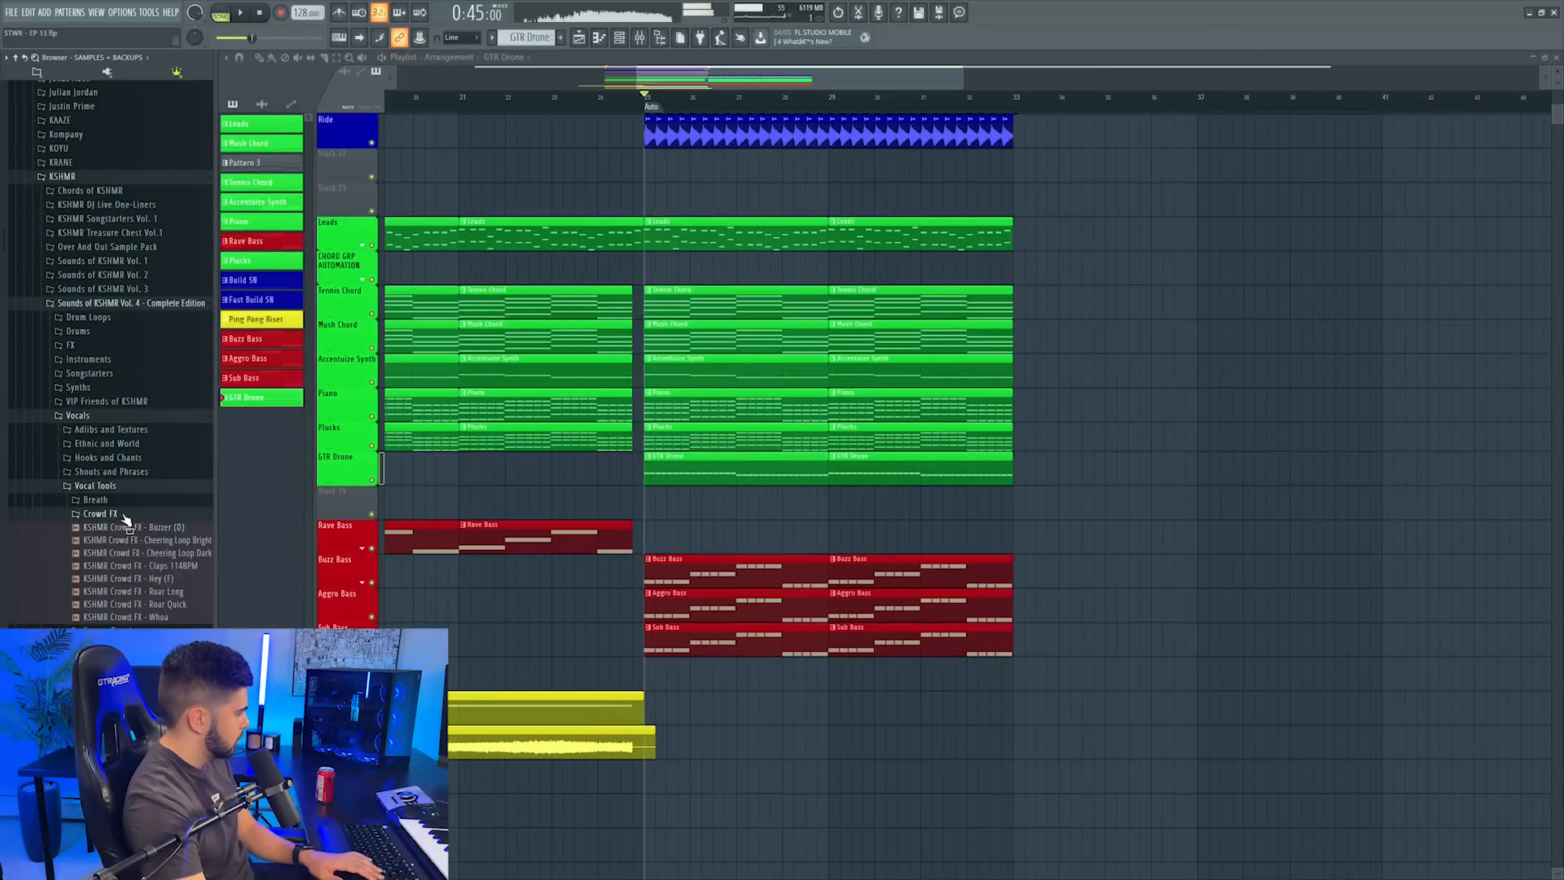
Audition the KSHMR Energy Boosters vocal samples and place KSHMR Vocal Energy Booster 08 in the empty playlist area after bar 33
{"action": "left_click", "coordinate": [126, 514]}
{"action": "left_click", "coordinate": [122, 528]}
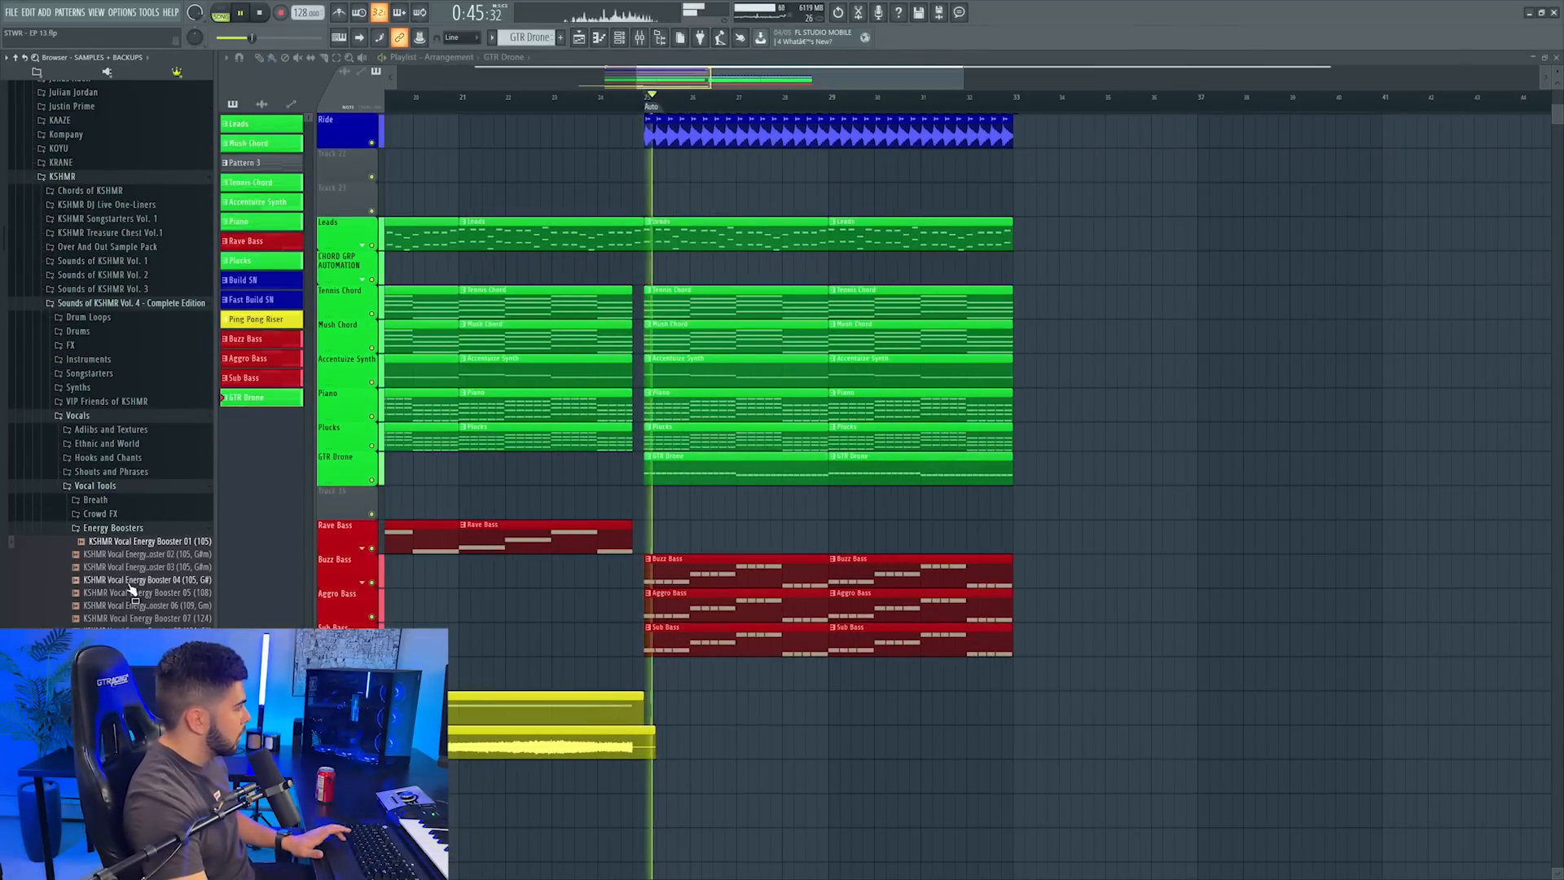
{"action": "scroll", "coordinate": [143, 562], "scroll_direction": "down", "scroll_amount": 3}
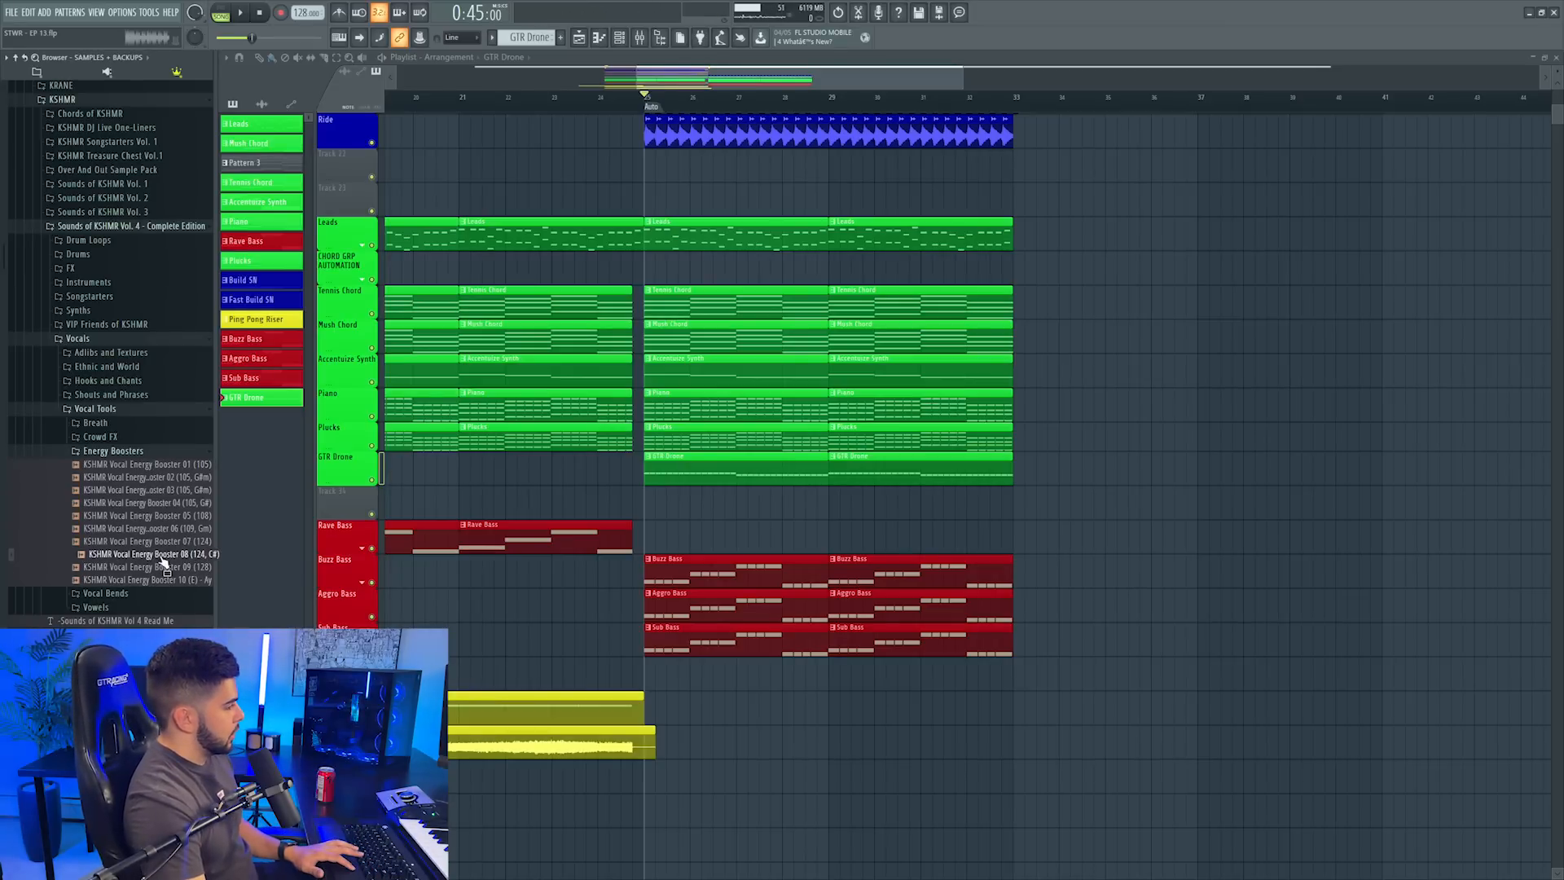
{"action": "left_click_drag", "start_coordinate": [163, 558], "coordinate": [1178, 538]}
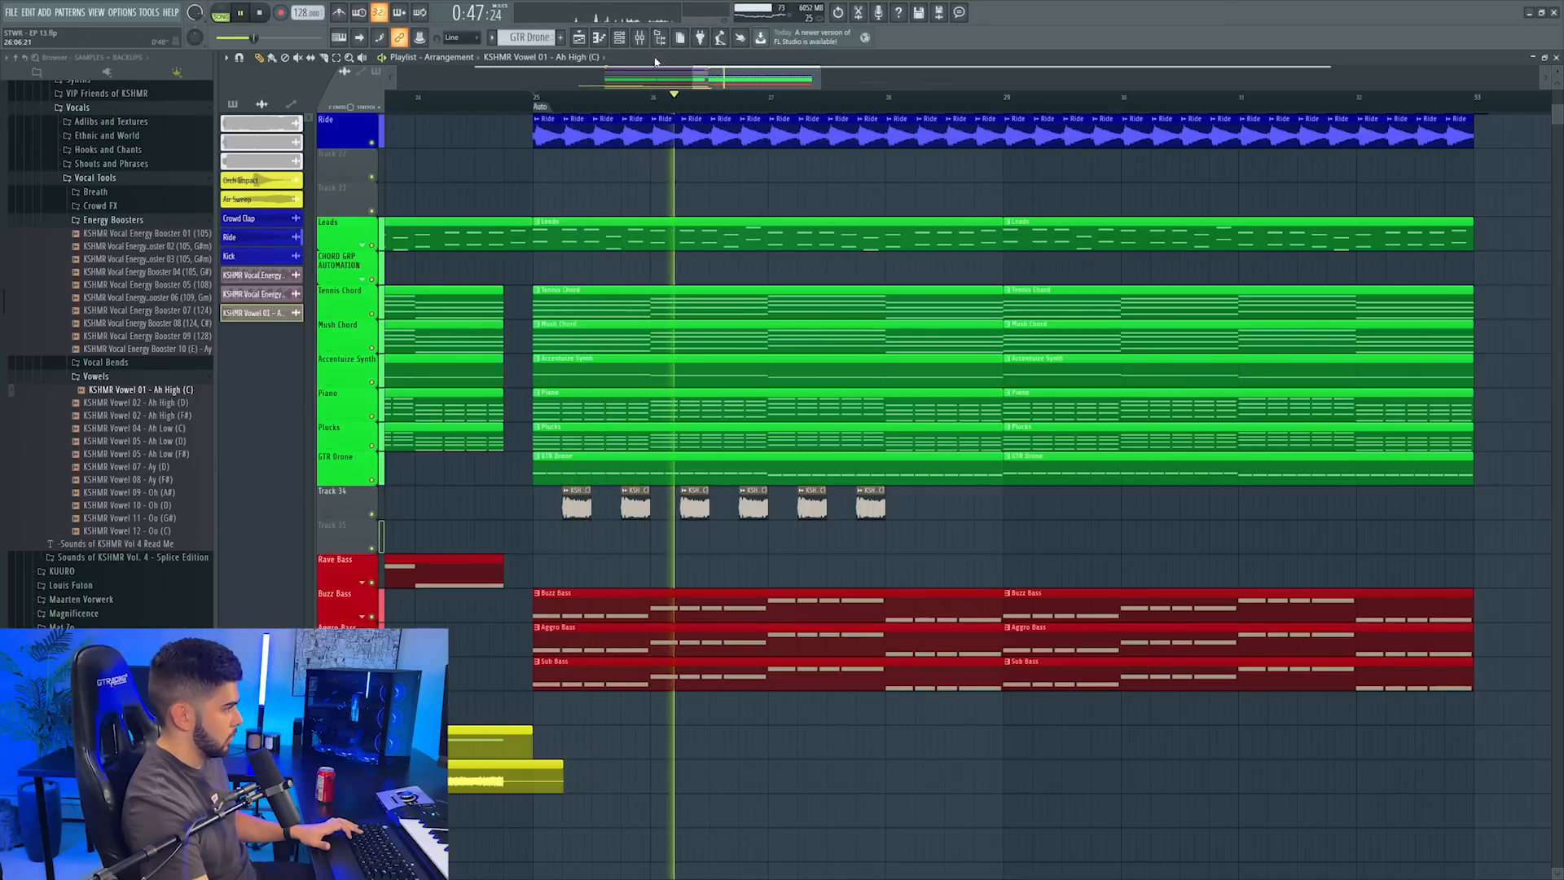
Stop playback and insert FabFilter Pro-Q 3 in slot 1 of the KSHMR Vowel 01 - Ah High (C) mixer track
{"action": "key", "text": "F9"}
{"action": "key", "text": "space"}
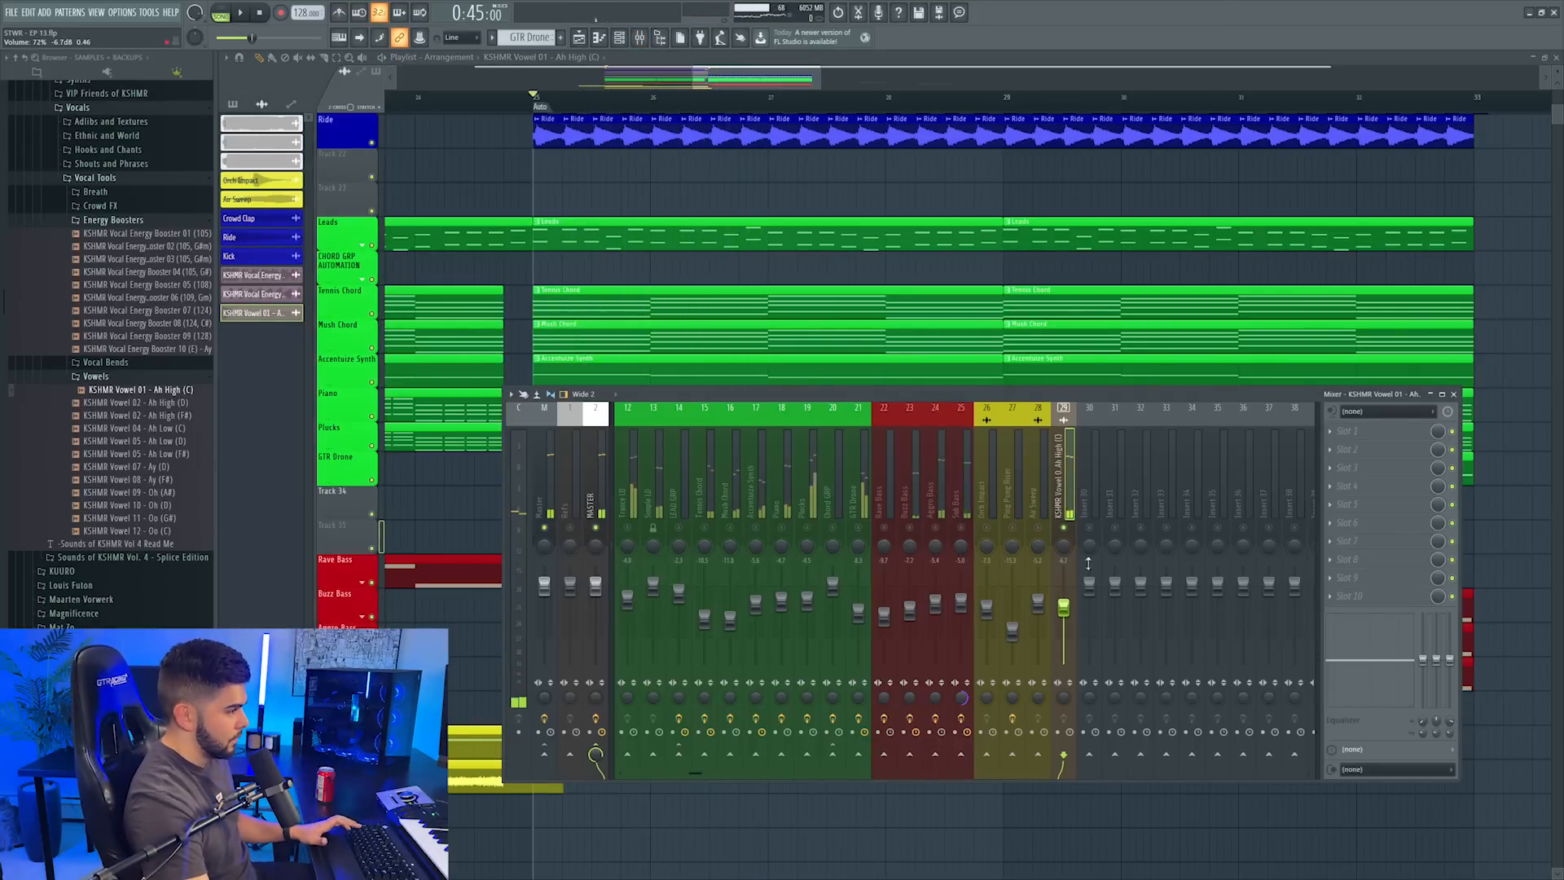
{"action": "left_click", "coordinate": [1369, 438]}
{"action": "left_click", "coordinate": [1049, 129]}
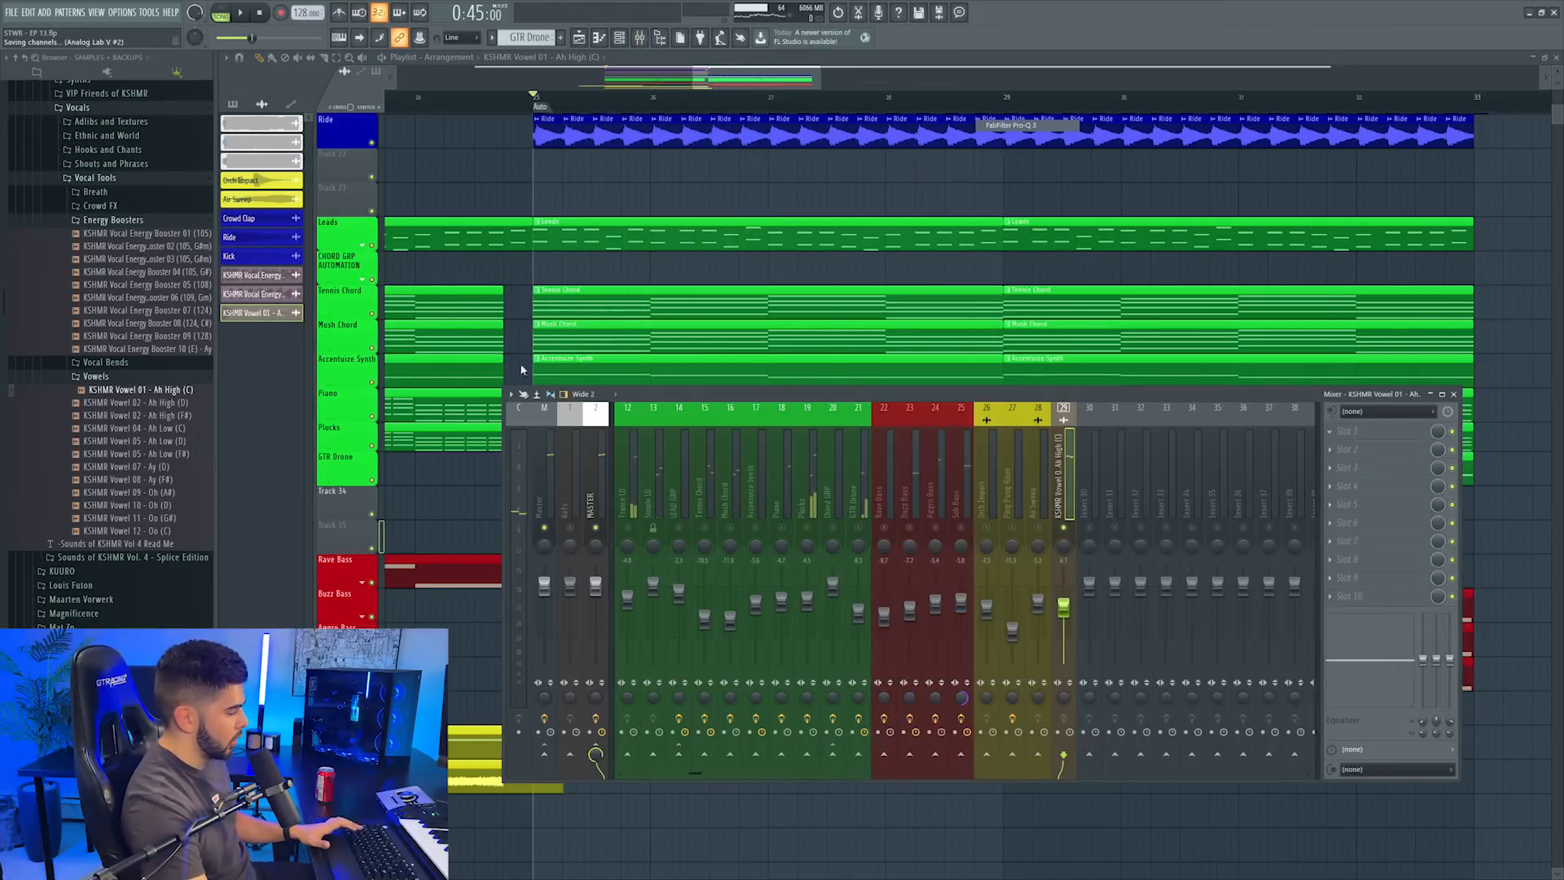
Add a Low Cut band to the vowel sample's Pro-Q 3 and raise its cutoff frequency, checking it with playback
{"action": "left_click", "coordinate": [407, 557]}
{"action": "left_click_drag", "start_coordinate": [513, 359], "coordinate": [628, 364]}
{"action": "left_click", "coordinate": [412, 466]}
{"action": "key", "text": "space"}
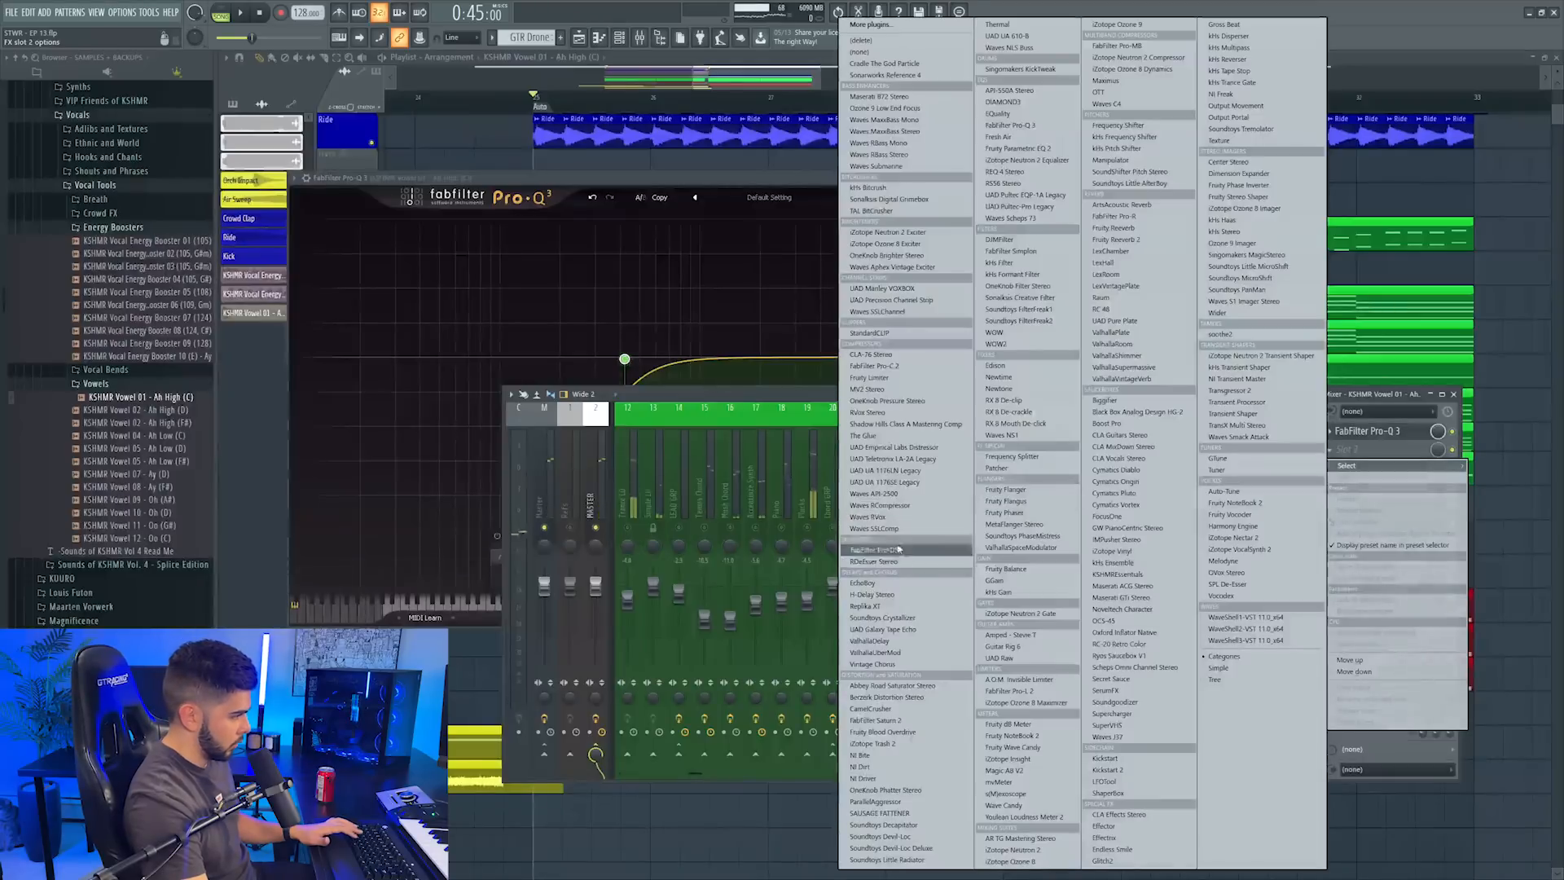
Add ValhallaDelay and Cymatics Origin after Pro-Q 3 on the KSHMR Vowel 01 mixer track, play it back, and close the plugin windows
{"action": "left_click", "coordinate": [885, 642]}
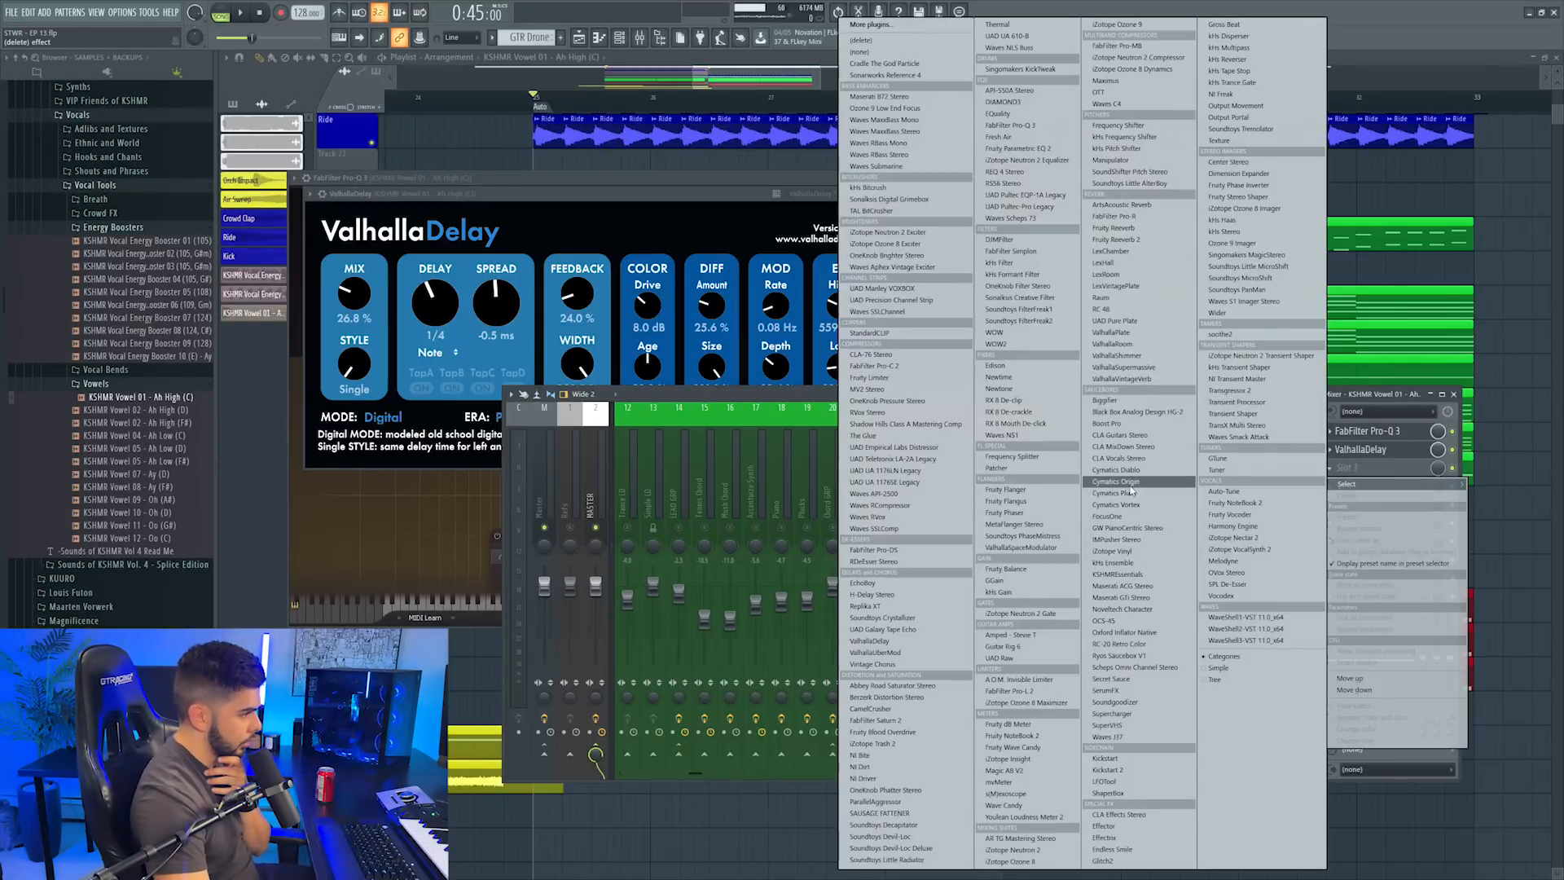
{"action": "left_click", "coordinate": [1129, 484]}
{"action": "key", "text": "space"}
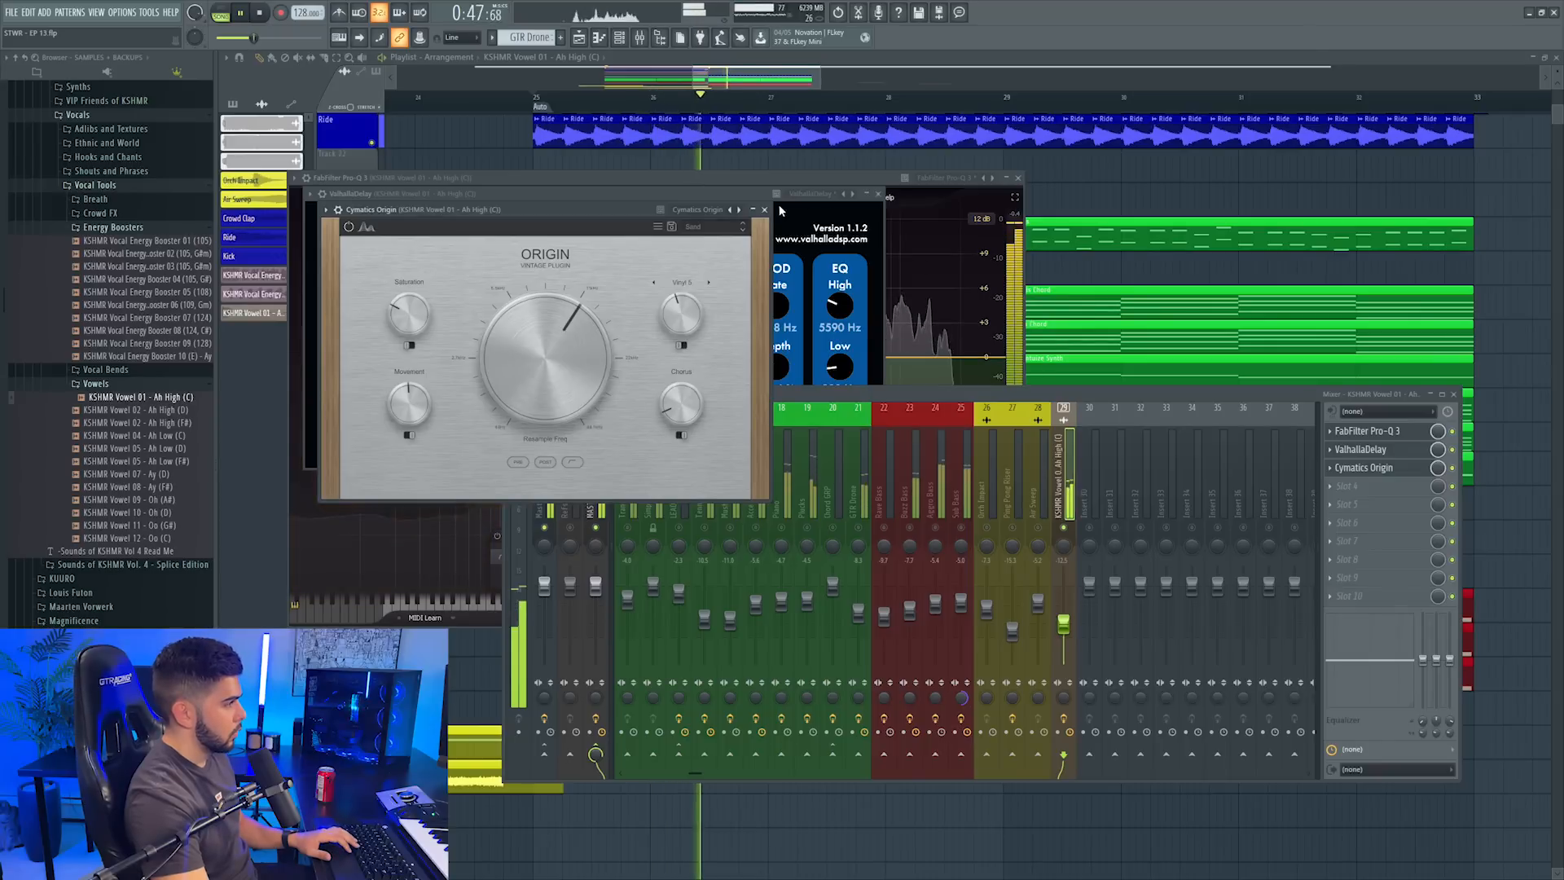
{"action": "left_click", "coordinate": [764, 209]}
{"action": "left_click", "coordinate": [877, 193]}
{"action": "left_click", "coordinate": [942, 199]}
{"action": "left_click", "coordinate": [1017, 178]}
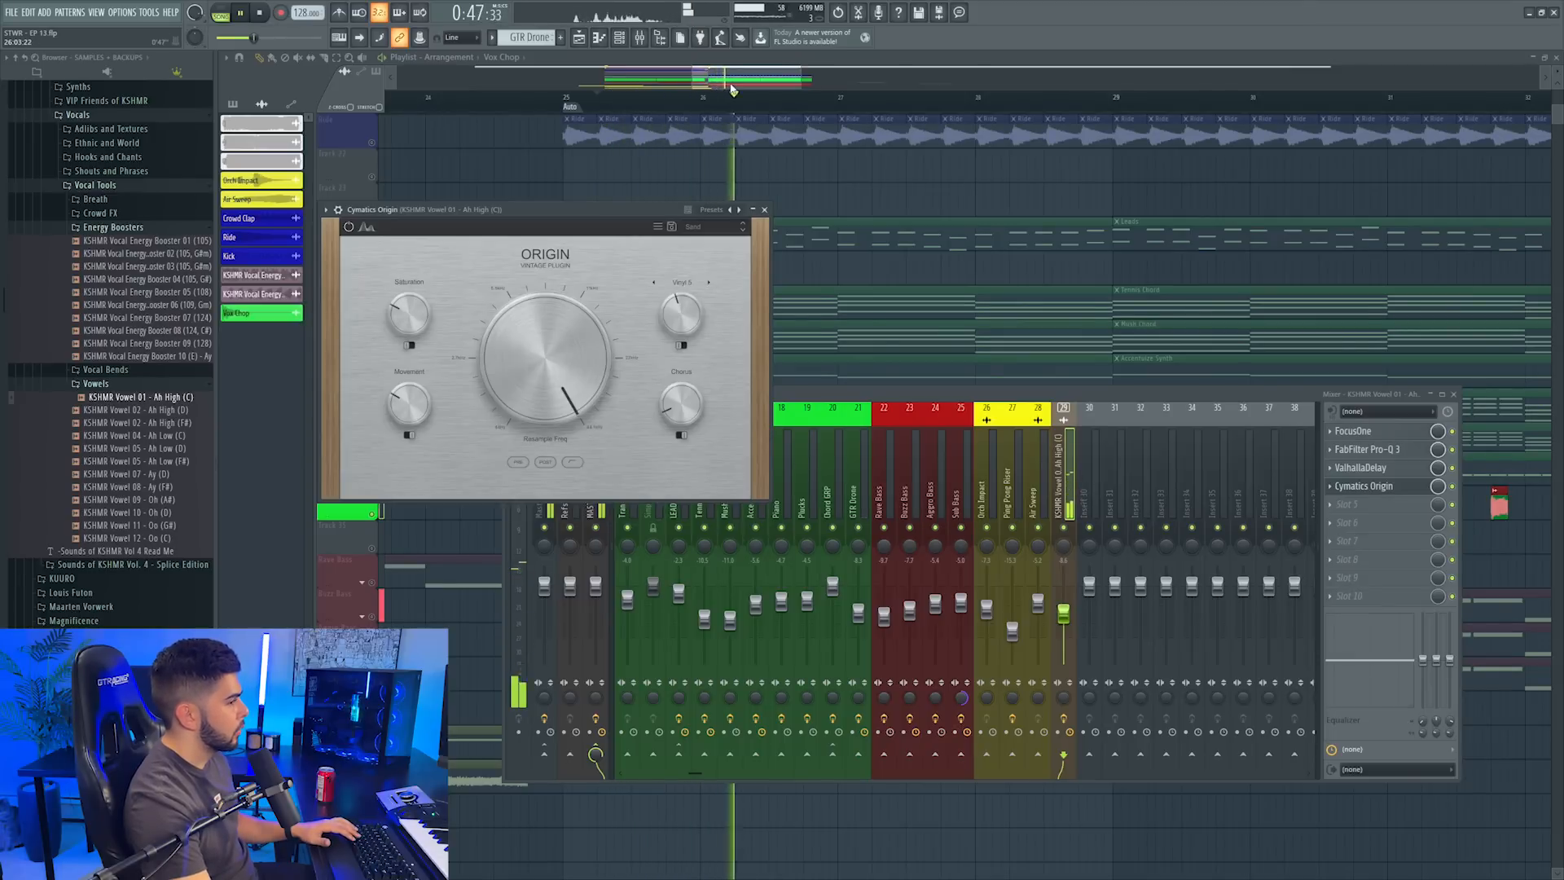
Play the arrangement and check the vowel sample's mixer track against the full mix
{"action": "key", "text": "F12"}
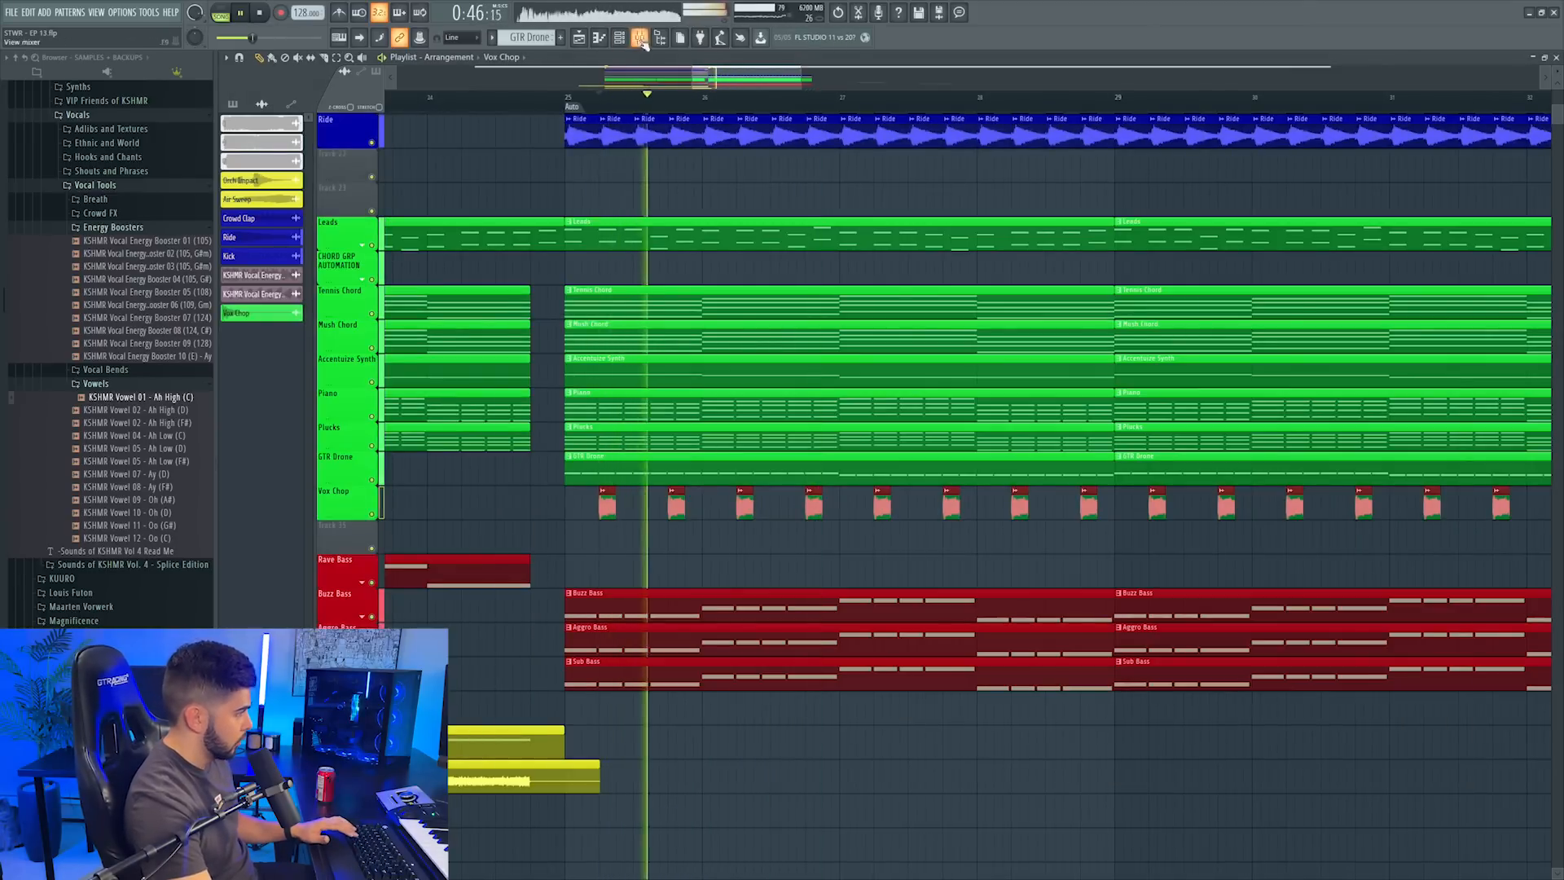
{"action": "left_click", "coordinate": [641, 40]}
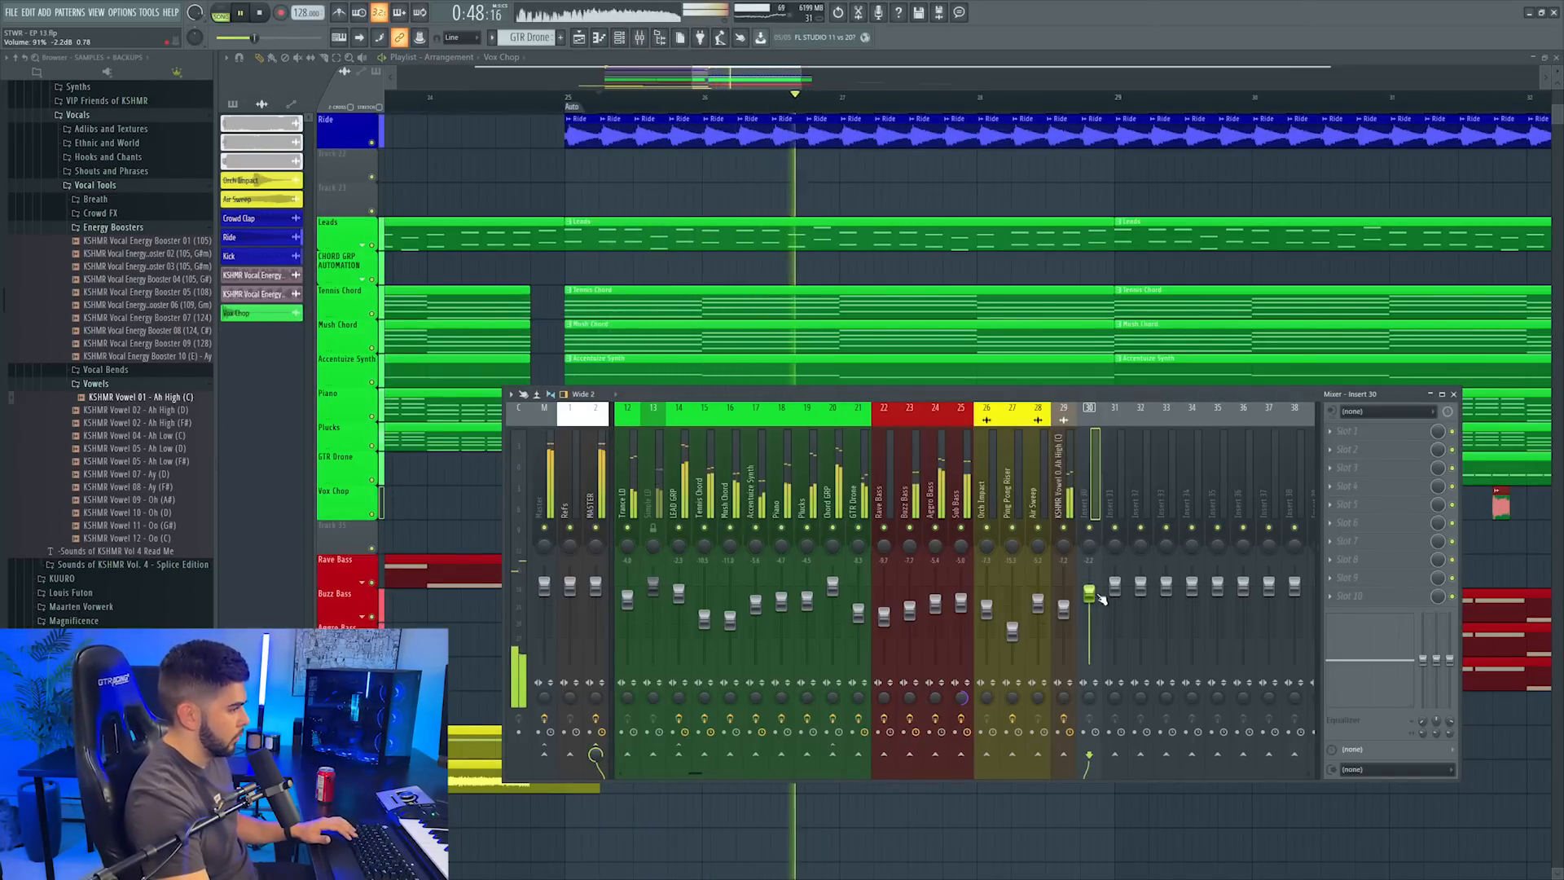
{"action": "left_click", "coordinate": [1063, 481]}
{"action": "left_click", "coordinate": [1366, 596]}
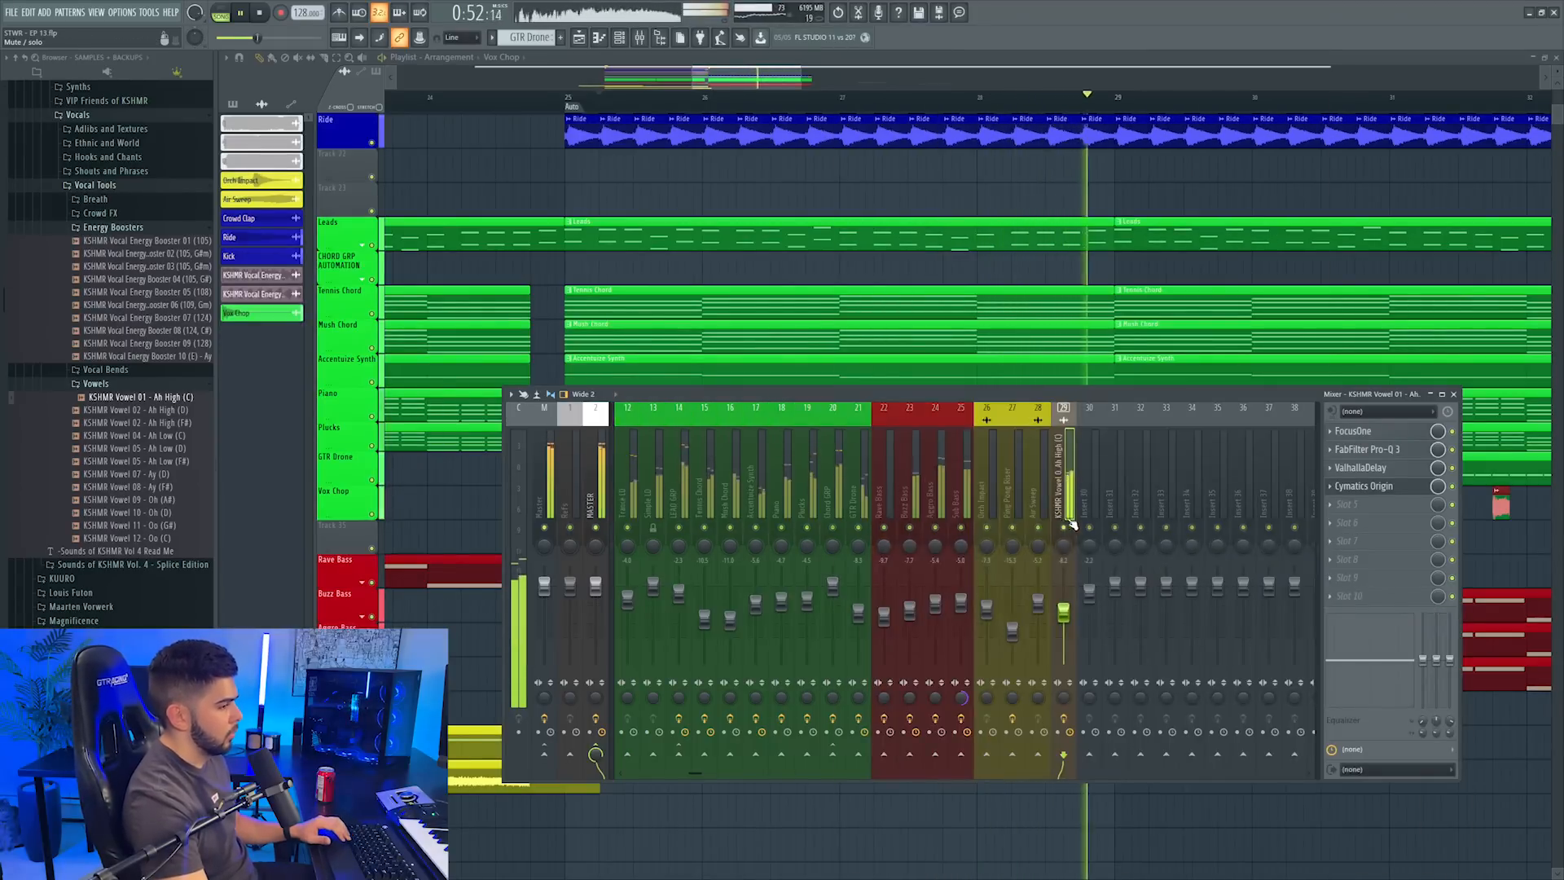
{"action": "key", "text": "F12"}
Bring the KSHMR Vocal Energy Booster clips beneath Vox Chop at bar 25 and route Energy Booster 04 to a free mixer track
{"action": "scroll", "coordinate": [643, 96], "scroll_direction": "down", "scroll_amount": 8}
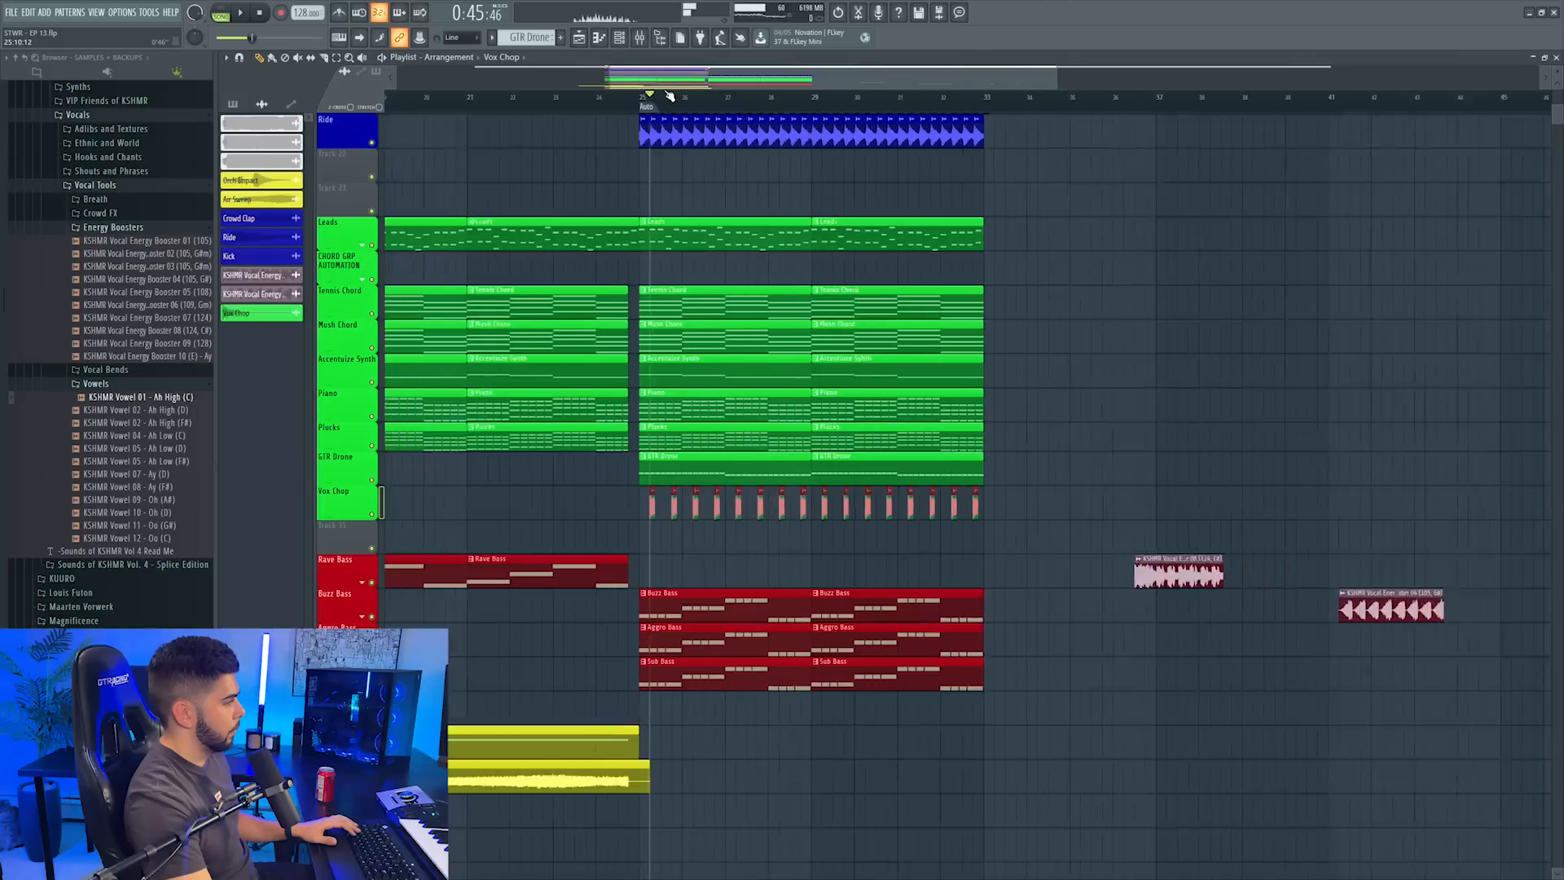
{"action": "left_click", "coordinate": [625, 98]}
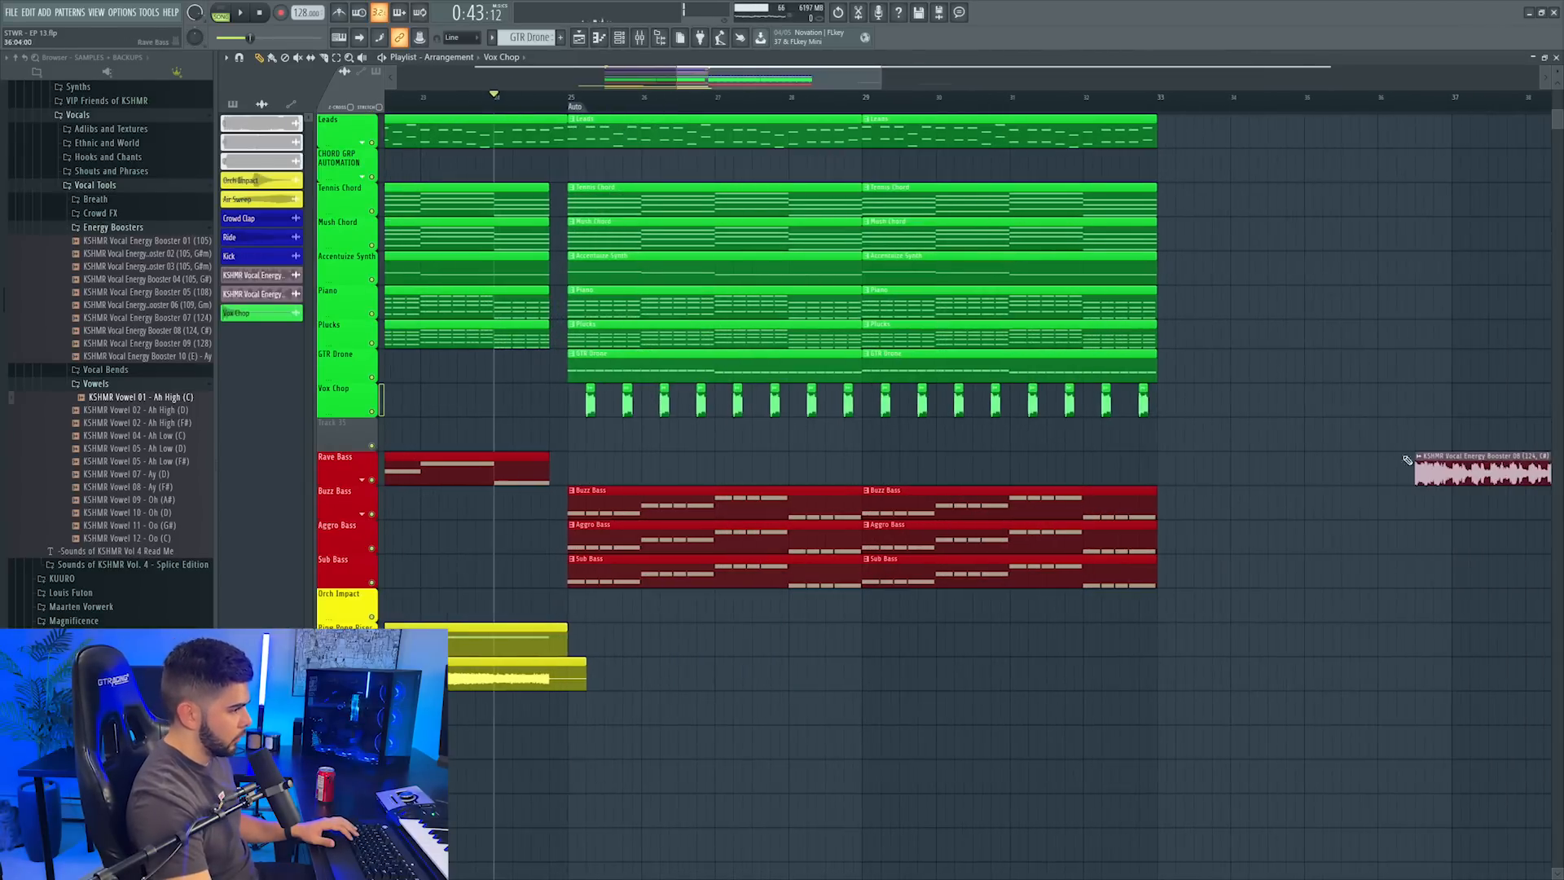
{"action": "left_click_drag", "start_coordinate": [1485, 464], "coordinate": [859, 371]}
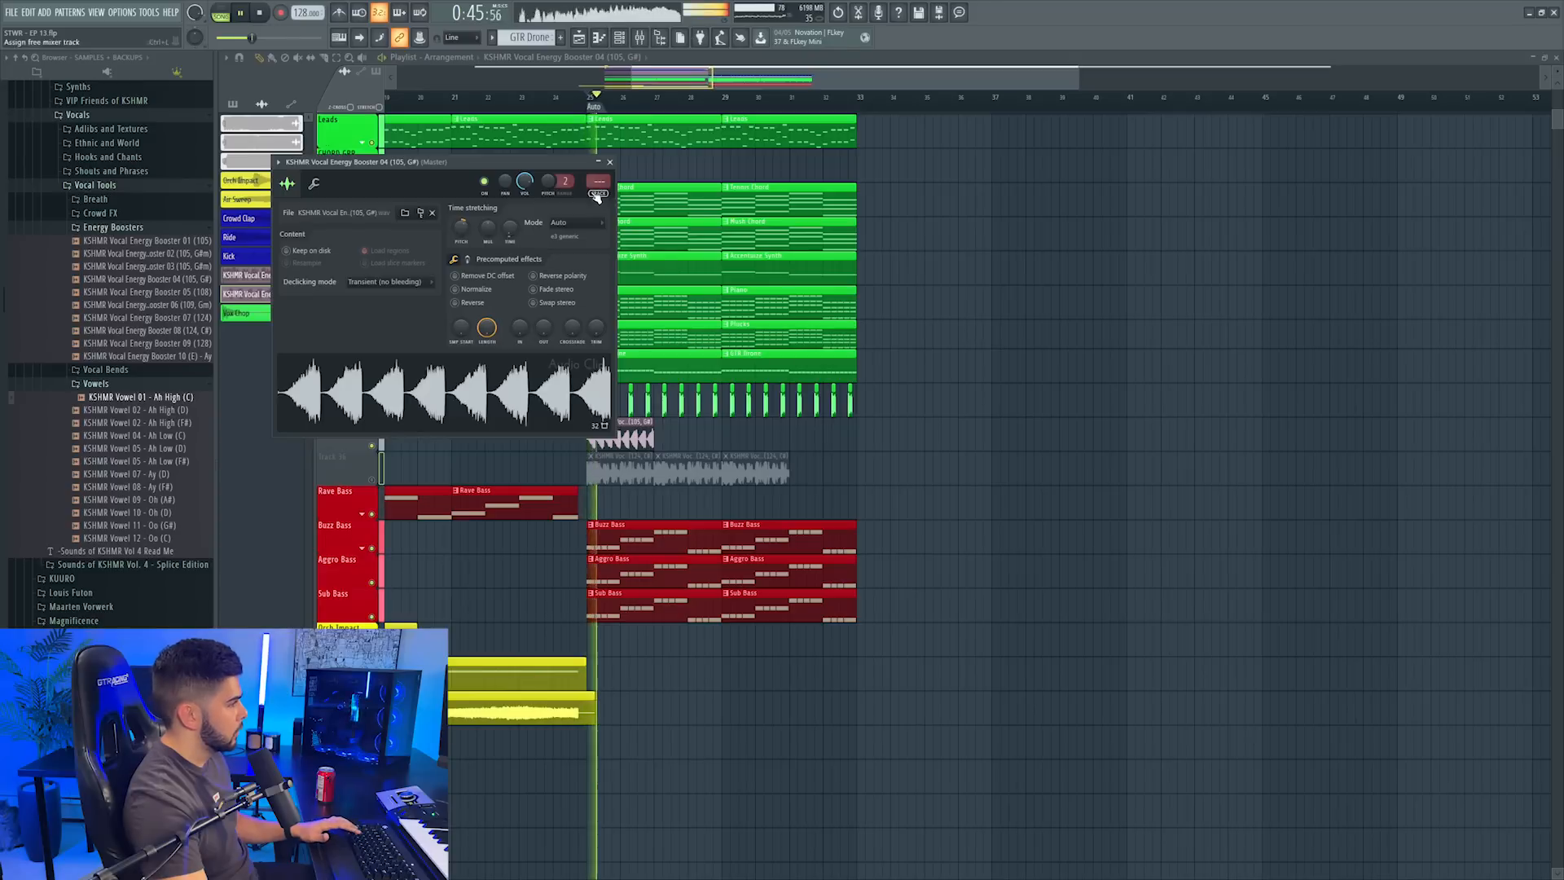
{"action": "key", "text": "F9"}
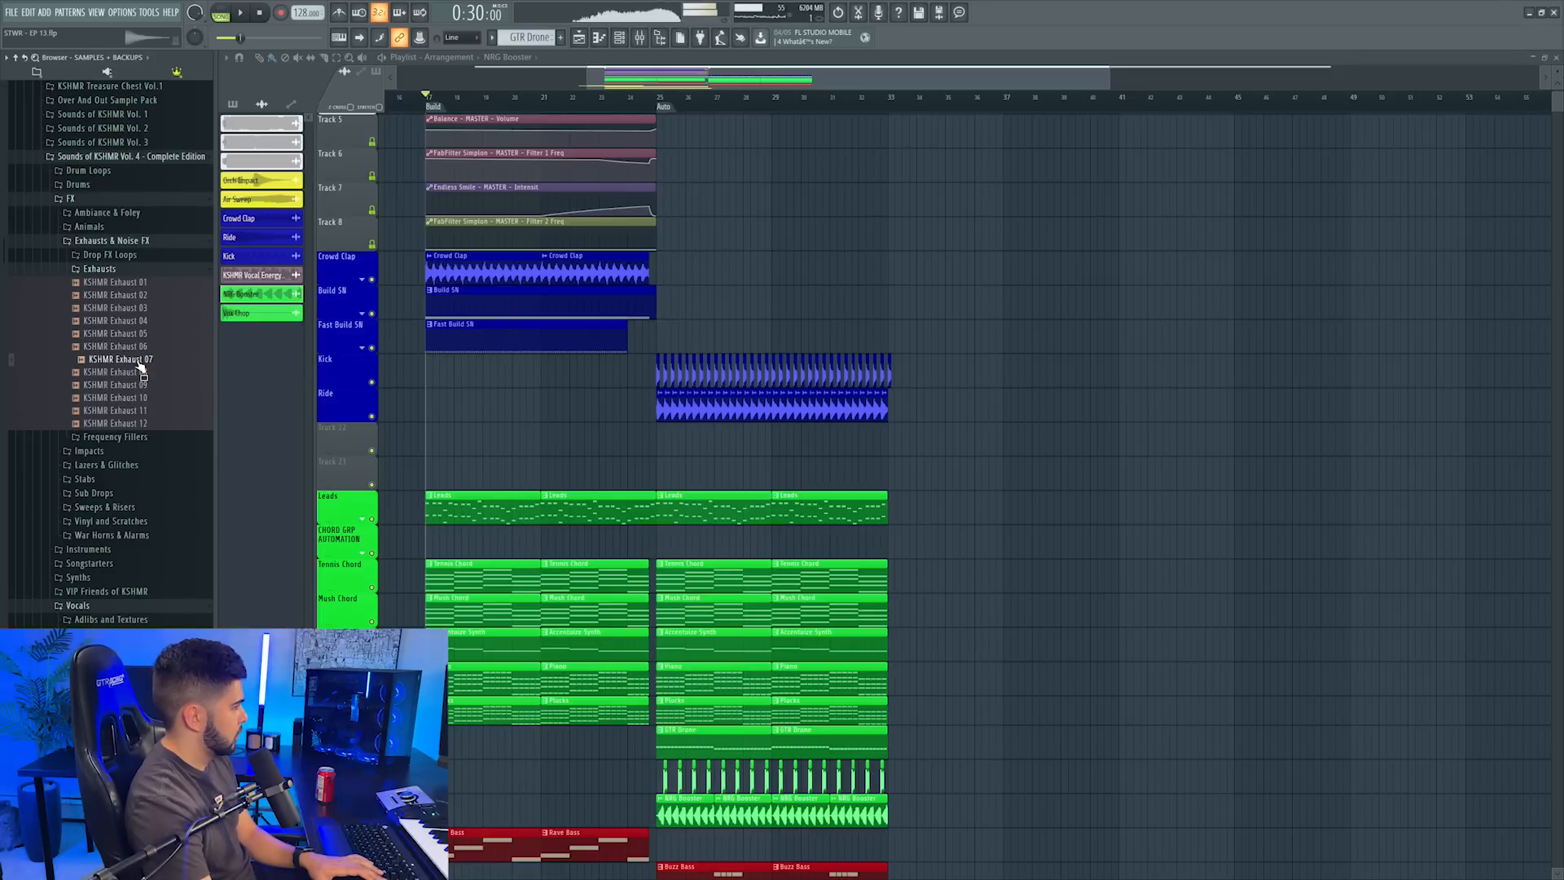
Place KSHMR Exhaust 07 at bar 25 and load KSHMR Long Sweep 12 - Long As Hell, reversed, into the sweep clip below
{"action": "left_click_drag", "start_coordinate": [150, 371], "coordinate": [663, 454]}
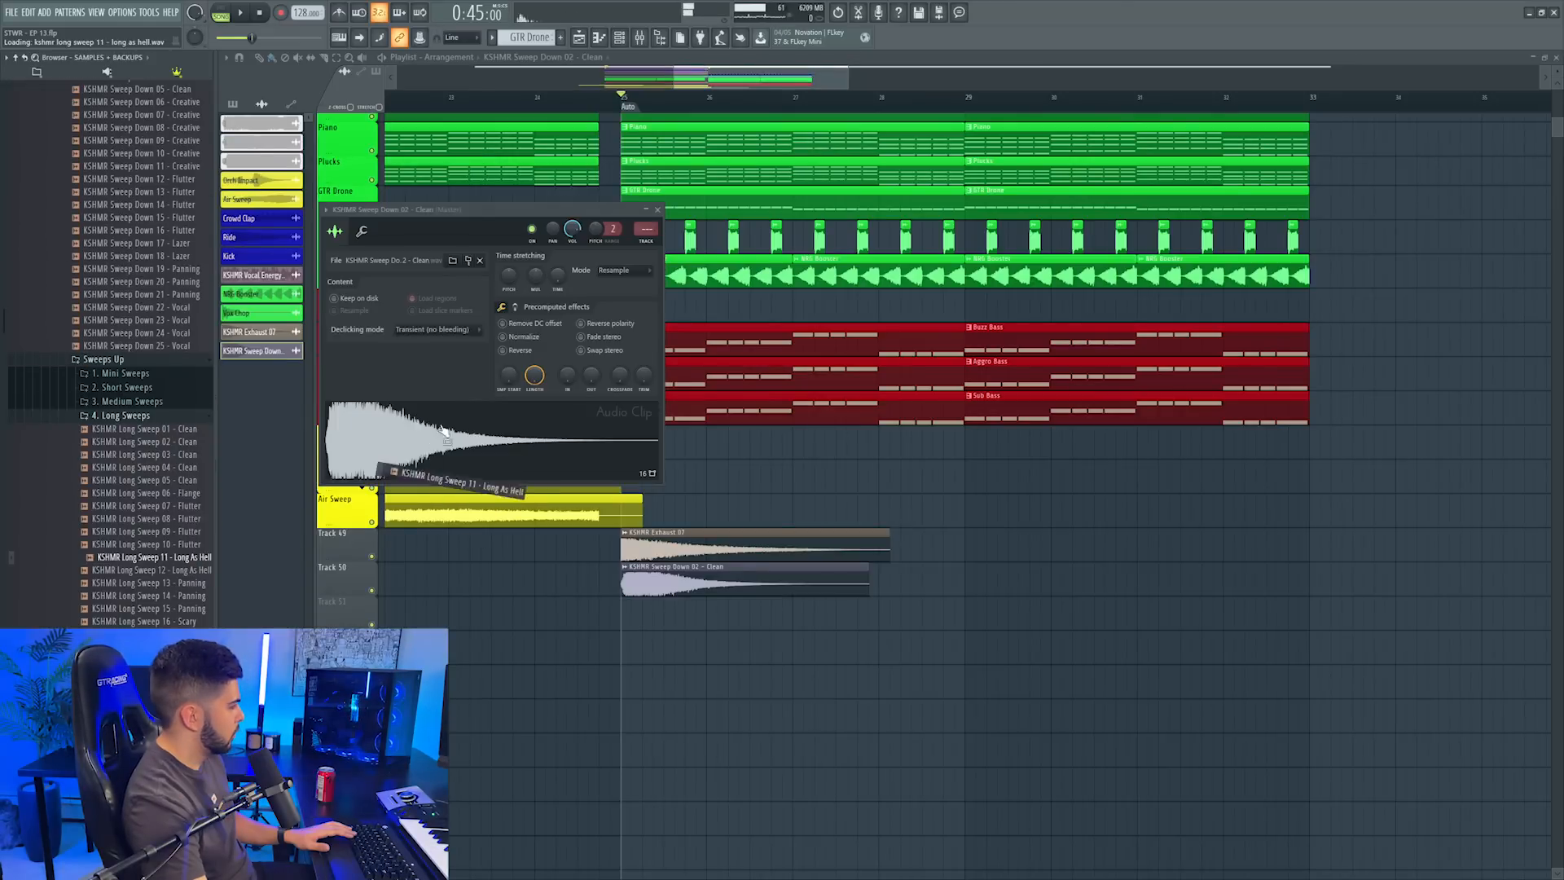
{"action": "left_click_drag", "start_coordinate": [444, 432], "coordinate": [446, 433]}
{"action": "left_click", "coordinate": [511, 339]}
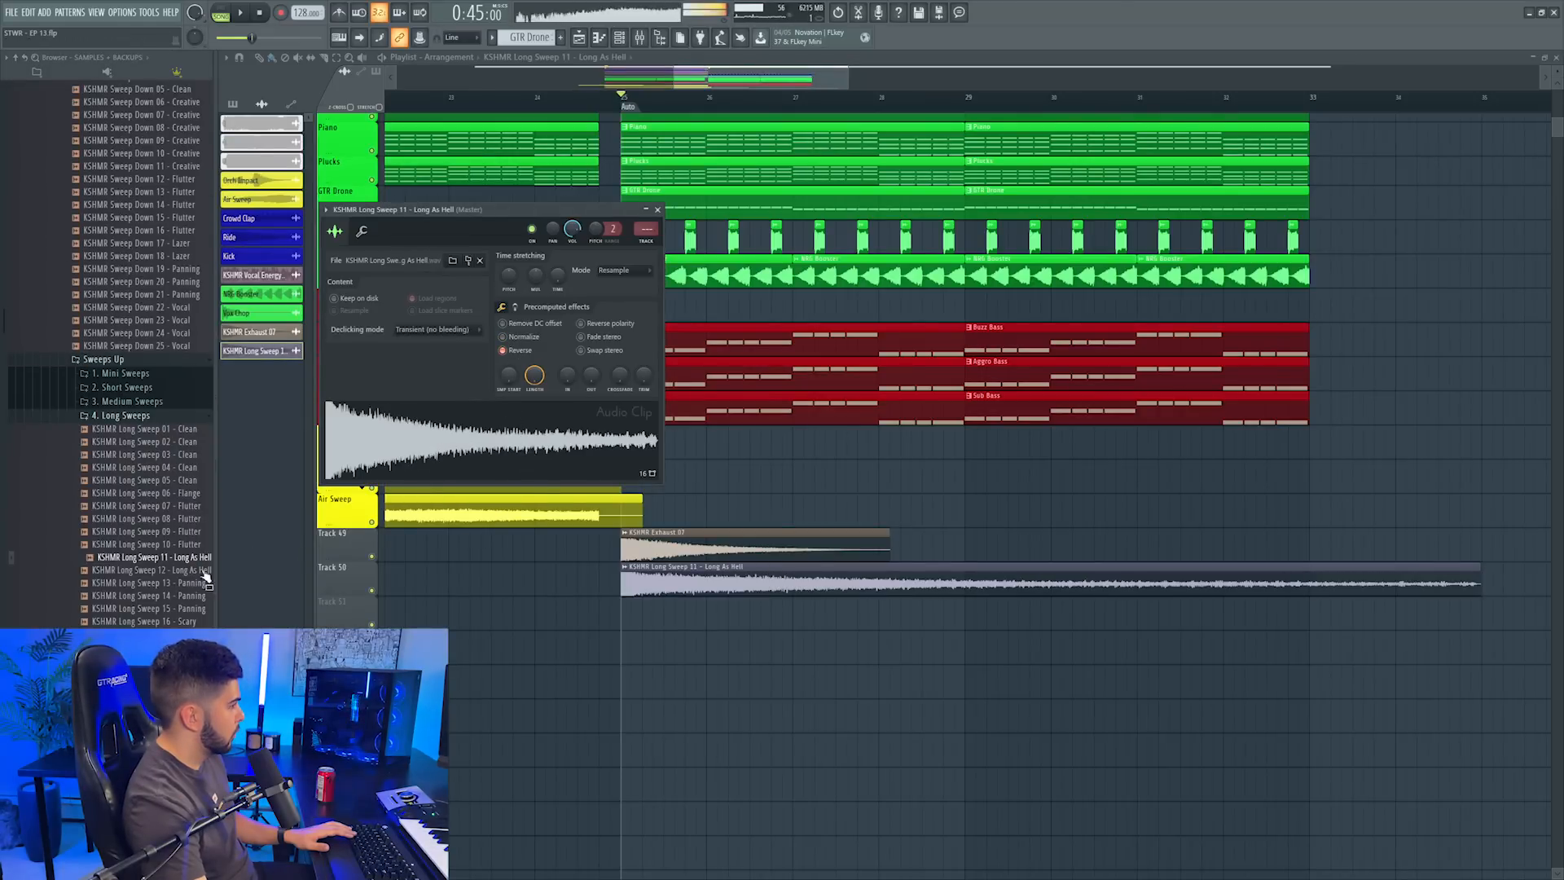
{"action": "left_click_drag", "start_coordinate": [394, 466], "coordinate": [395, 468]}
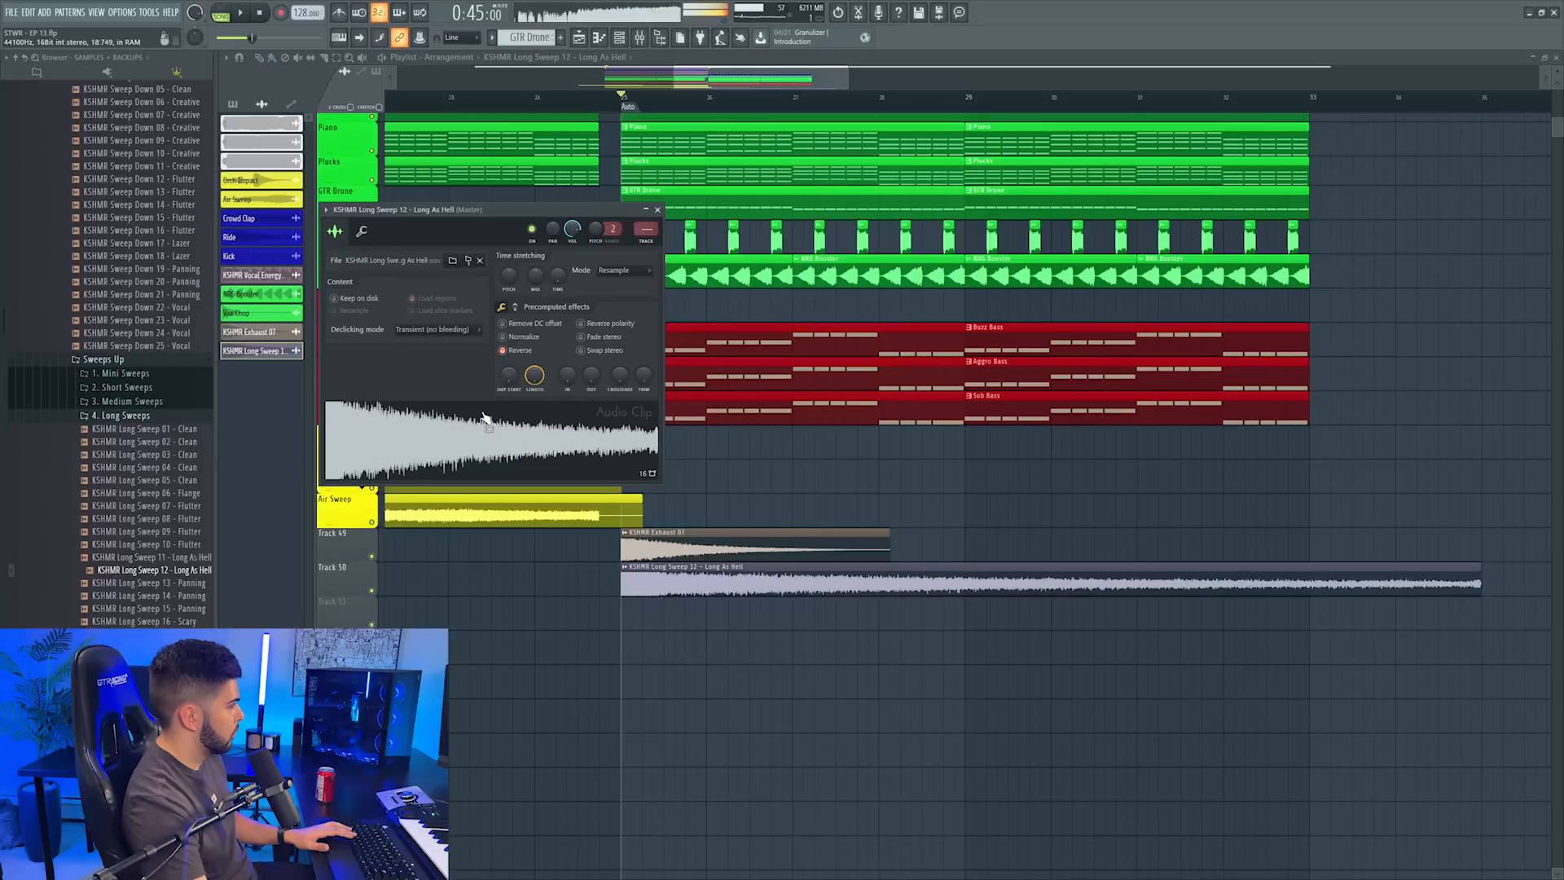
Route the long sweep to mixer track 33, insert FabFilter Pro-Q 3 there, and change the shape of its EQ band
{"action": "left_click", "coordinate": [647, 242]}
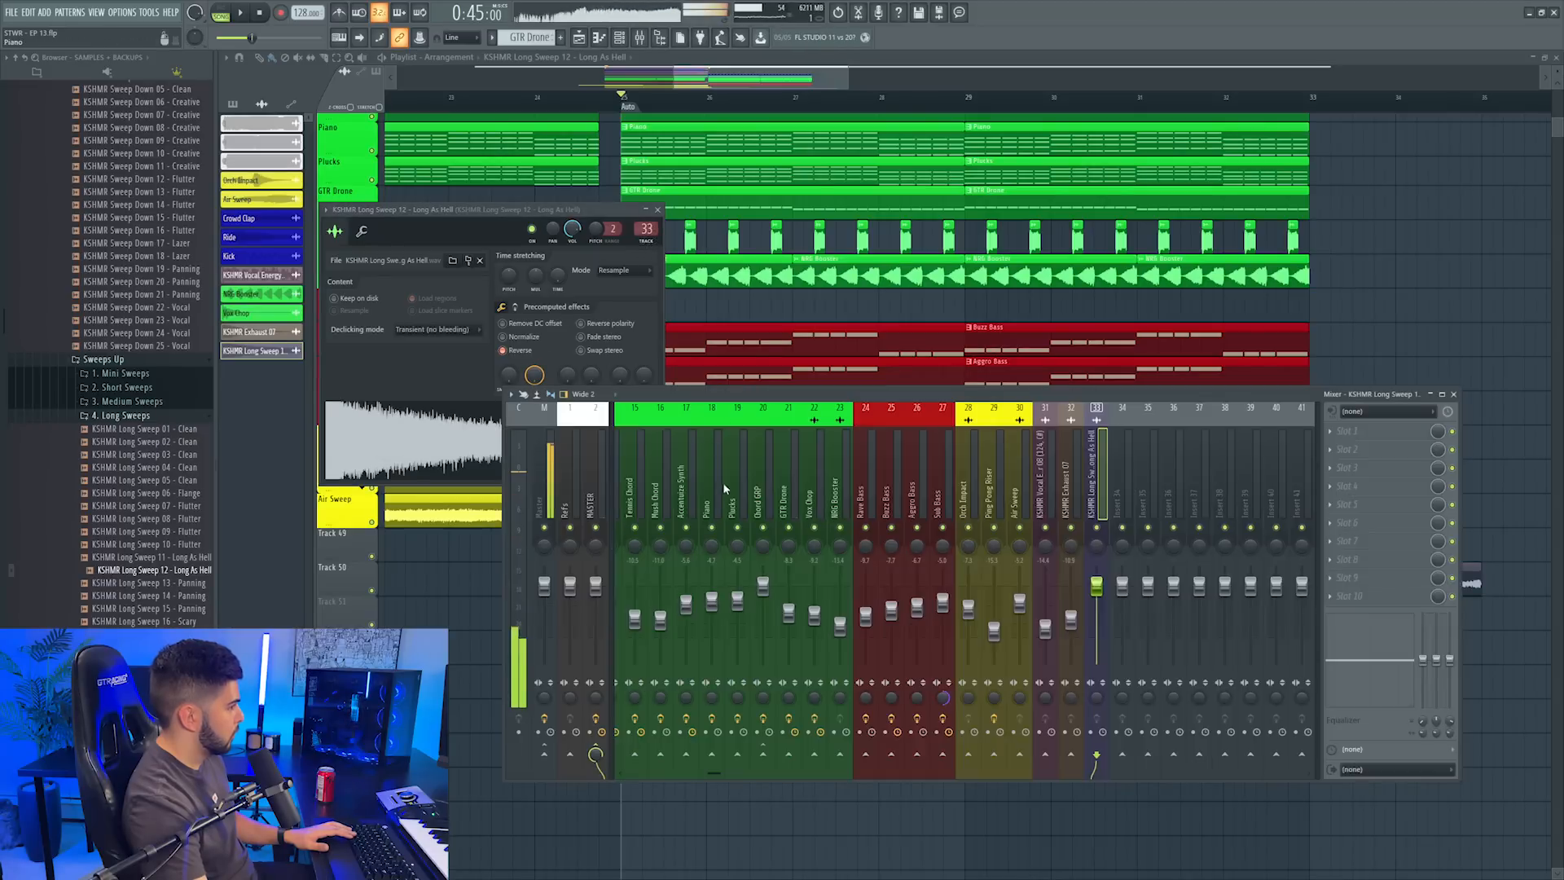
{"action": "left_click", "coordinate": [720, 76]}
{"action": "double_click", "coordinate": [656, 480]}
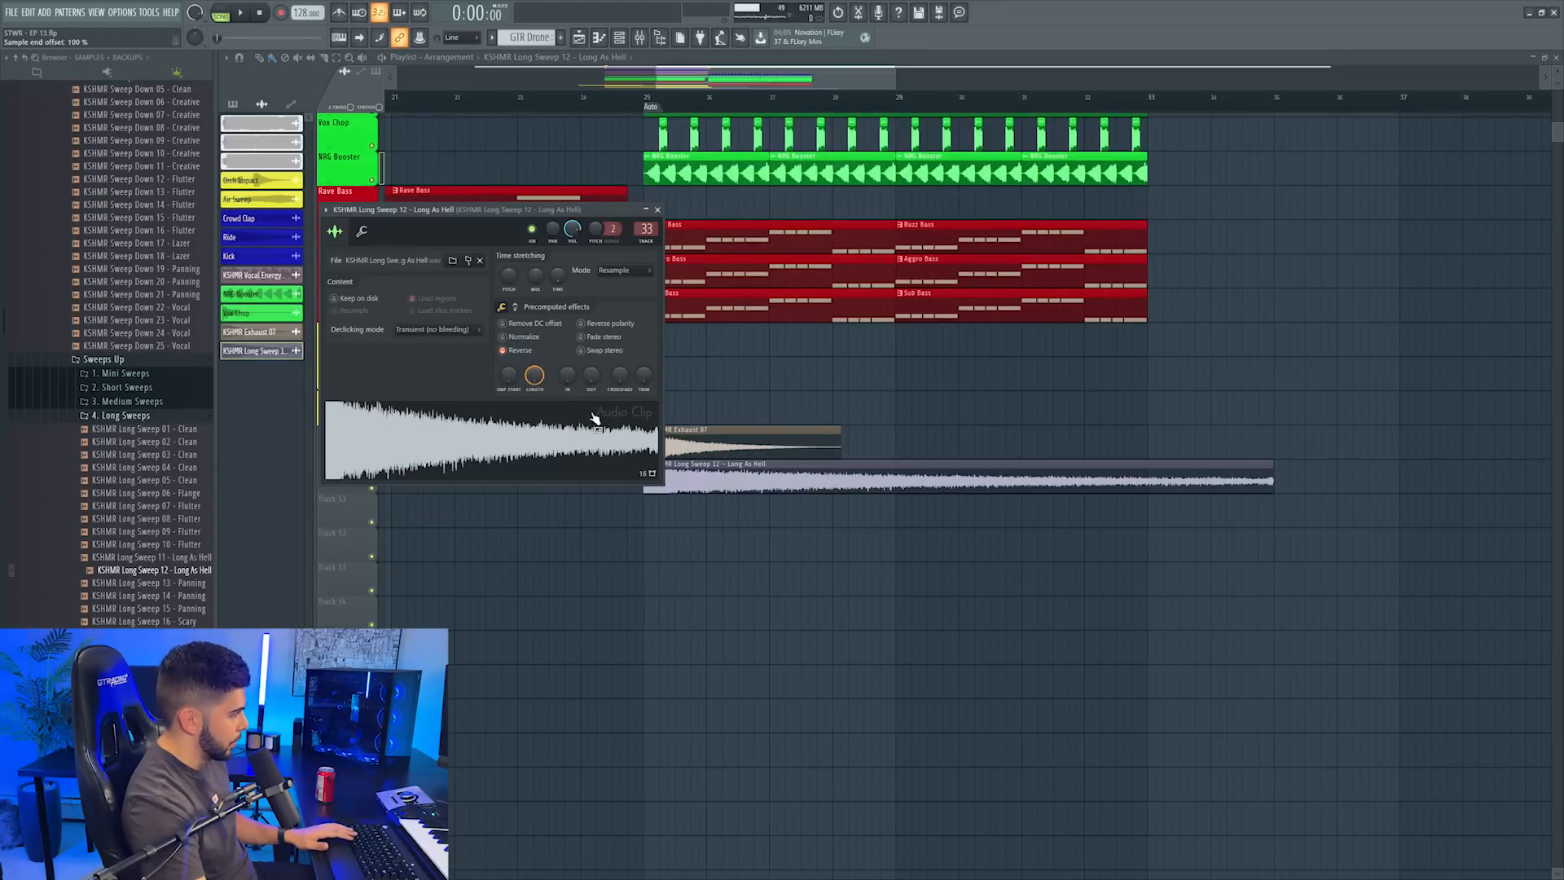
{"action": "left_click", "coordinate": [638, 39]}
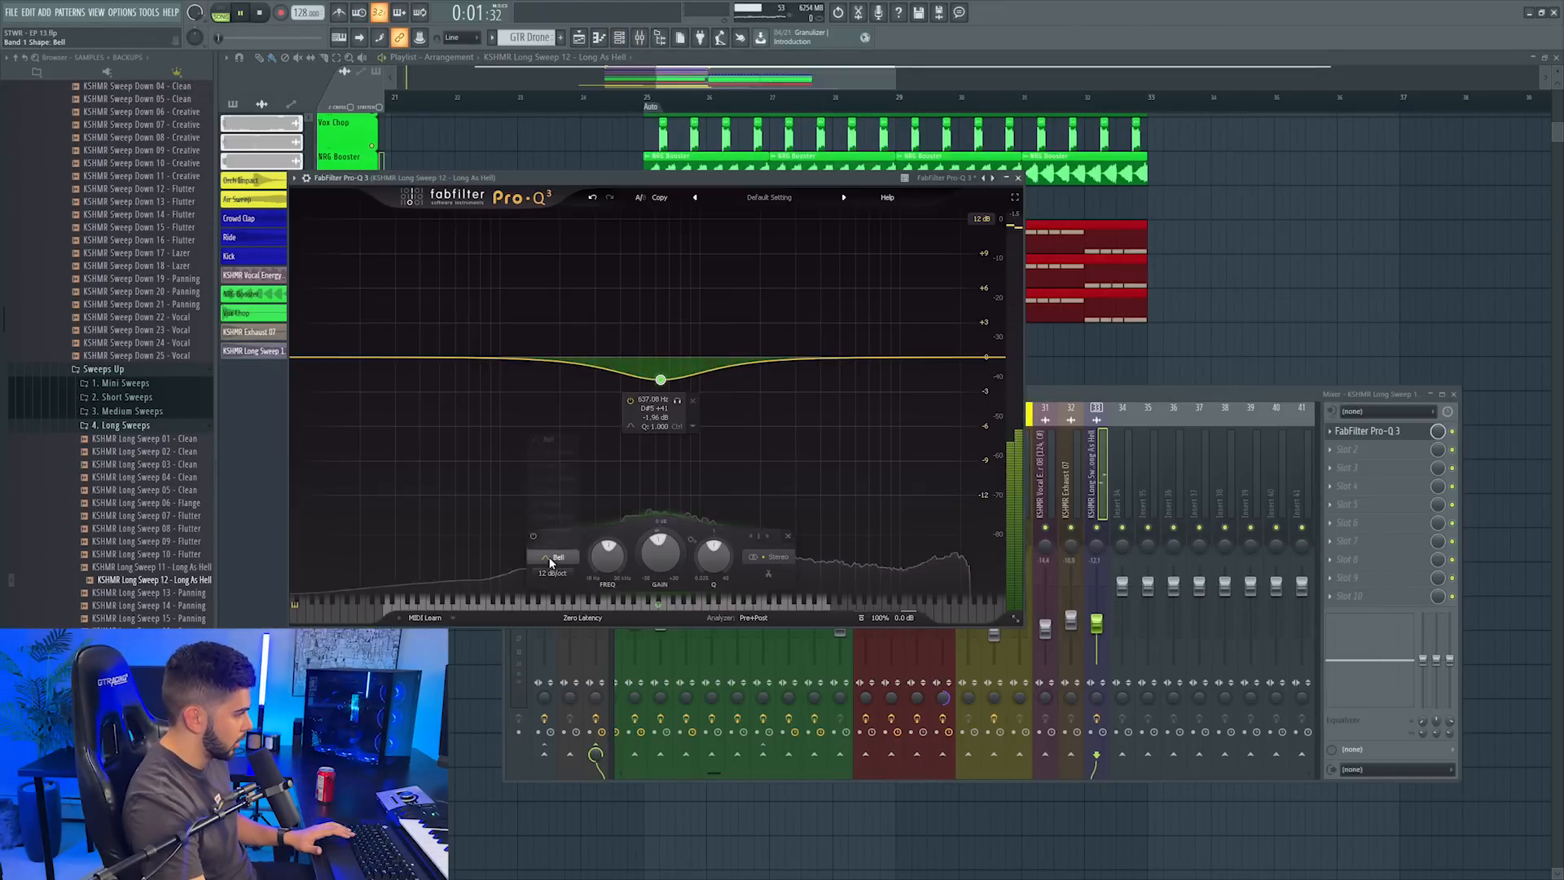
{"action": "left_click", "coordinate": [622, 425]}
{"action": "left_click", "coordinate": [550, 466]}
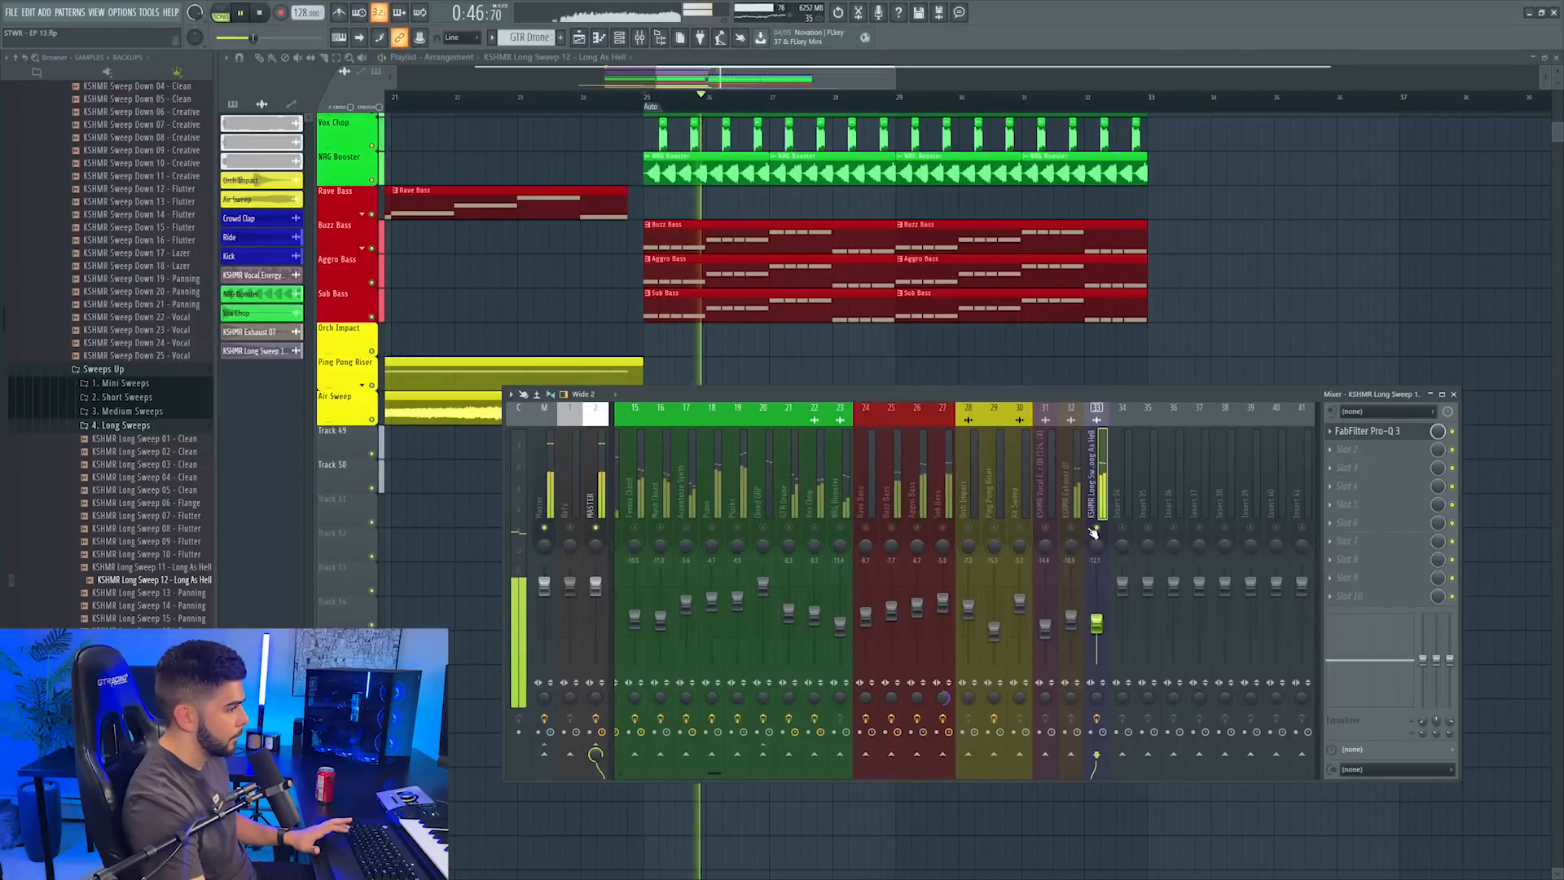
Replay the section from bar 25 and lower the KSHMR Exhaust 07 mixer track's volume to 61%
{"action": "key", "text": "space"}
{"action": "key", "text": "space"}
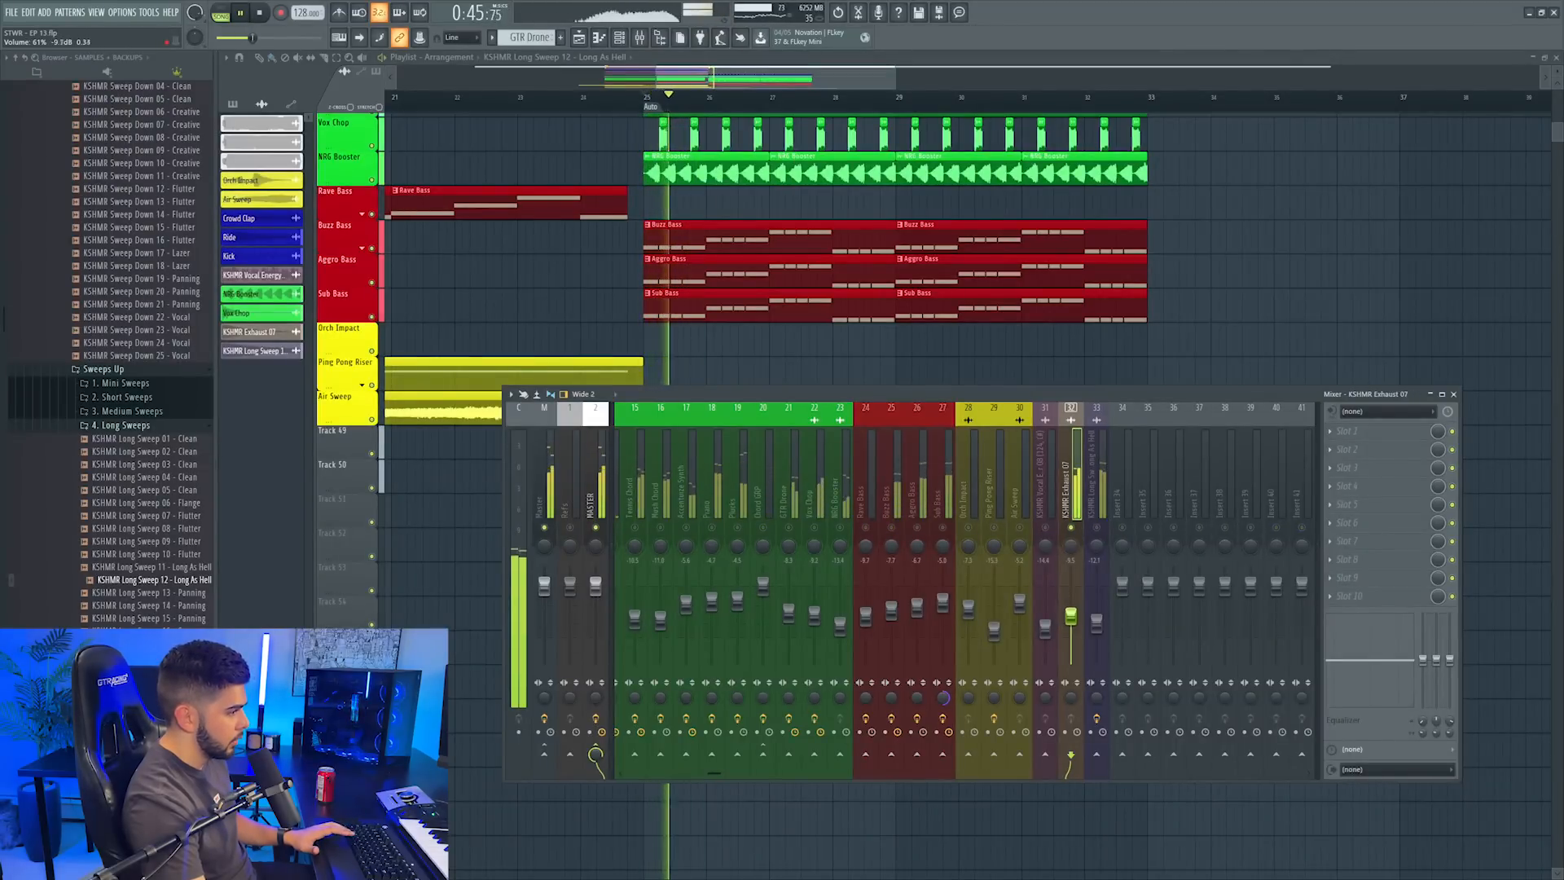
{"action": "key", "text": "F9"}
Place KSHMR Crash 13 on Track 22 at bar 25, routed to mixer track 34, and lower its volume to 61%
{"action": "scroll", "coordinate": [827, 245], "scroll_direction": "up", "scroll_amount": 7}
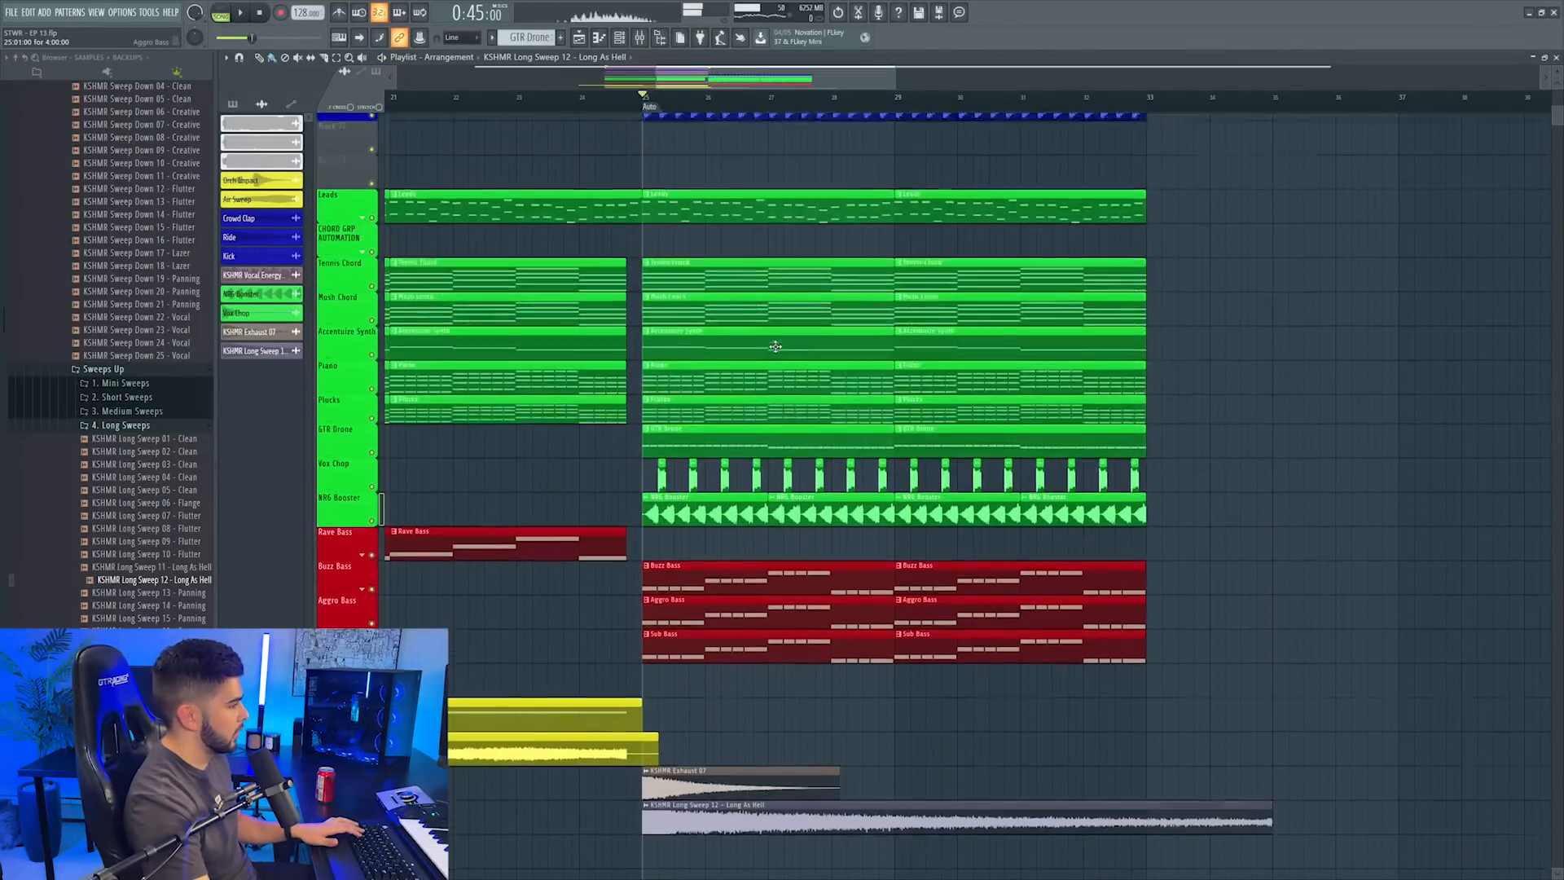
{"action": "scroll", "coordinate": [167, 439], "scroll_direction": "up", "scroll_amount": 5}
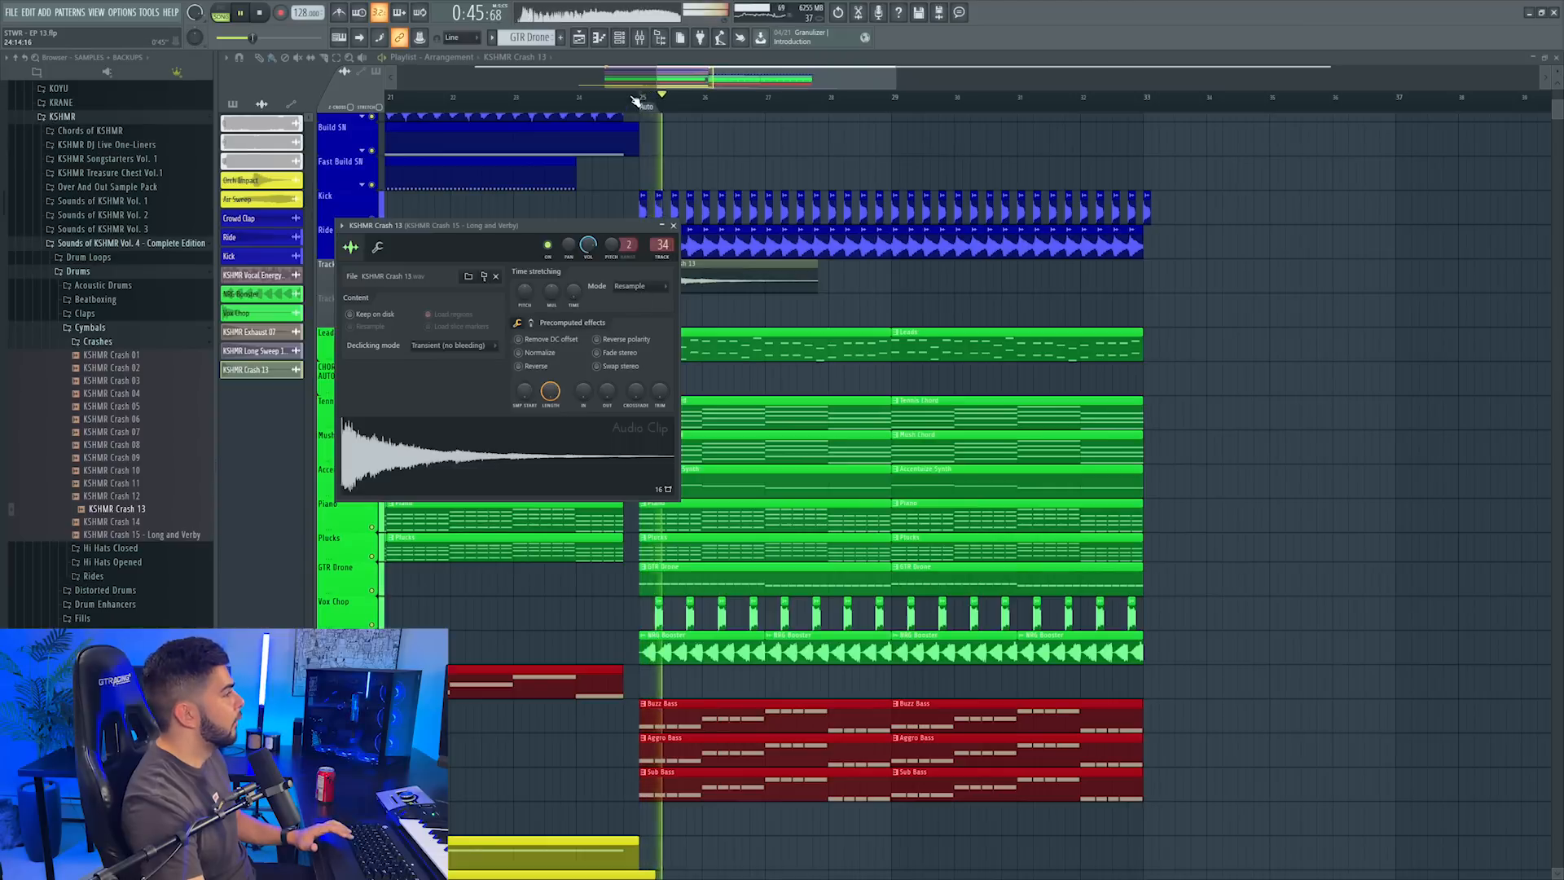
{"action": "key", "text": "Escape"}
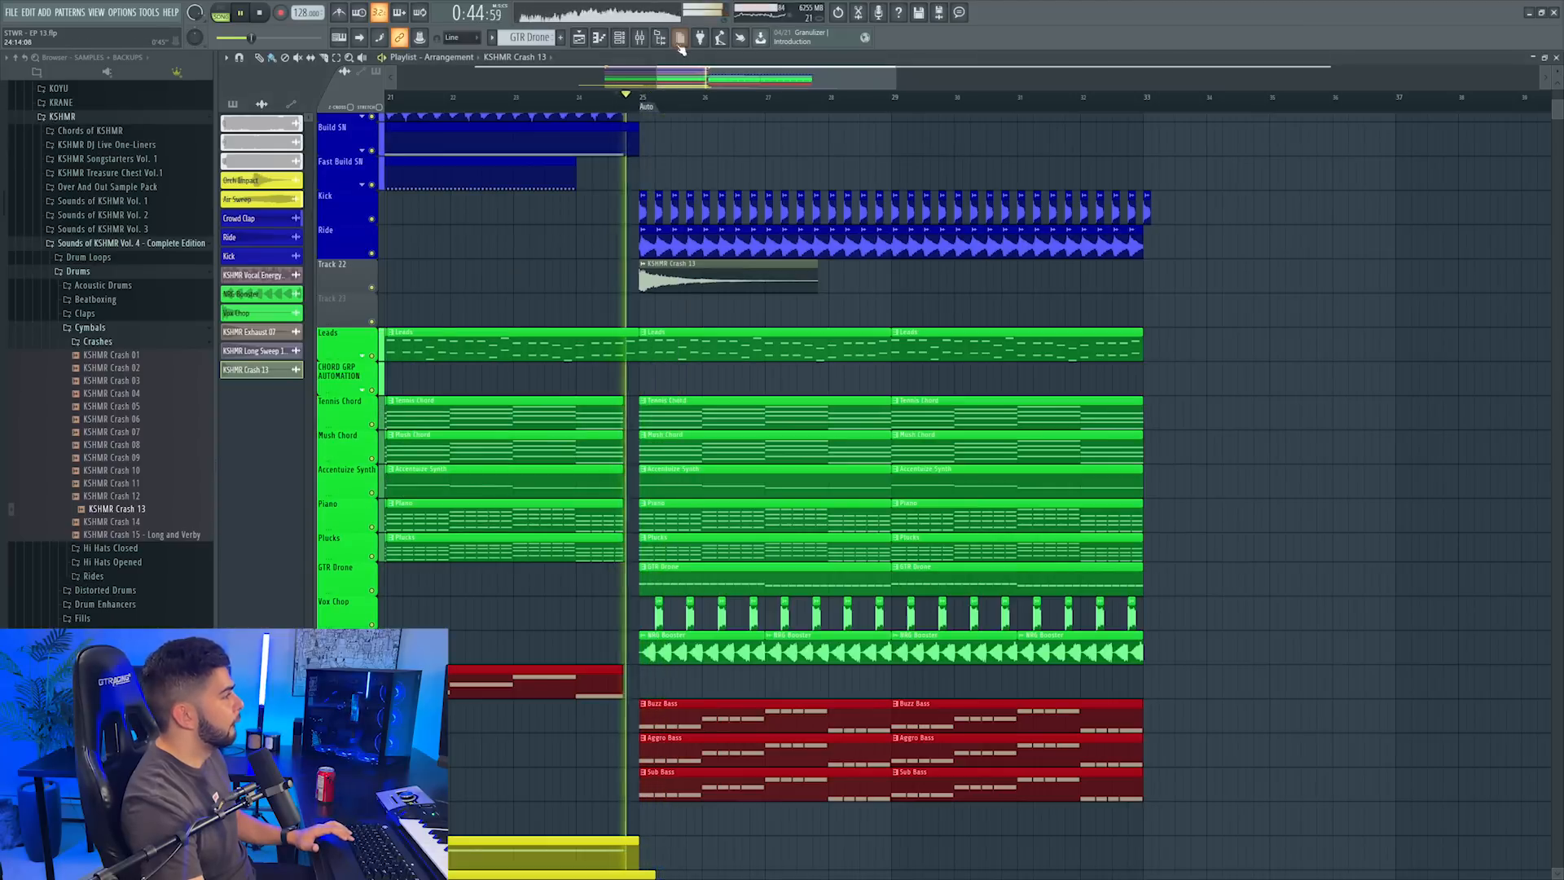
{"action": "key", "text": "F9"}
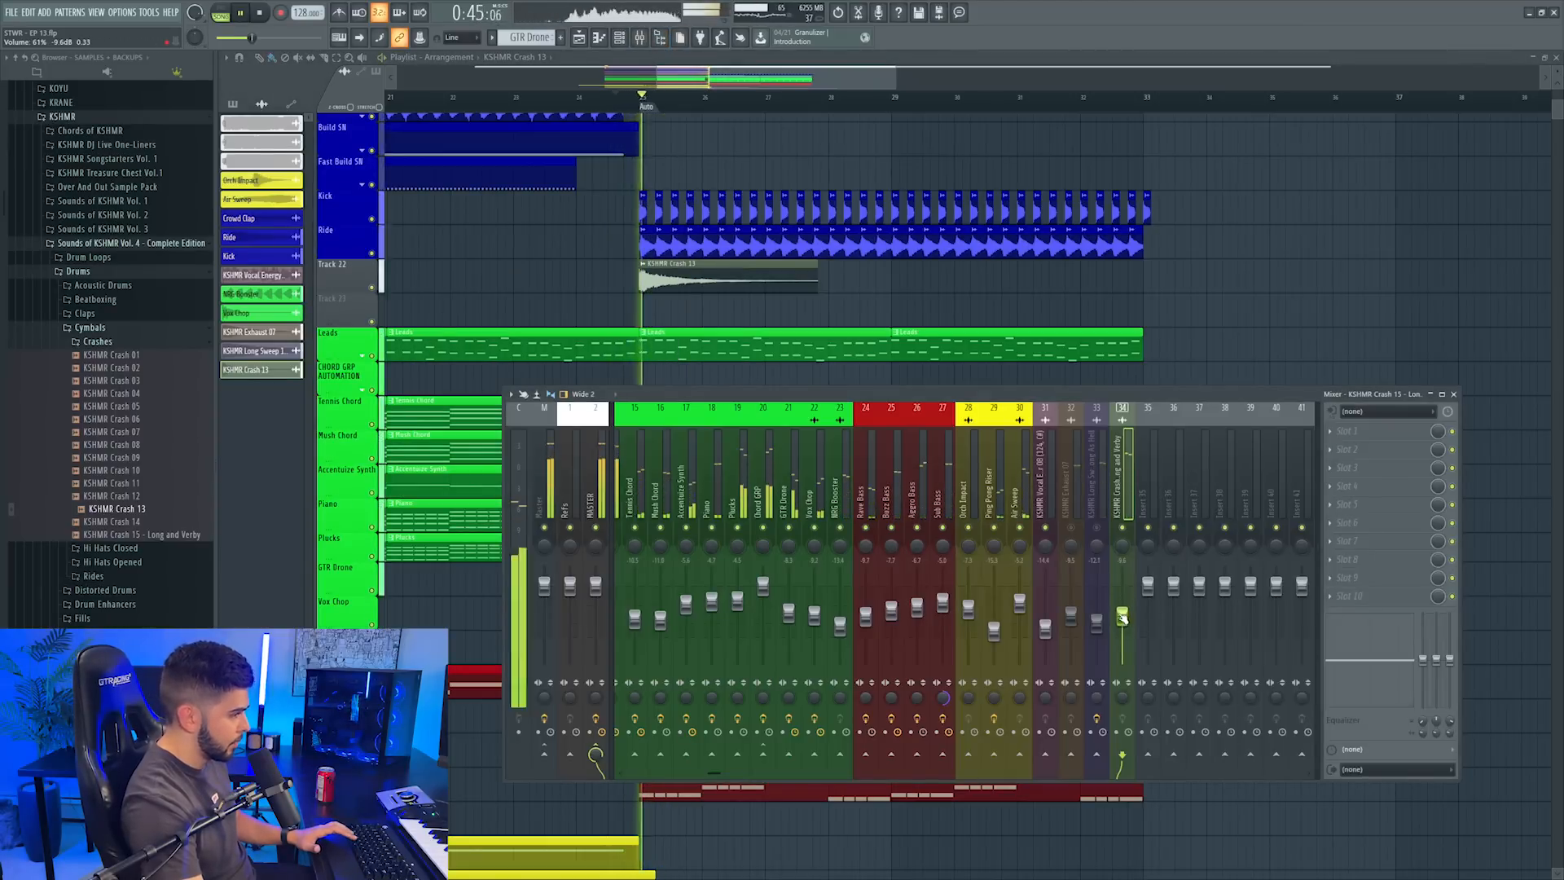
Name the exhaust sample's playlist track Exhaust, color it yellow, and apply the track name and color to its clip
{"action": "type", "text": "xhuas"}
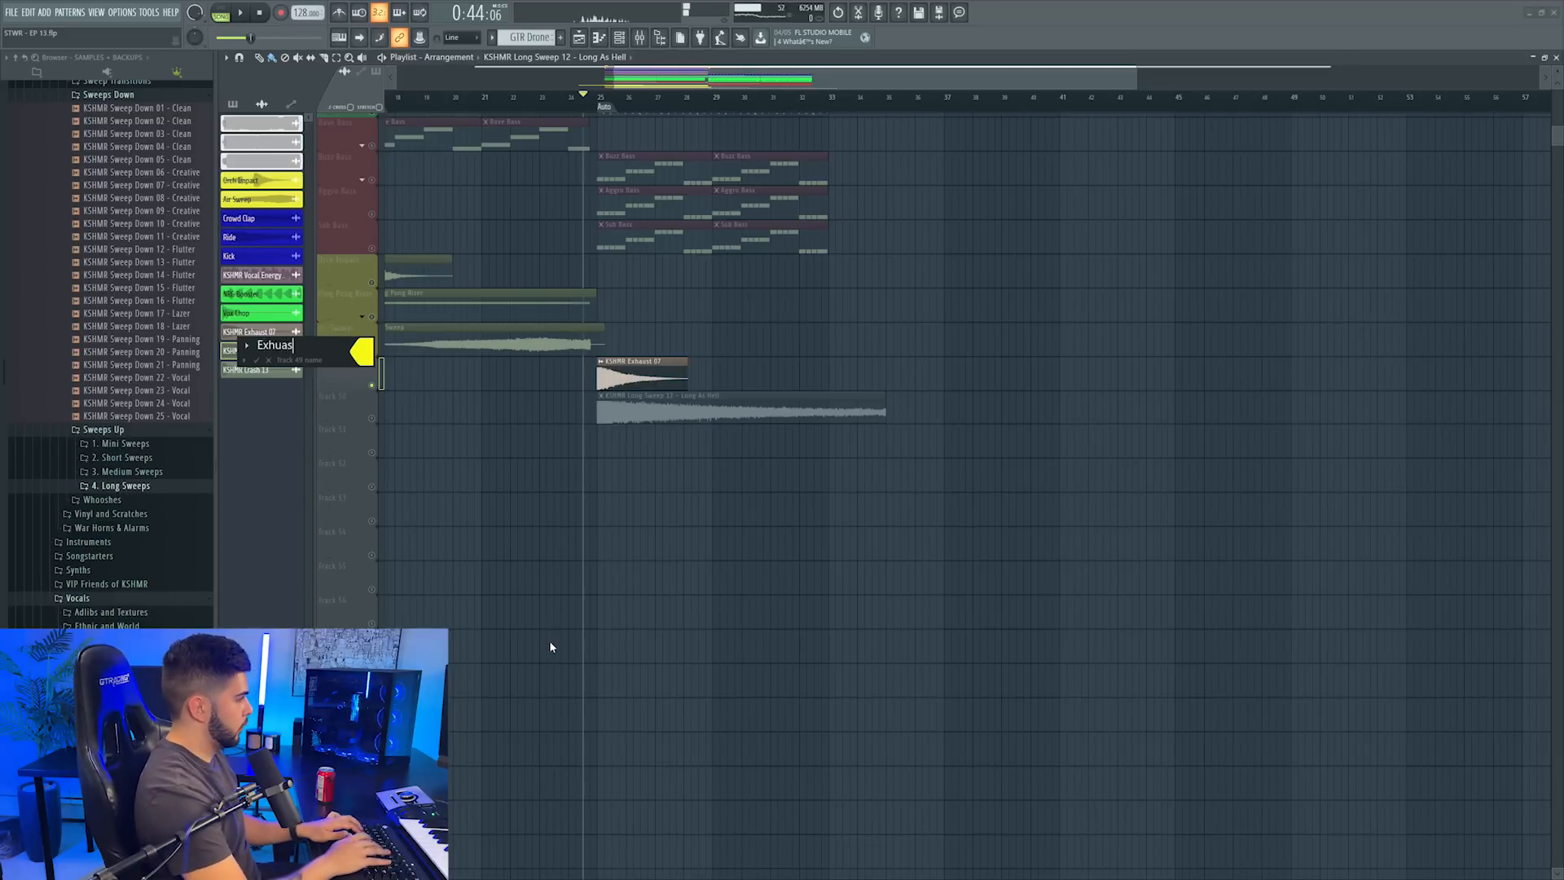
{"action": "type", "text": "t"}
{"action": "key", "text": "Return"}
{"action": "right_click", "coordinate": [337, 322]}
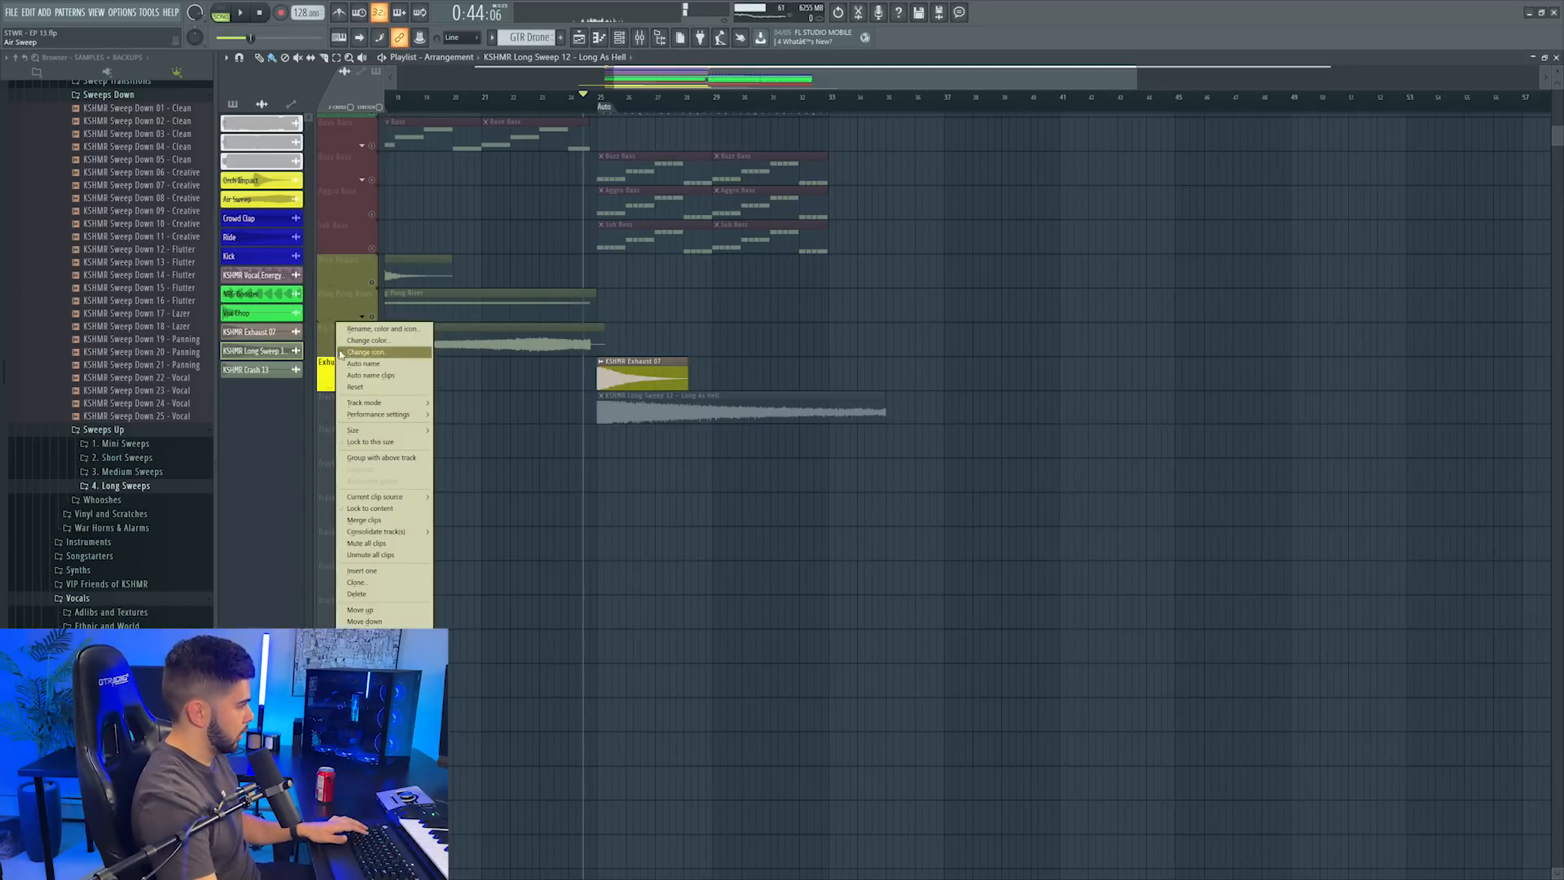
{"action": "right_click", "coordinate": [328, 358]}
{"action": "left_click", "coordinate": [344, 365]}
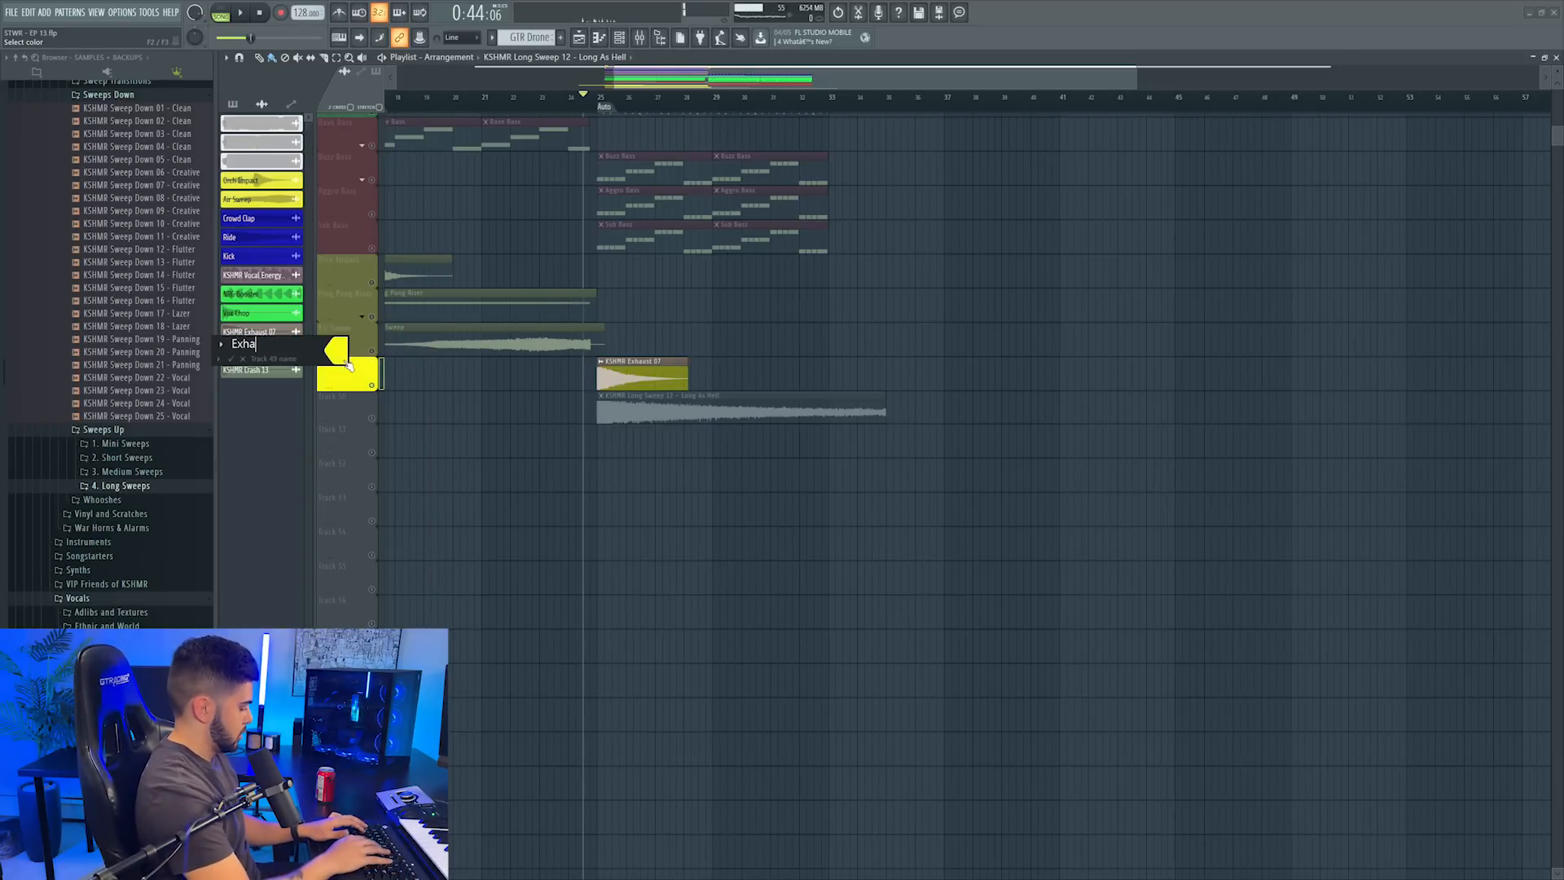
{"action": "right_click", "coordinate": [345, 364]}
{"action": "left_click", "coordinate": [397, 410]}
Color the long sweep's playlist track yellow, name it Downlifter, and apply the track name and color to its clip
{"action": "right_click", "coordinate": [352, 394]}
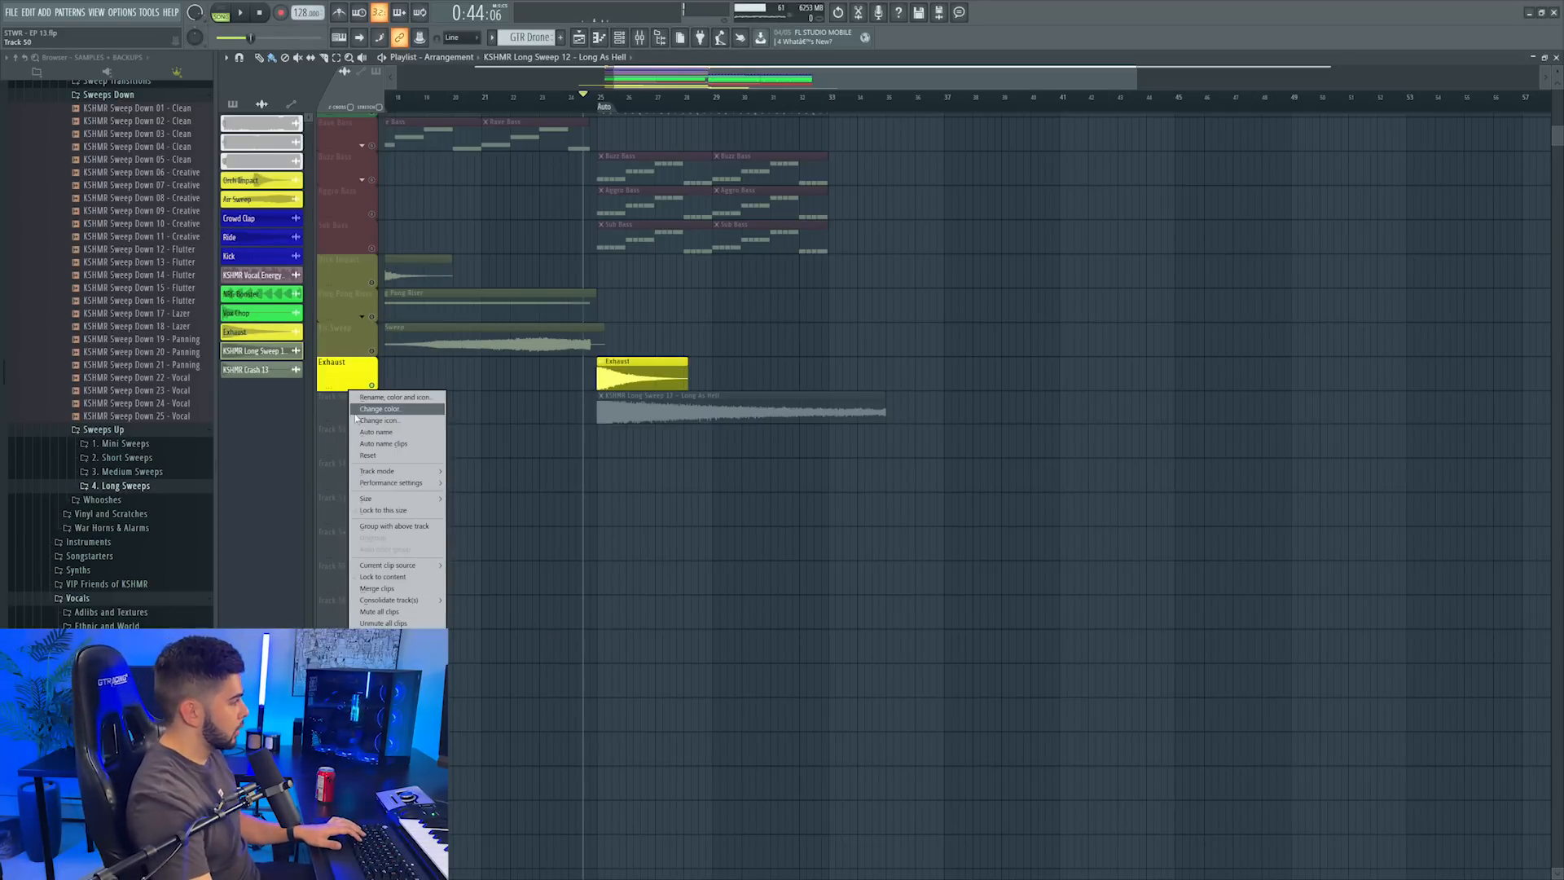
{"action": "left_click", "coordinate": [372, 399]}
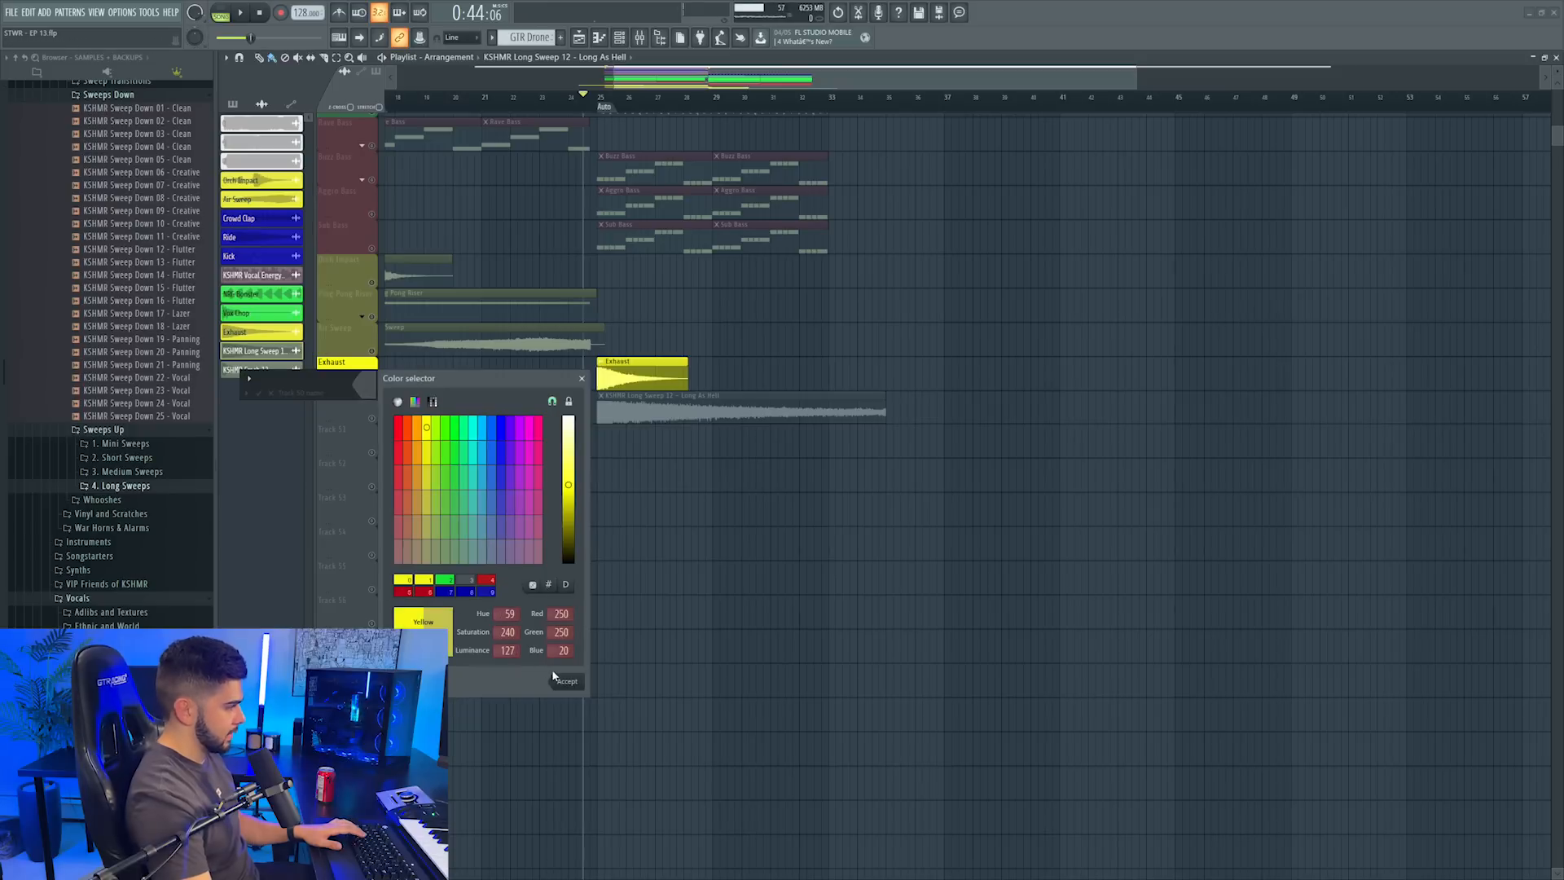
{"action": "left_click", "coordinate": [566, 681]}
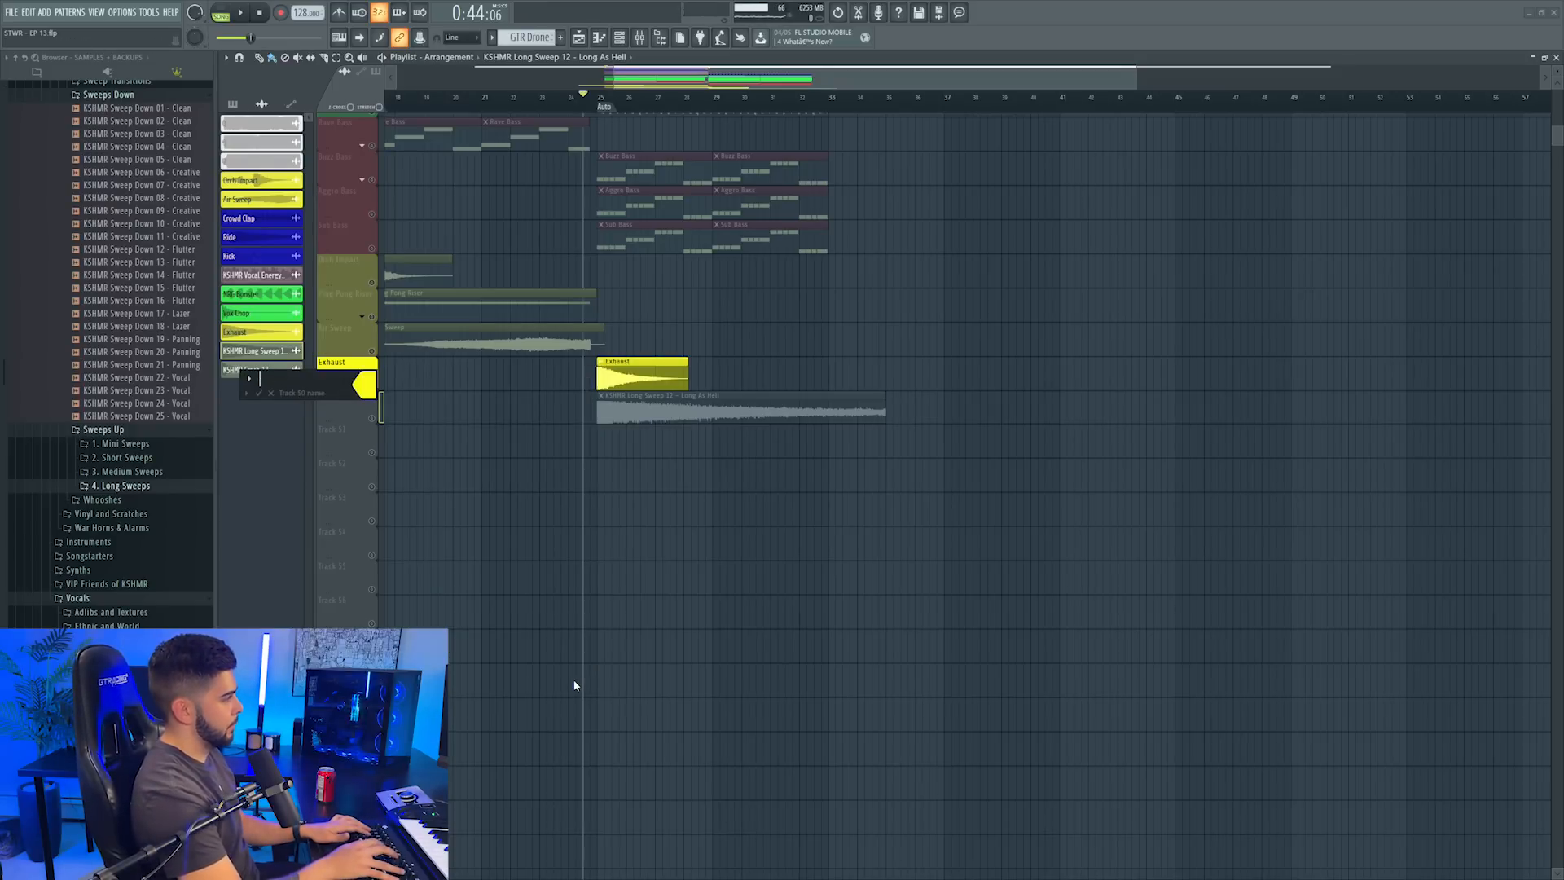
{"action": "type", "text": "Downlift"}
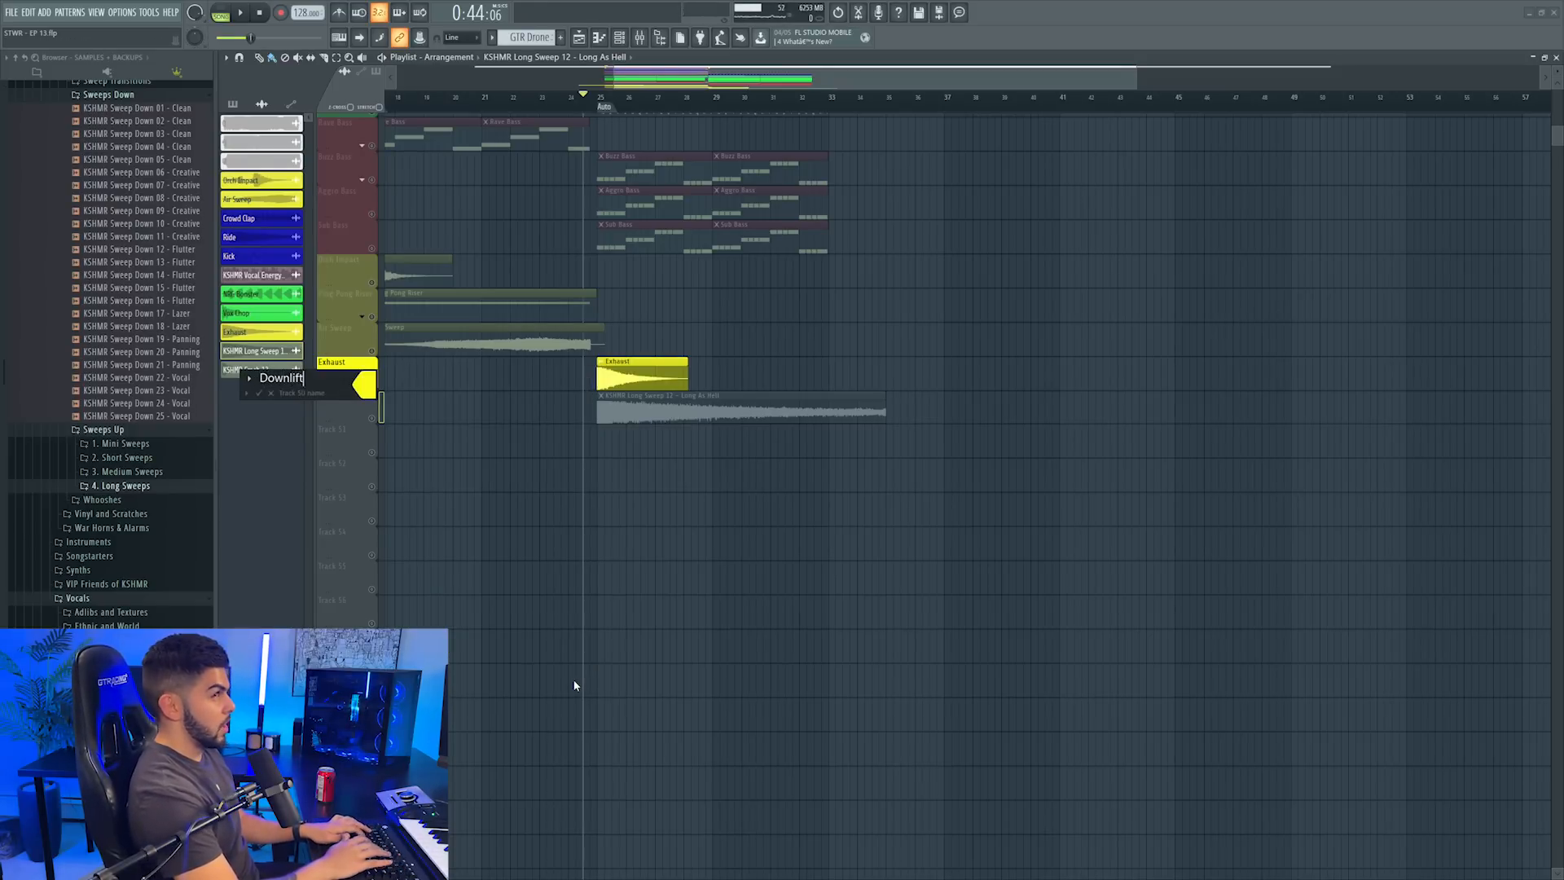
{"action": "type", "text": "er"}
{"action": "key", "text": "Return"}
{"action": "right_click", "coordinate": [361, 392]}
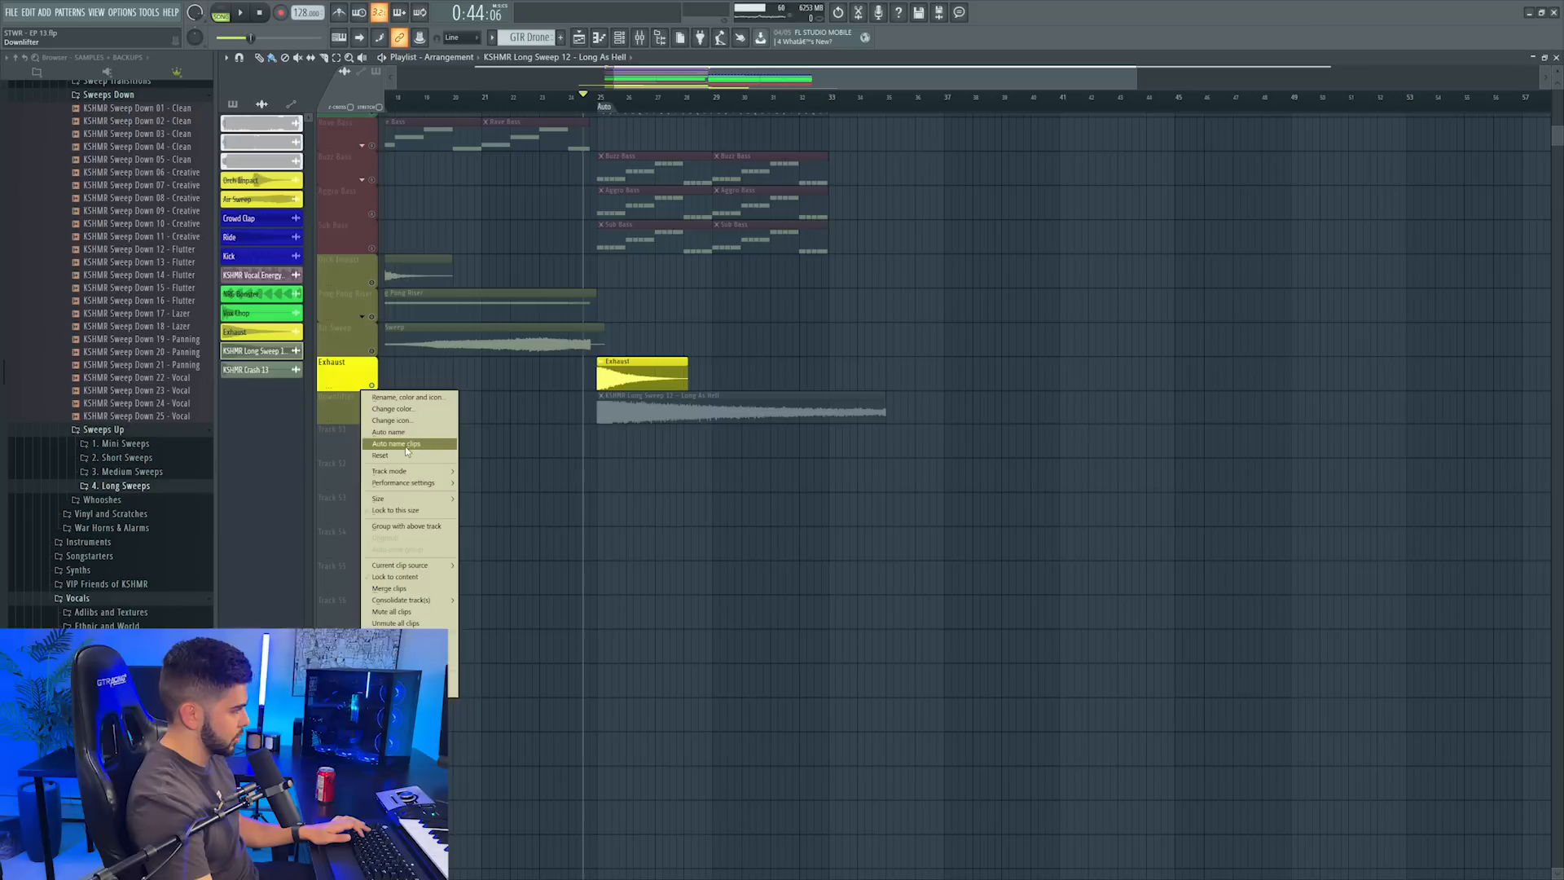
{"action": "left_click", "coordinate": [407, 447]}
Clear the solo state so that all playlist tracks are enabled again
{"action": "scroll", "coordinate": [400, 453], "scroll_direction": "up", "scroll_amount": 1}
{"action": "left_click", "coordinate": [374, 452]}
{"action": "right_click", "coordinate": [374, 452]}
{"action": "right_click", "coordinate": [373, 452]}
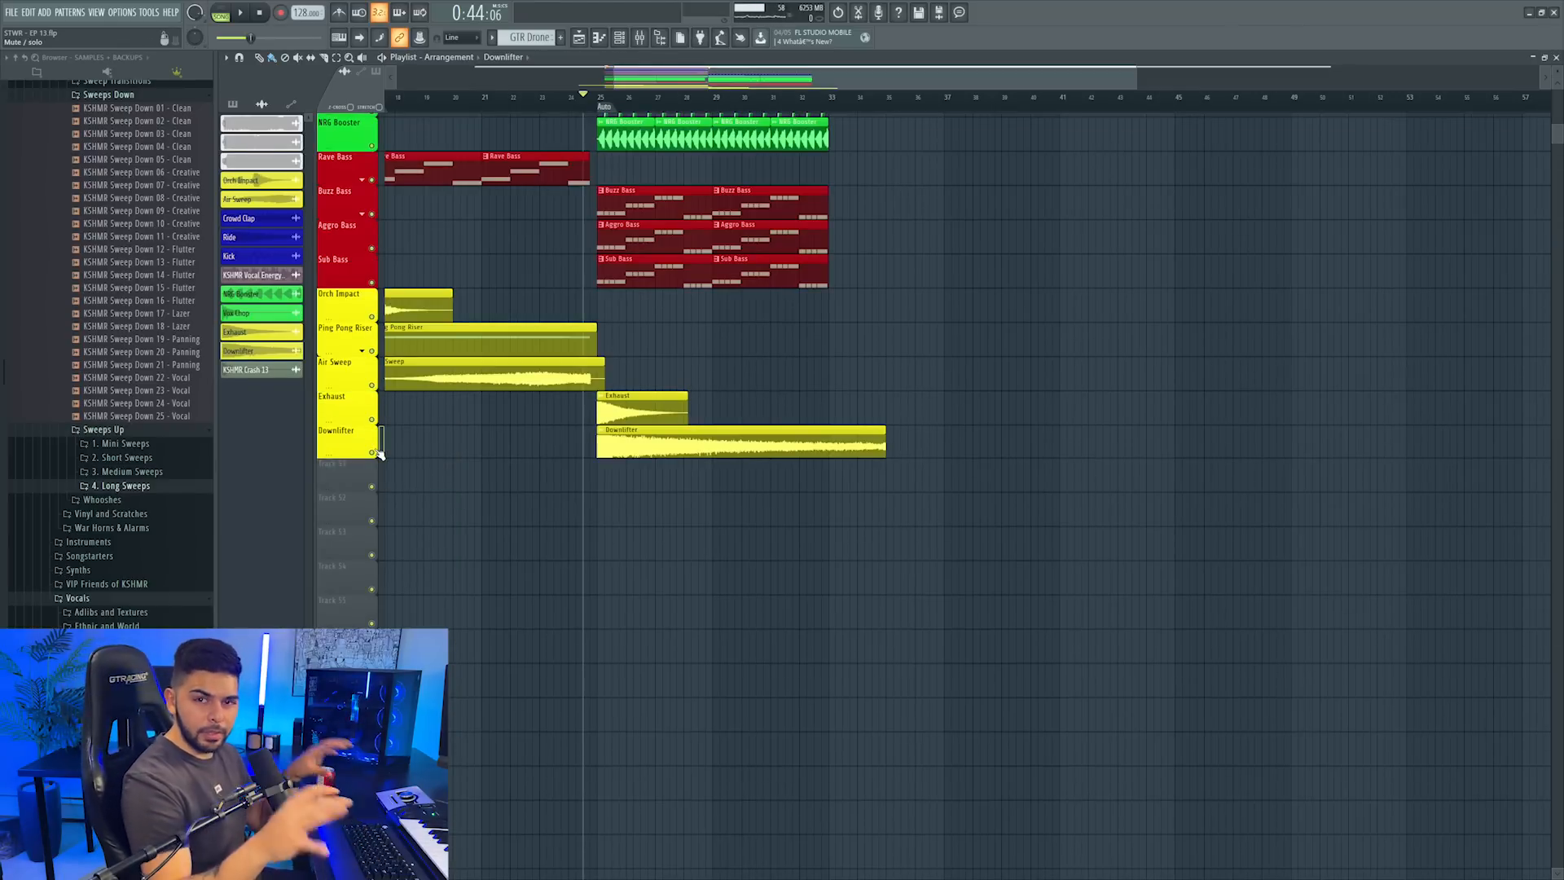
Rename the KSHMR Crash 13 playlist track as Crash and color it blue along with its clip
{"action": "scroll", "coordinate": [378, 454], "scroll_direction": "up", "scroll_amount": 15}
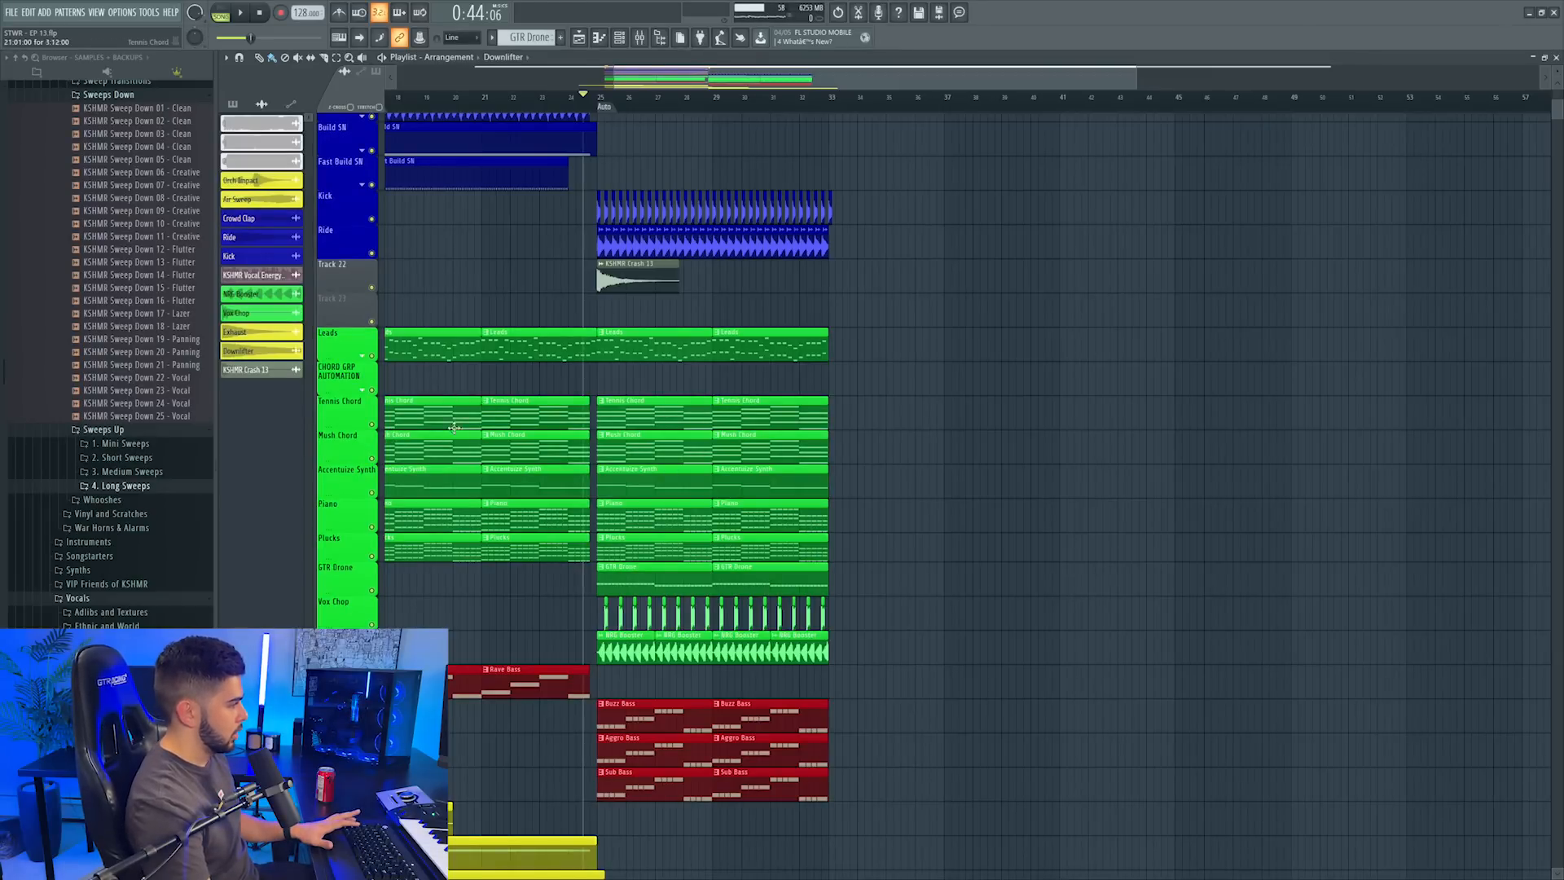
{"action": "scroll", "coordinate": [621, 349], "scroll_direction": "up", "scroll_amount": 3}
{"action": "right_click", "coordinate": [341, 363]}
{"action": "left_click", "coordinate": [361, 369]}
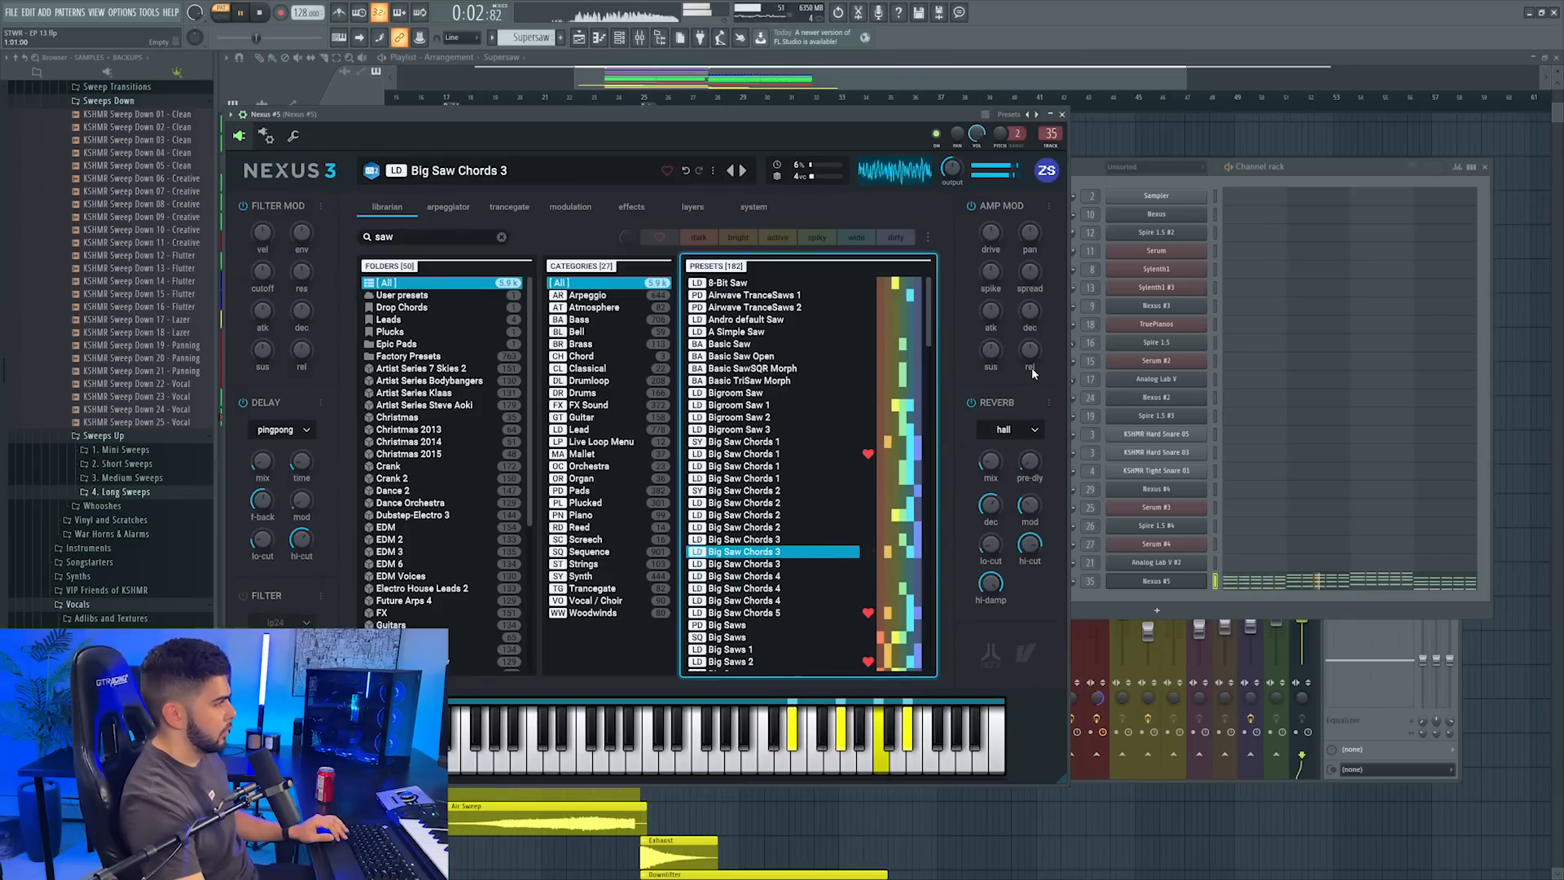
Set the amp release of the Big Saw Chords 3 preset in Nexus to +19 during playback and close the plugin
{"action": "mouse_move", "coordinate": [1027, 355]}
{"action": "left_click_drag", "start_coordinate": [1027, 359], "coordinate": [1026, 332]}
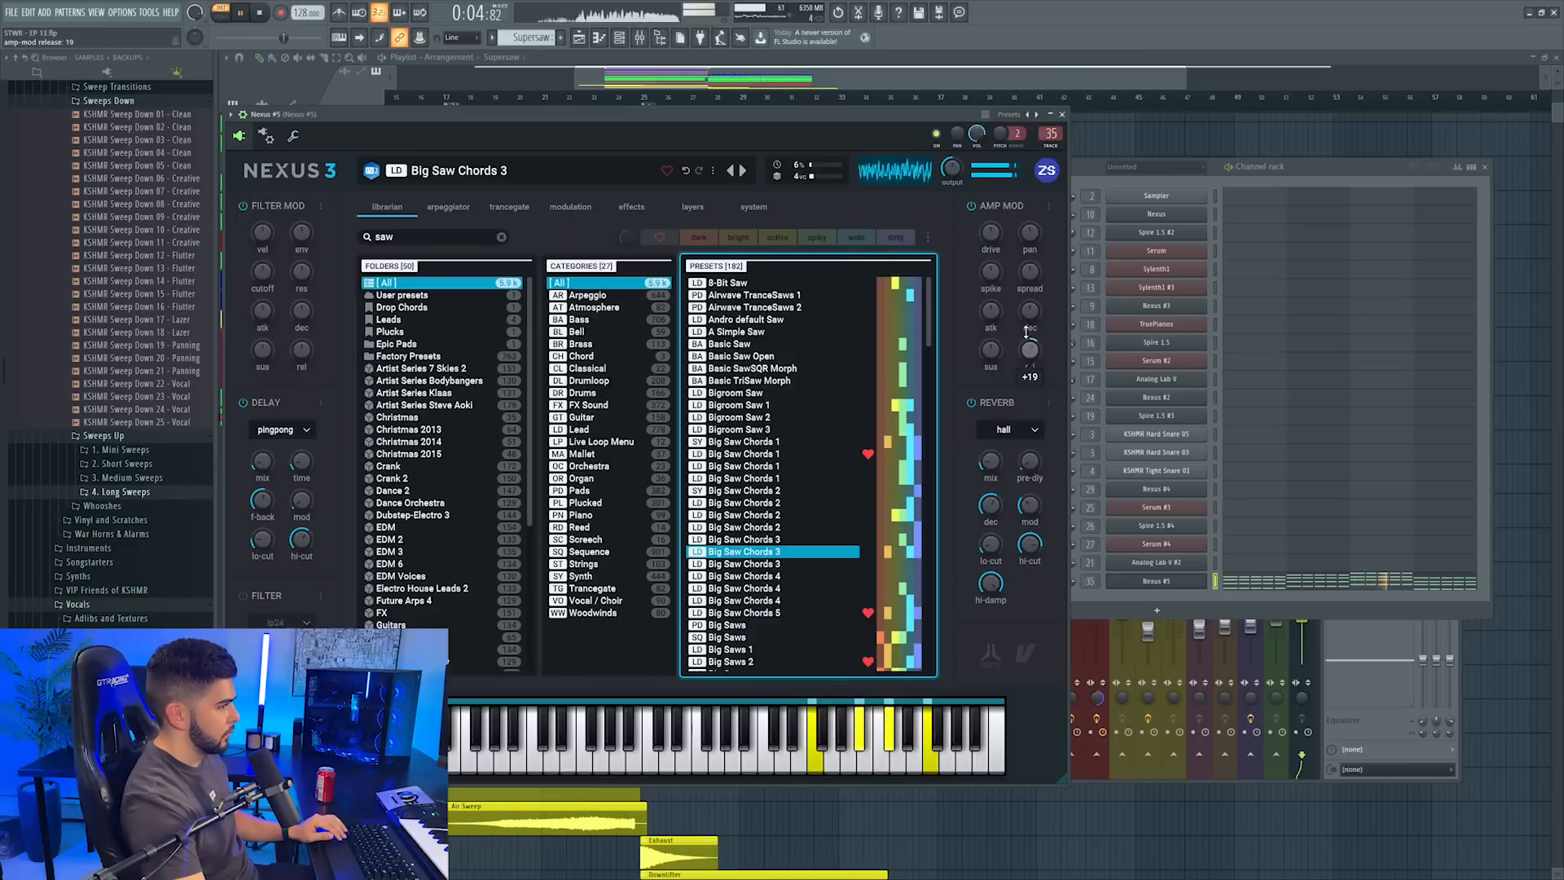
{"action": "left_click", "coordinate": [1061, 115]}
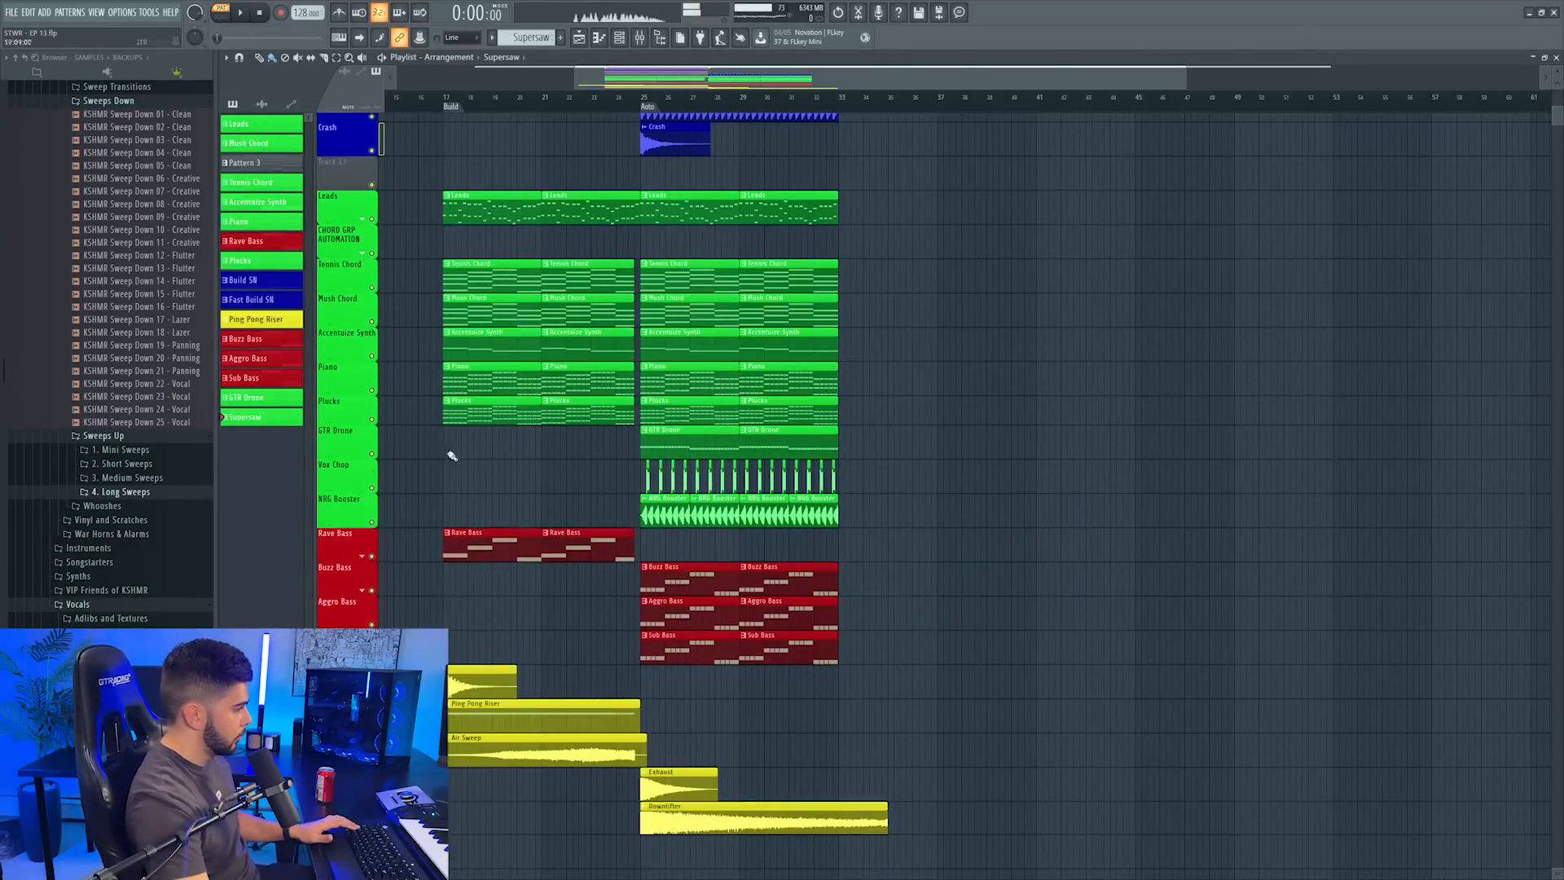
Trim the end of the Downlifter clip to bar 33 during playback
{"action": "left_click", "coordinate": [612, 98]}
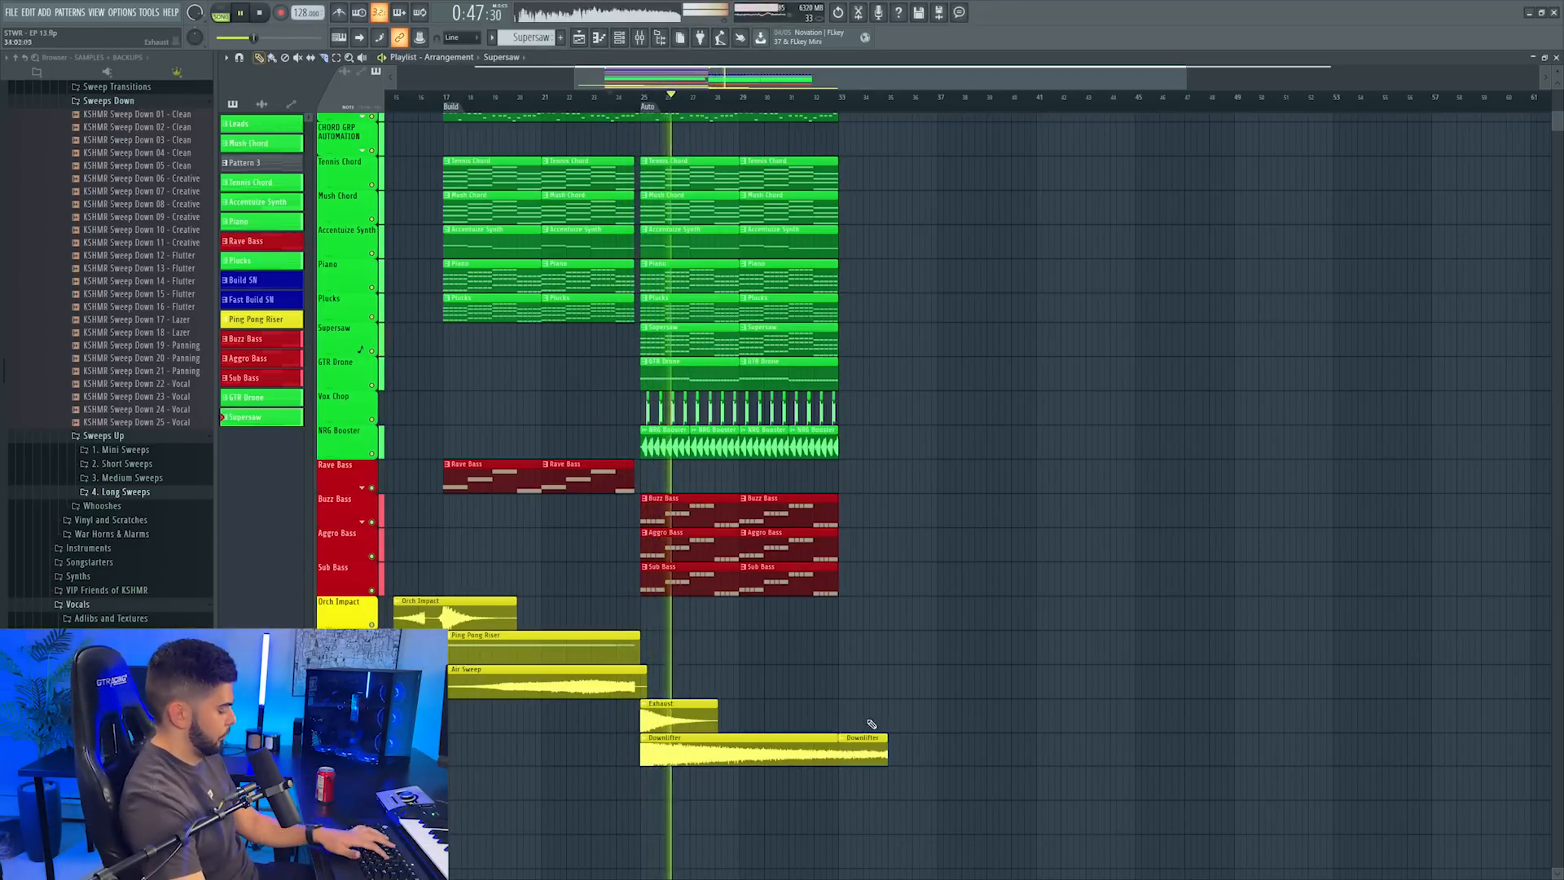
{"action": "left_click_drag", "start_coordinate": [880, 742], "coordinate": [839, 743]}
{"action": "scroll", "coordinate": [770, 637], "scroll_direction": "up", "scroll_amount": 4}
{"action": "scroll", "coordinate": [809, 106], "scroll_direction": "left", "scroll_amount": 3}
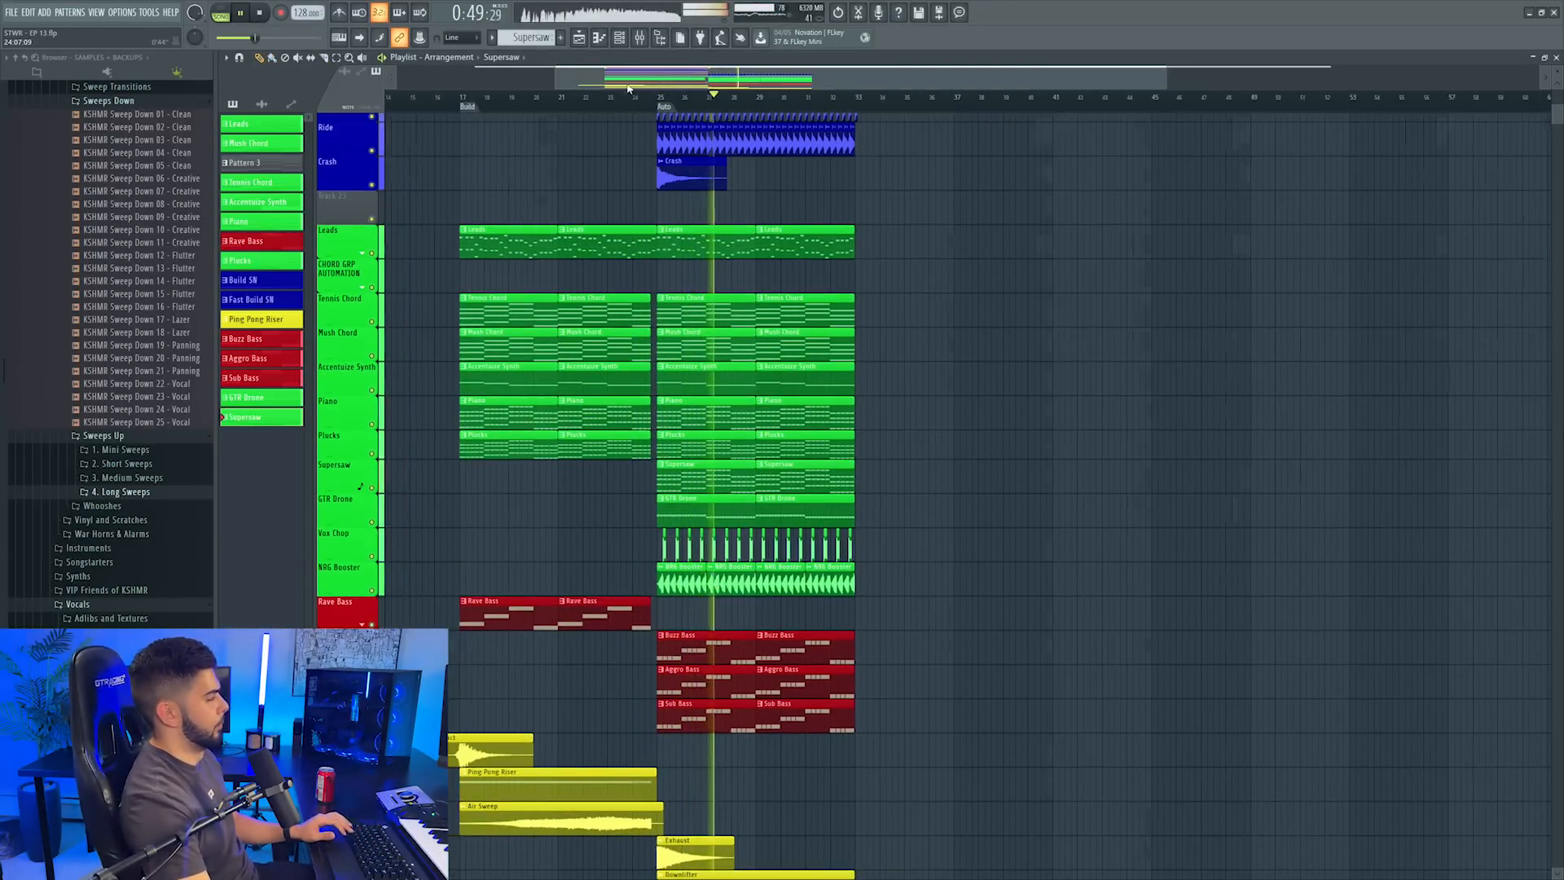
{"action": "scroll", "coordinate": [815, 244], "scroll_direction": "up", "scroll_amount": 3}
{"action": "key", "text": "F9"}
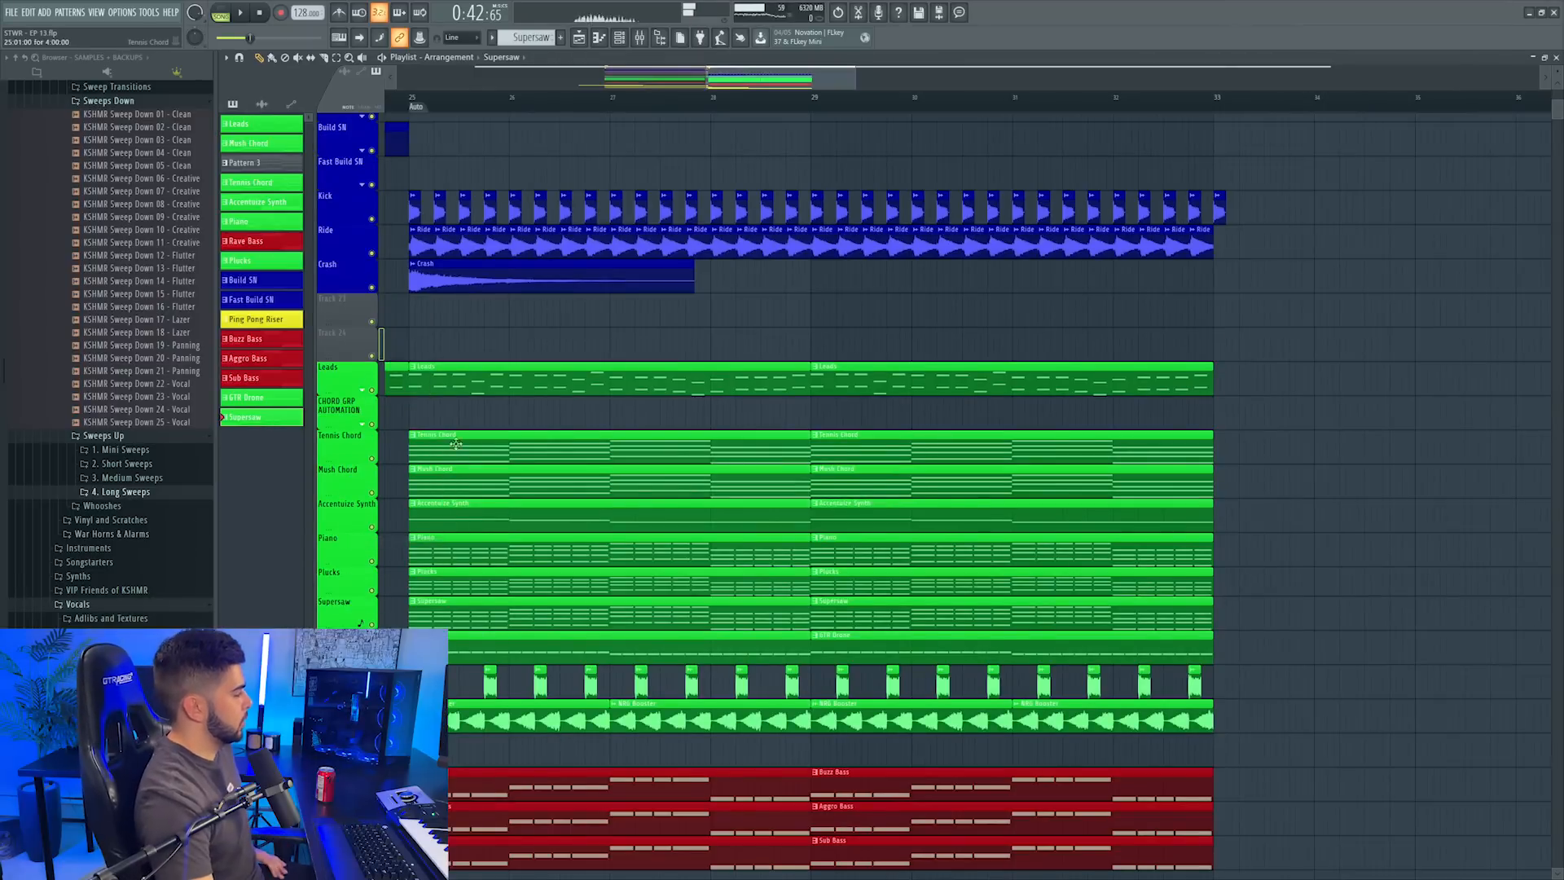
Find KSHMR Tom 07 (A#) among the Tom Individuals samples and place pairs of hits from bar 25 on a blue track named Tom
{"action": "scroll", "coordinate": [456, 444], "scroll_direction": "up", "scroll_amount": 2}
{"action": "scroll", "coordinate": [154, 464], "scroll_direction": "up", "scroll_amount": 8}
{"action": "scroll", "coordinate": [557, 92], "scroll_direction": "right", "scroll_amount": 1}
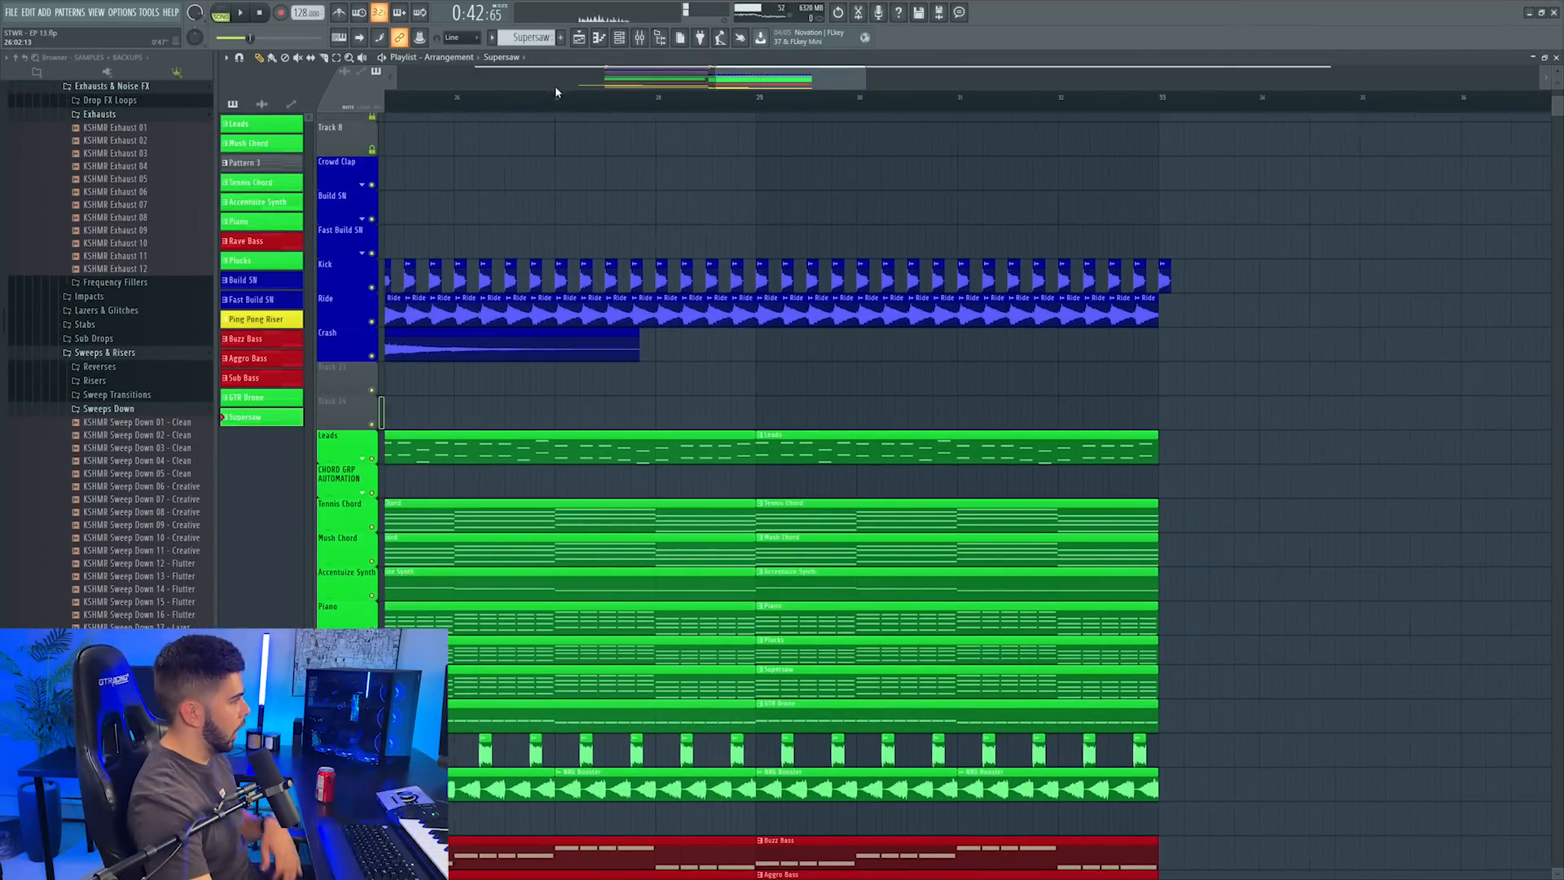
{"action": "scroll", "coordinate": [656, 76], "scroll_direction": "left", "scroll_amount": 1}
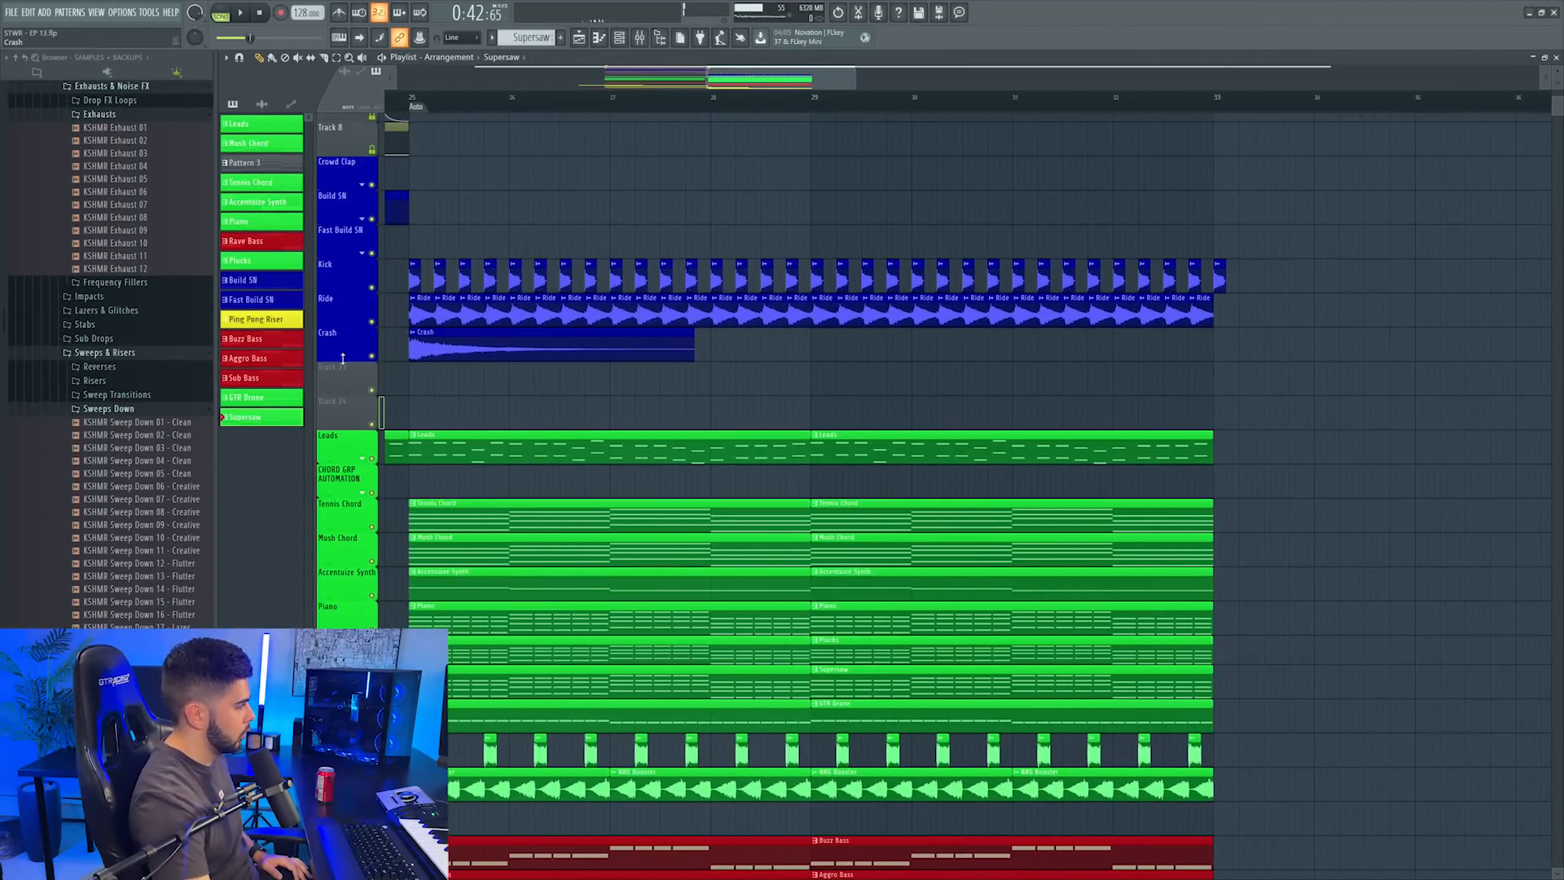
{"action": "scroll", "coordinate": [149, 359], "scroll_direction": "up", "scroll_amount": 10}
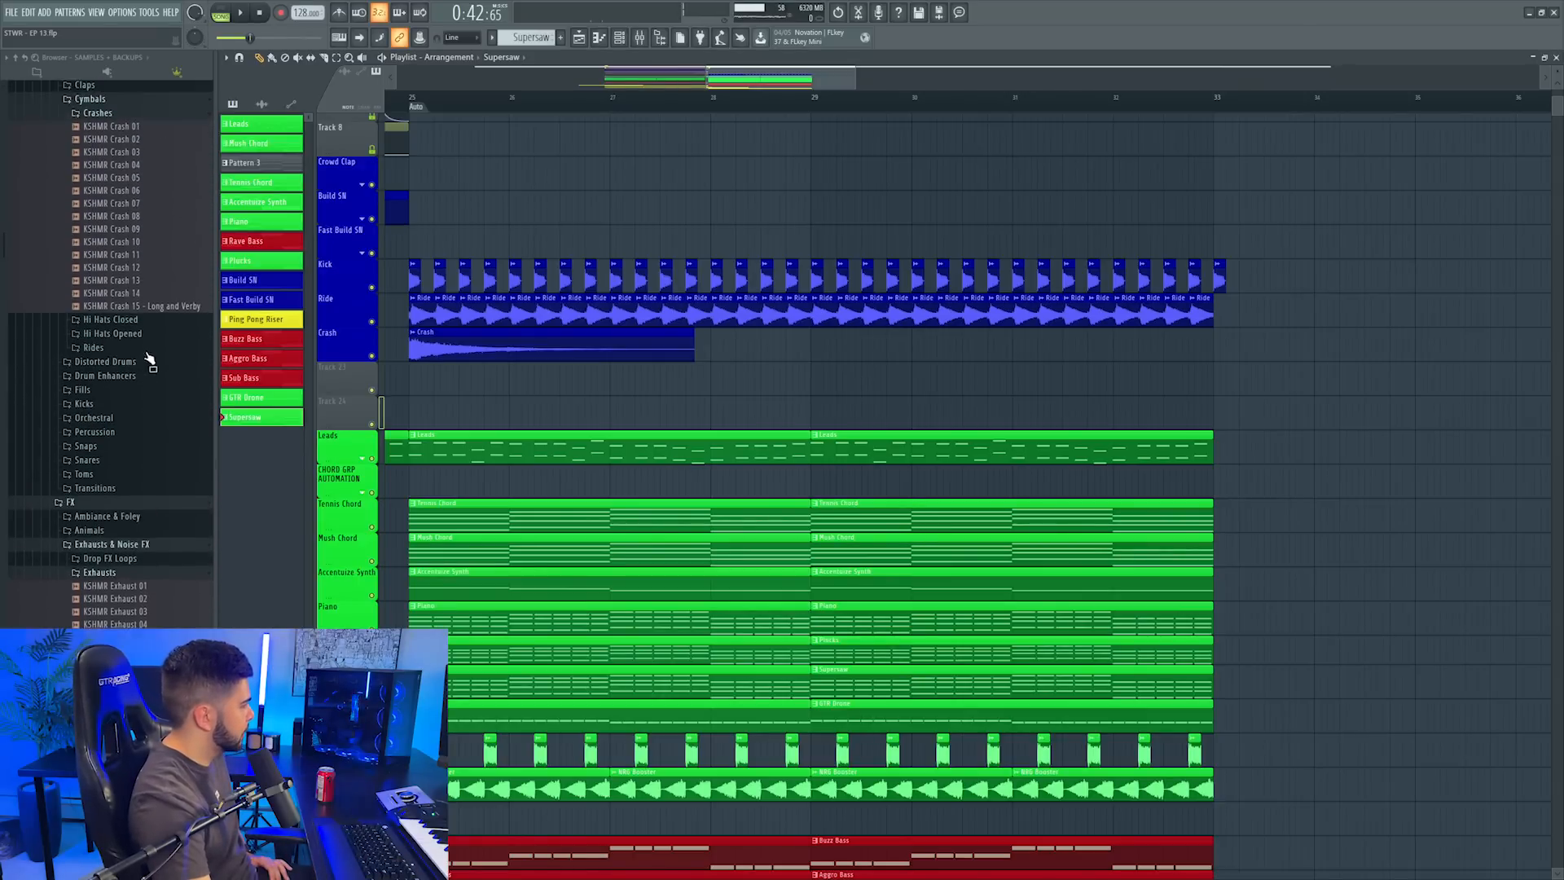
{"action": "left_click", "coordinate": [84, 473]}
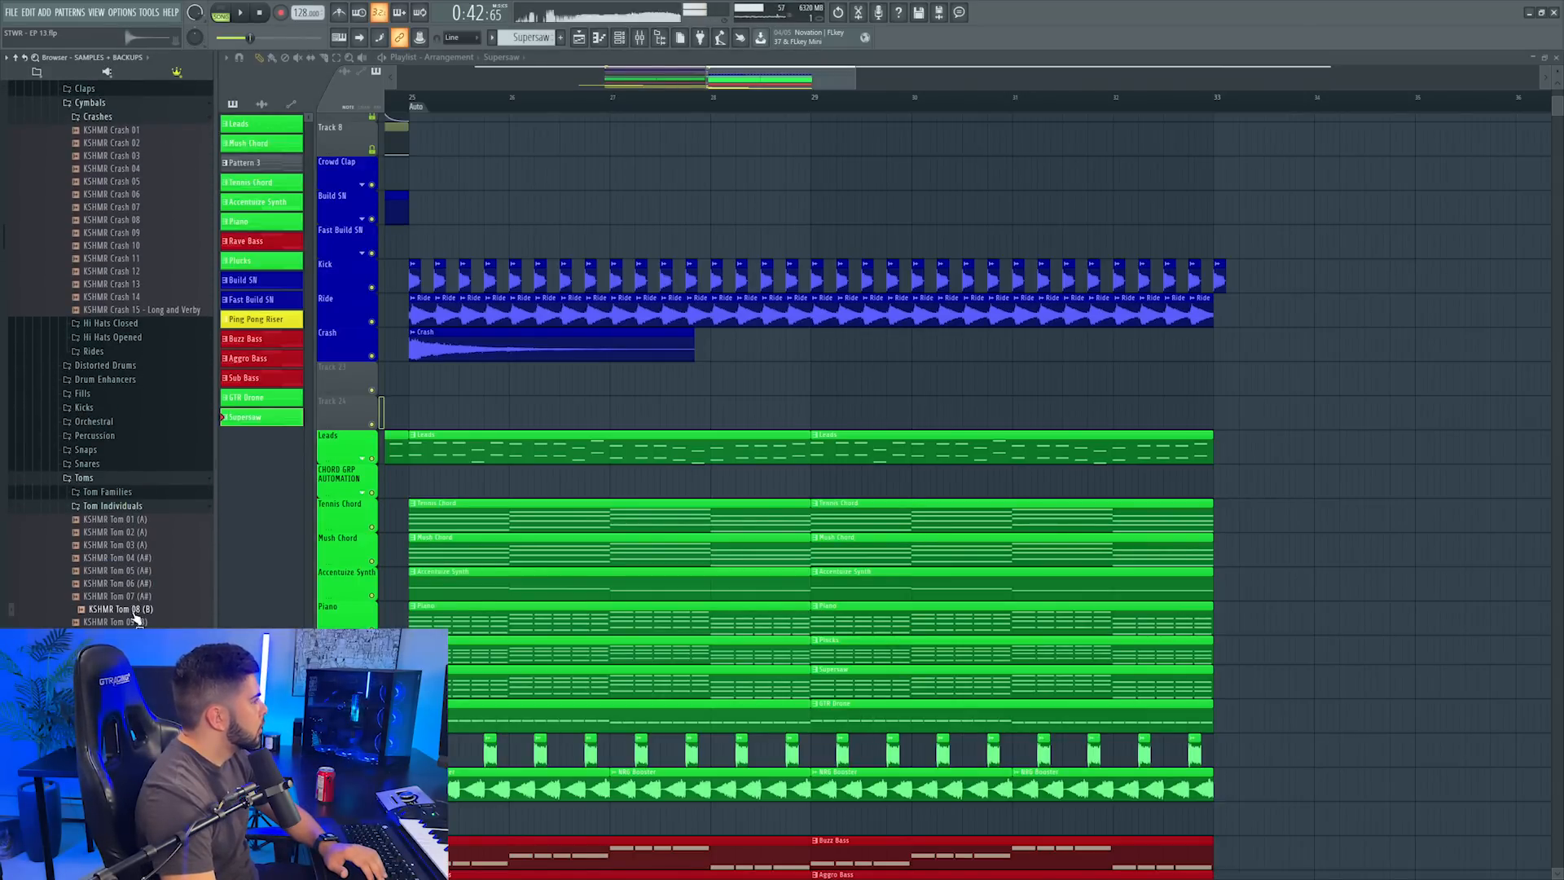
{"action": "scroll", "coordinate": [137, 621], "scroll_direction": "down", "scroll_amount": 5}
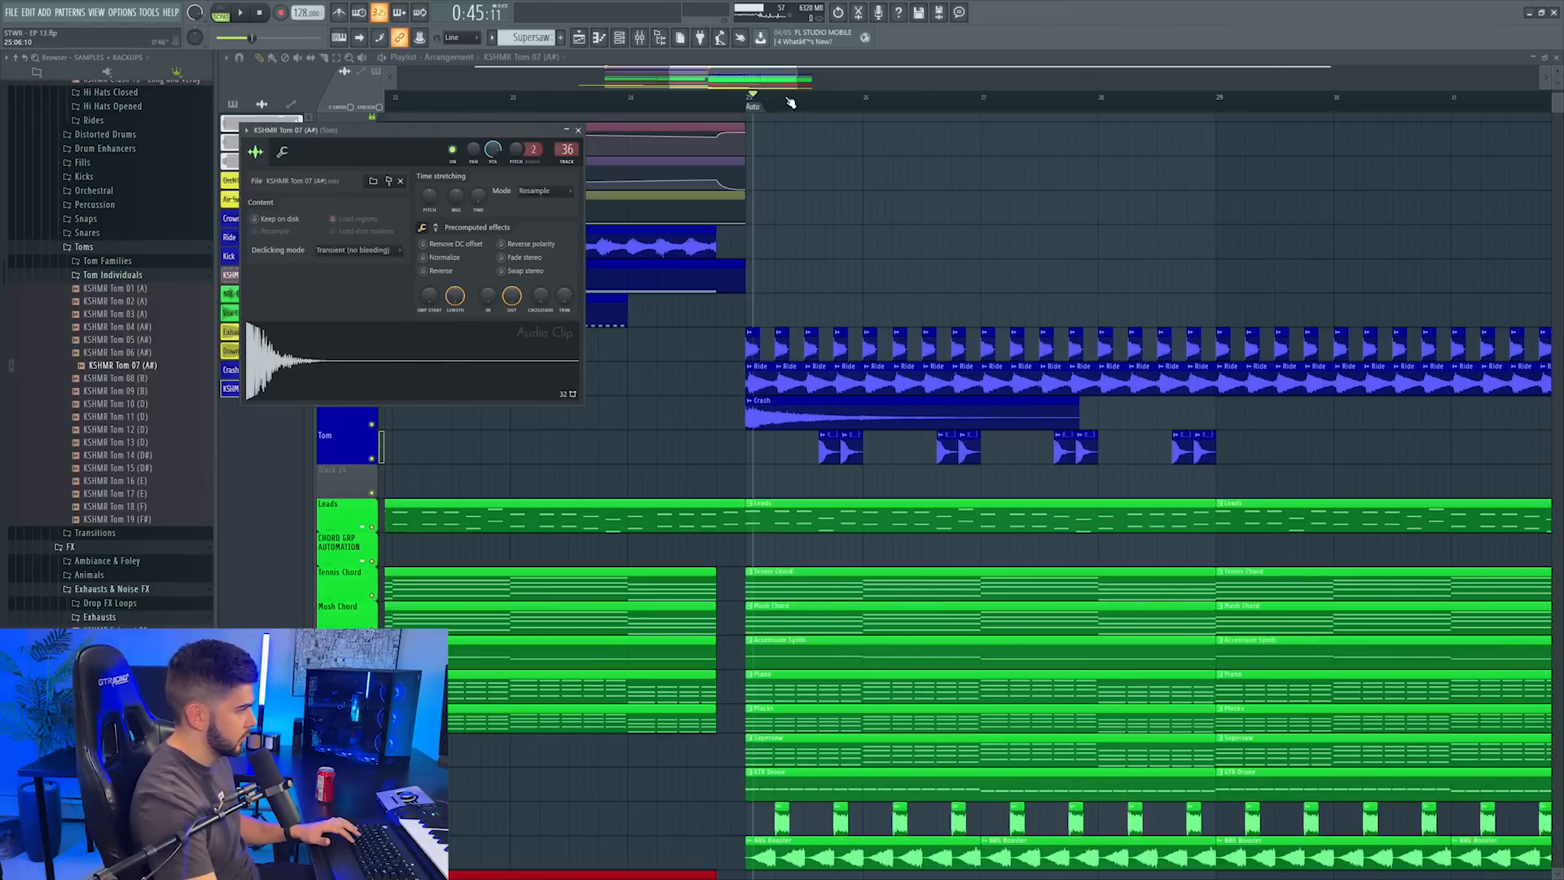
Play the drop with the tom hits, lower the Tom mixer channel, and remove the last hit of the fourth tom pair
{"action": "key", "text": "space"}
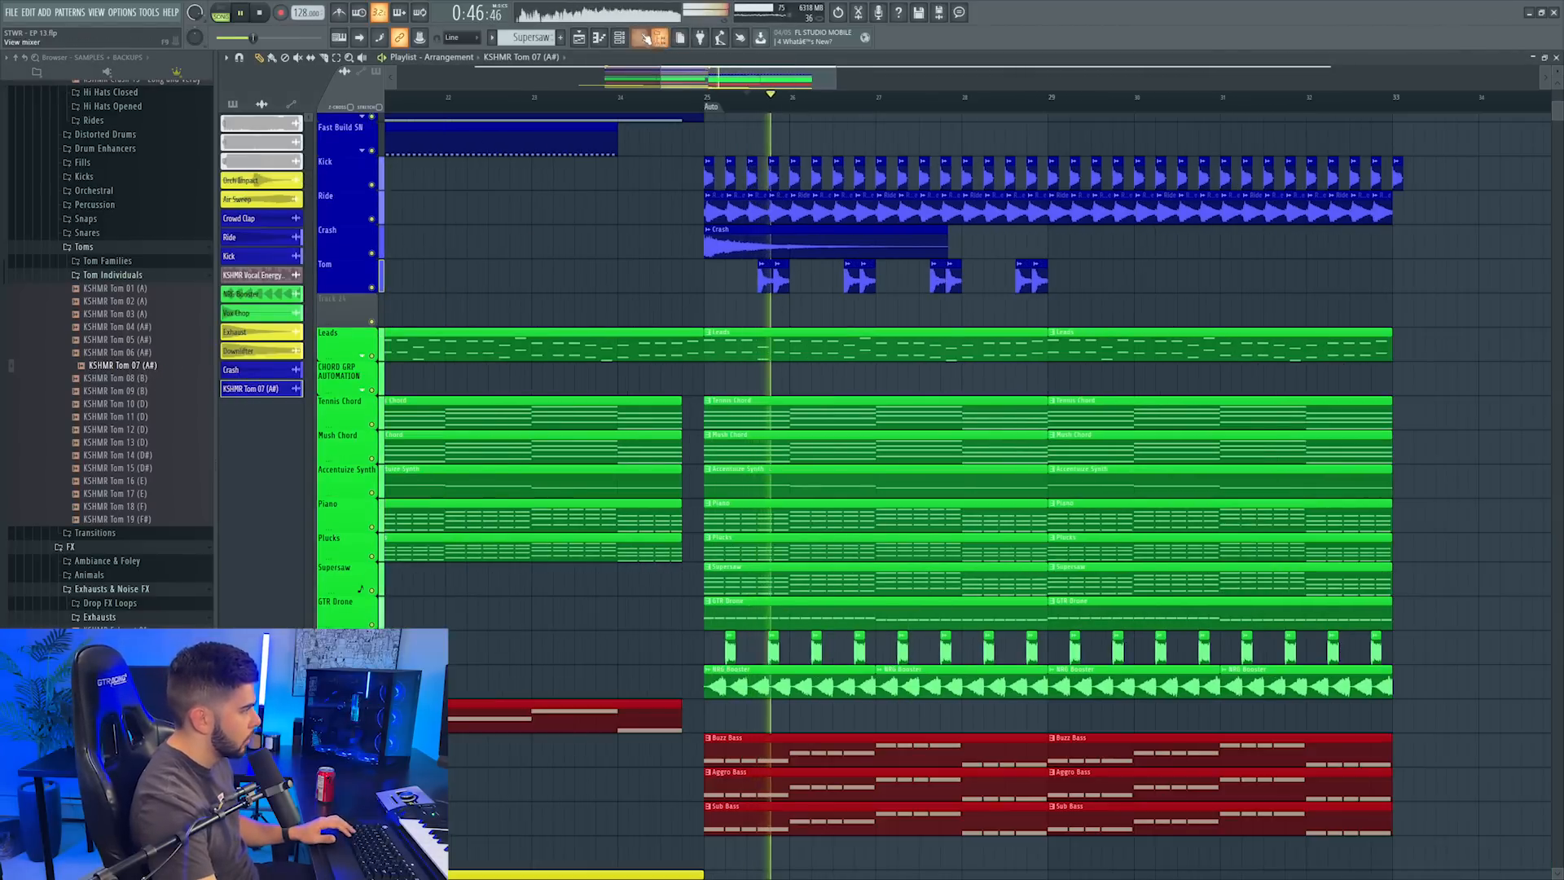
{"action": "key", "text": "F9"}
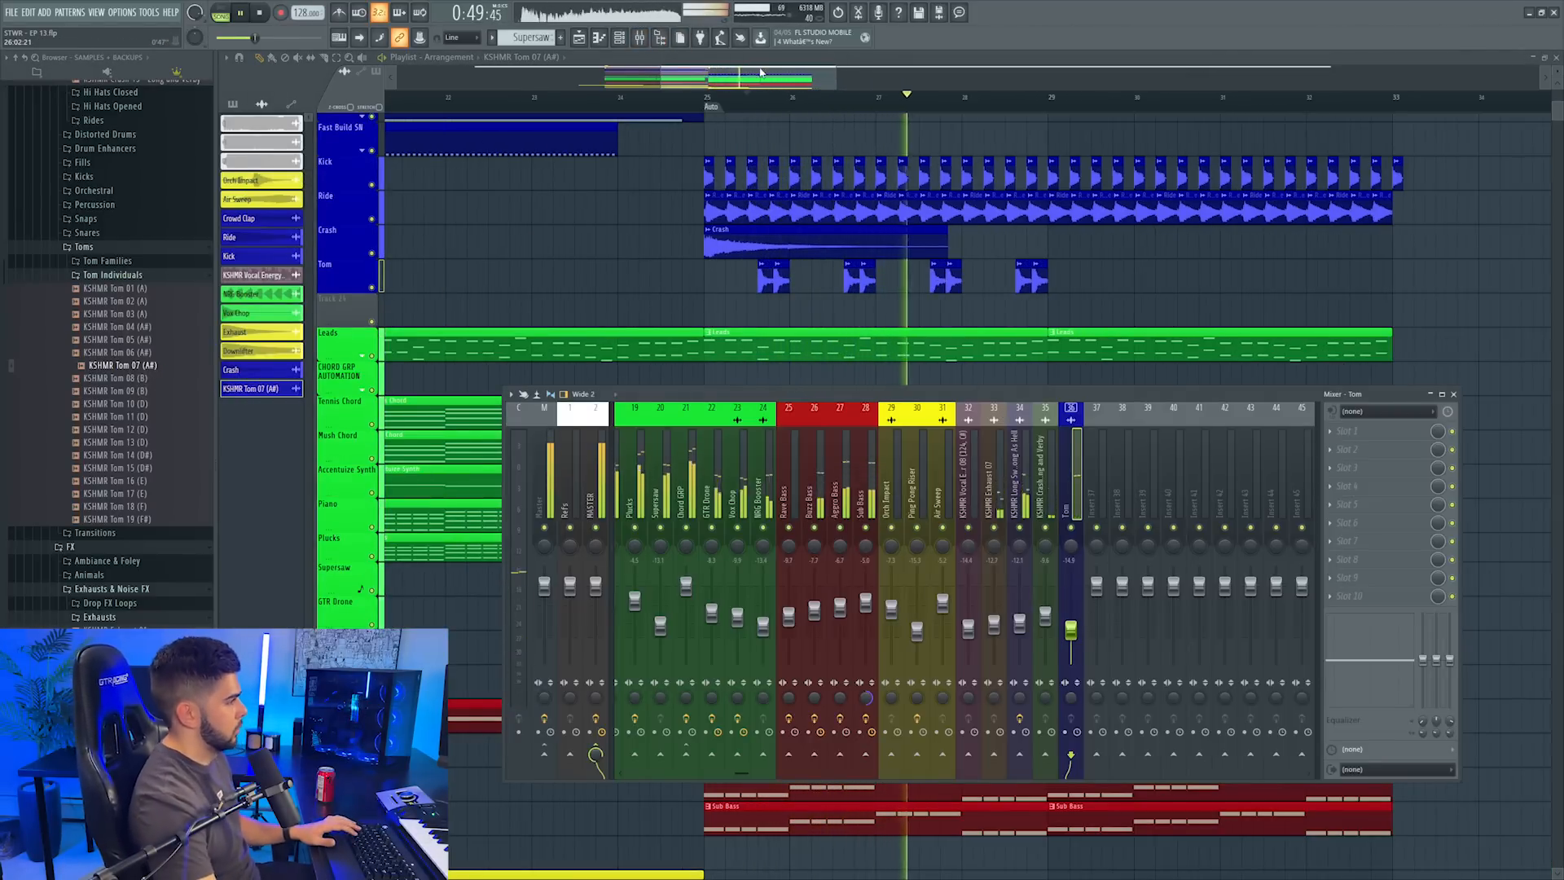
{"action": "key", "text": "F9"}
{"action": "scroll", "coordinate": [1019, 245], "scroll_direction": "up", "scroll_amount": 2}
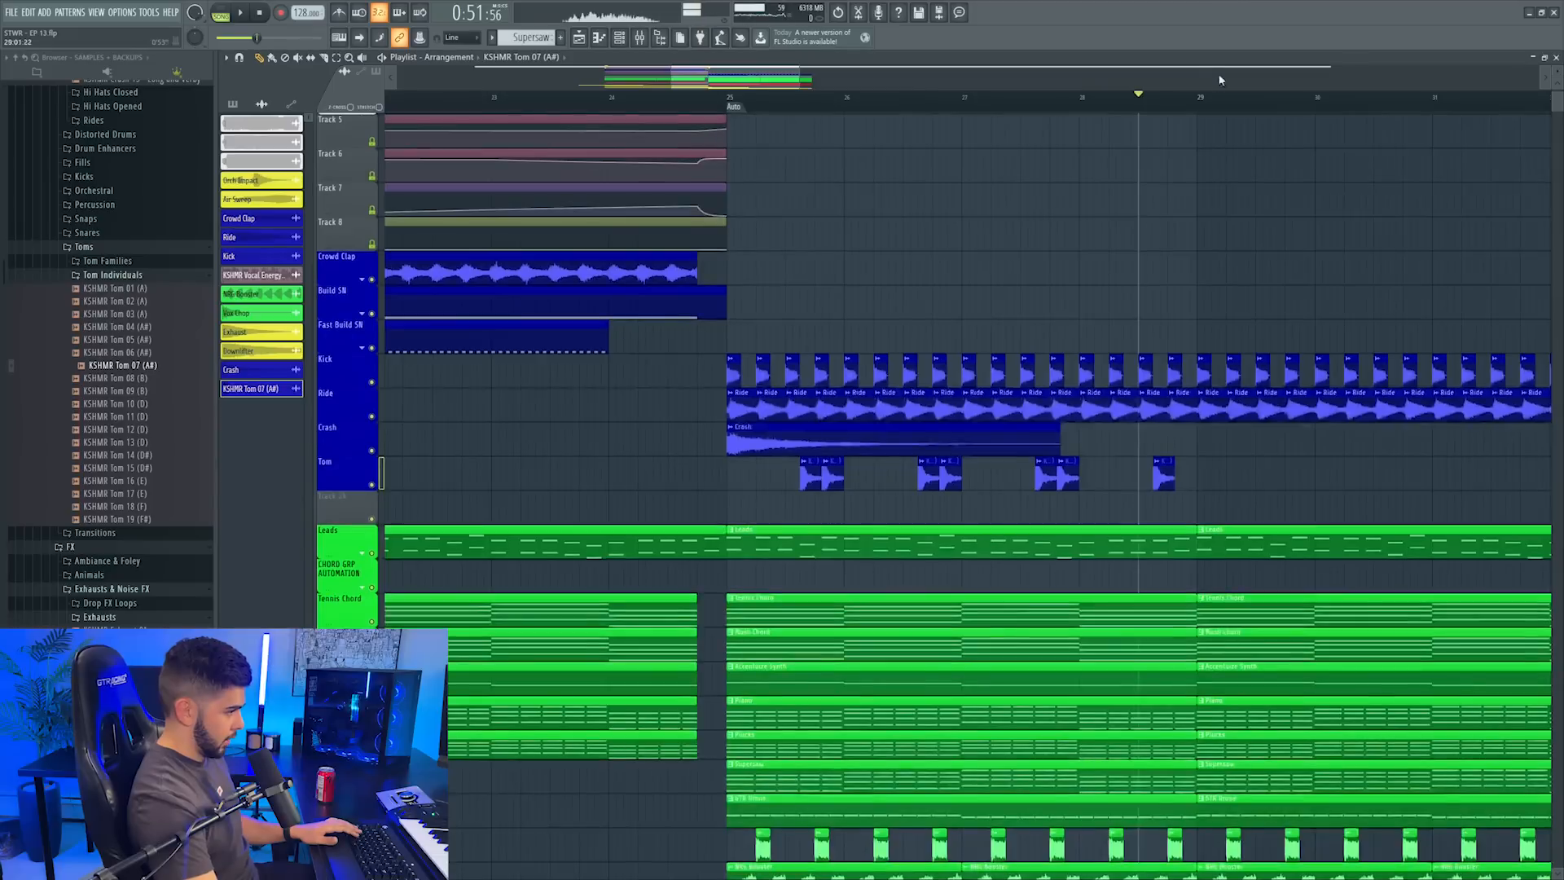
Find the Ryos Knight Big Snares Battlefield One Two sample and place it on Track 24, leading up to bar 29
{"action": "scroll", "coordinate": [1224, 111], "scroll_direction": "up", "scroll_amount": 4}
{"action": "scroll", "coordinate": [1161, 407], "scroll_direction": "up", "scroll_amount": 1}
{"action": "scroll", "coordinate": [1148, 462], "scroll_direction": "down", "scroll_amount": 2}
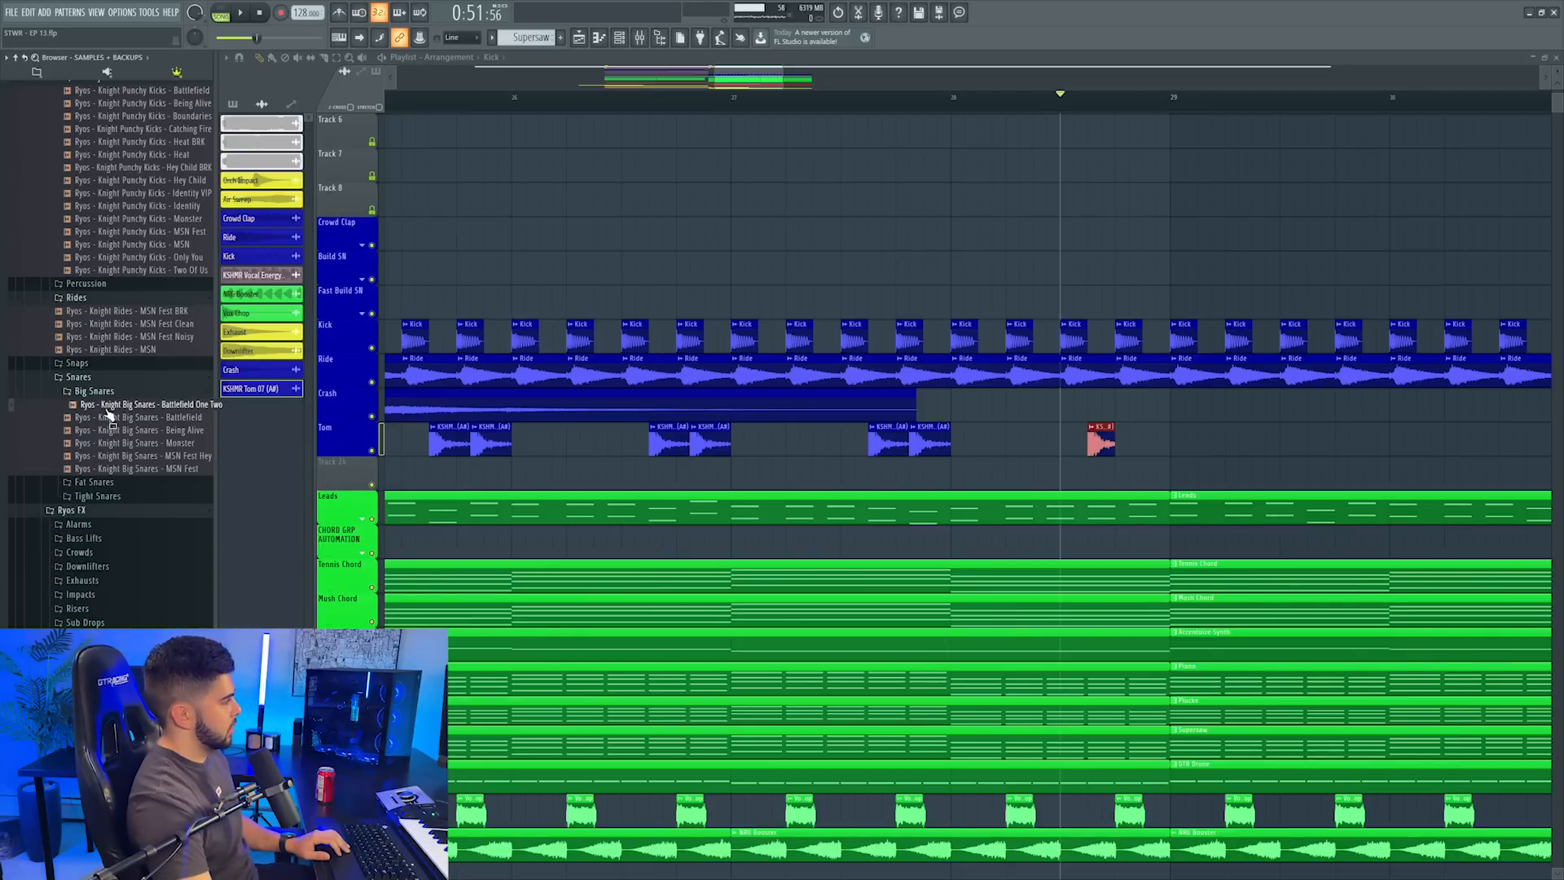
{"action": "left_click_drag", "start_coordinate": [1034, 491], "coordinate": [1092, 470]}
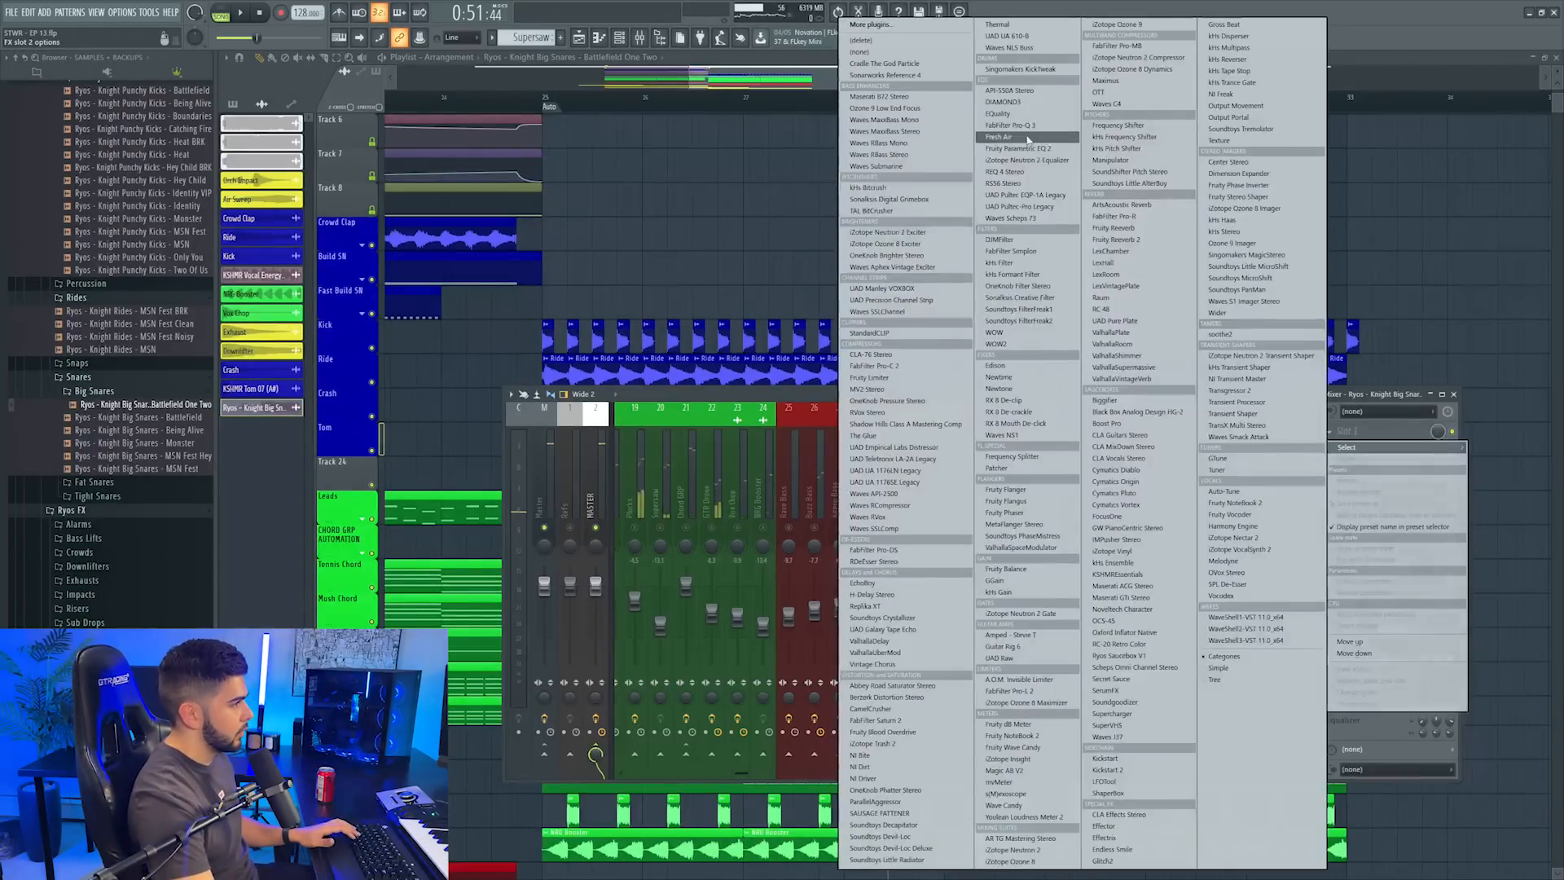
Add FabFilter Pro-Q 3 to the Battlefield One Two snare channel with a 12 dB/oct low cut at 191.5 Hz and play the section
{"action": "left_click", "coordinate": [1014, 125]}
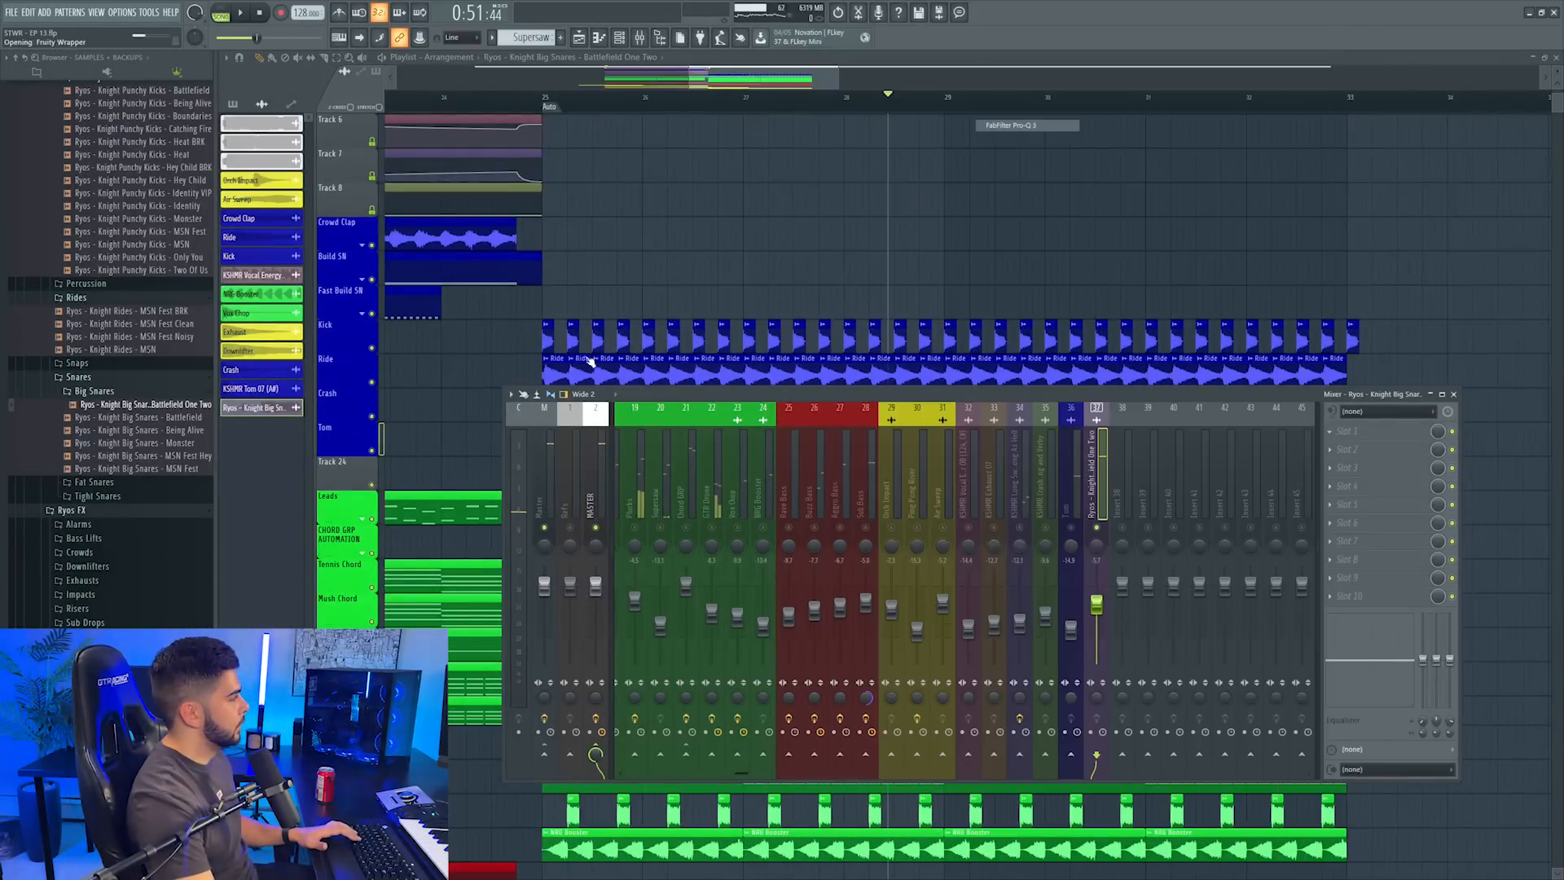
{"action": "key", "text": "space"}
{"action": "left_click_drag", "start_coordinate": [628, 359], "coordinate": [556, 357]}
{"action": "left_click", "coordinate": [504, 558]}
{"action": "left_click", "coordinate": [505, 465]}
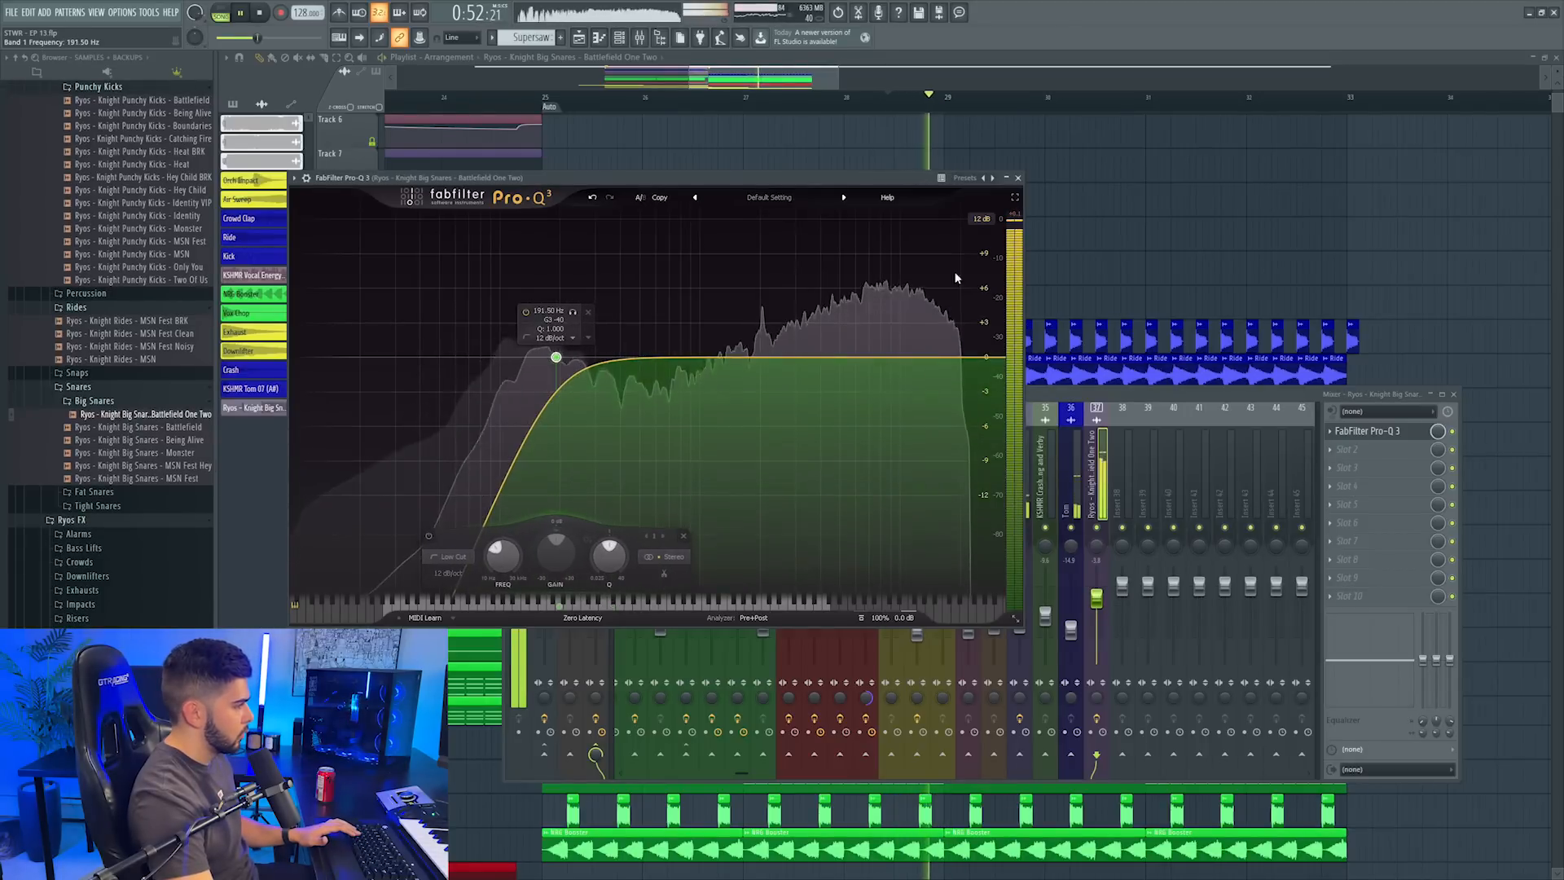
{"action": "left_click", "coordinate": [1021, 179]}
{"action": "left_click", "coordinate": [503, 103]}
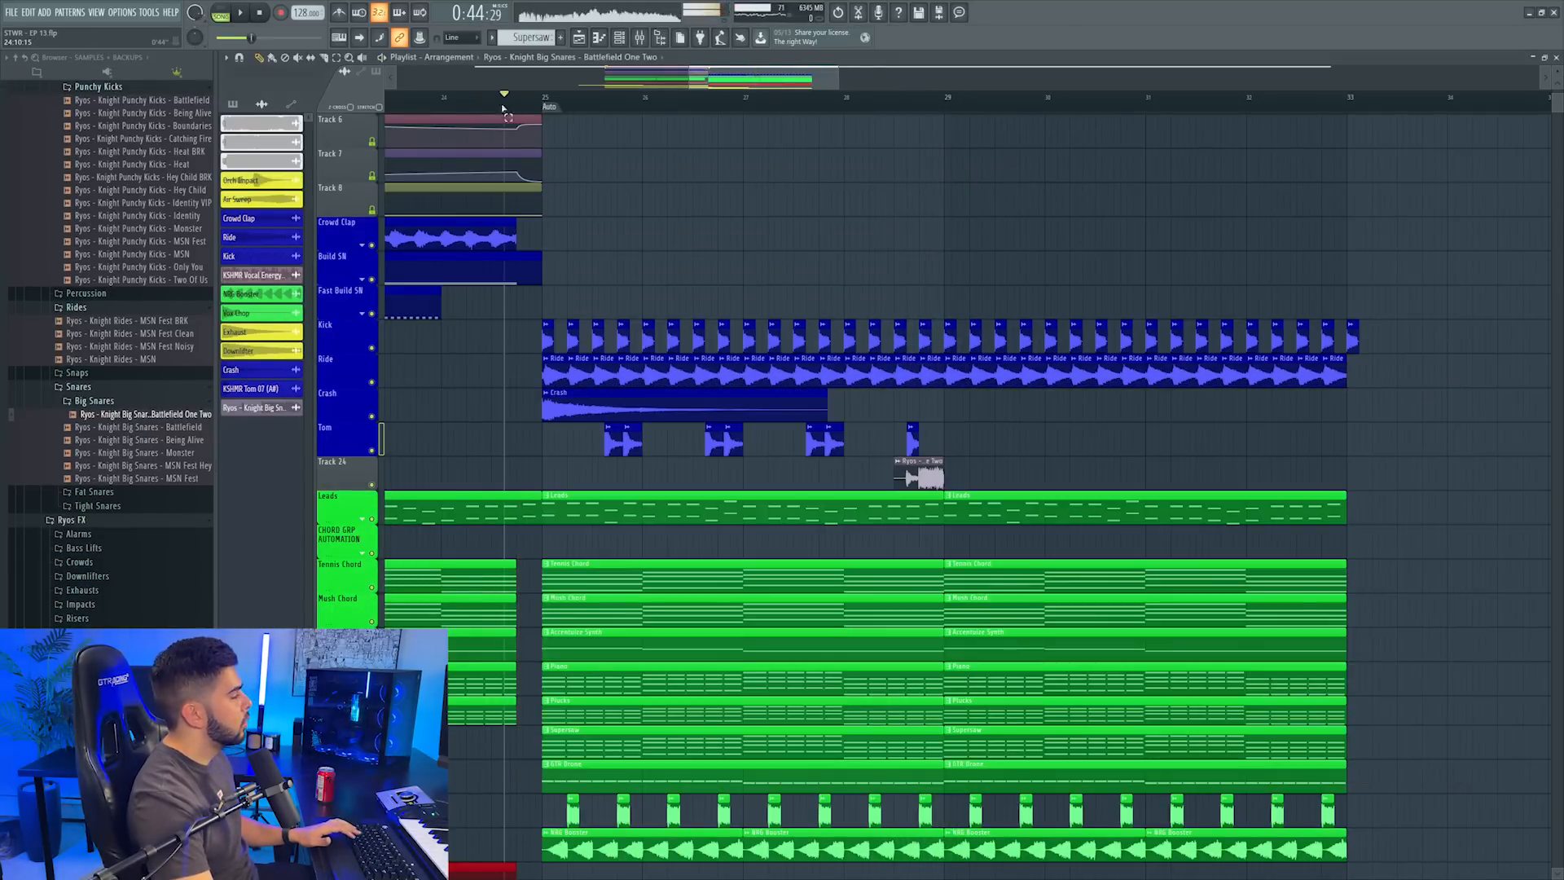
Try FabFilter Pro-Q 3 in the first effect slot of the Chord GRP channel
{"action": "scroll", "coordinate": [503, 108], "scroll_direction": "down", "scroll_amount": 3}
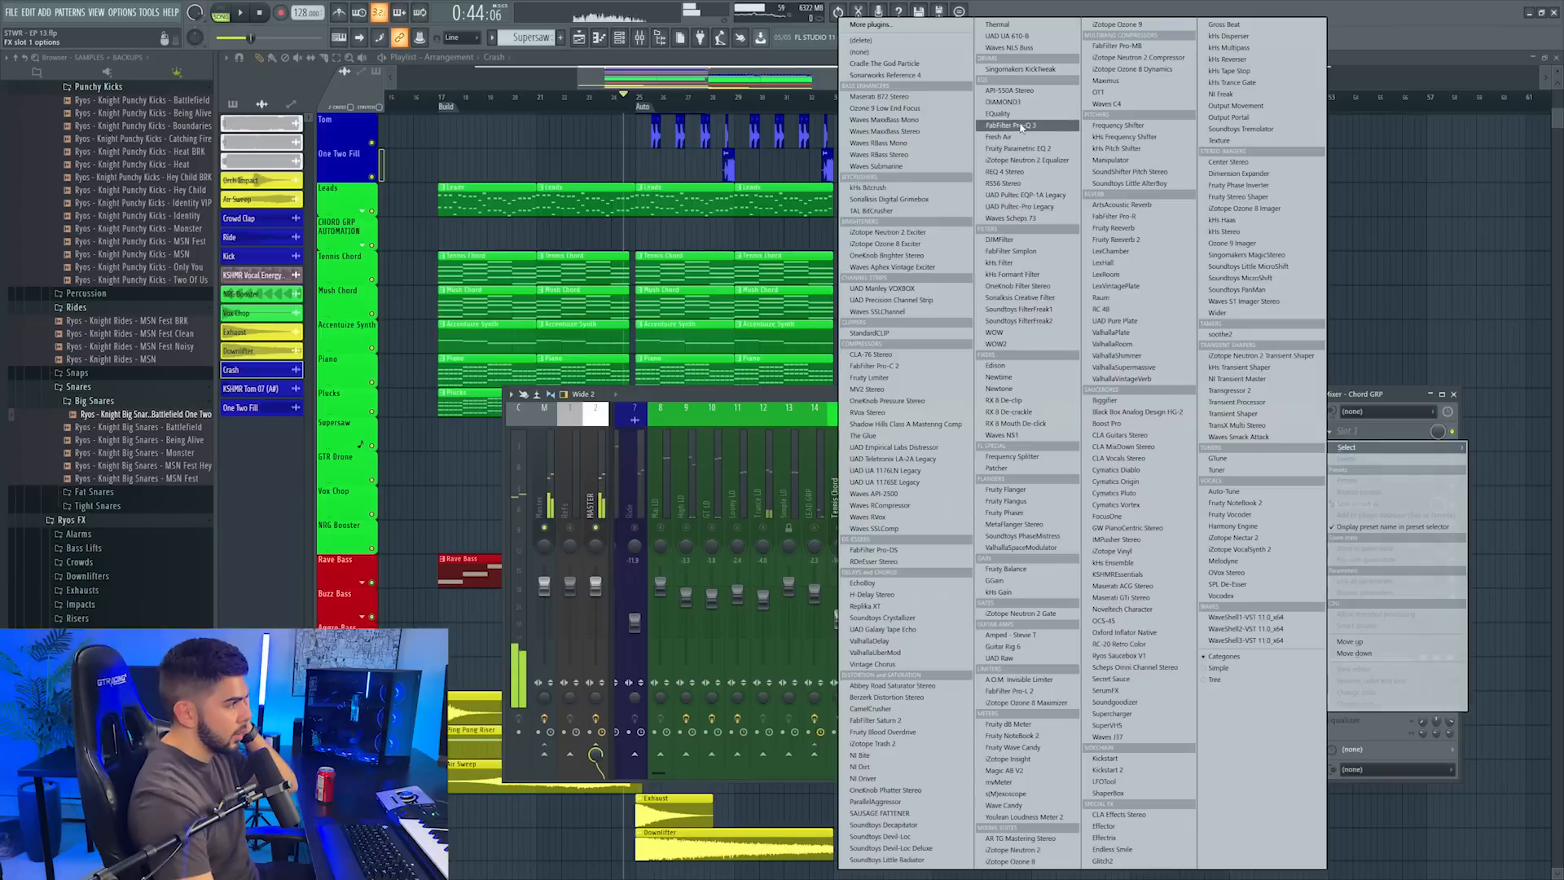
{"action": "left_click", "coordinate": [1025, 128]}
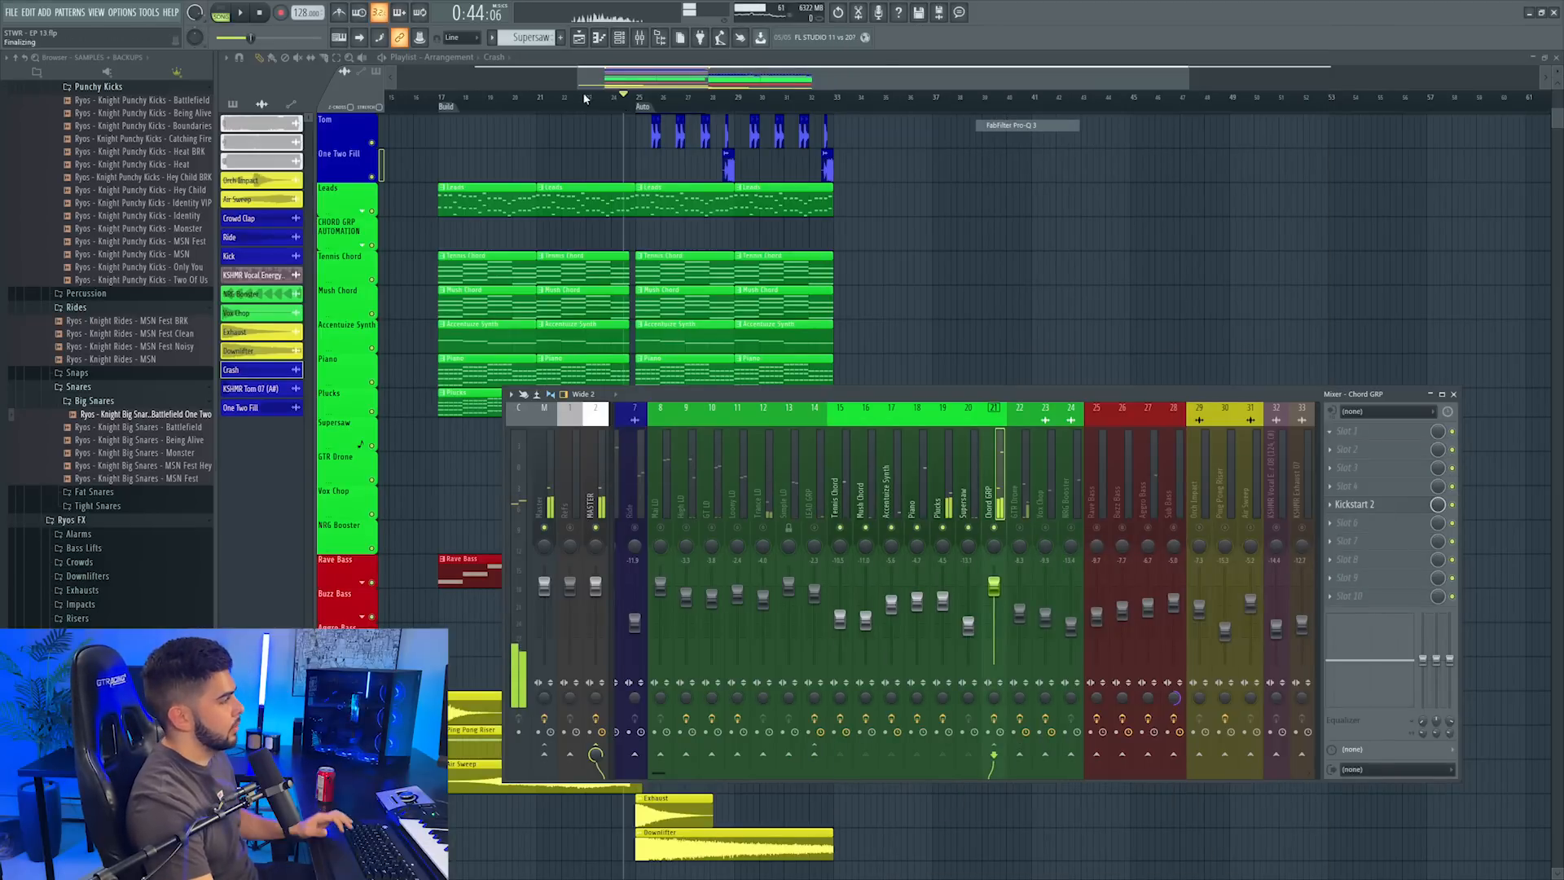
{"action": "left_click", "coordinate": [640, 101]}
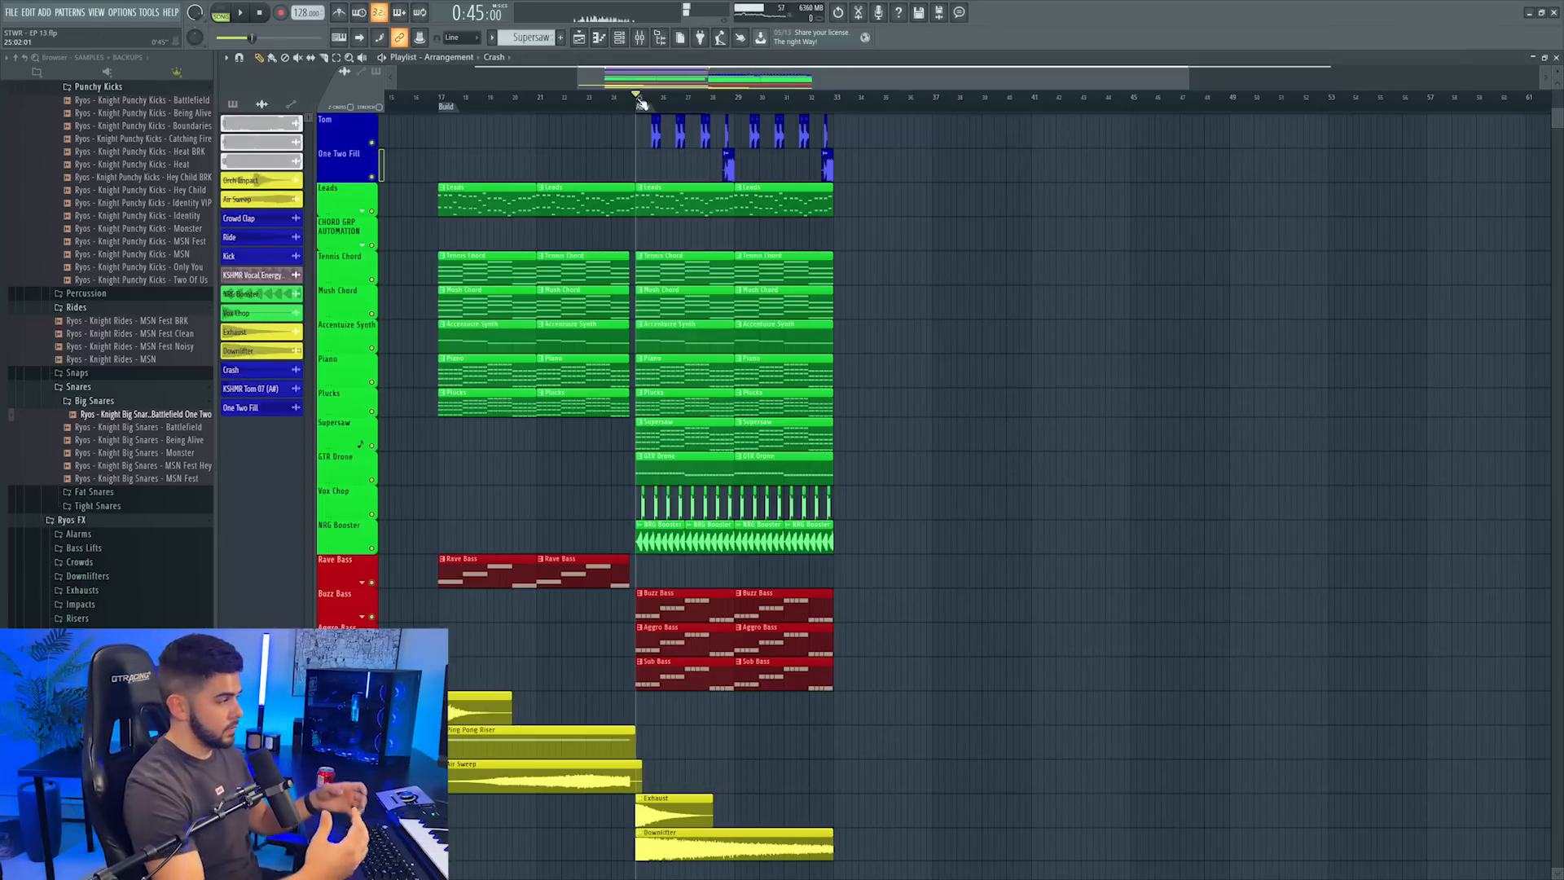
{"action": "key", "text": "F9"}
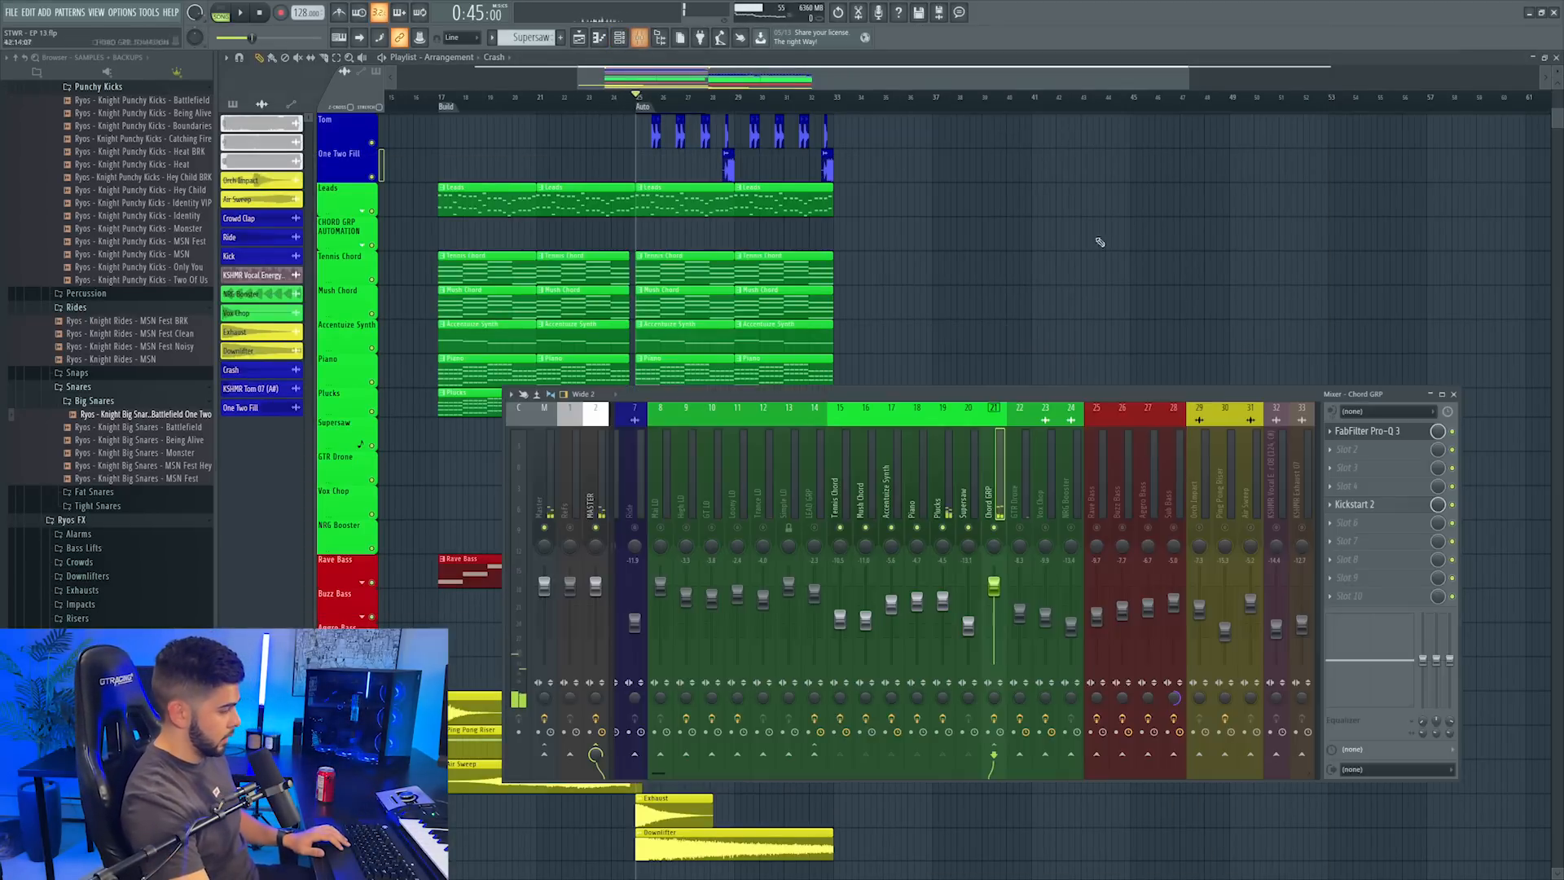
Replace FabFilter Pro-Q 3 on the Chord GRP channel with FabFilter Pro-MB and start playback from bar 25
{"action": "left_click", "coordinate": [1336, 432]}
{"action": "mouse_move", "coordinate": [1347, 448]}
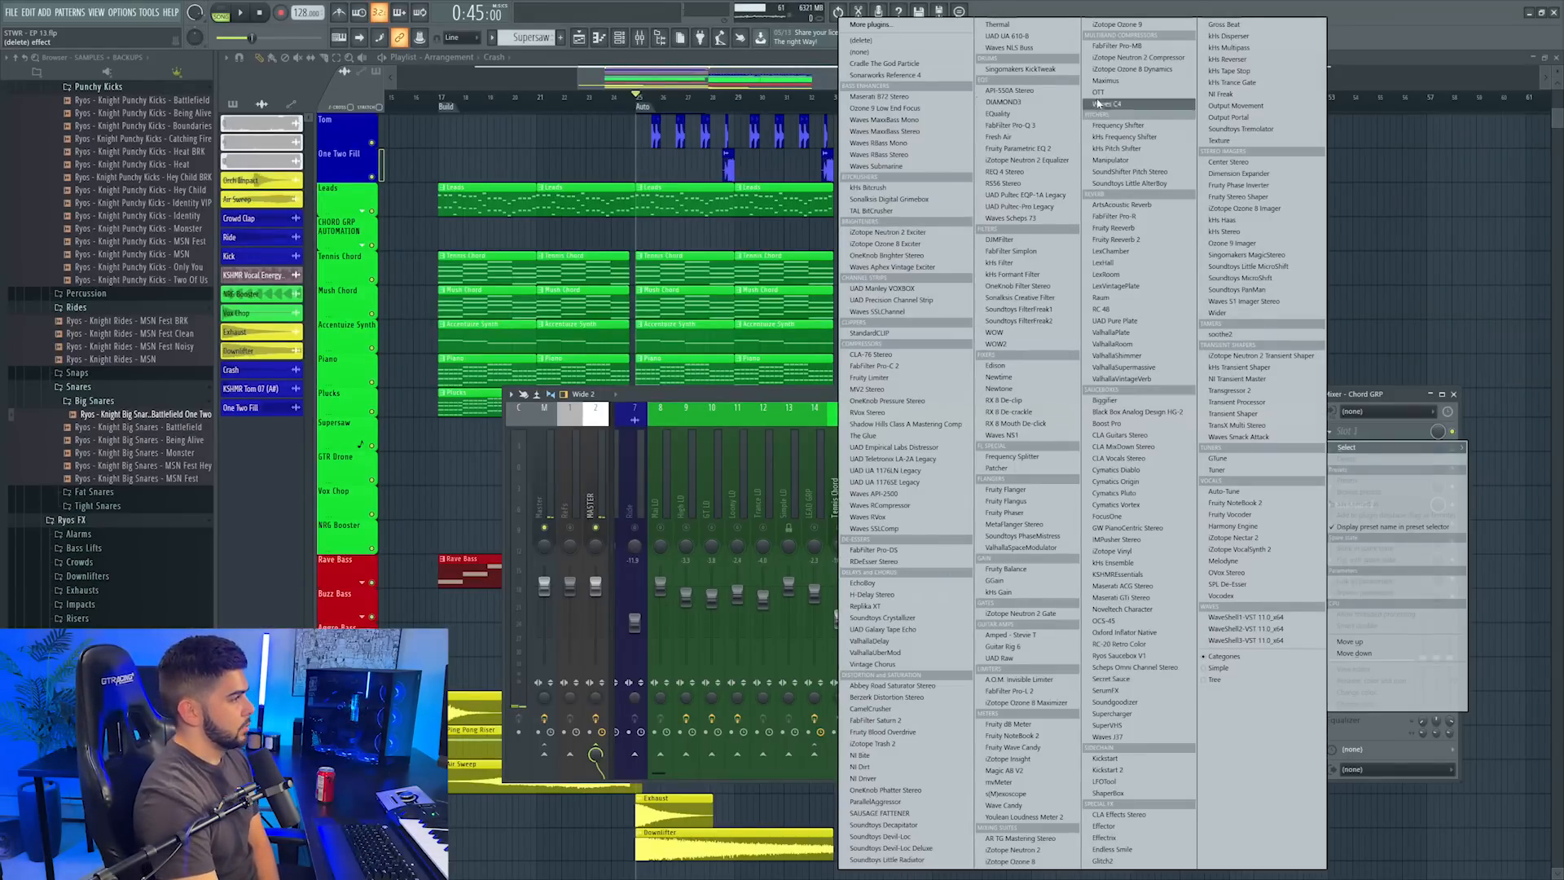
{"action": "left_click", "coordinate": [1144, 47]}
{"action": "key", "text": "space"}
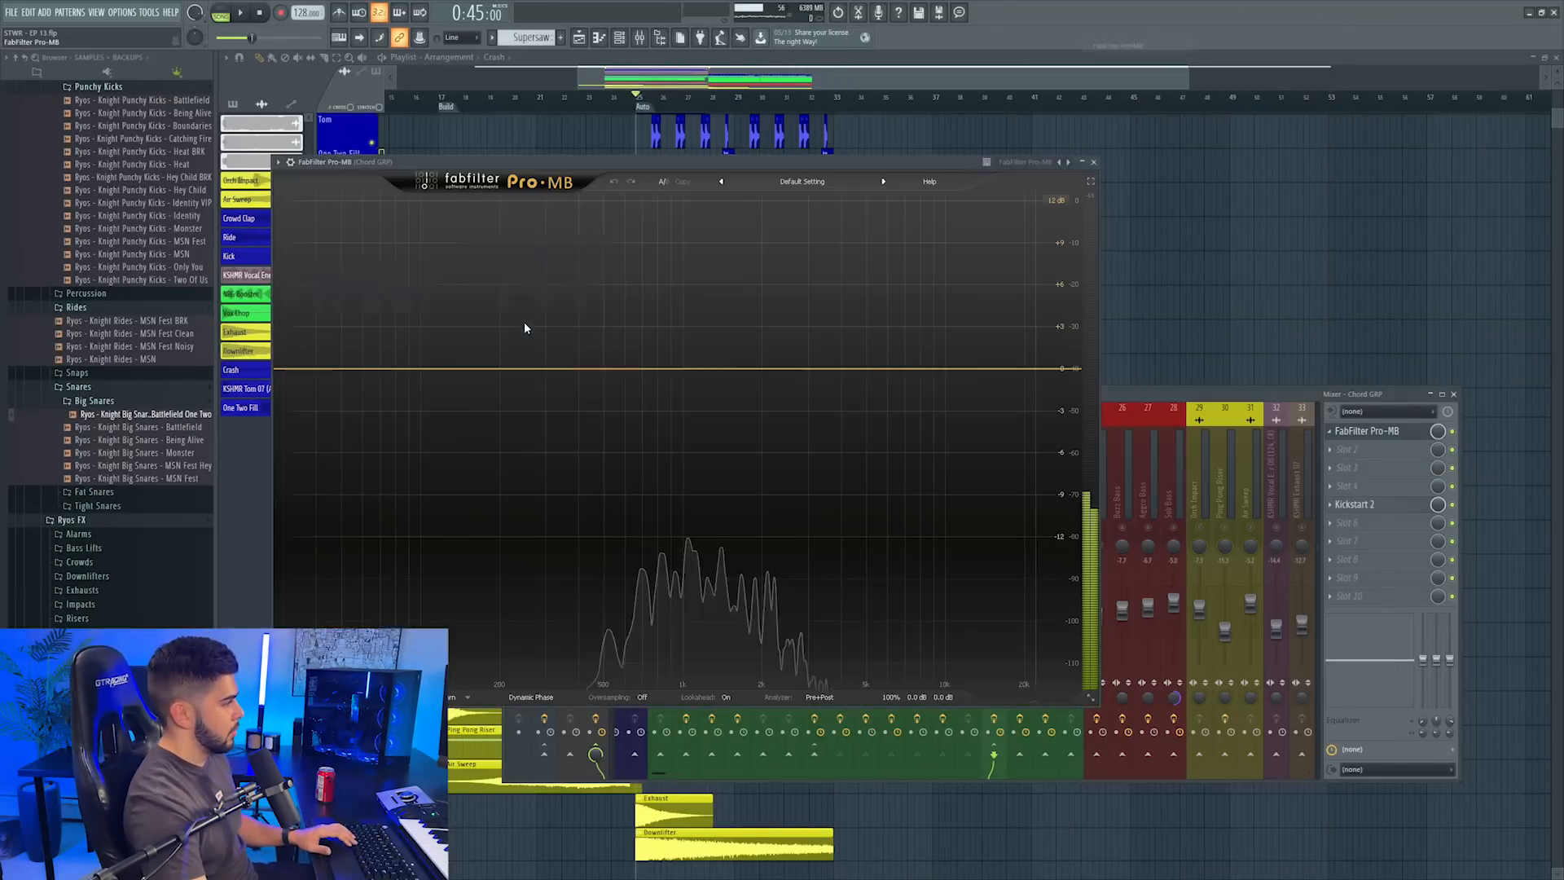
Create a compression band in Pro-MB, raise its high crossover to about 2 kHz, and set its threshold to -14.44 dB
{"action": "left_click", "coordinate": [629, 368]}
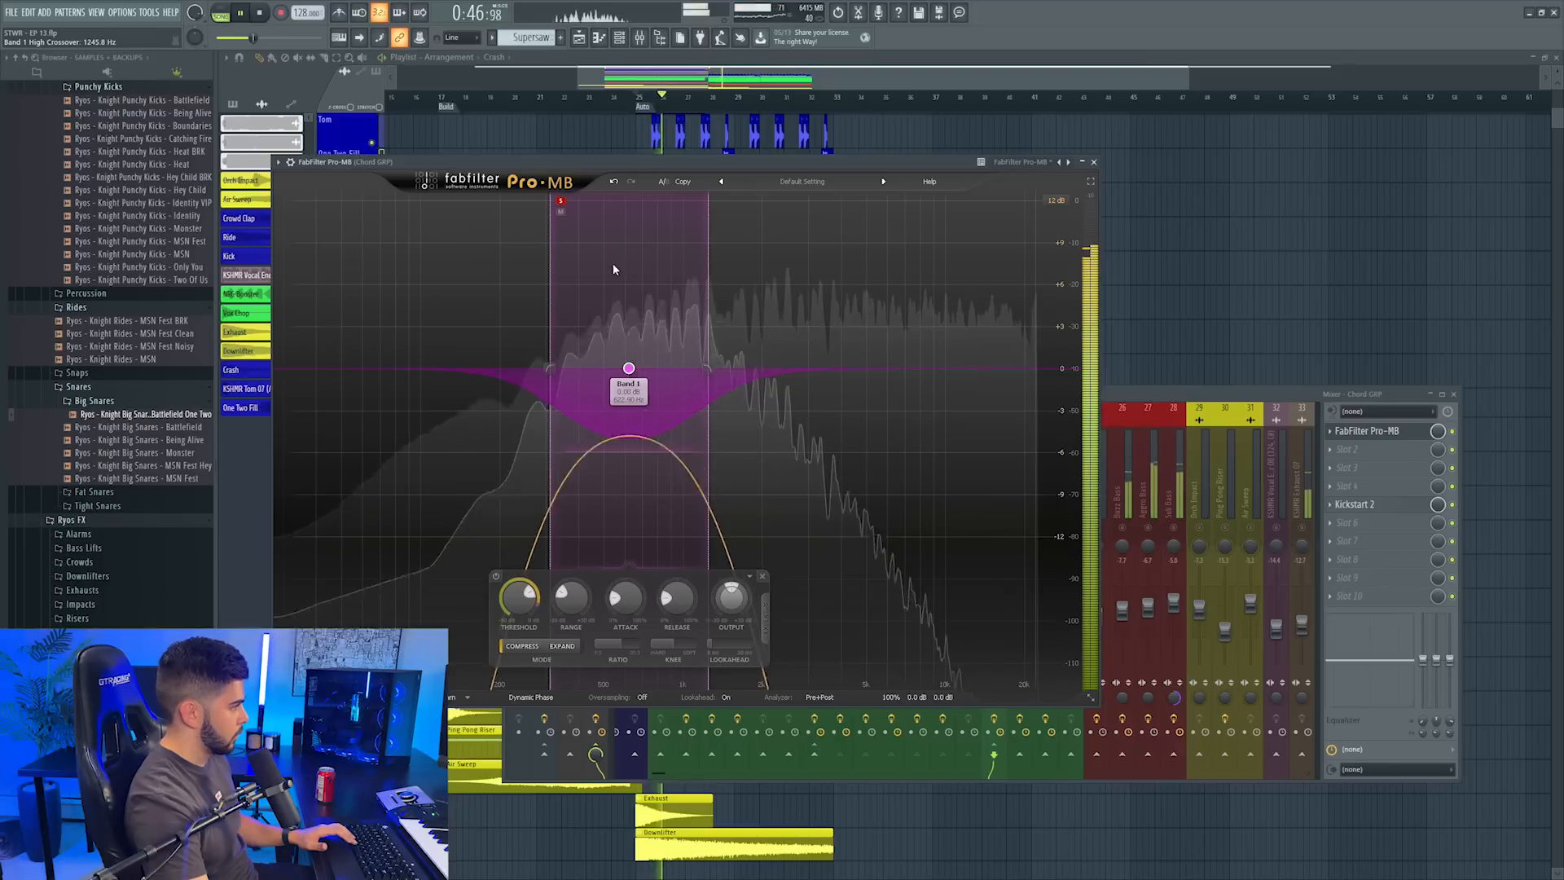
{"action": "left_click", "coordinate": [560, 201]}
{"action": "left_click_drag", "start_coordinate": [707, 372], "coordinate": [768, 372]}
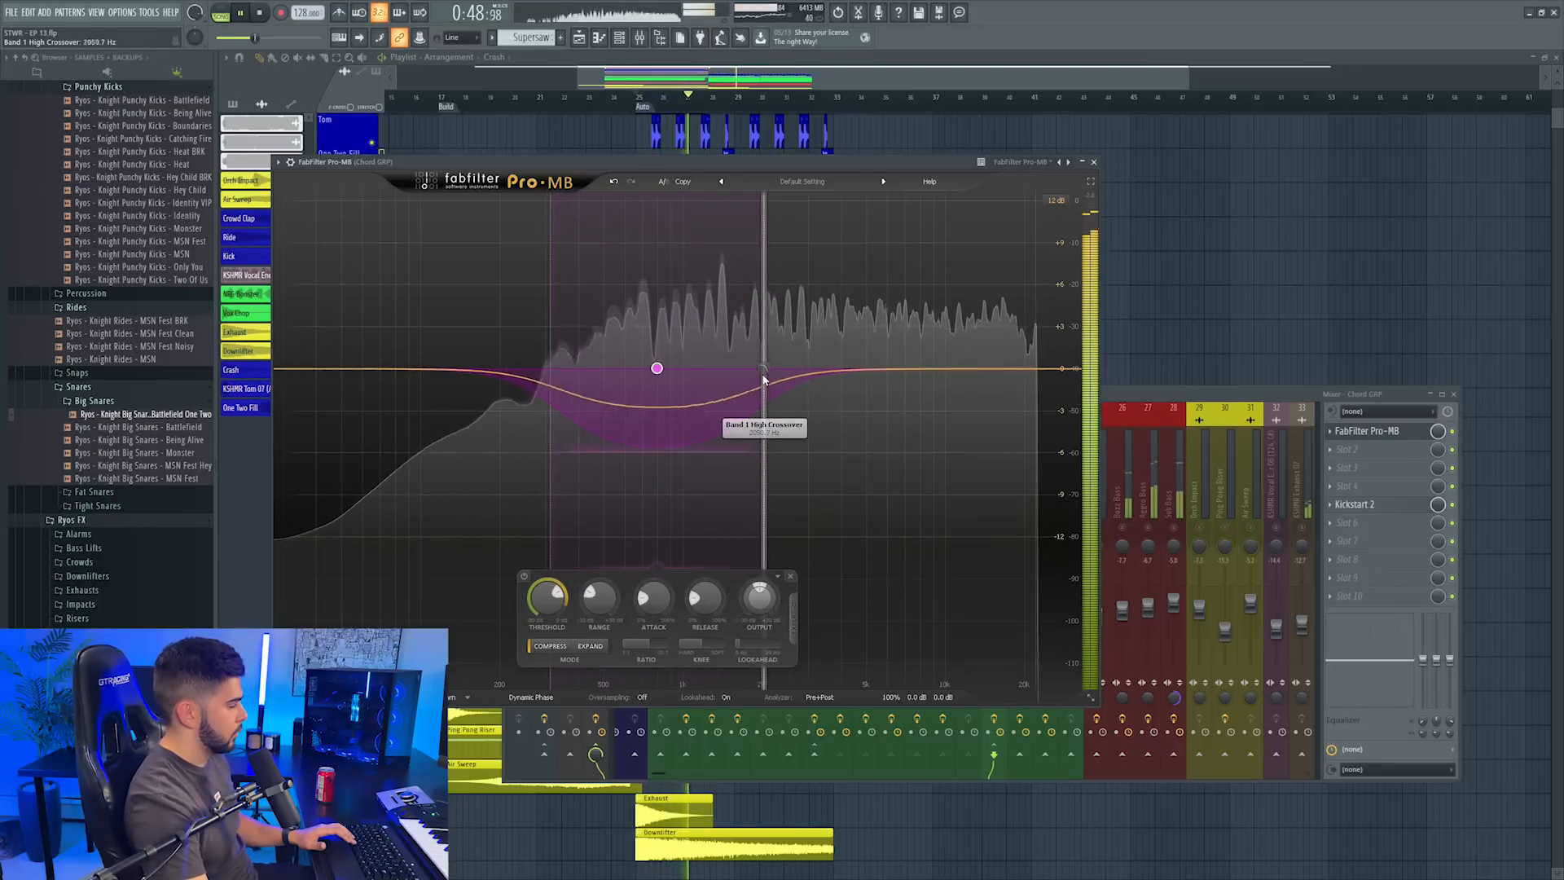
{"action": "left_click", "coordinate": [565, 581]}
{"action": "left_click_drag", "start_coordinate": [565, 581], "coordinate": [549, 616]}
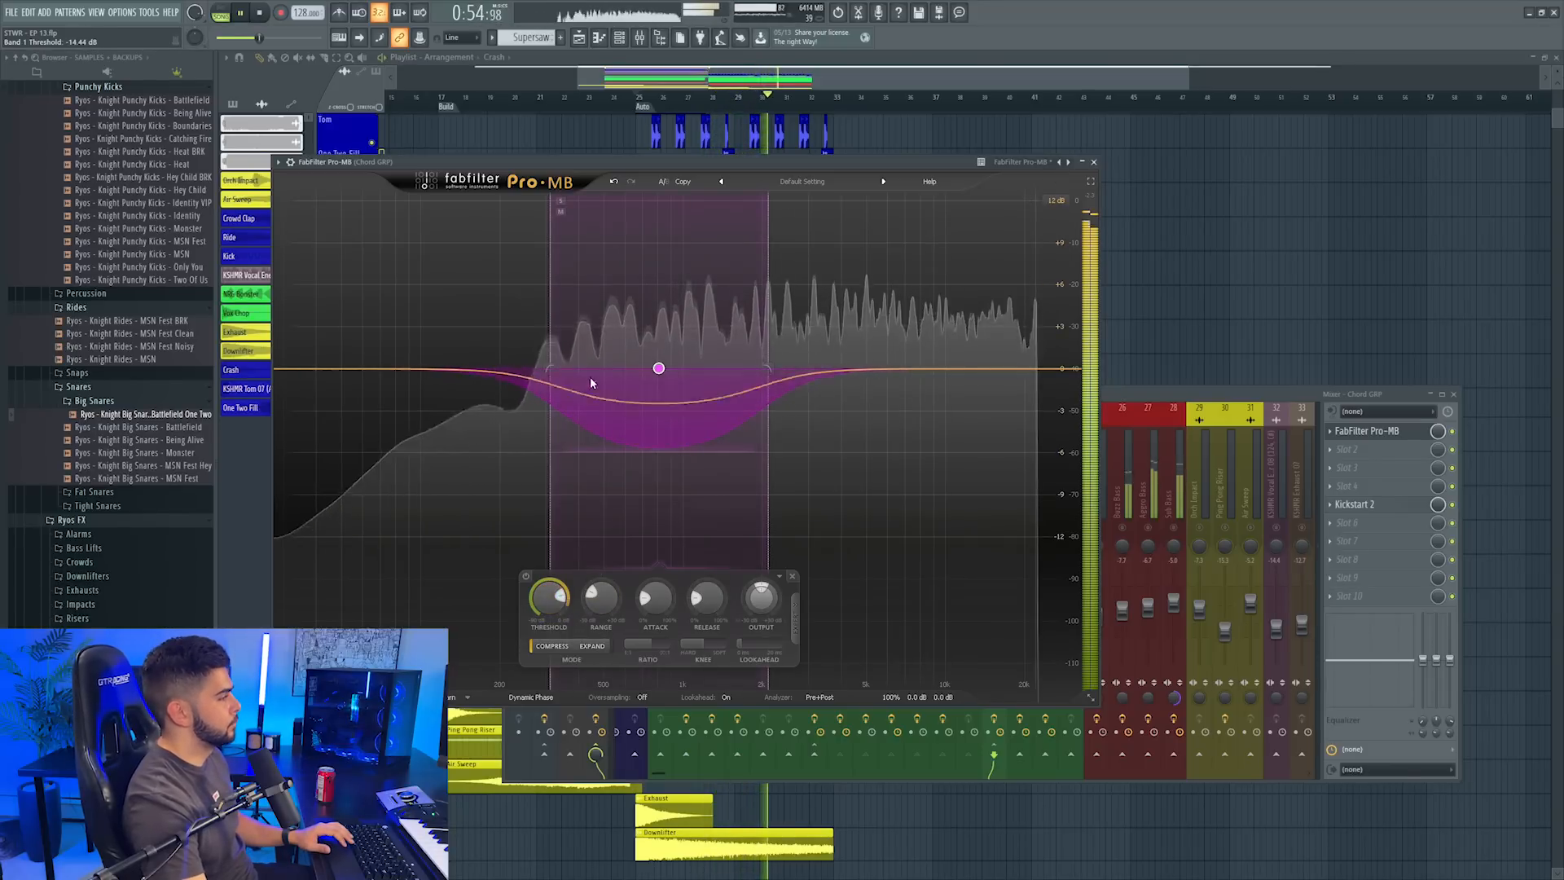
{"action": "left_click", "coordinate": [561, 202]}
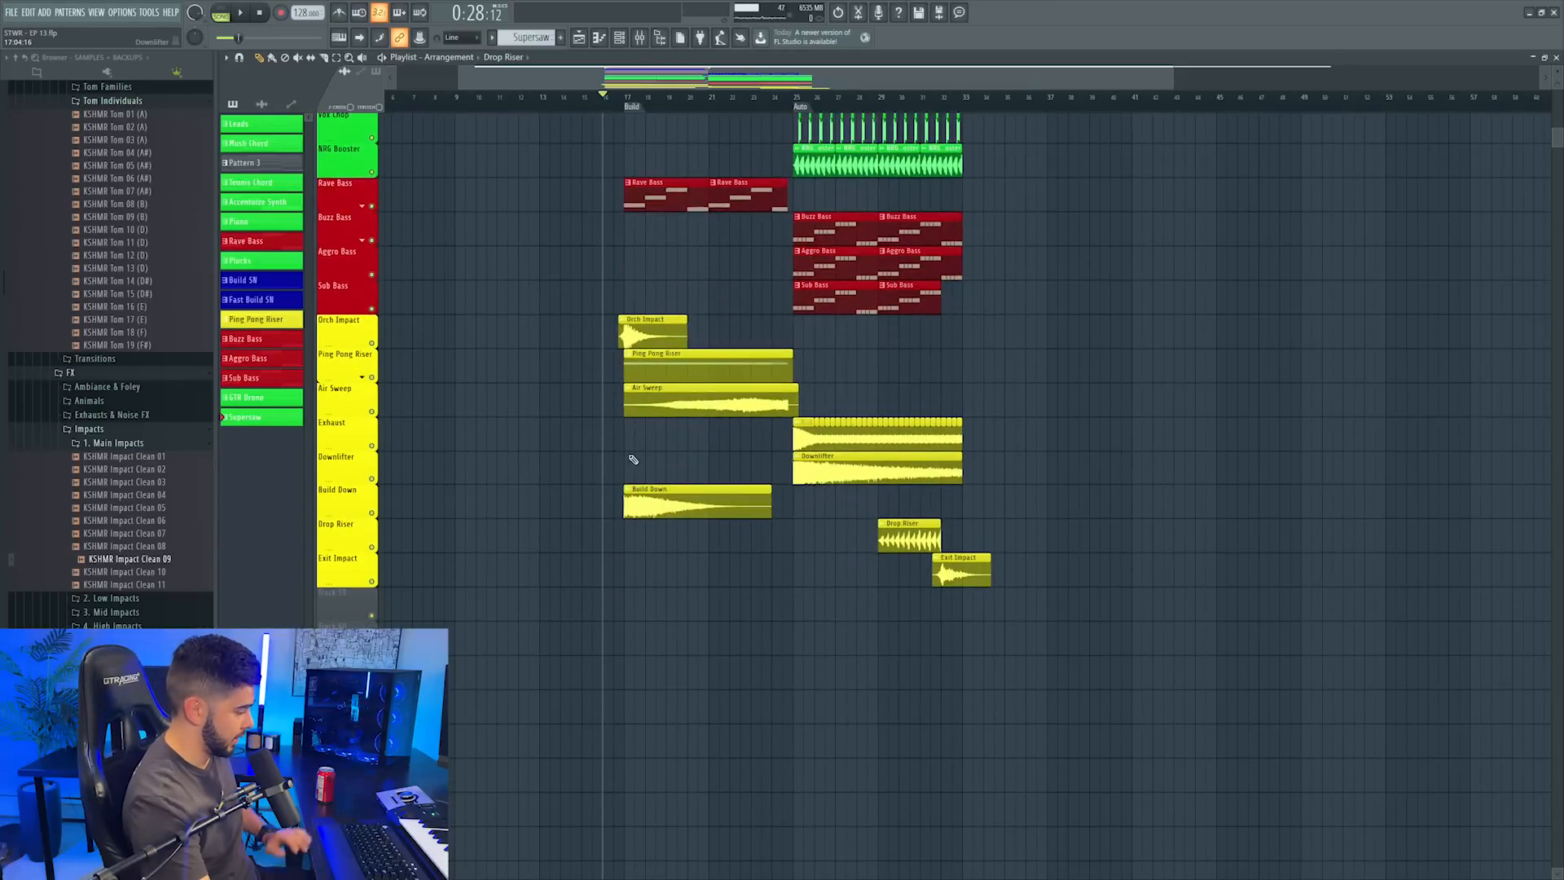
Listen through the whole arrangement from just before the Build marker to the end of the drop and stop playback
{"action": "left_click_drag", "start_coordinate": [680, 511], "coordinate": [603, 509]}
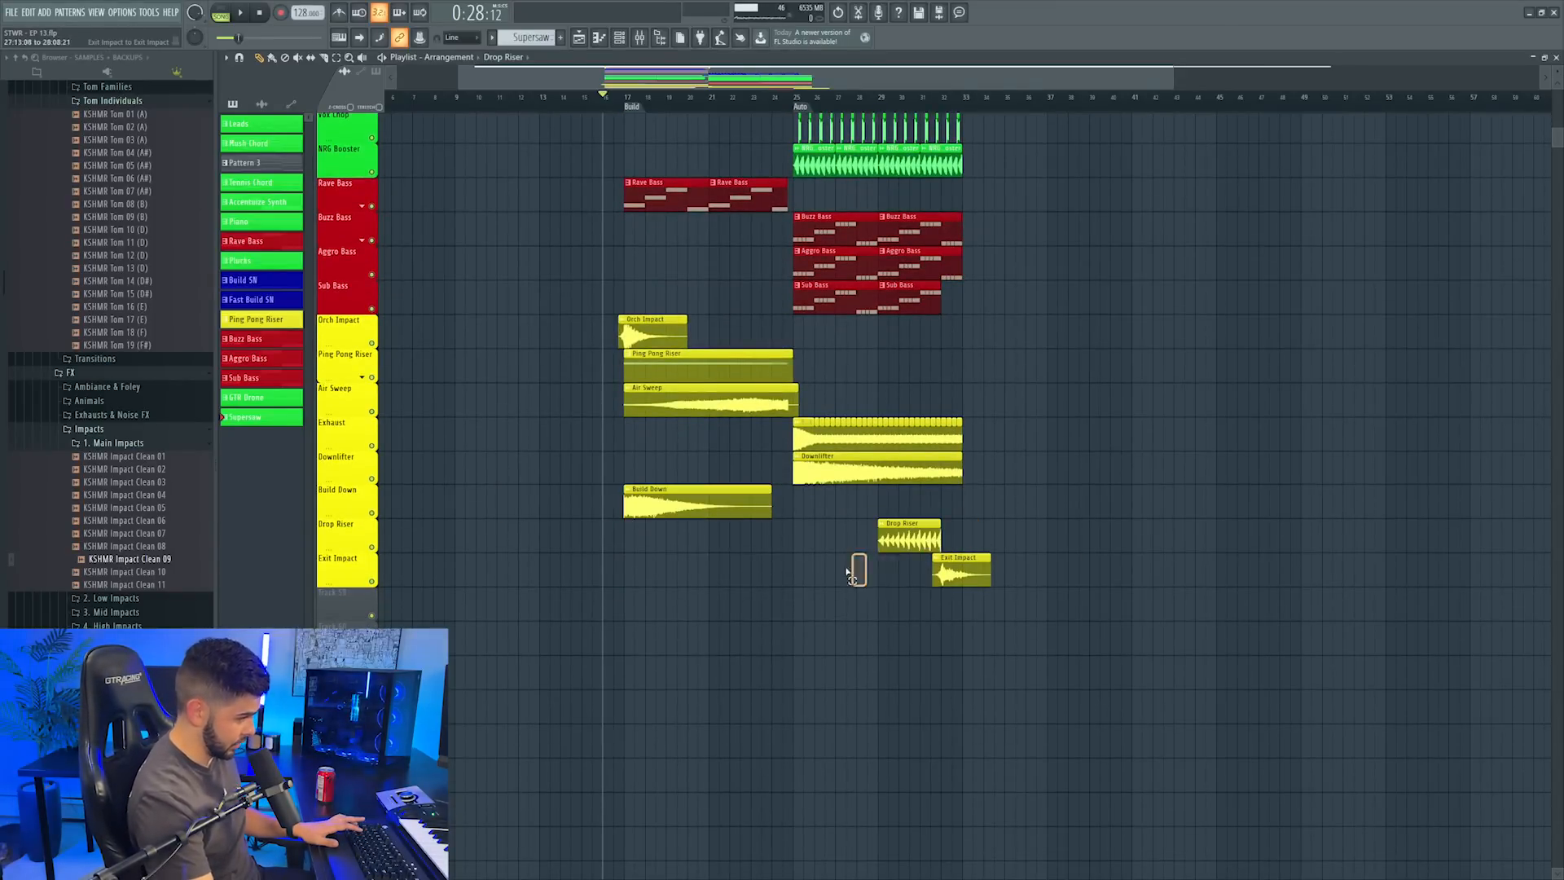
{"action": "scroll", "coordinate": [756, 532], "scroll_direction": "up", "scroll_amount": 3}
{"action": "scroll", "coordinate": [756, 532], "scroll_direction": "up", "scroll_amount": 14}
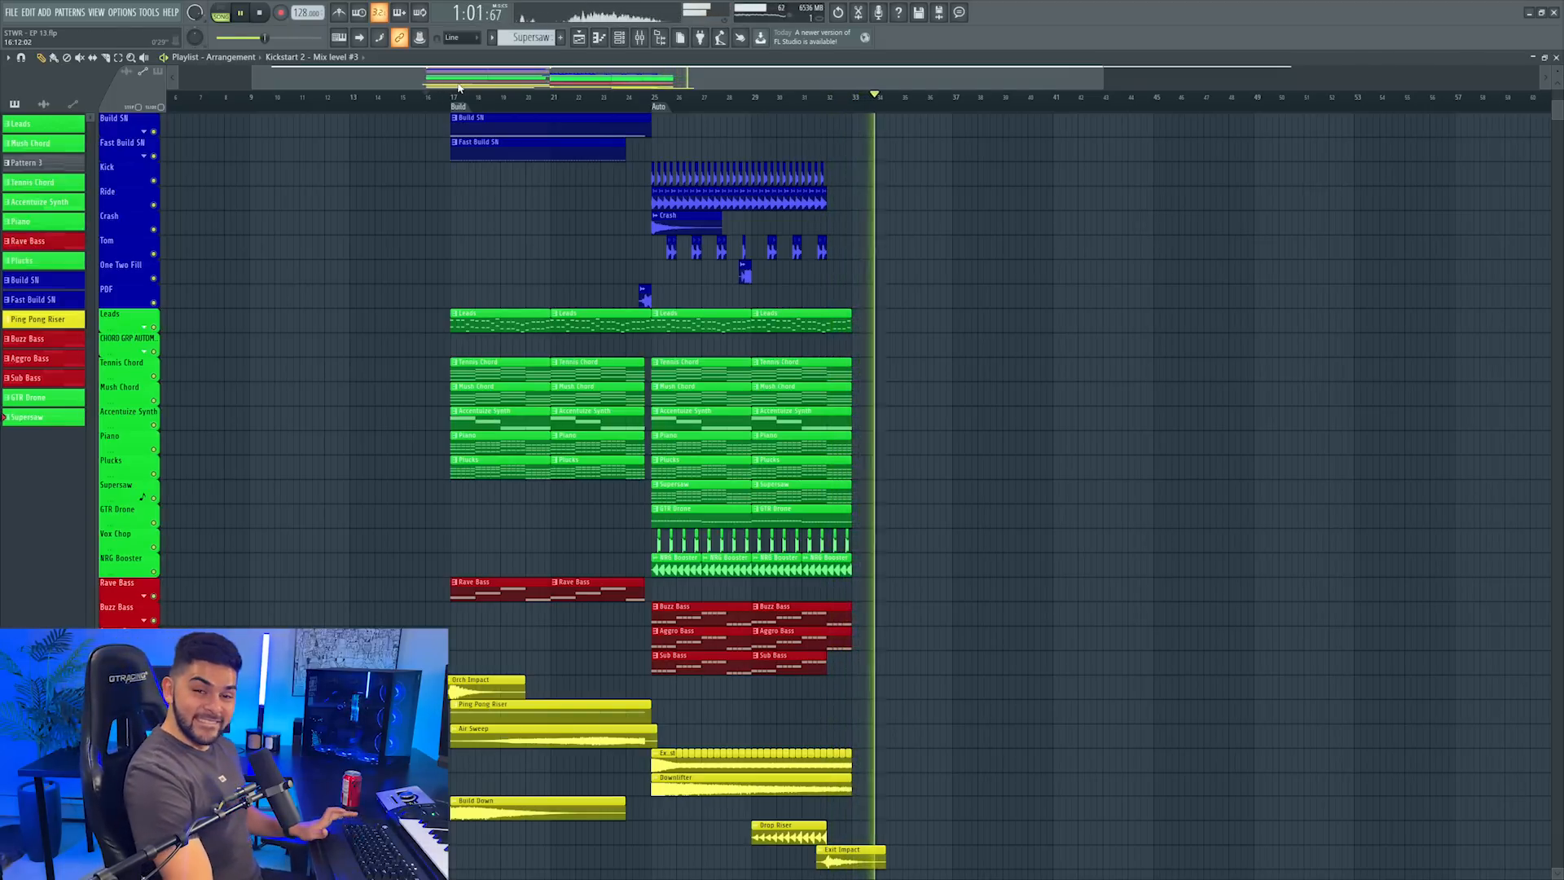
{"action": "key", "text": "space"}
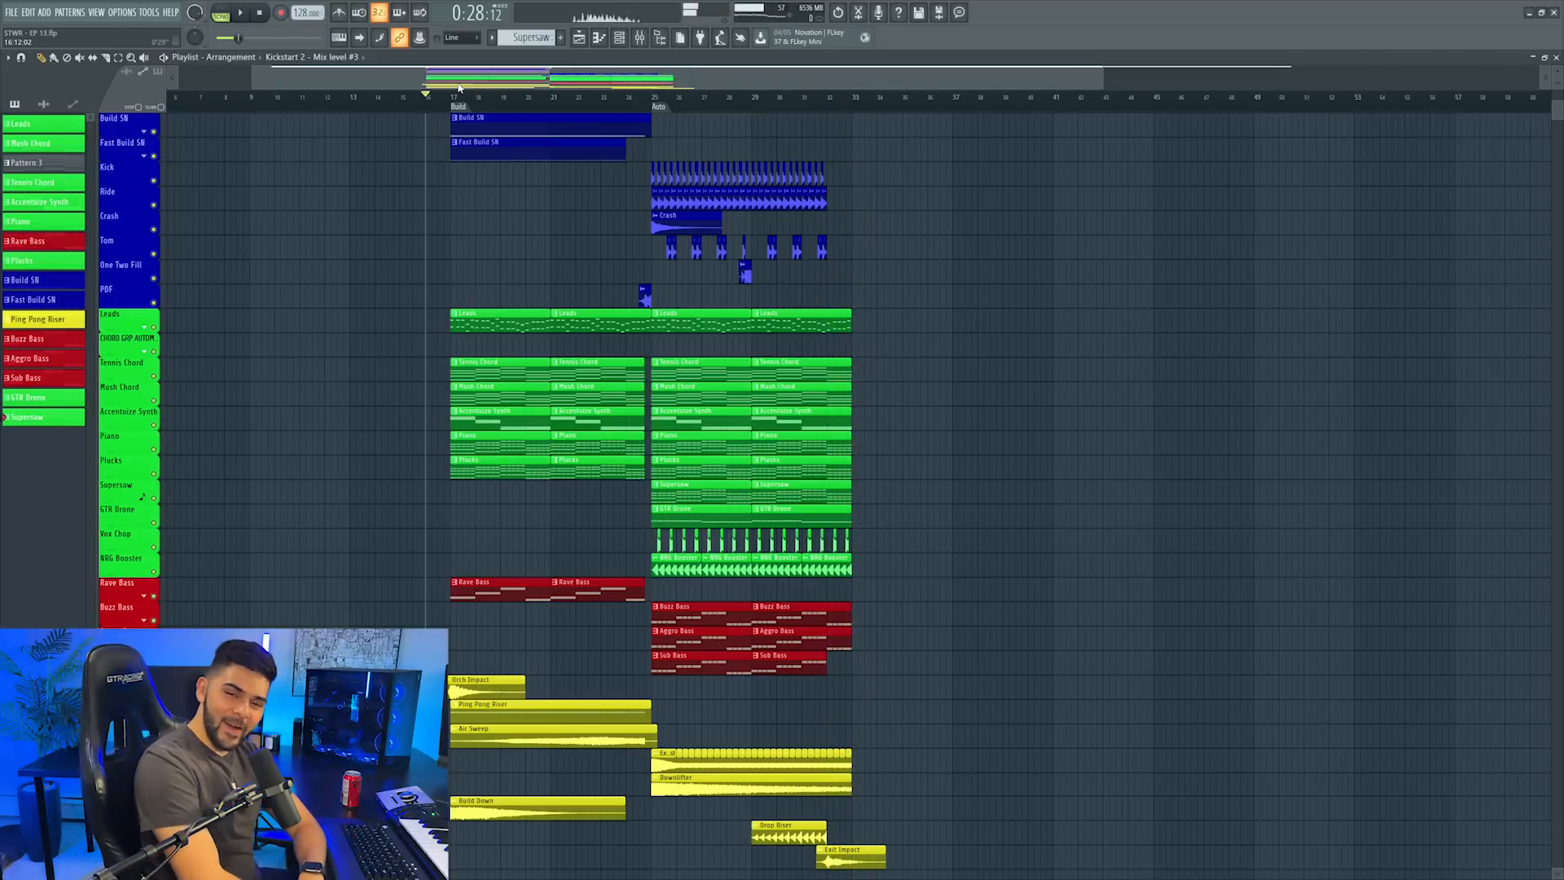